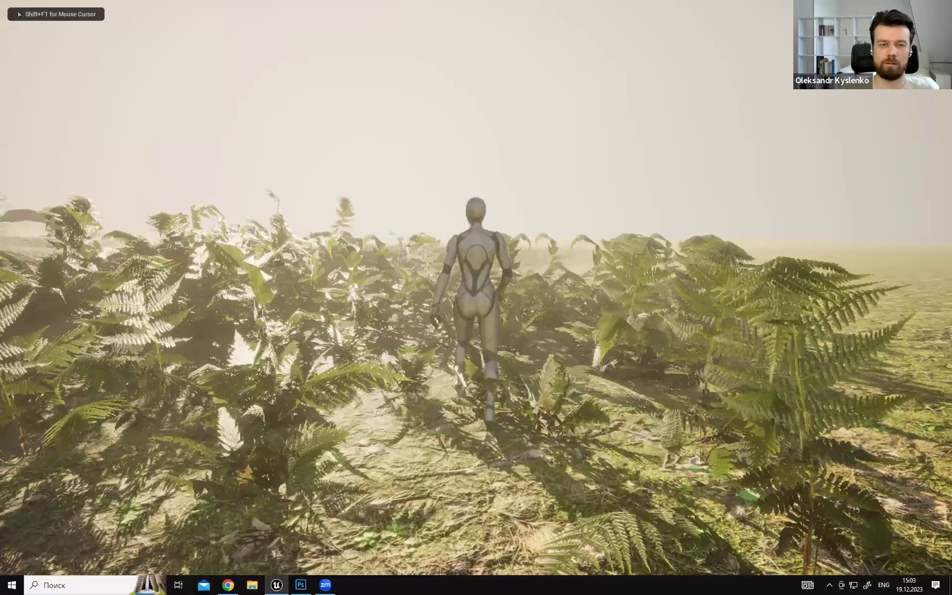
Walk the character through the forest in the Workshop_Prep play test and end the play session.
key(w)
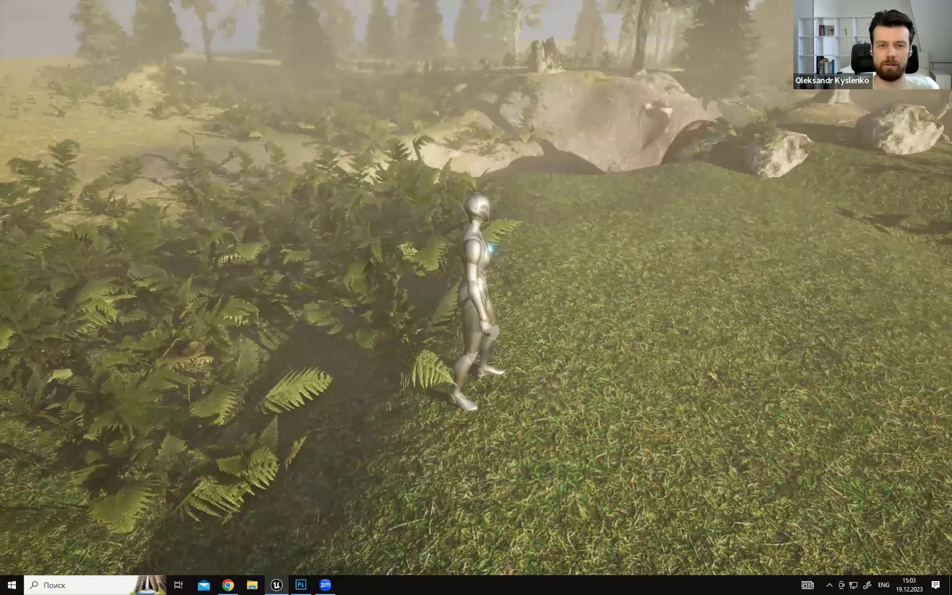
key(w)
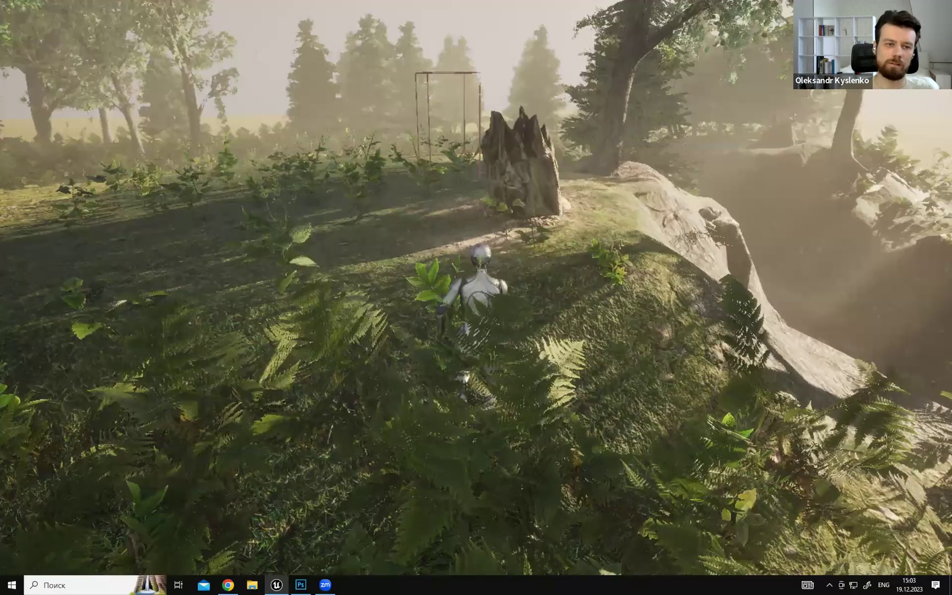
key(a)
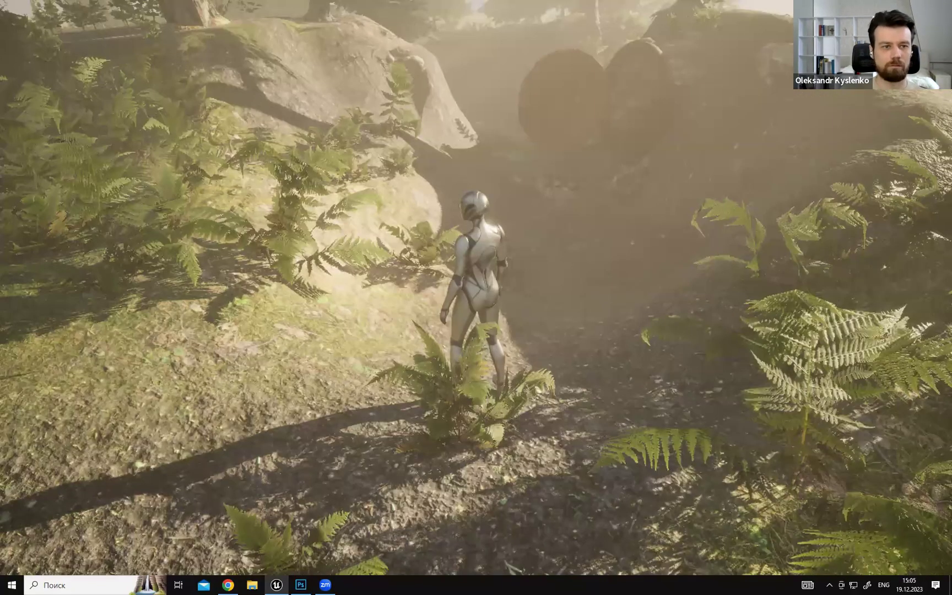
key(F11)
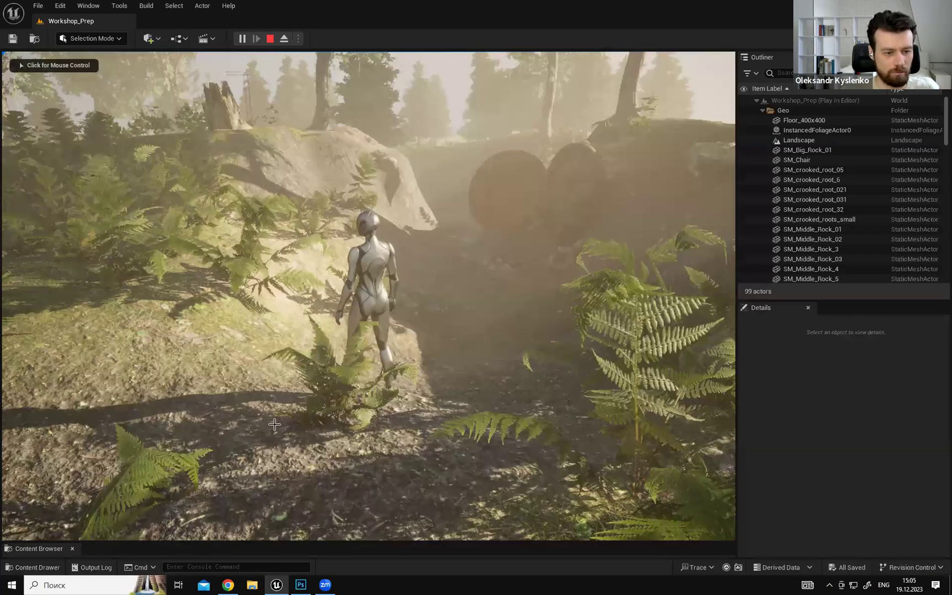
key(Escape)
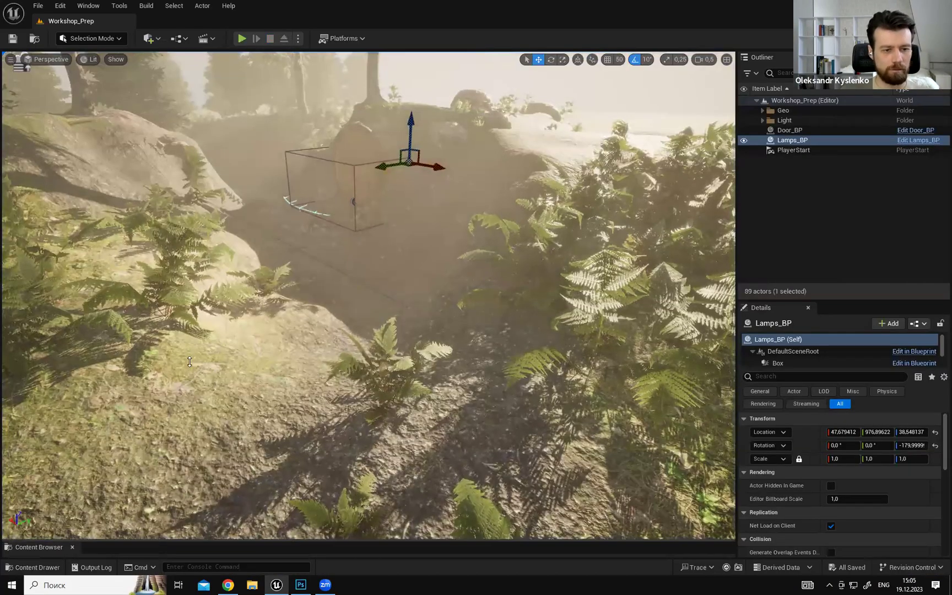
Open the Workshop_Map level from the Workshop content folder.
click(39, 548)
click(45, 494)
double_click(271, 435)
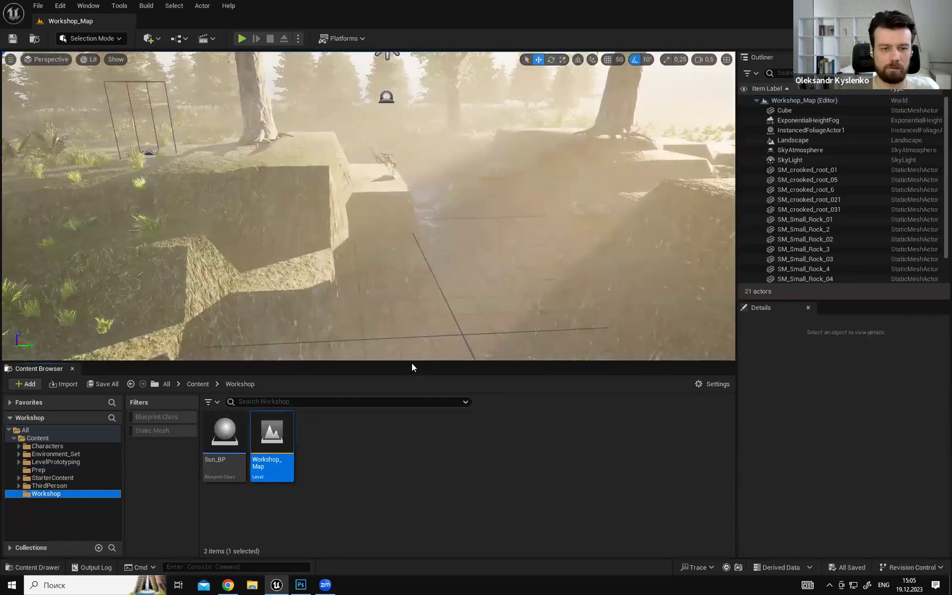
Enlarge the viewport by shrinking the Content Browser and hide the editor helpers with Game View.
drag(413, 368, 422, 499)
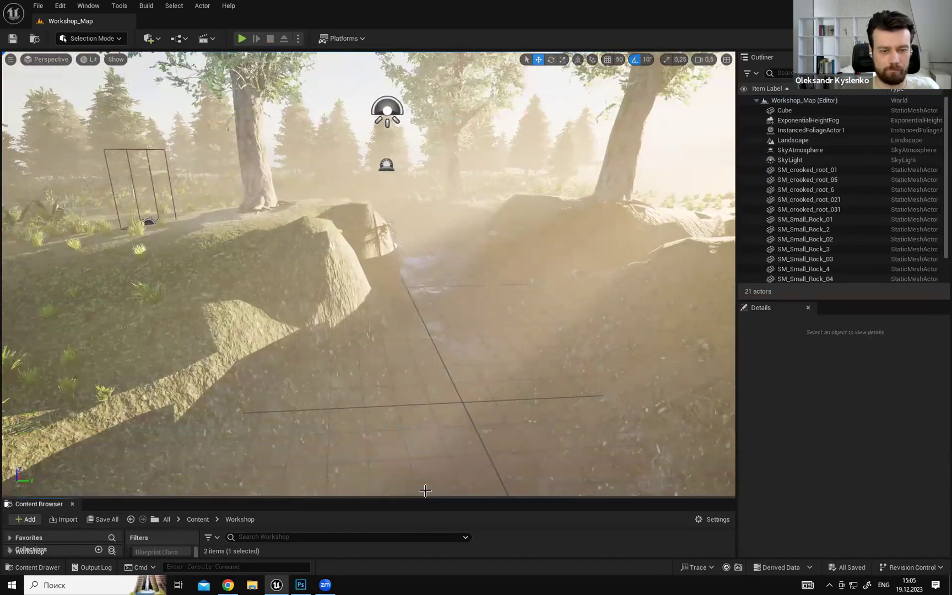
right_drag(514, 319, 548, 284)
drag(390, 499, 391, 541)
right_drag(490, 359, 471, 405)
right_drag(544, 304, 594, 285)
key(g)
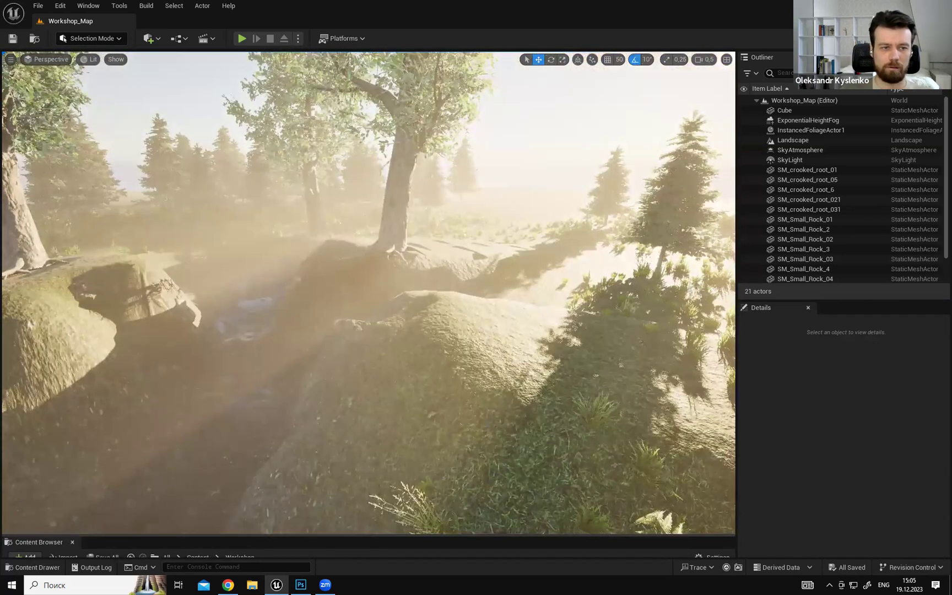
right_drag(533, 313, 478, 311)
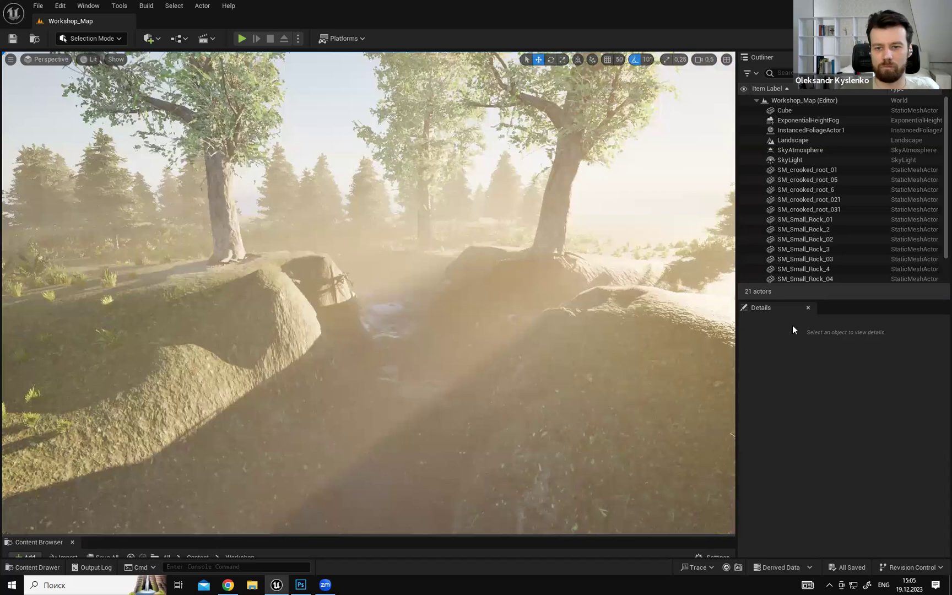
drag(792, 301, 791, 290)
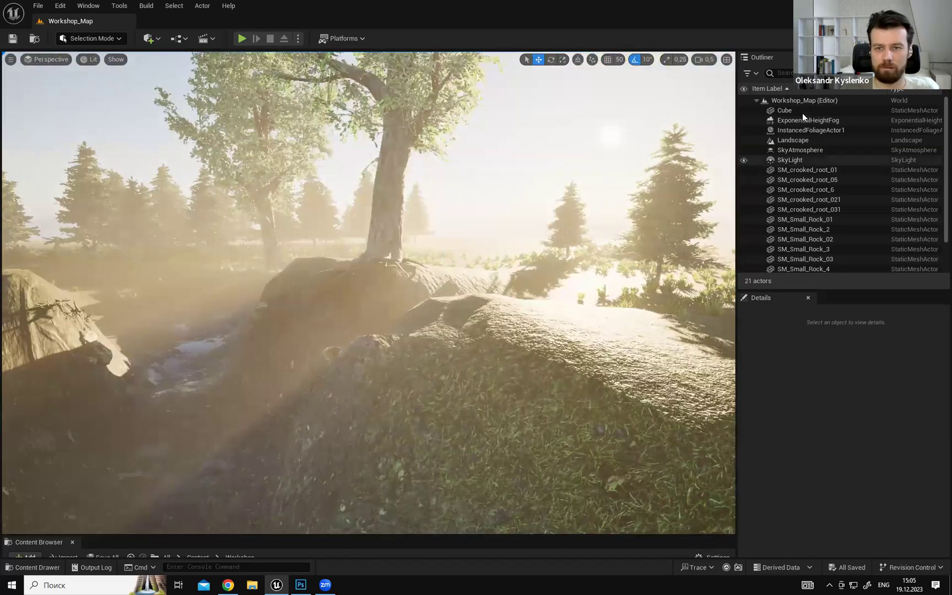
Select the ExponentialHeightFog actor and examine the fog across the ravine.
click(802, 113)
click(803, 119)
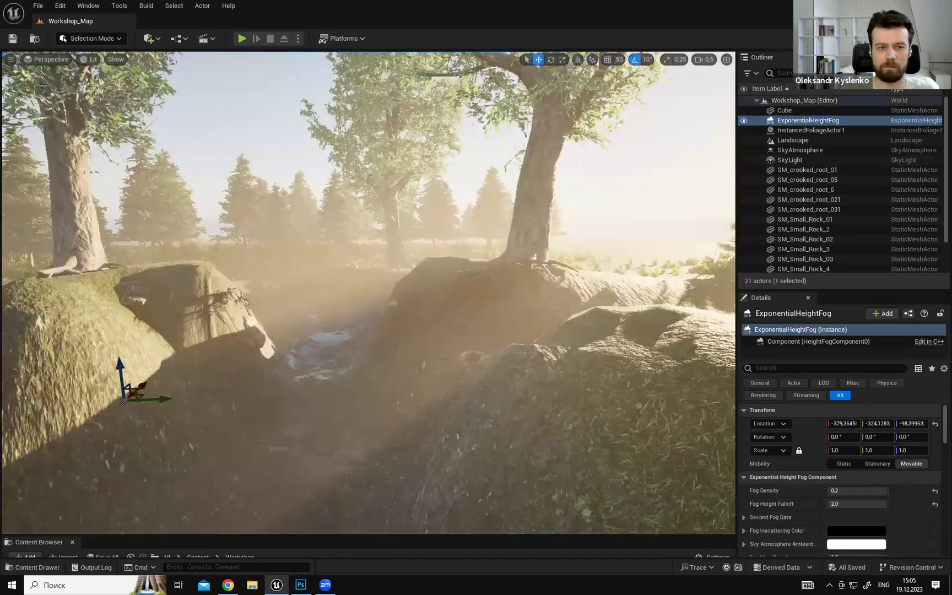
mouse_move(541, 265)
right_down()
mouse_move(545, 325)
mouse_move(528, 291)
mouse_move(540, 266)
mouse_move(541, 330)
mouse_move(605, 280)
mouse_move(557, 284)
mouse_move(523, 267)
right_up()
key(w)
scroll(536, 309, up, 2)
key(s)
key(s)
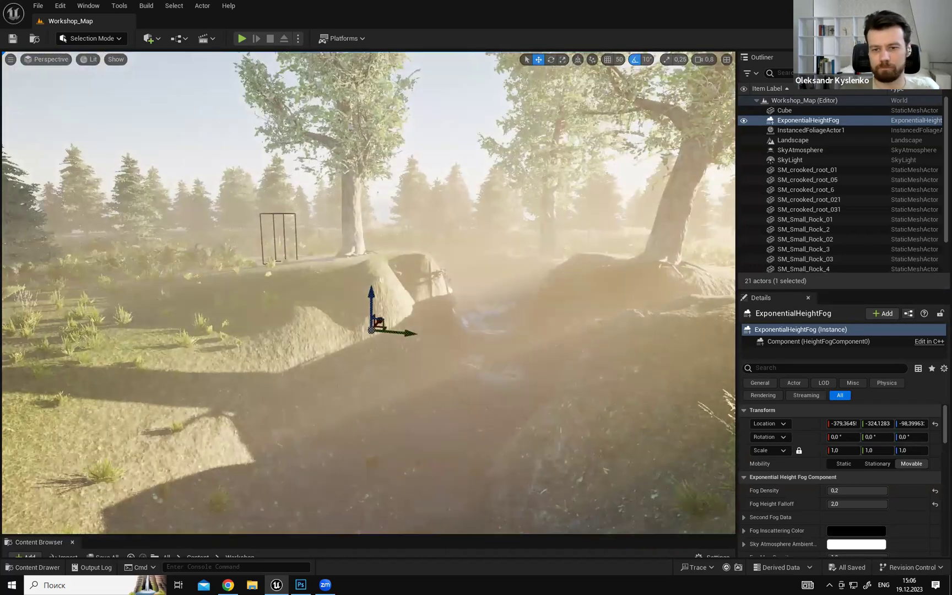
right_drag(684, 291, 733, 288)
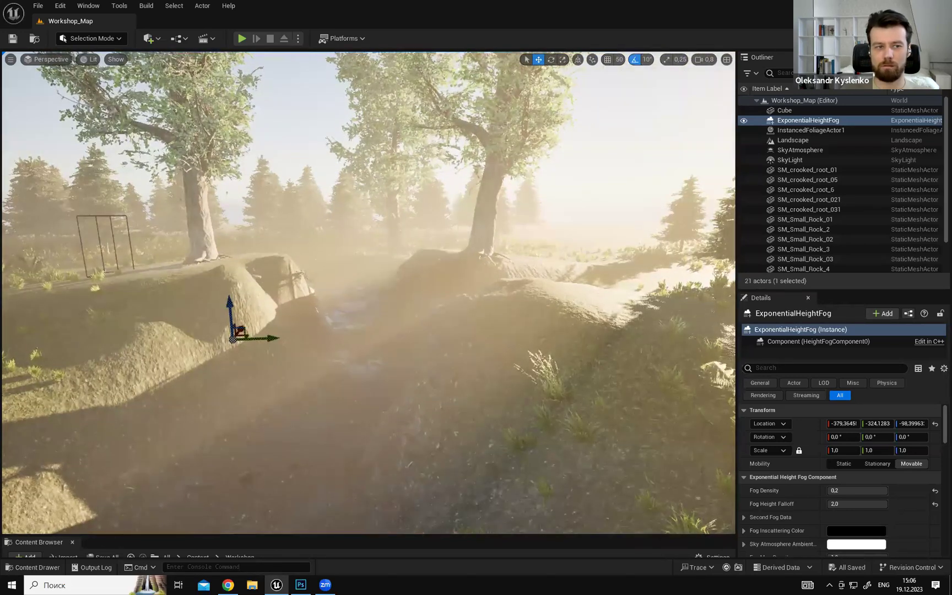
Find the Post Process Volume among the placeable volume actors and add it to the level in the ravine.
click(842, 57)
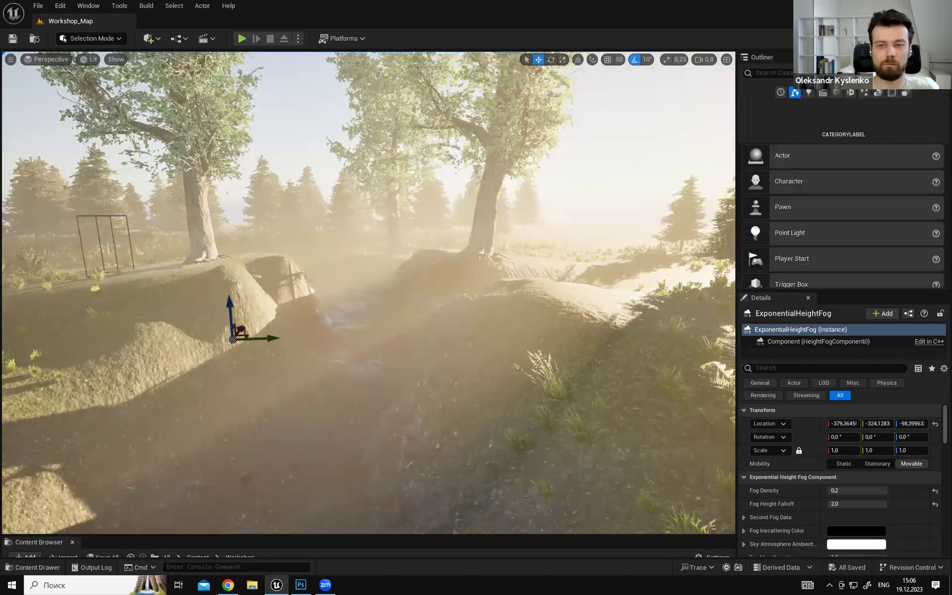
click(892, 92)
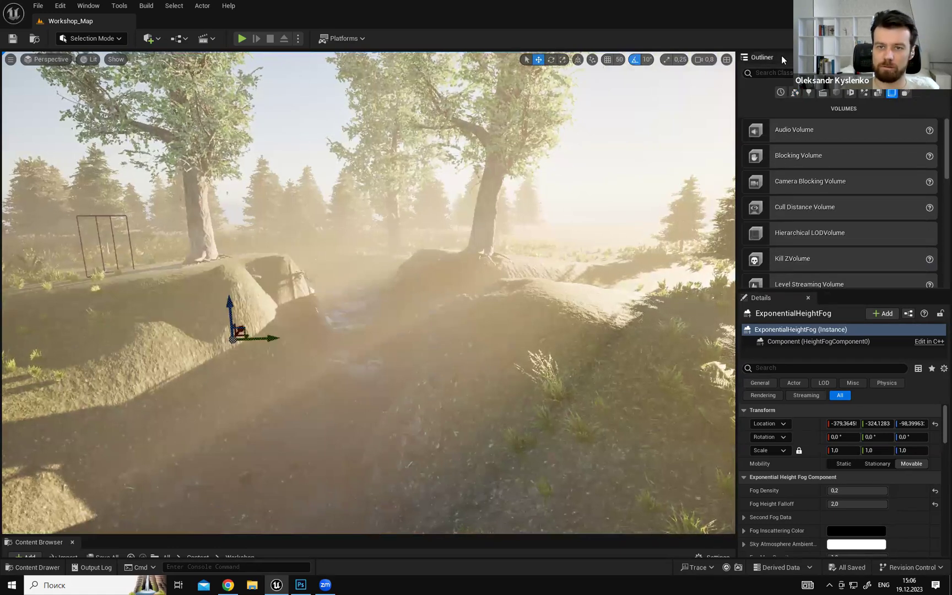
right_drag(369, 292, 321, 310)
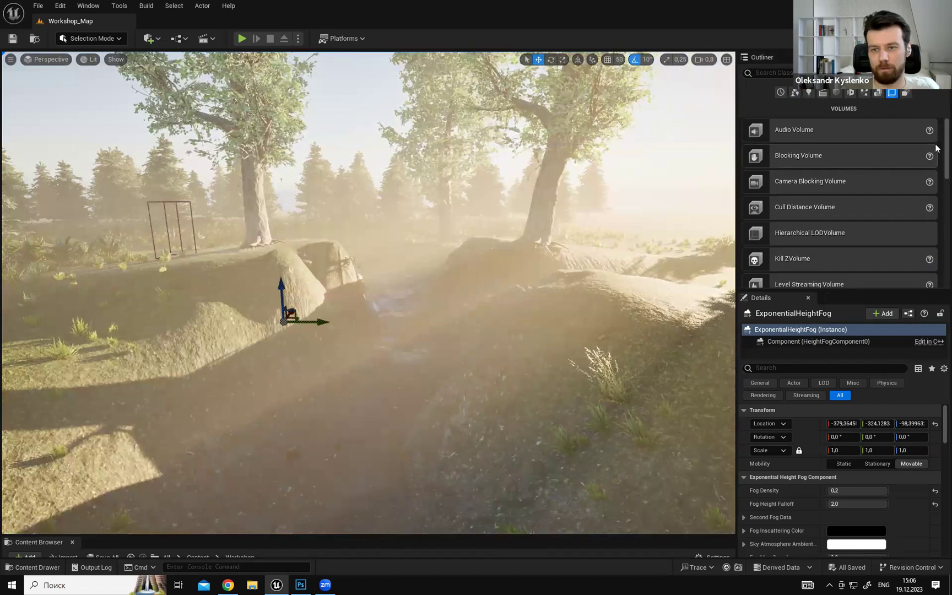
scroll(936, 168, down, 6)
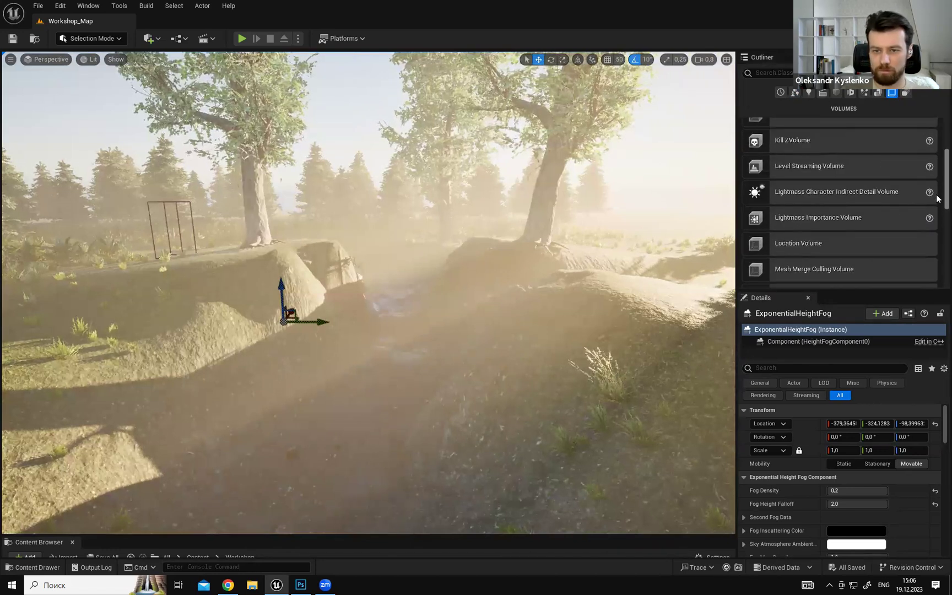
scroll(936, 261, down, 3)
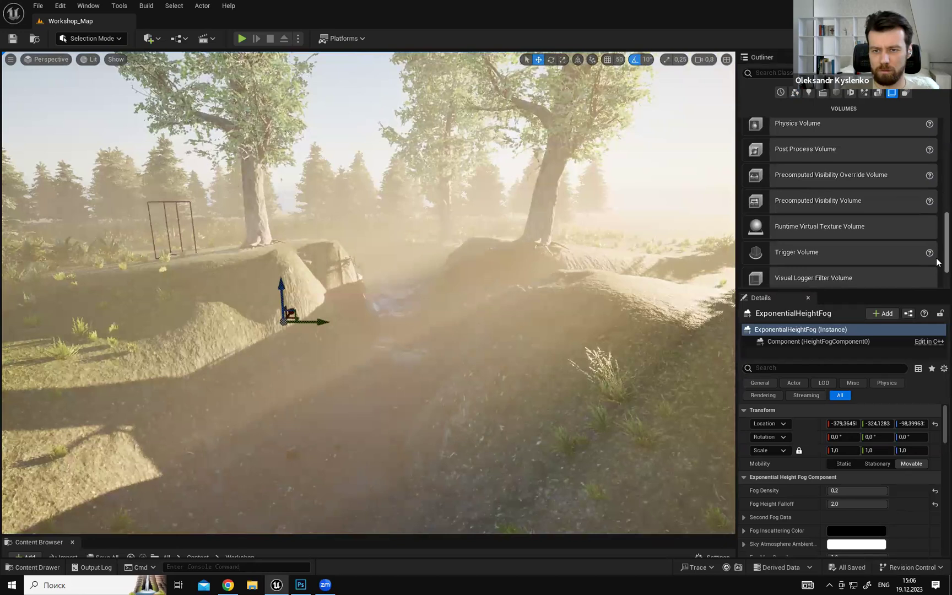
scroll(936, 275, down, 2)
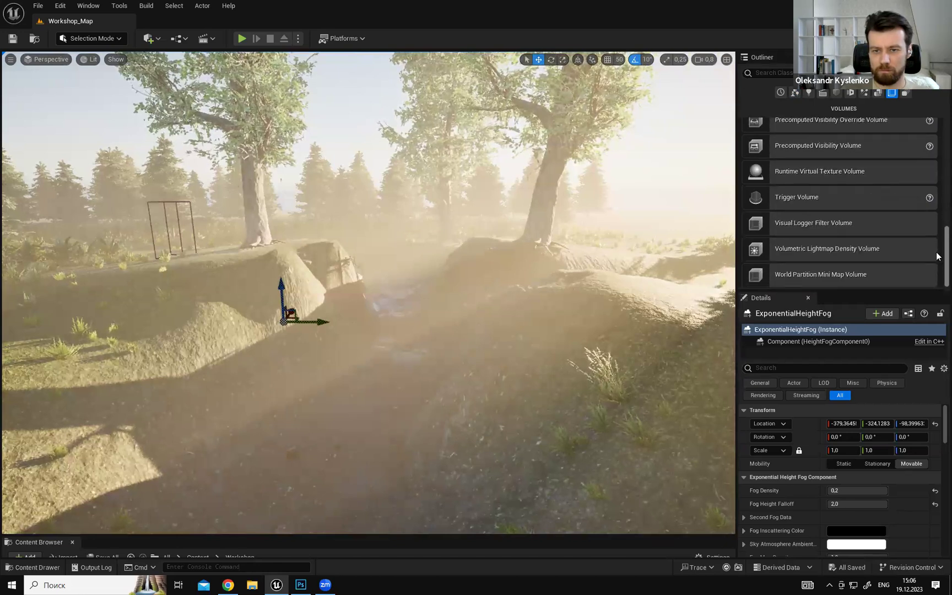
scroll(937, 251, up, 4)
drag(808, 212, 350, 361)
Show the editor helpers again and raise the PostProcessVolume above the ravine to a Z location of about 525.
key(g)
right_drag(483, 257, 465, 271)
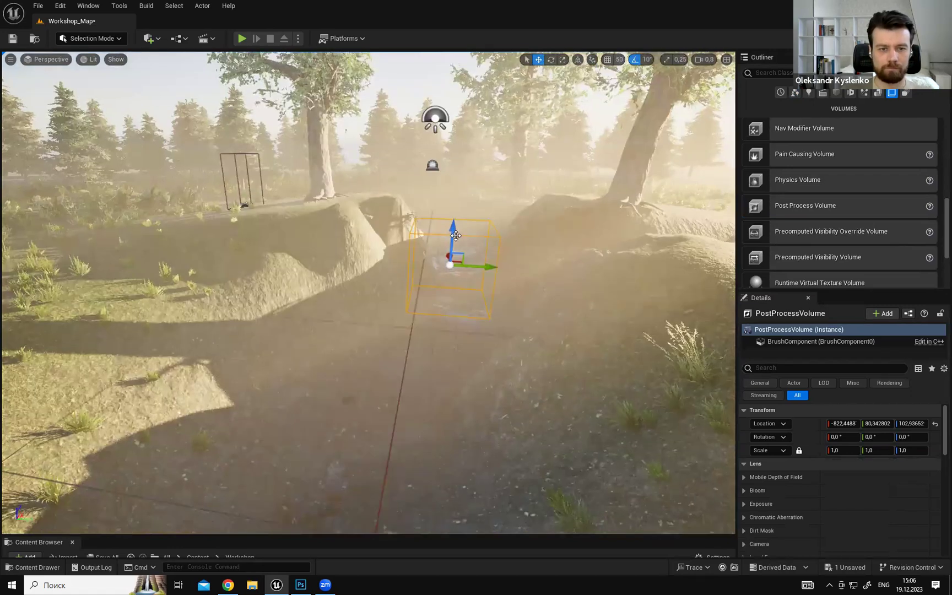
drag(454, 236, 463, 114)
right_drag(505, 166, 550, 137)
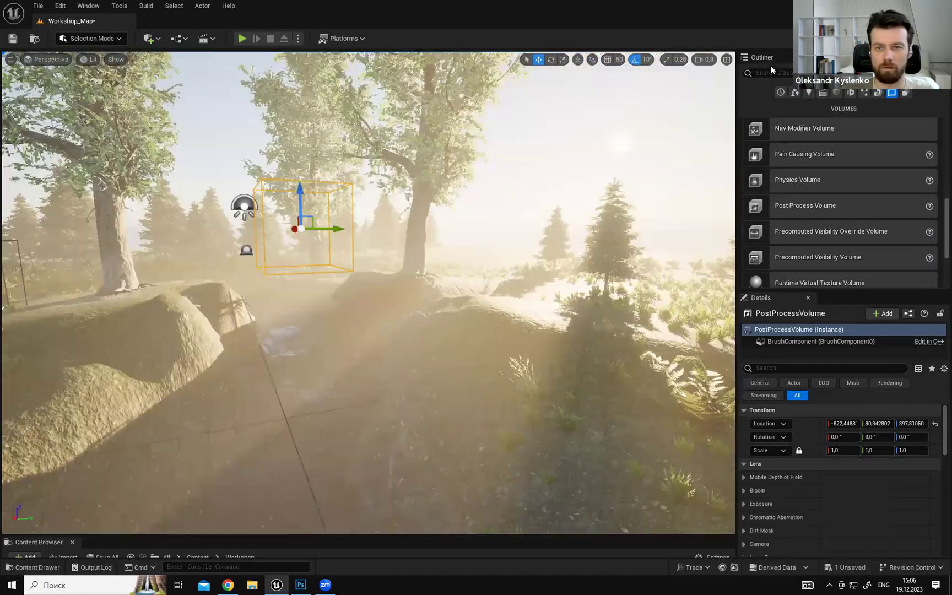
click(769, 62)
right_drag(505, 174, 446, 180)
drag(475, 186, 470, 135)
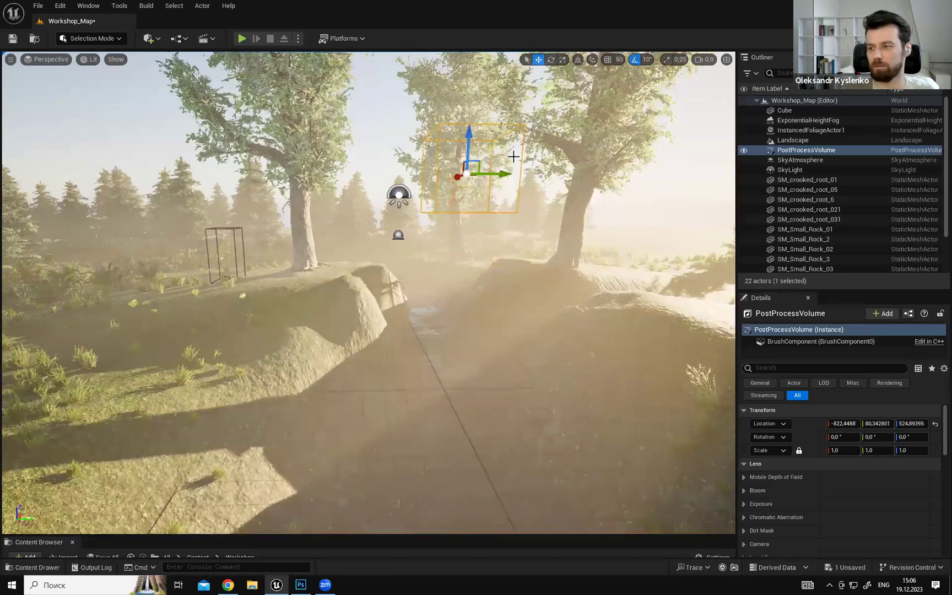
right_drag(513, 157, 545, 144)
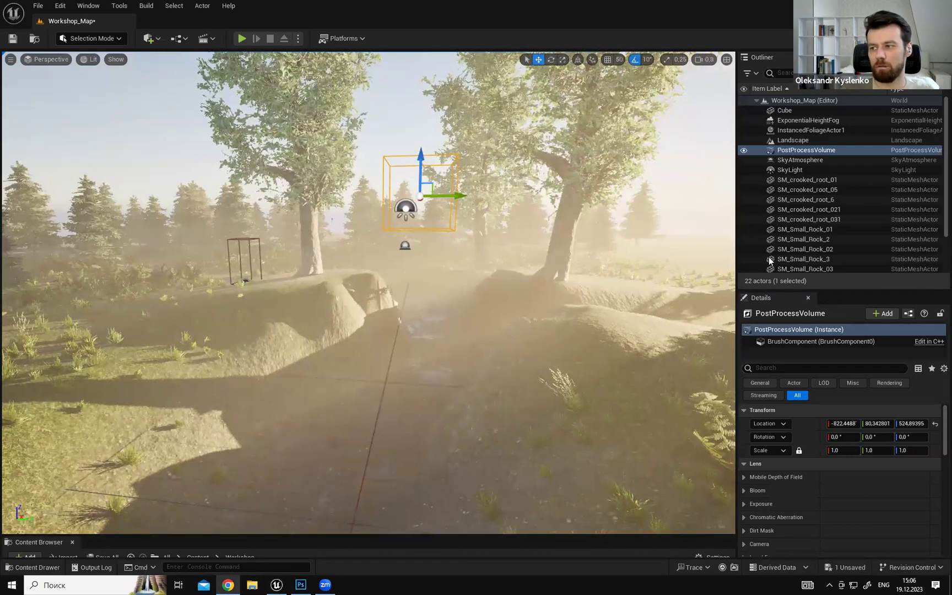
right_drag(541, 245, 612, 246)
key(w)
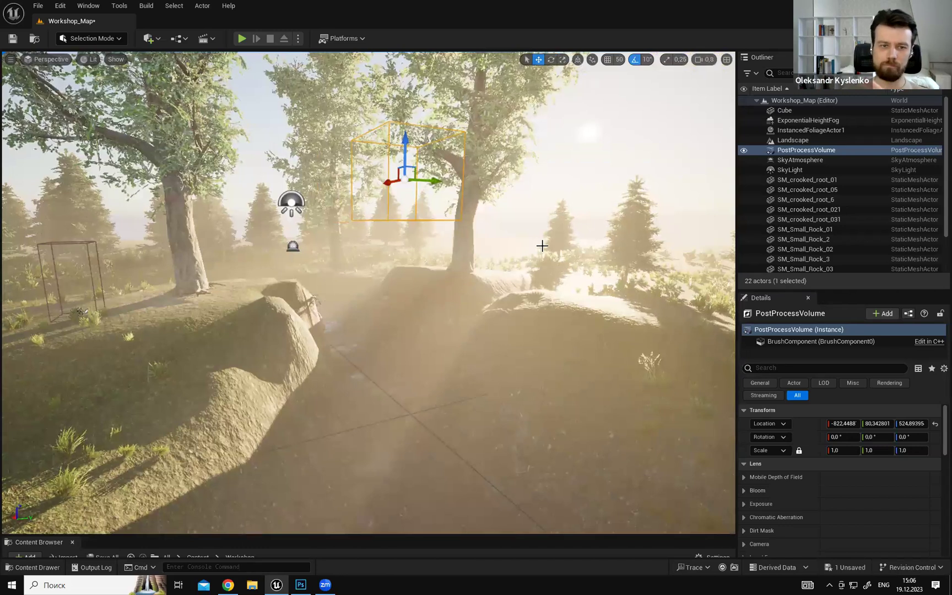
right_drag(570, 262, 571, 263)
key(d)
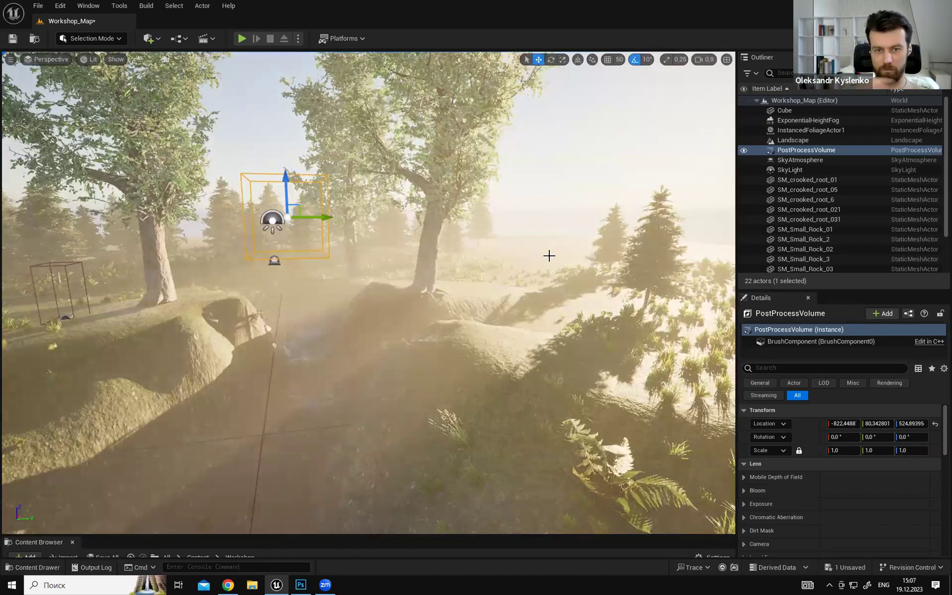
mouse_move(369, 292)
right_down()
mouse_move(331, 303)
mouse_move(385, 292)
right_up()
key(a)
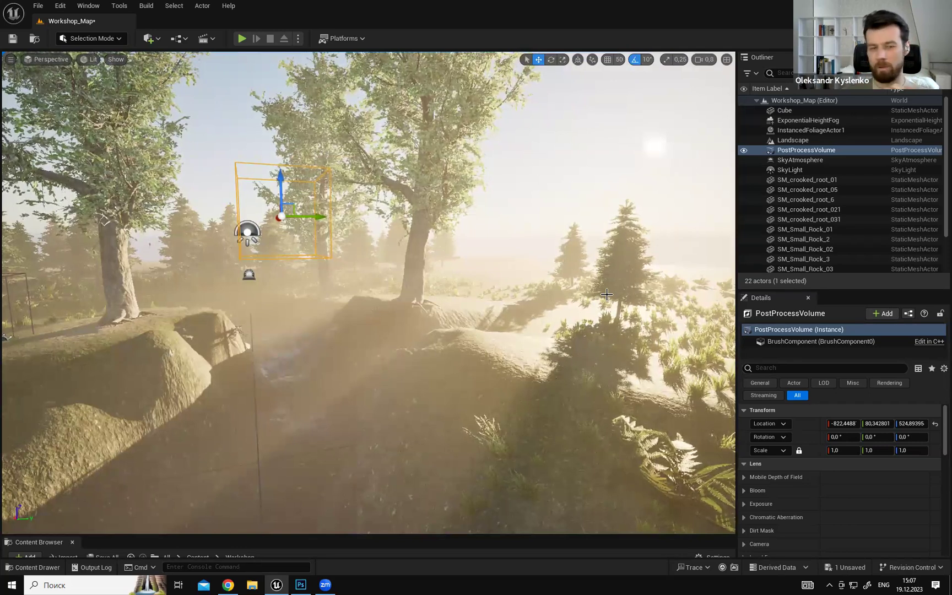
mouse_move(506, 338)
right_down()
mouse_move(462, 337)
mouse_move(506, 339)
right_up()
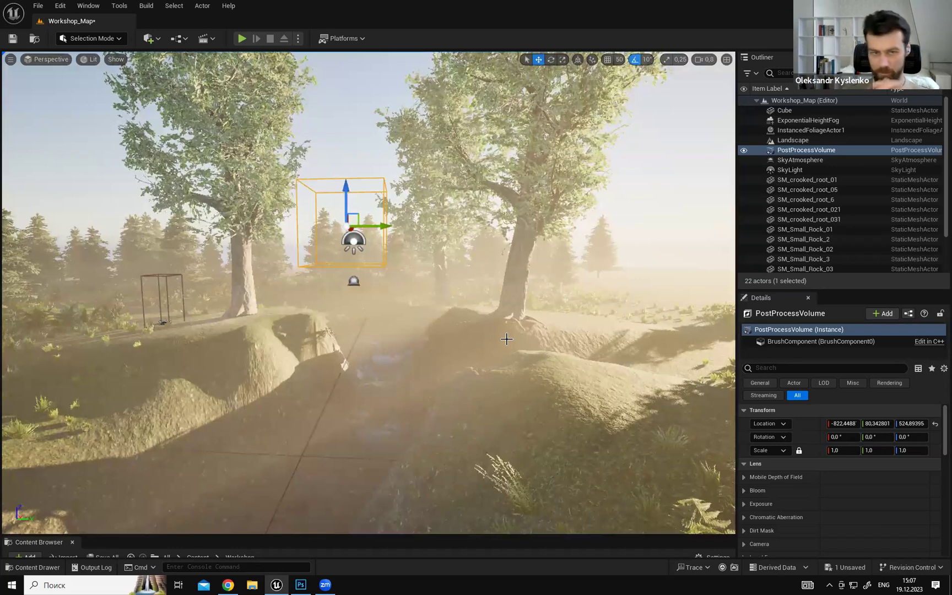
right_drag(531, 340, 504, 344)
key(a)
key(s)
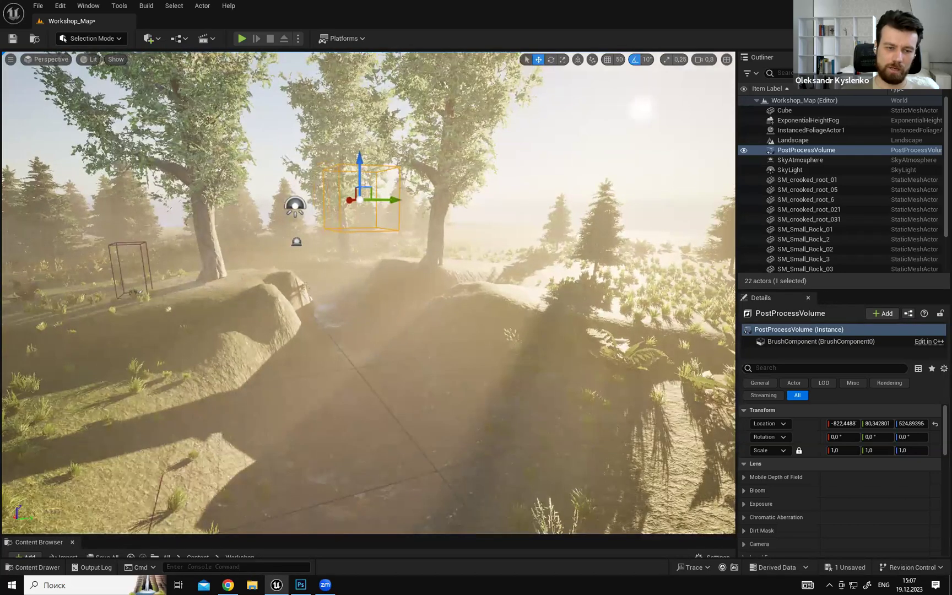
mouse_move(434, 329)
right_down()
mouse_move(434, 352)
mouse_move(450, 313)
mouse_move(458, 334)
mouse_move(451, 290)
mouse_move(442, 329)
right_up()
key(s)
key(s)
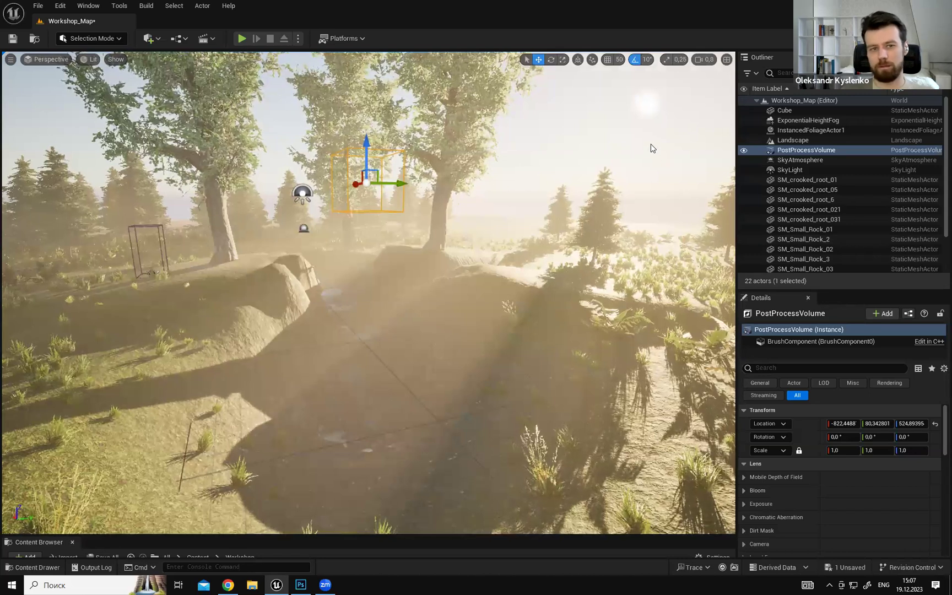
right_drag(652, 146, 648, 133)
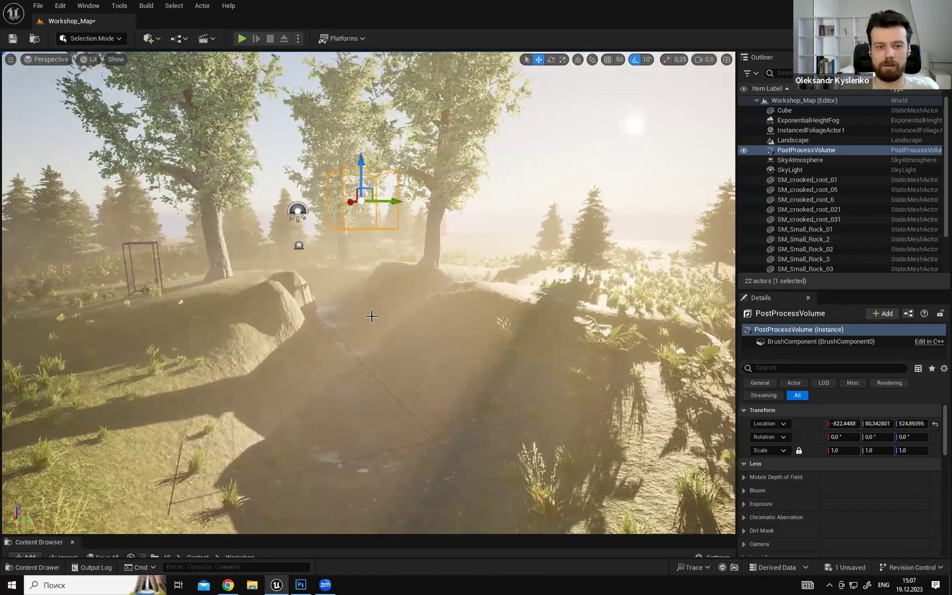
right_drag(397, 291, 408, 295)
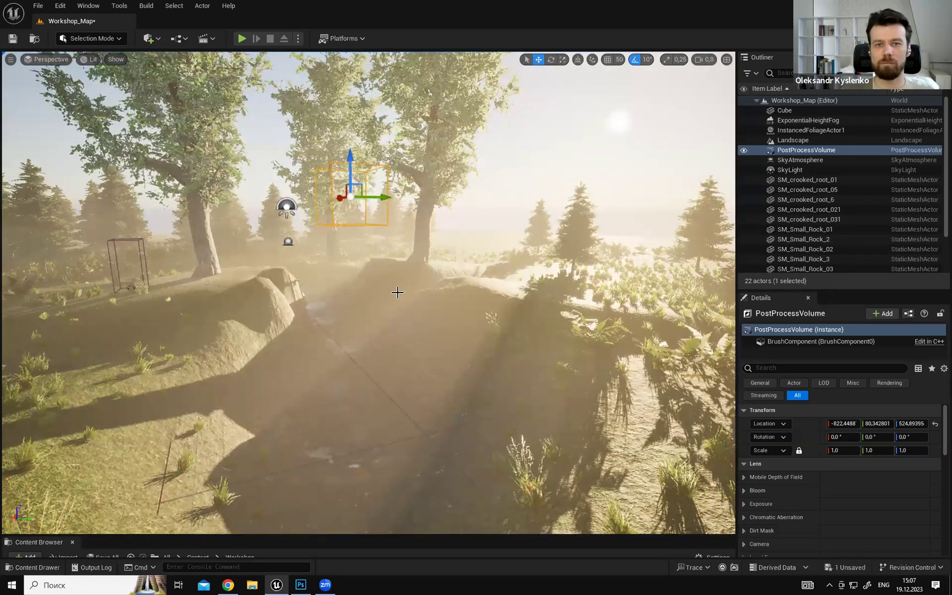
right_drag(400, 292, 410, 264)
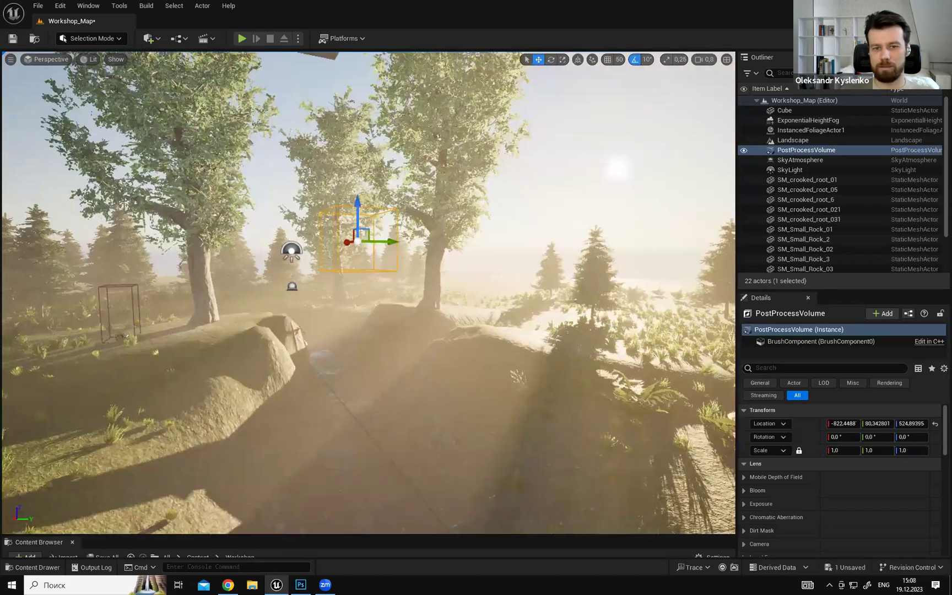
key(w)
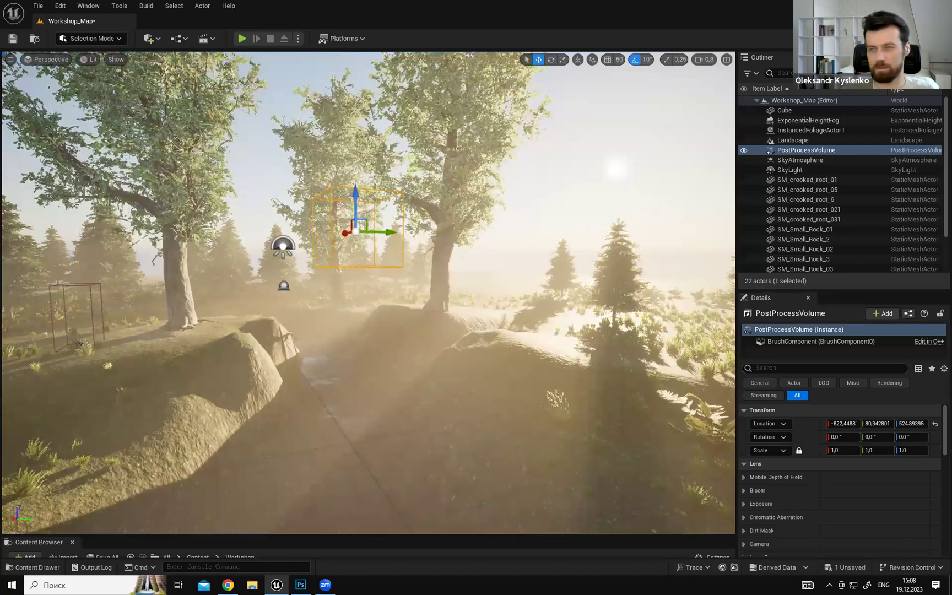
key(w)
right_drag(408, 262, 399, 264)
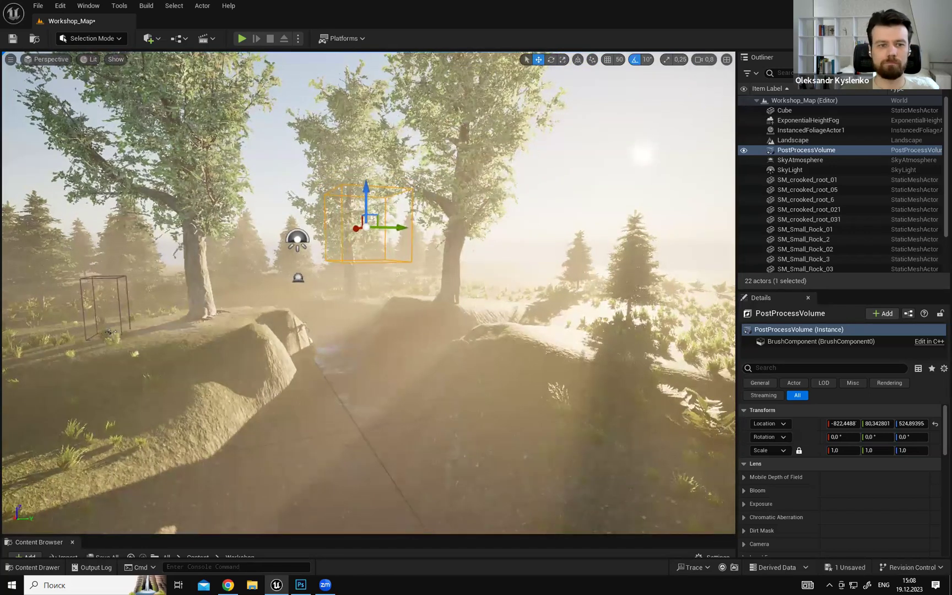
mouse_move(399, 263)
right_down()
mouse_move(376, 264)
mouse_move(385, 264)
right_up()
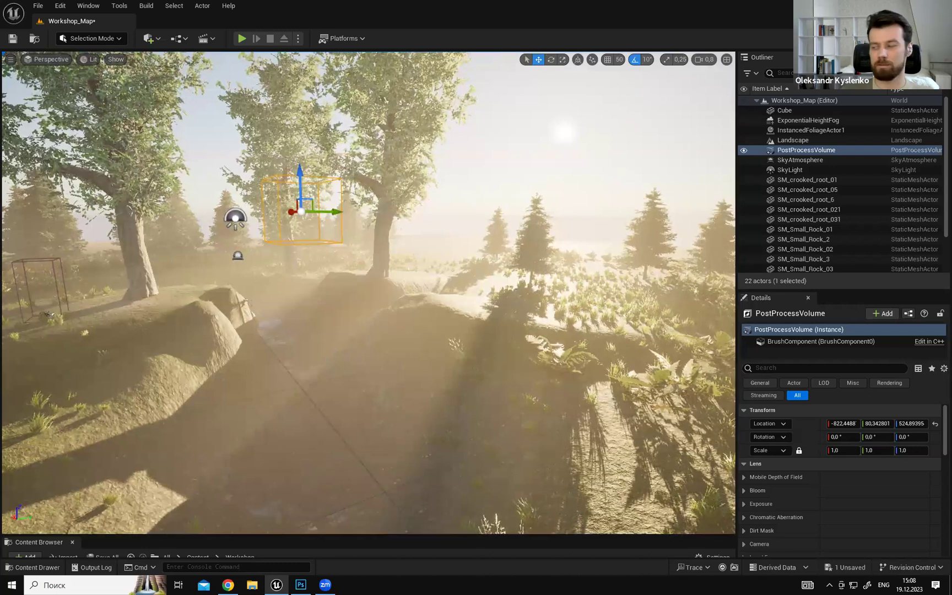
Examine the PostProcessVolume's placement above the ravine from several camera positions.
key(a)
right_drag(369, 292, 273, 291)
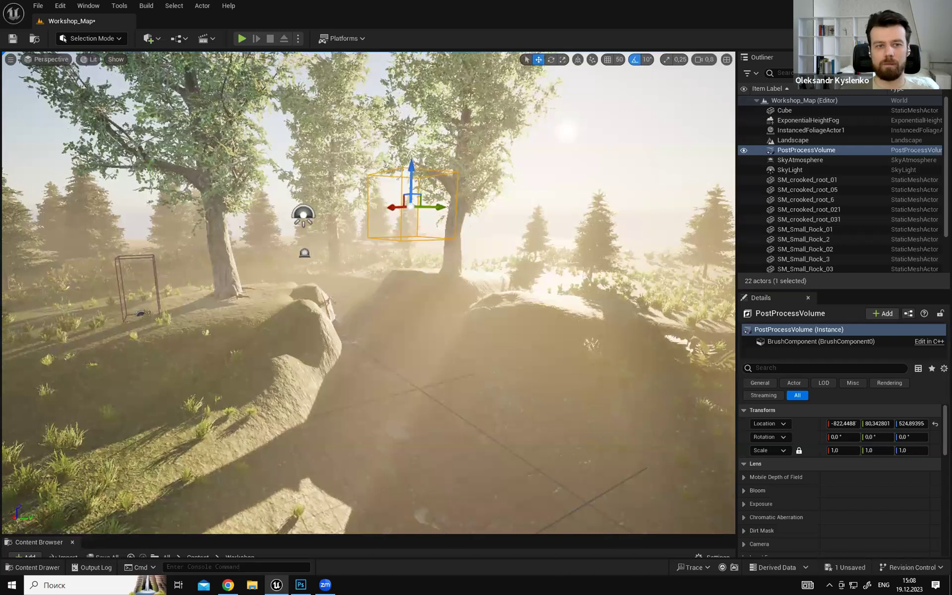
right_drag(454, 296, 454, 295)
key(e)
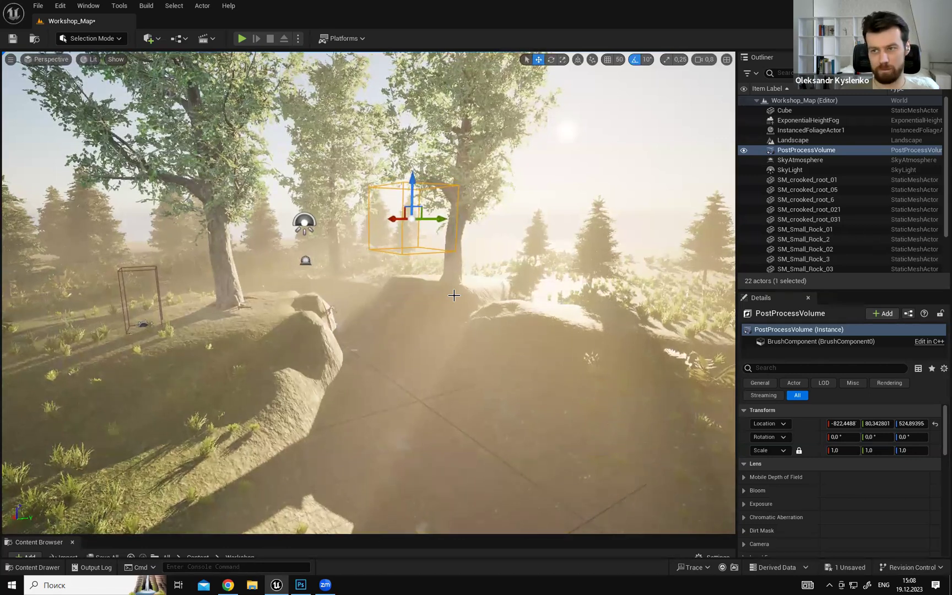
right_drag(495, 310, 537, 298)
key(a)
key(d)
key(w)
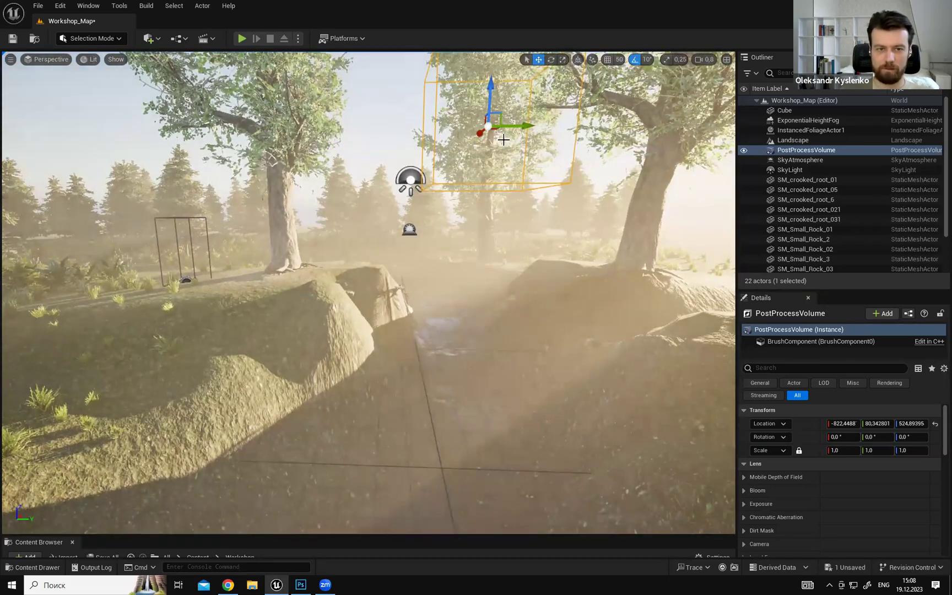
scroll(449, 203, down, 4)
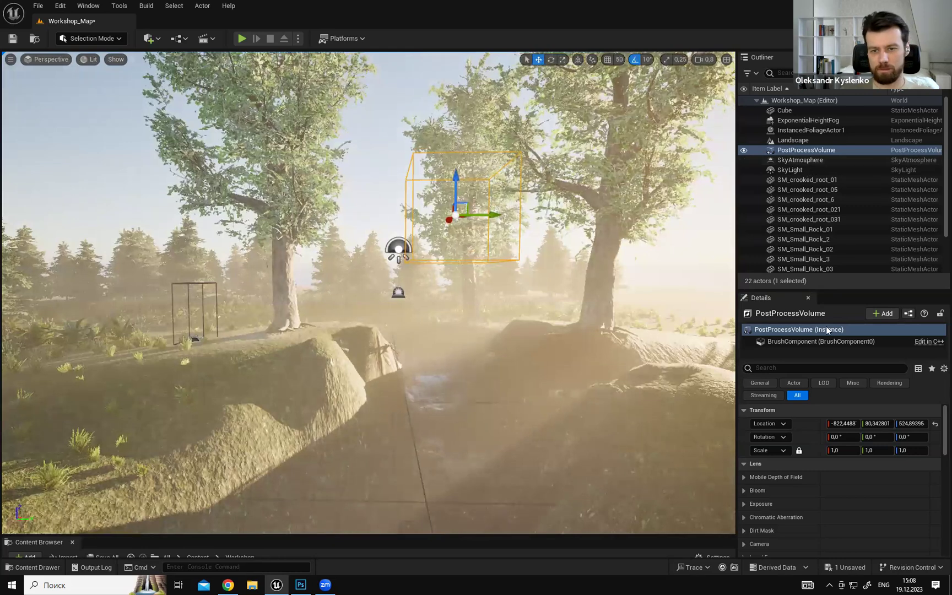
Enlarge the Details panel and look through the PostProcessVolume's Lens settings, including Bloom.
drag(811, 287, 810, 147)
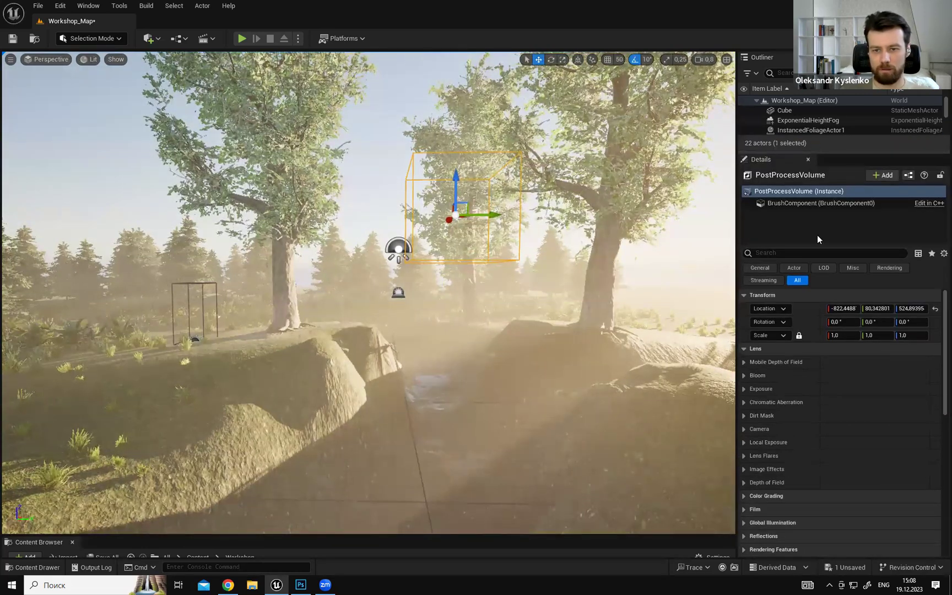
scroll(936, 363, down, 2)
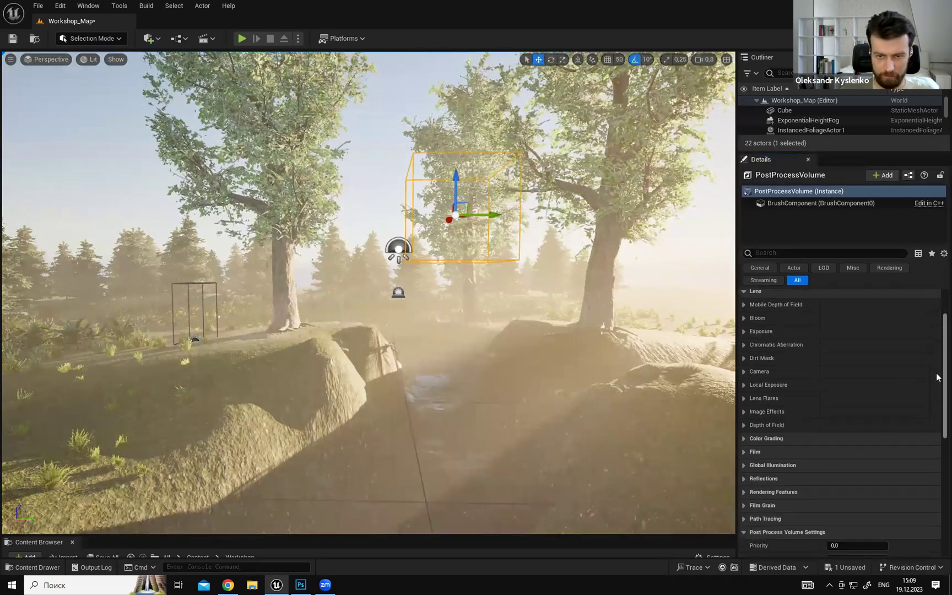
scroll(937, 365, up, 1)
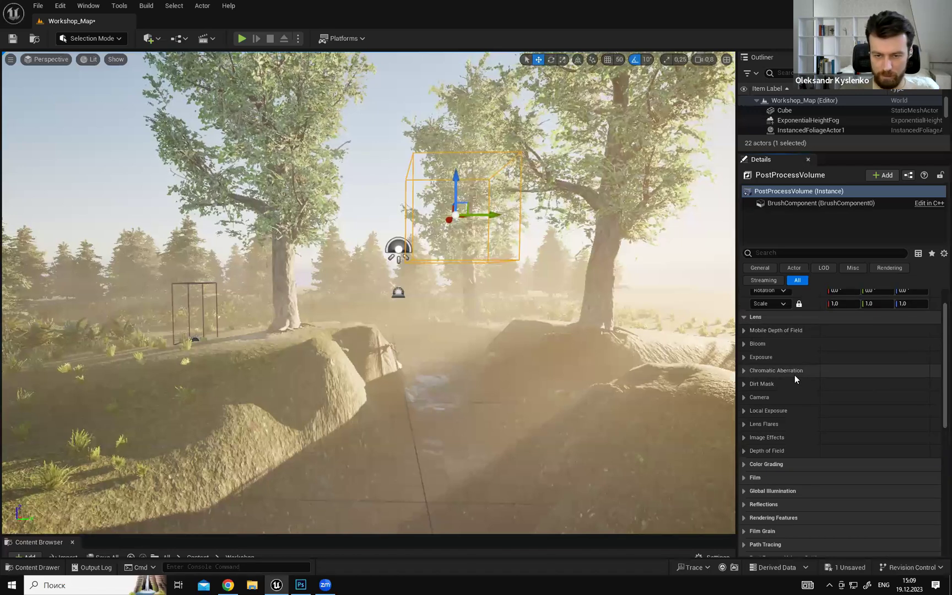
right_drag(644, 348, 699, 359)
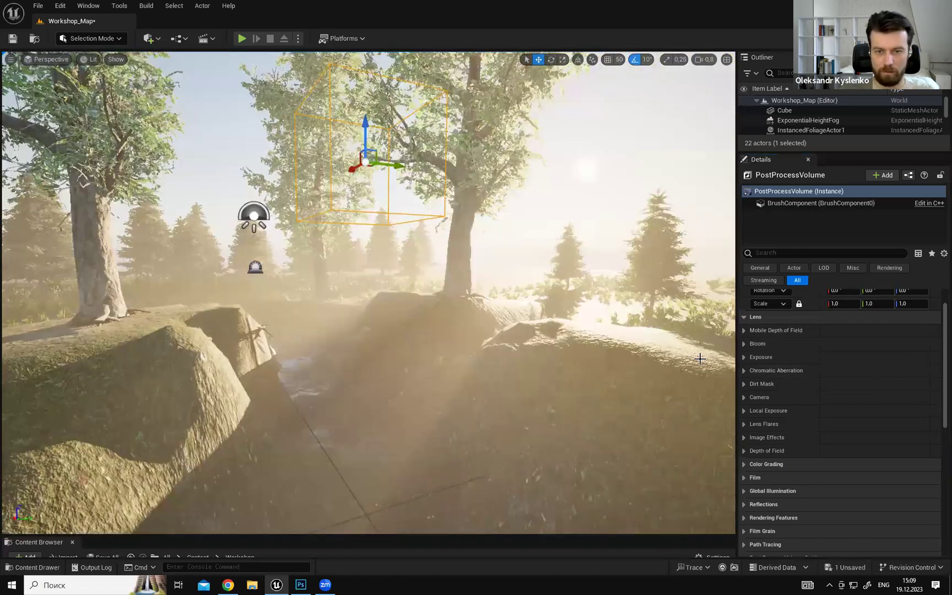
click(744, 330)
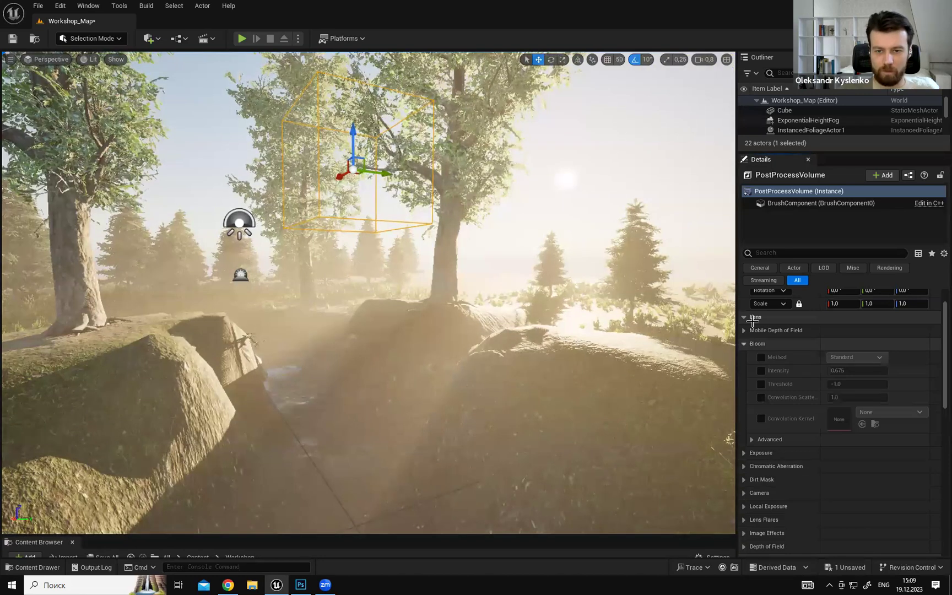
click(744, 330)
Shift the PostProcessVolume sideways to a Y location of about -25 and examine the scene around its bounds.
right_drag(596, 286, 572, 255)
drag(463, 206, 416, 201)
right_drag(417, 201, 417, 201)
drag(350, 273, 343, 276)
right_drag(343, 277, 342, 276)
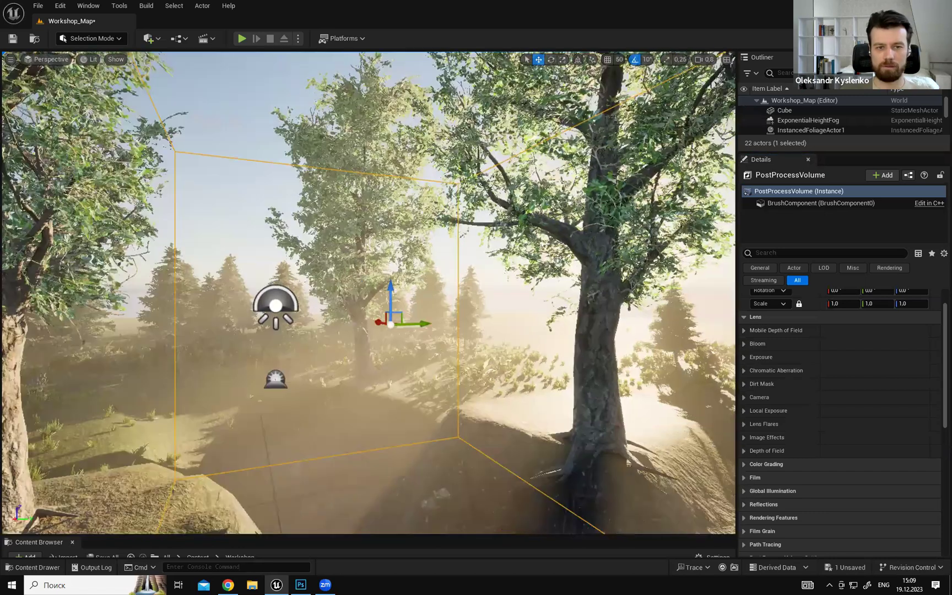
right_drag(417, 201, 417, 201)
right_drag(477, 220, 457, 224)
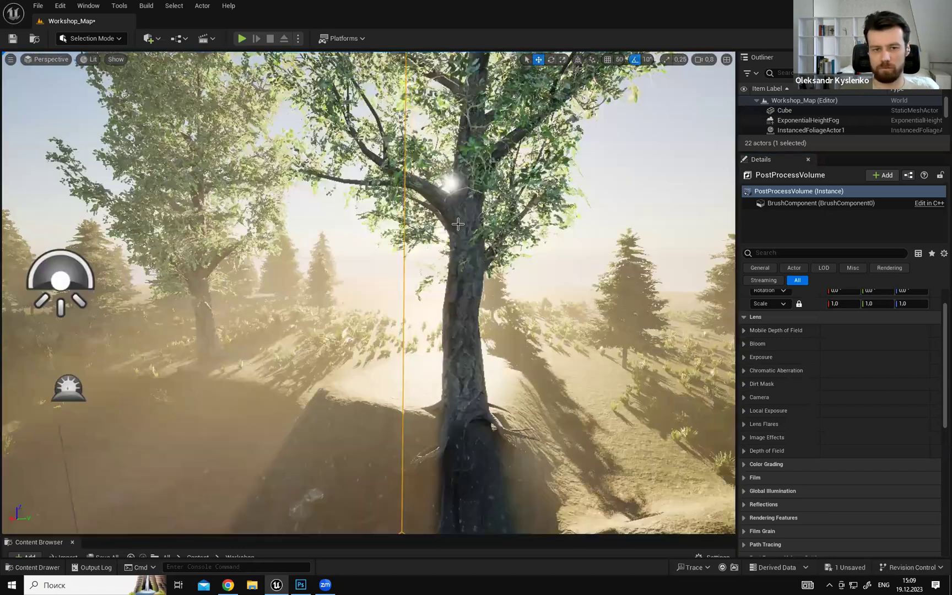
right_click(461, 228)
Try enlarging the PostProcessVolume by scaling it horizontally and vertically, and undo both scale changes.
right_drag(411, 259, 597, 251)
click(411, 258)
click(777, 254)
scroll(585, 255, up, 3)
key(r)
drag(402, 229, 606, 233)
right_drag(404, 230, 394, 212)
drag(389, 232, 389, 168)
right_drag(499, 262, 440, 286)
key(w)
key(ctrl+z)
key(ctrl+z)
key(w)
Find the unbound property of the PostProcessVolume and enable Infinite Extent (Unbound).
click(777, 253)
click(777, 252)
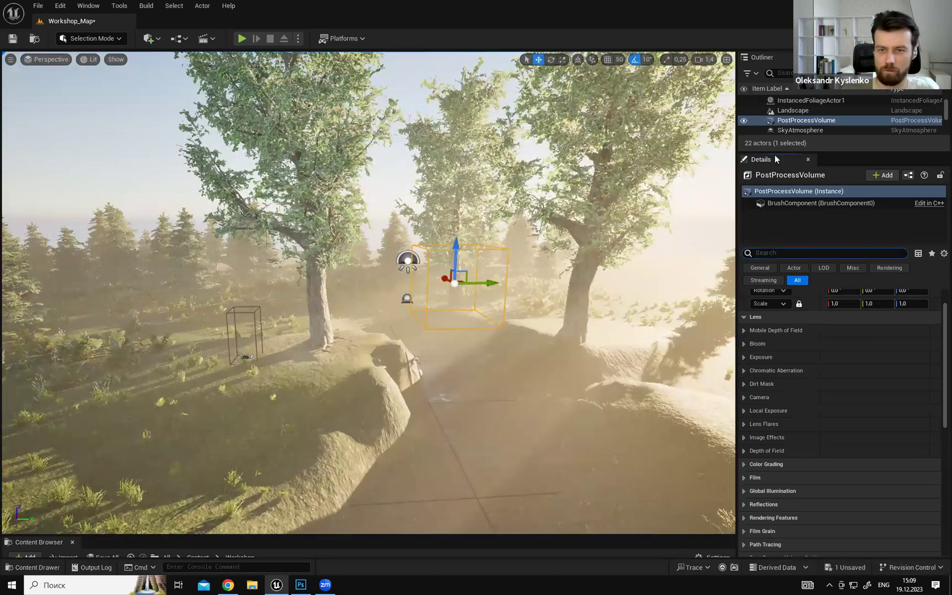
text(unbound)
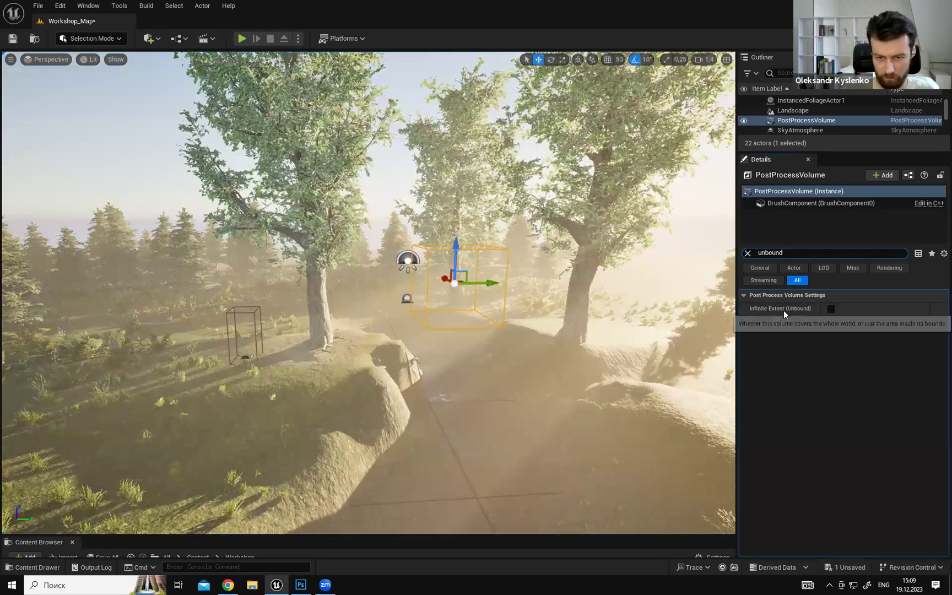
click(832, 308)
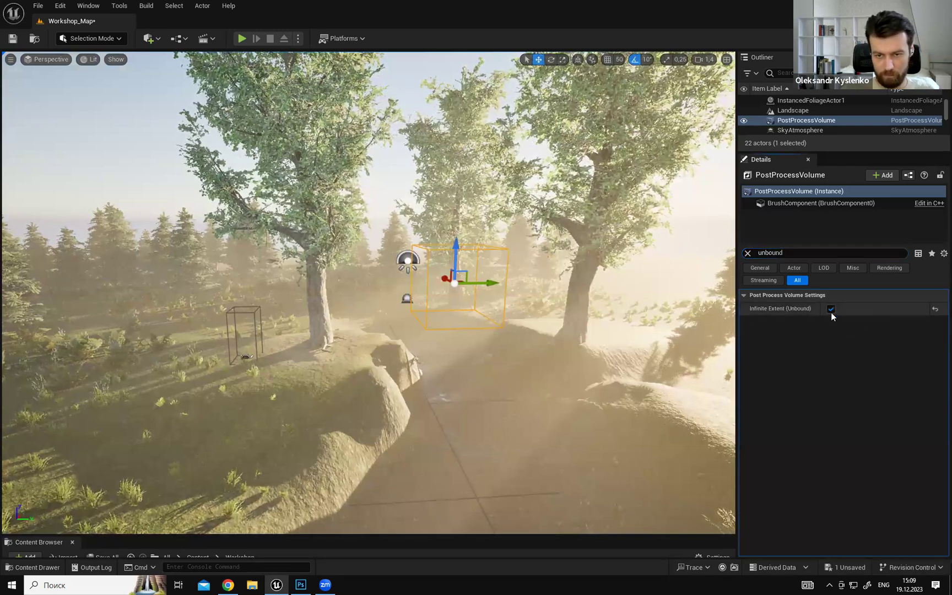
Examine the fog and lighting across the ravine from several distances with the unbound volume.
right_drag(552, 304, 617, 317)
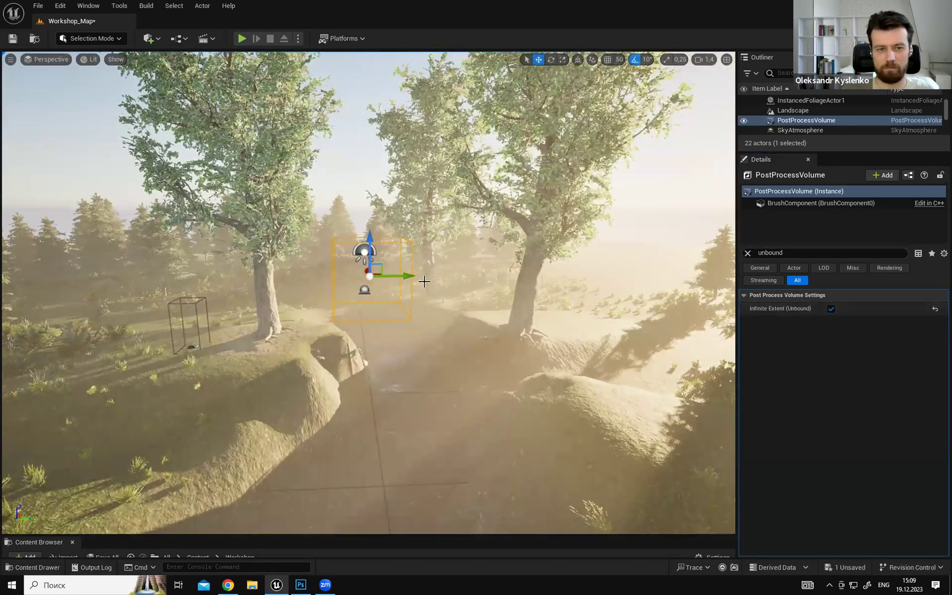
mouse_move(429, 281)
right_down()
mouse_move(435, 287)
mouse_move(413, 284)
right_up()
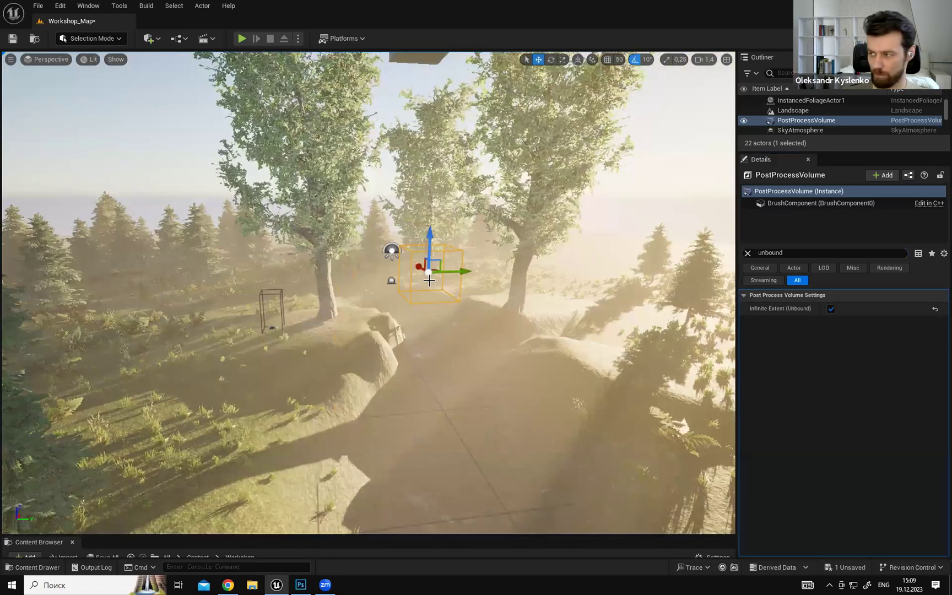
right_drag(597, 311, 855, 264)
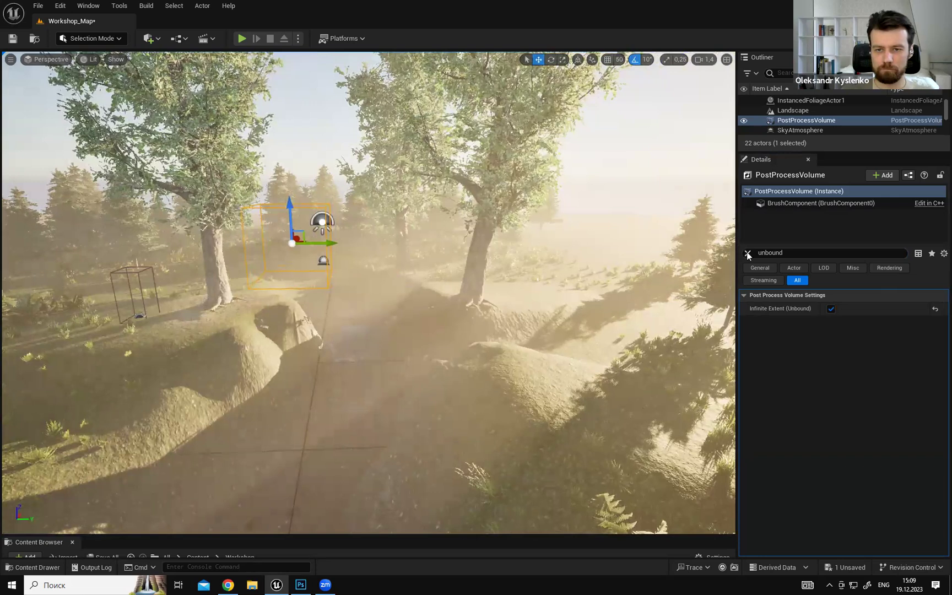
right_drag(495, 281, 463, 285)
right_drag(604, 263, 606, 264)
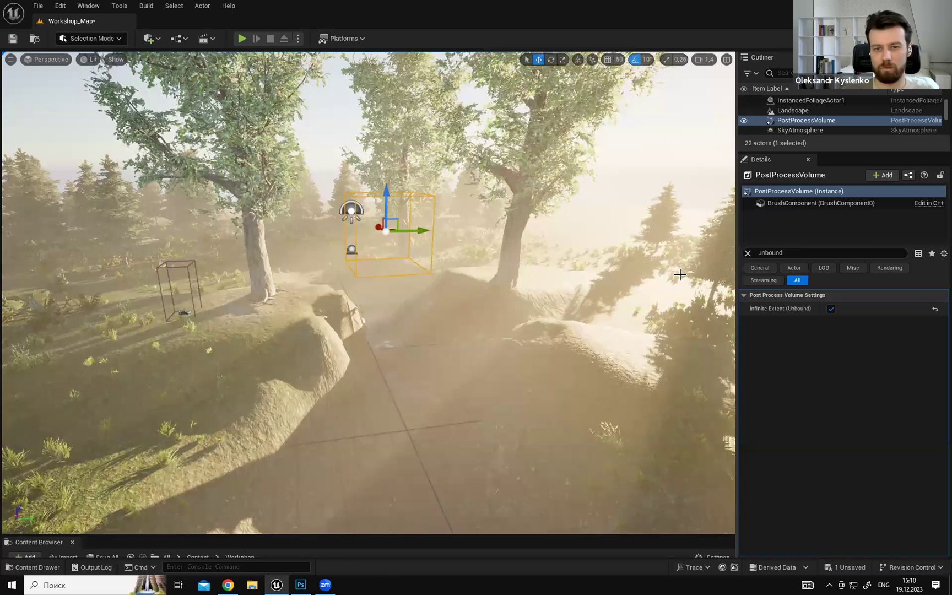
key(s)
mouse_move(661, 351)
right_down()
mouse_move(676, 354)
mouse_move(662, 349)
right_up()
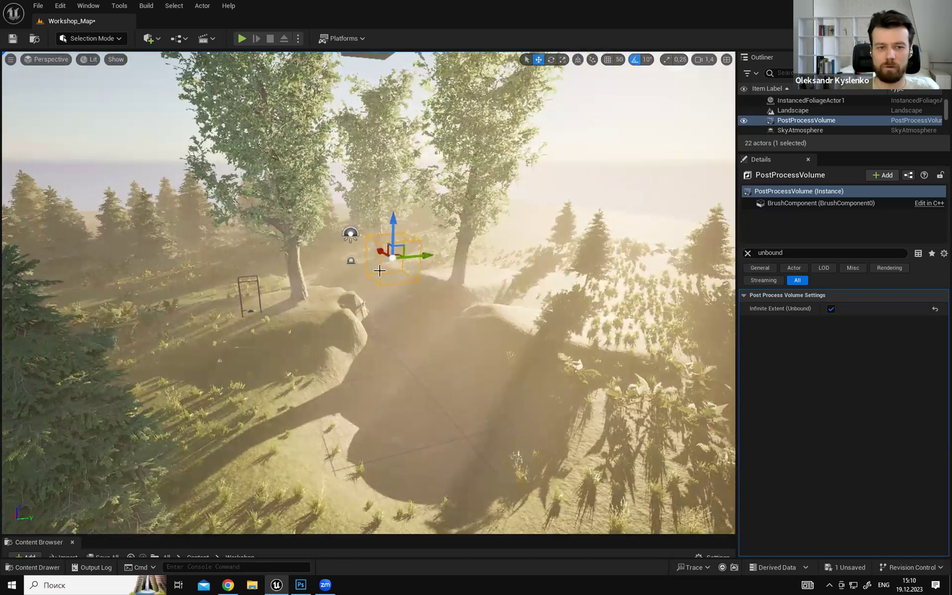
scroll(450, 286, up, 5)
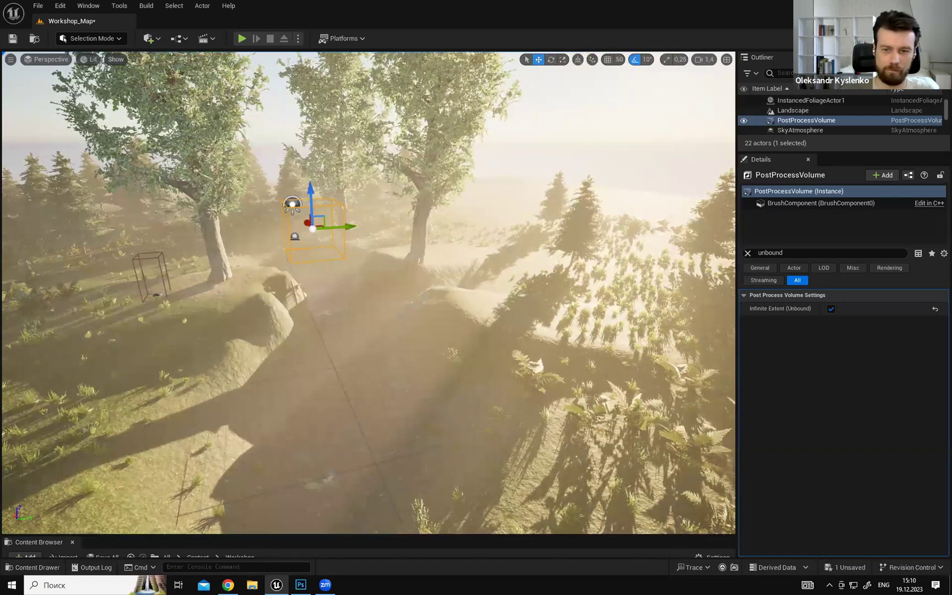
right_drag(368, 293, 330, 300)
Clear the property search and enable the Method and Intensity overrides in the volume's Bloom settings.
click(747, 254)
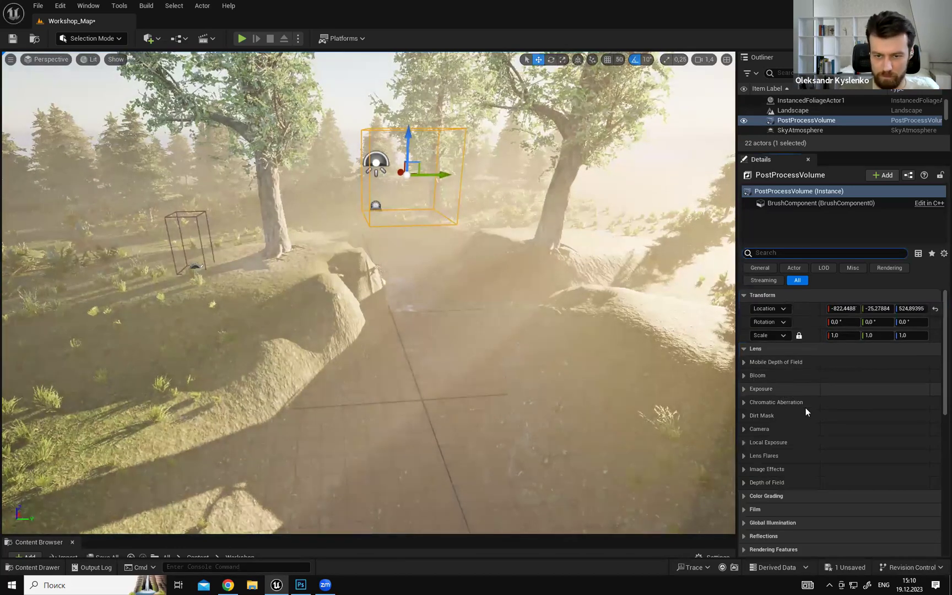
click(743, 375)
mouse_move(613, 363)
right_down()
mouse_move(597, 308)
mouse_move(615, 361)
right_up()
mouse_move(554, 347)
right_down()
mouse_move(546, 329)
mouse_move(556, 341)
right_up()
click(760, 388)
click(760, 402)
right_drag(623, 368, 605, 376)
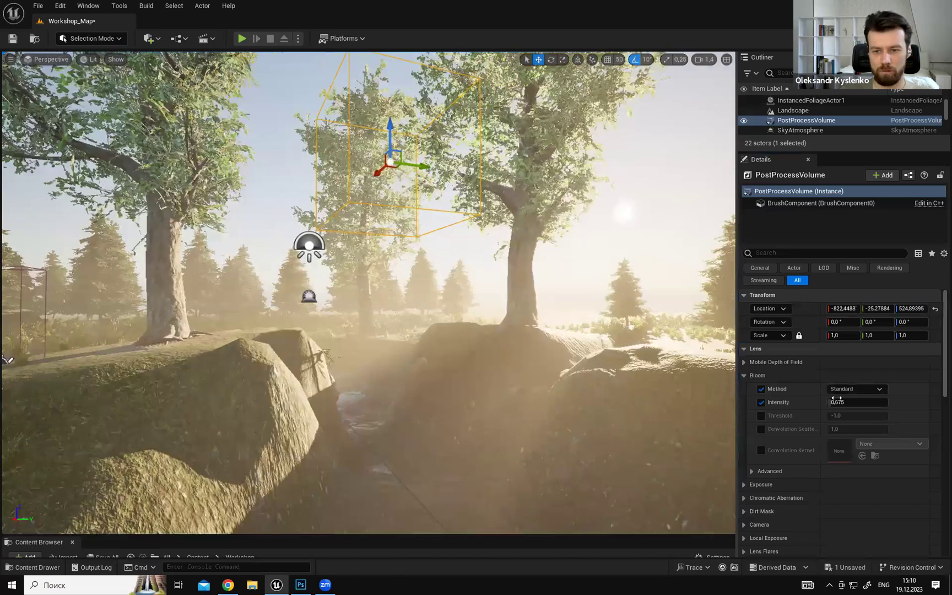
Try Bloom Intensity values of about 2.08 and 5.95 against the sunlit trees, and reset the intensity to its default.
drag(836, 401, 875, 402)
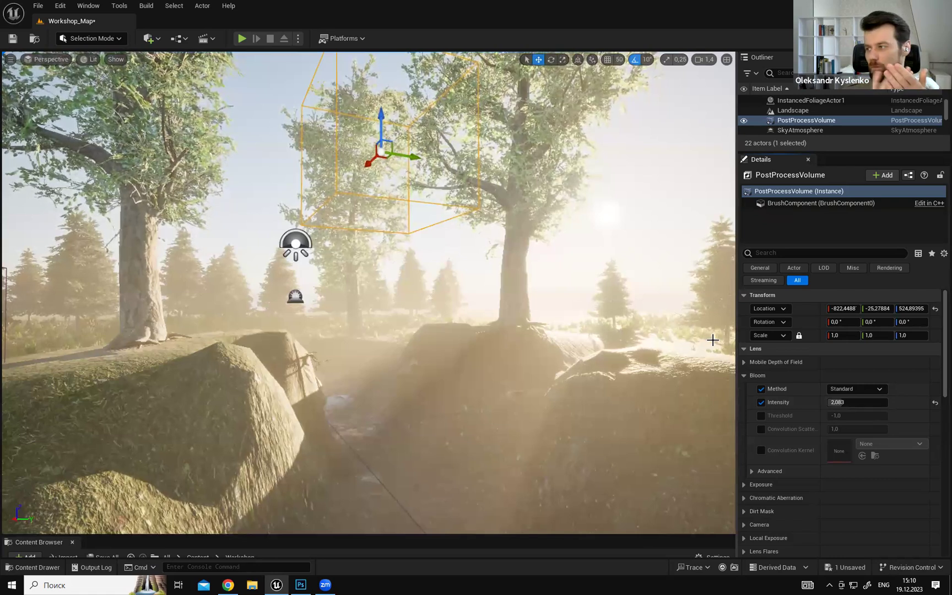
right_drag(633, 353, 687, 341)
drag(850, 402, 871, 402)
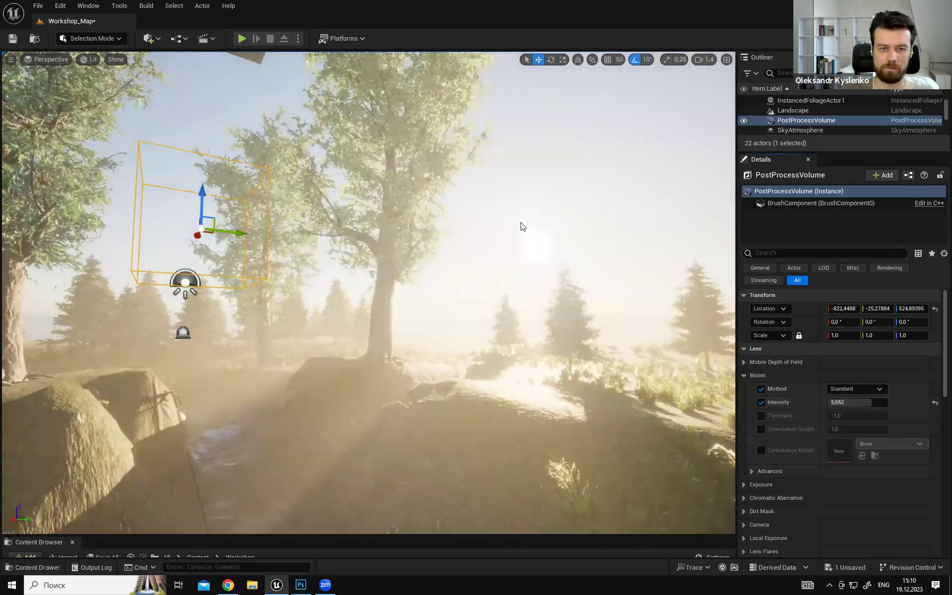
right_drag(369, 292, 352, 264)
mouse_move(845, 402)
mouse_down()
mouse_move(788, 400)
mouse_move(850, 402)
mouse_up()
click(935, 403)
Show the Depth of Field settings instead of the Bloom settings and lower the viewport camera speed to 1.
right_drag(640, 336, 639, 366)
click(744, 376)
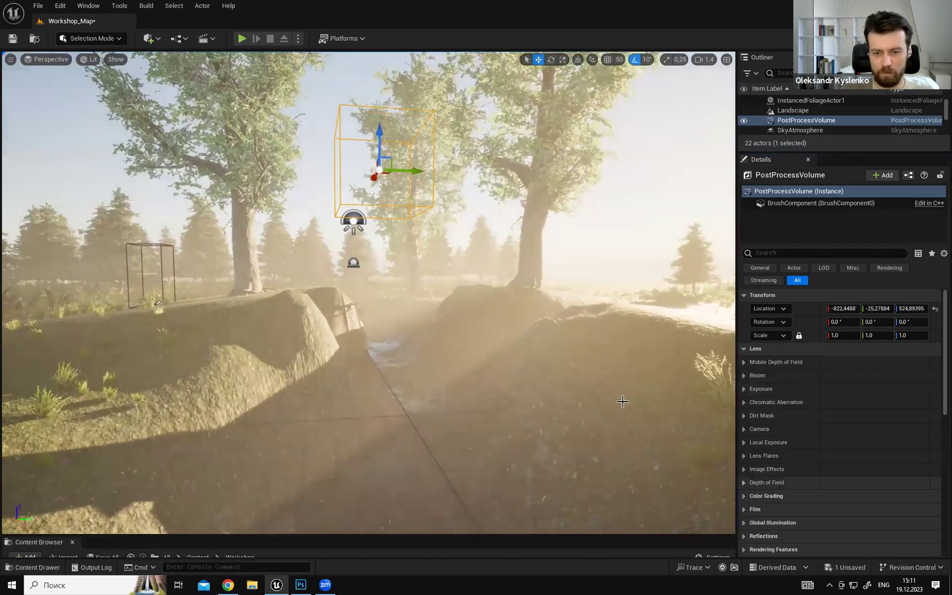
click(743, 483)
mouse_move(623, 397)
right_down()
mouse_move(630, 388)
mouse_move(617, 384)
mouse_move(623, 397)
right_up()
scroll(622, 391, down, 3)
scroll(936, 385, down, 3)
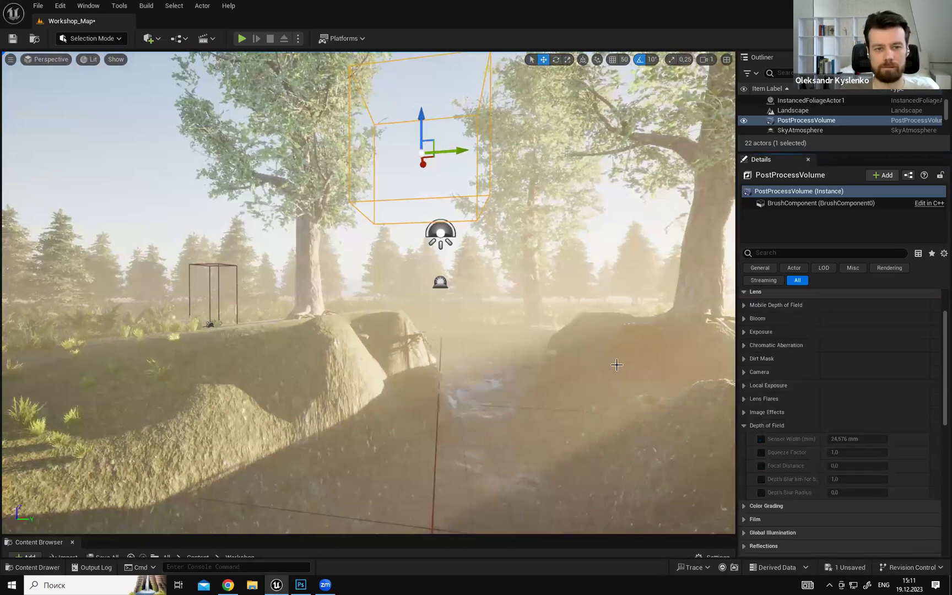
mouse_move(595, 345)
right_down()
mouse_move(596, 355)
mouse_move(595, 345)
right_up()
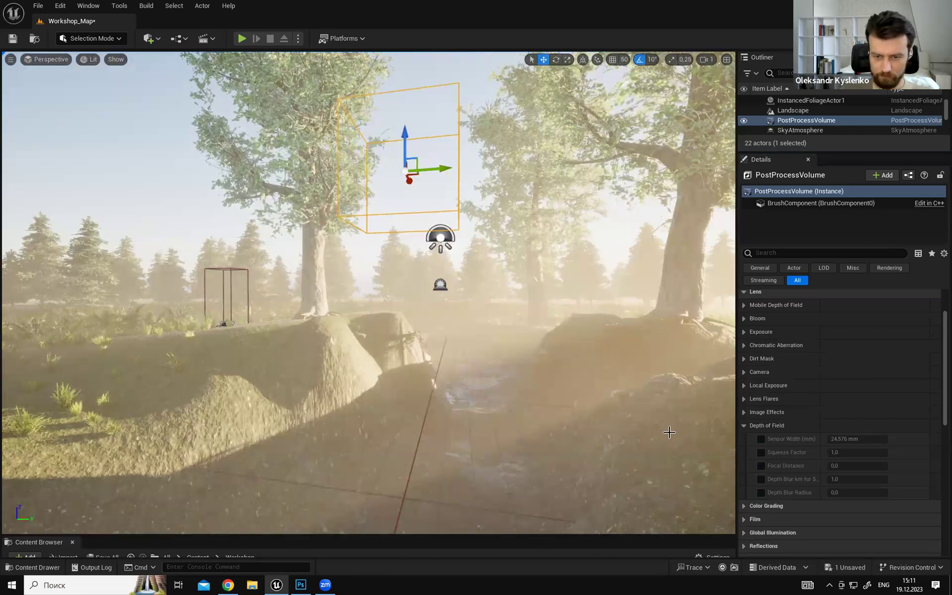
Enable the Depth Blur Radius and Depth Blur km overrides and set the Depth Blur Radius to 70.
click(760, 492)
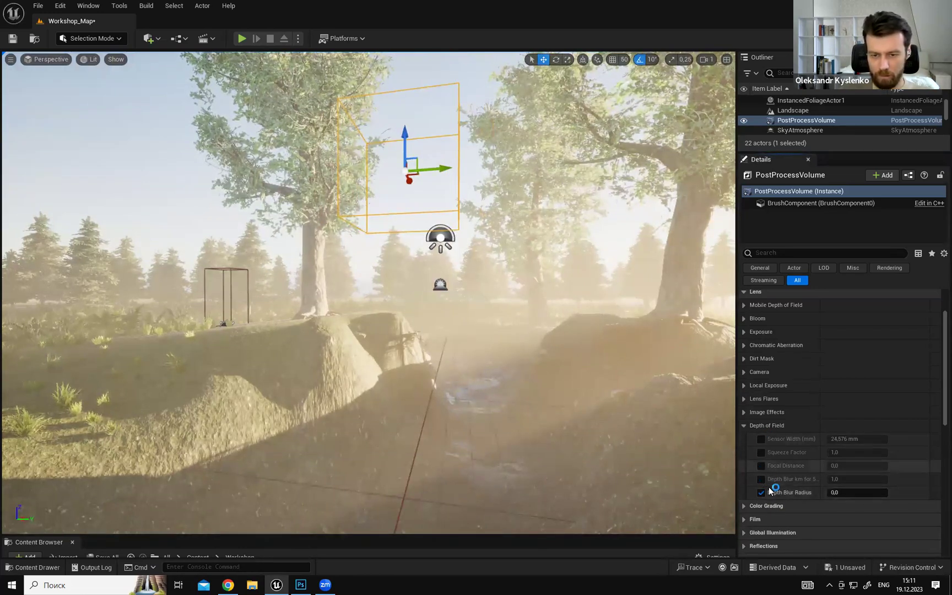
click(761, 479)
click(851, 492)
text(70)
key(Return)
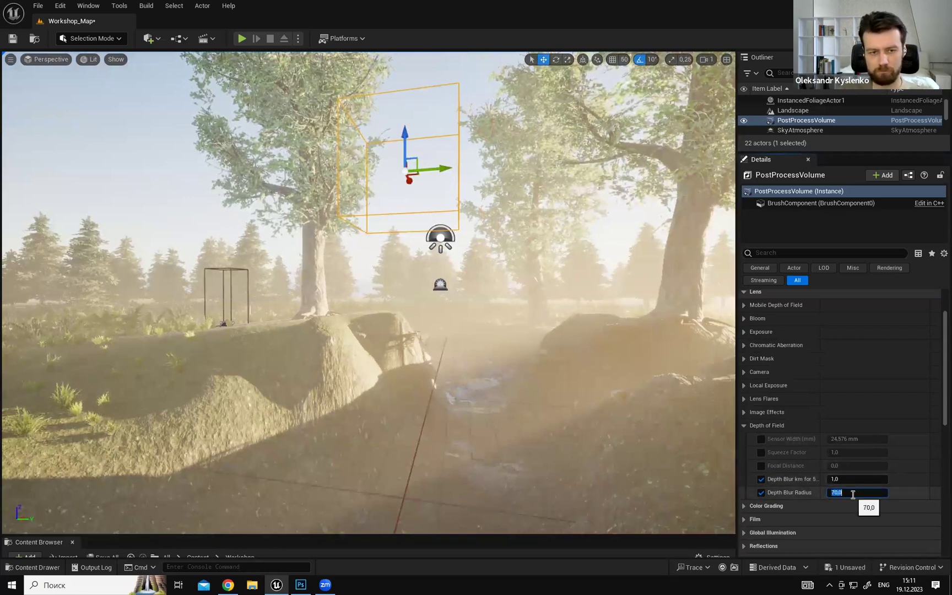
Enable the Focal Distance override, set it to 1, and check the blur across the scene.
click(761, 465)
mouse_move(842, 465)
mouse_down()
mouse_move(881, 465)
mouse_move(826, 466)
mouse_up()
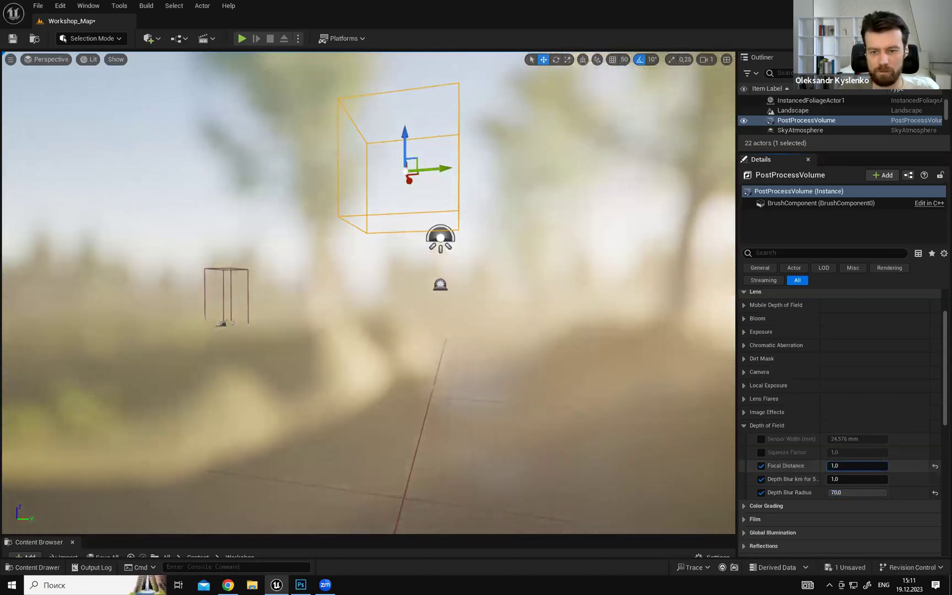
right_drag(604, 359, 631, 266)
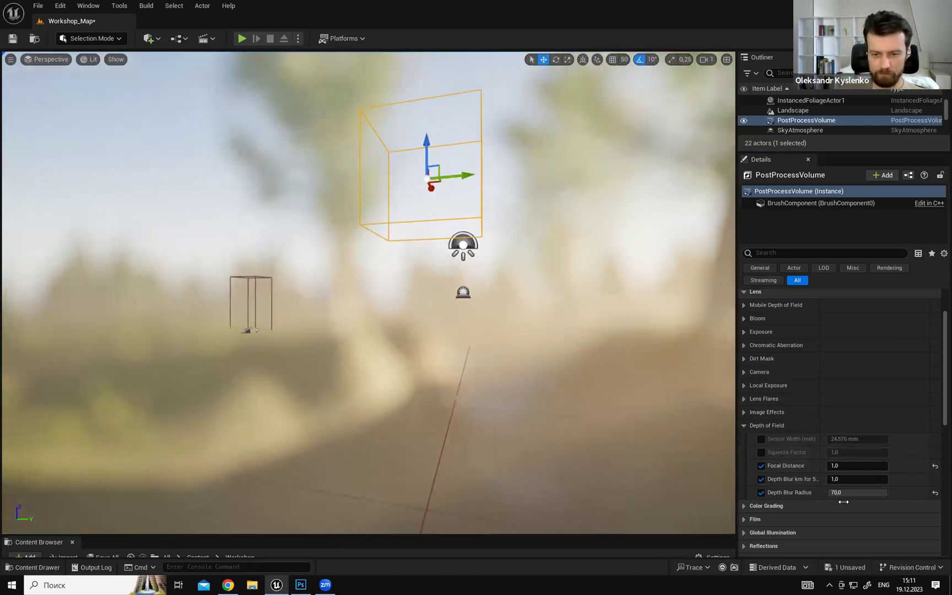
Try a Depth Blur Radius of 0 and restore it to 70.
click(845, 492)
drag(881, 493, 850, 494)
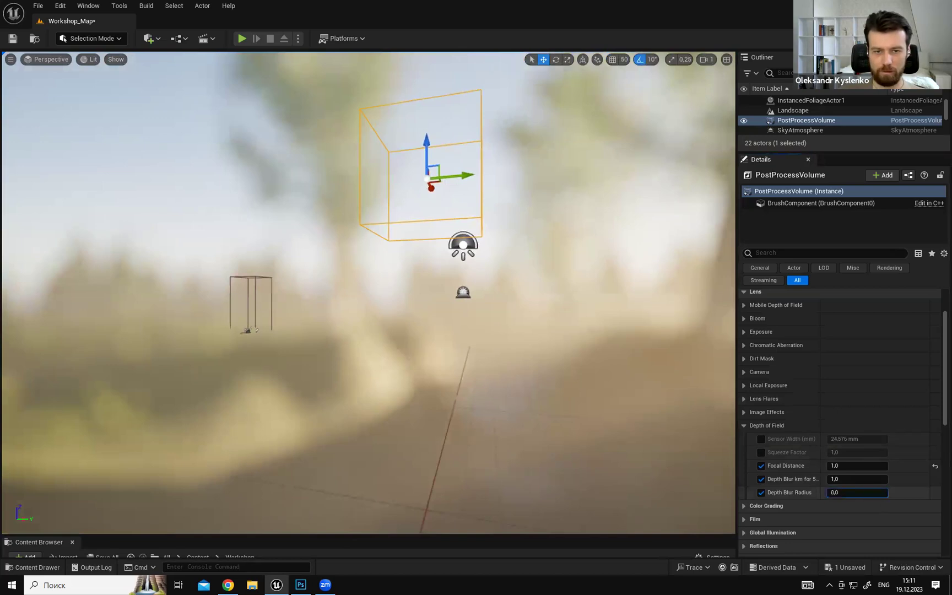
click(850, 494)
text(70)
key(Return)
Set the Depth of Field Focal Distance to 500.
mouse_move(846, 466)
mouse_down()
mouse_move(881, 466)
mouse_move(847, 465)
mouse_up()
click(846, 466)
click(846, 467)
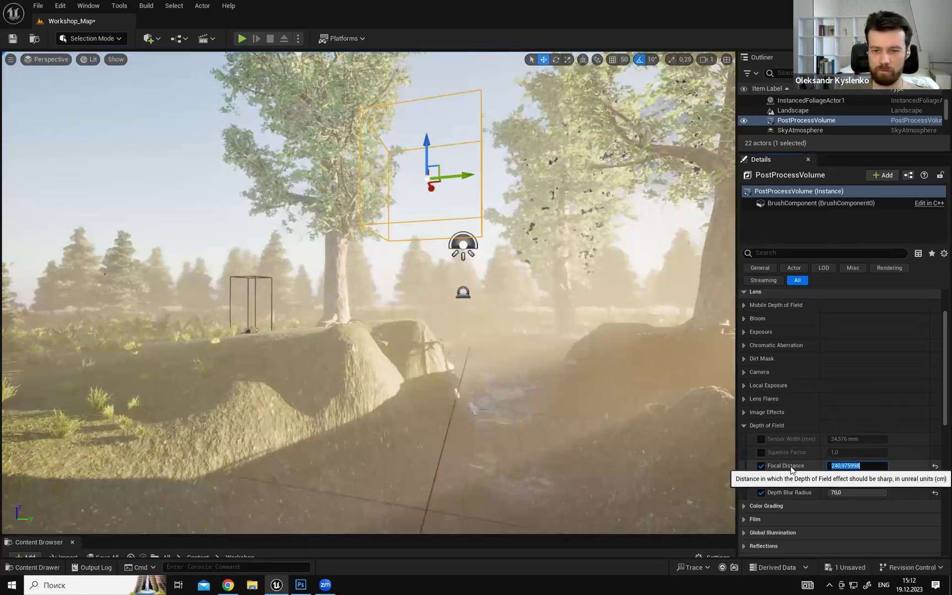
text(500)
key(Return)
Examine the depth-of-field effect on the spruce, trees and ravine in the full-screen viewport.
right_drag(584, 282, 481, 322)
key(F11)
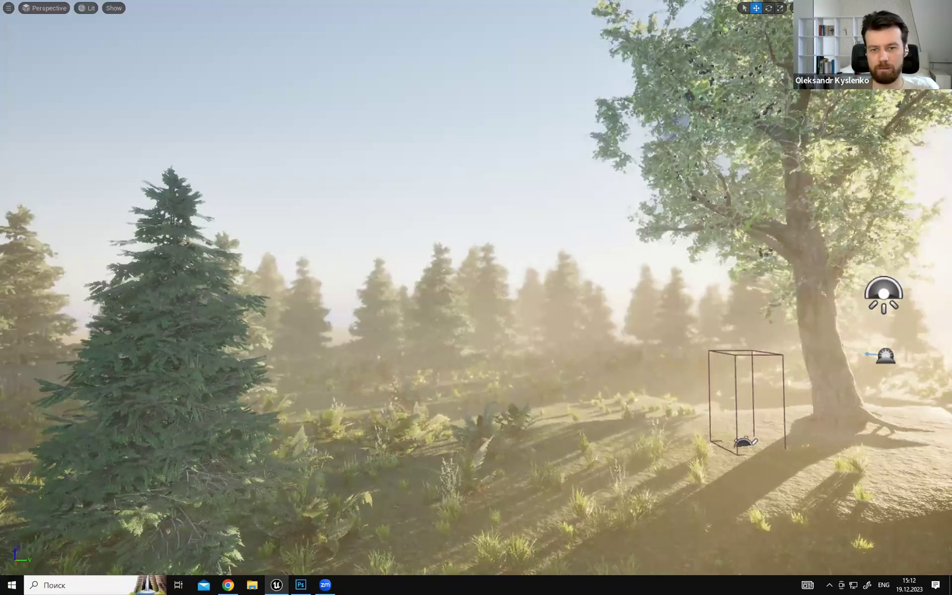
right_drag(476, 297, 612, 298)
key(w)
key(f)
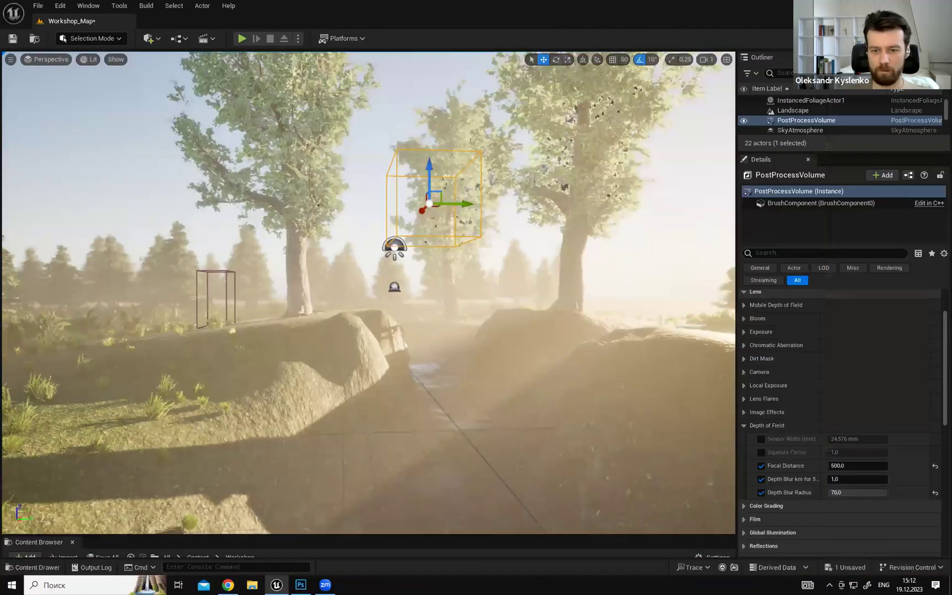
Collapse the Depth of Field settings and look over the Post Process Volume's other setting categories.
click(742, 426)
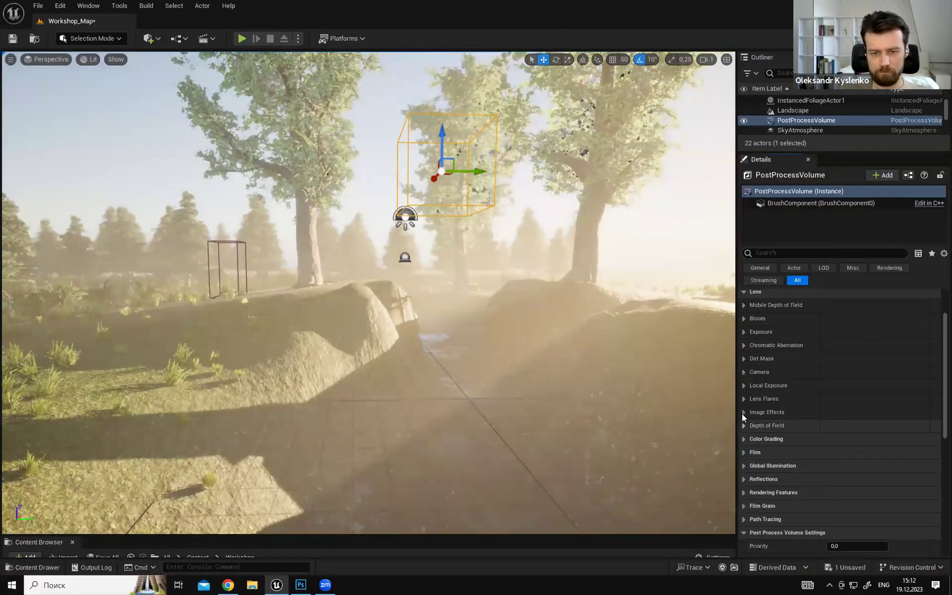
scroll(936, 411, down, 3)
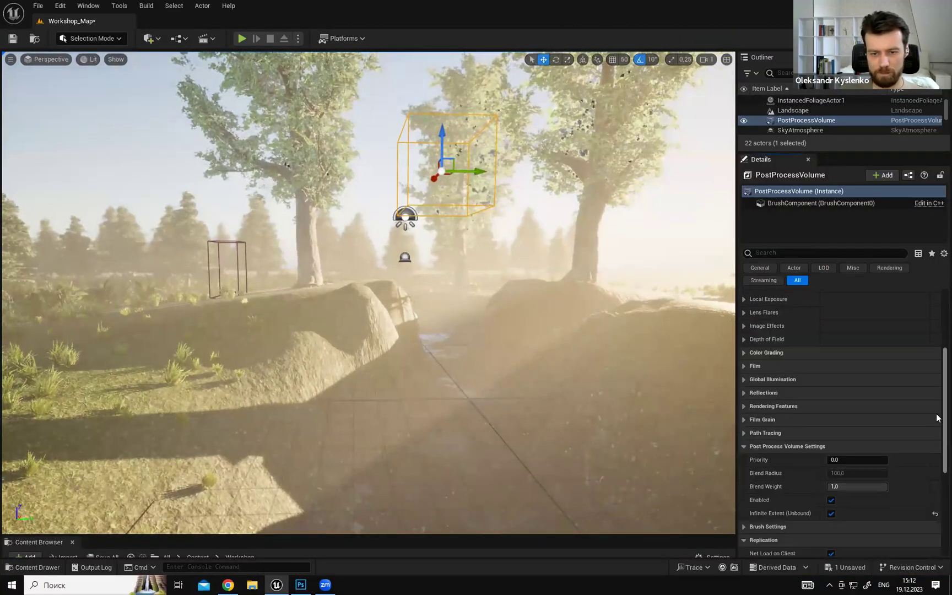
scroll(936, 353, up, 5)
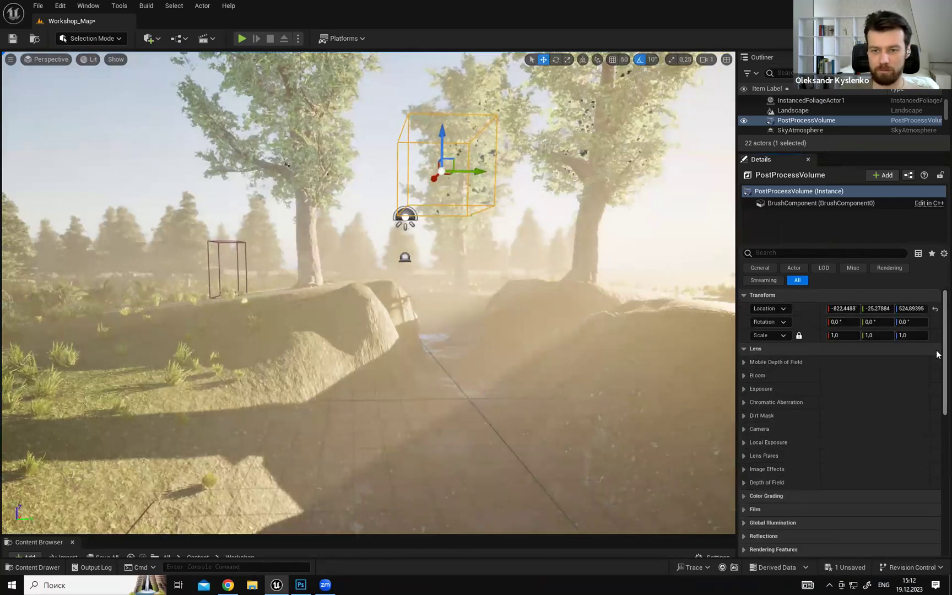
scroll(937, 349, down, 3)
scroll(936, 350, up, 2)
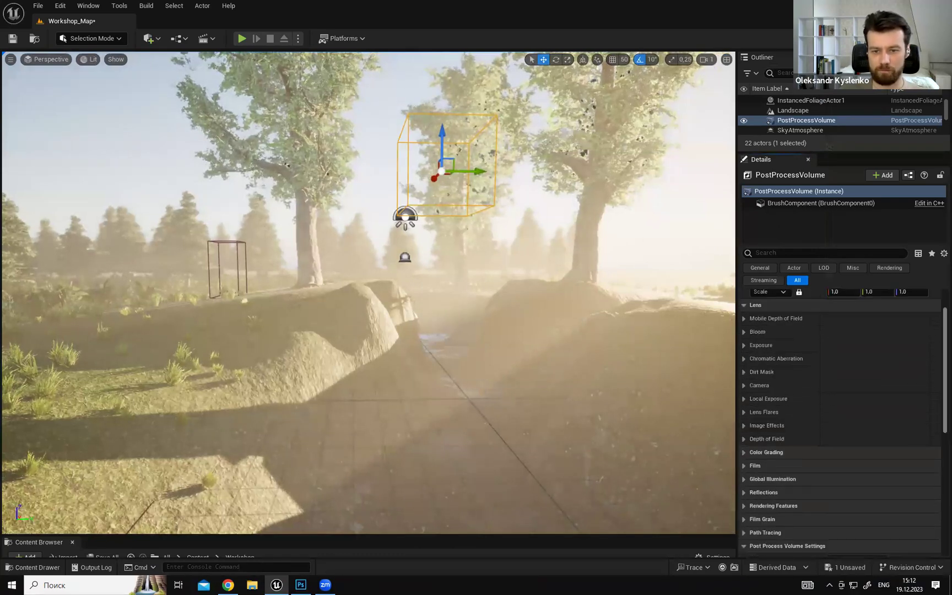
right_drag(650, 375, 612, 377)
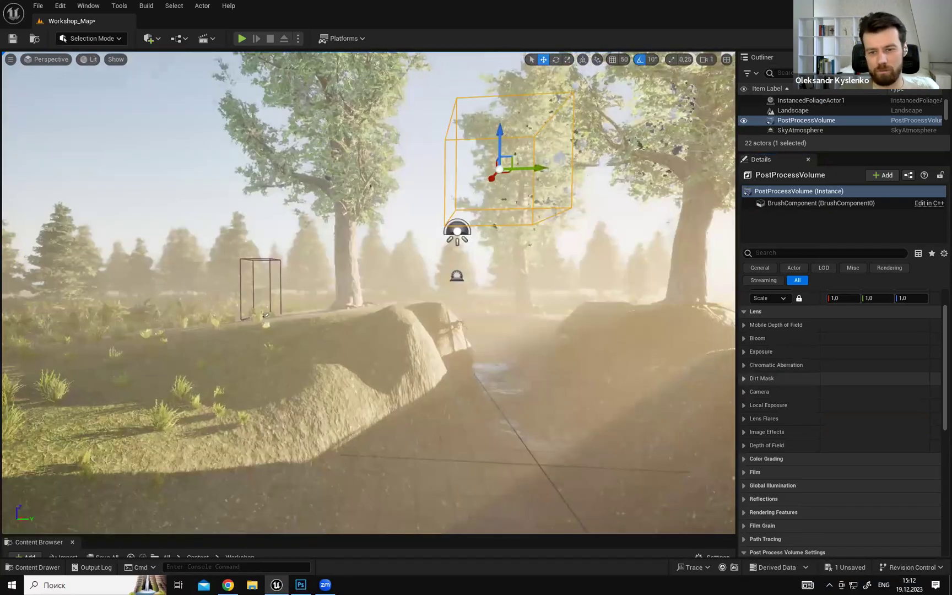
scroll(936, 347, up, 2)
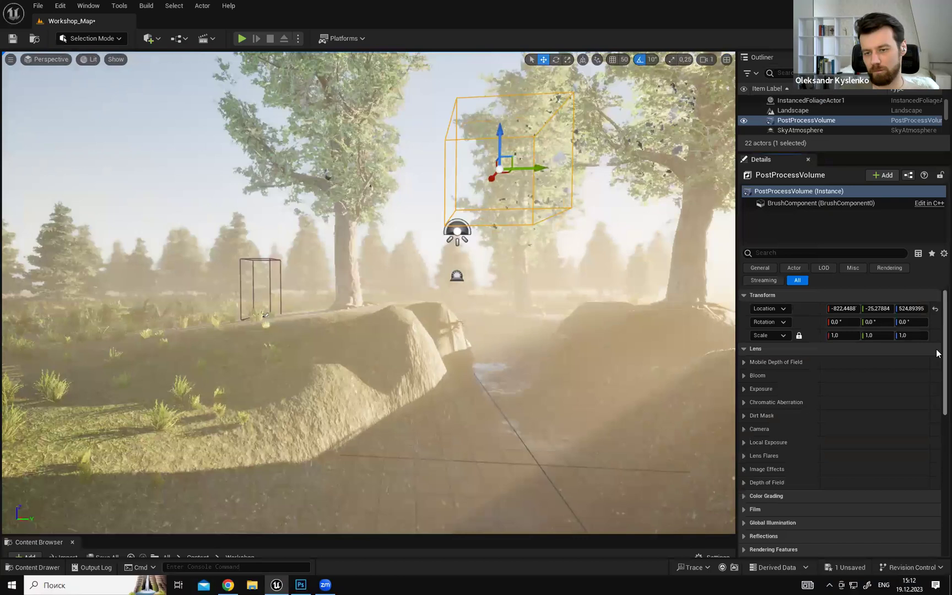
scroll(936, 357, down, 2)
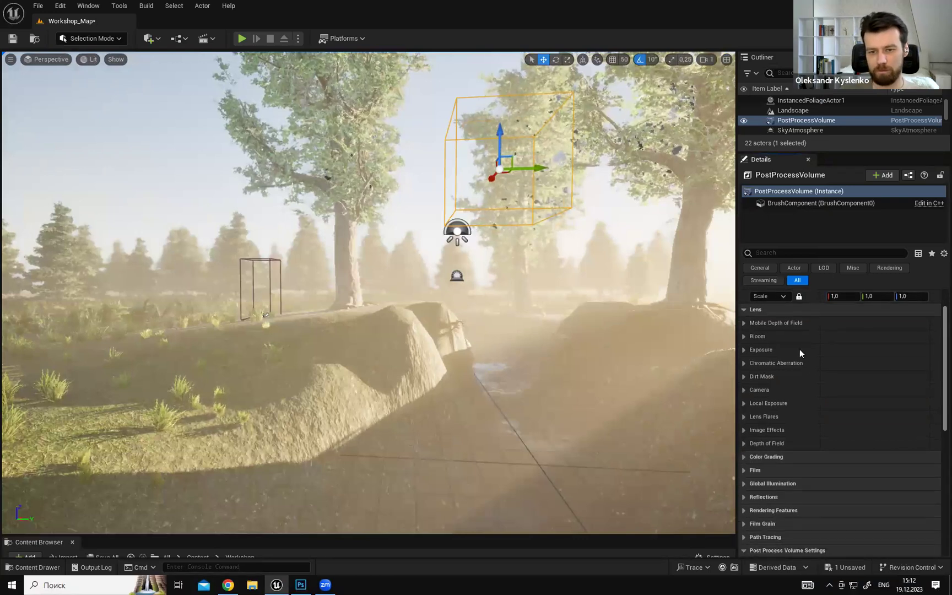
Enable the volume's Chromatic Aberration Intensity override and set it to 4.
right_drag(633, 353, 655, 352)
right_drag(722, 358, 741, 381)
click(744, 363)
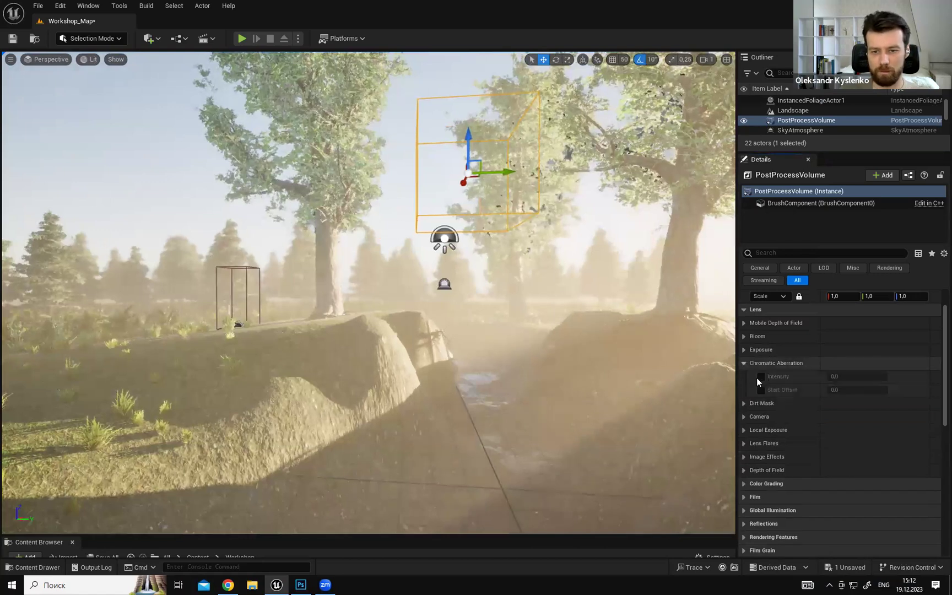
click(761, 376)
drag(835, 376, 875, 376)
Examine the chromatic aberration's colour fringing on the trees, spruces and rocks around the level.
right_drag(683, 364, 683, 330)
key(d)
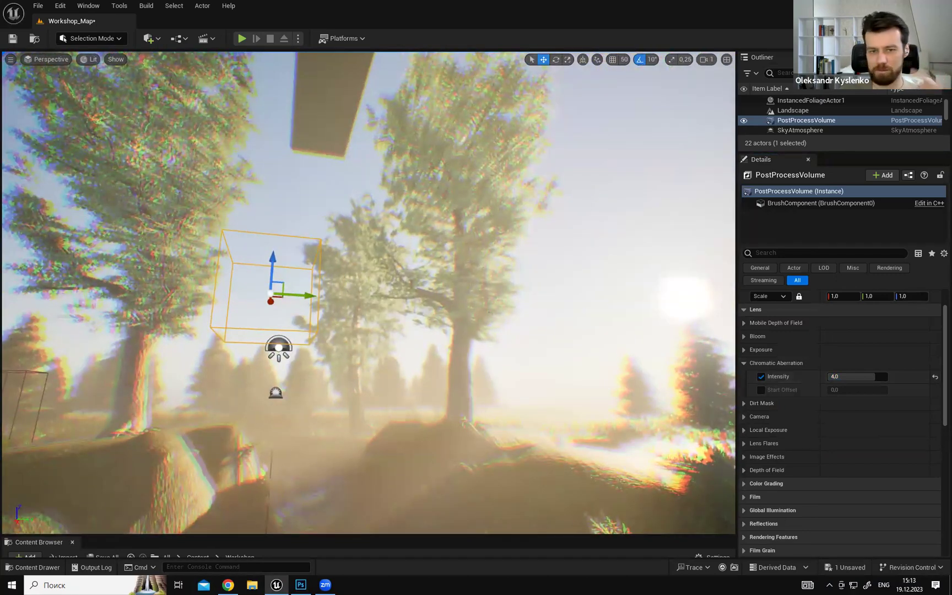
right_drag(683, 330, 594, 316)
key(w)
right_drag(438, 280, 275, 303)
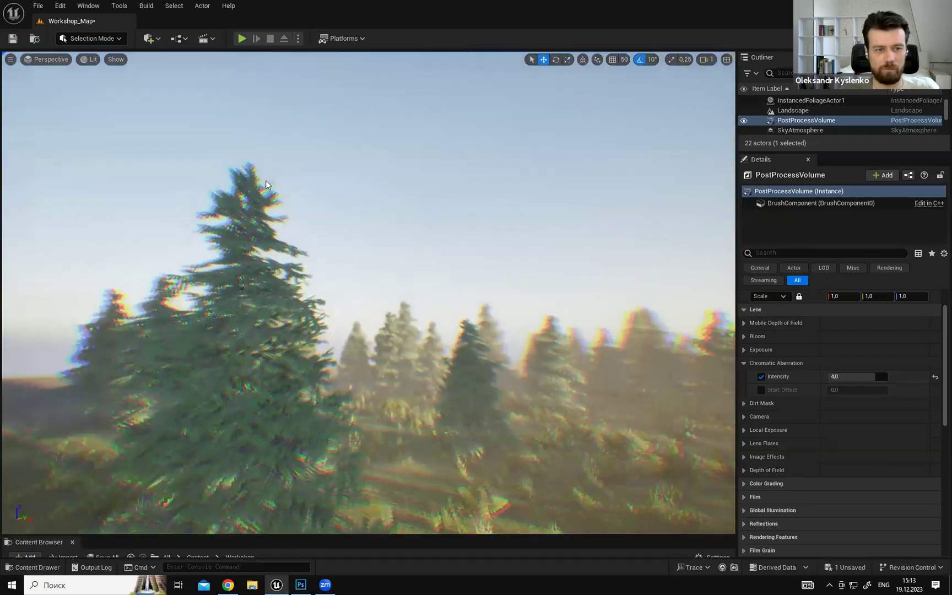
right_drag(340, 272, 275, 280)
right_drag(408, 284, 600, 380)
Compare the scene with and without the Chromatic Aberration Intensity override, leave it disabled, and collapse its settings.
click(762, 378)
click(763, 378)
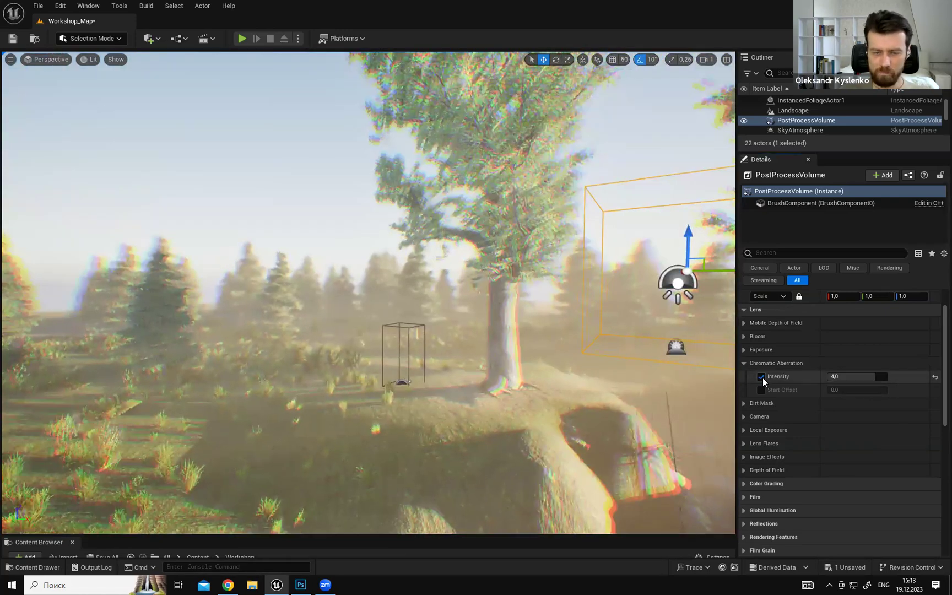
right_drag(514, 331, 578, 303)
key(s)
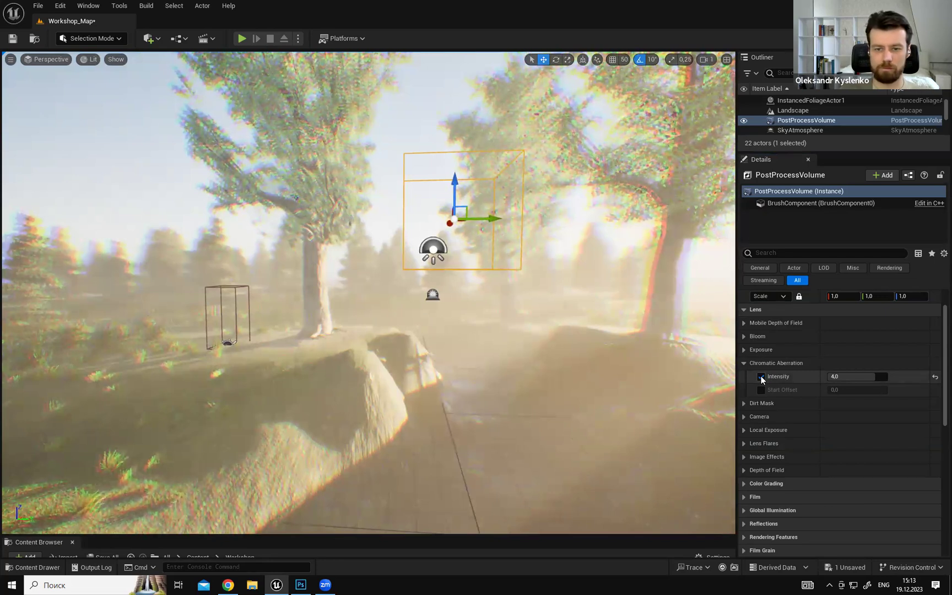
click(760, 375)
click(743, 362)
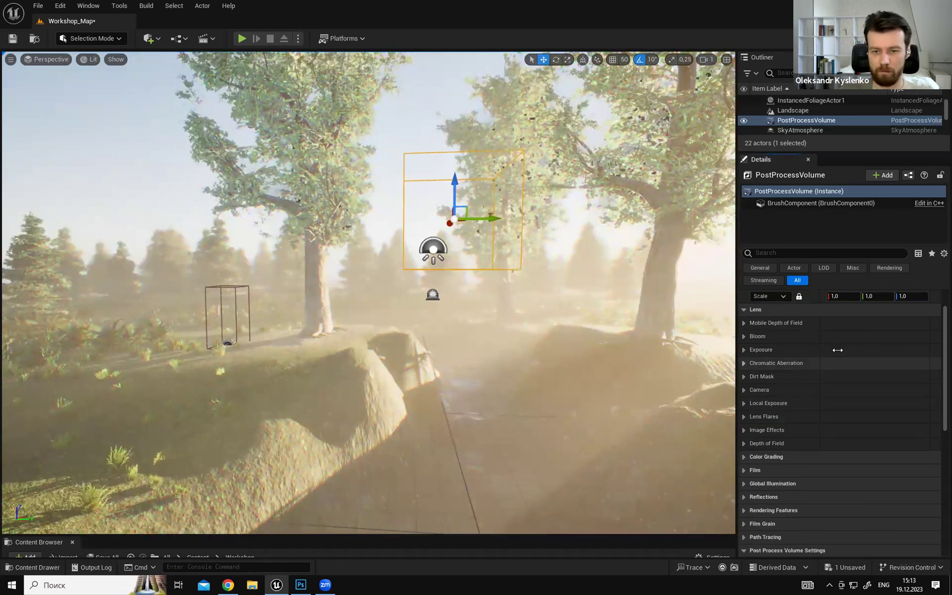
Enlarge the outliner's actor list and reselect the PostProcessVolume.
drag(943, 373, 943, 355)
right_drag(650, 220, 658, 216)
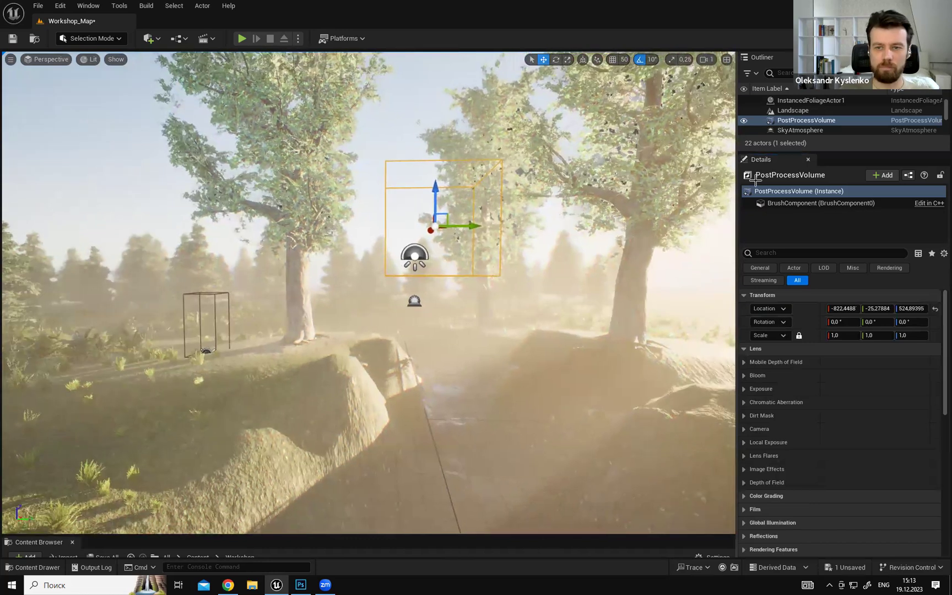
click(790, 130)
drag(793, 151, 793, 271)
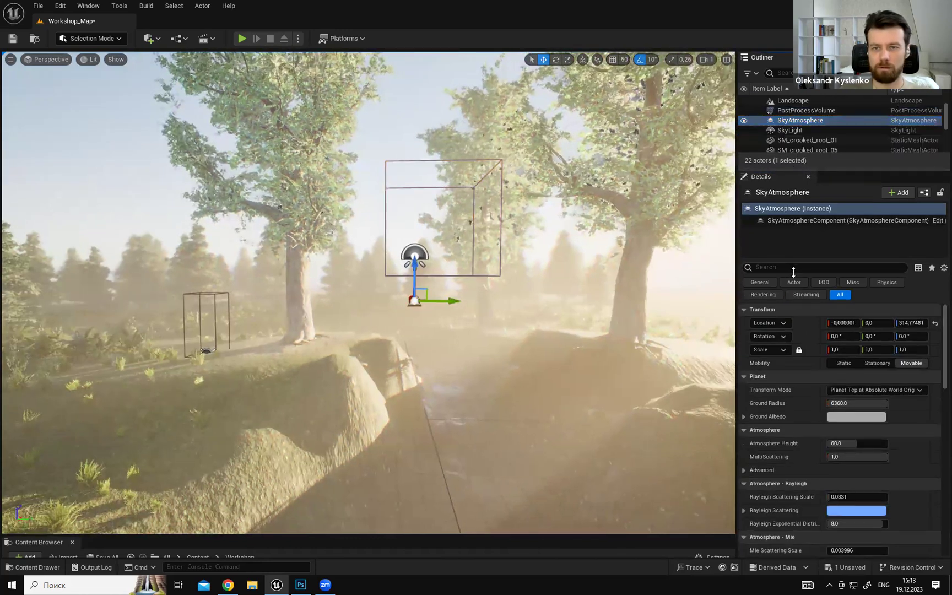
click(801, 111)
click(801, 119)
click(801, 111)
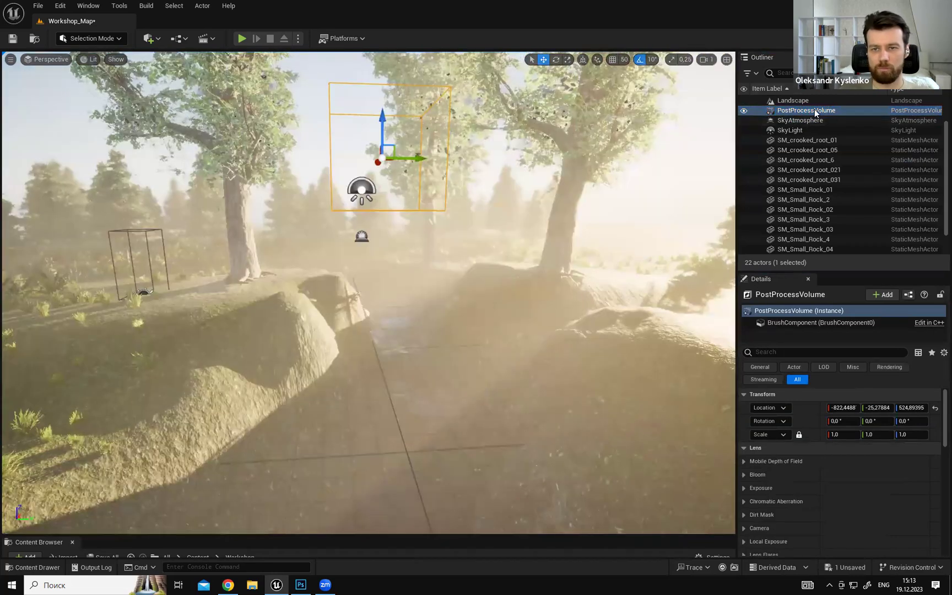
right_click(814, 109)
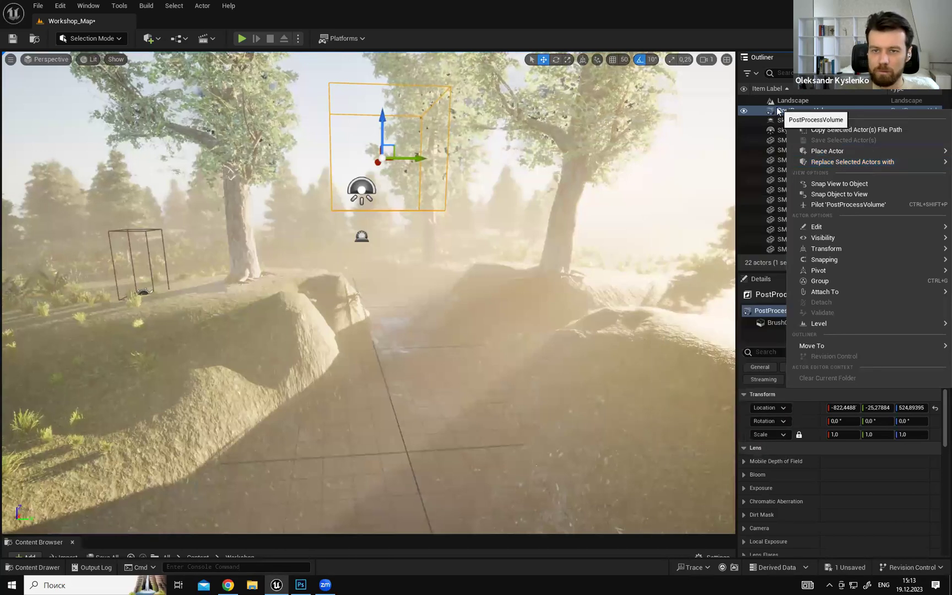
click(776, 111)
right_click(777, 110)
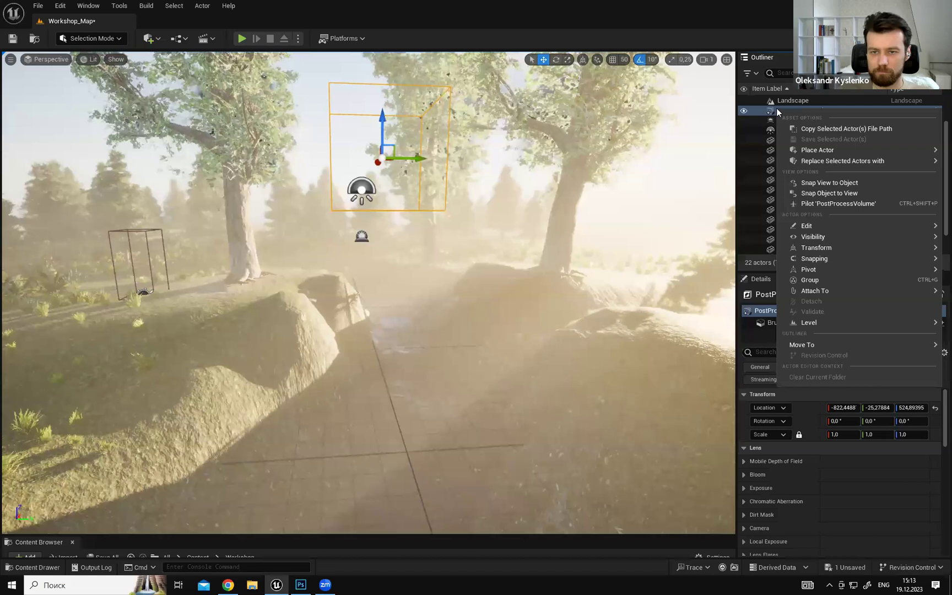
key(Escape)
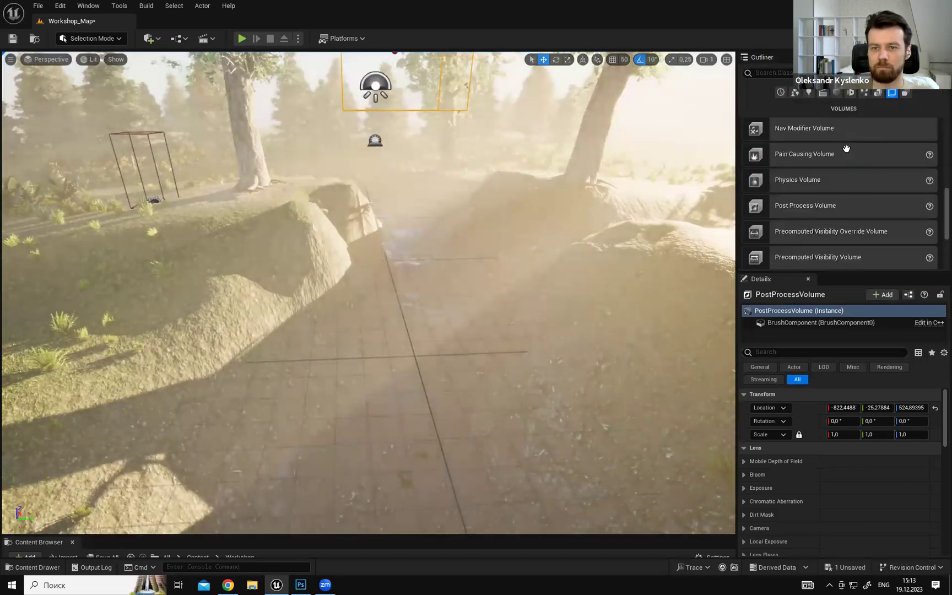
Find Post Process Volume among the placeable volumes and place a second one in the ravine.
scroll(930, 220, down, 5)
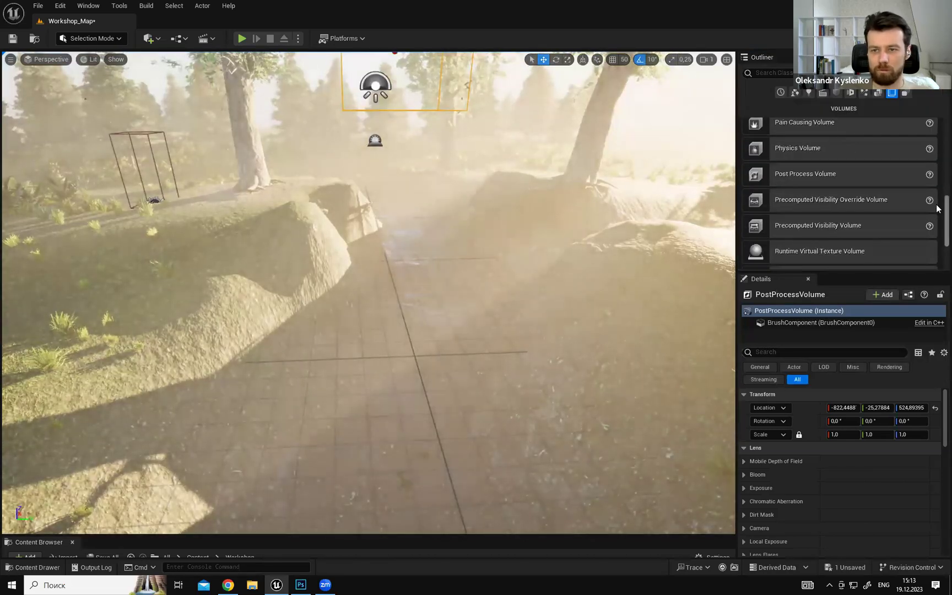
scroll(937, 221, up, 3)
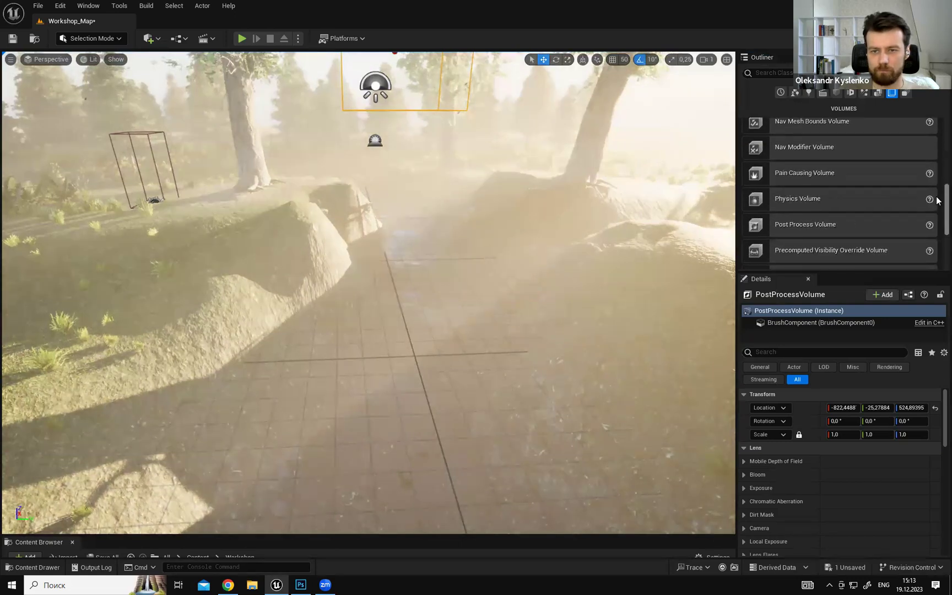
drag(817, 236, 476, 289)
right_drag(476, 289, 543, 250)
drag(542, 251, 332, 228)
Reposition the second Post Process Volume over the ravine and delete it from the level.
right_drag(466, 348, 518, 292)
right_drag(468, 361, 484, 347)
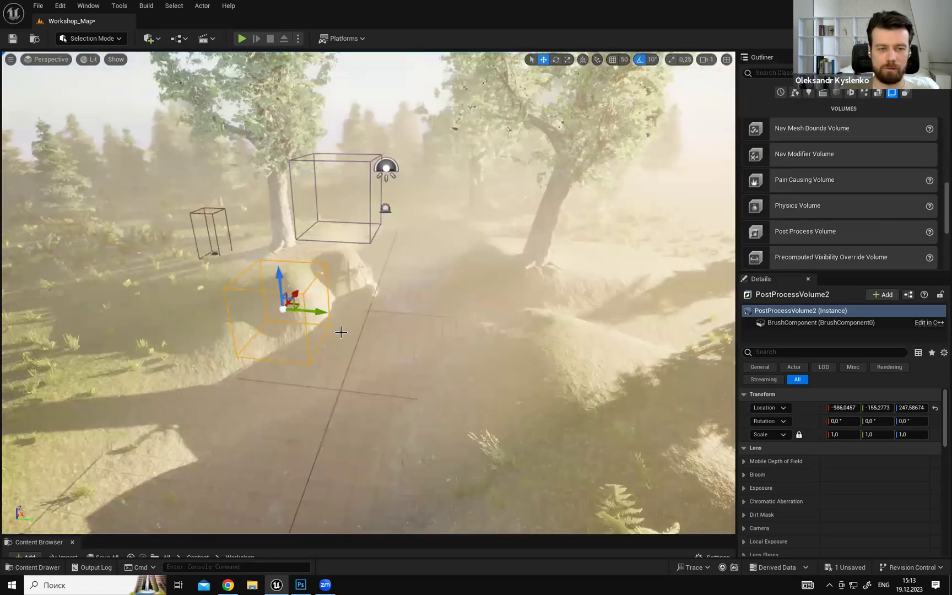
right_drag(486, 300, 463, 304)
drag(438, 310, 450, 237)
key(Escape)
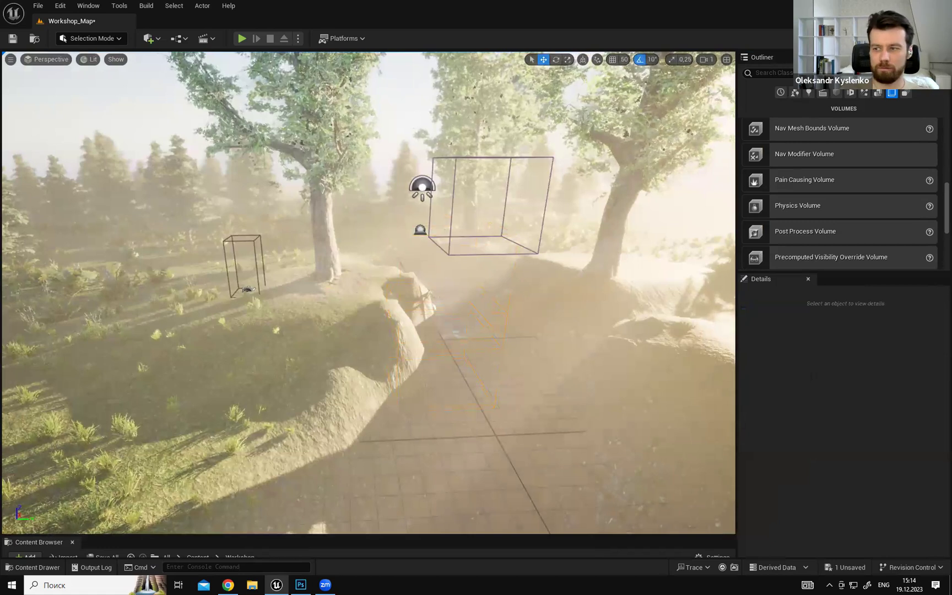
right_drag(450, 237, 472, 237)
right_drag(463, 304, 463, 304)
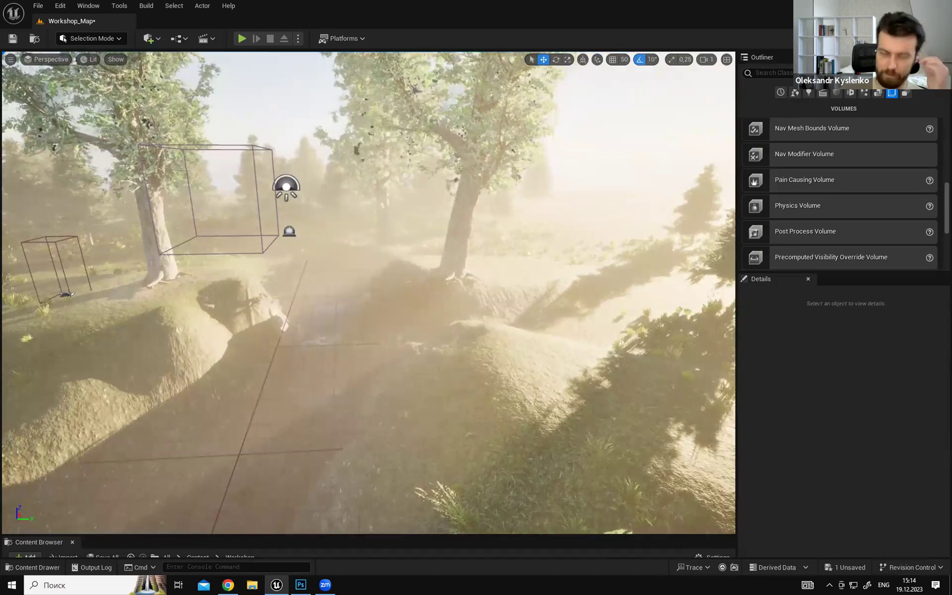
right_drag(577, 287, 578, 287)
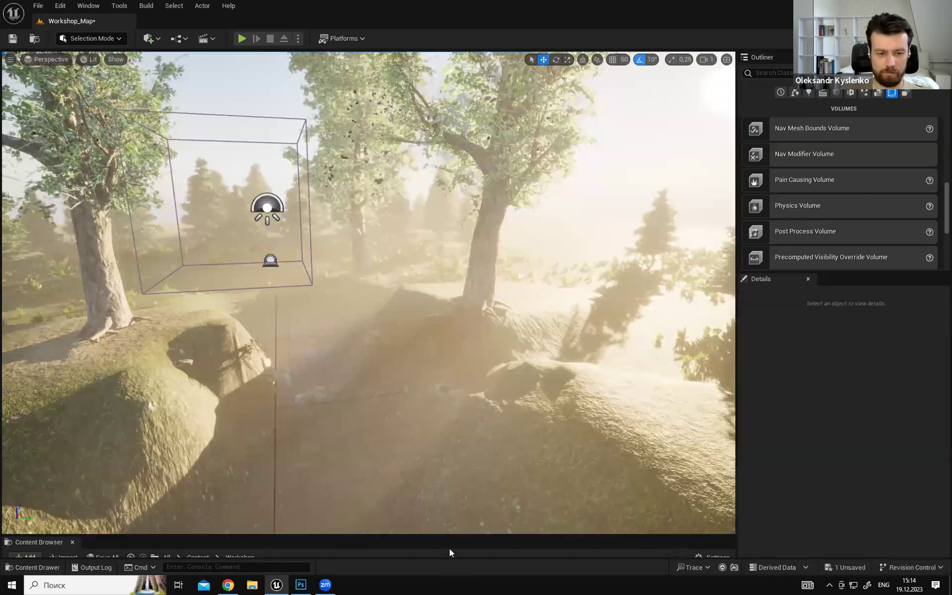
Enlarge the content browser and open StarterContent's Architecture folder.
drag(447, 535, 443, 319)
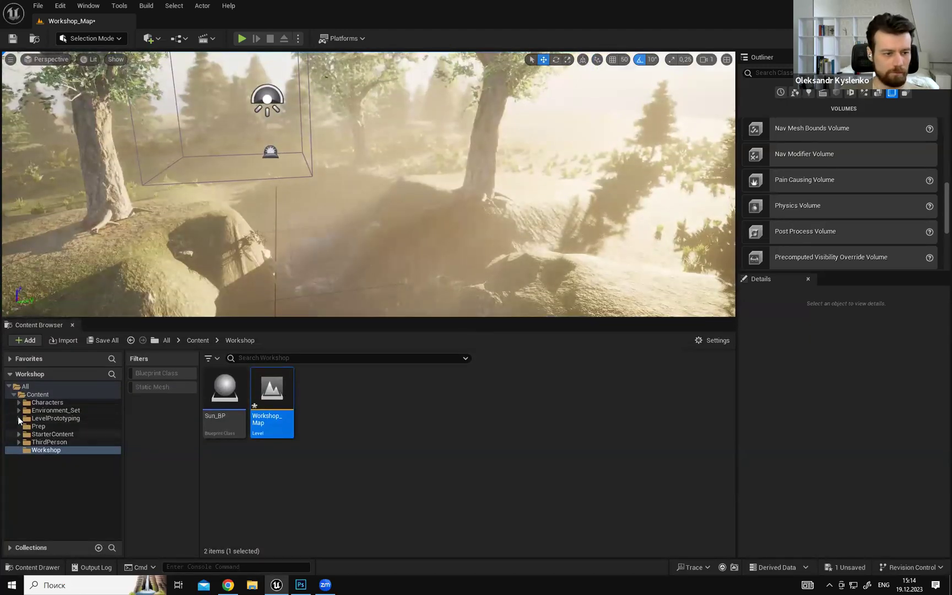
click(19, 434)
click(46, 434)
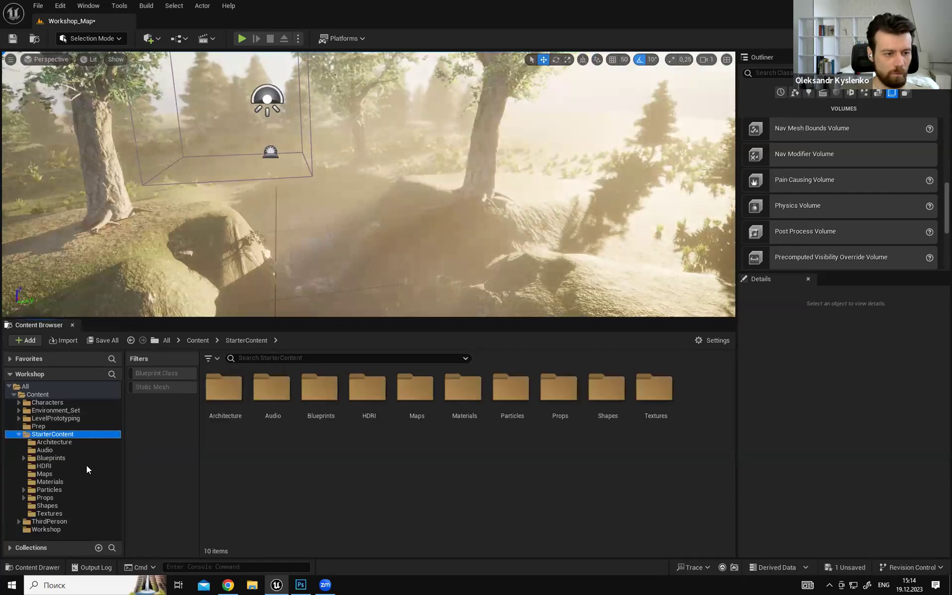
click(54, 442)
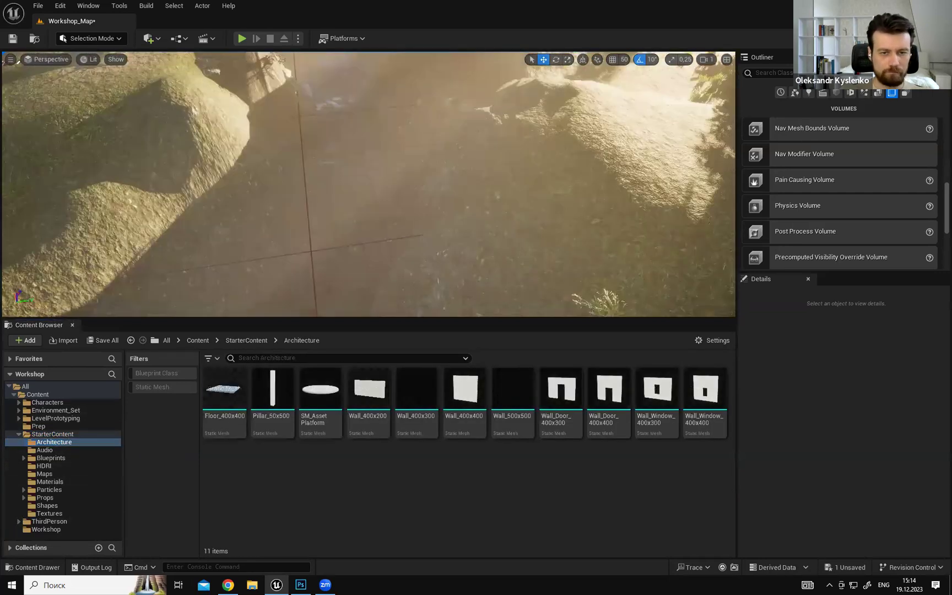
drag(314, 318, 335, 355)
Place the Wall_Door_400x300 mesh on open grassy ground beyond the ravine and frame it in view.
right_drag(368, 203, 297, 138)
right_drag(484, 238, 537, 311)
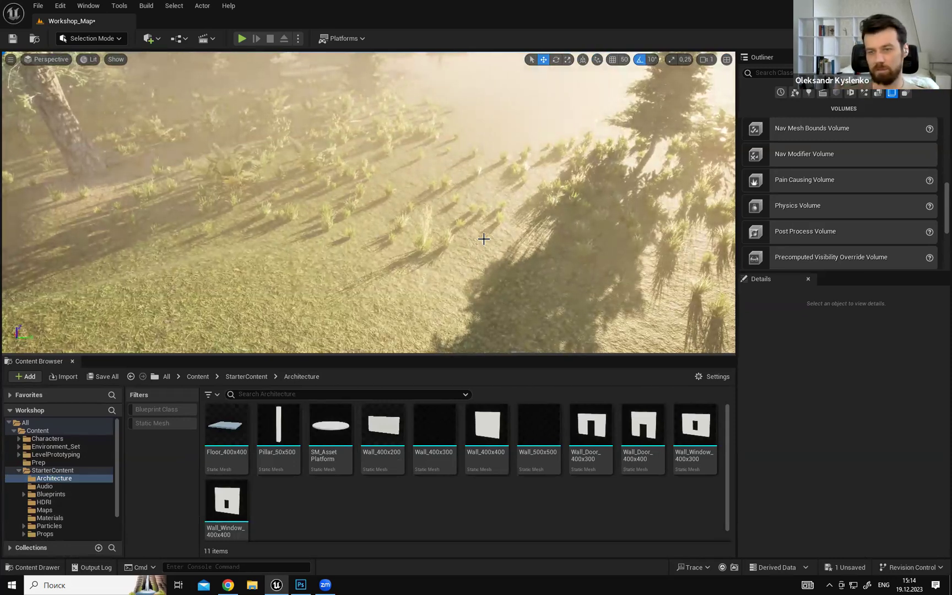
right_drag(503, 241, 502, 241)
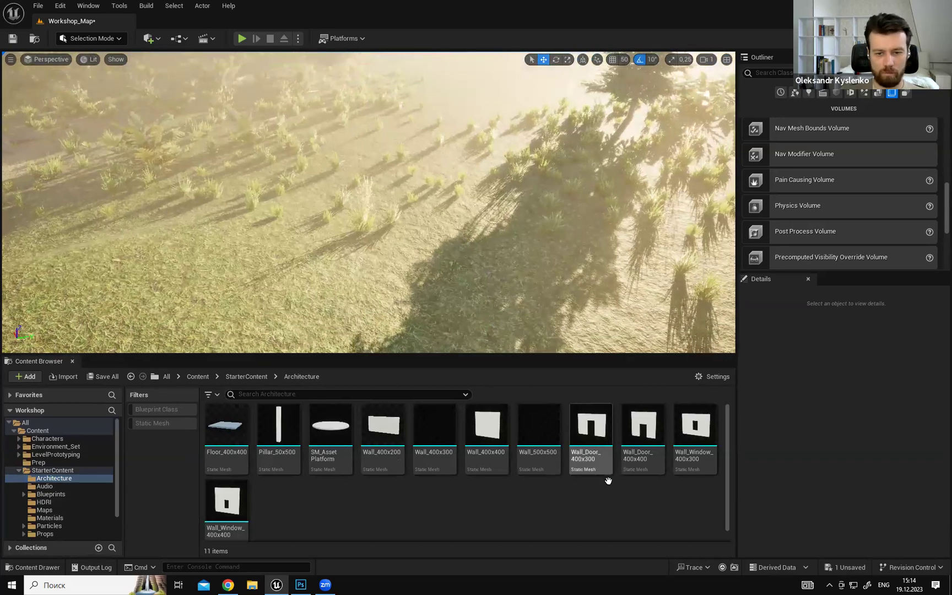
drag(591, 429, 450, 204)
right_drag(451, 204, 450, 203)
key(f)
Place the Wall_Window_400x300 mesh and move it beside the door wall, leaving a gap between them.
drag(680, 415, 647, 298)
right_drag(589, 316, 589, 316)
drag(476, 290, 6, 293)
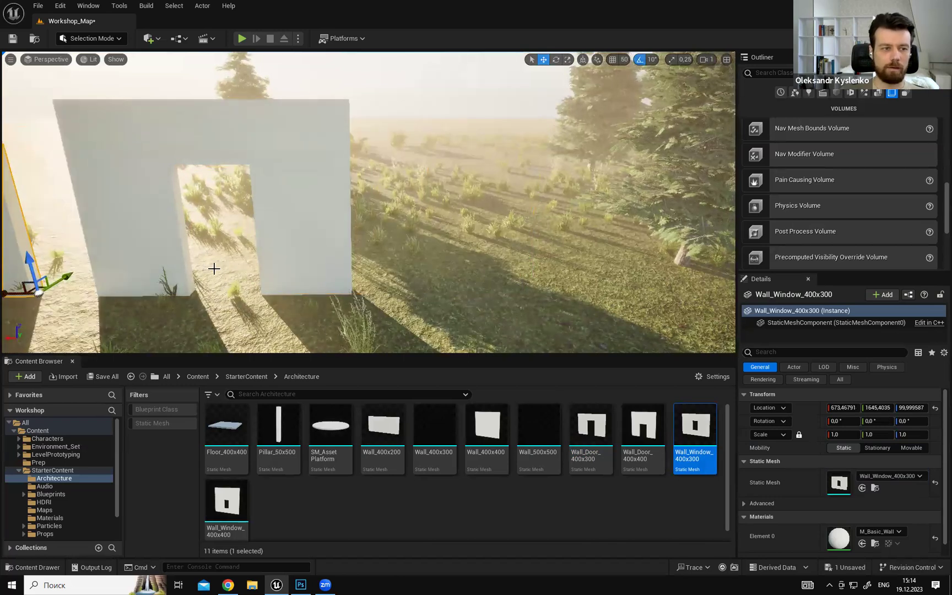
right_drag(214, 268, 213, 268)
Select the door wall, inspect its alignment with the window wall, and enable grid snapping for moving objects.
click(411, 258)
right_drag(412, 257, 412, 257)
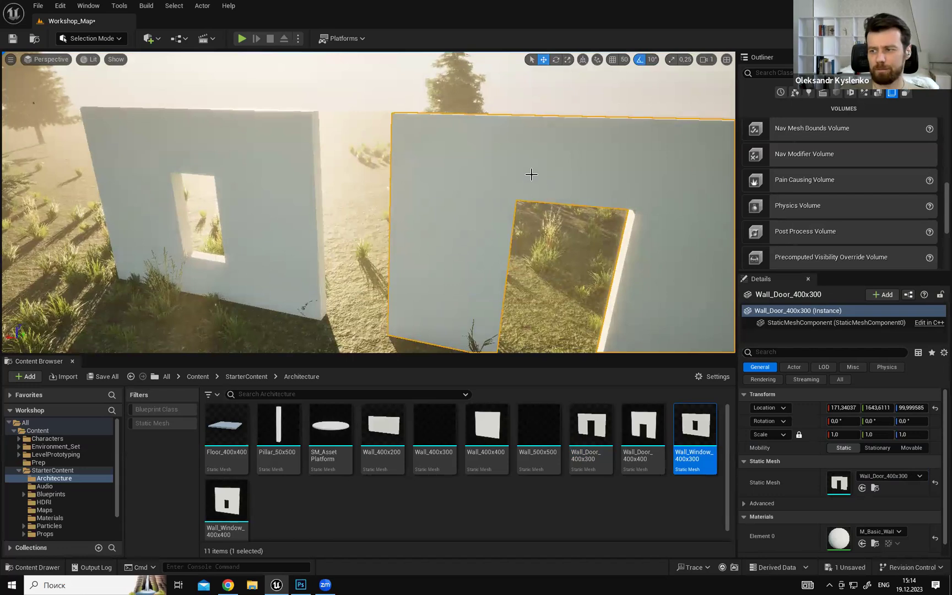
right_drag(412, 257, 412, 257)
right_drag(519, 164, 519, 163)
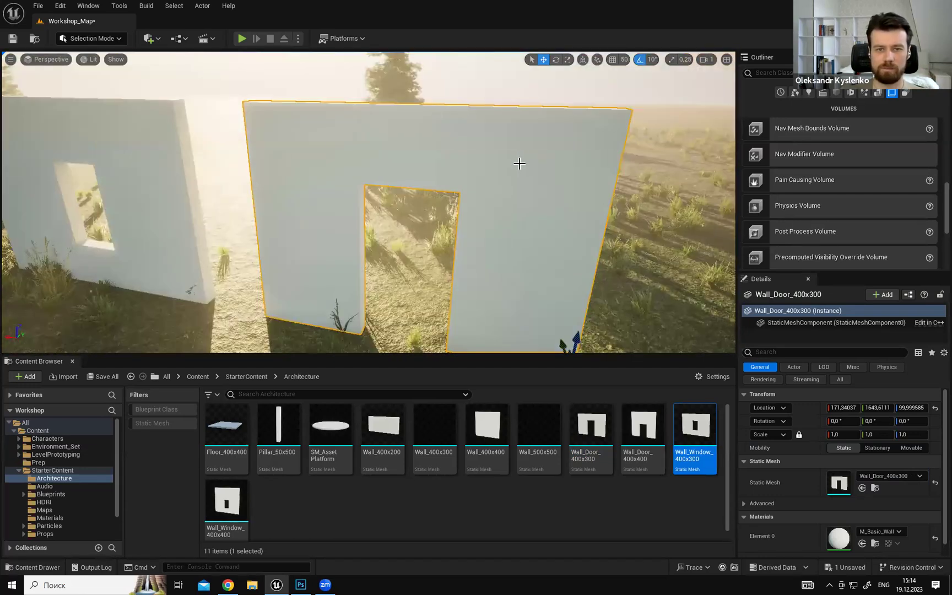
right_drag(357, 189, 357, 189)
right_drag(628, 193, 628, 193)
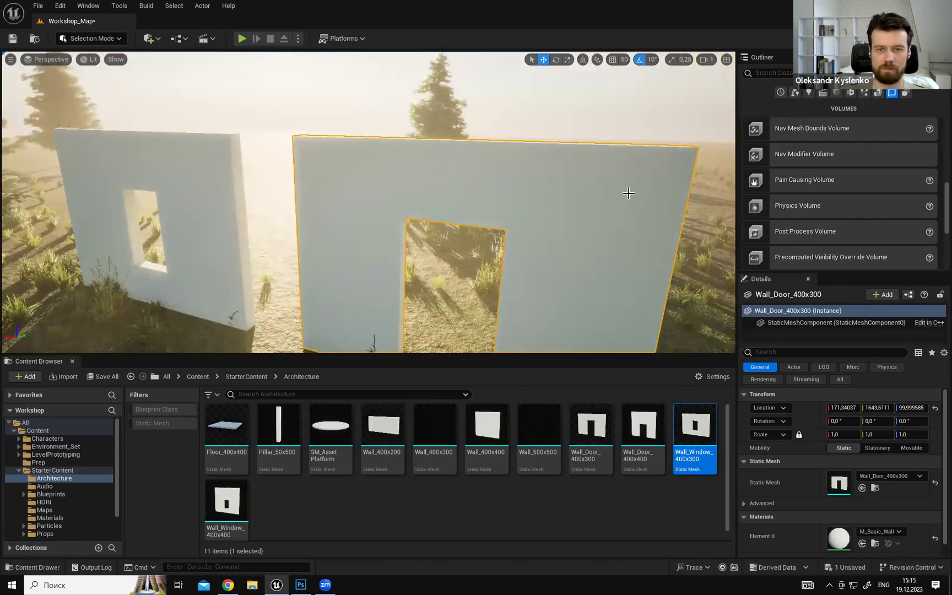
click(613, 60)
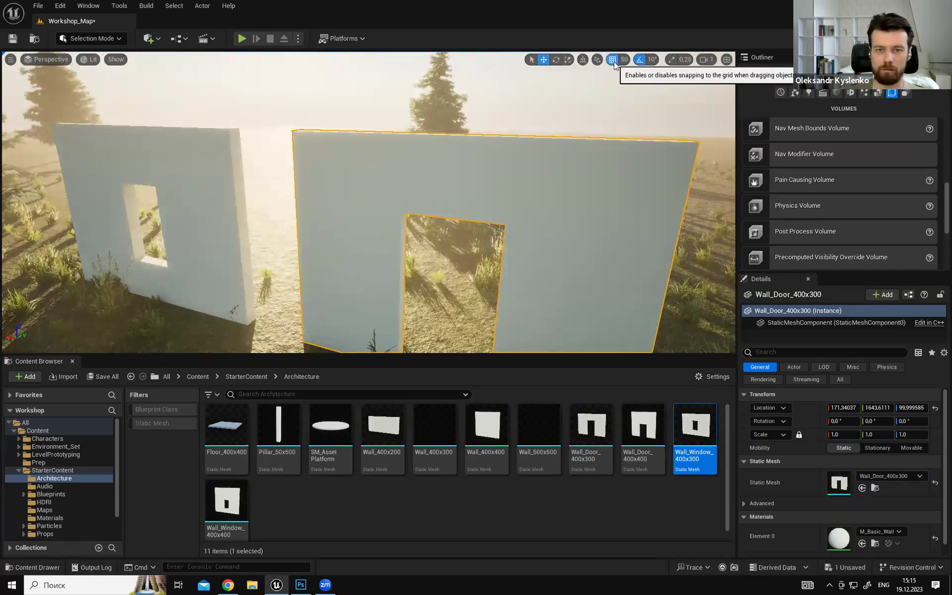
Snap the door wall's origin to the grid.
right_drag(600, 278, 600, 278)
right_click(571, 217)
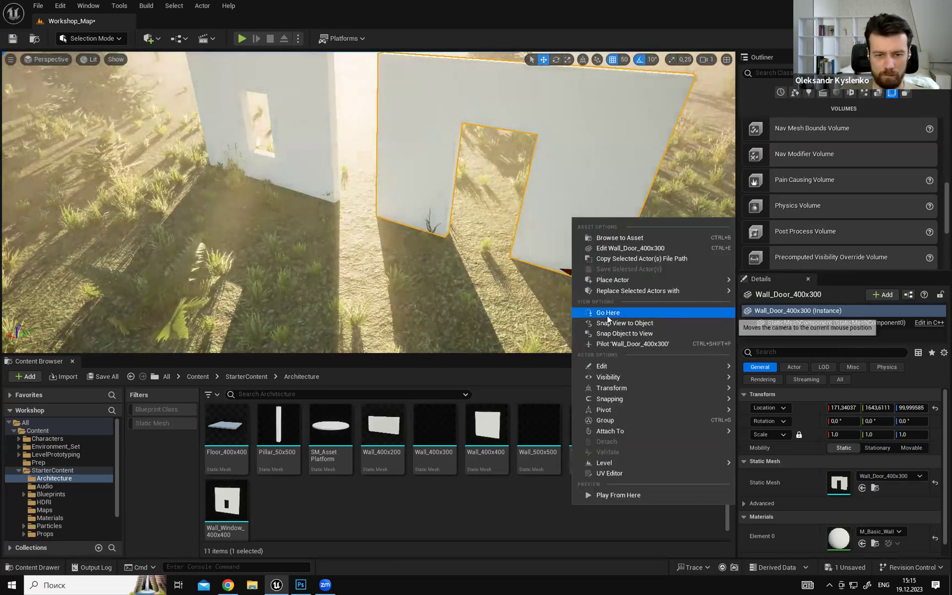
right_drag(540, 265, 548, 240)
key(s)
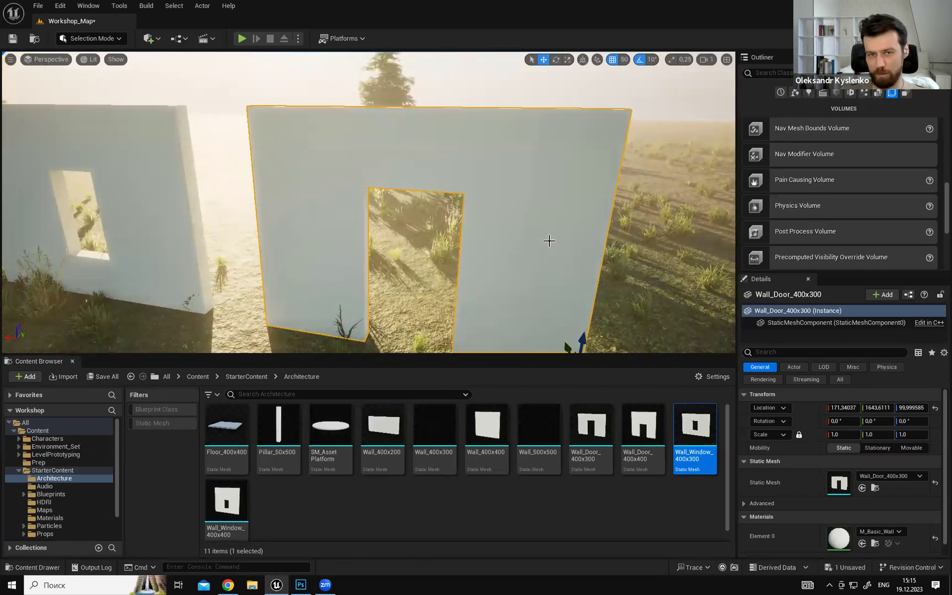
right_click(525, 227)
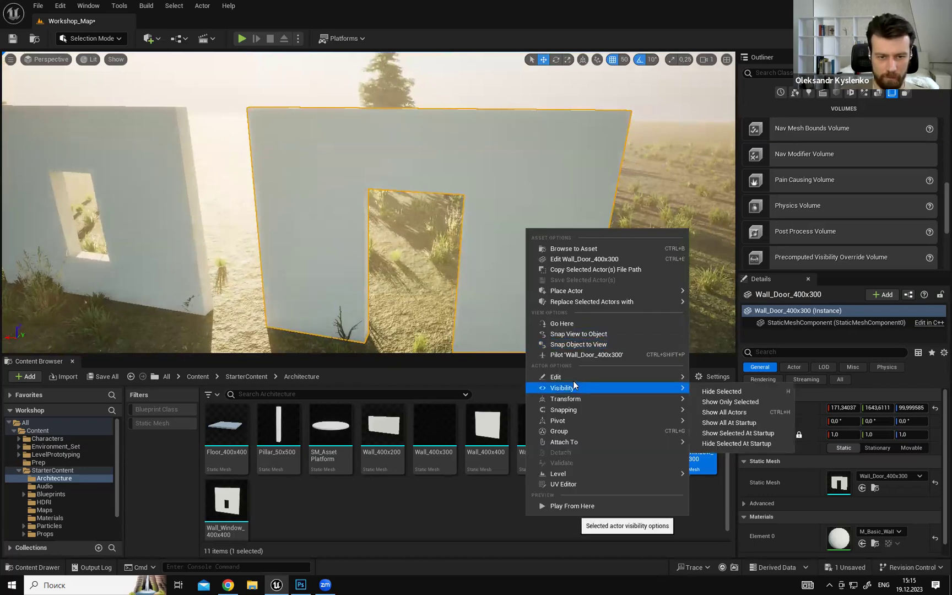
mouse_move(568, 290)
right_click(507, 189)
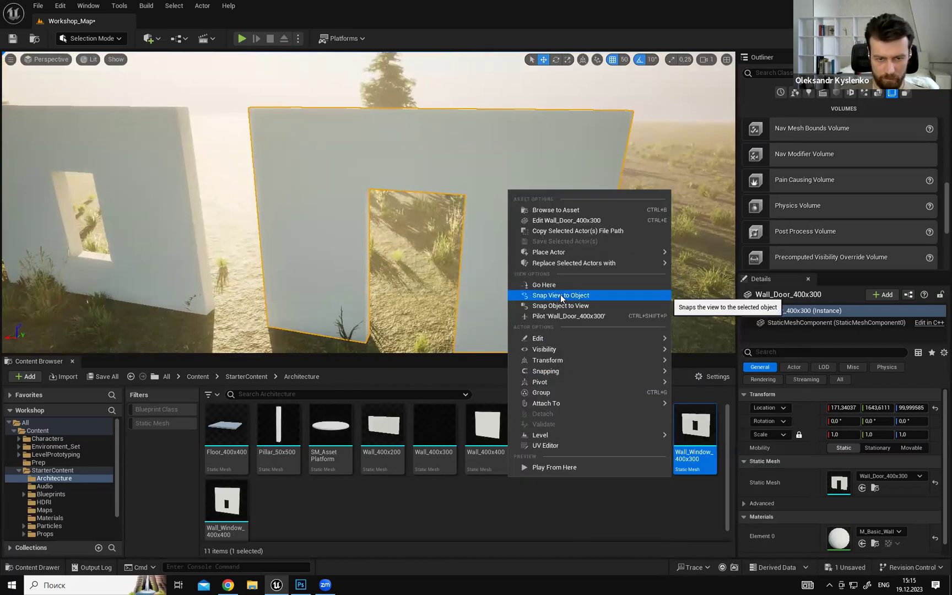
mouse_move(547, 372)
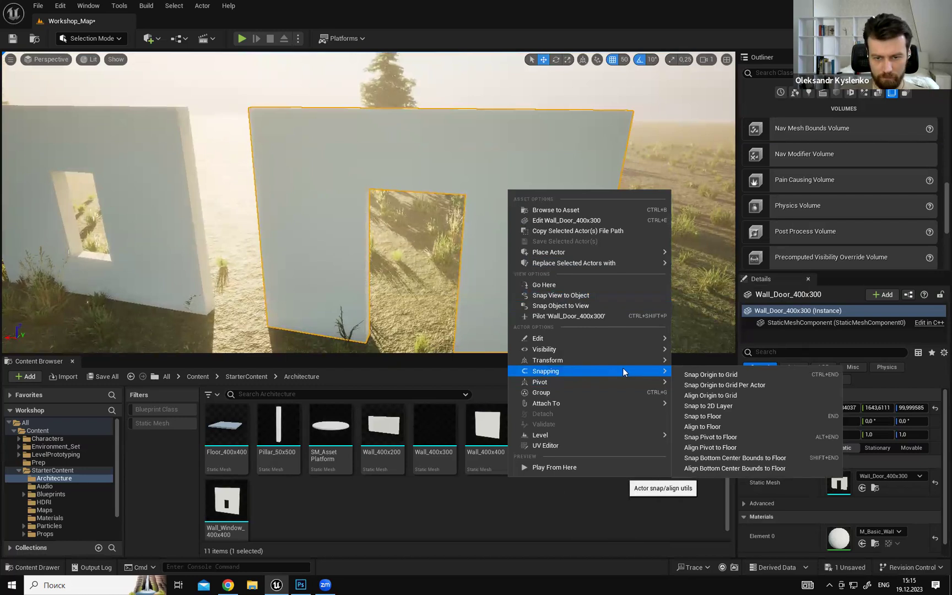
click(742, 374)
Select the window wall and snap its origin to the grid.
right_drag(264, 198, 264, 198)
click(256, 215)
right_click(242, 187)
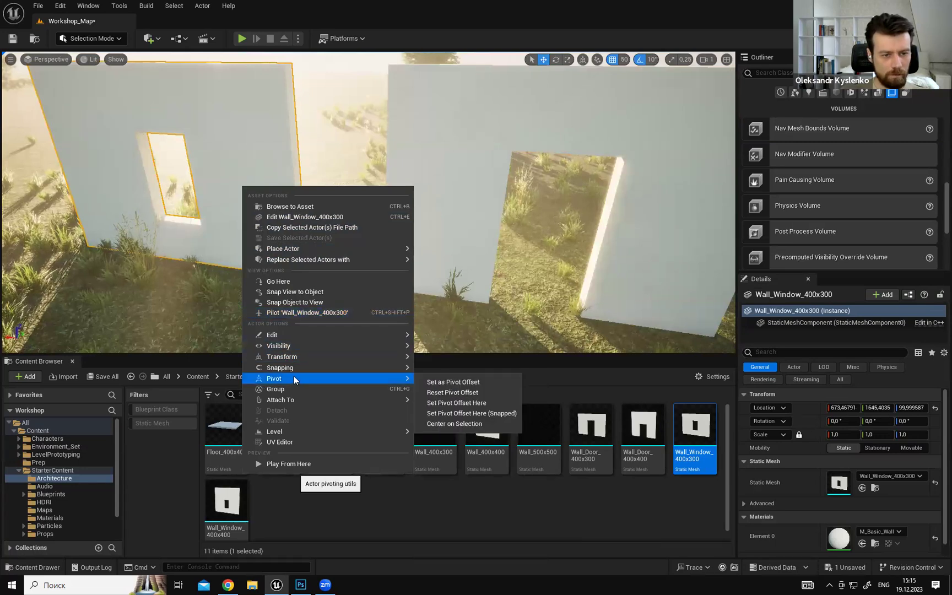
mouse_move(292, 367)
click(454, 372)
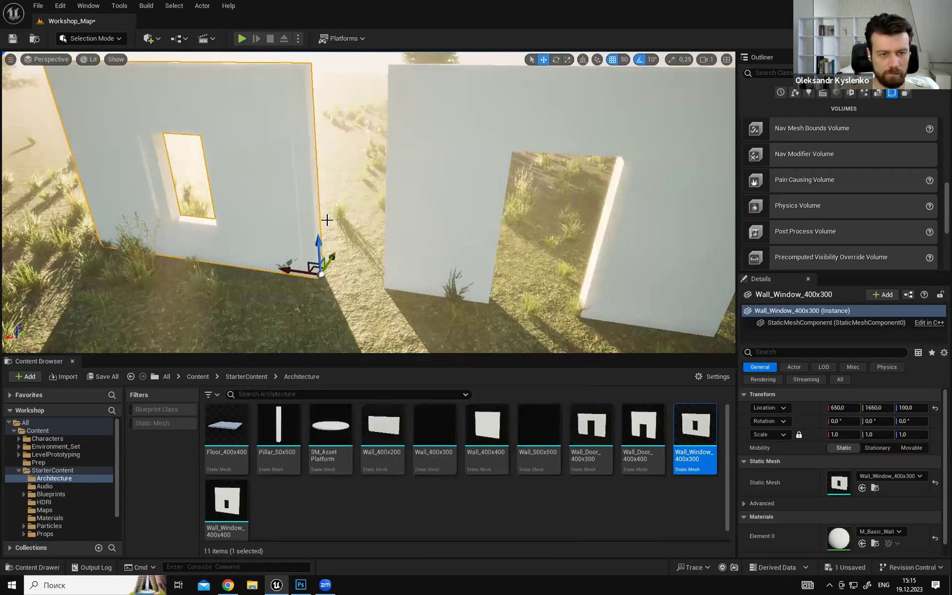
Move the window wall along the X axis to 550 so it closes the gap to the door wall.
mouse_move(408, 231)
right_down()
mouse_move(415, 229)
mouse_move(352, 225)
mouse_move(408, 220)
right_up()
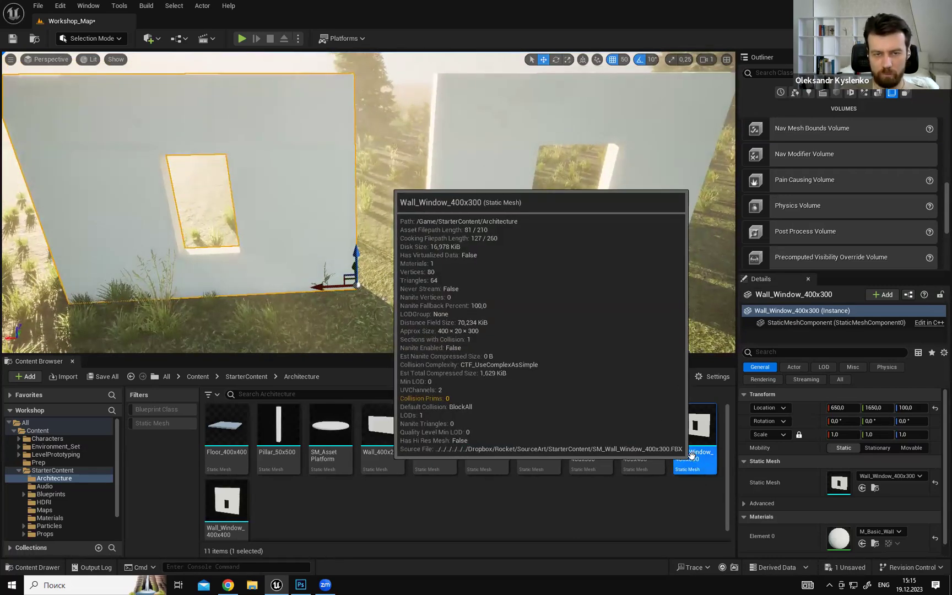
drag(329, 287, 395, 282)
right_drag(499, 225, 479, 220)
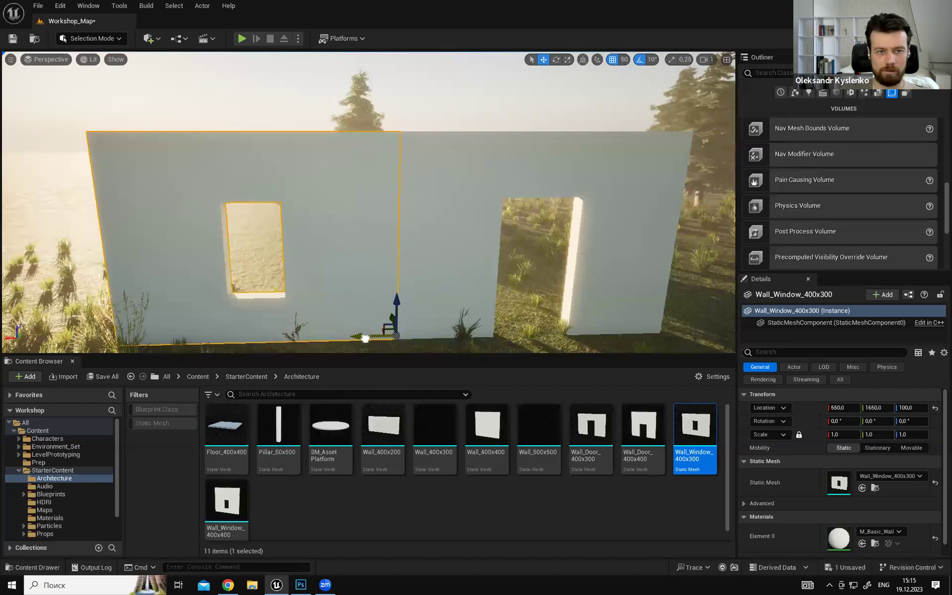
key(w)
right_drag(485, 227, 438, 192)
key(g)
key(s)
key(g)
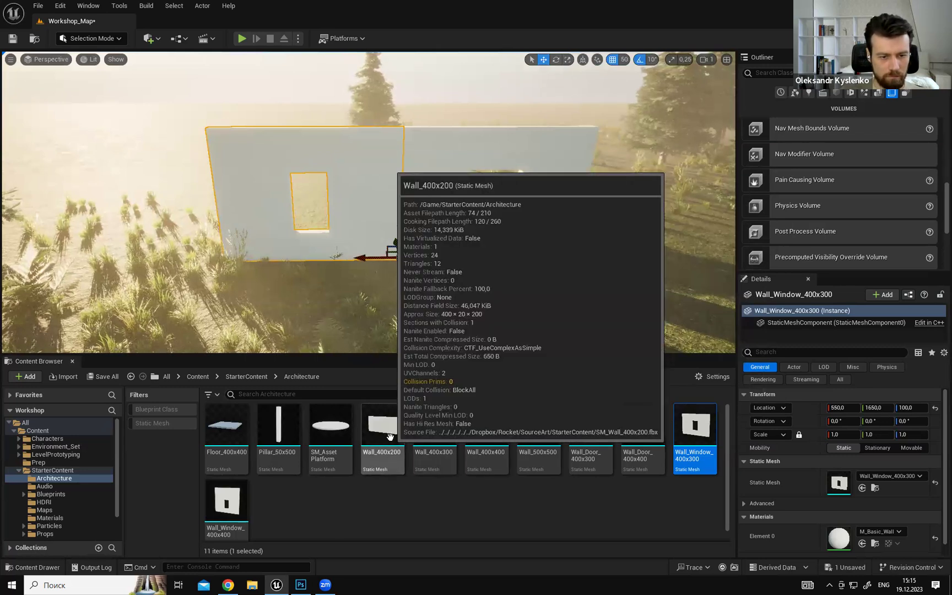
Place the Wall_400x300 mesh near the door wall and move it toward the door wall's free end.
drag(434, 427, 603, 276)
right_drag(604, 276, 604, 277)
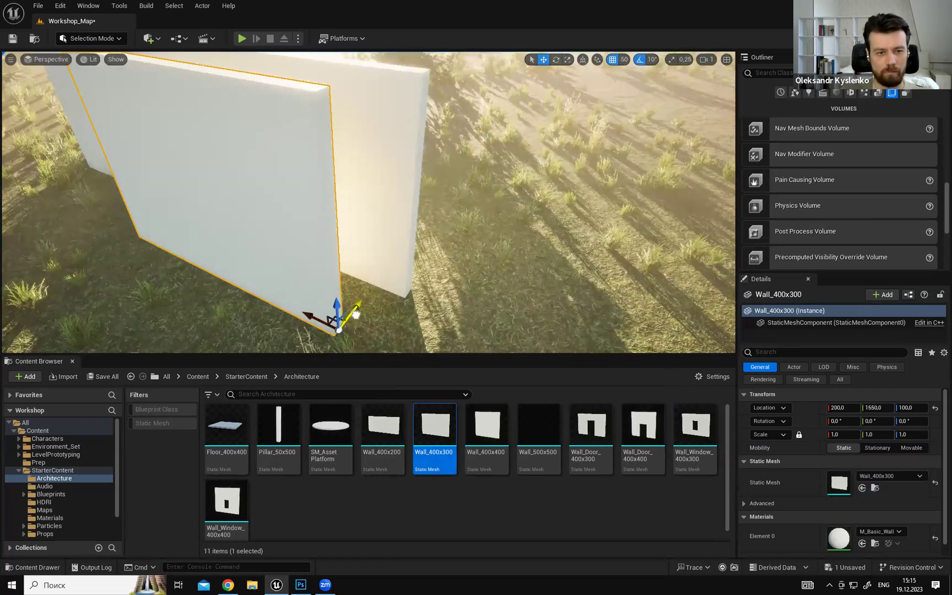
drag(332, 316, 389, 269)
right_drag(389, 275, 414, 282)
Rotate the plain wall -90 degrees about the vertical axis and fit it to the door wall's end as a corner.
key(e)
drag(368, 272, 486, 275)
key(w)
right_drag(468, 283, 515, 260)
key(g)
key(e)
drag(411, 160, 406, 205)
right_drag(407, 204, 402, 139)
key(w)
right_drag(412, 176, 487, 190)
Duplicate the rotated plain wall along its length so the copy extends the side wall at Y 1250.
scroll(274, 244, down, 3)
alt+drag(270, 233, 494, 275)
right_drag(493, 275, 716, 223)
key(g)
right_drag(519, 263, 589, 231)
right_drag(520, 262, 496, 253)
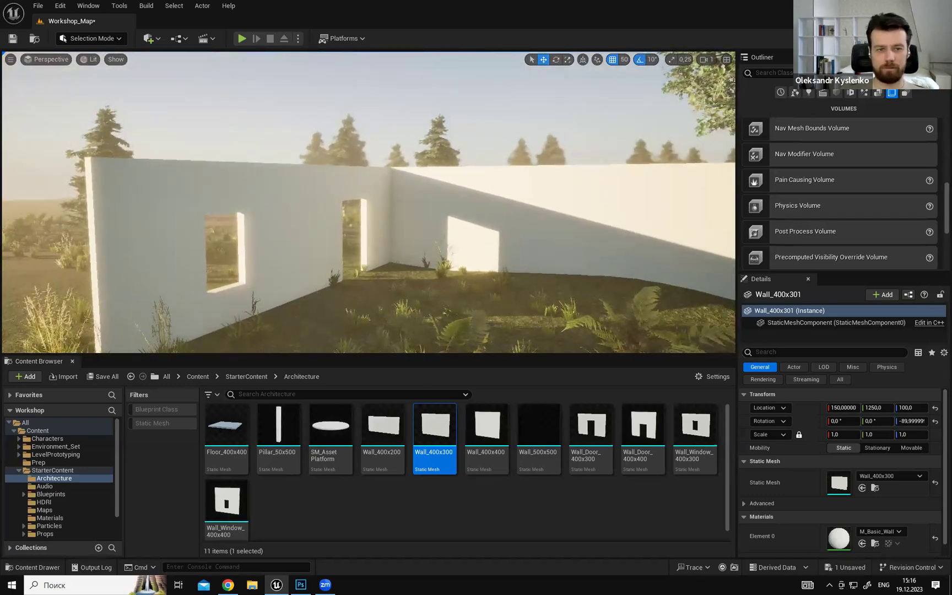
right_drag(514, 262, 528, 238)
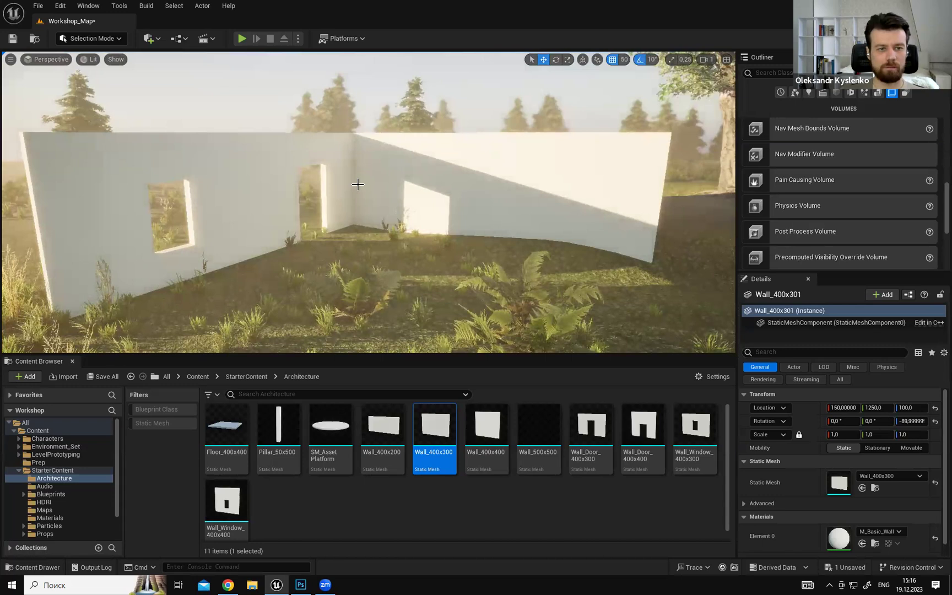
Select and frame the window wall, and examine its join with the door wall and the corner from near ground level.
click(237, 173)
key(f)
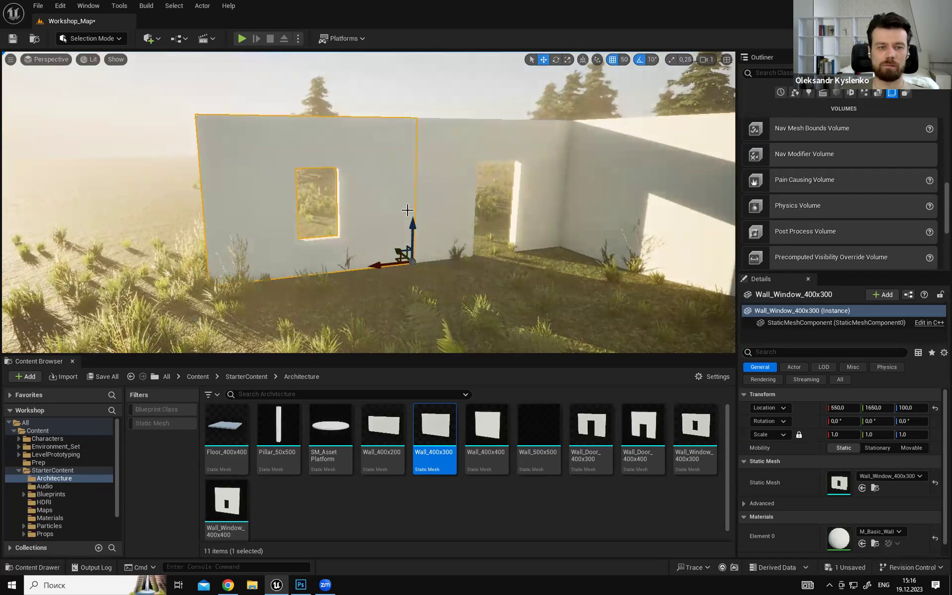
right_drag(419, 178, 420, 178)
key(w)
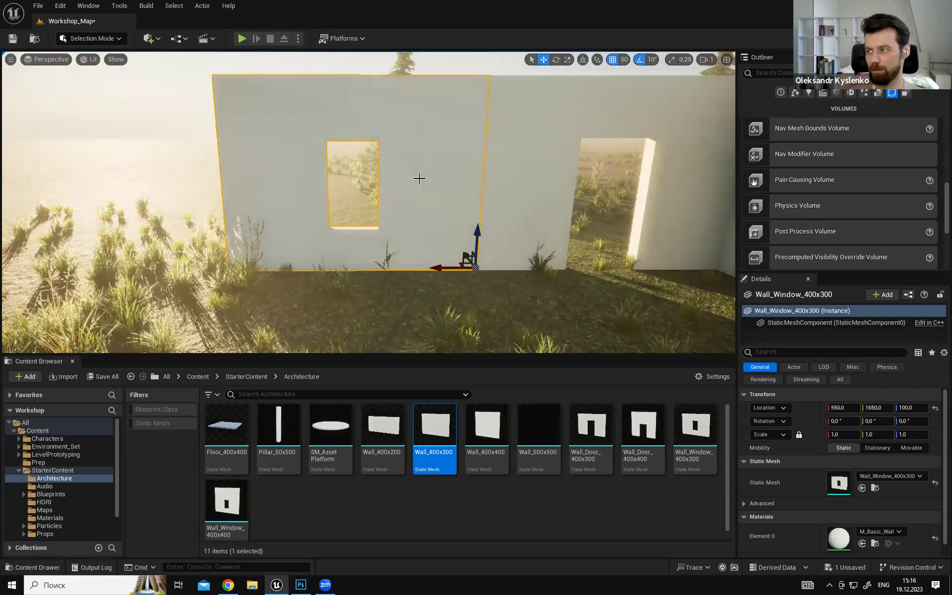
right_drag(497, 225, 497, 226)
key(s)
key(w)
right_drag(419, 178, 420, 178)
key(s)
key(a)
key(w)
right_drag(635, 258, 635, 258)
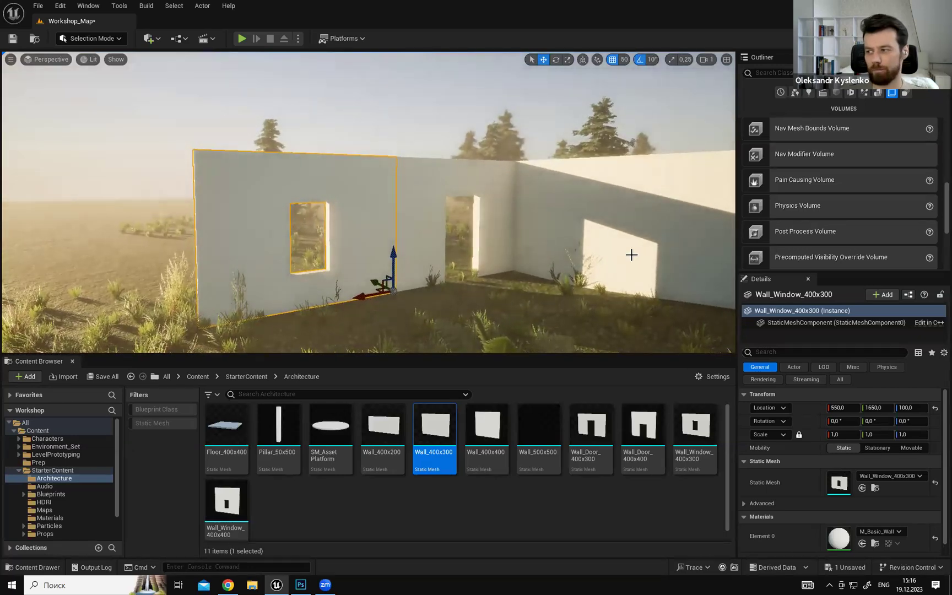
right_drag(554, 255, 554, 255)
scroll(556, 245, down, 3)
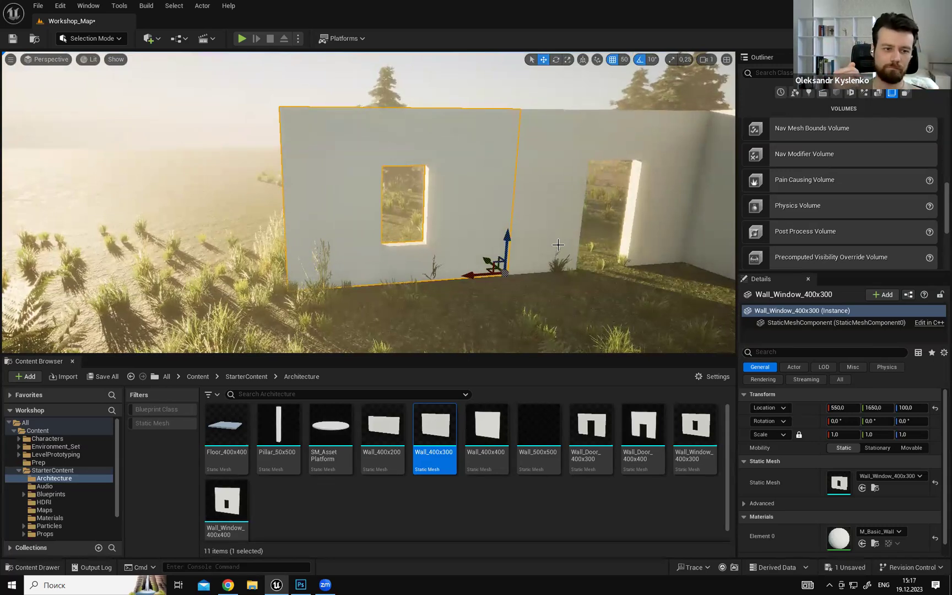
Examine the L-shaped wall arrangement from above and from several distances.
right_drag(392, 247, 342, 157)
key(w)
key(s)
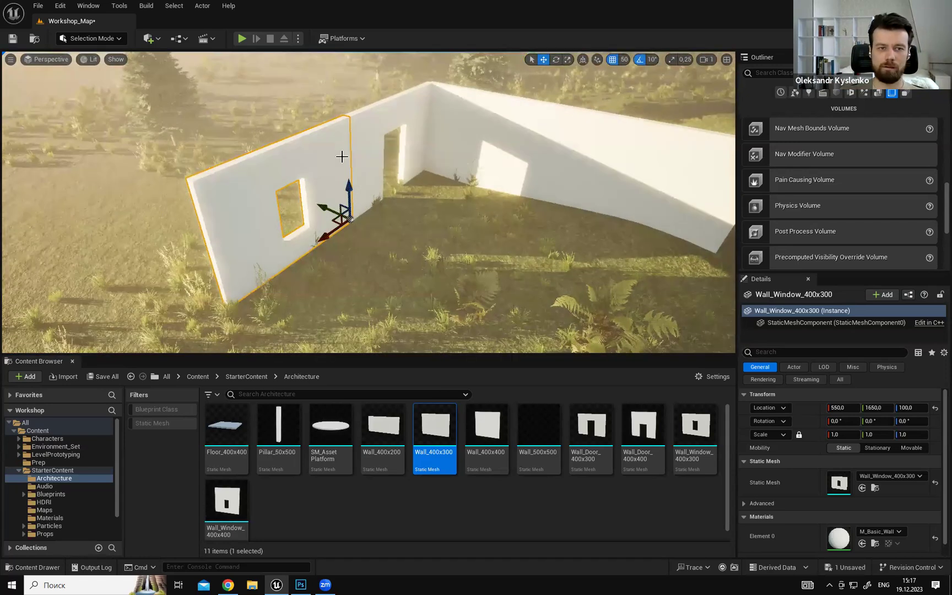
right_drag(460, 279, 482, 249)
key(w)
key(s)
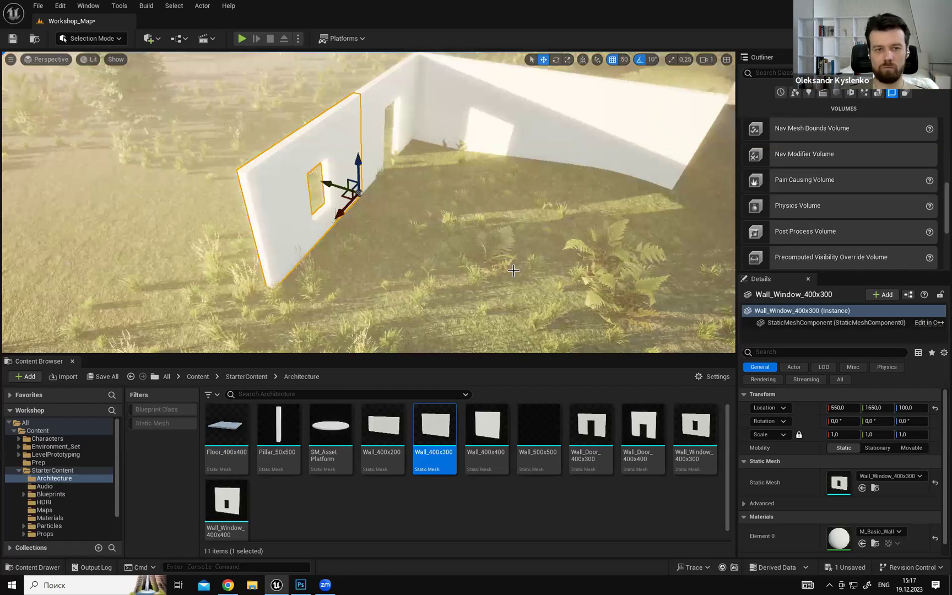
mouse_move(617, 202)
right_down()
mouse_move(642, 187)
mouse_move(612, 215)
mouse_move(623, 201)
right_up()
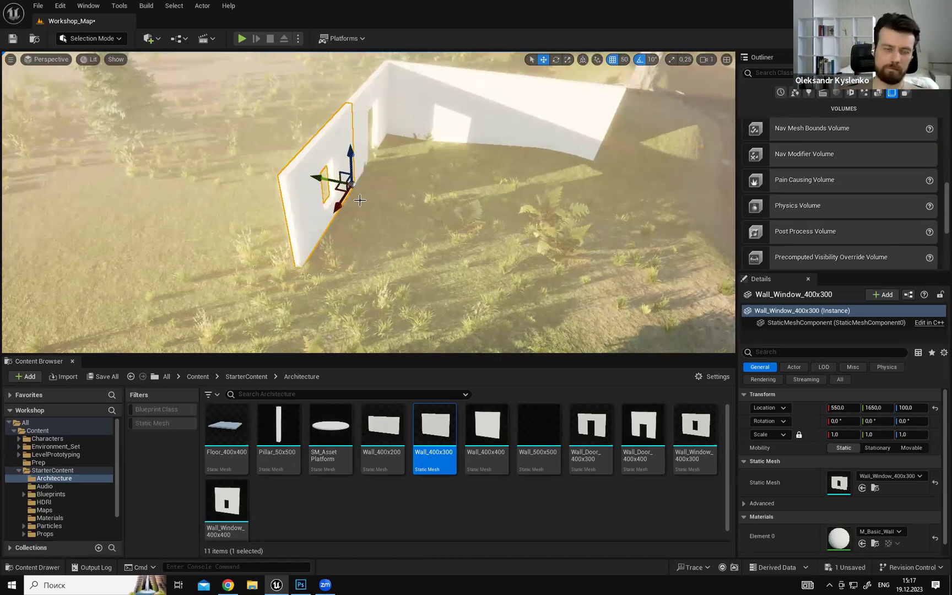
right_drag(372, 199, 442, 201)
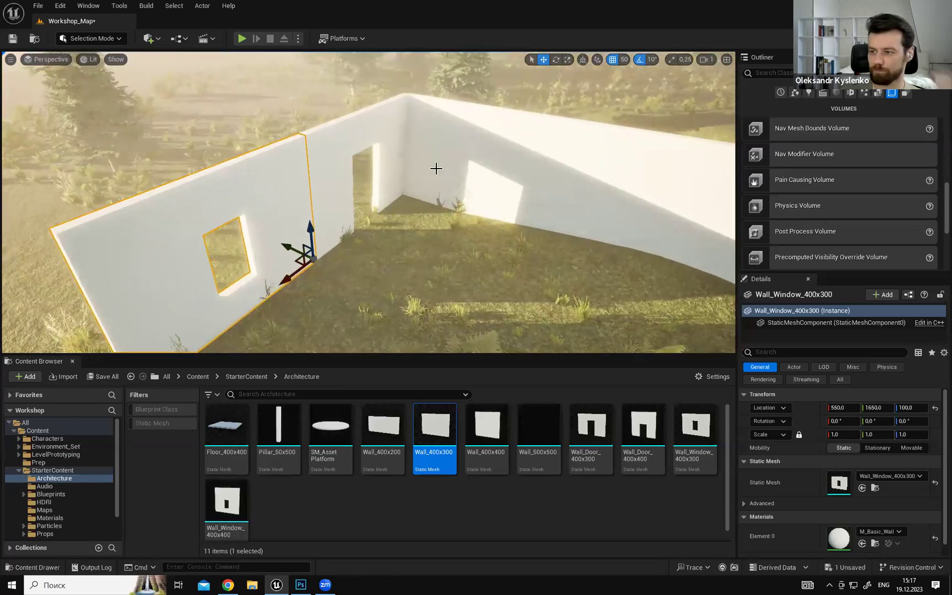
right_drag(459, 173, 379, 146)
key(g)
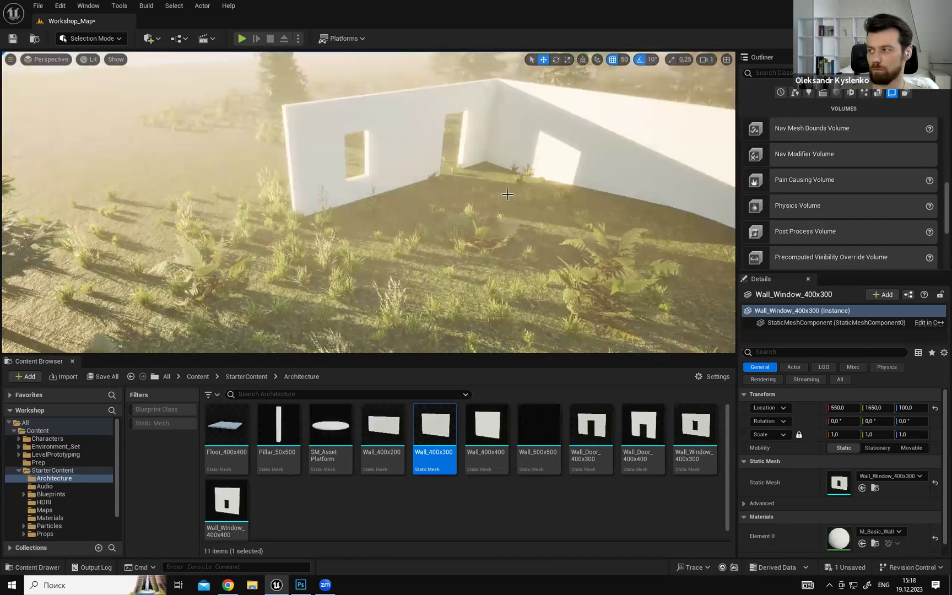
mouse_move(510, 189)
right_down()
mouse_move(456, 142)
mouse_move(418, 179)
mouse_move(335, 191)
mouse_move(516, 209)
mouse_move(484, 165)
mouse_move(516, 209)
right_up()
right_drag(323, 140, 264, 121)
Add the door wall and both plain walls to the selection and delete all four wall meshes.
right_drag(514, 208, 410, 153)
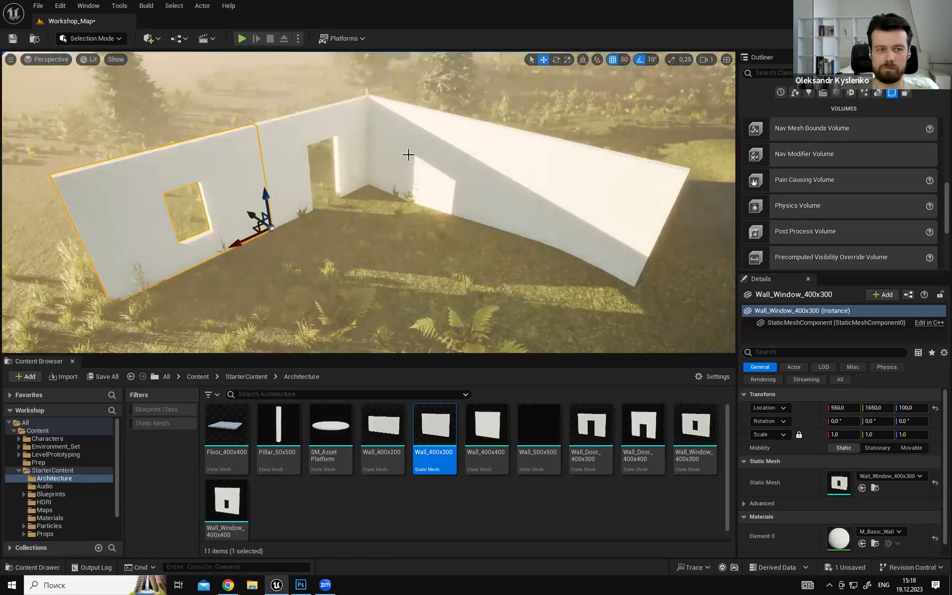
ctrl+click(314, 124)
ctrl+click(478, 150)
ctrl+click(560, 170)
key(Delete)
right_drag(386, 178, 354, 145)
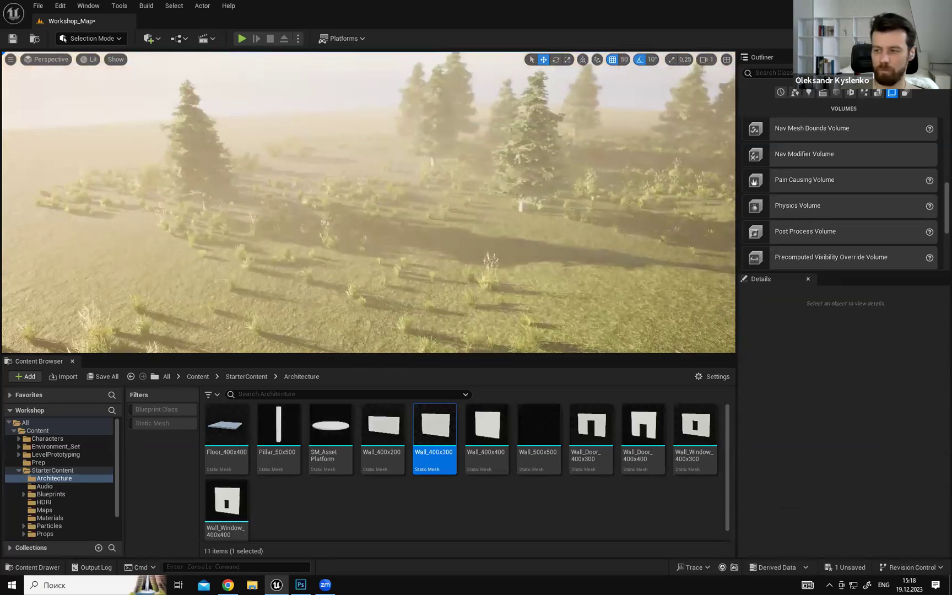
right_drag(491, 165, 504, 170)
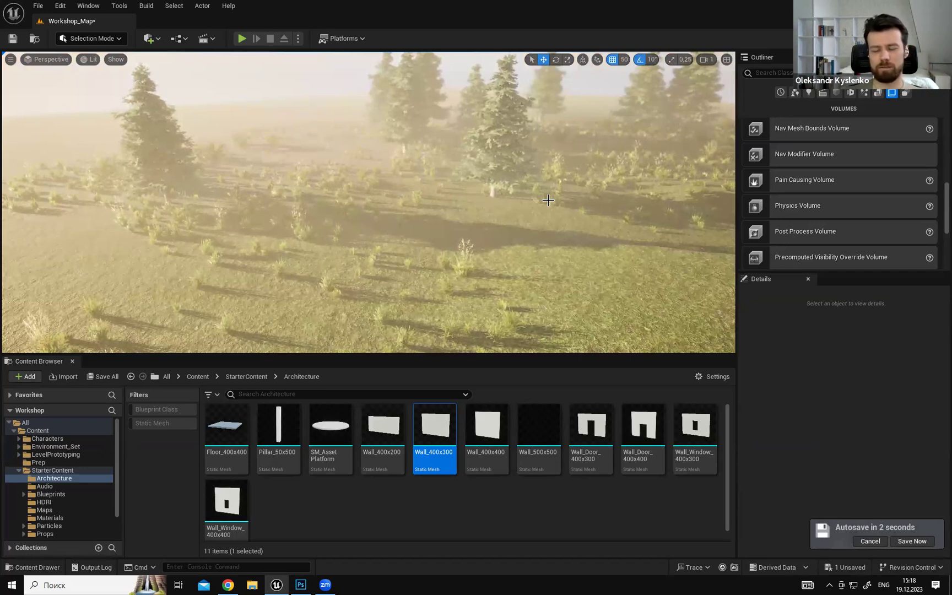
right_drag(461, 242, 551, 205)
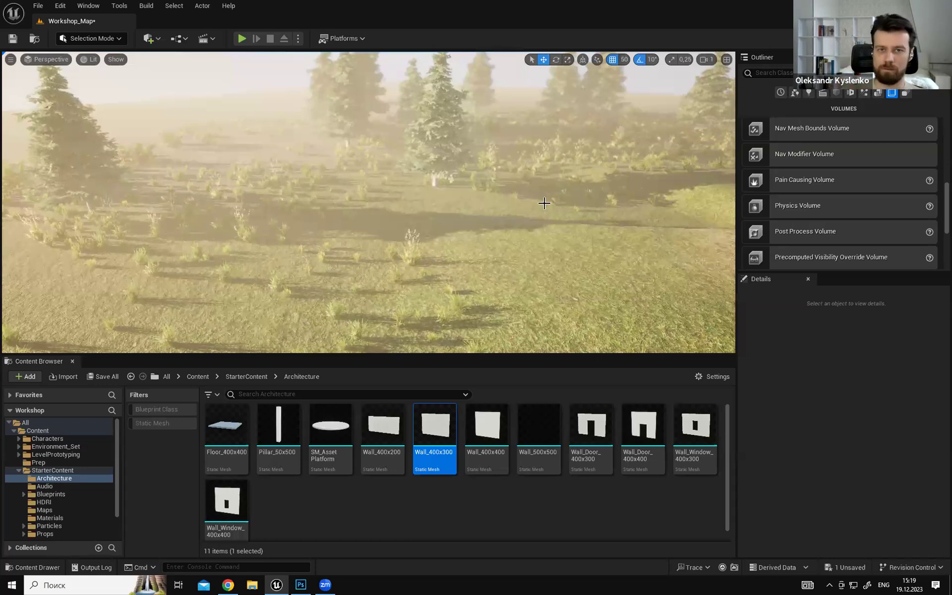
mouse_move(547, 206)
right_down()
mouse_move(558, 206)
mouse_move(546, 206)
right_up()
key(w)
key(s)
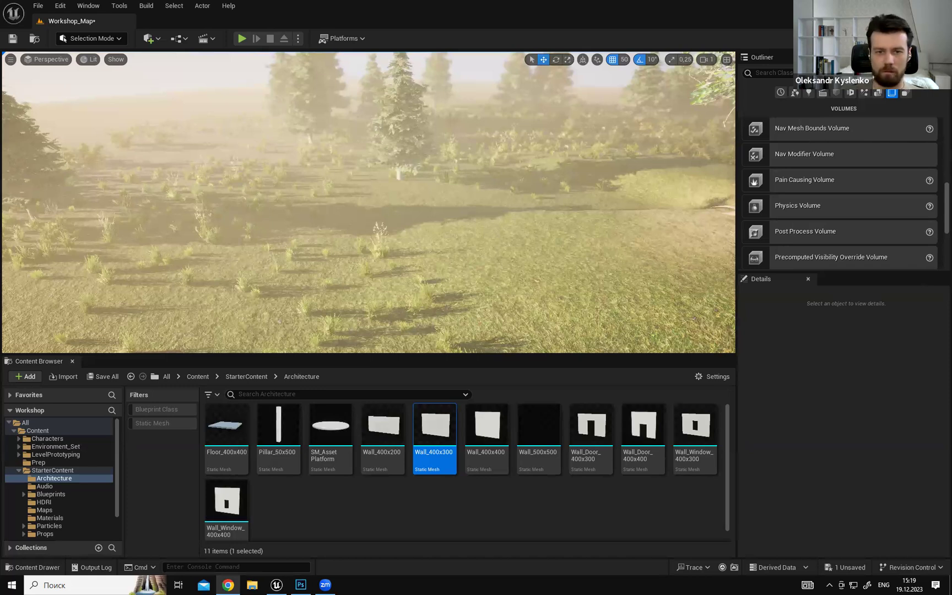
Switch to the Chrome window with the ArtStation Learn Squared artwork and show it full size.
key(alt+Tab)
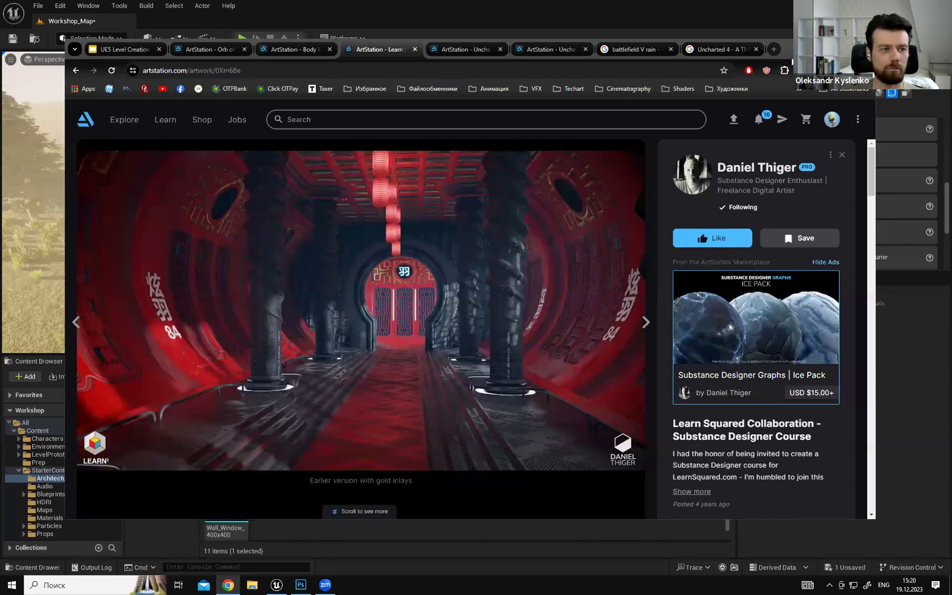
drag(788, 49, 780, 66)
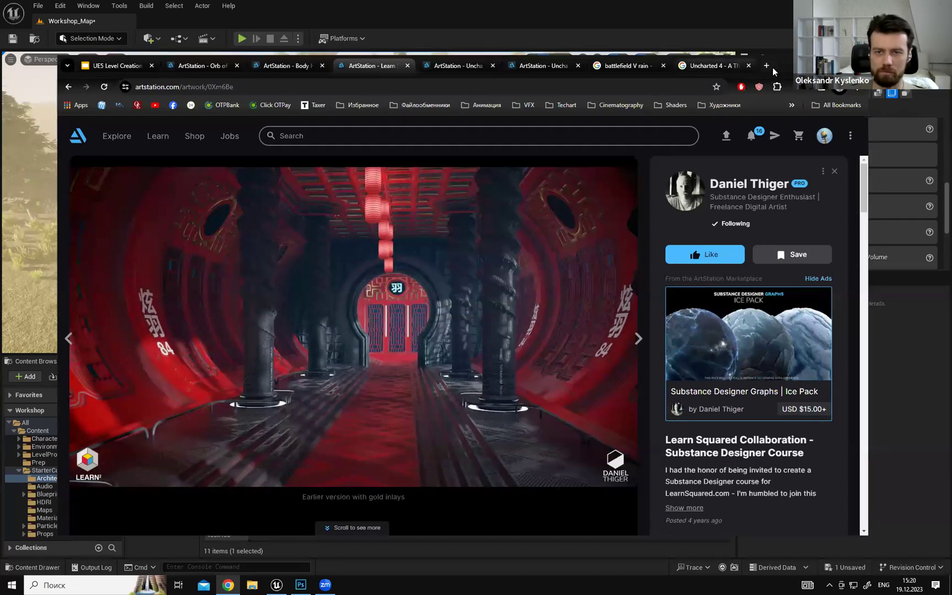
drag(783, 66, 797, 53)
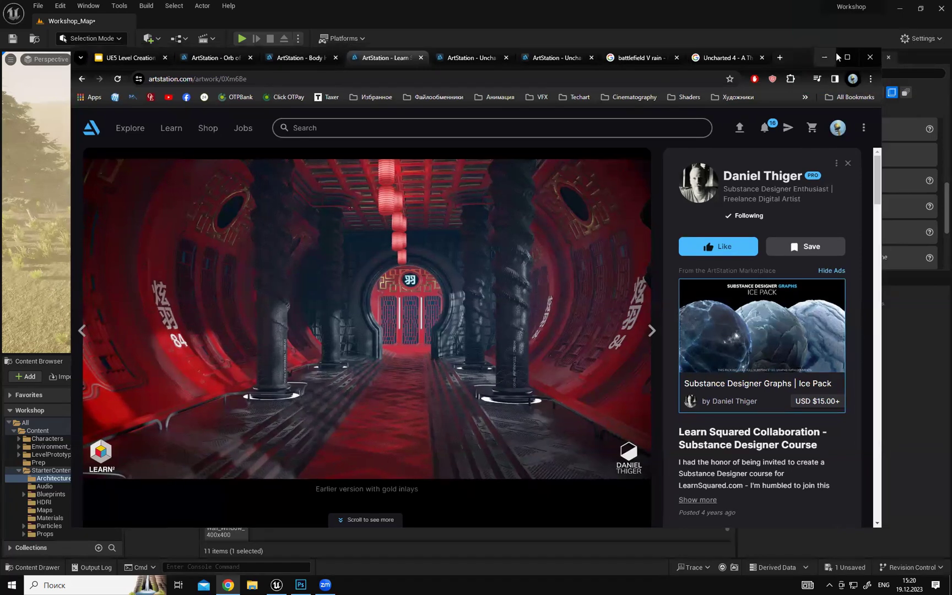
click(824, 53)
key(alt+Tab)
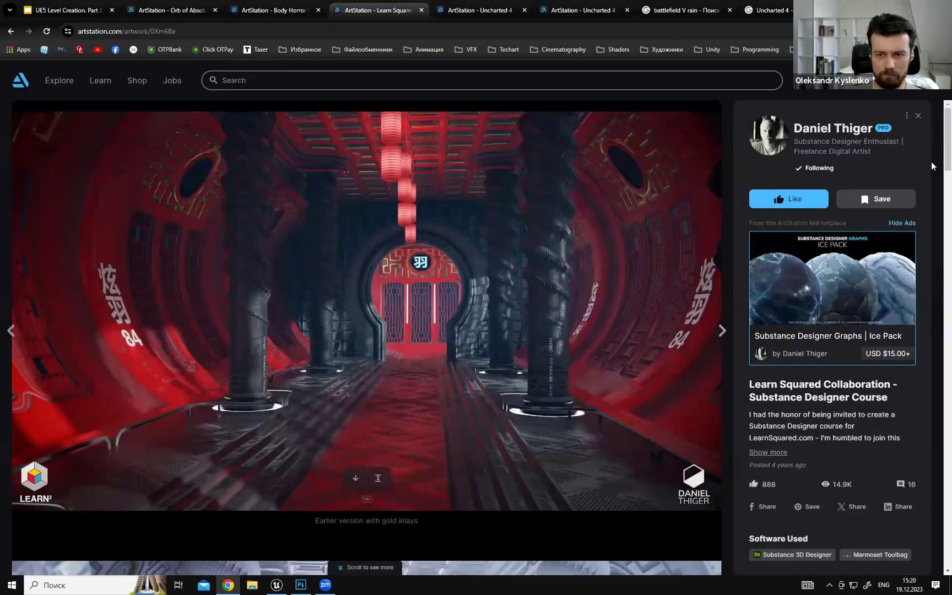
Look through the artwork's corridor renders and the textured and untextured views of its door and wall pieces.
scroll(936, 161, down, 5)
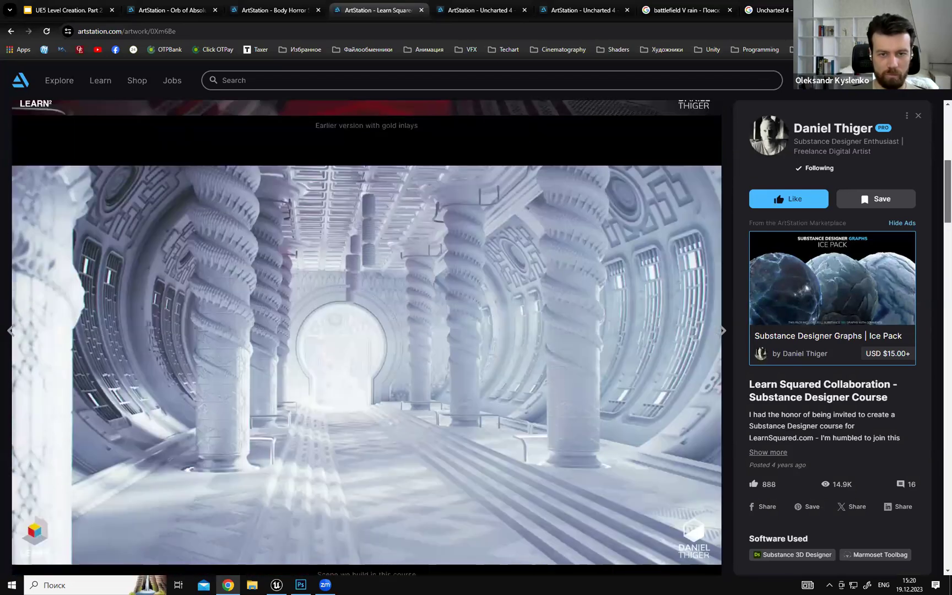
drag(947, 197, 947, 201)
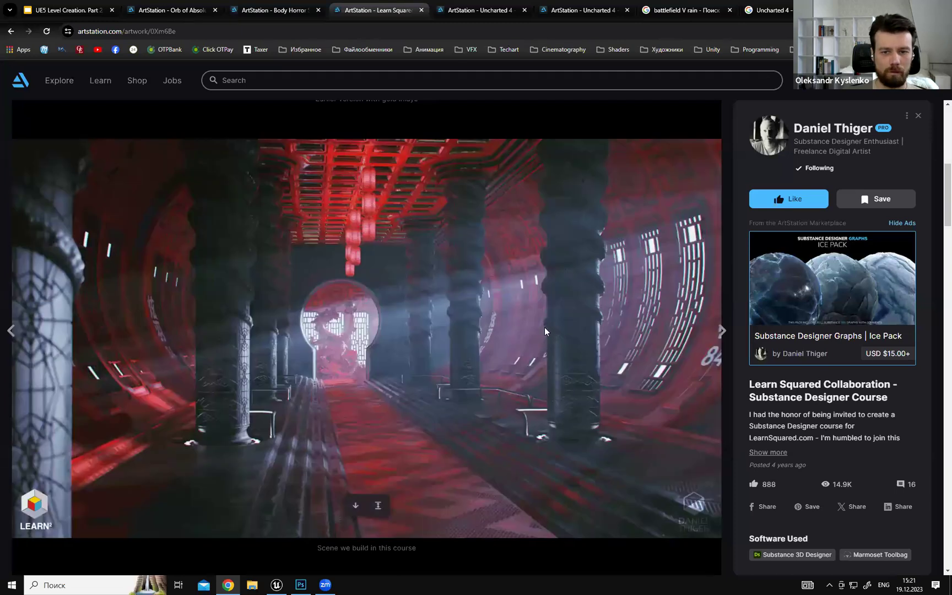
scroll(546, 331, down, 4)
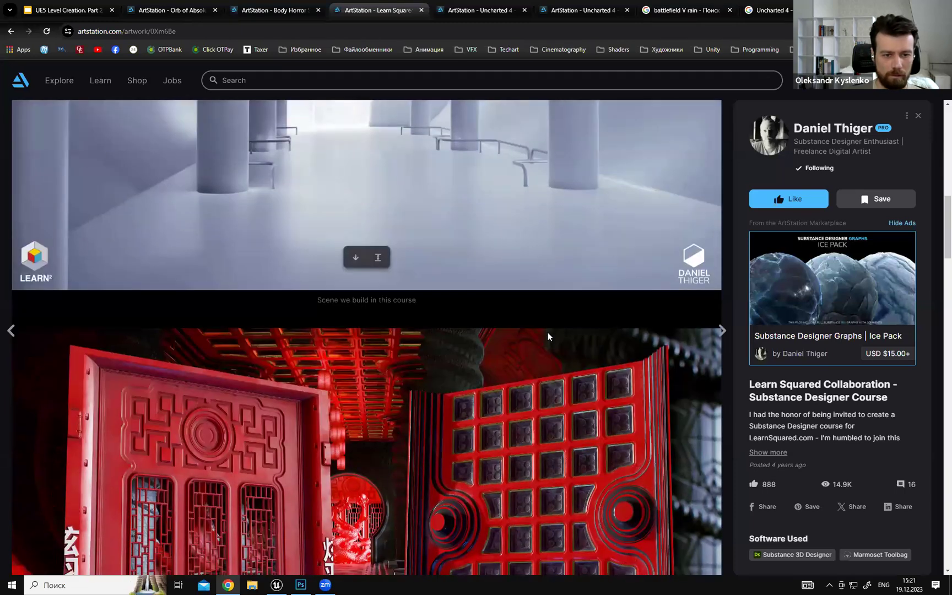
scroll(547, 332, down, 10)
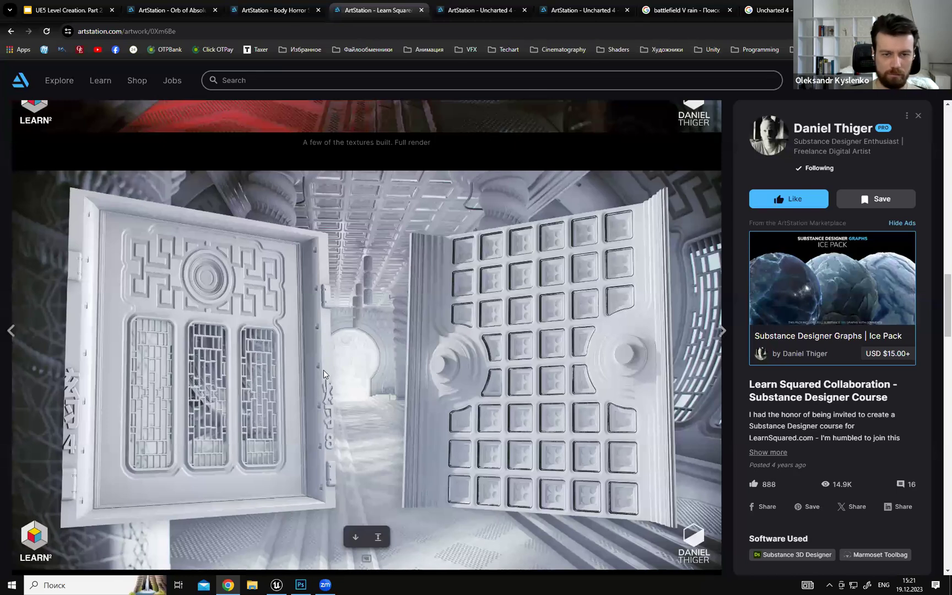
Compare the artwork's textured and untextured door pieces with its red corridor render and its plain geometry breakdown.
scroll(324, 384, down, 5)
scroll(325, 384, up, 7)
scroll(325, 384, up, 7)
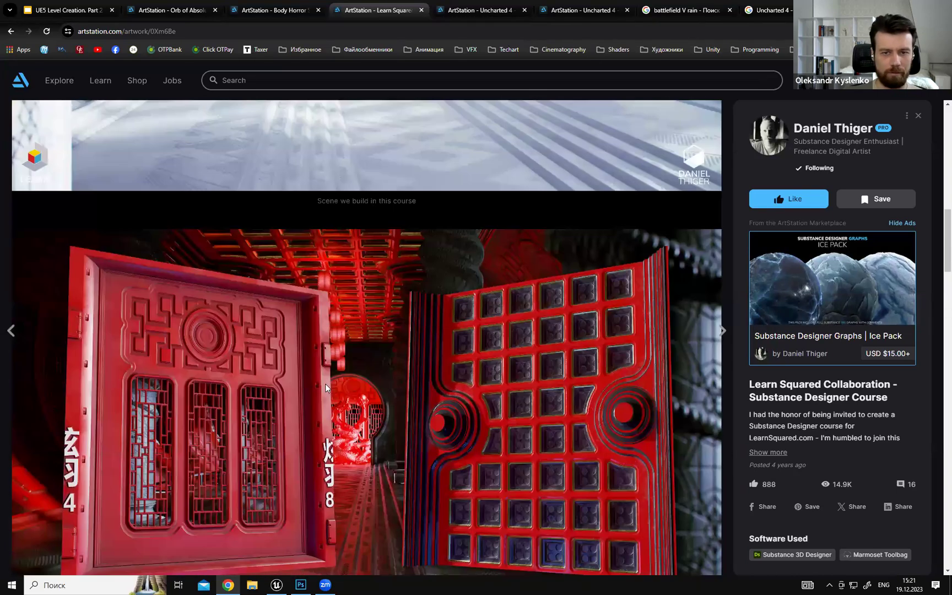
scroll(325, 384, down, 2)
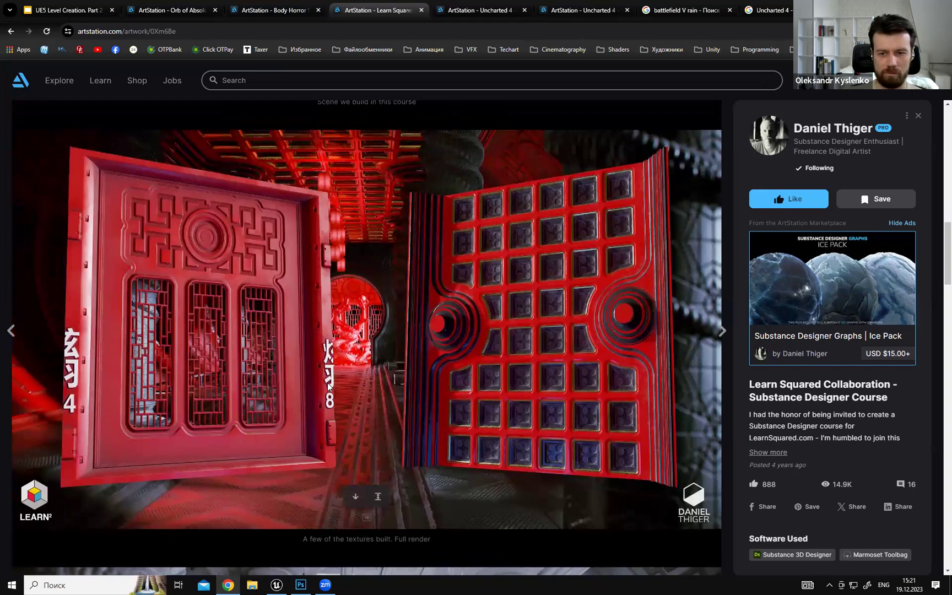
scroll(327, 385, up, 9)
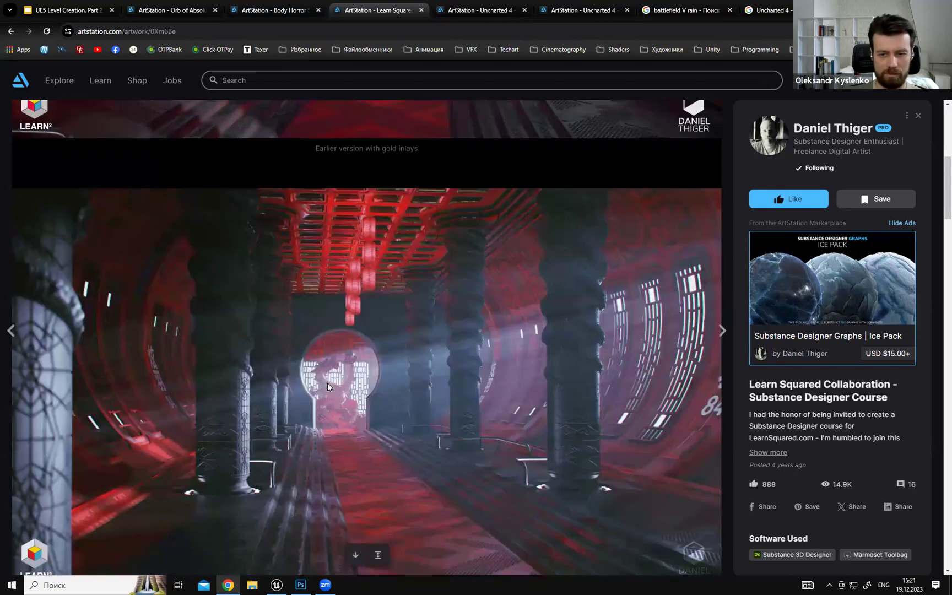
scroll(328, 387, down, 2)
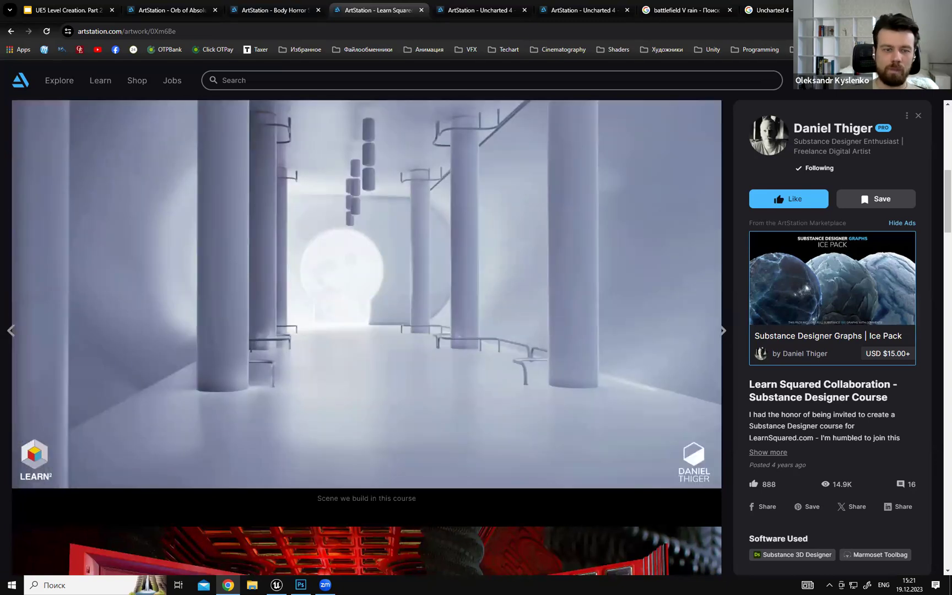
scroll(667, 205, up, 1)
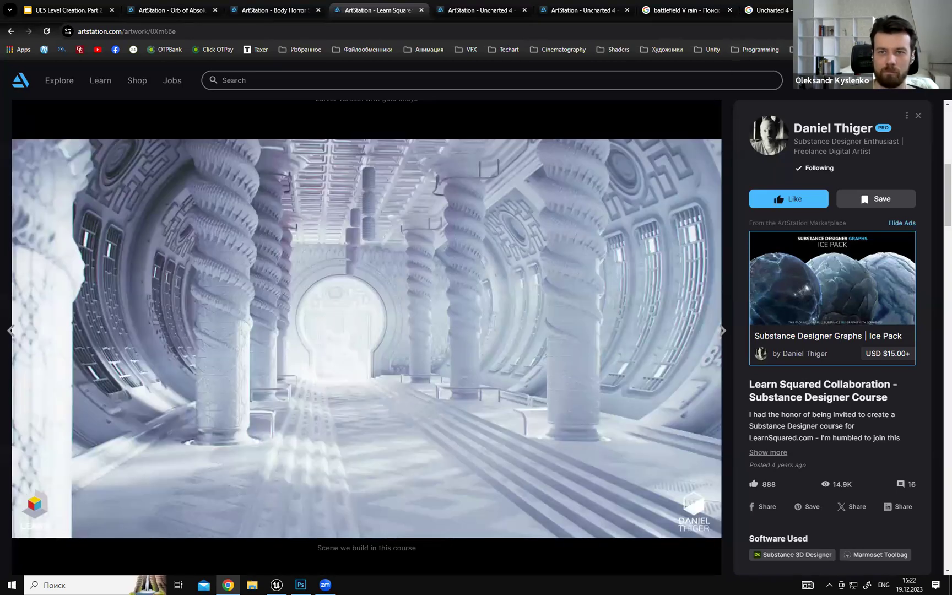
Switch to the Body Horror Substance artwork and look through its tunnel renders, material spheres and untextured geometry shot.
drag(326, 10, 352, 74)
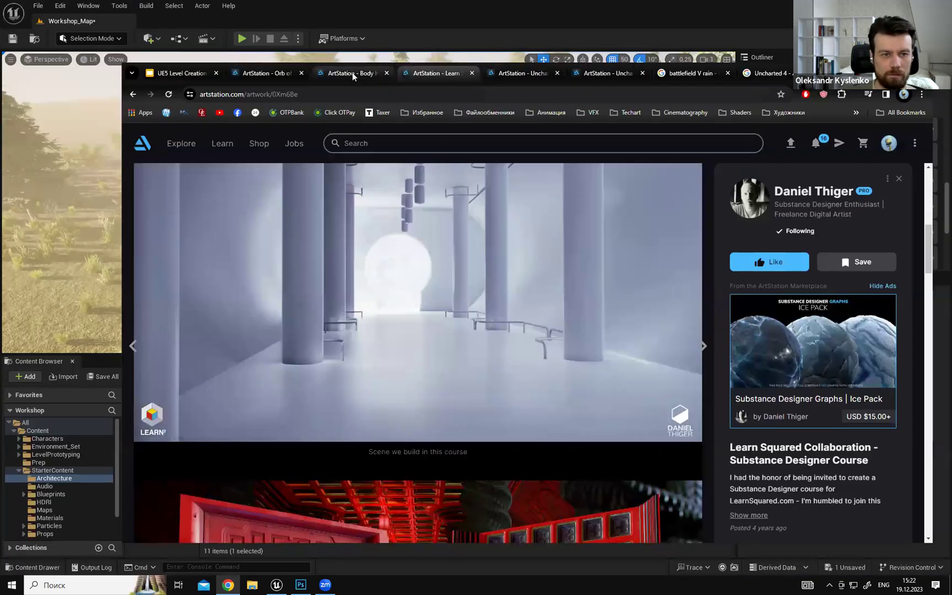
click(359, 72)
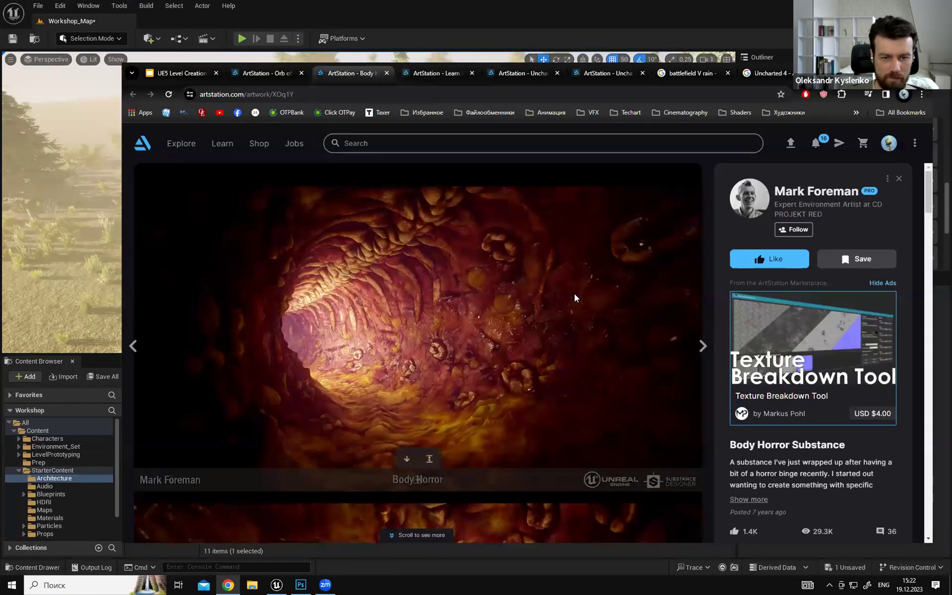
scroll(604, 328, down, 10)
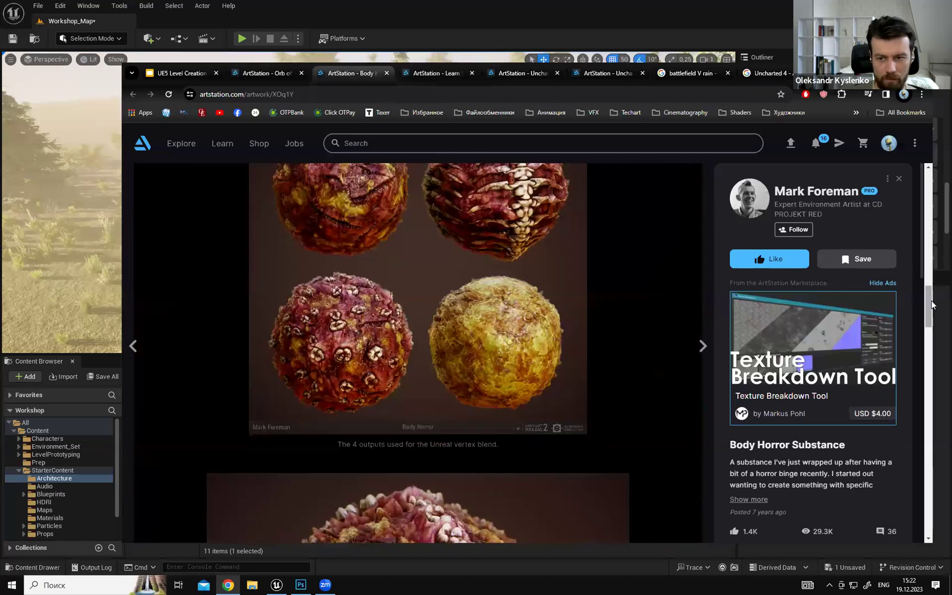
drag(929, 440, 916, 521)
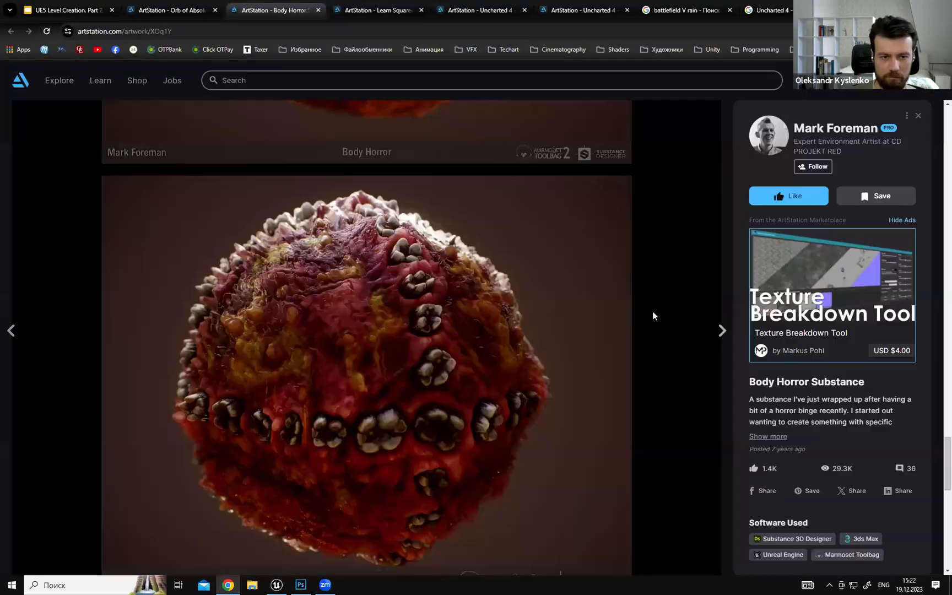
drag(942, 441, 941, 523)
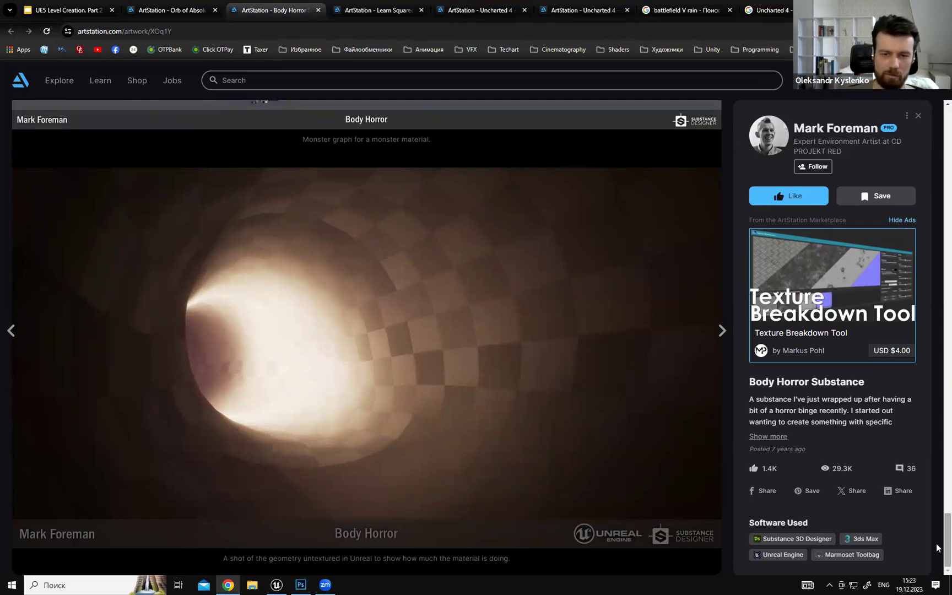
drag(946, 547, 936, 112)
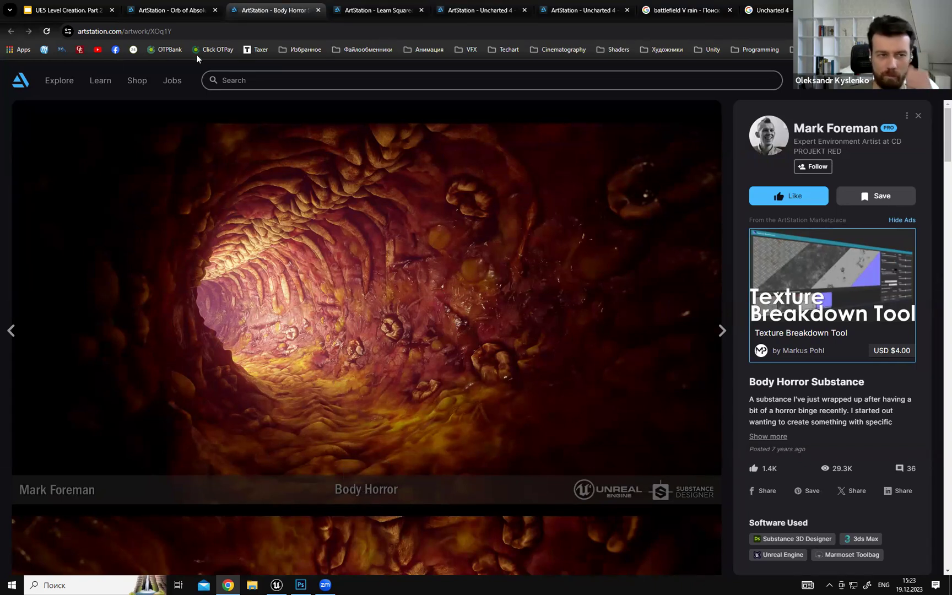
Minimize the browser to return to Workshop_Map in the Unreal editor and enlarge the viewport by shrinking the Content Browser.
click(915, 7)
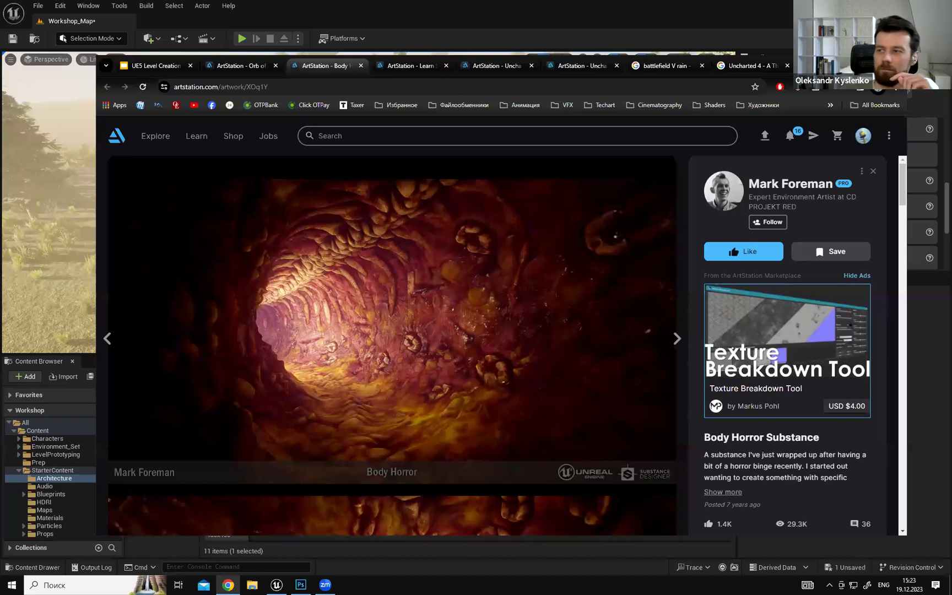
key(super+Down)
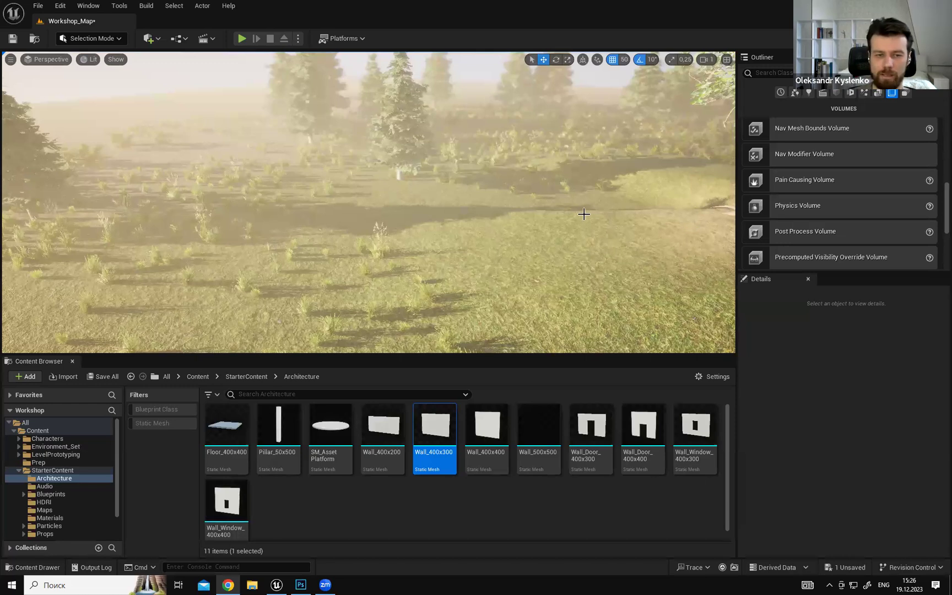
right_drag(600, 202, 570, 223)
key(w)
scroll(579, 248, down, 2)
drag(436, 356, 443, 455)
Select the landscape in the viewport and examine the forest terrain and its foliage from beneath the surface.
right_drag(494, 256, 447, 319)
click(503, 297)
key(w)
right_drag(509, 301, 538, 267)
key(w)
scroll(441, 330, up, 4)
key(w)
scroll(518, 231, down, 3)
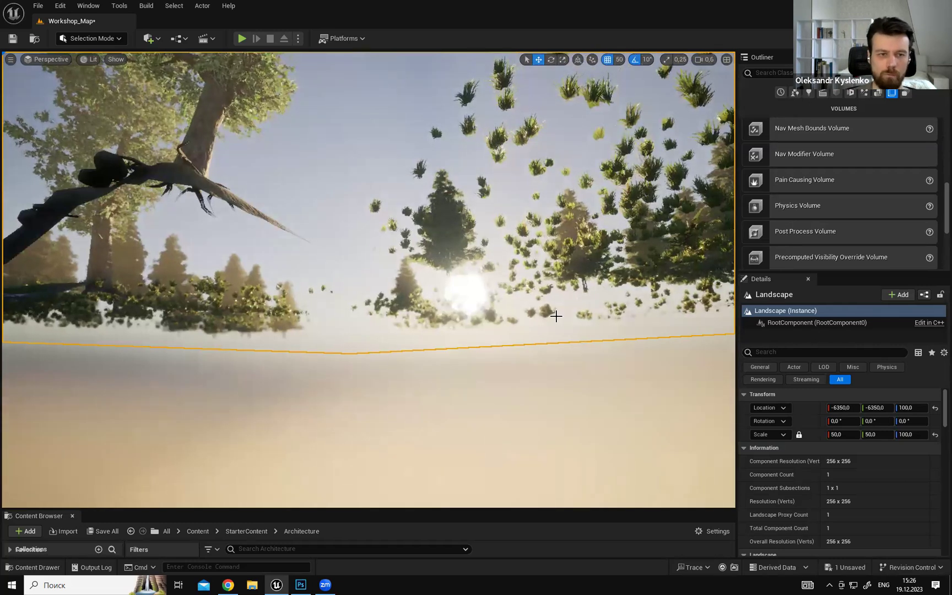
right_drag(558, 321, 558, 321)
right_drag(506, 292, 505, 293)
right_drag(337, 298, 422, 363)
right_drag(533, 270, 573, 275)
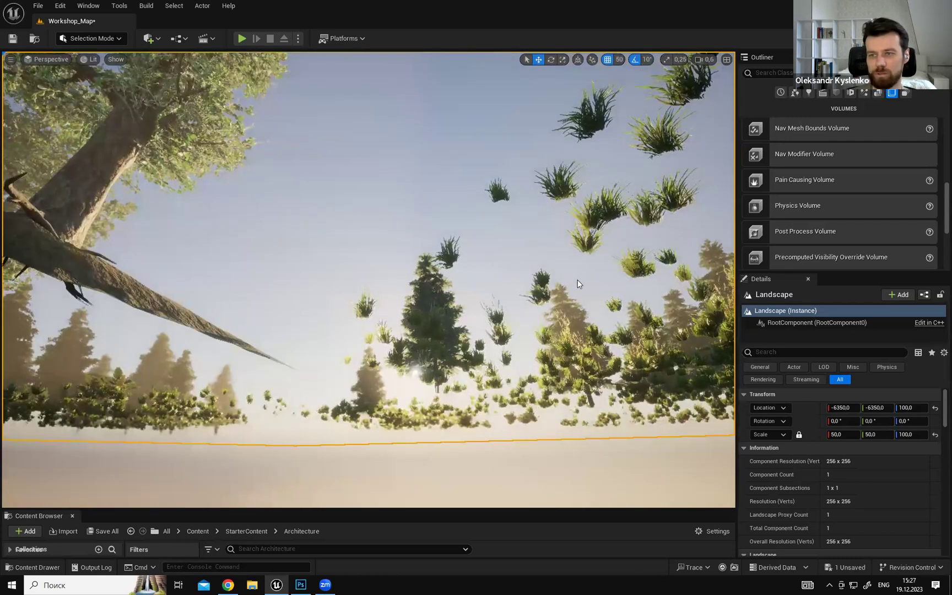
mouse_move(368, 264)
right_down()
mouse_move(368, 375)
mouse_move(364, 342)
mouse_move(342, 325)
right_up()
right_drag(573, 322, 687, 176)
Show the level's Outliner and enlarge the Details area for the selected landscape.
click(760, 59)
right_drag(639, 239, 651, 235)
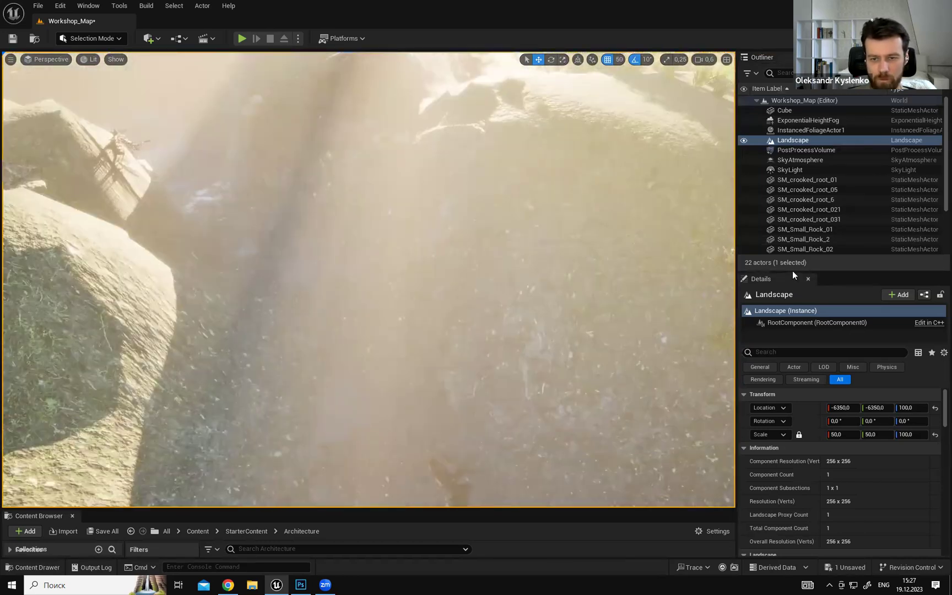
drag(792, 270, 791, 184)
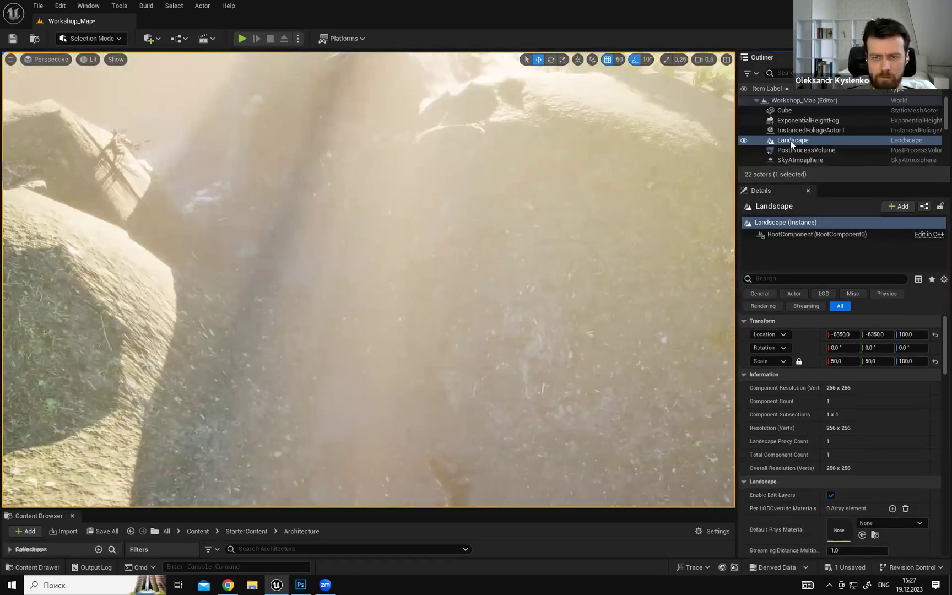
right_drag(441, 276, 599, 259)
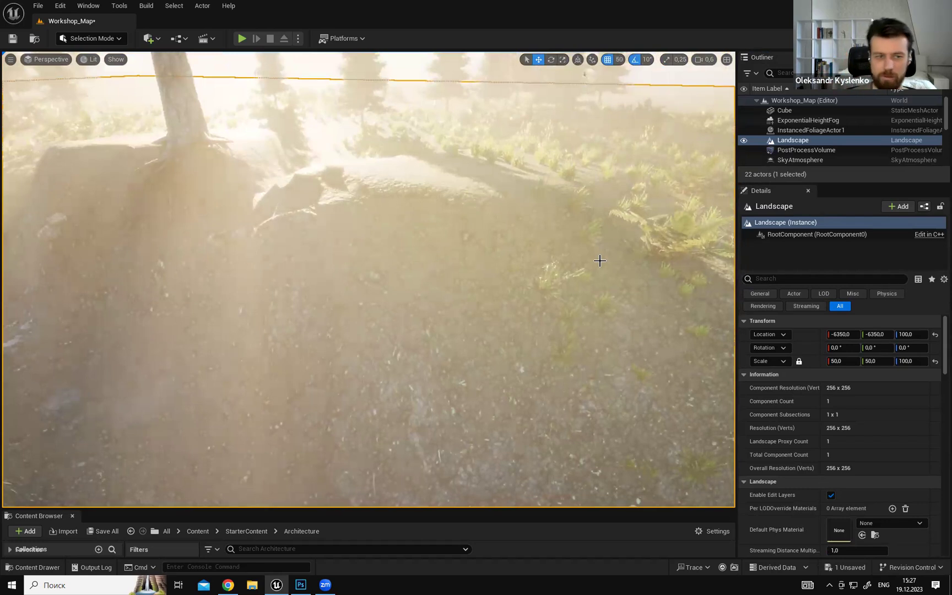
right_drag(625, 264, 575, 287)
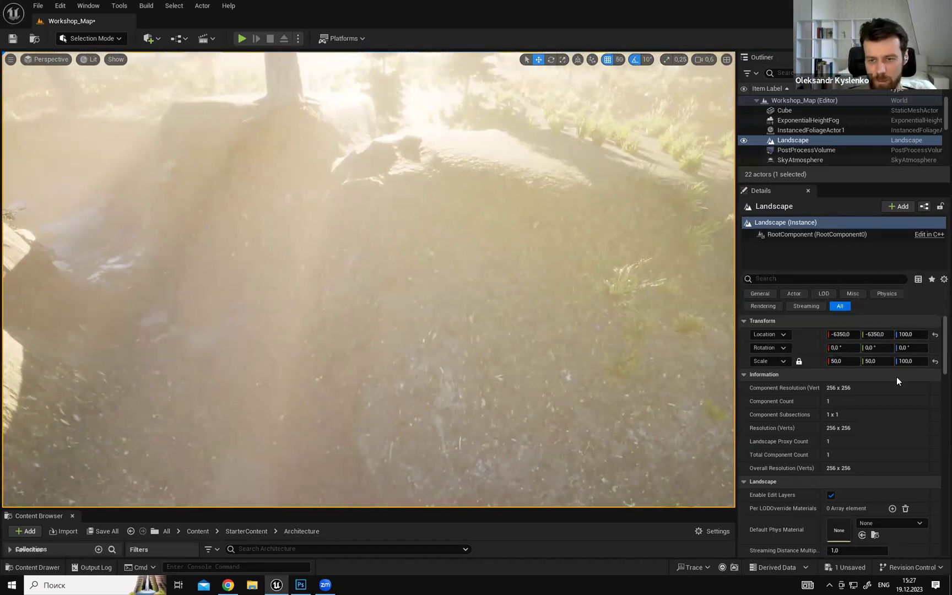
Open the landscape's material instance MI_Terrain_Shader and its parent material M_Terrain_Shader.
scroll(896, 381, down, 5)
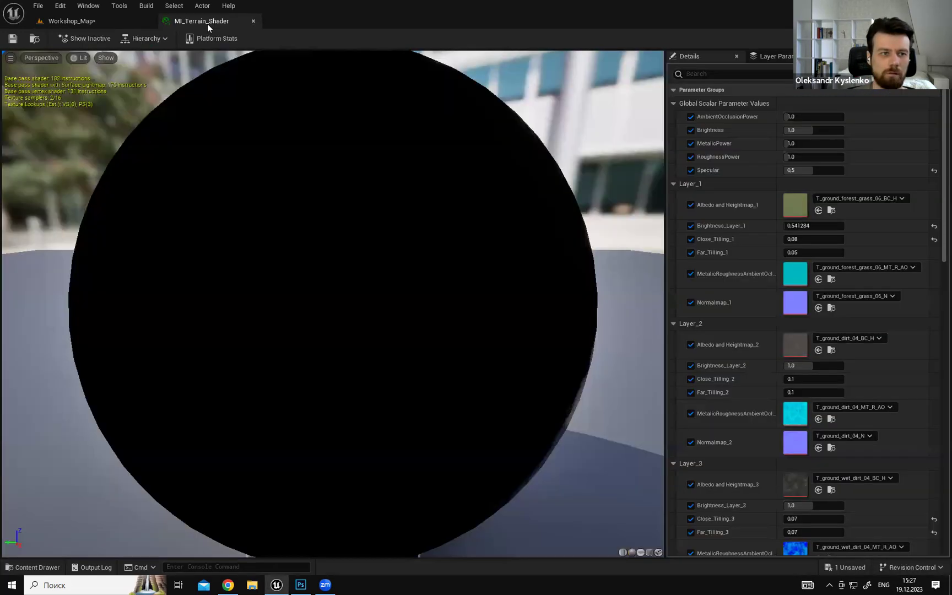
click(80, 20)
click(209, 22)
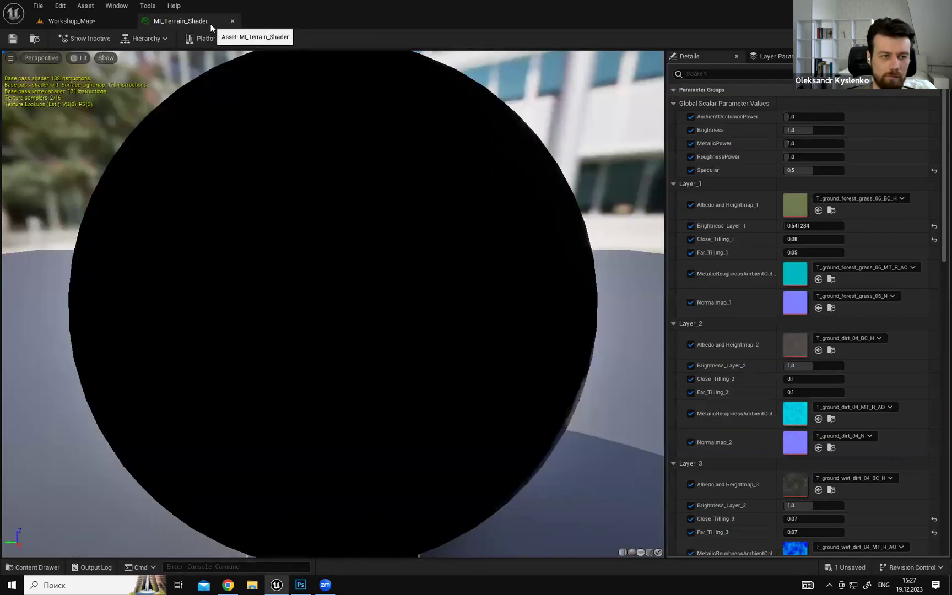
drag(943, 191, 936, 488)
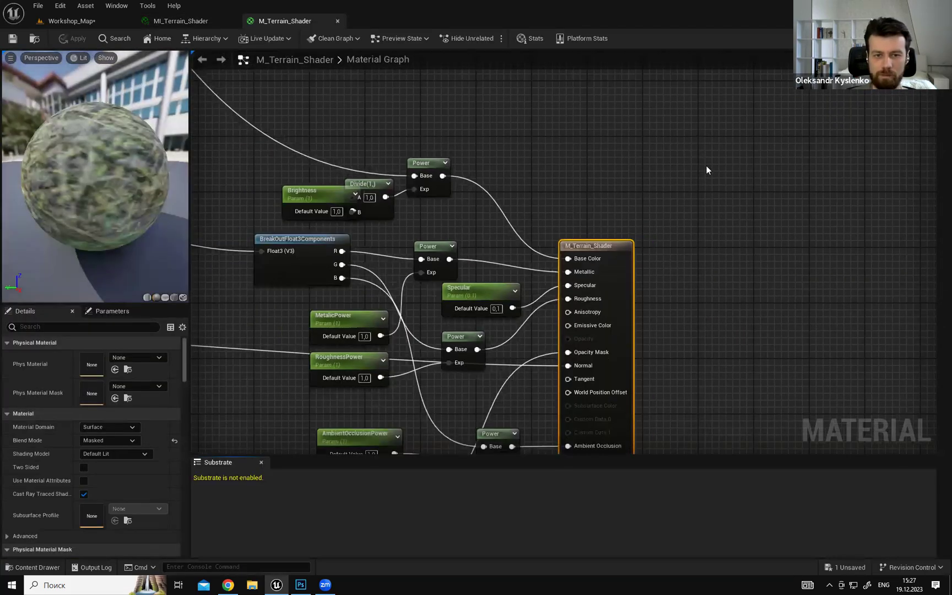
Disconnect the Landscape Visibility Mask node from the material's Opacity Mask input and move it clear of the other nodes.
scroll(706, 170, down, 2)
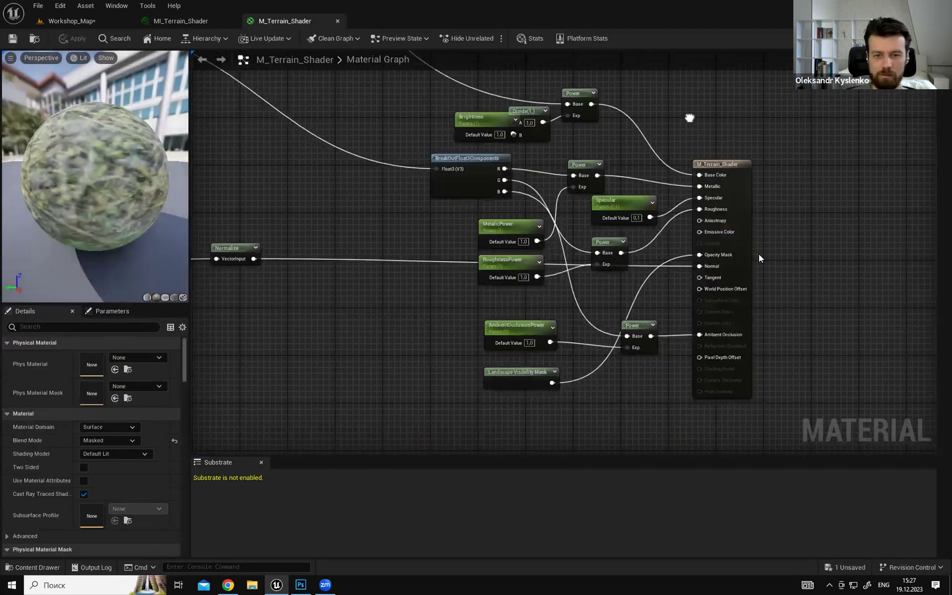
scroll(722, 314, down, 2)
scroll(627, 327, up, 2)
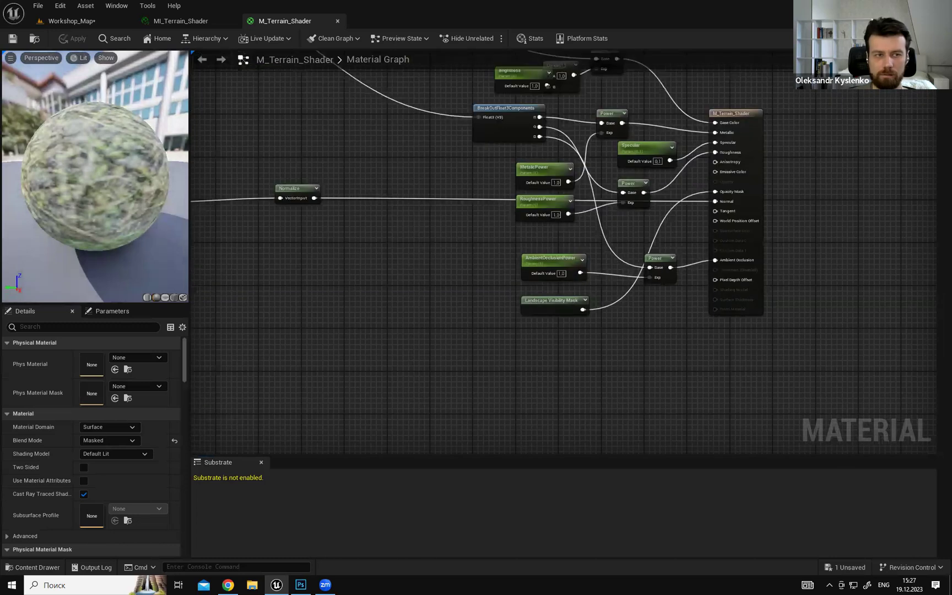
right_drag(461, 328, 414, 349)
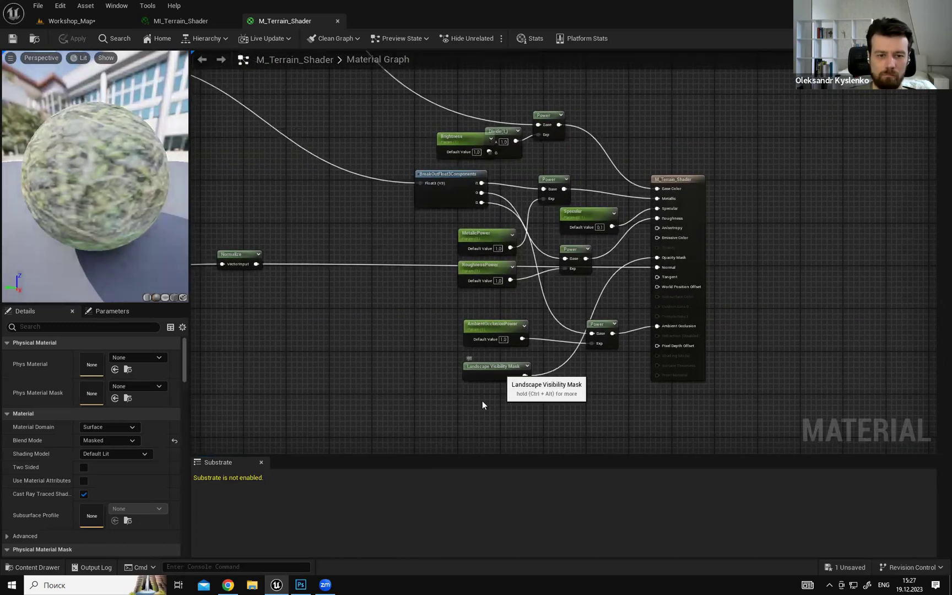
drag(500, 366, 482, 400)
right_drag(544, 393, 545, 383)
scroll(532, 359, up, 1)
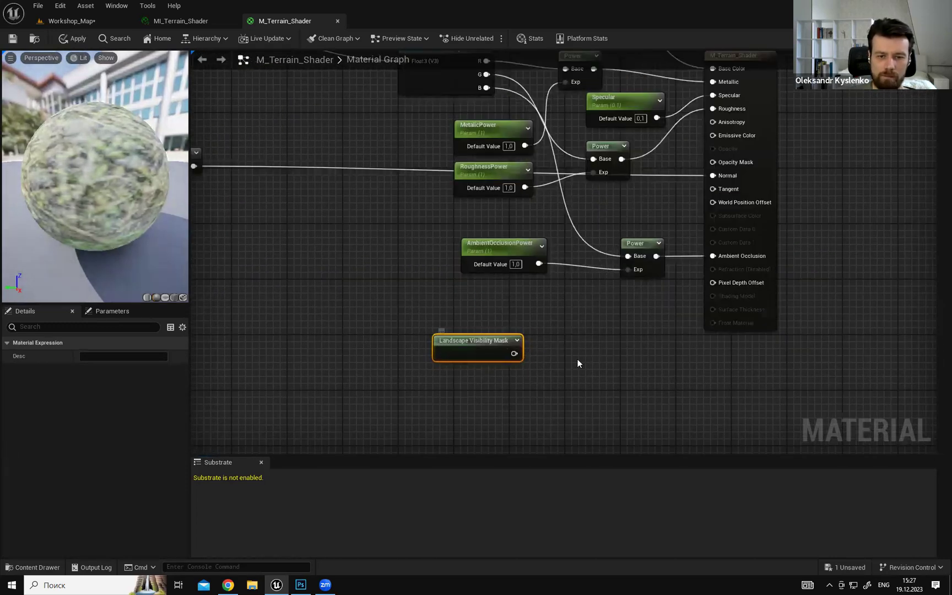
scroll(577, 359, up, 2)
drag(495, 352, 496, 359)
click(582, 319)
right_drag(550, 323, 551, 287)
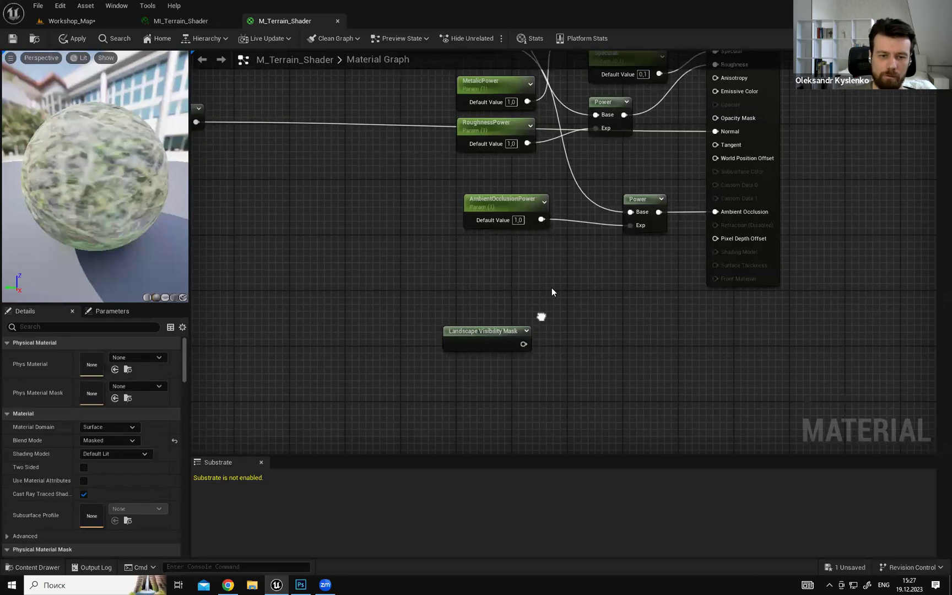
Delete the disconnected Landscape Visibility Mask node from the material graph.
right_click(551, 287)
click(505, 289)
click(487, 321)
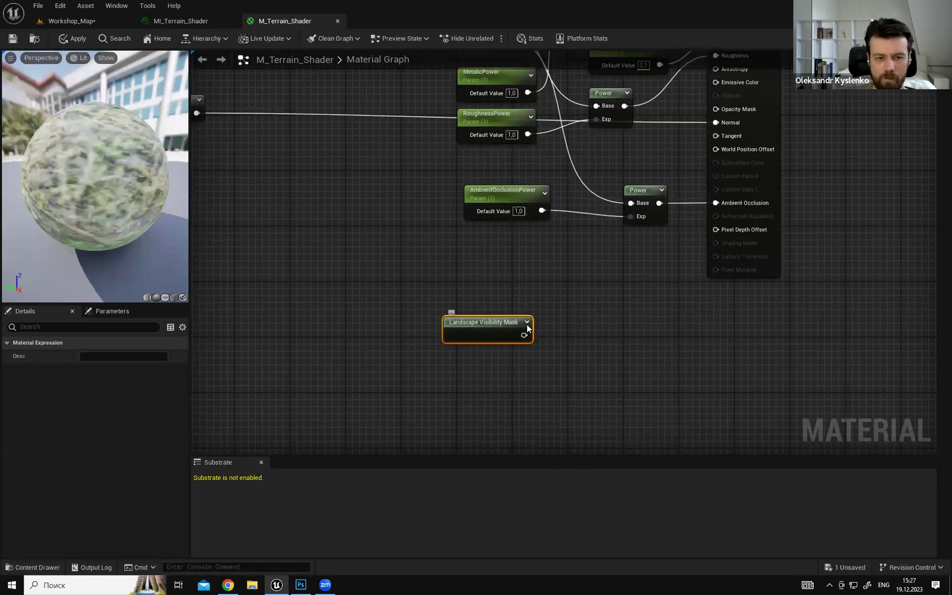
key(Delete)
right_click(499, 307)
click(488, 308)
Search the node list for "lands" and add a LandscapeVisibilityMask node below the AmbientOcclusionPower parameter.
right_drag(491, 284, 517, 304)
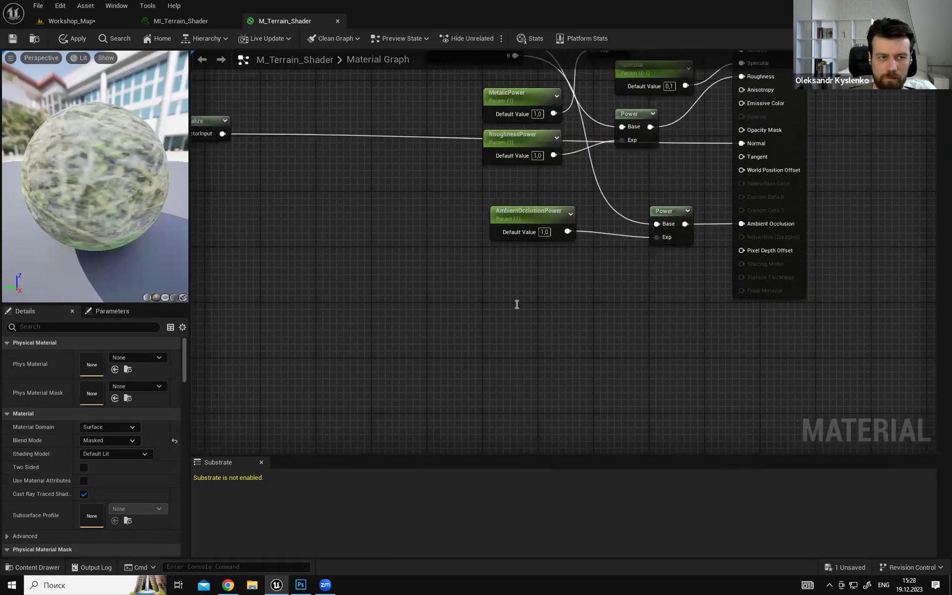
right_click(475, 304)
right_drag(571, 286, 495, 261)
right_click(486, 302)
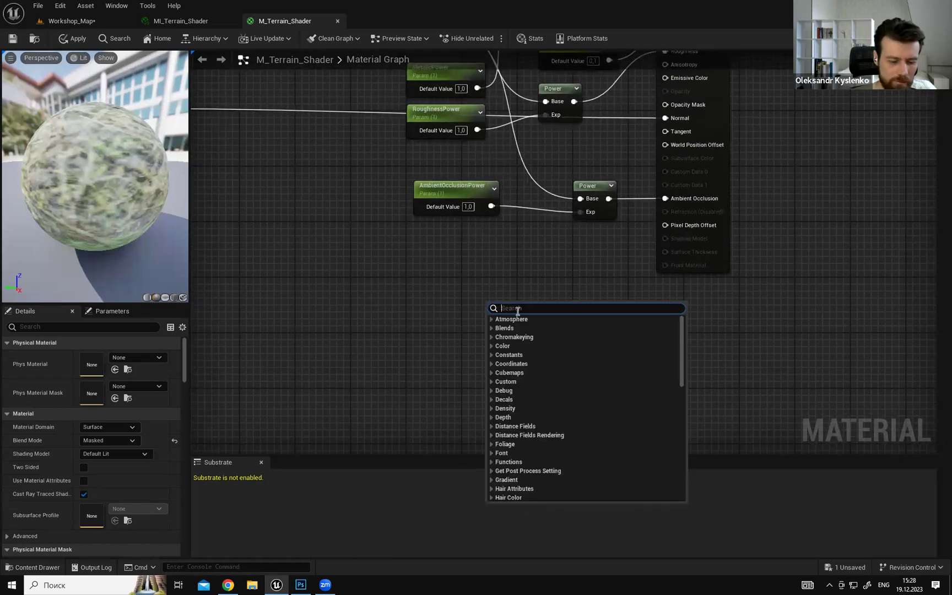
text(lands)
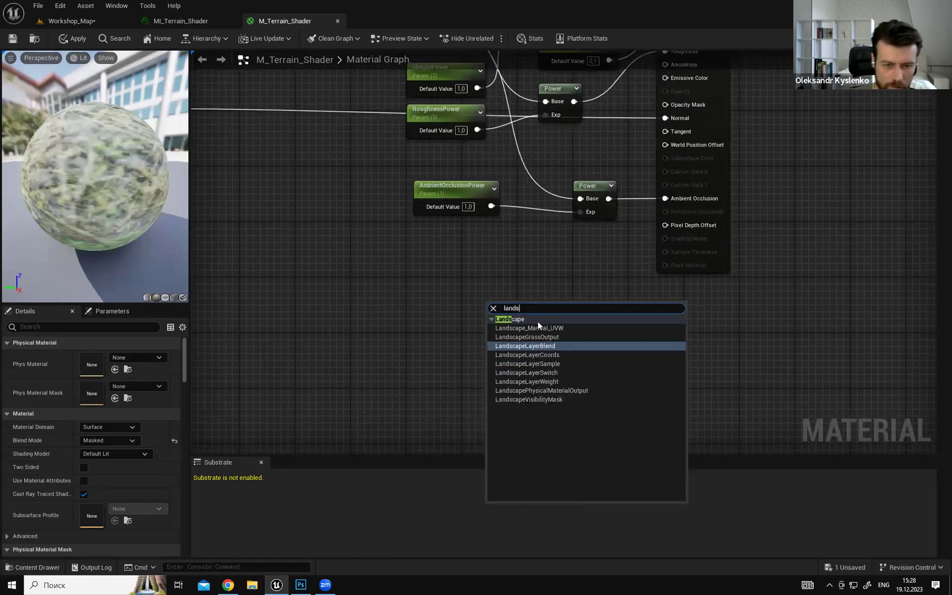
click(539, 400)
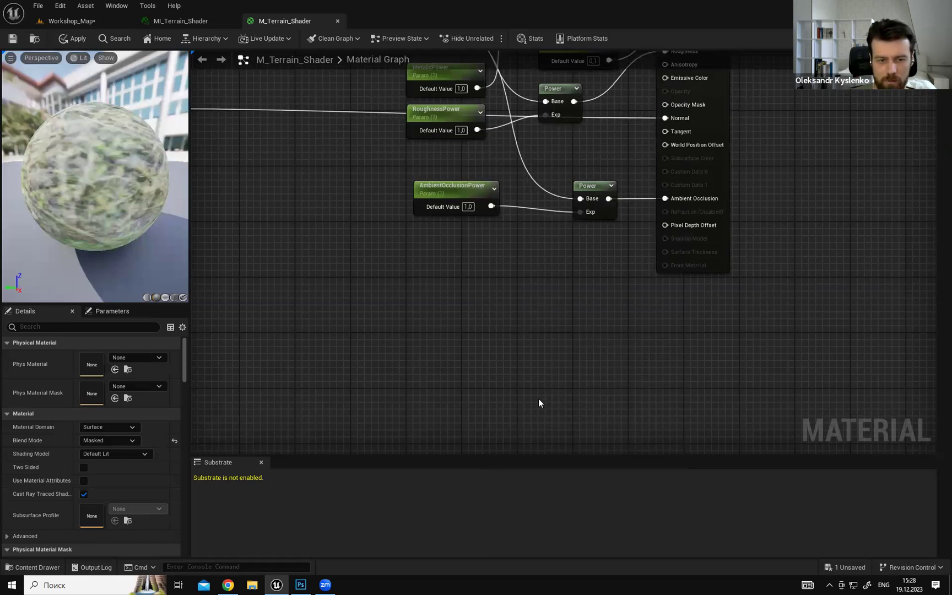
Position the Landscape Visibility Mask node, connect its output to the Opacity Mask input of M_Terrain_Shader and apply the material.
drag(523, 308, 492, 287)
right_drag(570, 267, 528, 409)
click(564, 297)
drag(498, 417, 629, 228)
drag(501, 409, 630, 225)
right_drag(285, 172, 287, 189)
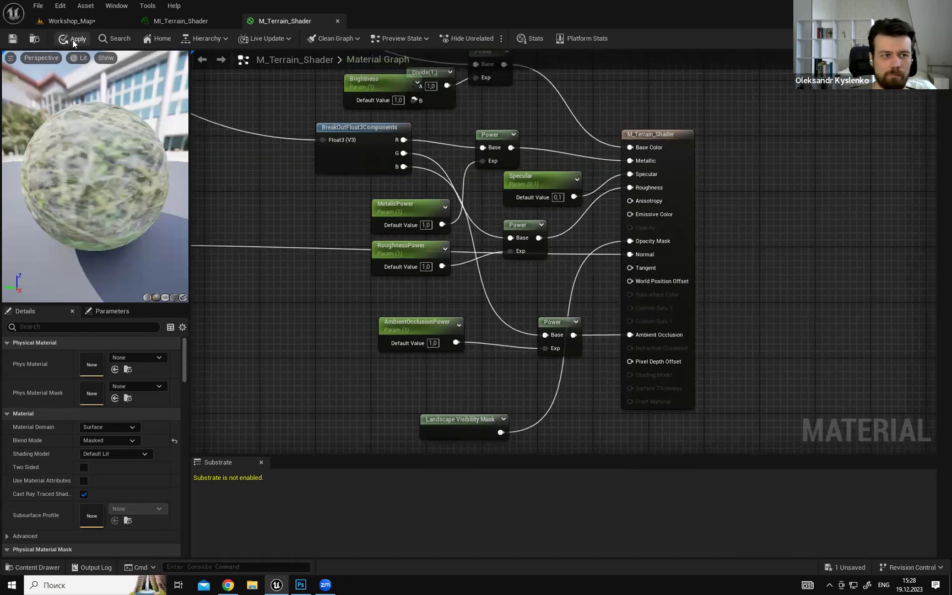
click(73, 41)
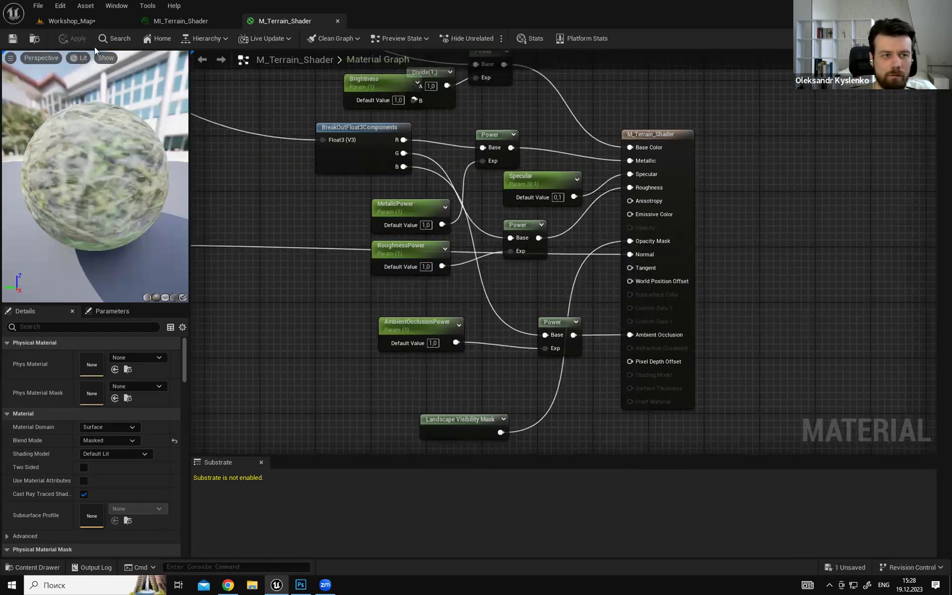
right_drag(256, 297, 297, 245)
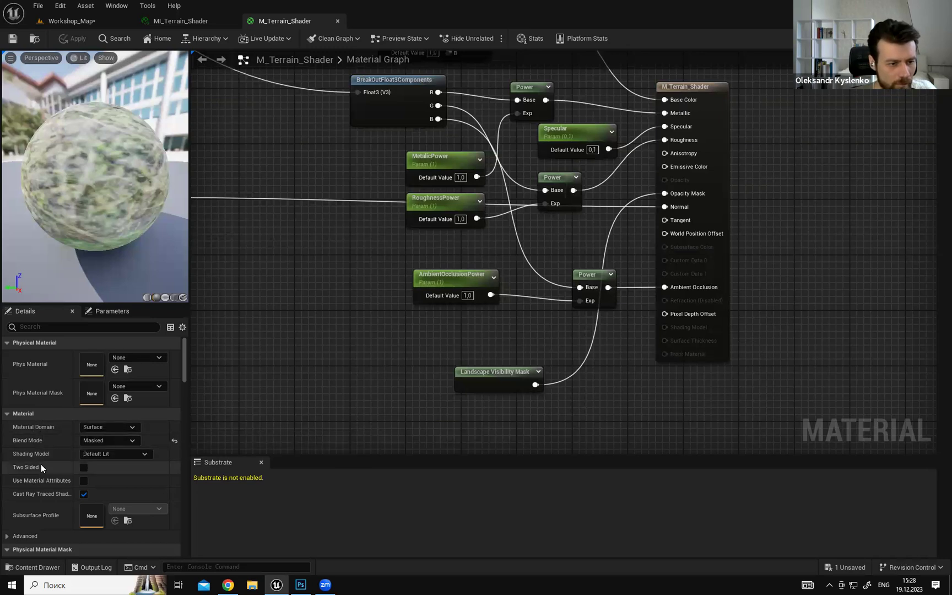
Switch the terrain material's Blend Mode to Opaque and back to Masked.
click(127, 441)
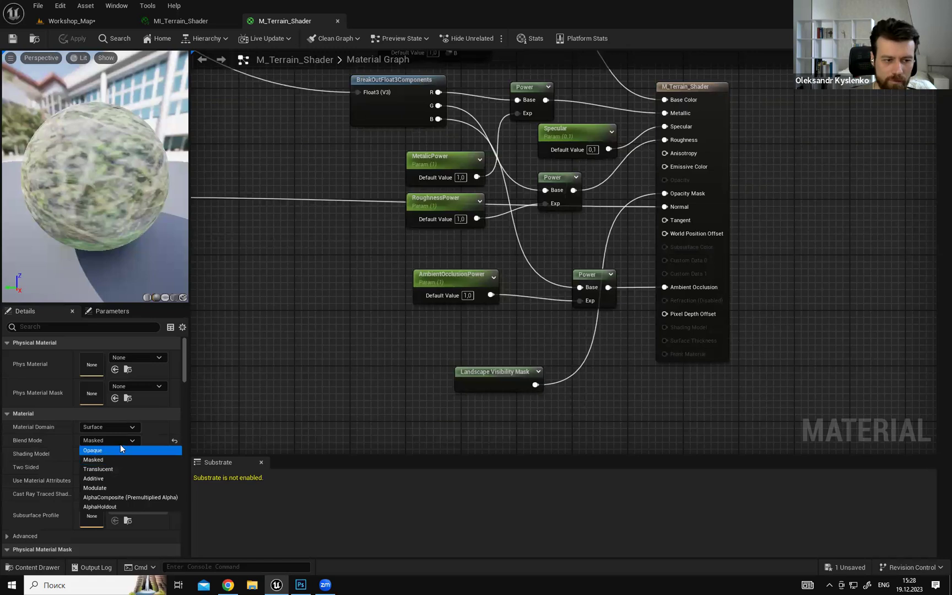
click(132, 442)
click(133, 442)
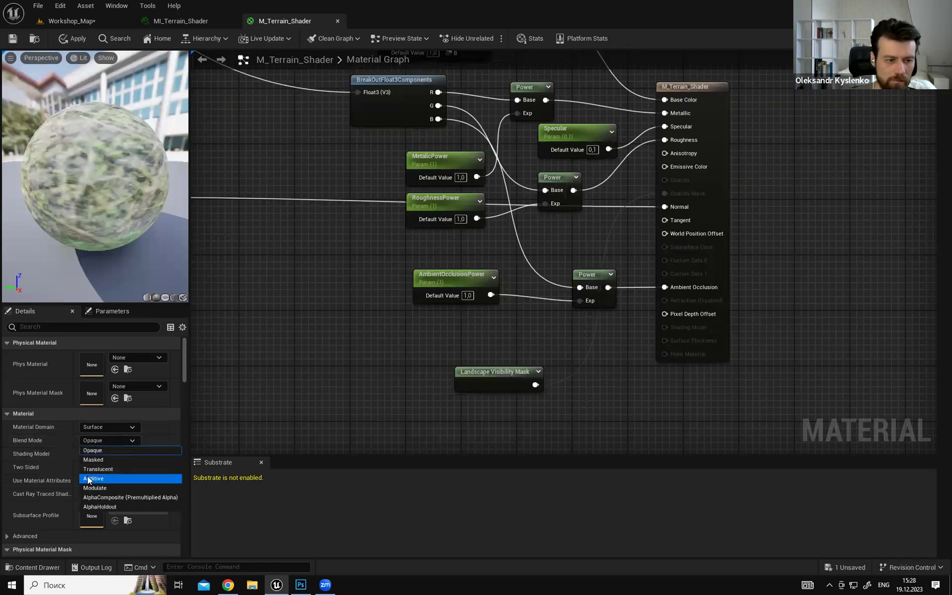
click(349, 345)
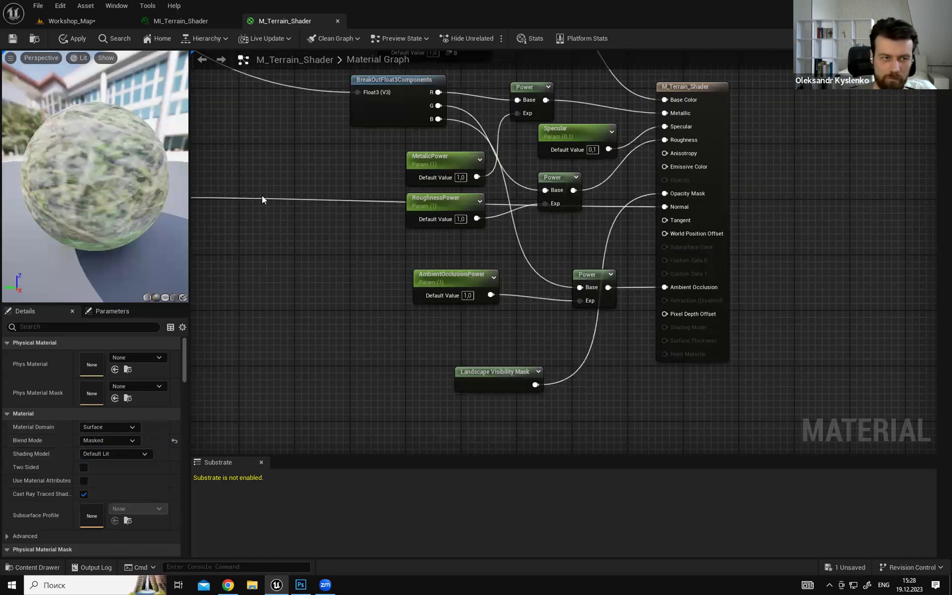
Save the M_Terrain_Shader material and return to the Workshop_Map level.
click(13, 39)
click(83, 21)
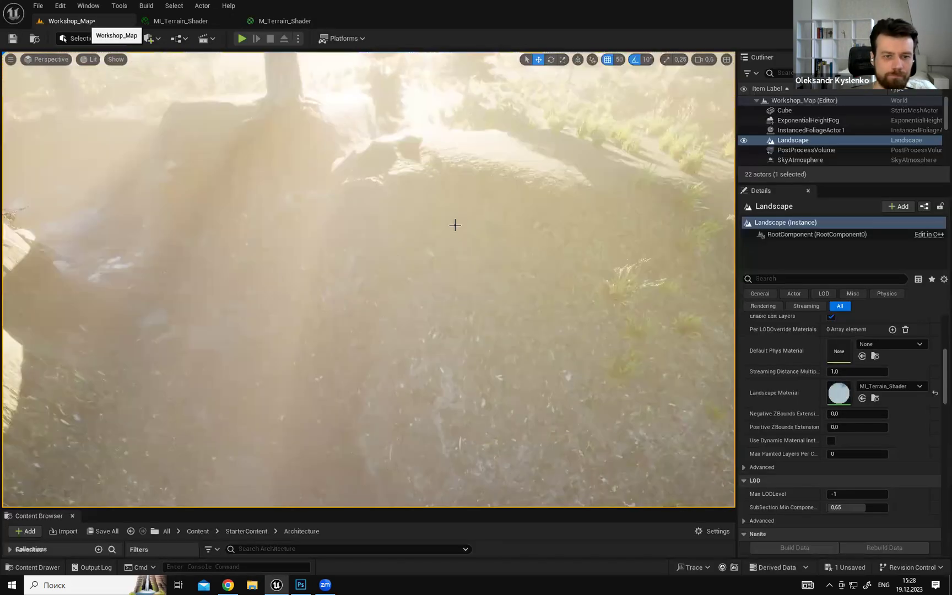
Switch the editor to Landscape mode and activate the Visibility sculpting tool.
key(shift+3)
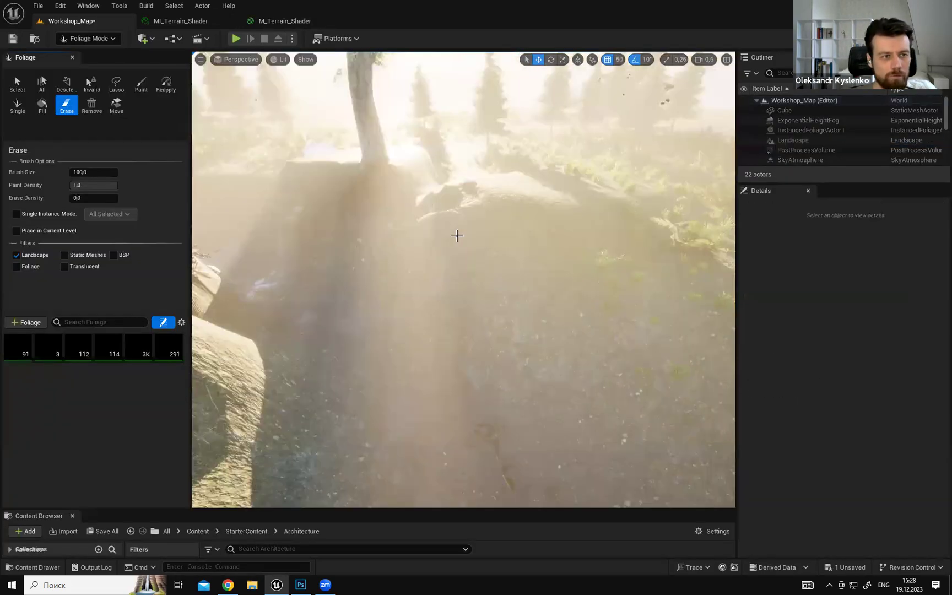
click(107, 39)
click(100, 65)
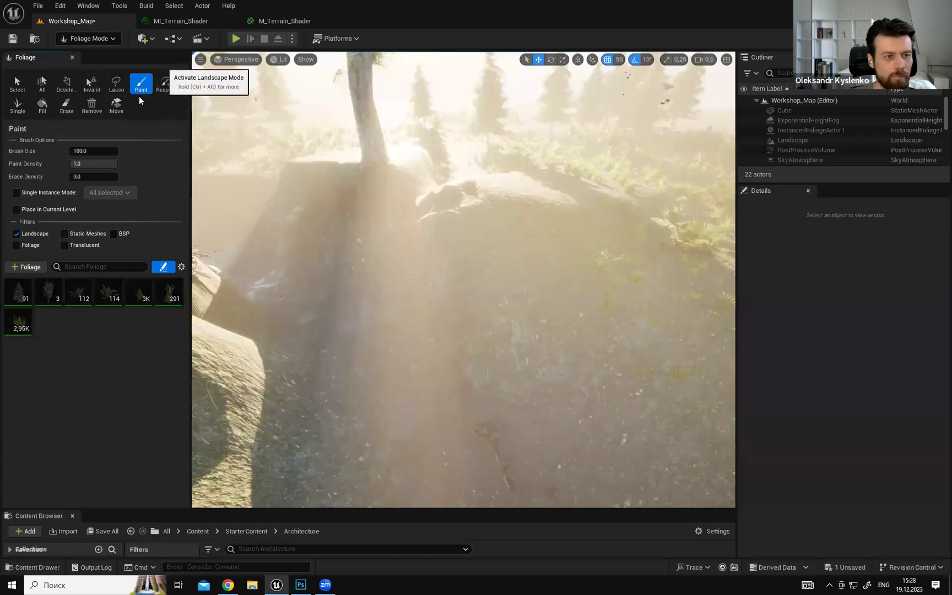
right_drag(361, 245, 336, 177)
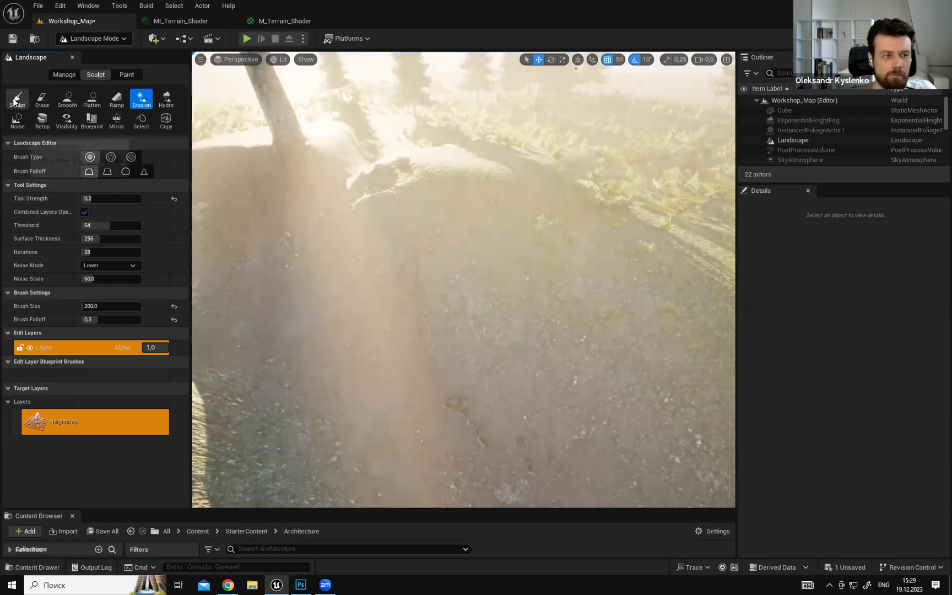
mouse_move(349, 165)
right_down()
mouse_move(330, 166)
mouse_move(369, 167)
right_up()
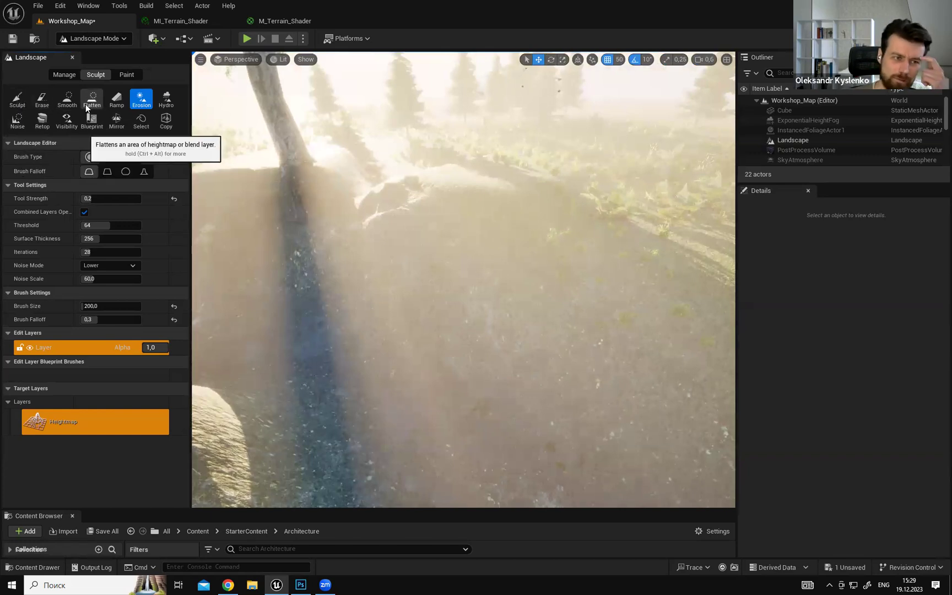
mouse_move(431, 208)
right_down()
mouse_move(528, 179)
mouse_move(435, 212)
right_up()
mouse_move(496, 259)
right_down()
mouse_move(490, 283)
mouse_move(419, 331)
right_up()
right_drag(438, 212, 435, 165)
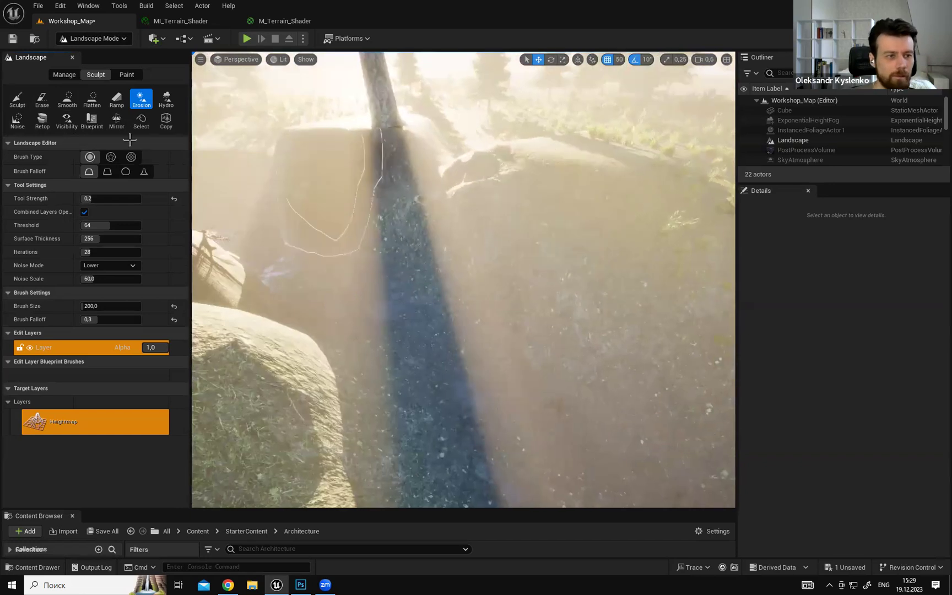
click(74, 123)
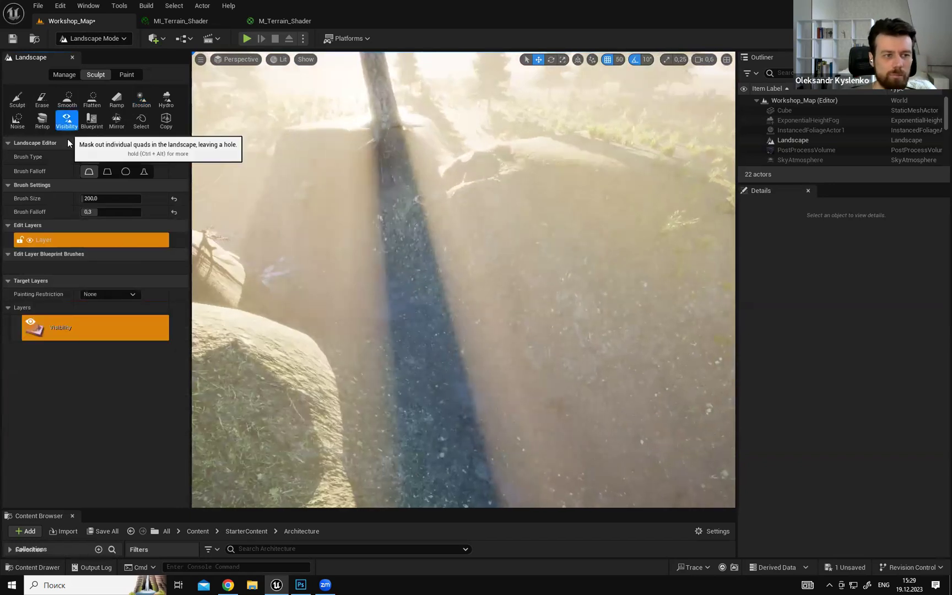
Set the Visibility brush size to 150 and cut a trial hole in the landscape slope near the rocks.
mouse_move(439, 270)
right_down()
mouse_move(490, 217)
mouse_move(468, 203)
right_up()
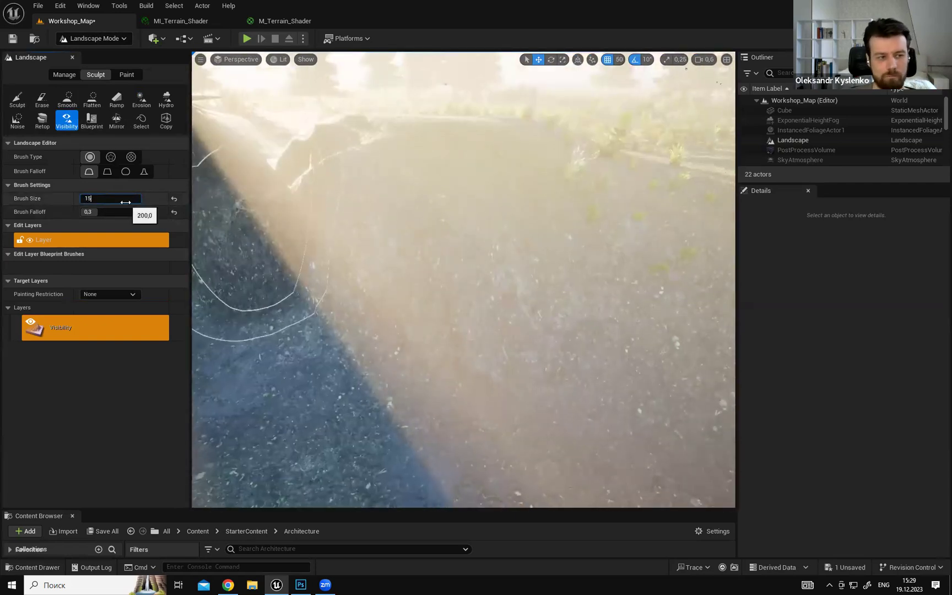
right_drag(463, 240, 402, 247)
click(463, 241)
right_drag(419, 297, 435, 296)
right_drag(584, 278, 550, 278)
click(477, 266)
mouse_move(476, 266)
right_down()
mouse_move(529, 267)
mouse_move(443, 264)
mouse_move(468, 265)
mouse_move(475, 283)
mouse_move(468, 267)
mouse_move(449, 272)
mouse_move(474, 268)
mouse_move(474, 255)
right_up()
right_drag(540, 202, 539, 202)
Play-test the level by running the character forward into the trial hole and stop the session.
key(alt+p)
key(w)
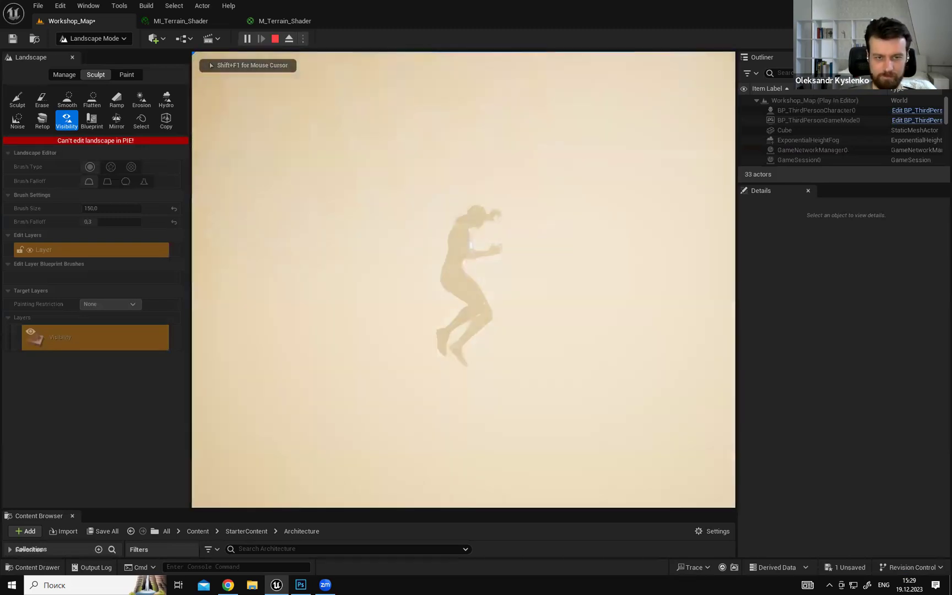
key(Escape)
Set the Visibility brush size to 50 and the brush falloff to 0.1.
key(w)
right_drag(481, 222, 529, 385)
scroll(480, 221, up, 4)
key(w)
scroll(481, 221, down, 1)
scroll(435, 242, down, 2)
right_drag(435, 243, 344, 221)
key(w)
right_drag(435, 243, 435, 243)
scroll(435, 243, down, 1)
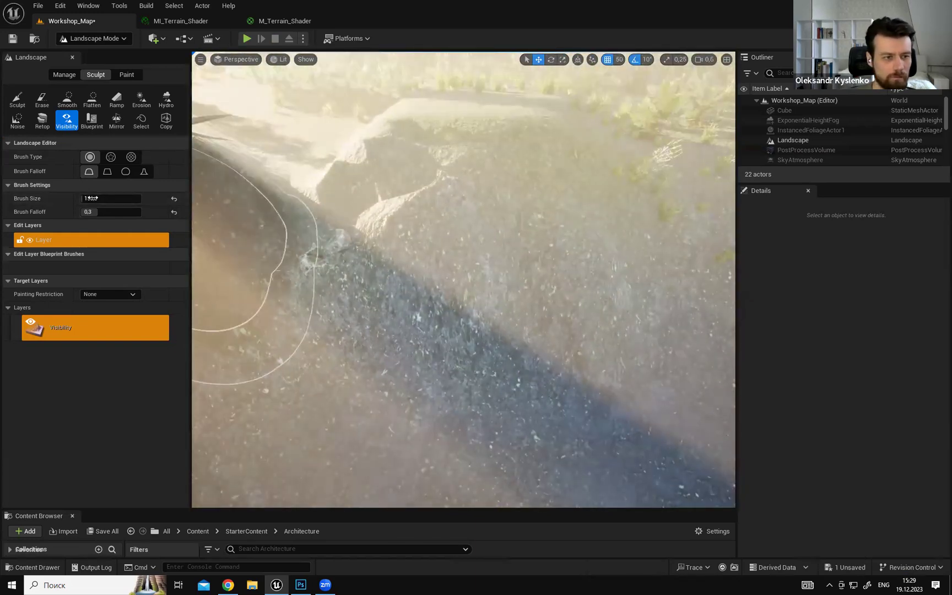
text(50)
key(Return)
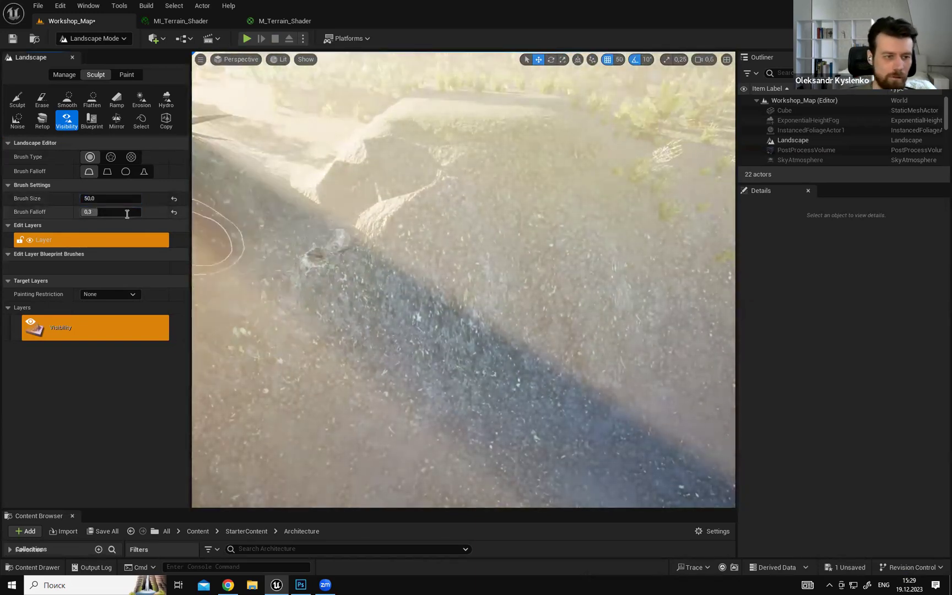
text(0.1)
key(Return)
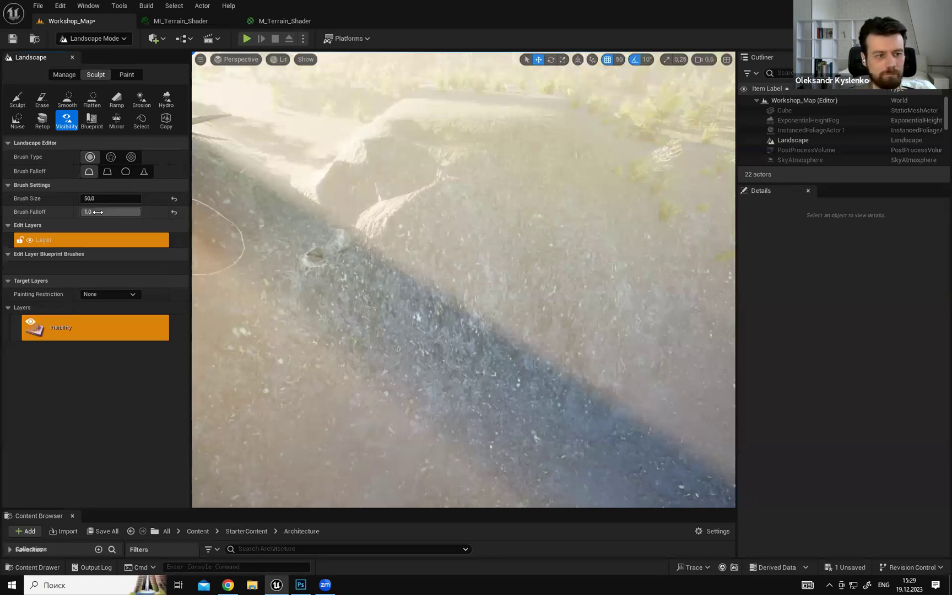
Paint an upright, cave-entrance-like hole into the landscape slope beside the rocks and widen its lower part.
mouse_move(461, 228)
right_down()
mouse_move(474, 231)
mouse_move(484, 275)
mouse_move(501, 215)
mouse_move(424, 251)
right_up()
mouse_move(425, 251)
mouse_down()
mouse_move(495, 300)
mouse_move(440, 319)
mouse_up()
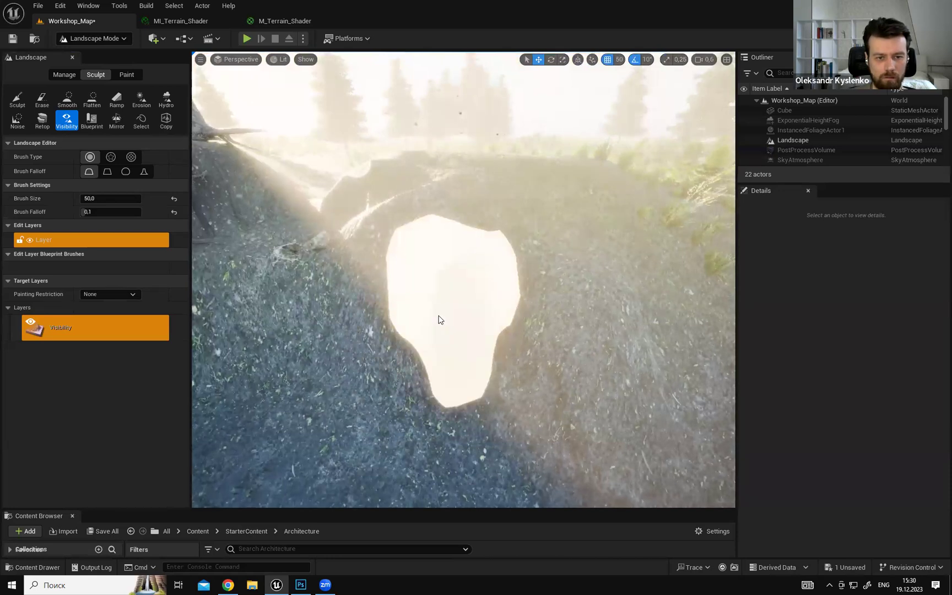
mouse_move(467, 326)
right_down()
mouse_move(435, 341)
mouse_move(466, 325)
mouse_move(485, 386)
mouse_move(504, 375)
mouse_move(512, 325)
mouse_move(495, 385)
mouse_move(485, 374)
mouse_move(631, 391)
right_up()
click(404, 332)
click(486, 336)
right_drag(489, 356, 424, 291)
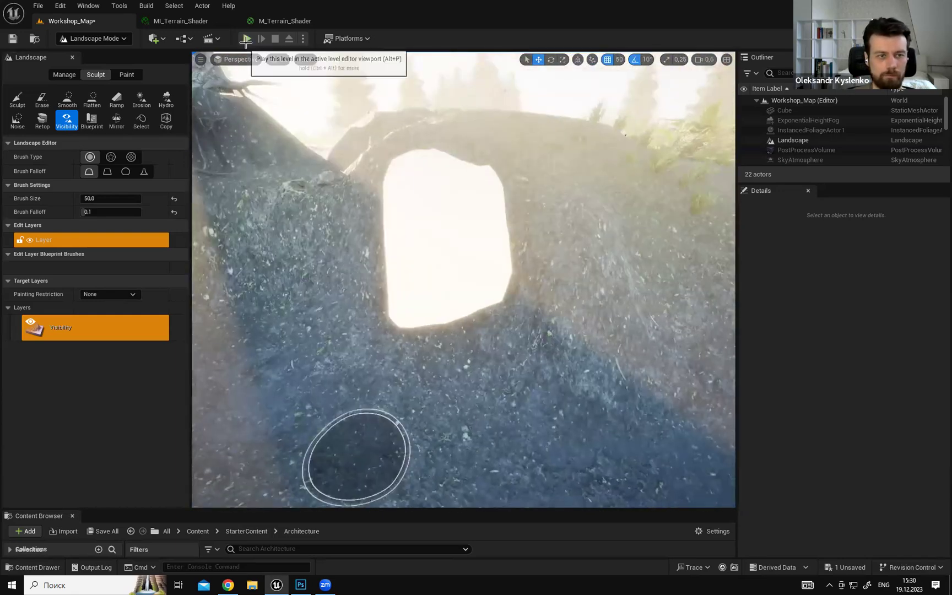
Play-test the level around the hole in the slope and stop the session.
key(alt+p)
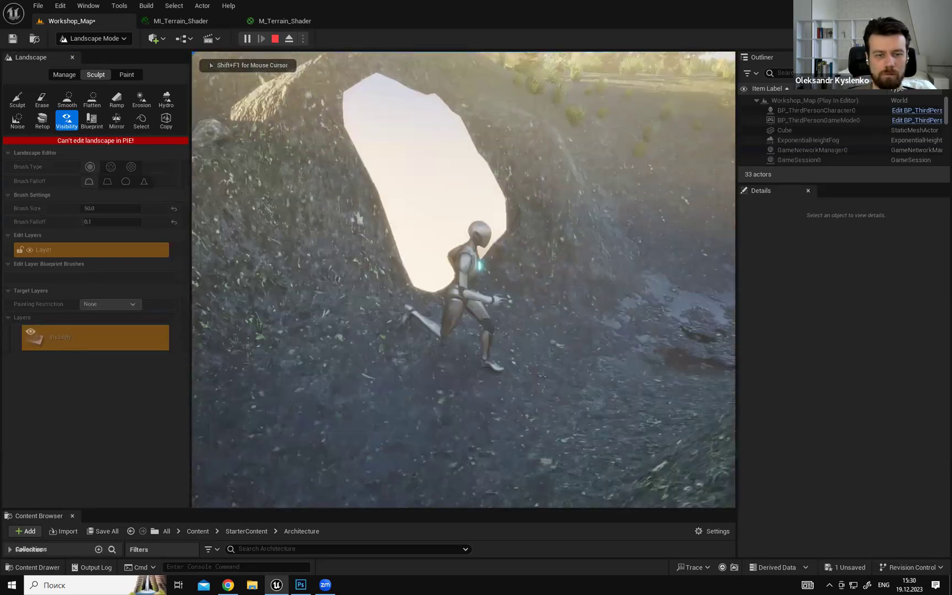
key(Escape)
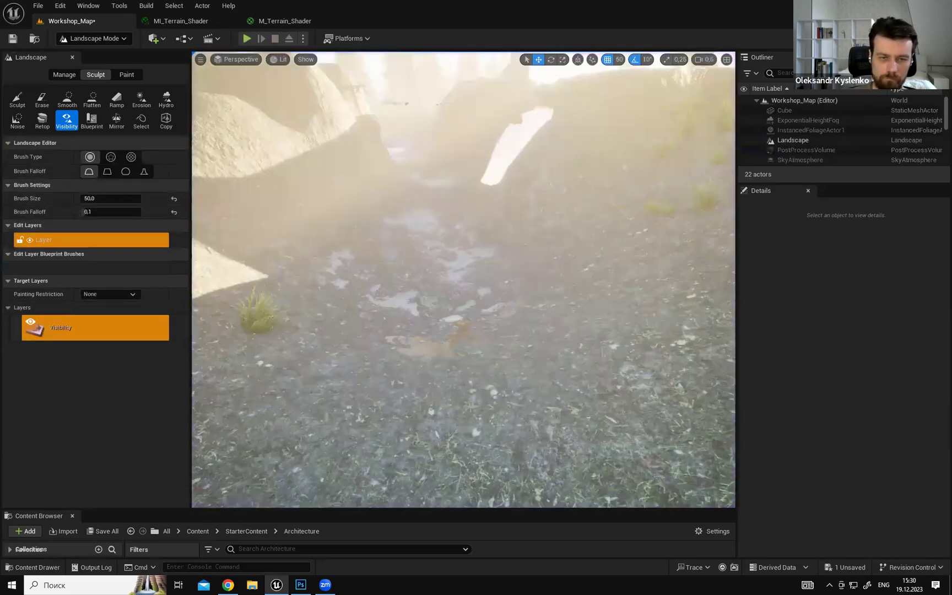
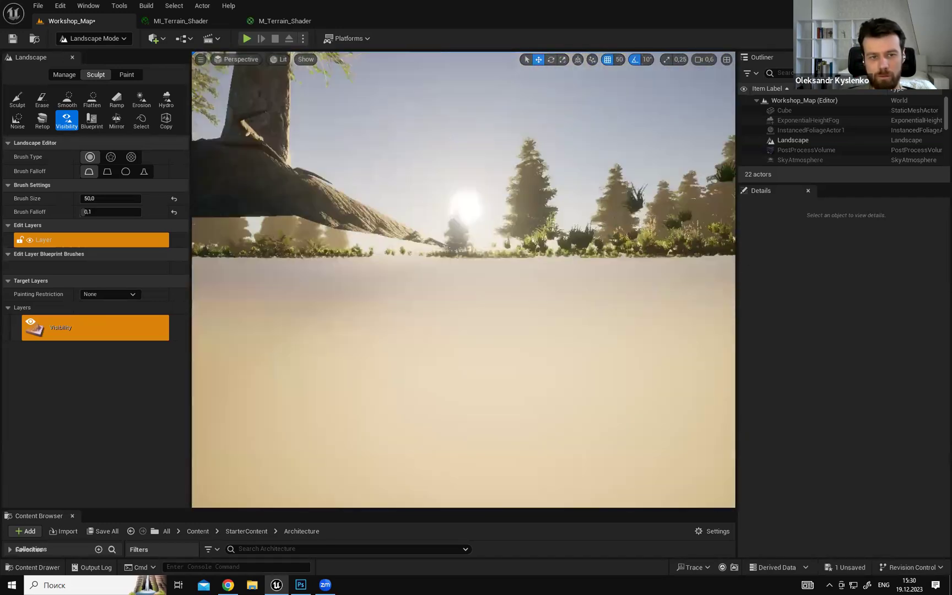
Examine the landscape hole on the grassy hilltop from above and from several angles.
key(s)
right_drag(478, 306, 697, 364)
key(w)
key(w)
key(s)
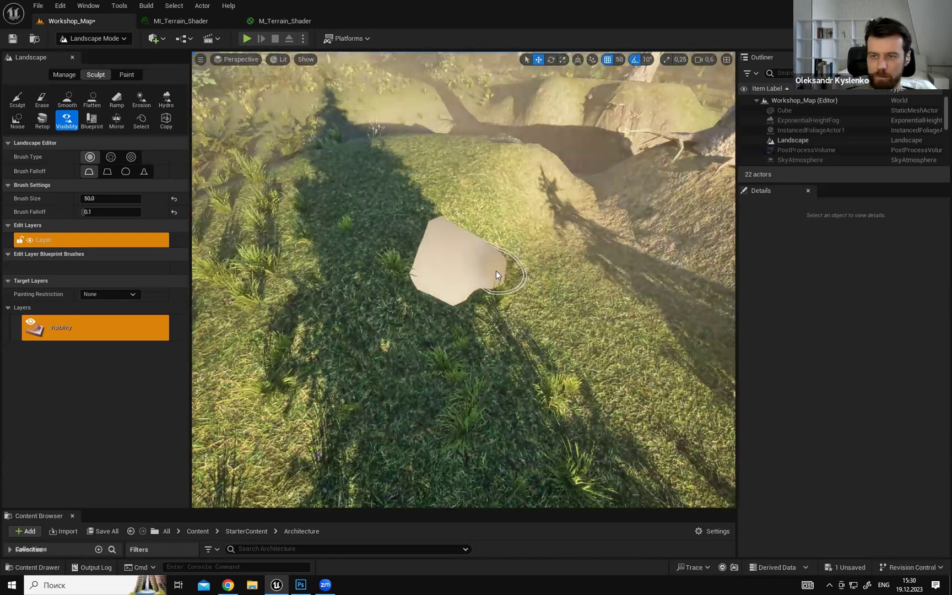
mouse_move(552, 276)
right_down()
mouse_move(548, 248)
mouse_move(515, 250)
right_up()
mouse_move(481, 259)
alt+mouse_down()
mouse_move(488, 243)
mouse_move(480, 251)
alt+mouse_up()
alt+drag(505, 172, 441, 193)
right_drag(478, 200, 503, 201)
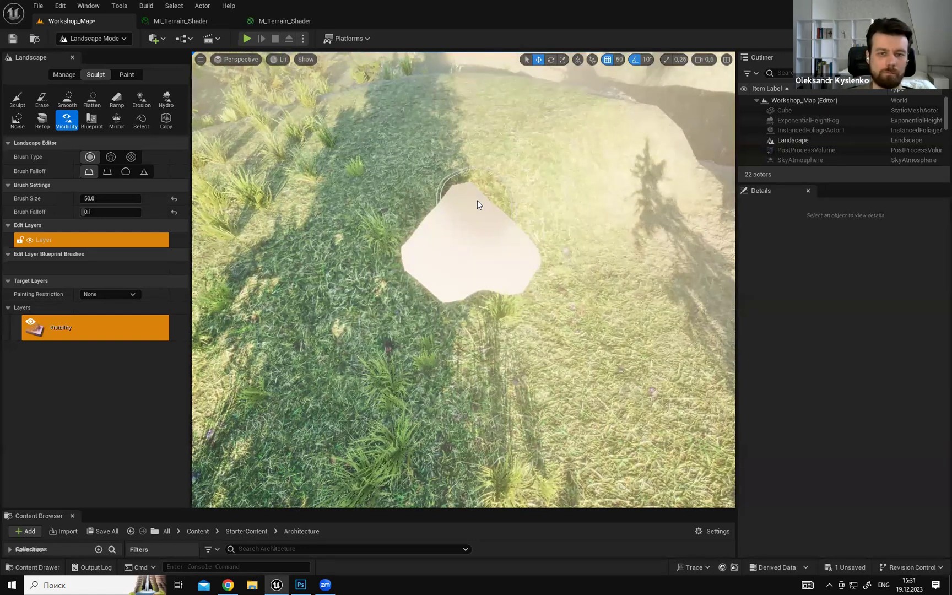
right_drag(478, 200, 490, 201)
mouse_move(505, 255)
right_down()
mouse_move(507, 231)
mouse_move(446, 223)
right_up()
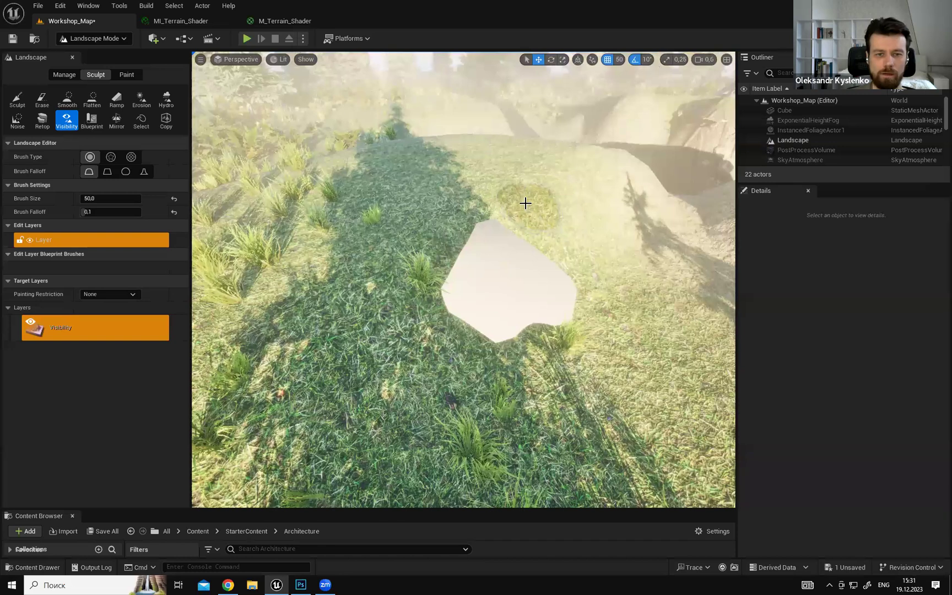
Reshape the landscape hole by cutting more of its edge and filling parts of it back in.
click(529, 203)
right_drag(529, 203, 497, 183)
mouse_move(497, 183)
shift+mouse_down()
mouse_move(516, 198)
mouse_move(505, 213)
mouse_move(410, 253)
mouse_move(444, 282)
mouse_move(489, 292)
shift+mouse_up()
mouse_move(441, 250)
mouse_down()
mouse_move(408, 266)
mouse_move(416, 284)
mouse_move(433, 287)
mouse_up()
right_drag(433, 287, 462, 274)
Switch to Selection mode and enlarge the Content Browser to show the StarterContent Architecture meshes.
click(108, 39)
click(82, 50)
right_drag(389, 223, 358, 221)
right_drag(254, 433, 330, 437)
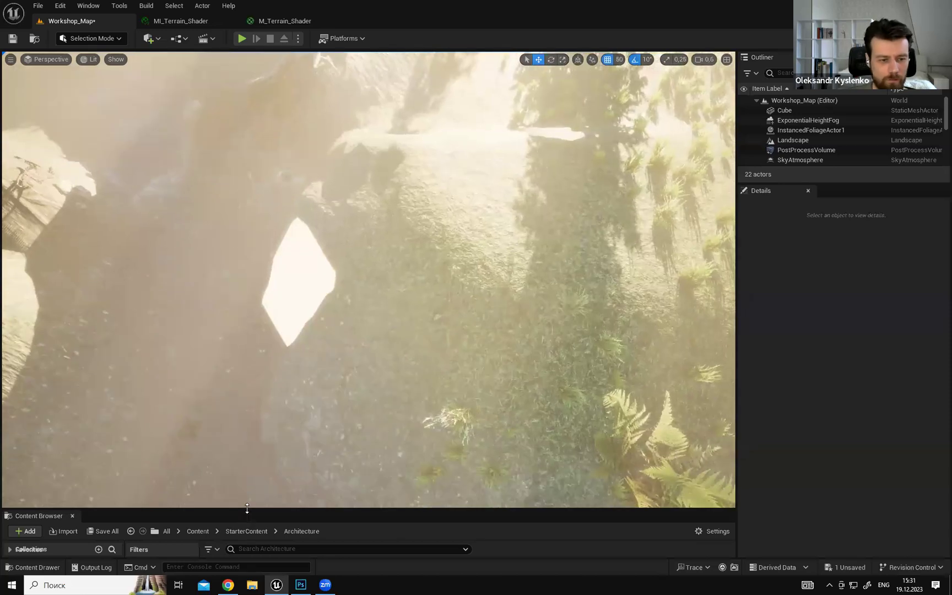
drag(246, 507, 247, 334)
right_drag(308, 275, 353, 337)
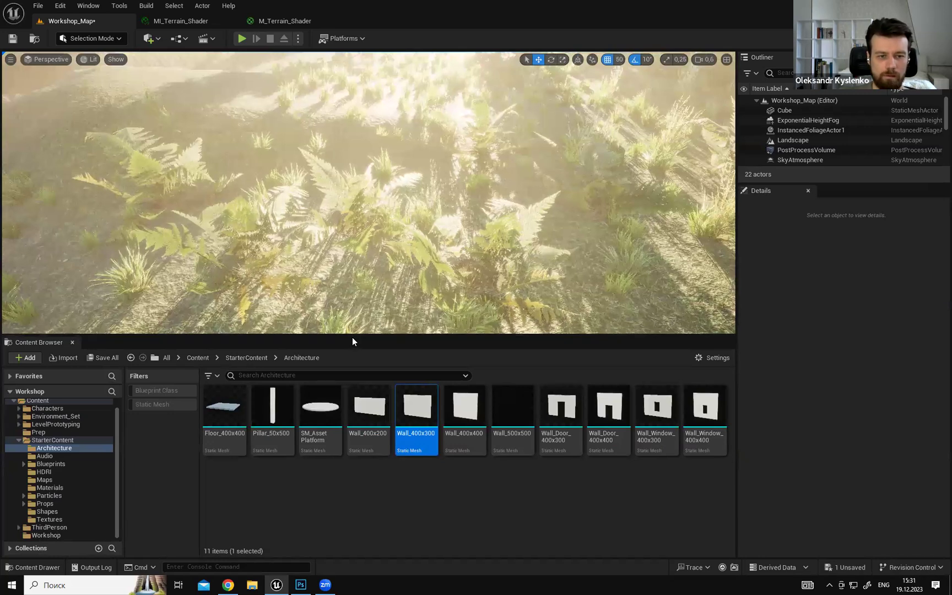
drag(352, 336, 352, 414)
mouse_move(352, 308)
right_down()
mouse_move(298, 311)
mouse_move(352, 309)
right_up()
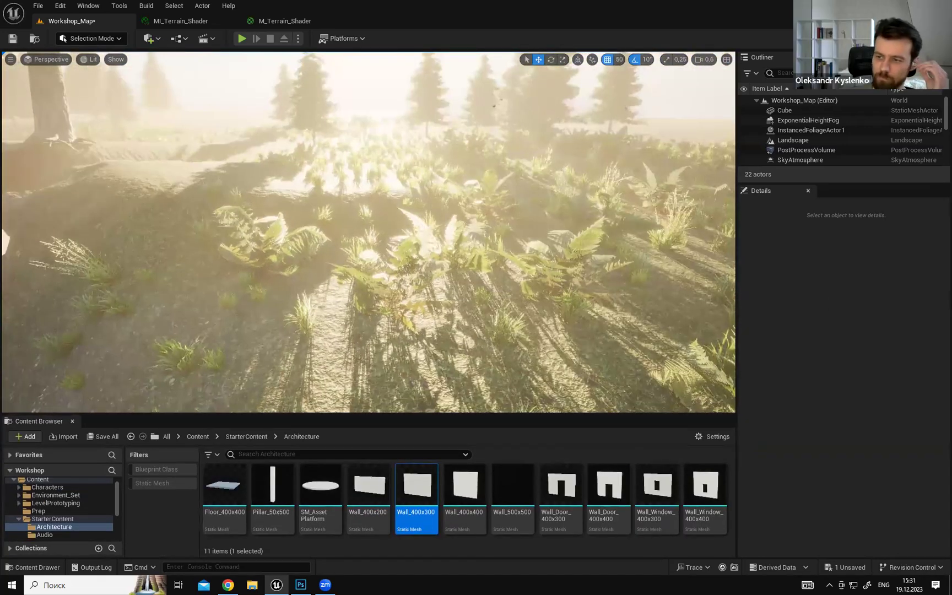
right_drag(591, 269, 535, 429)
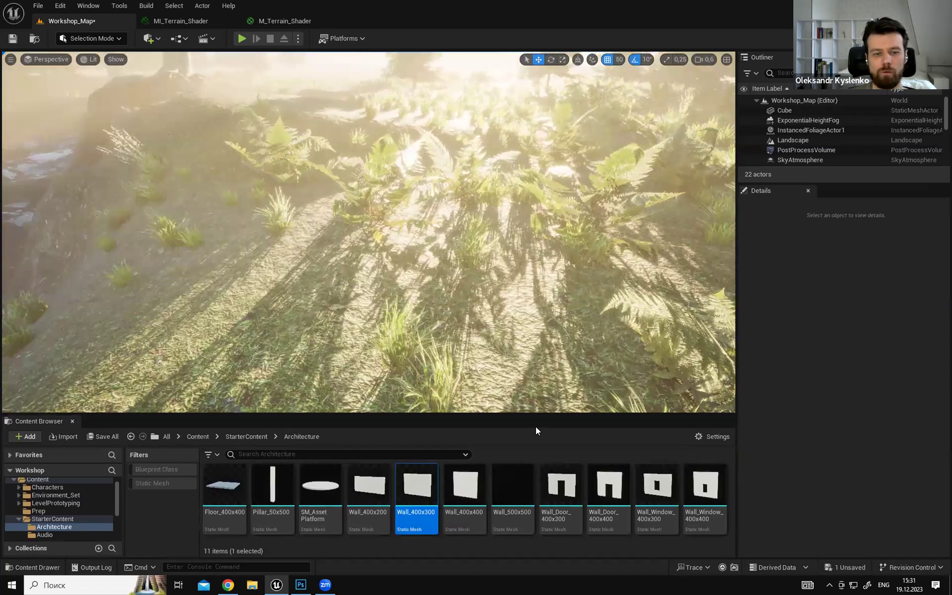
mouse_move(488, 414)
mouse_down()
mouse_move(495, 444)
mouse_move(495, 416)
mouse_up()
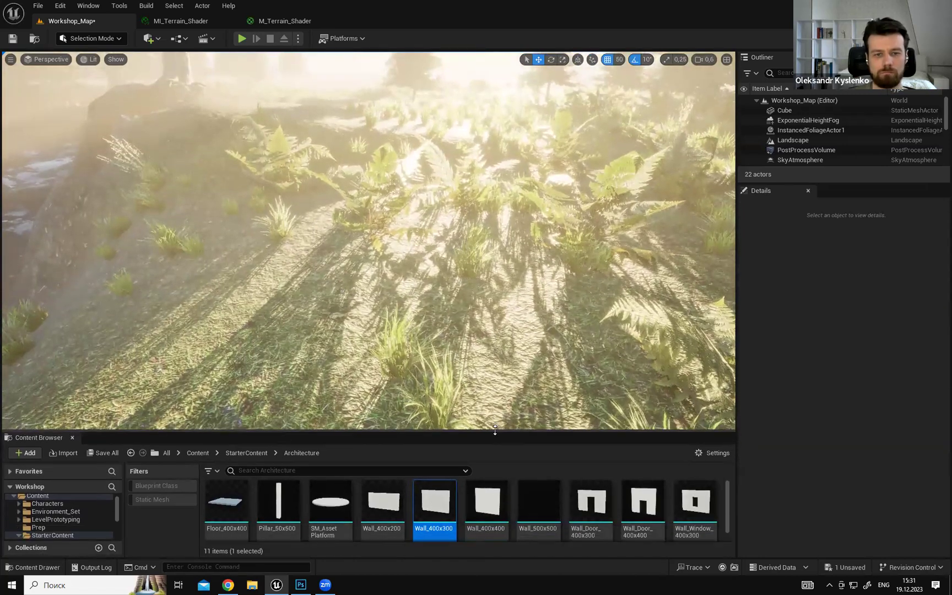
right_drag(558, 258, 558, 257)
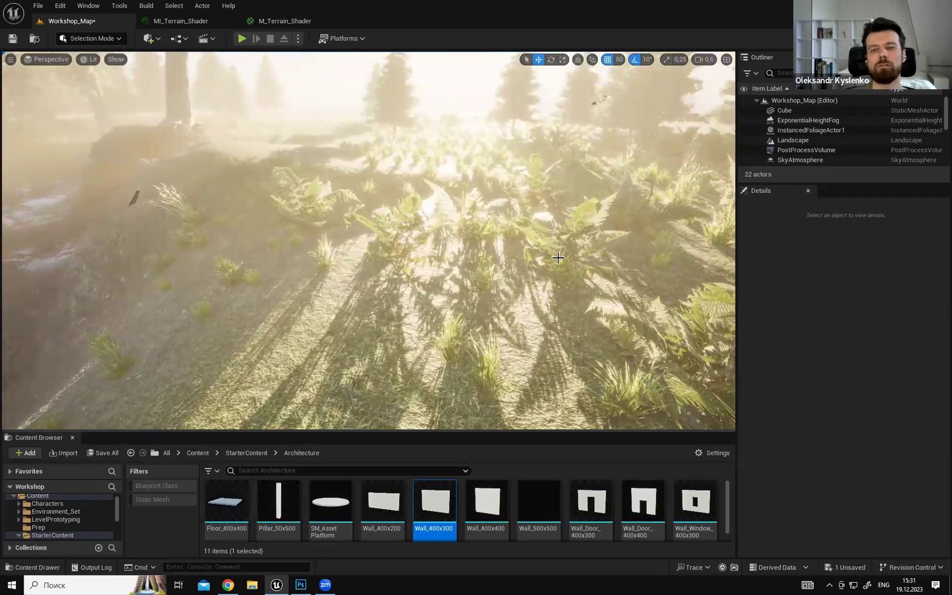
right_drag(558, 257, 558, 276)
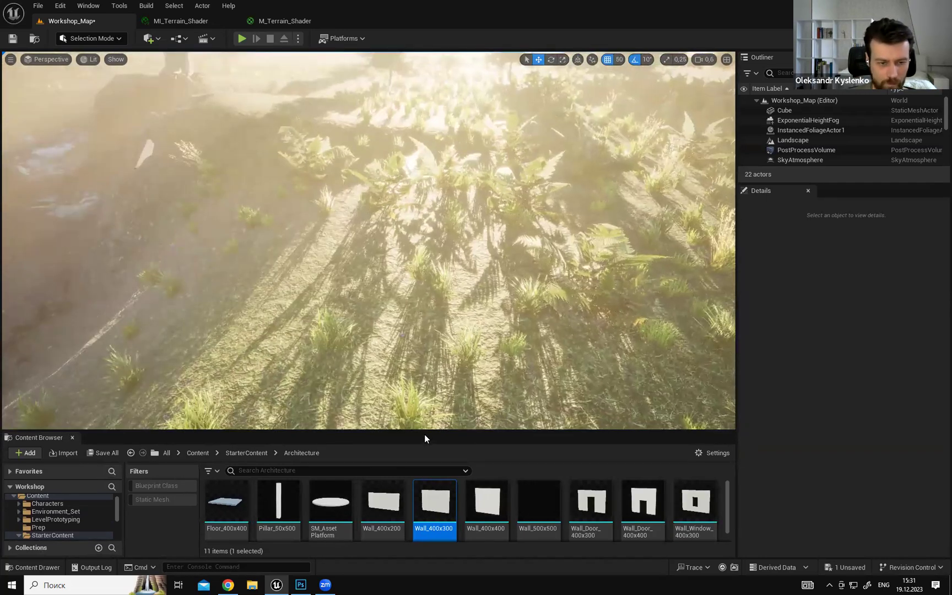
Enlarge the Content Browser and place the Floor_400x400 mesh on the ground among the ferns.
drag(424, 431, 431, 346)
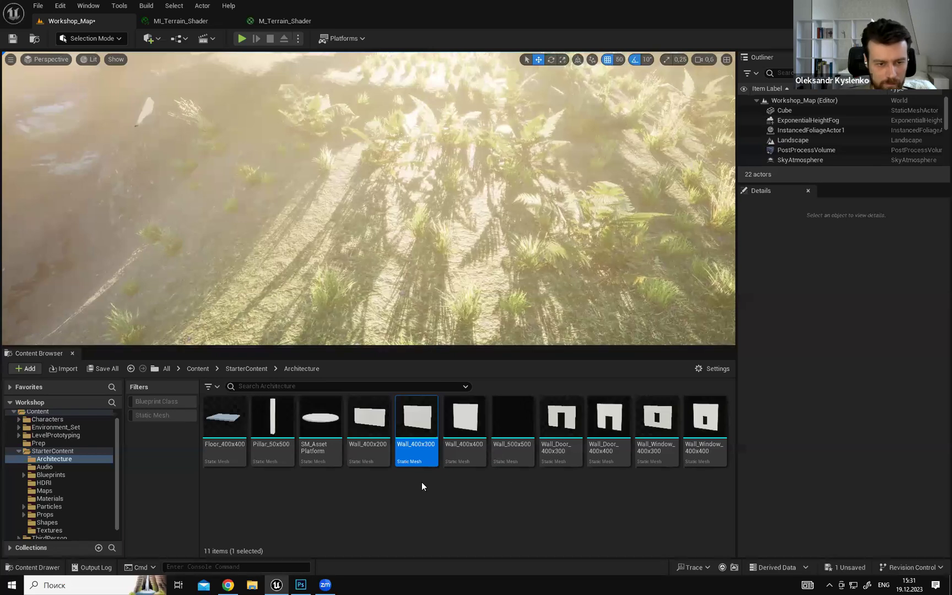
drag(224, 420, 456, 223)
right_drag(456, 223, 417, 156)
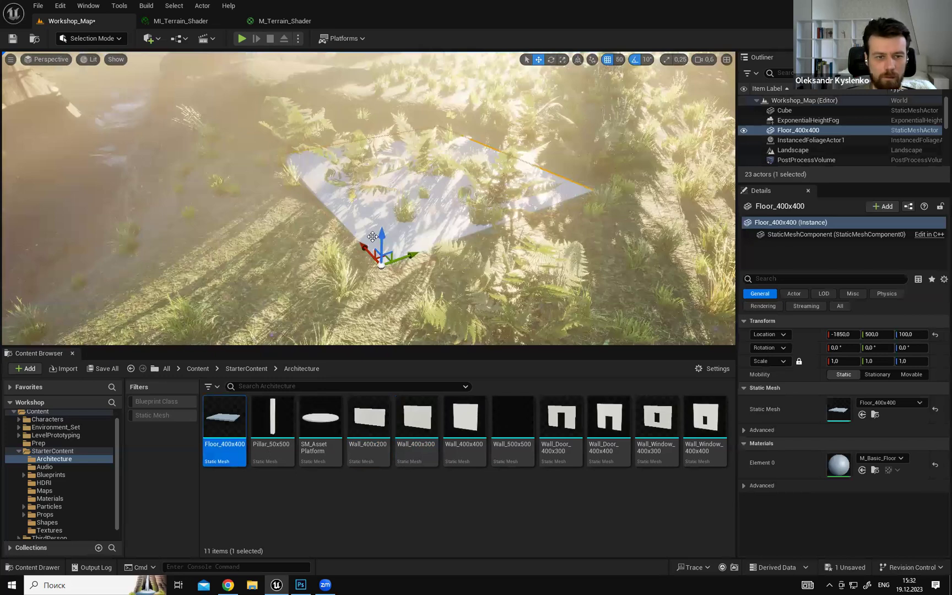
With grid snapping off, raise the floor slab to about Z 156 and shift it to about Y 792.
drag(379, 225, 379, 196)
click(607, 60)
right_drag(379, 195, 336, 182)
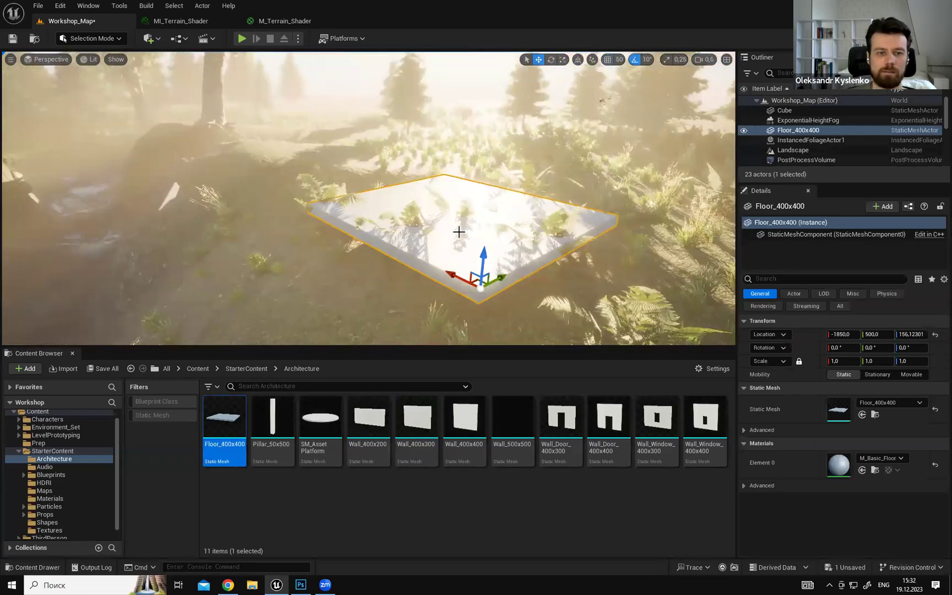
right_drag(459, 231, 513, 204)
right_drag(380, 174, 364, 226)
right_drag(503, 231, 478, 272)
drag(440, 318, 653, 244)
right_drag(654, 243, 672, 247)
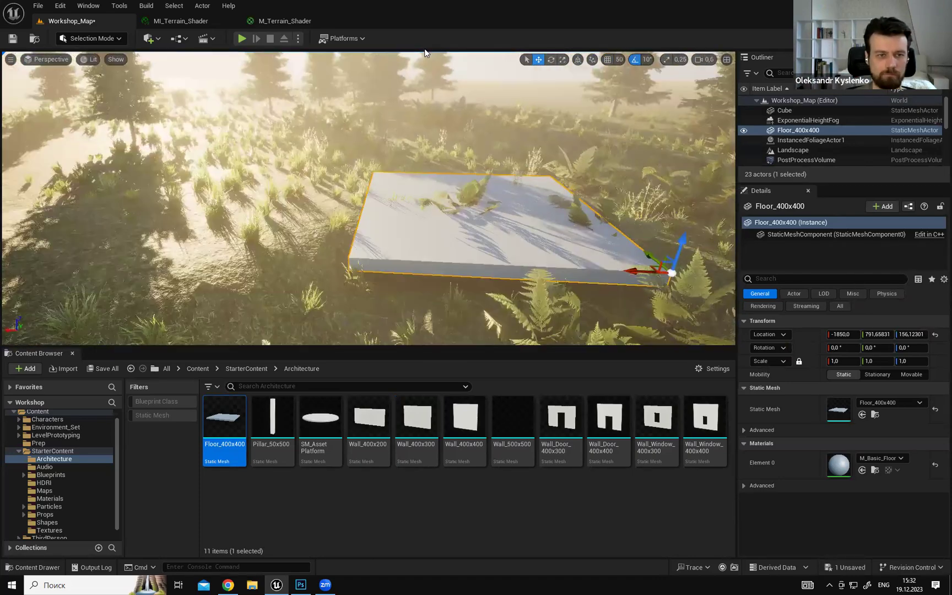
Play the level full screen and run the character over the single floor slab to examine its size and height, and stop.
key(alt+p)
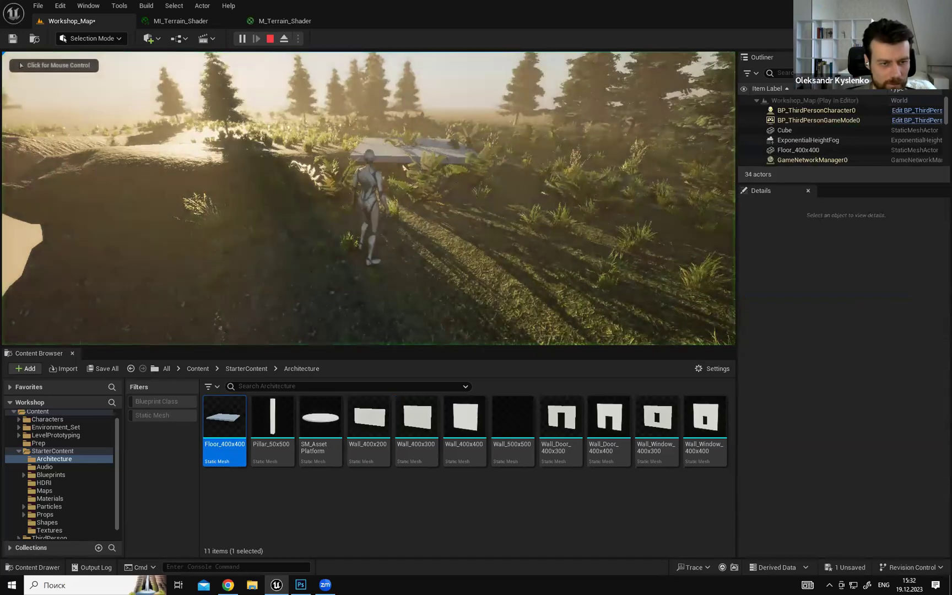
key(w)
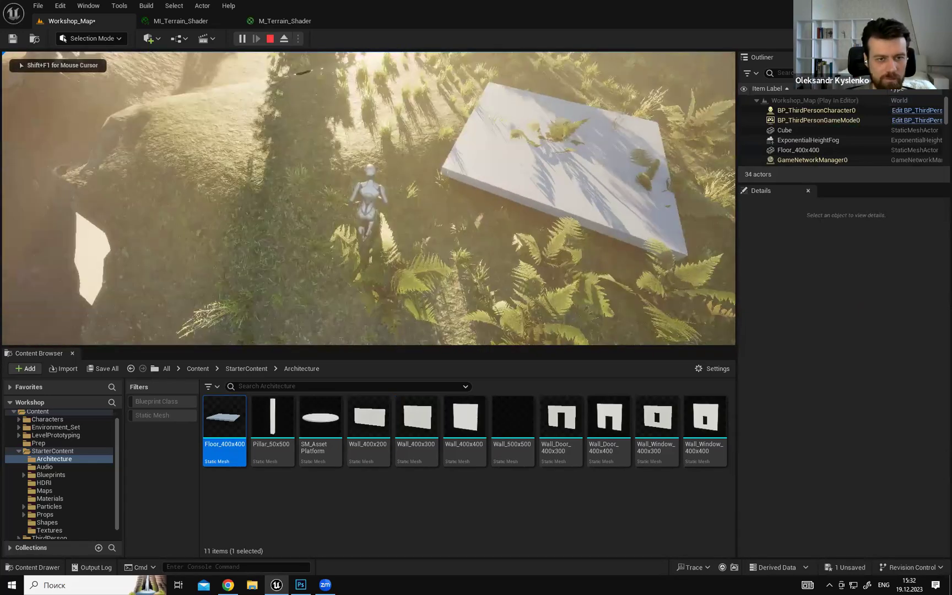
key(shift+F1)
click(608, 230)
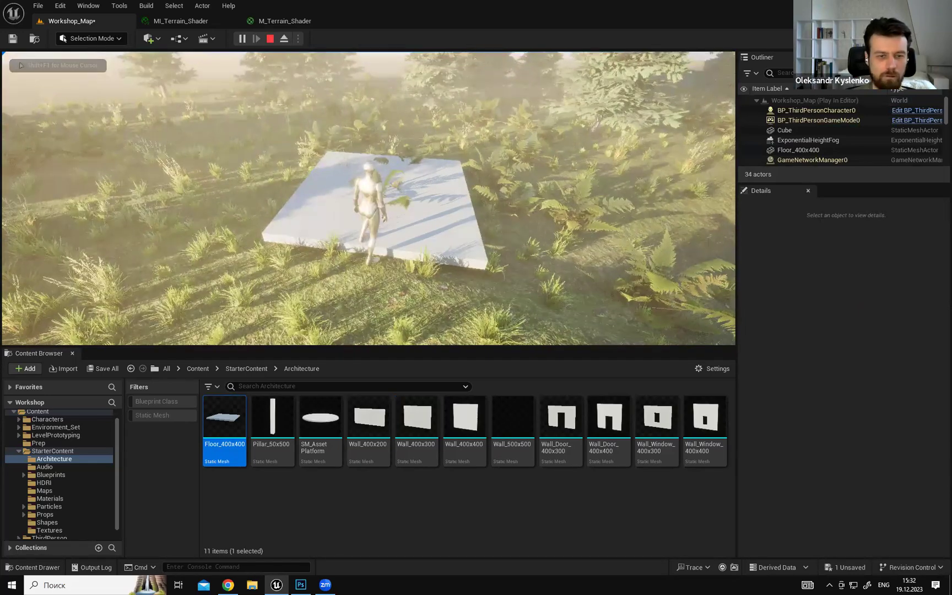
key(F11)
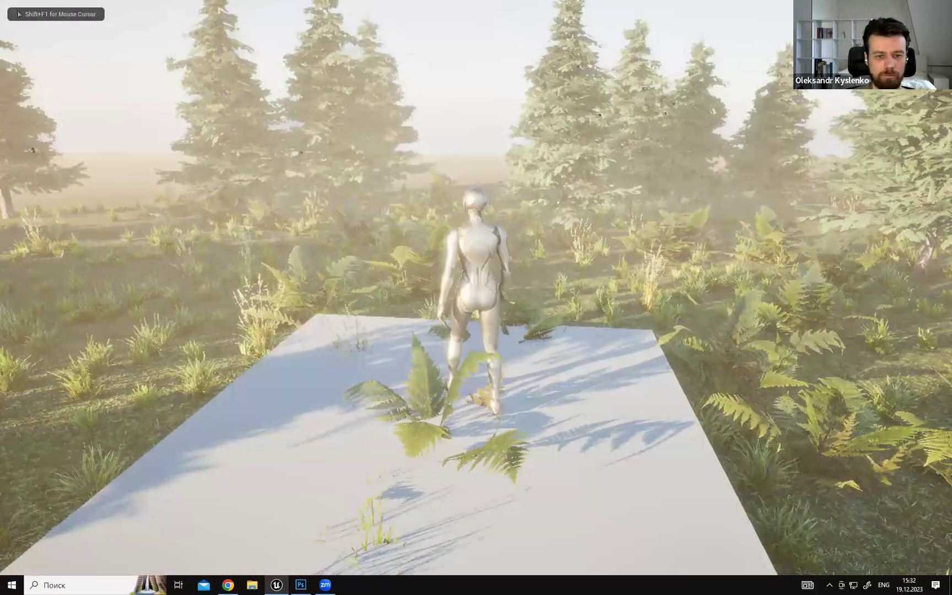
key(a)
key(w)
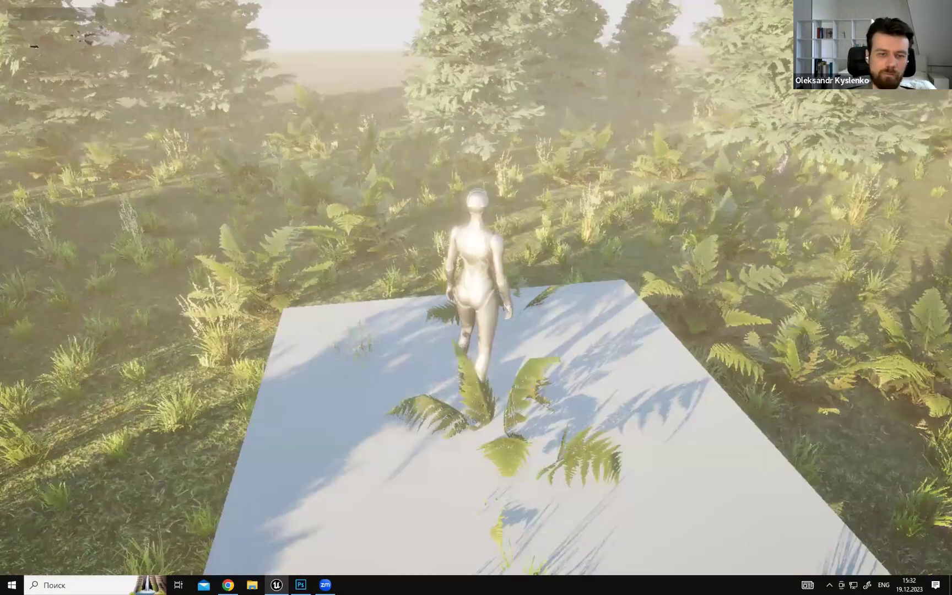
key(s)
key(w)
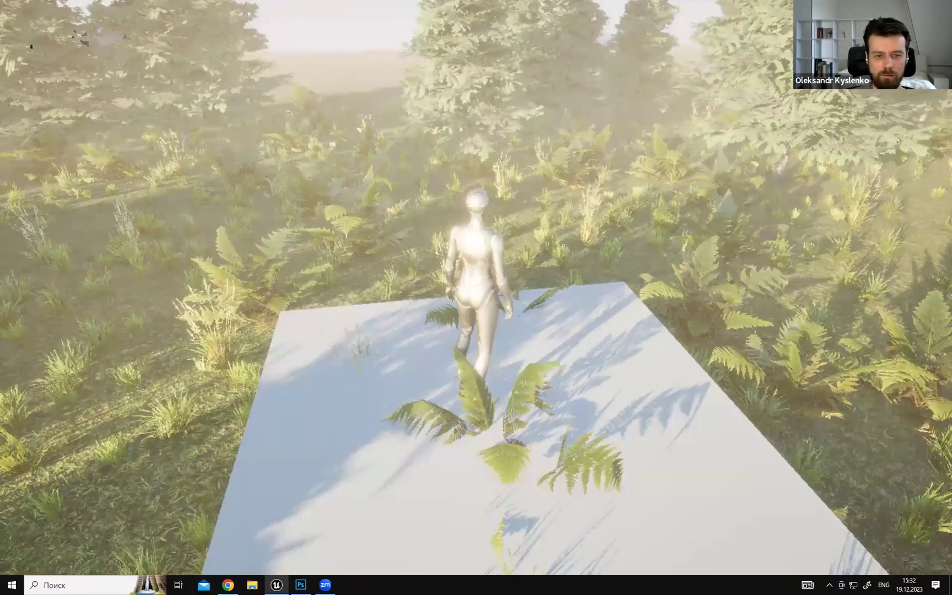
key(s)
key(w)
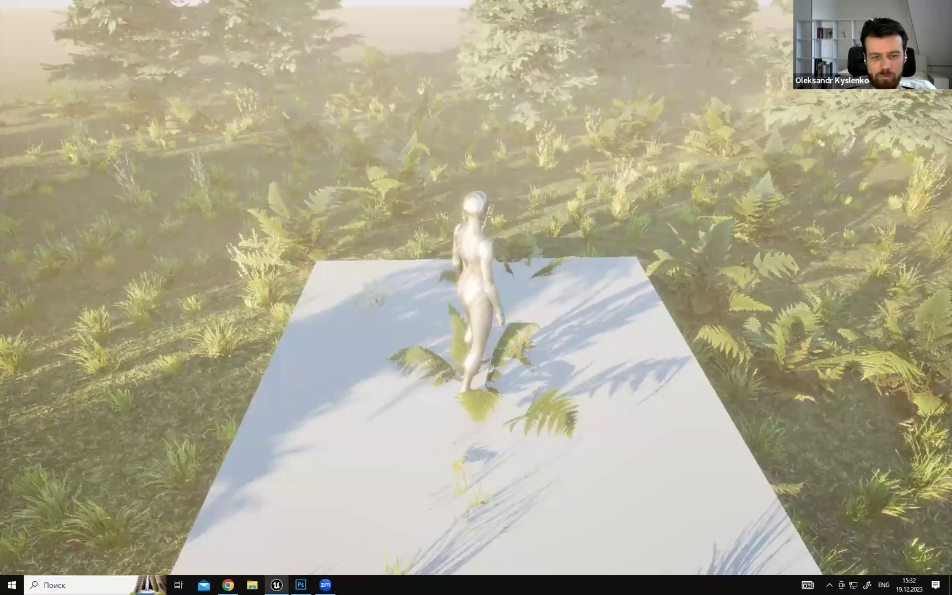
key(s)
key(a)
key(s)
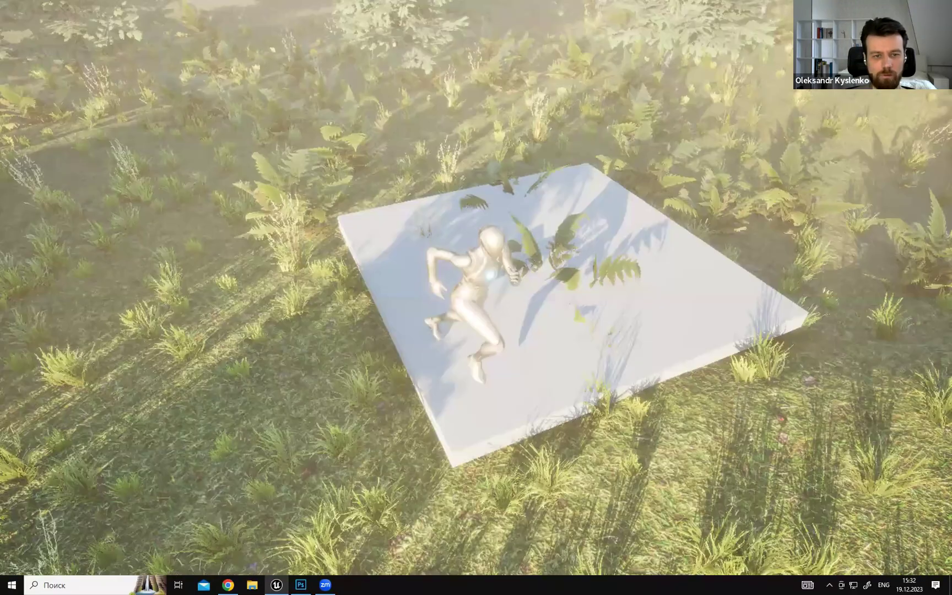
key(w)
key(a)
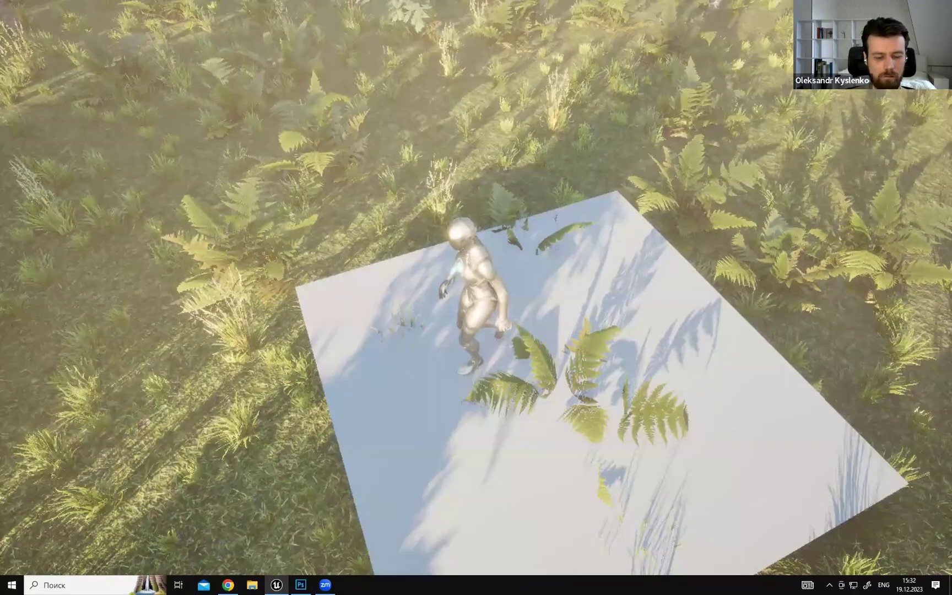
key(s)
key(F11)
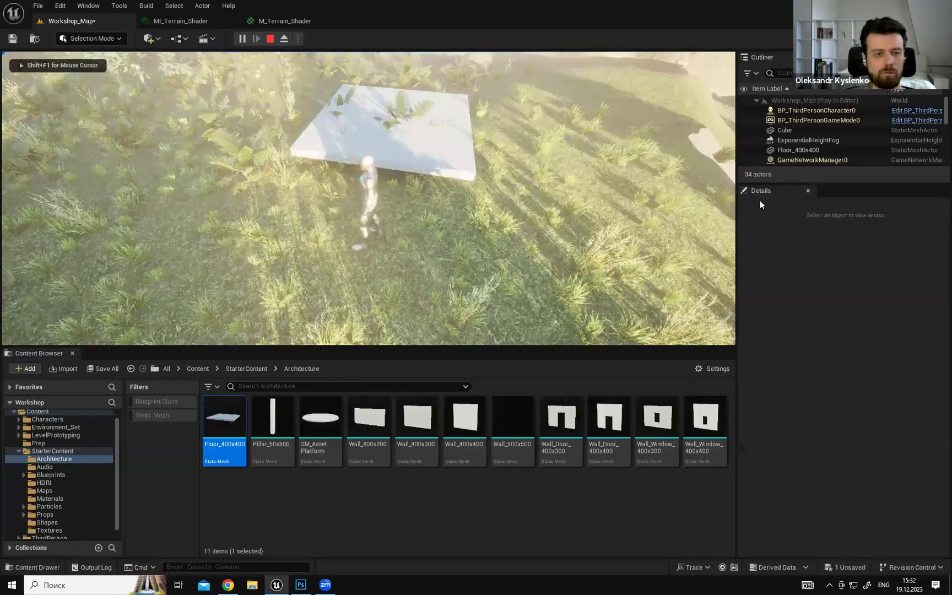
key(Escape)
Select the floor slab and move it along X to about -2250.
click(506, 221)
right_drag(505, 220, 506, 221)
click(505, 221)
right_drag(446, 264, 445, 263)
drag(446, 264, 286, 246)
right_drag(286, 246, 286, 246)
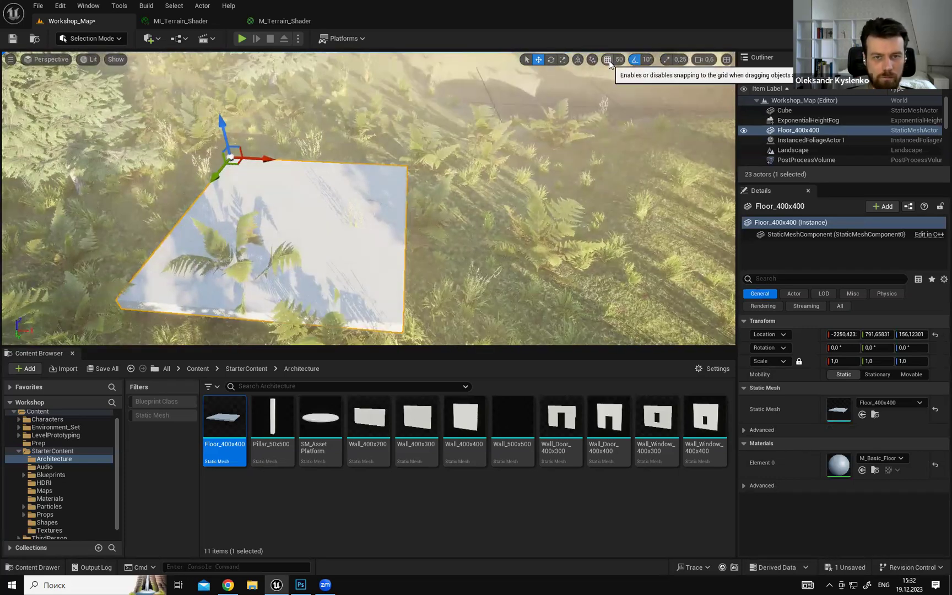
Turn on grid snapping at 50 and snap the floor slab's origin to the grid.
click(607, 60)
right_drag(435, 191, 442, 223)
right_click(339, 193)
mouse_move(378, 347)
right_click(442, 223)
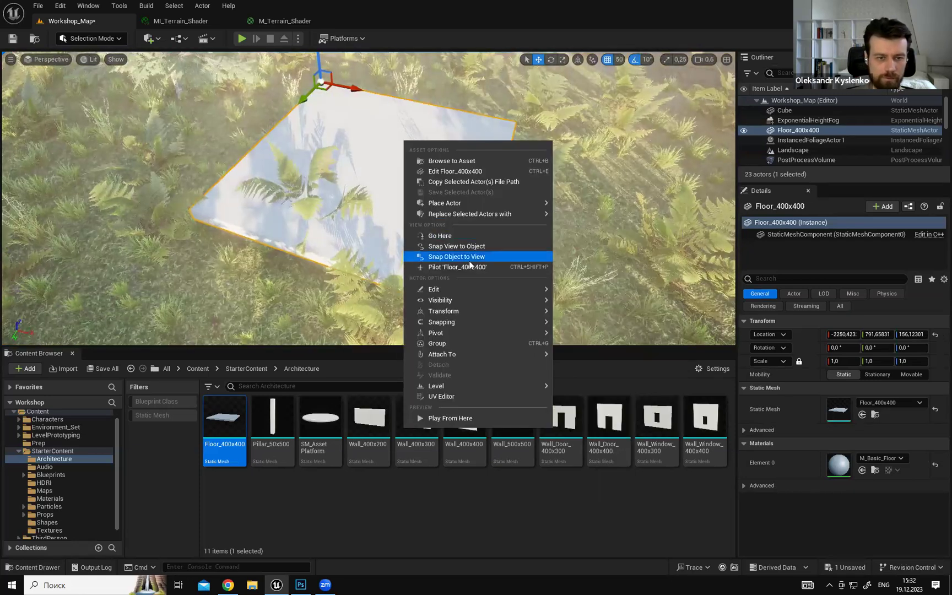
mouse_move(445, 325)
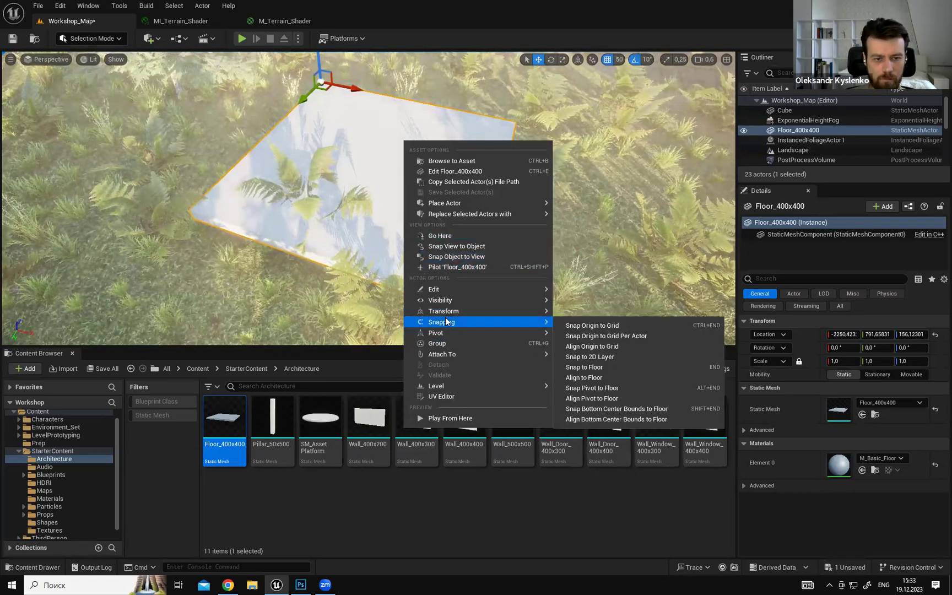
click(605, 322)
Duplicate the floor slab along X so the copy sits edge to edge with the original.
right_drag(418, 231, 457, 212)
mouse_move(226, 434)
mouse_down()
mouse_move(361, 305)
mouse_move(220, 422)
mouse_up()
click(371, 263)
right_drag(353, 123, 344, 148)
alt+drag(296, 91, 462, 110)
right_drag(308, 188, 483, 192)
key(Escape)
right_drag(353, 132, 270, 140)
Play the level full screen and run and jump across the two joined floor slabs to judge their proportions, and stop.
key(alt+p)
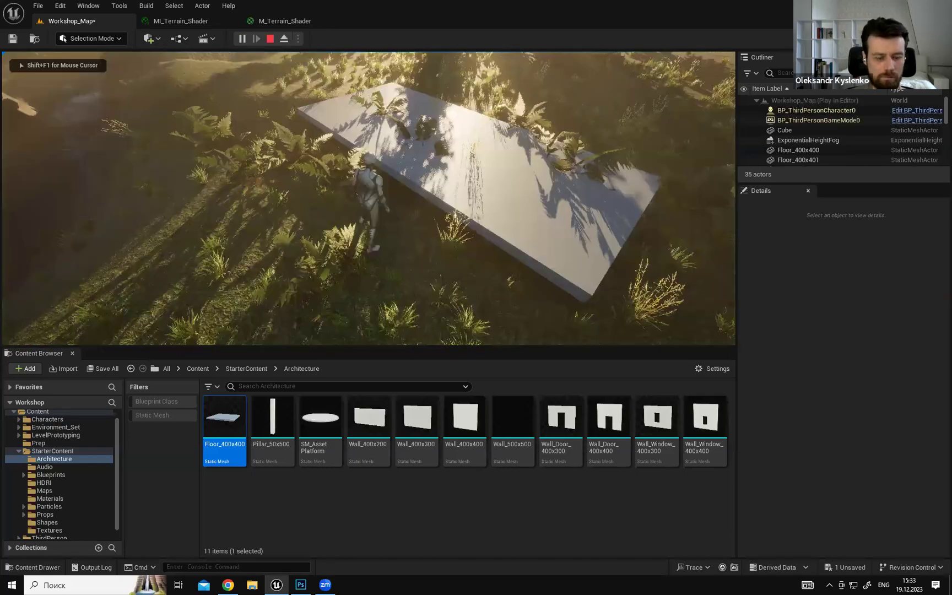
key(F11)
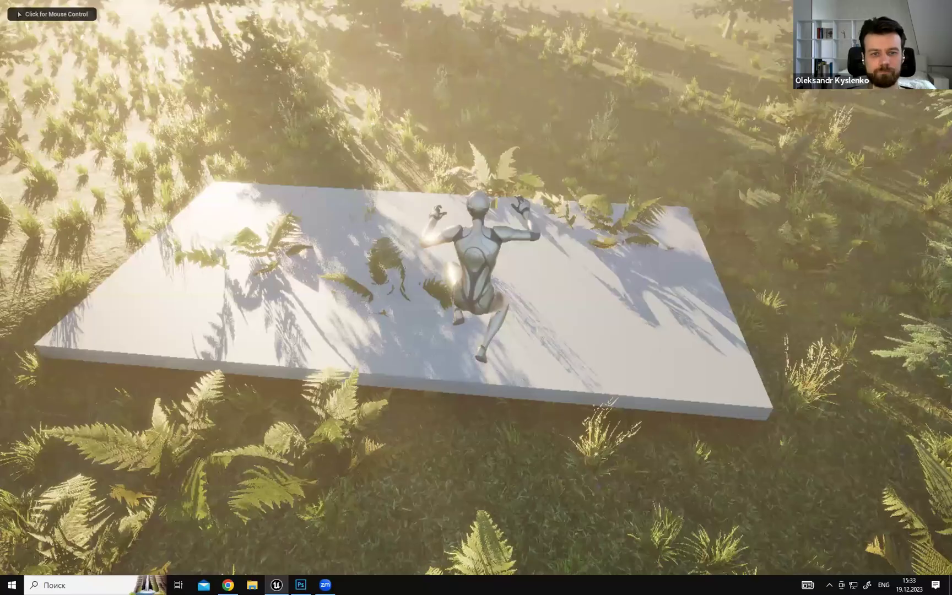
click(475, 287)
key(d)
key(w)
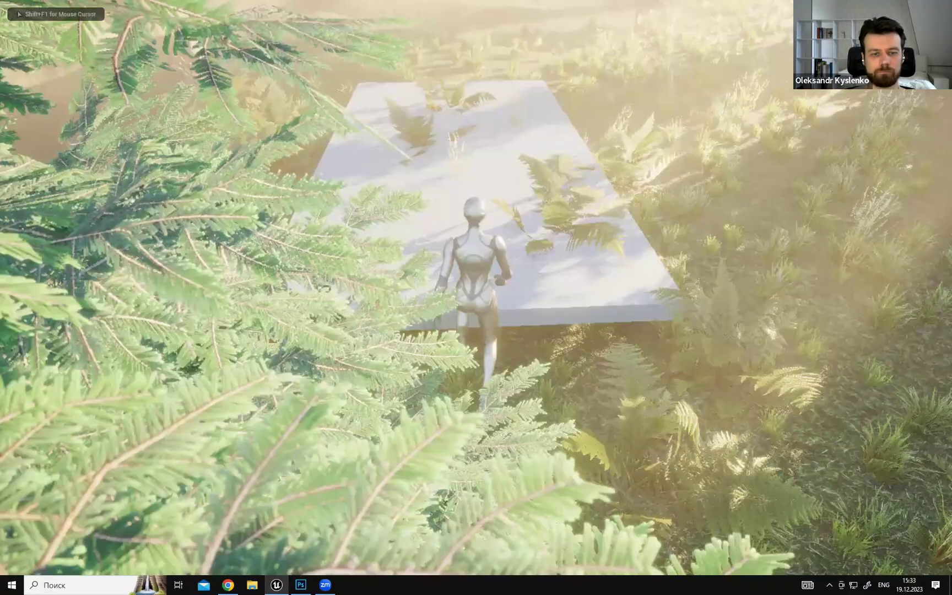
key(space)
key(w)
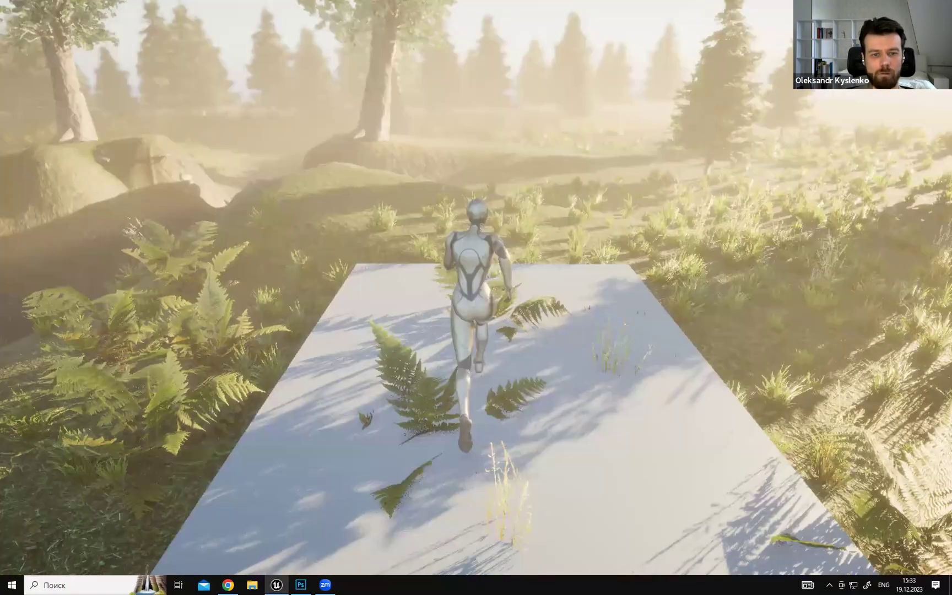
key(d)
key(w)
key(d)
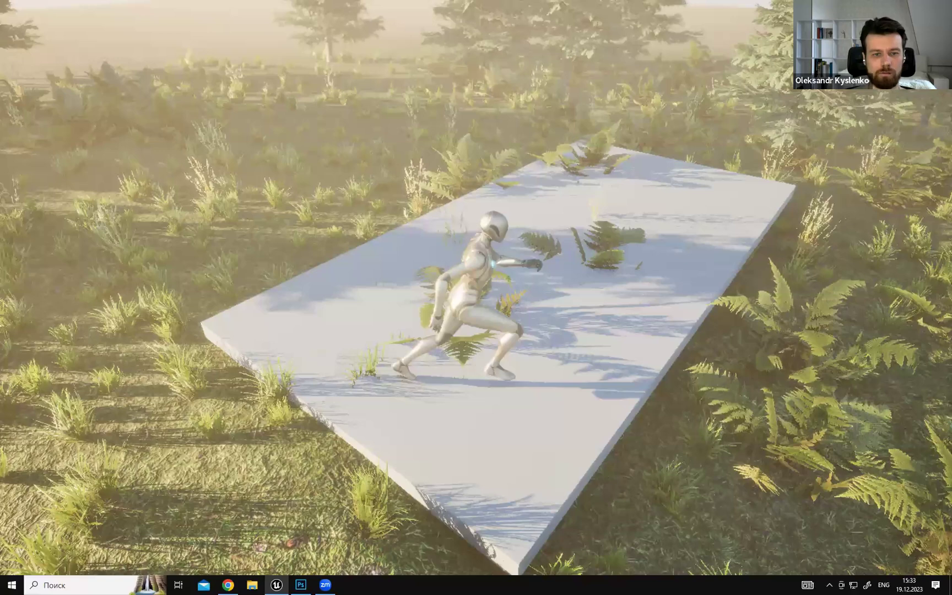
key(w)
key(s)
key(w)
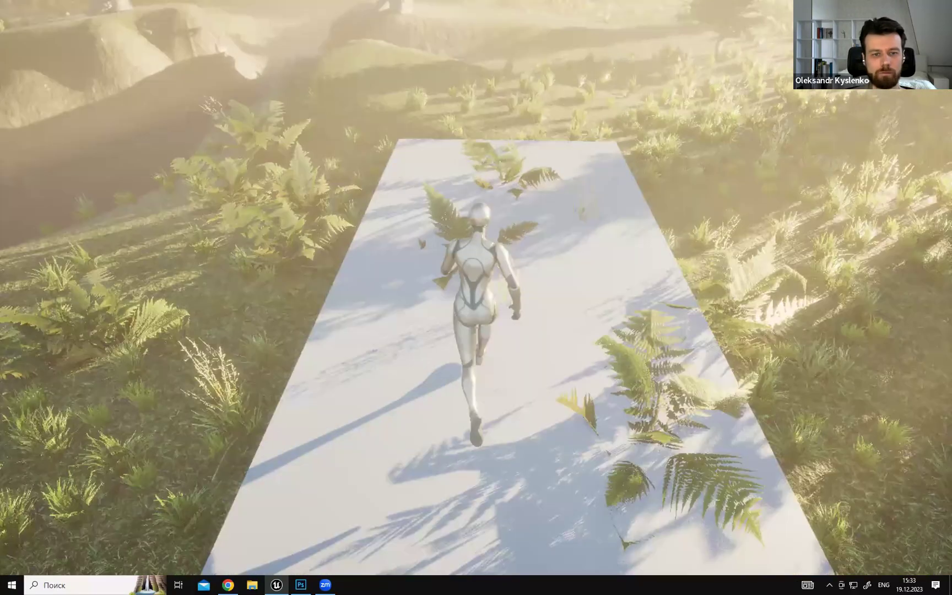
key(d)
key(s)
key(a)
key(Escape)
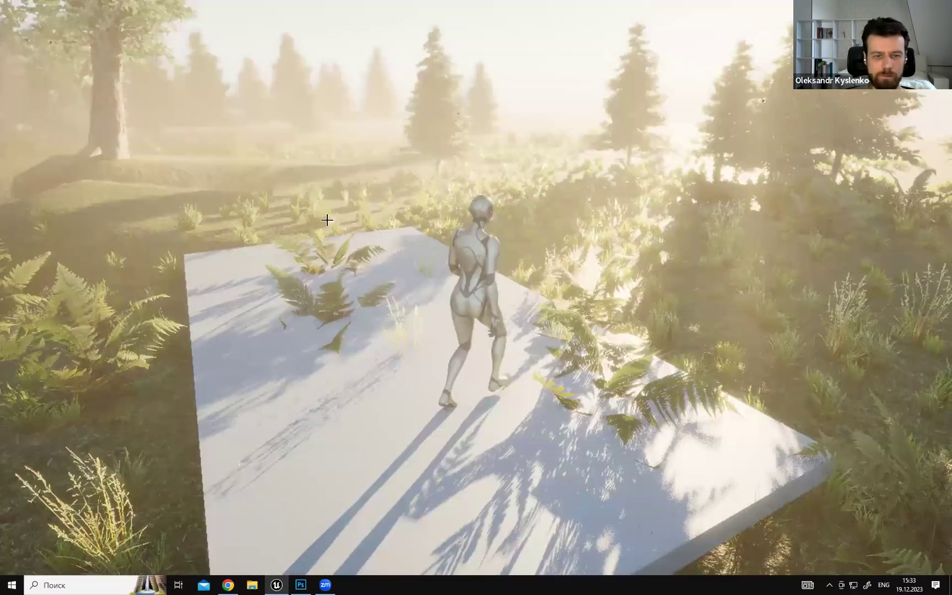
key(Escape)
Leave the full-screen view, select both floor slabs and set their Y scale to 1.5 with proportional scaling unlocked.
right_drag(435, 300, 501, 134)
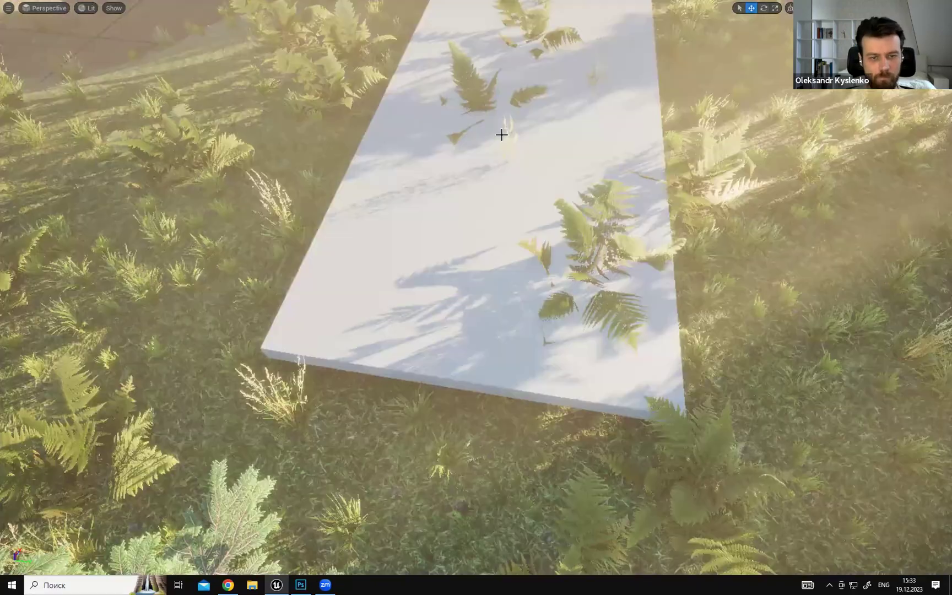
key(F11)
key(g)
click(454, 72)
right_drag(373, 300, 394, 316)
ctrl+click(372, 275)
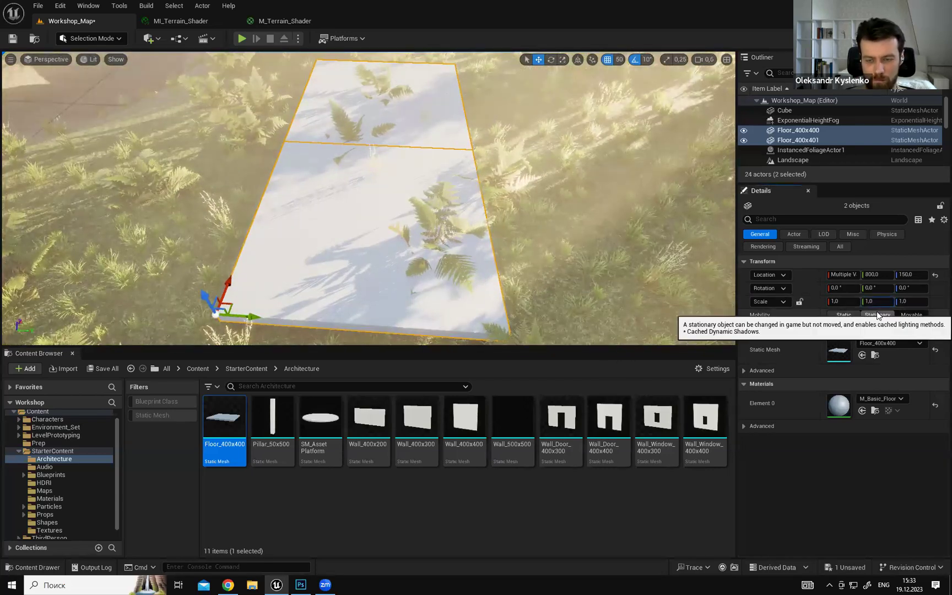
text(1,5)
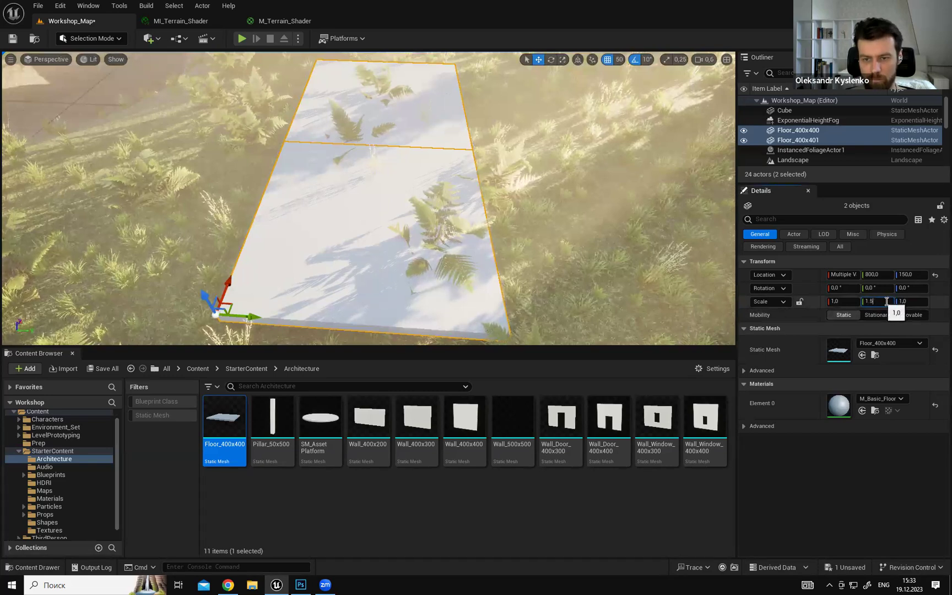
key(Return)
mouse_move(534, 253)
right_down()
mouse_move(539, 215)
mouse_move(538, 236)
right_up()
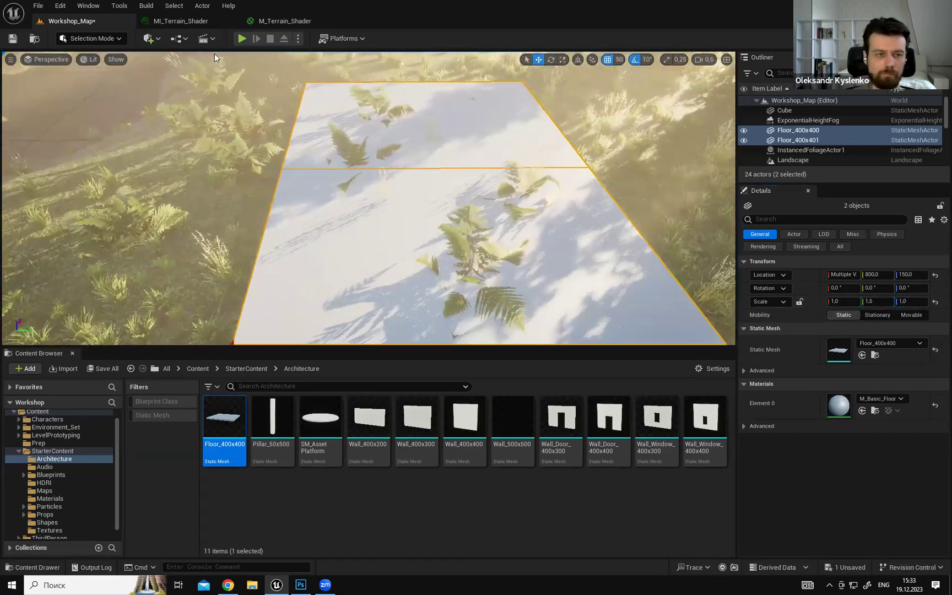
Play the level full screen, walk and jump around the widened floor to judge its size, then stop and leave the full-screen view.
click(242, 38)
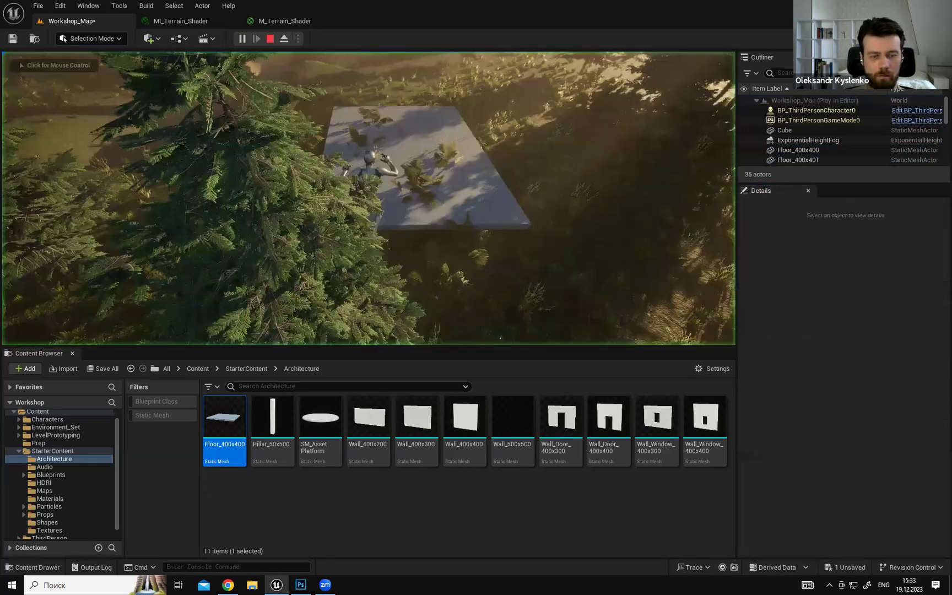
click(412, 196)
key(F11)
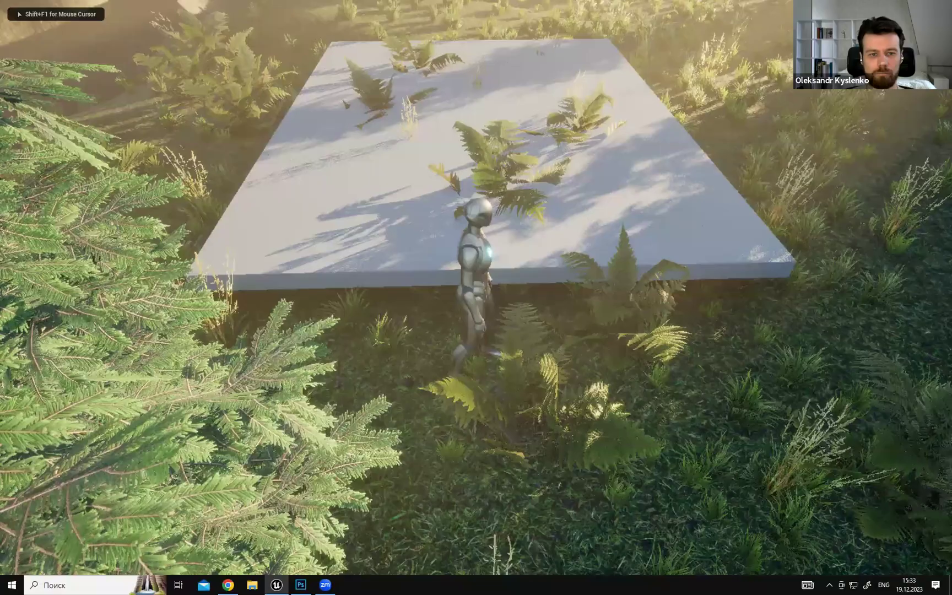
key(w)
key(space)
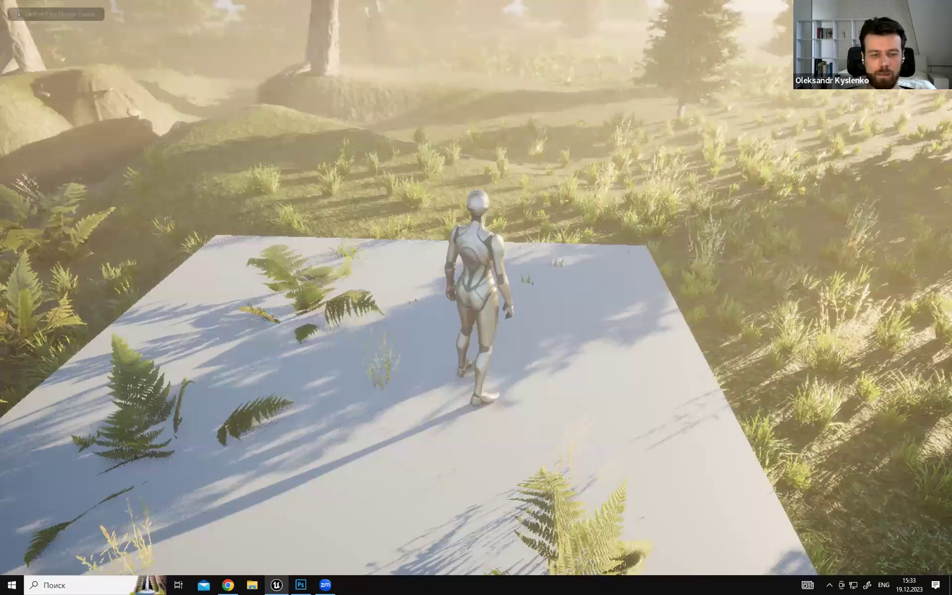
key(a)
key(w)
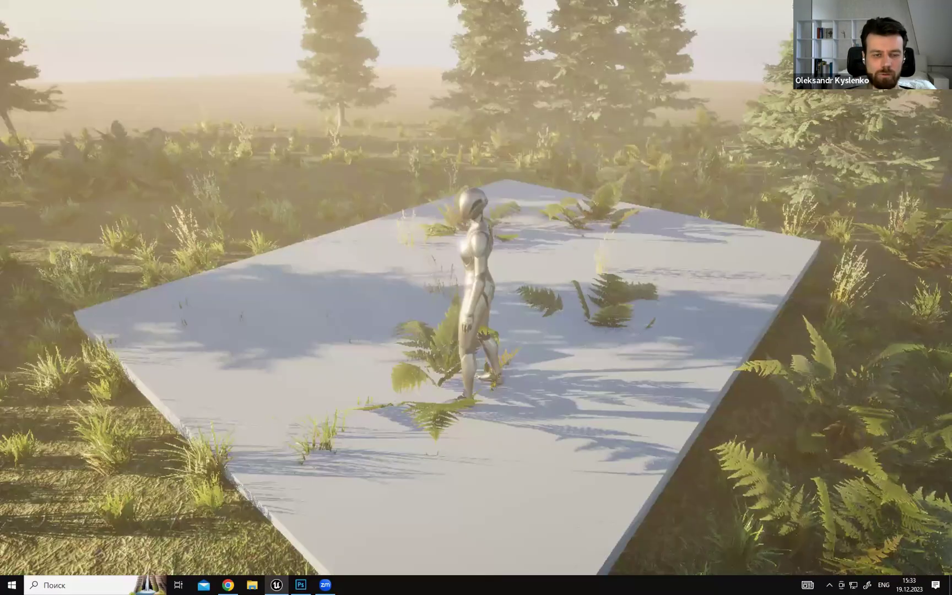
key(w)
key(d)
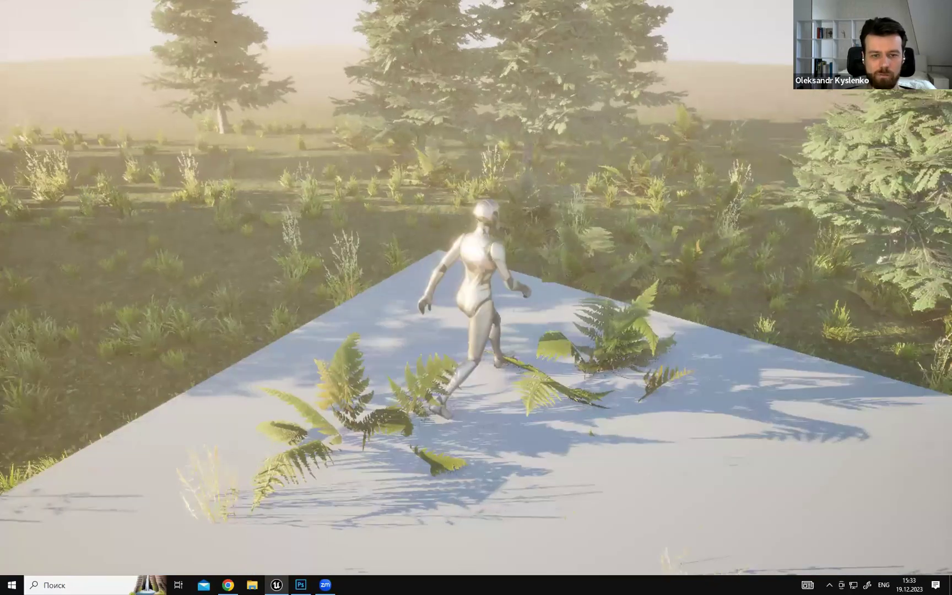
key(w)
key(space)
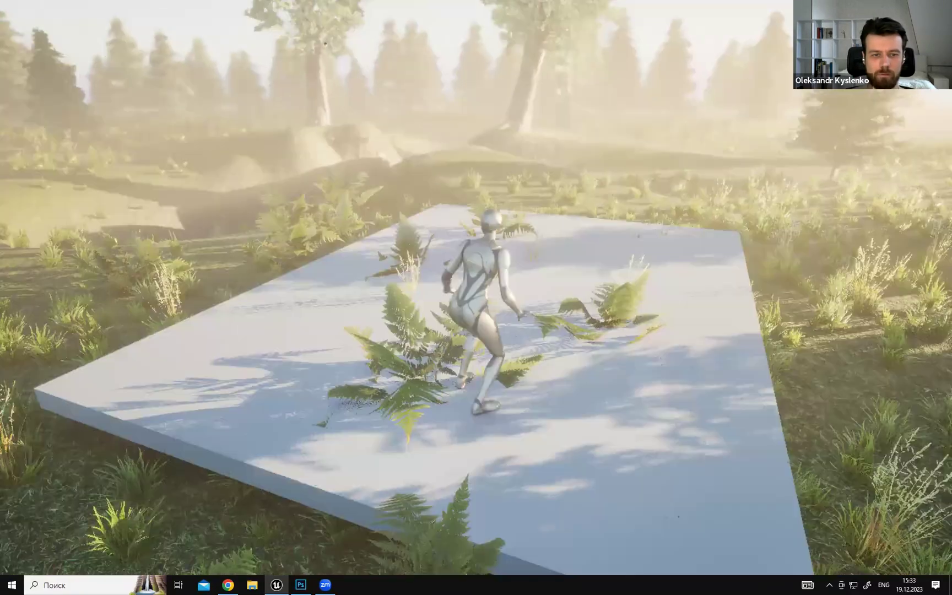
key(w)
key(space)
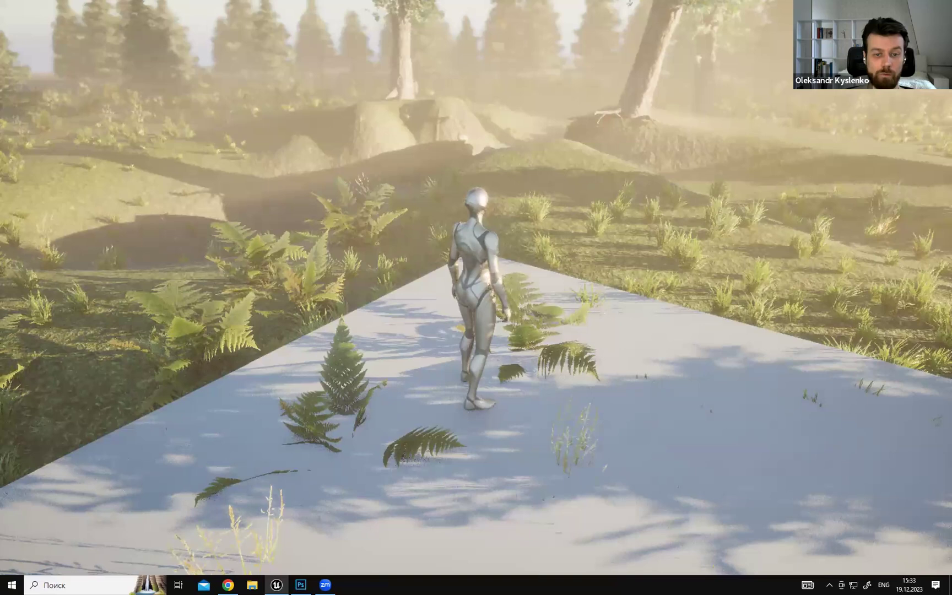
key(d)
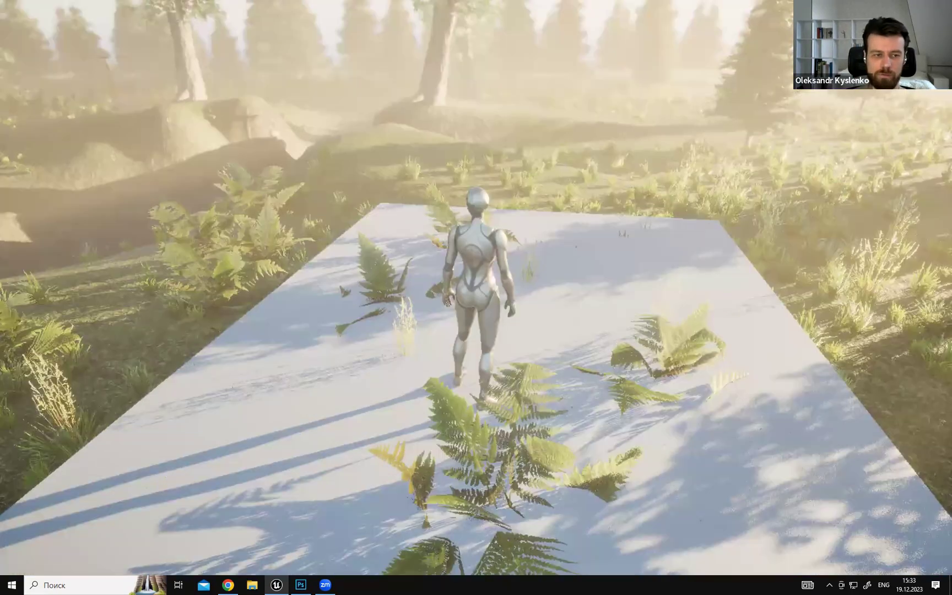
key(w)
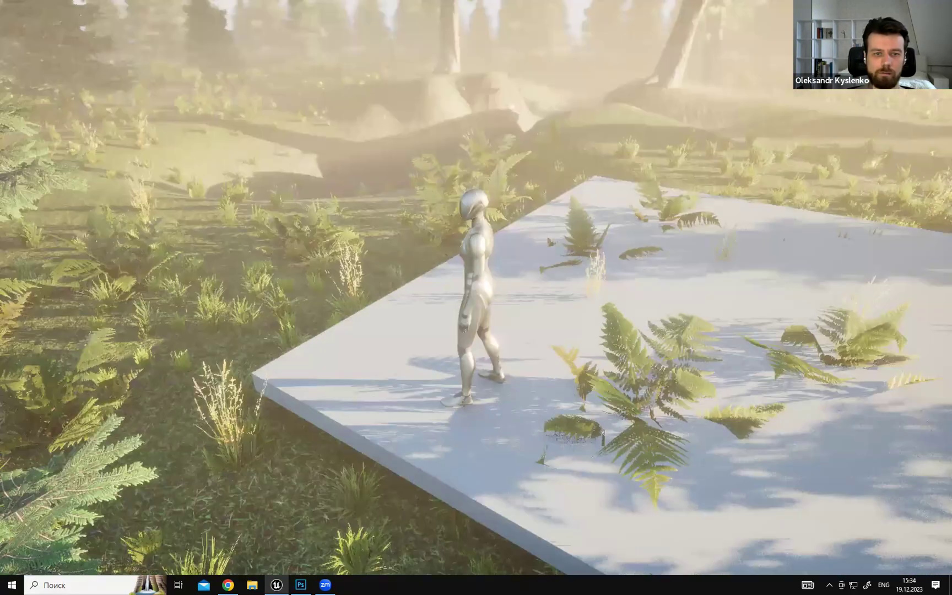
key(w)
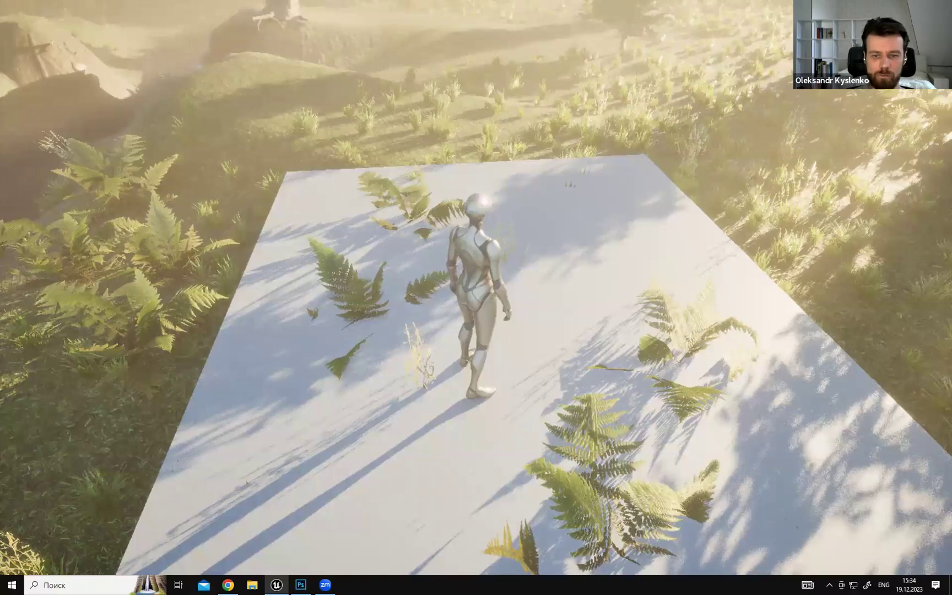
key(w)
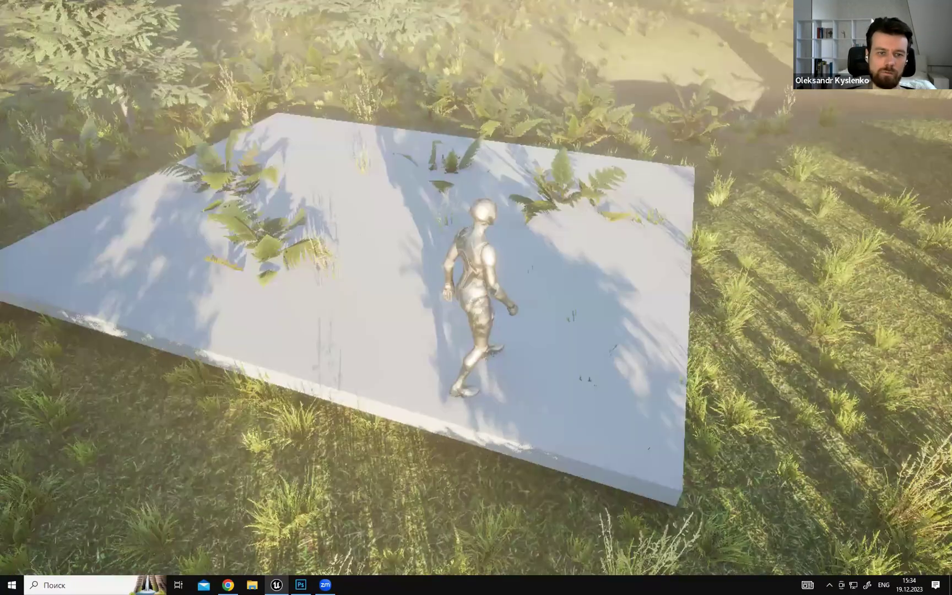
key(Escape)
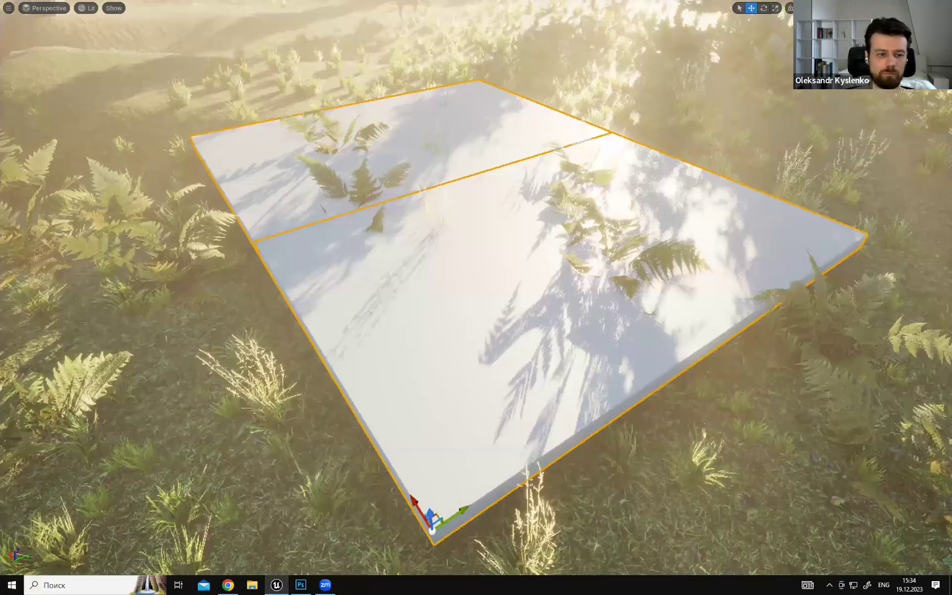
key(F11)
Place a Wall_400x200 mesh along the floor's edge at Y 1400 and duplicate it along X to cover the full side.
right_drag(467, 244, 510, 319)
key(Escape)
click(529, 300)
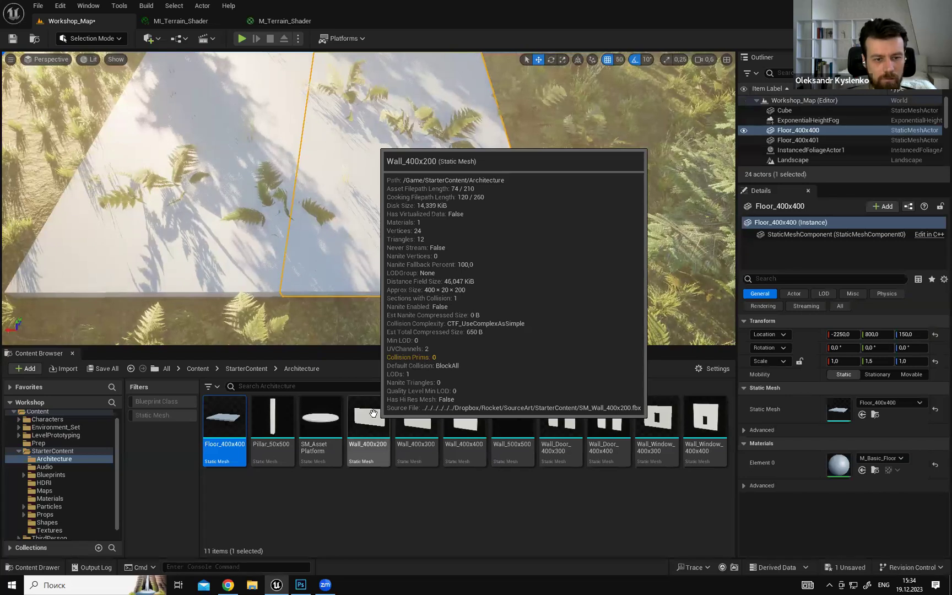
drag(373, 413, 557, 286)
right_drag(556, 287, 496, 352)
drag(248, 152, 517, 302)
mouse_move(517, 302)
right_down()
mouse_move(584, 308)
mouse_move(557, 330)
mouse_move(518, 323)
right_up()
alt+drag(150, 274, 378, 271)
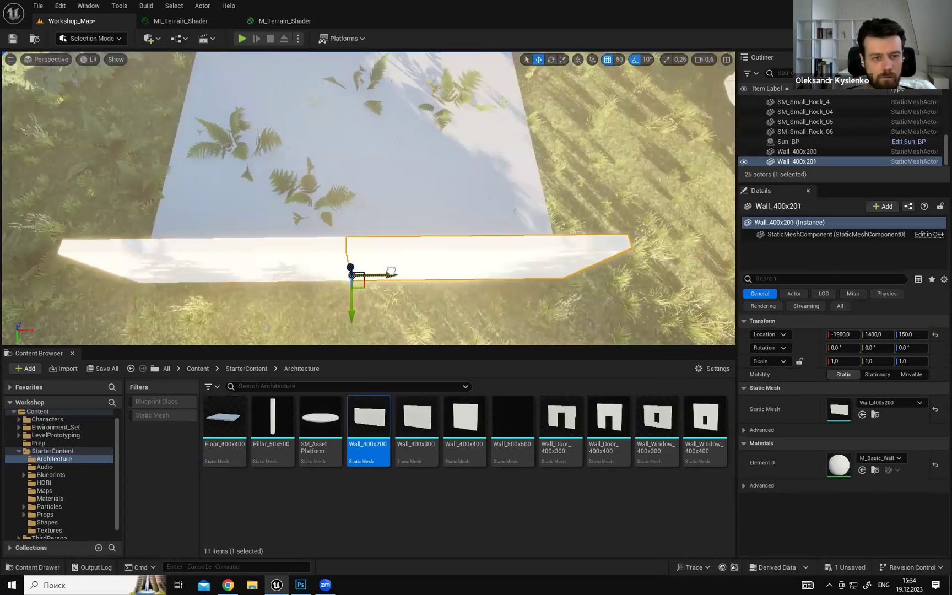
Duplicate both wall segments along Y to the floor's opposite edge at Y 800, align the copies with the floor, and clear the selection.
right_drag(379, 271, 527, 206)
ctrl+click(527, 207)
right_drag(578, 223, 523, 247)
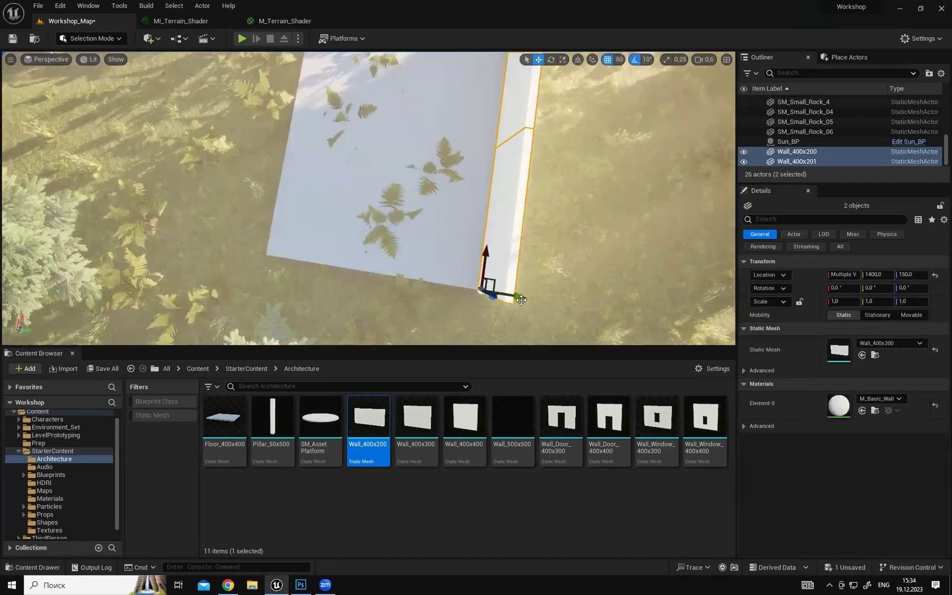
alt+drag(520, 296, 333, 257)
right_drag(333, 256, 366, 272)
drag(448, 164, 419, 165)
right_drag(491, 195, 490, 135)
key(Escape)
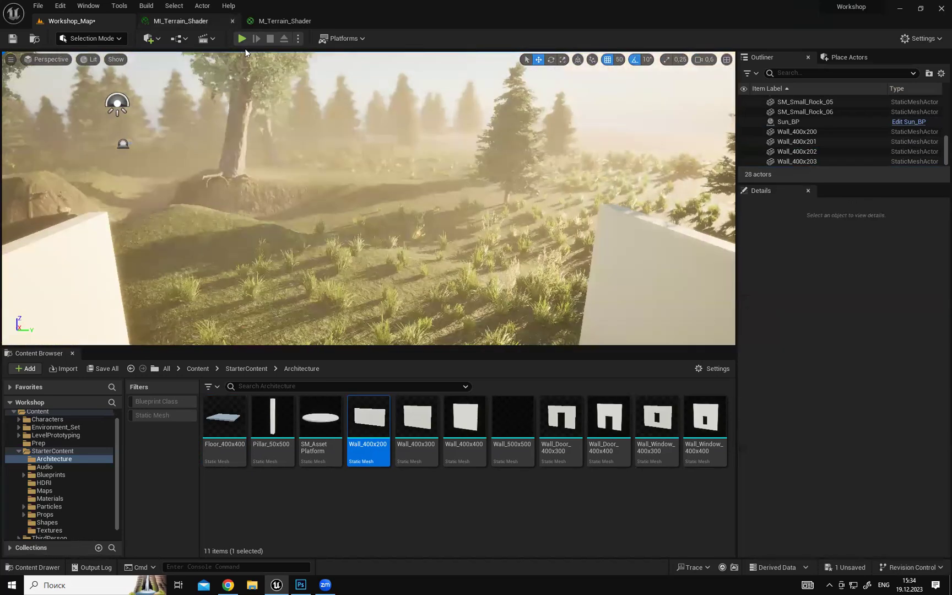
Play the level full screen and walk between the two walls to judge their height against the character, and stop.
click(242, 38)
click(397, 174)
key(w)
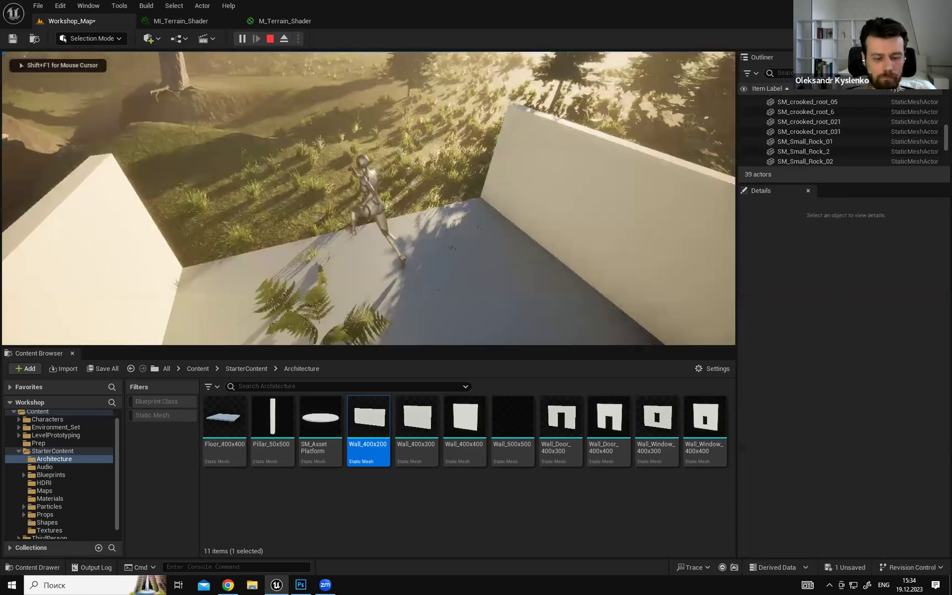
key(F11)
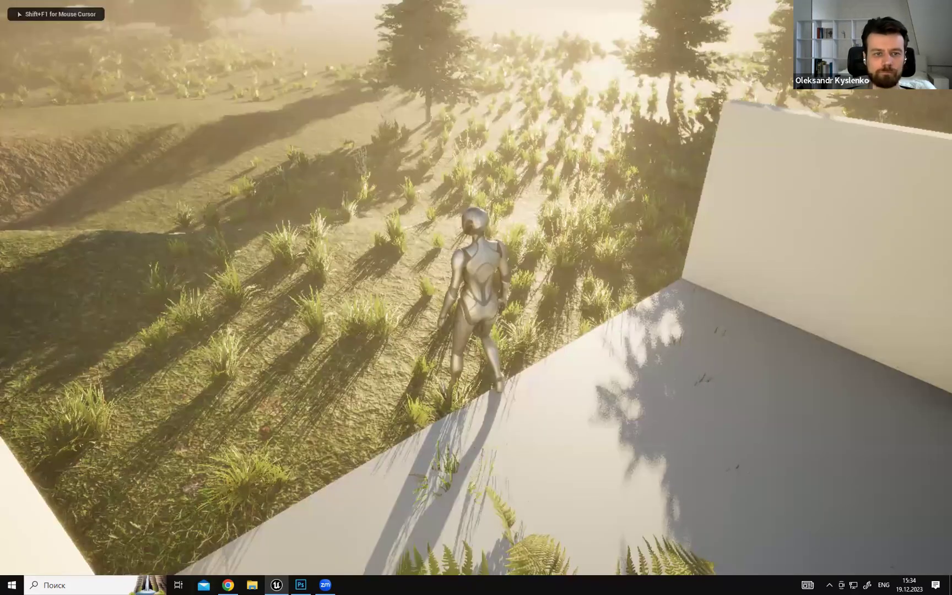
key(w)
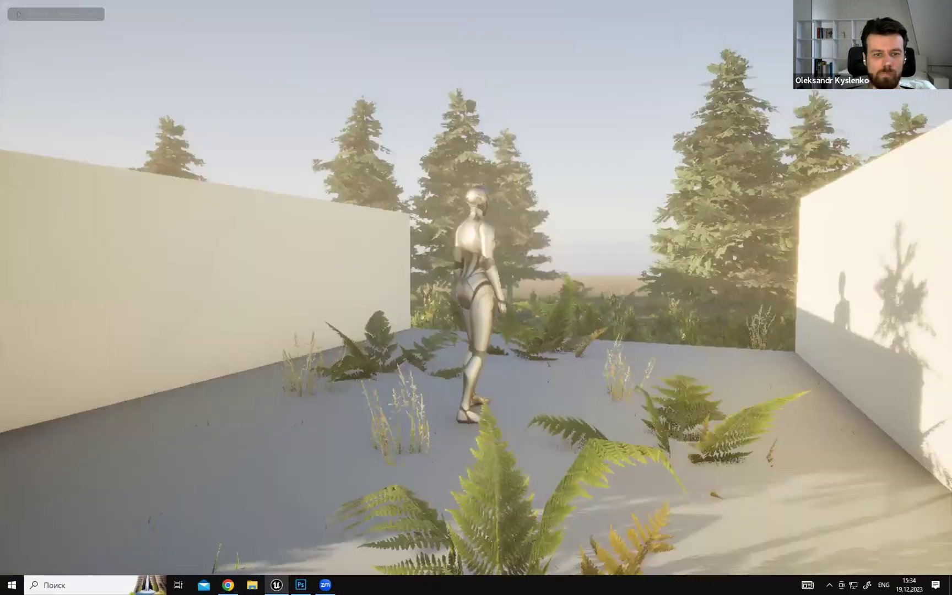
key(w)
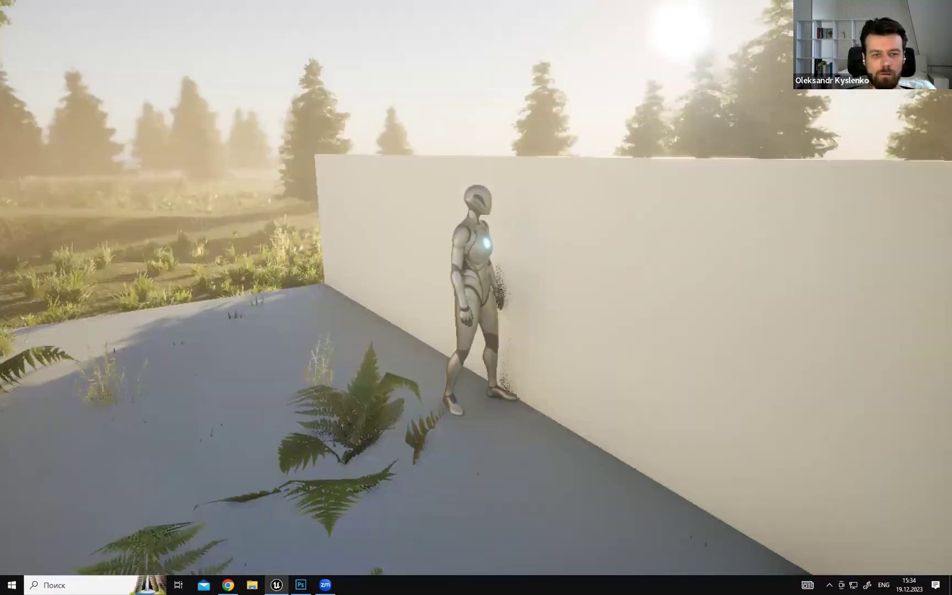
key(a)
key(d)
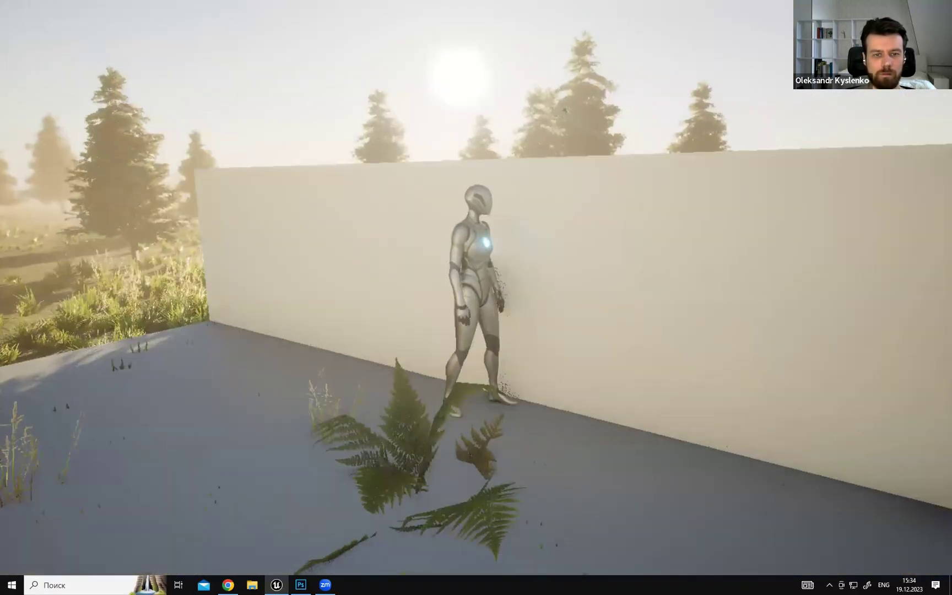
key(w)
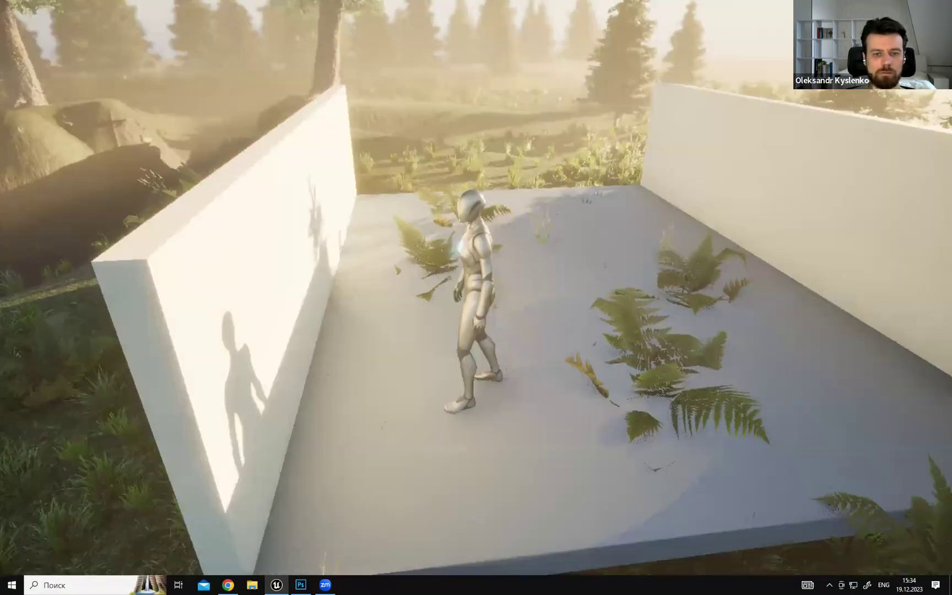
key(d)
key(w)
key(d)
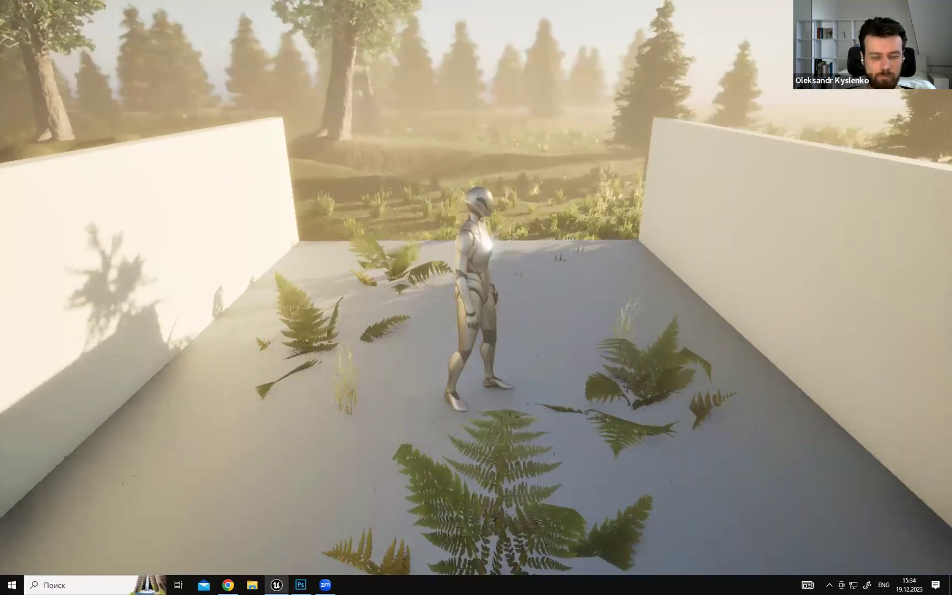
key(Escape)
Select all four wall segments and set their Z scale to 1.5.
click(287, 184)
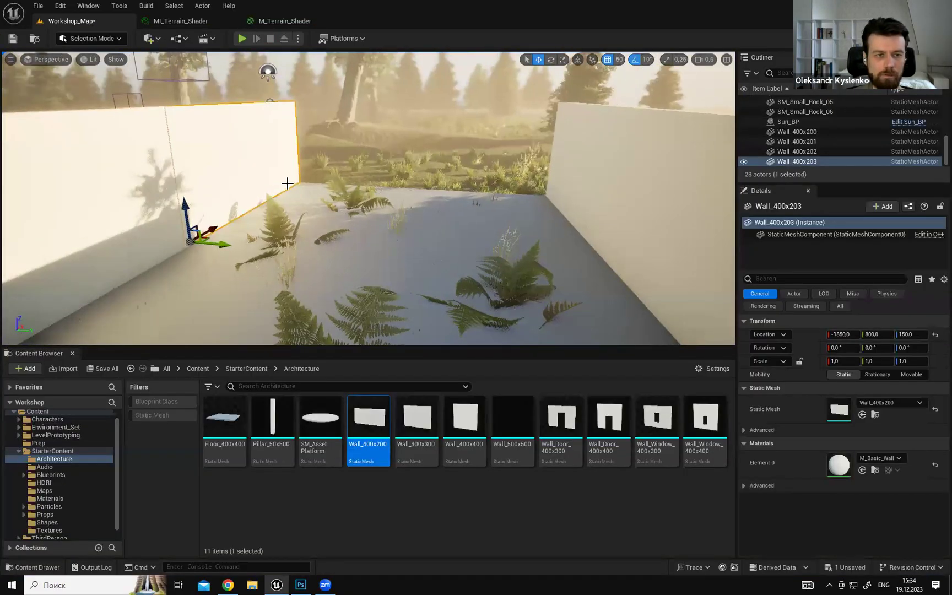
right_drag(287, 184, 253, 176)
ctrl+click(284, 204)
right_drag(353, 226, 444, 236)
ctrl+click(444, 235)
ctrl+click(377, 198)
right_drag(377, 198, 580, 279)
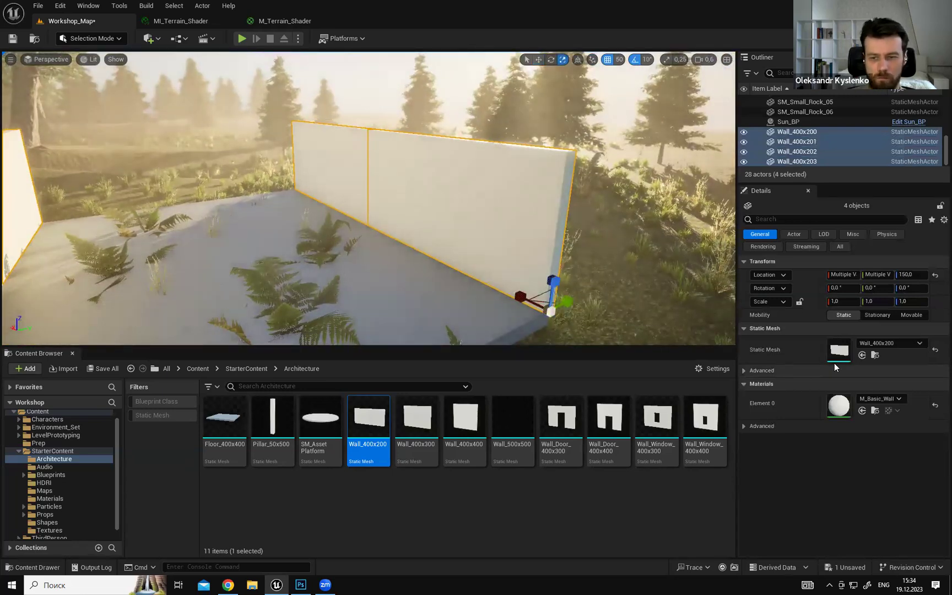
right_drag(668, 214, 702, 192)
click(904, 301)
text(1,5)
key(Return)
Play the level and walk between the taller walls, partly full screen, to check the room's proportions, and stop.
right_drag(456, 114, 457, 114)
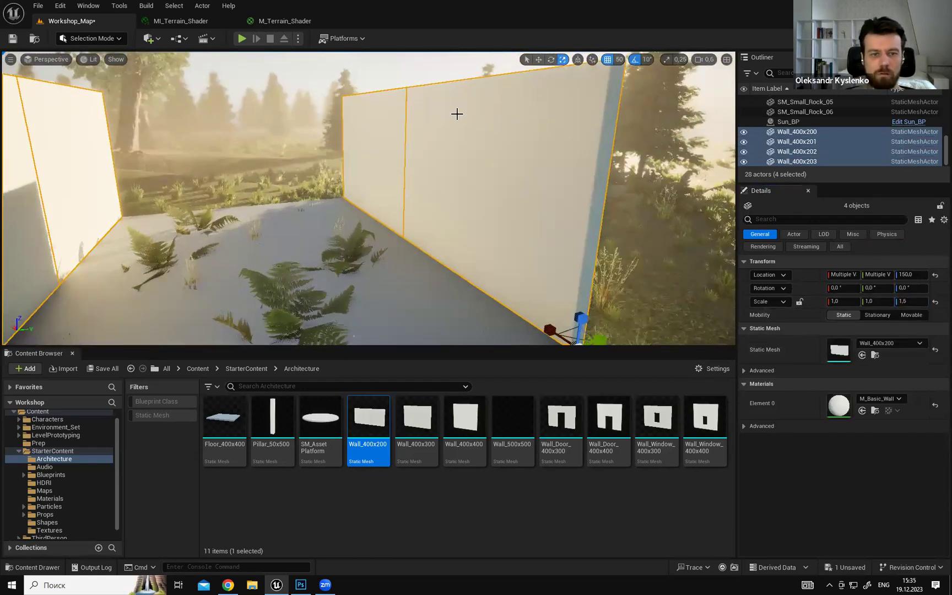
click(399, 56)
key(alt+p)
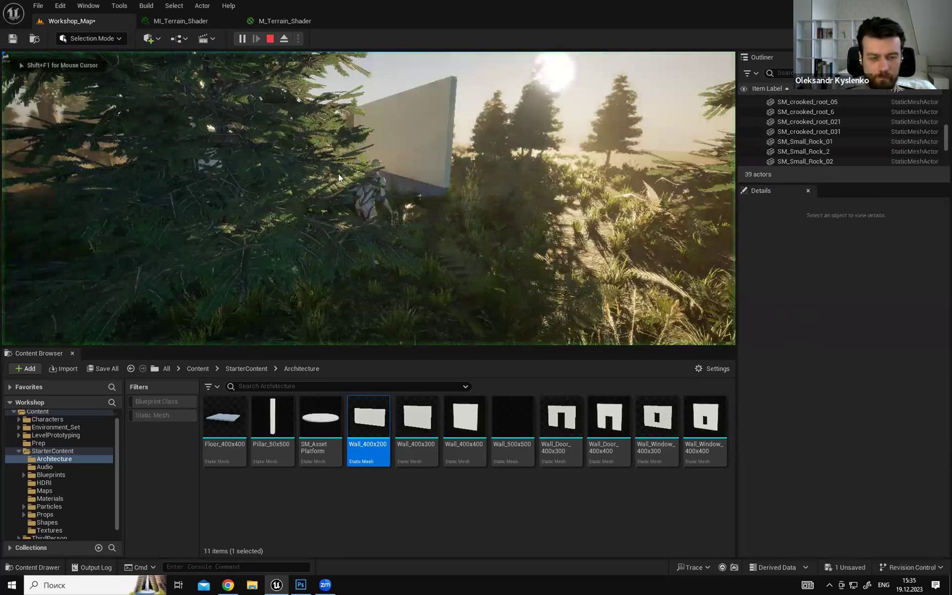
key(F11)
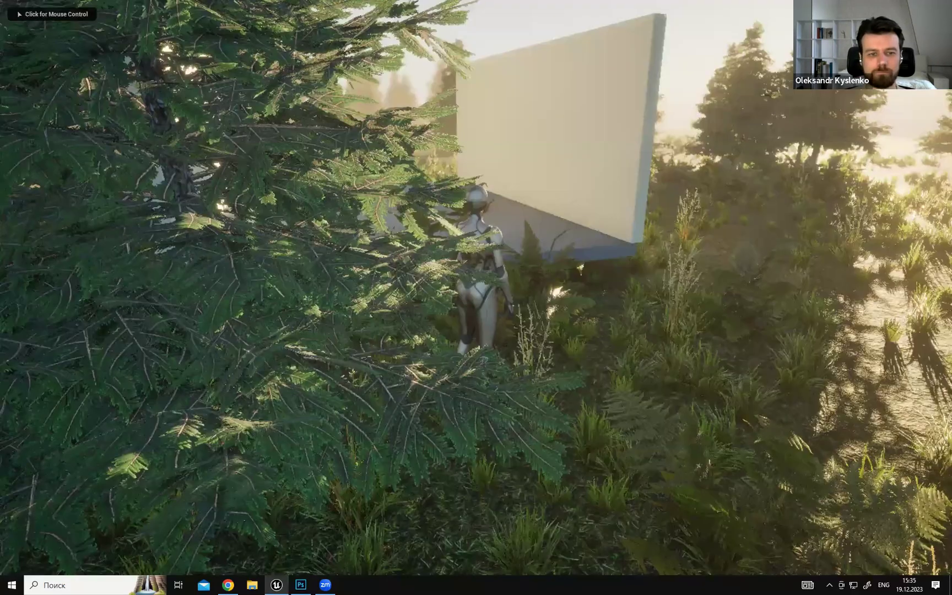
click(476, 297)
key(w)
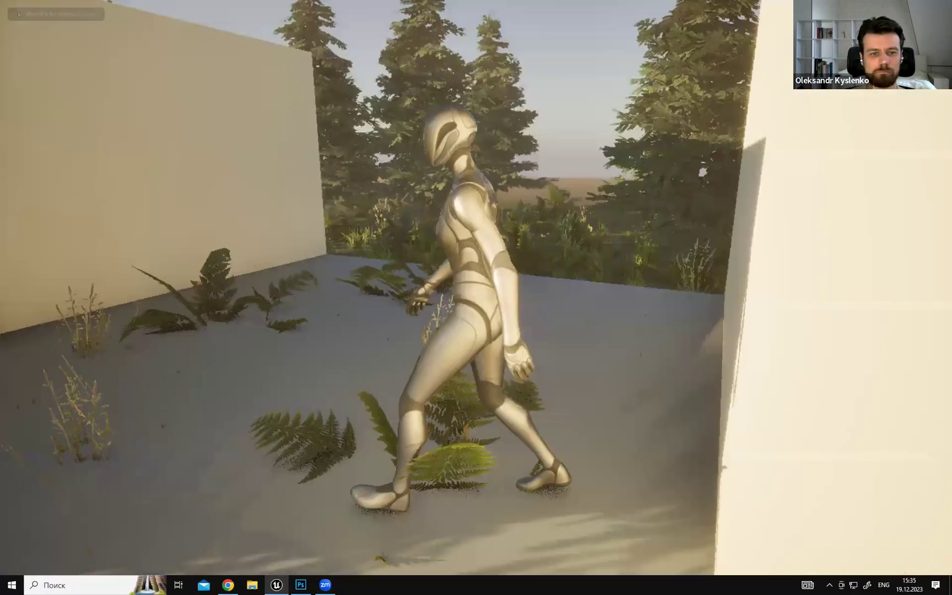
key(w)
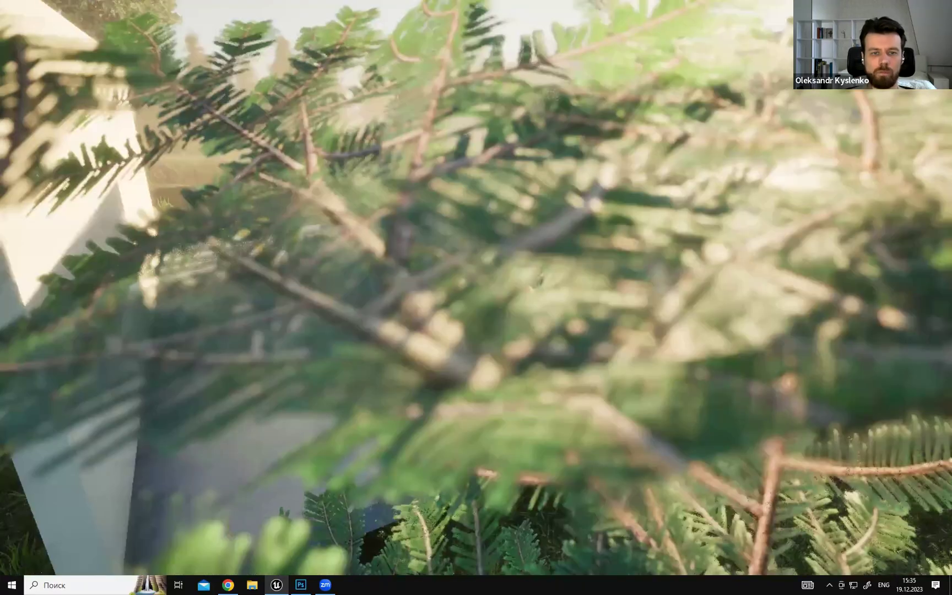
key(F11)
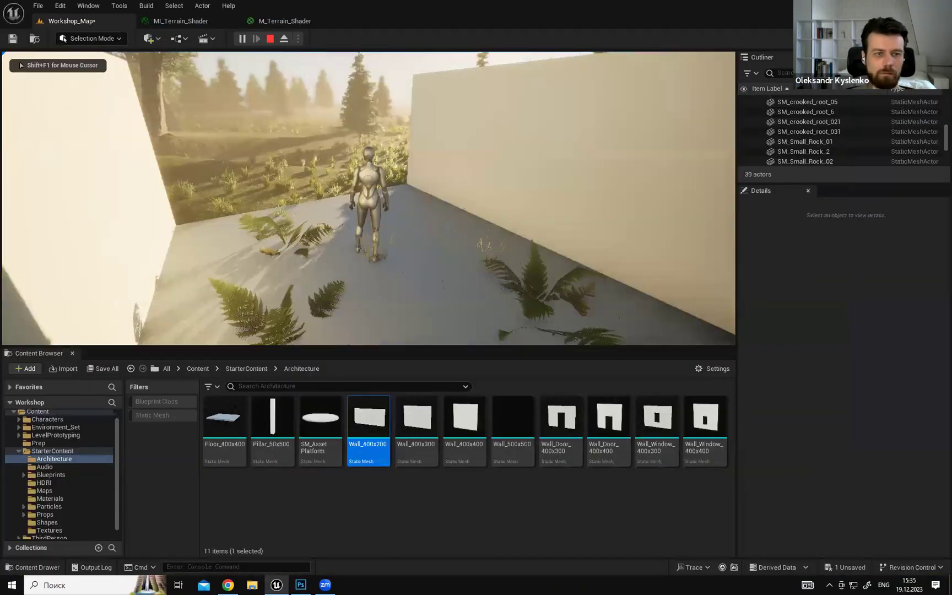
key(w)
key(Escape)
right_drag(369, 198, 336, 261)
key(s)
right_drag(541, 215, 573, 190)
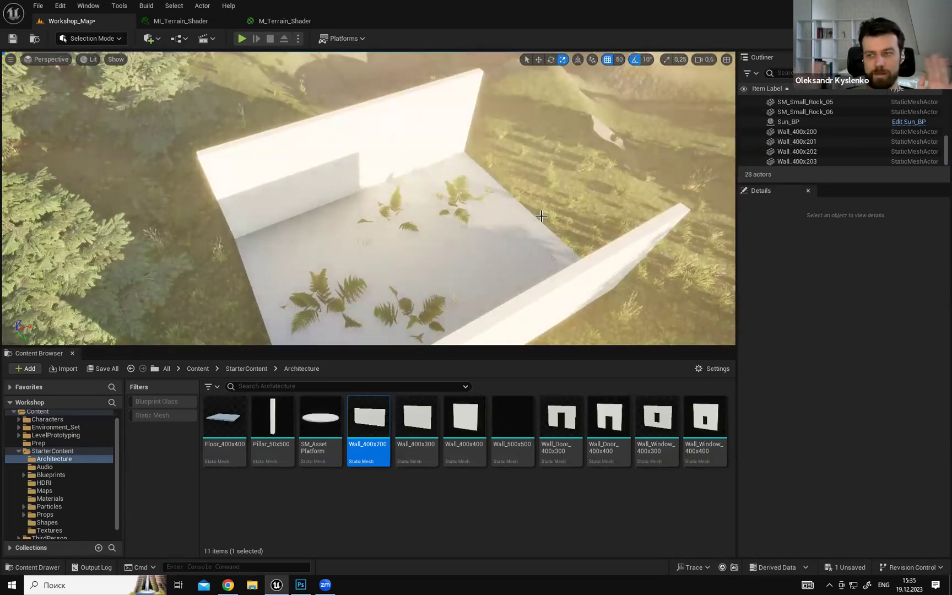
mouse_move(585, 254)
right_down()
mouse_move(584, 225)
mouse_move(619, 193)
mouse_move(585, 255)
right_up()
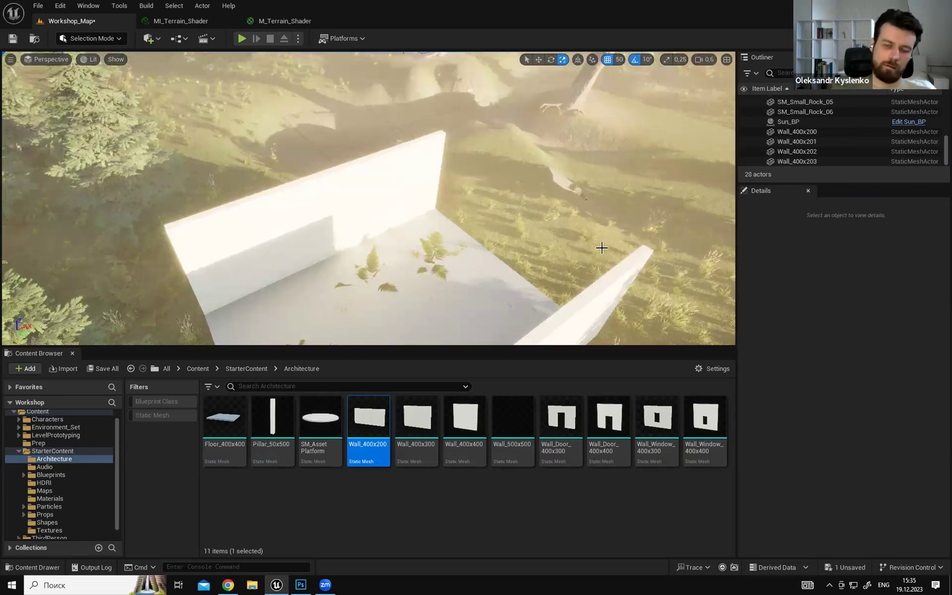
right_drag(581, 245, 581, 220)
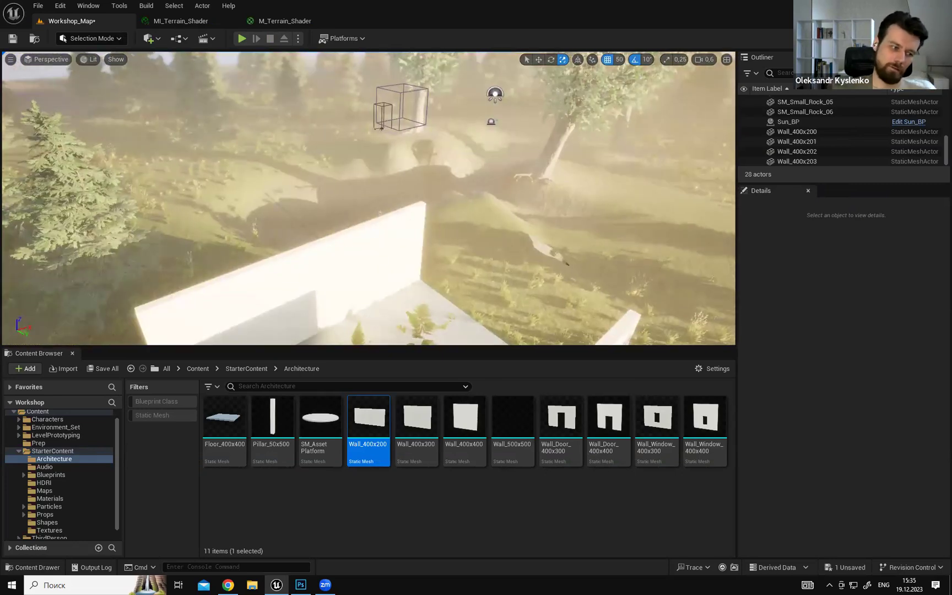
right_drag(581, 245, 588, 186)
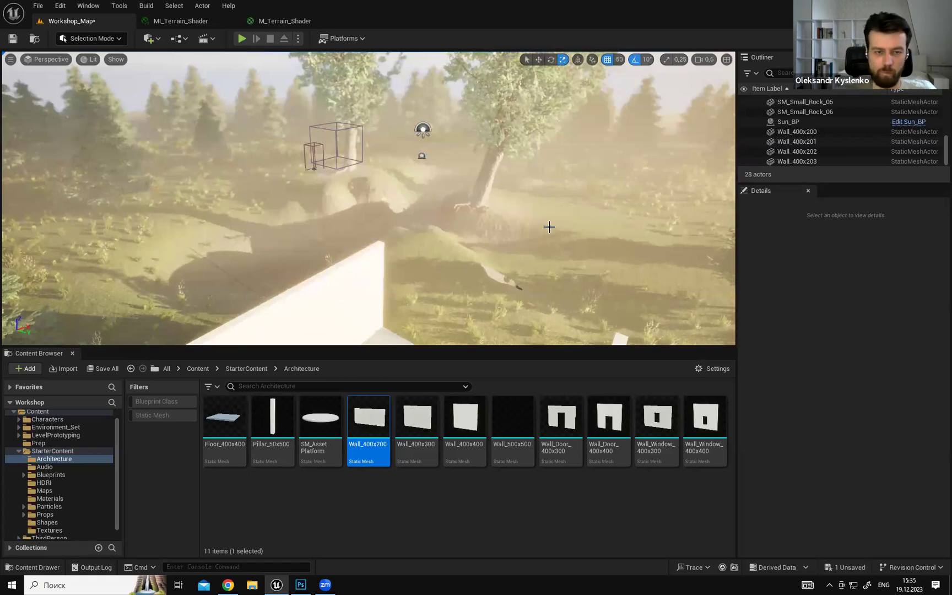
Look over the open room from above and from between its walls, partly full screen, to judge the walls' proportions.
right_drag(568, 212, 688, 248)
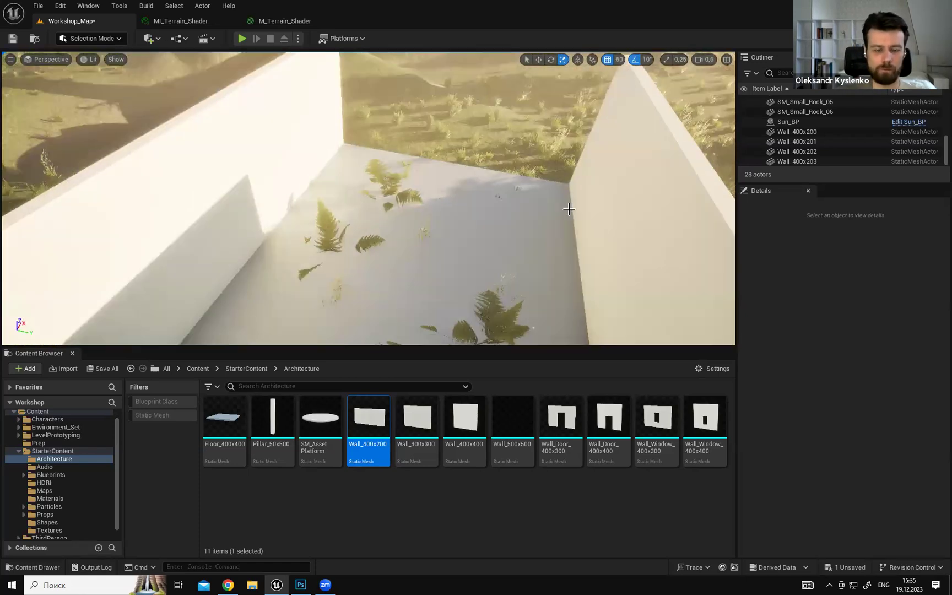
key(F11)
right_drag(567, 286, 558, 215)
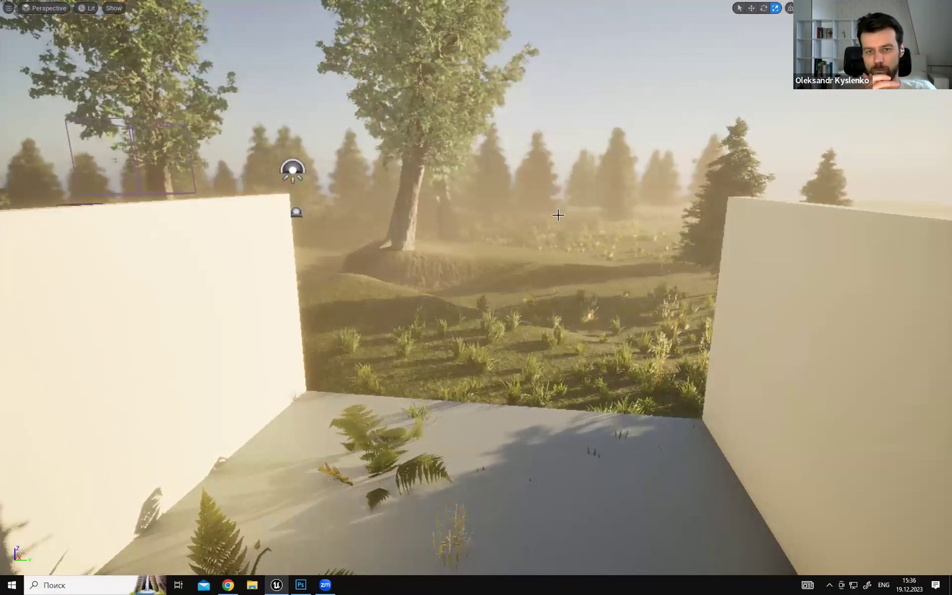
right_drag(603, 238, 595, 260)
key(F11)
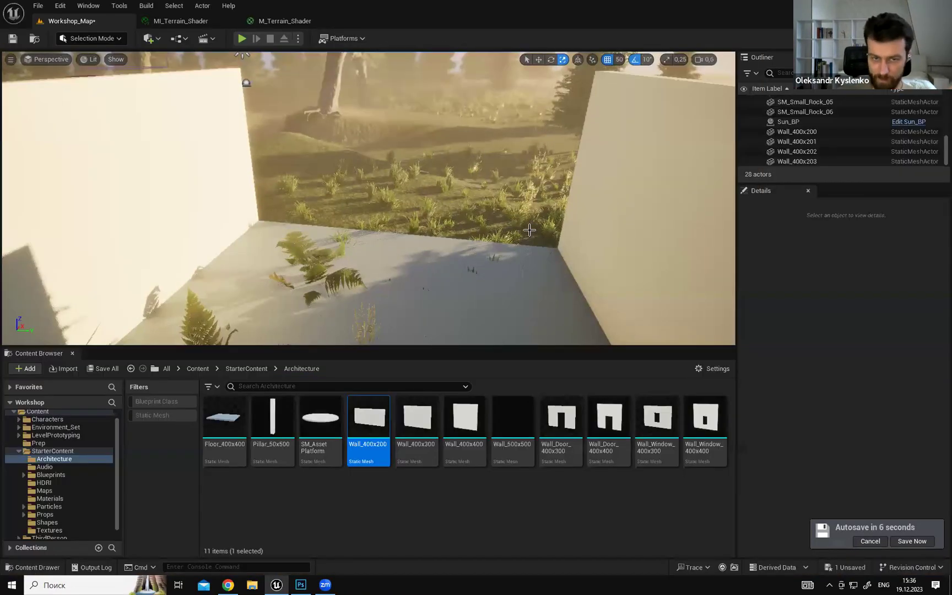
right_drag(529, 229, 473, 295)
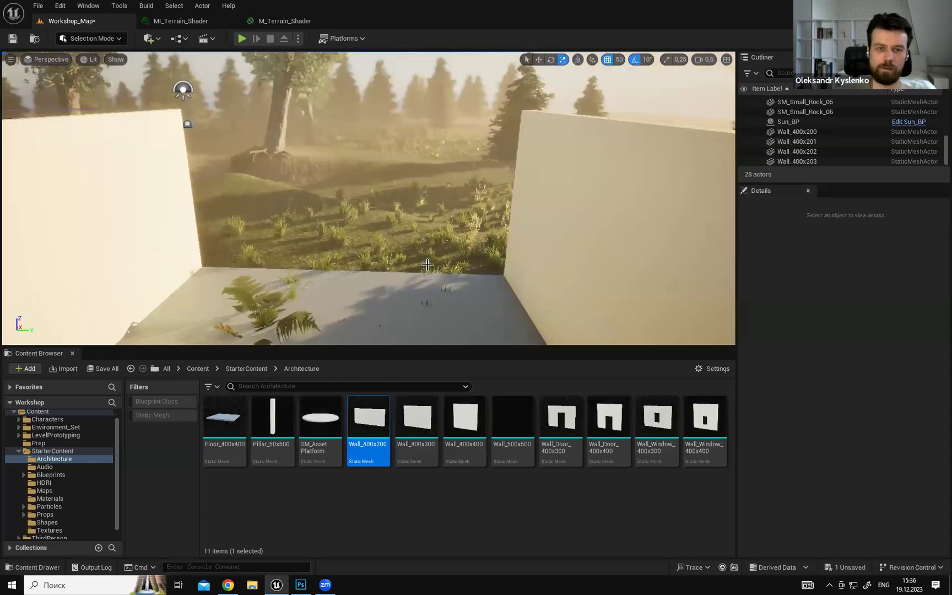
Examine the wall height from eye level inside the room in a full-screen viewport, leaving nothing selected.
key(F11)
key(w)
right_drag(476, 297, 476, 262)
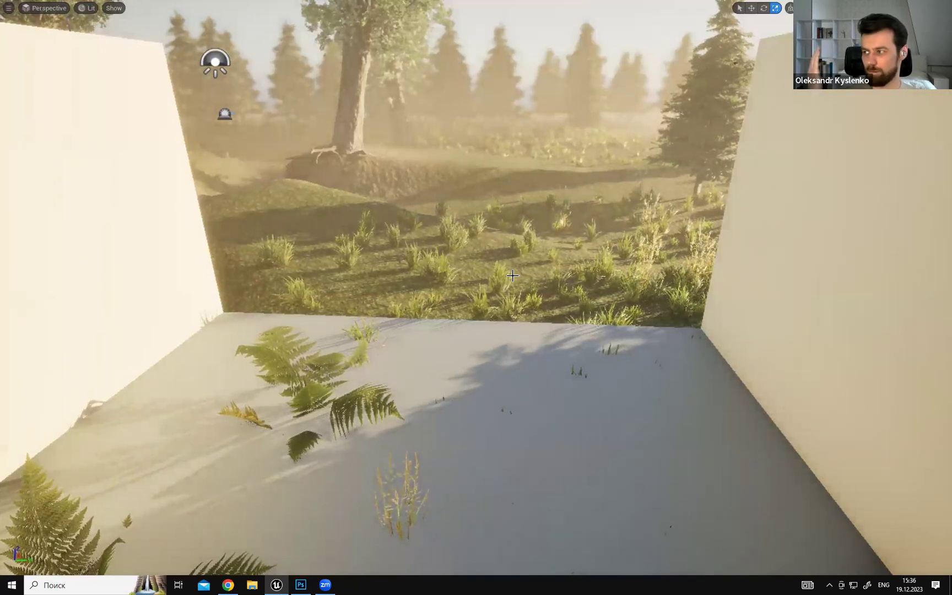
right_drag(713, 328, 714, 202)
click(753, 320)
right_drag(620, 228, 629, 253)
right_drag(501, 155, 501, 158)
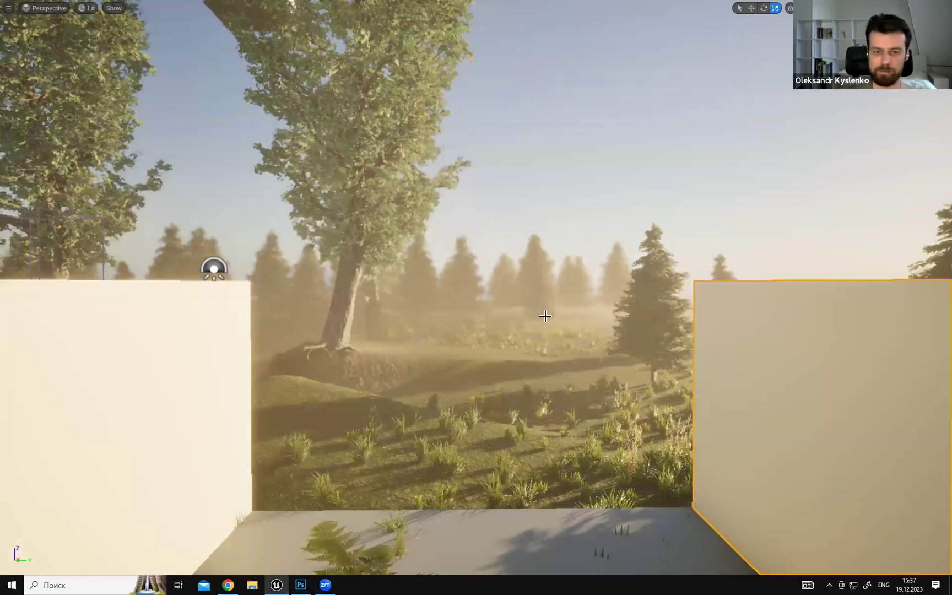
right_drag(517, 321, 556, 284)
key(Escape)
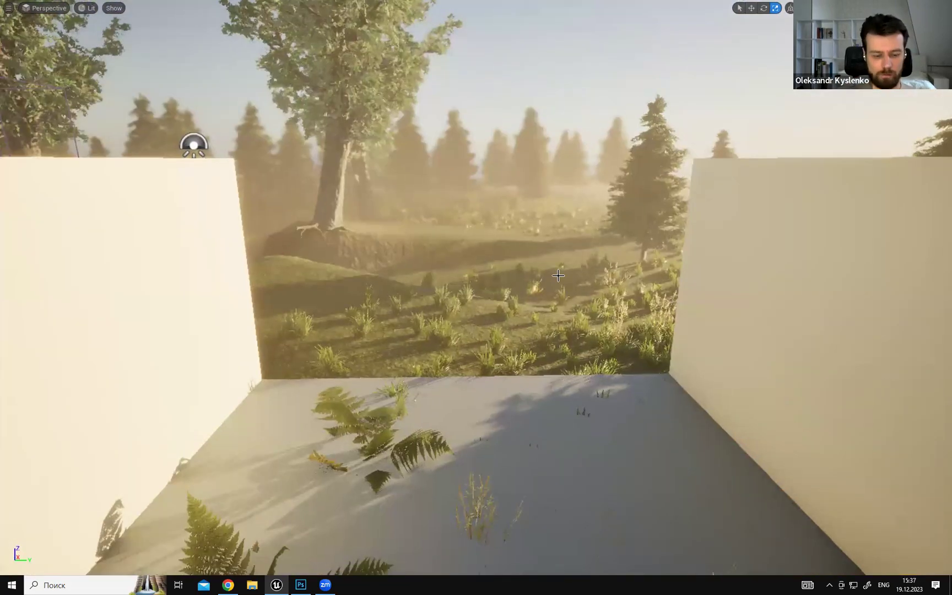
key(F11)
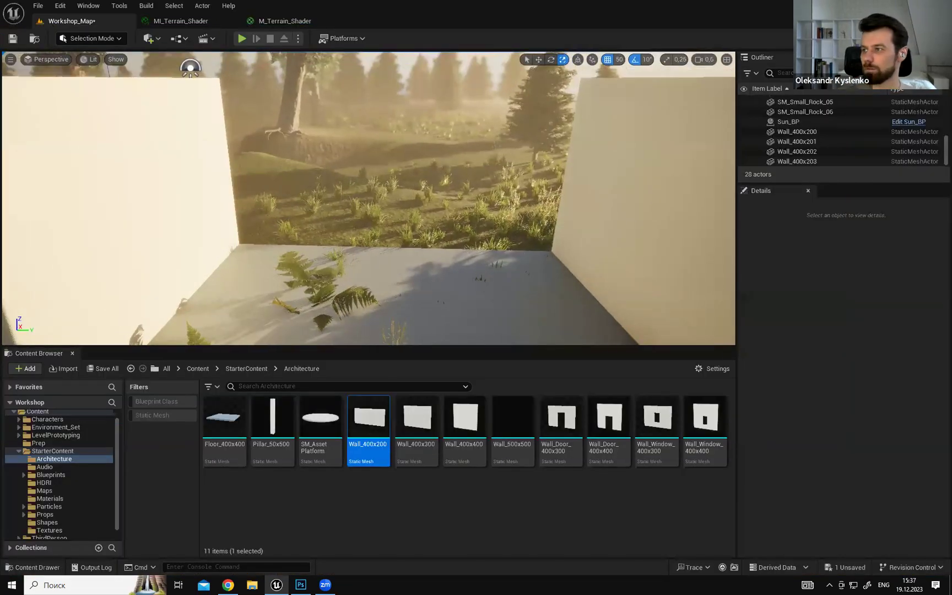
Switch to the browser and play the Uncharted 4 Chapter 4 walkthrough full screen from 2:29, pausing on the attic at 2:50.
key(alt+Tab)
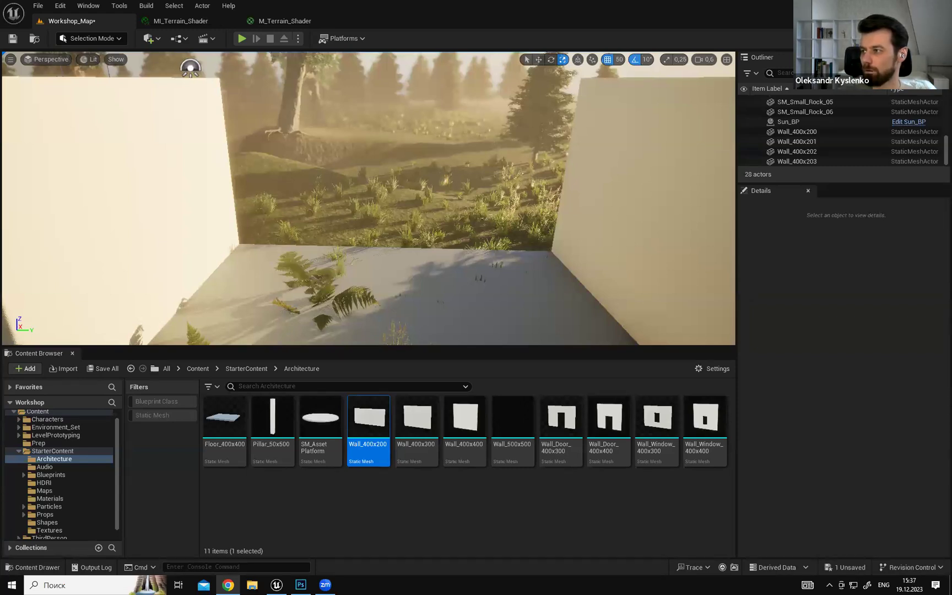
key(alt+Tab)
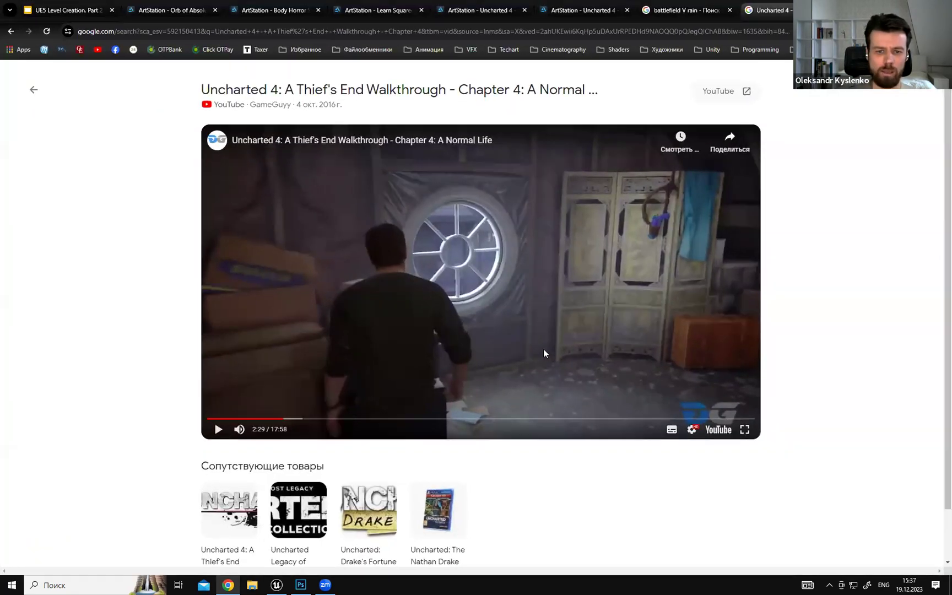
click(744, 429)
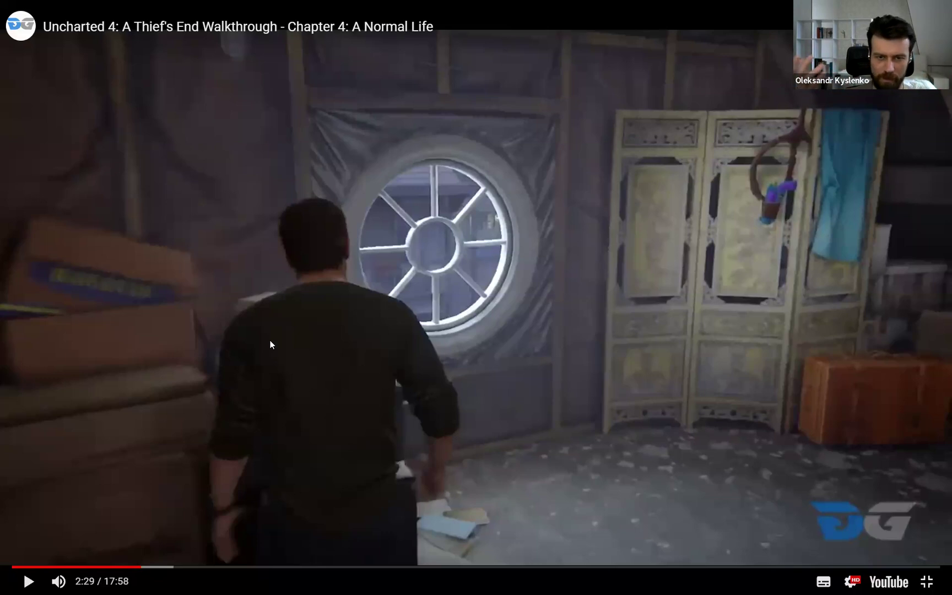
click(28, 581)
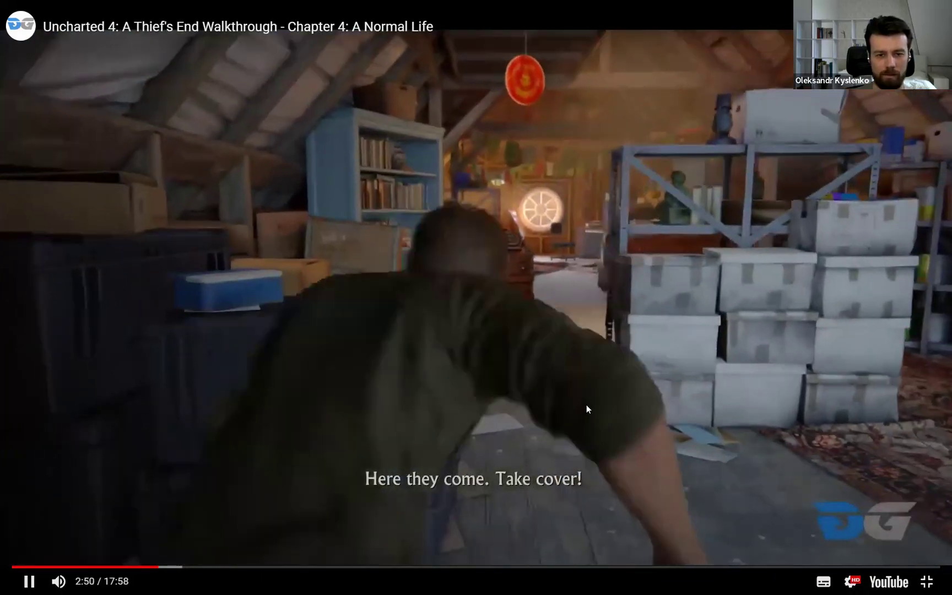
click(616, 334)
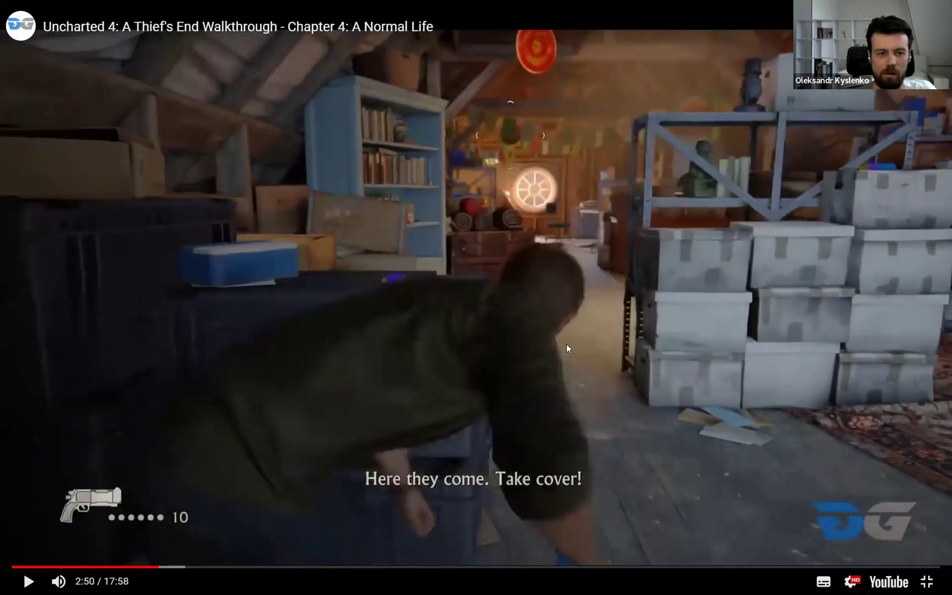
Play the attic scene in short stretches from 2:50 to 3:01, pausing to study the roof and furniture scale.
click(595, 322)
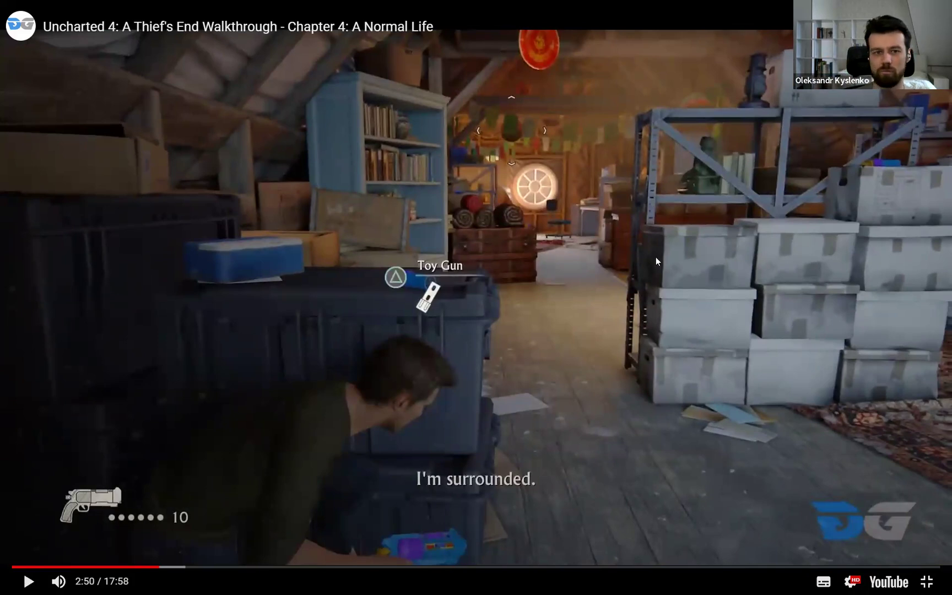
click(553, 372)
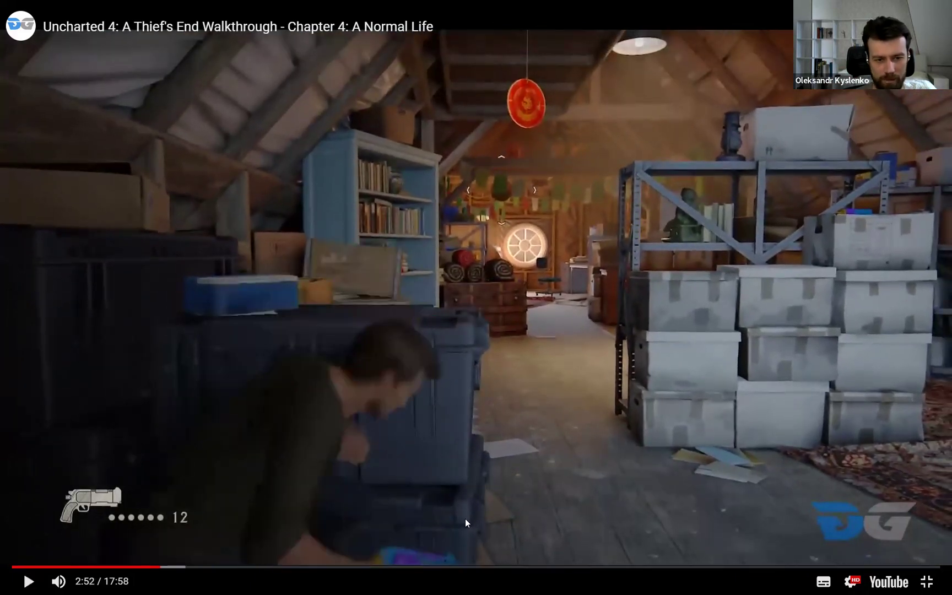
click(495, 351)
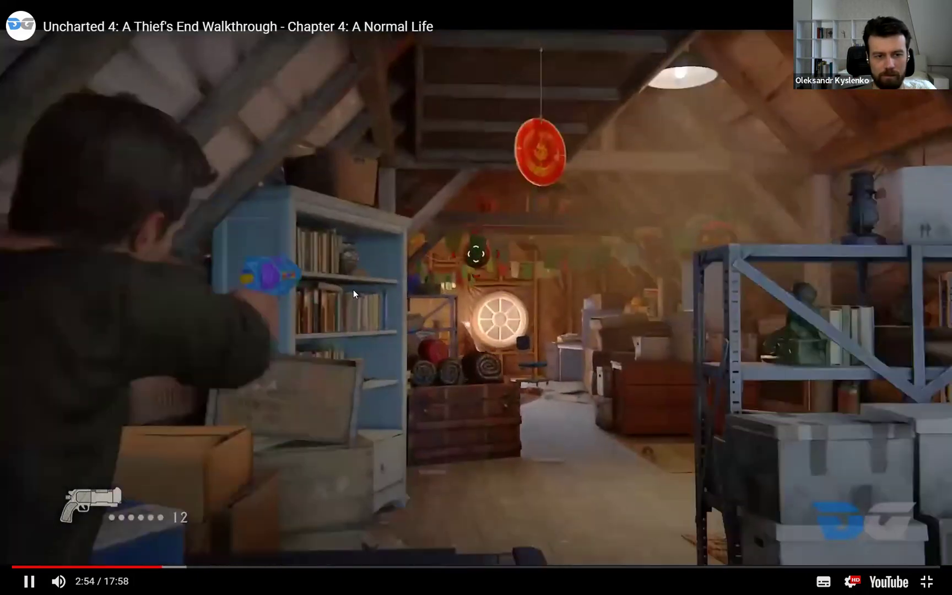
click(415, 325)
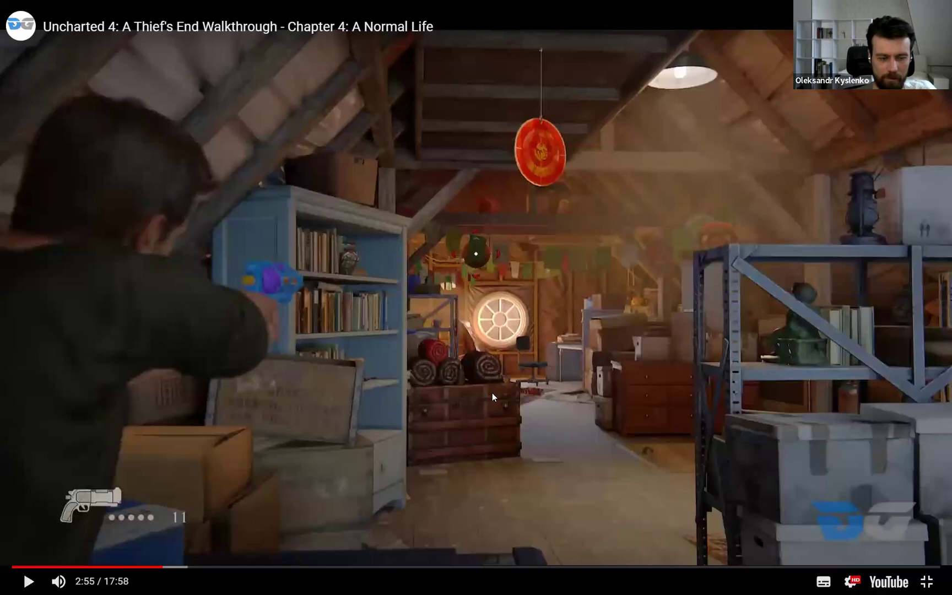
click(527, 384)
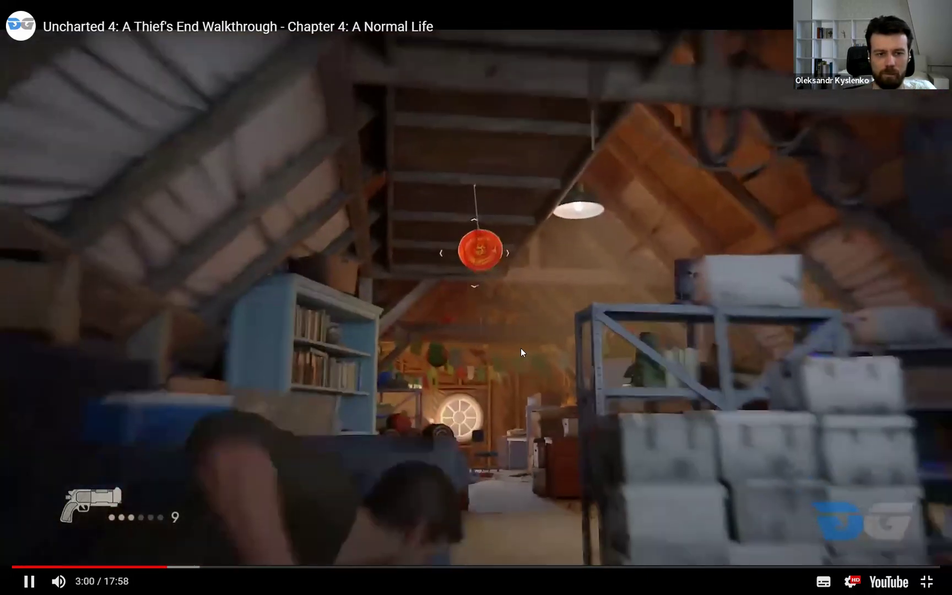
click(520, 322)
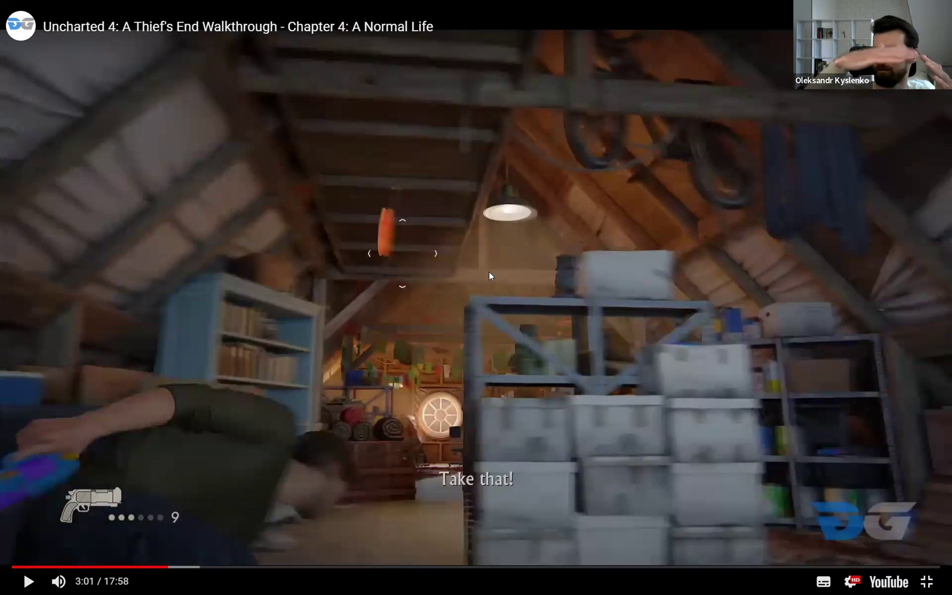
Continue the walkthrough past 3:01, pausing at the round window at 3:21 and on the attic overview at 3:31.
click(501, 273)
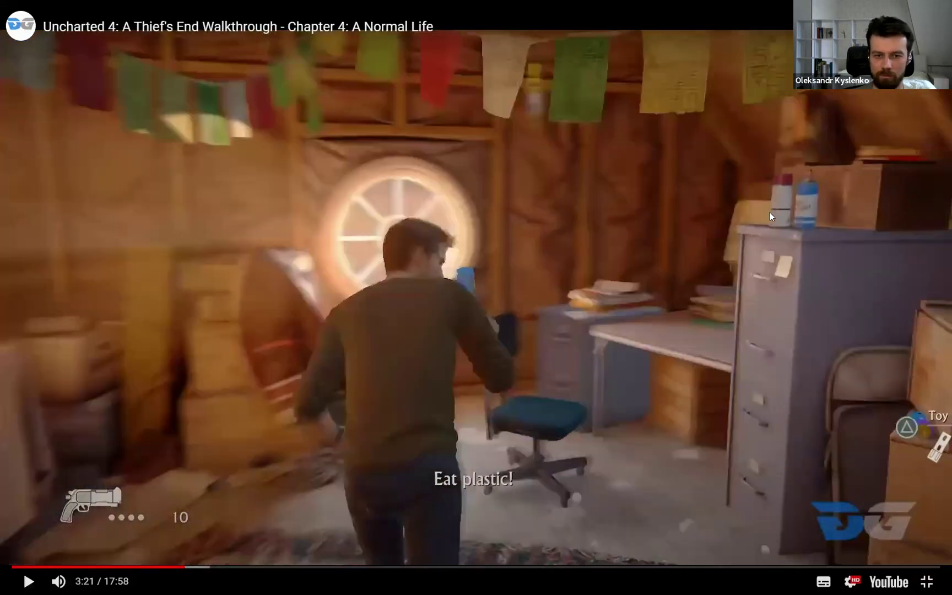
click(400, 346)
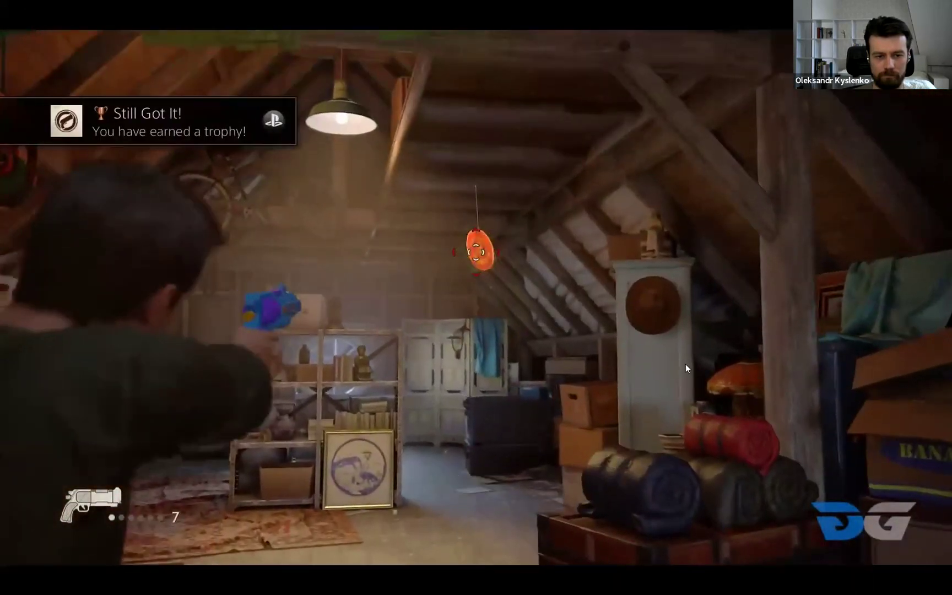
click(622, 372)
click(620, 372)
click(490, 383)
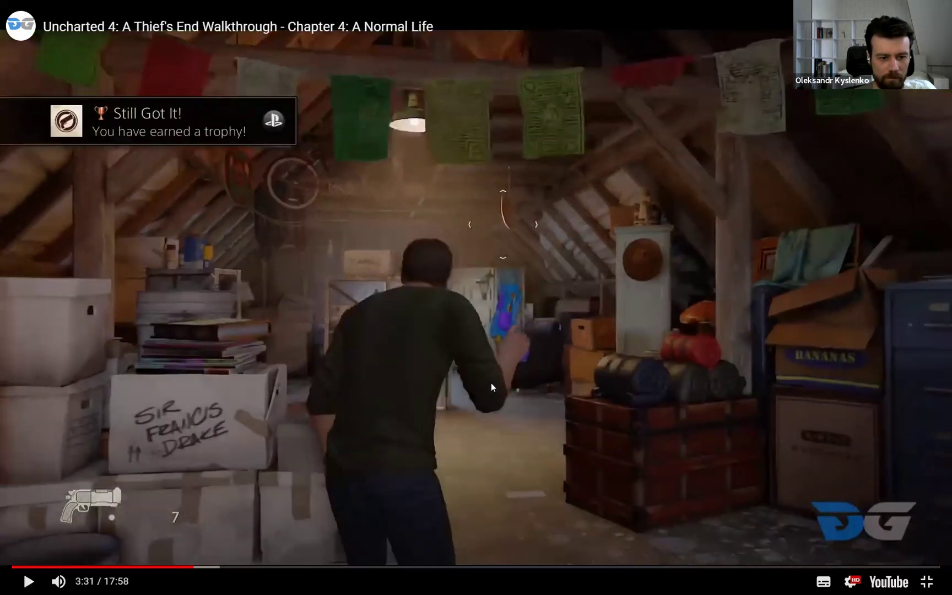
click(490, 382)
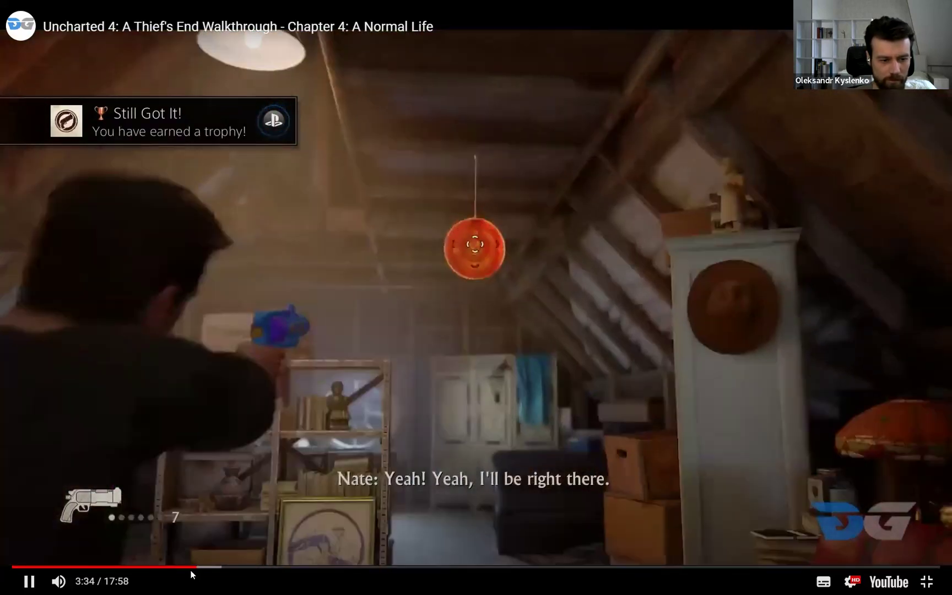
Rewind the walkthrough to the character at the metal shelf at 3:09, pause there to compare heights, and leave full screen.
click(189, 568)
click(175, 568)
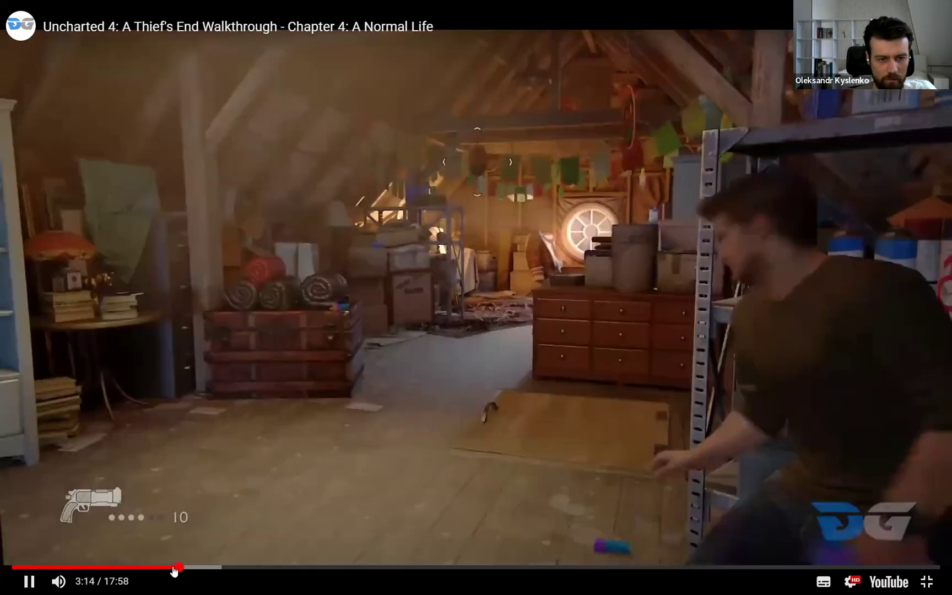
click(172, 568)
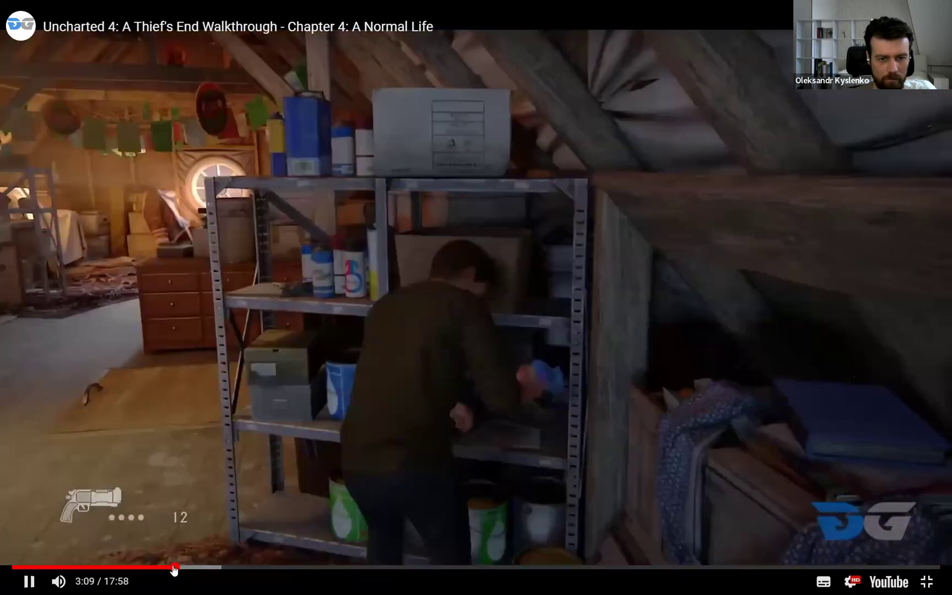
click(469, 284)
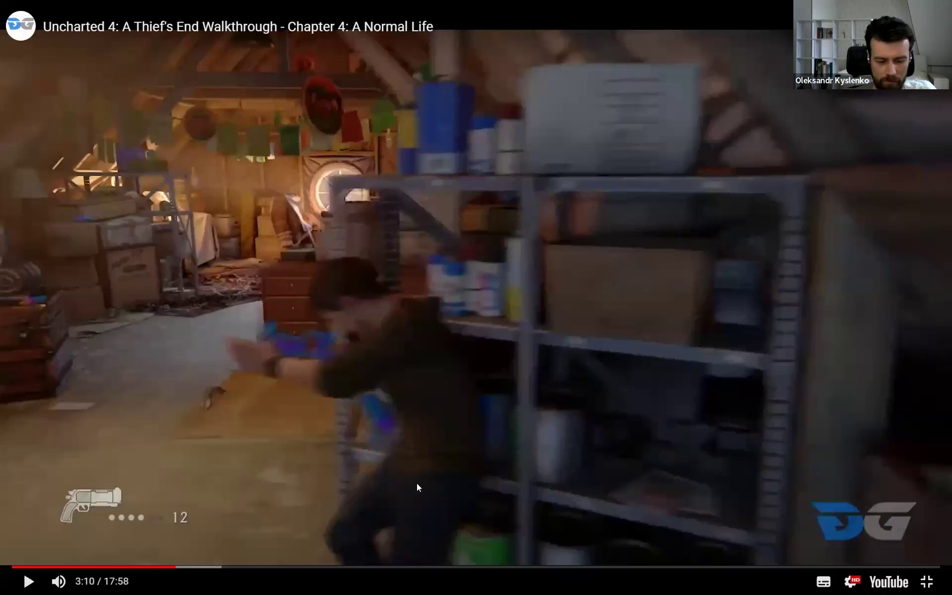
key(Left)
key(space)
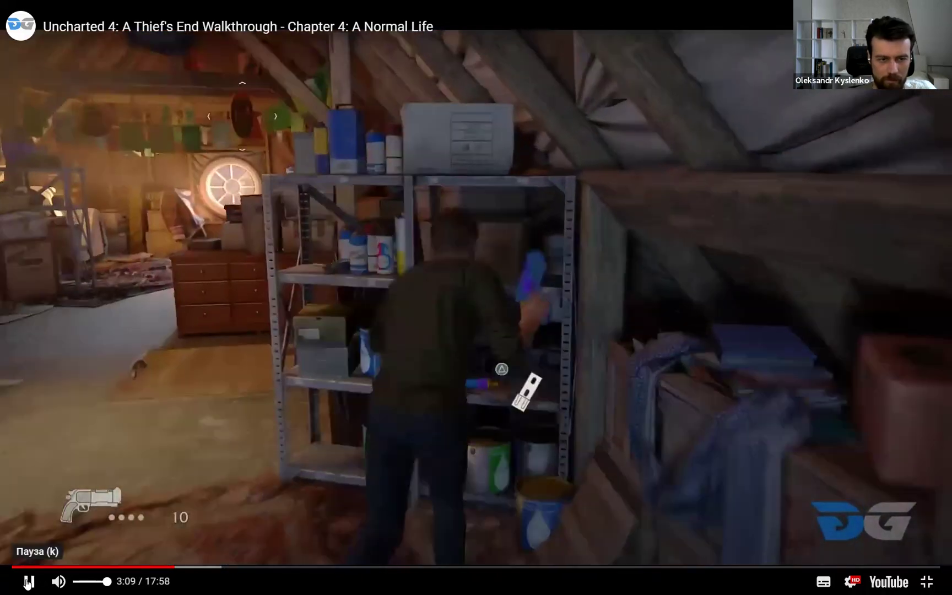
click(27, 583)
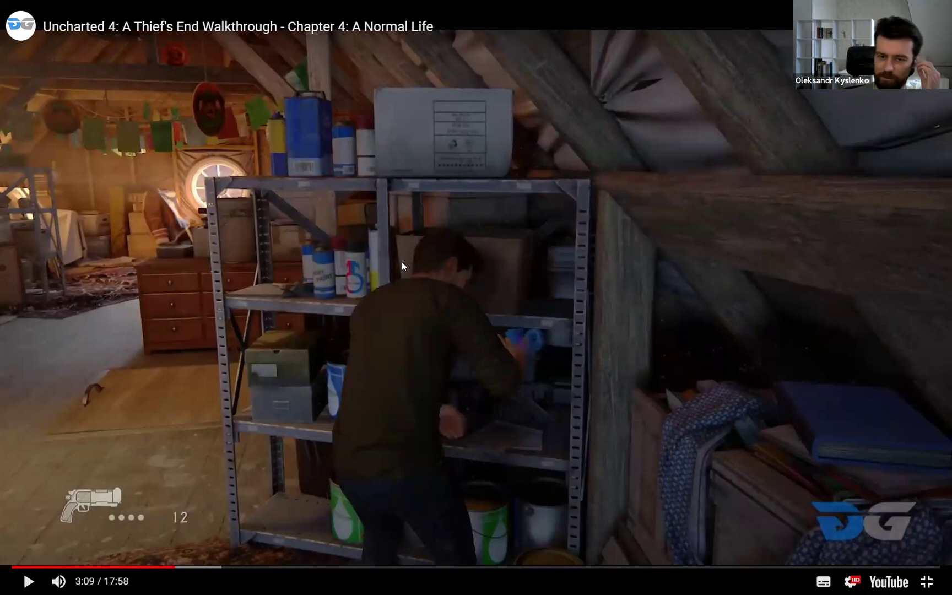
key(Escape)
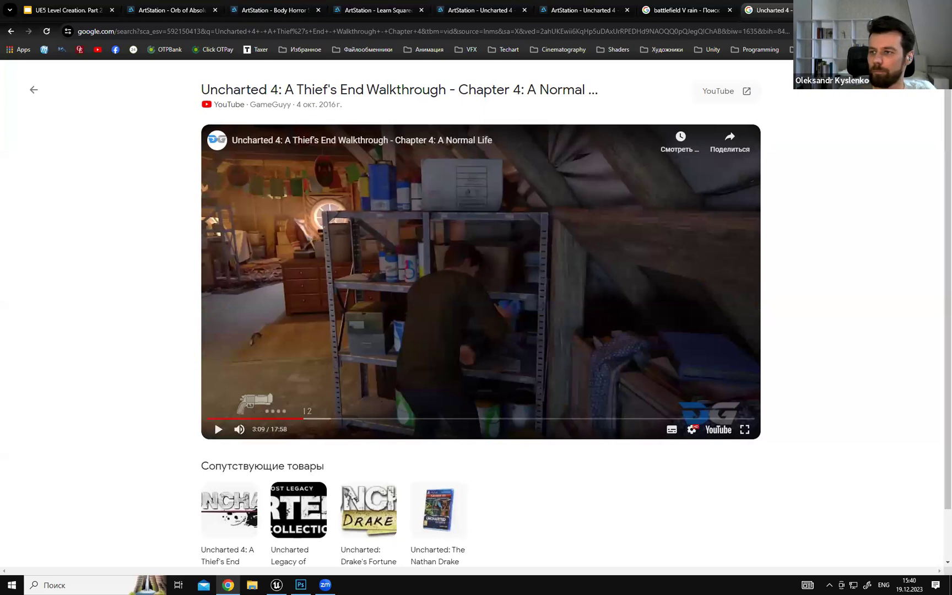
Switch back to Unreal Editor, select all four wall segments, and scale them taller along Z.
key(alt+Tab)
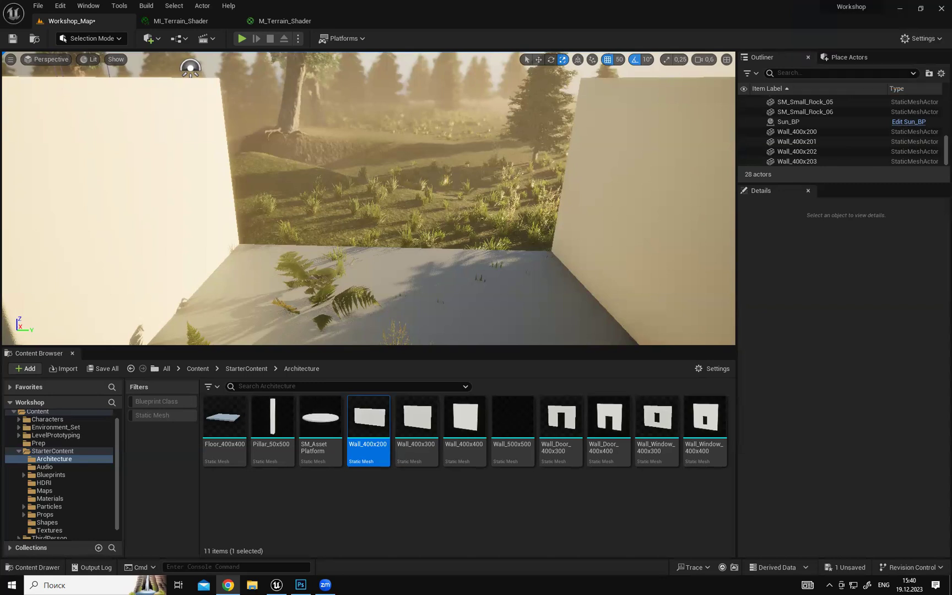
right_drag(552, 205, 550, 262)
key(s)
key(F11)
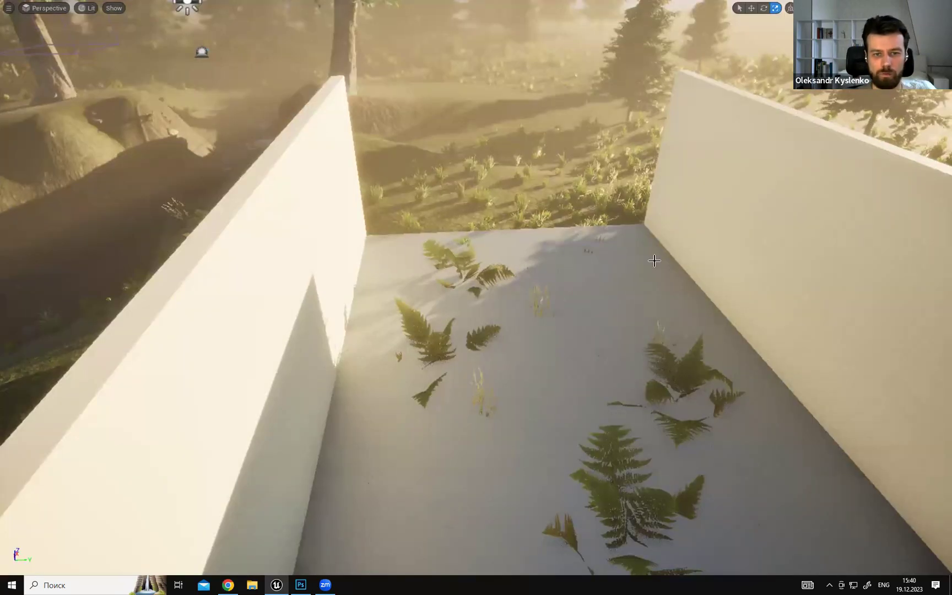
key(F11)
click(652, 259)
right_drag(652, 259, 669, 294)
scroll(652, 260, up, 3)
click(308, 176)
ctrl+click(360, 160)
ctrl+click(621, 193)
ctrl+click(636, 286)
drag(589, 267, 590, 207)
right_drag(392, 65, 396, 93)
Play the level full screen and run the character onto the floor between the tall walls to judge their height.
key(alt+p)
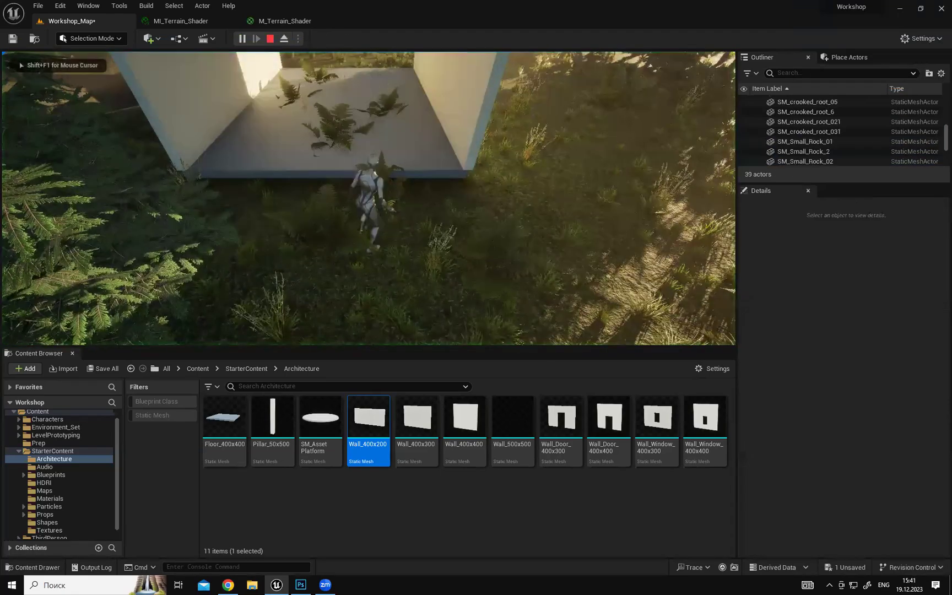
key(F11)
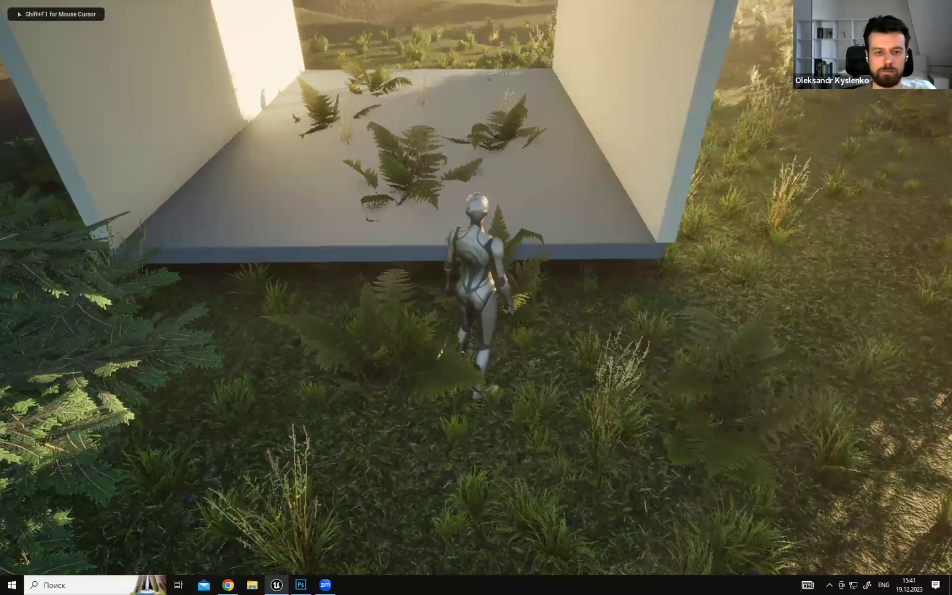
key(w)
key(s)
key(w)
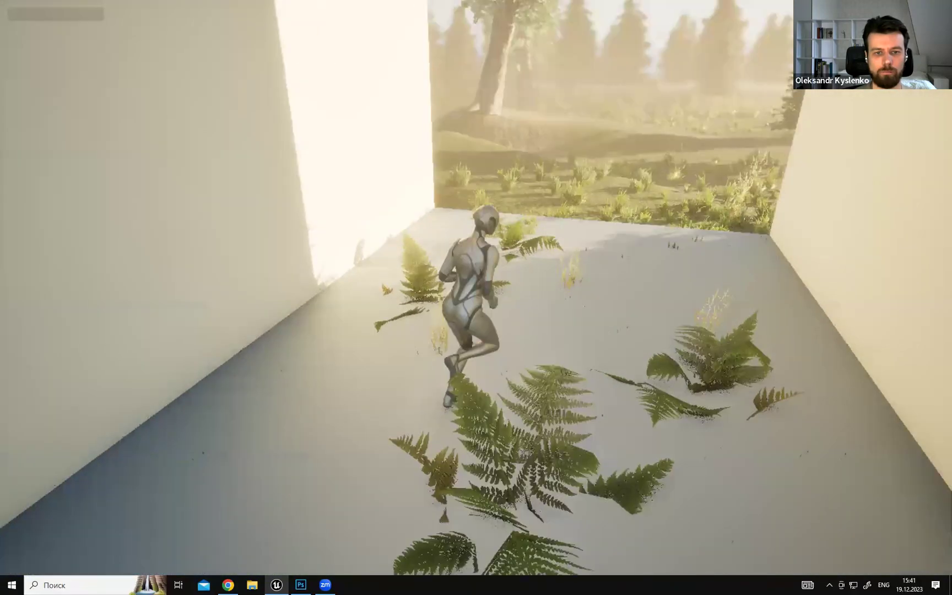
key(w)
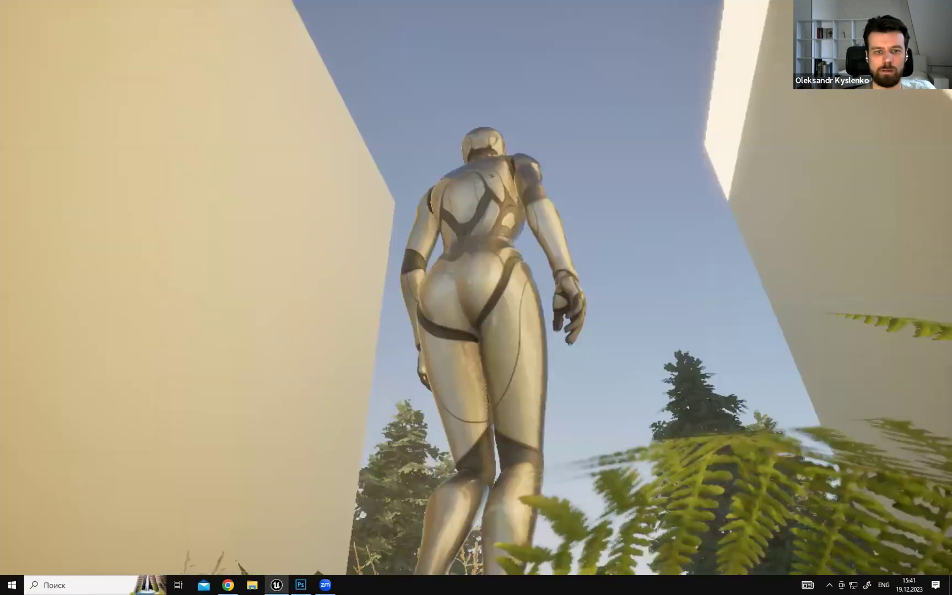
key(d)
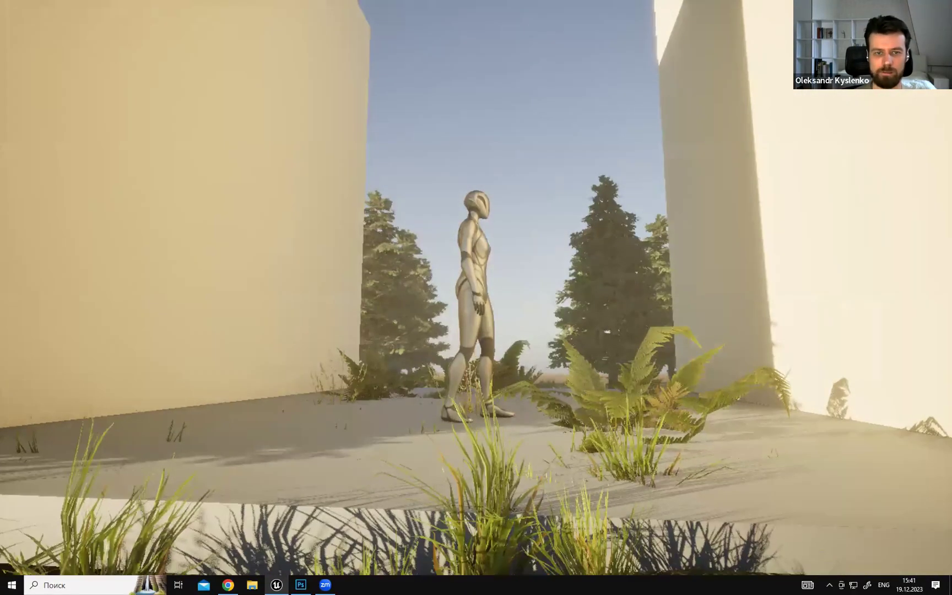
key(w)
key(a)
key(s)
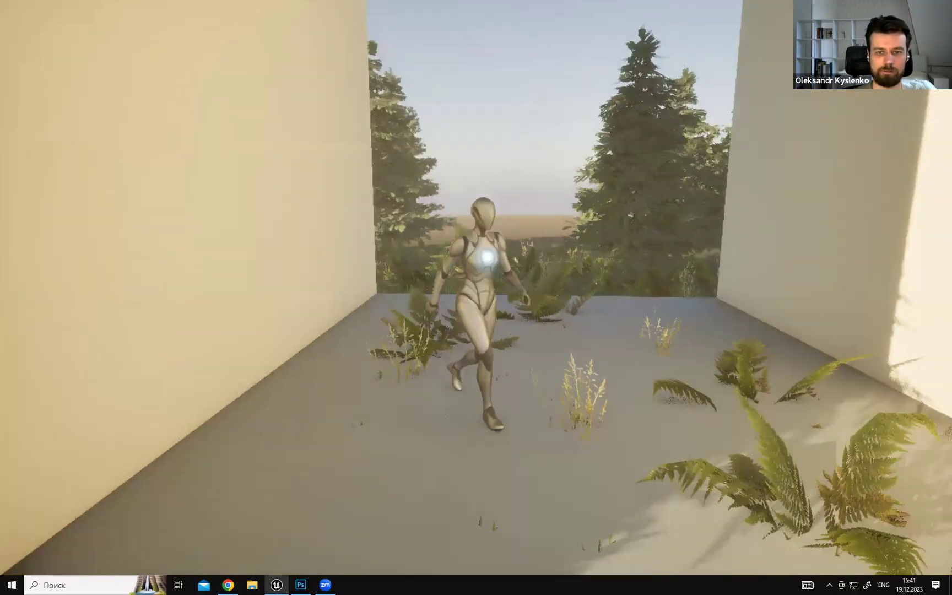
Walk the character back and forth along the floor to compare its size with the walls, and stop play mode.
key(d)
key(s)
key(w)
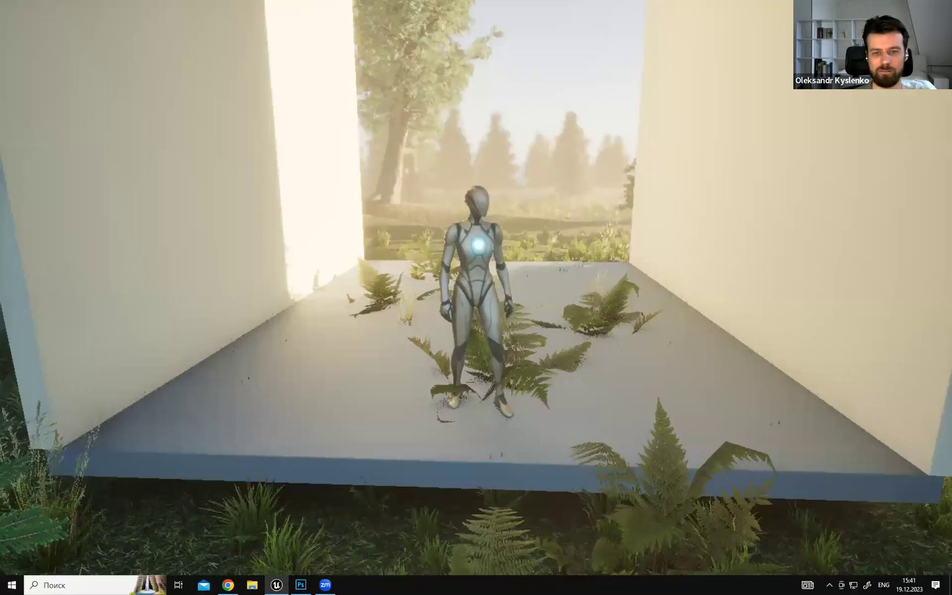
key(w)
key(d)
key(s)
key(w)
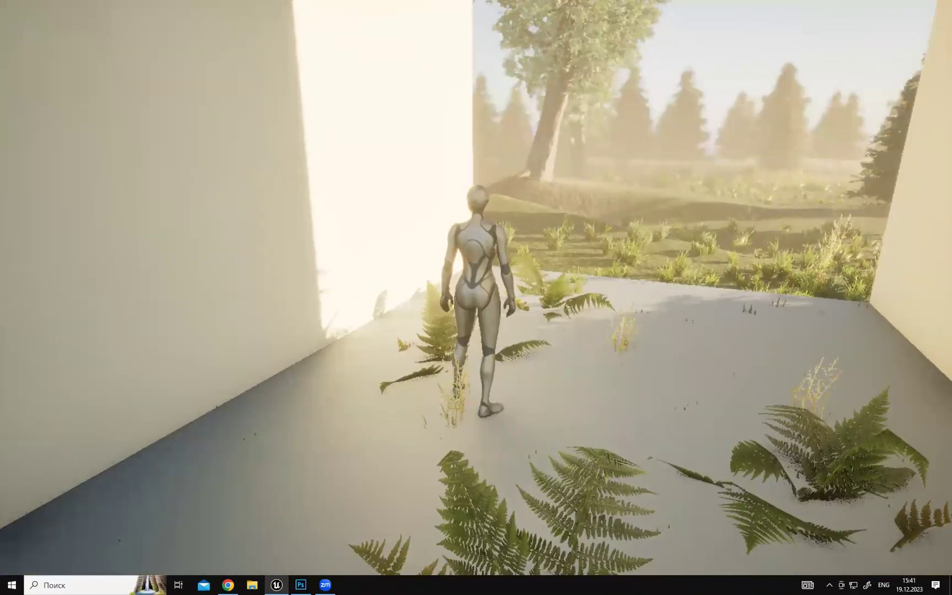
key(d)
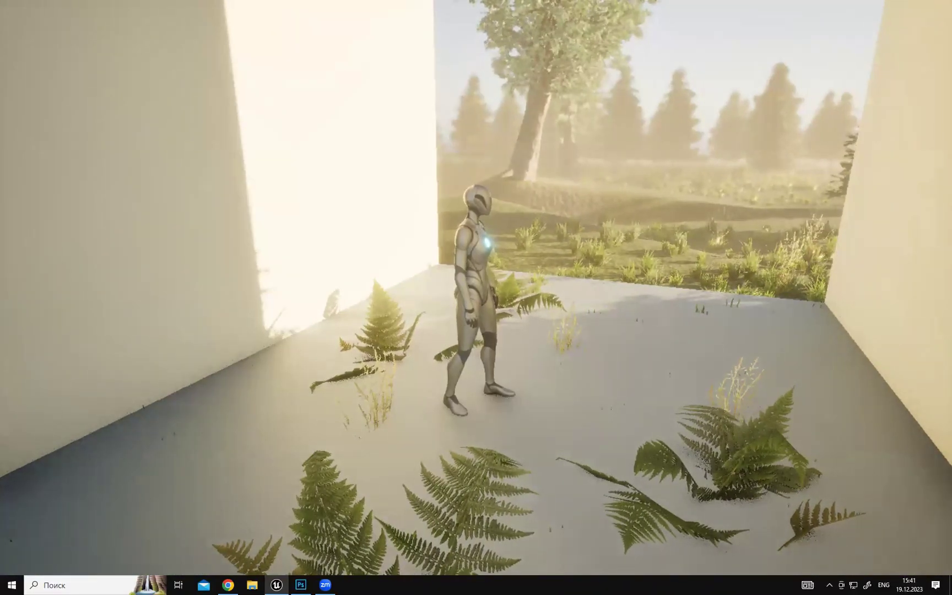
key(w)
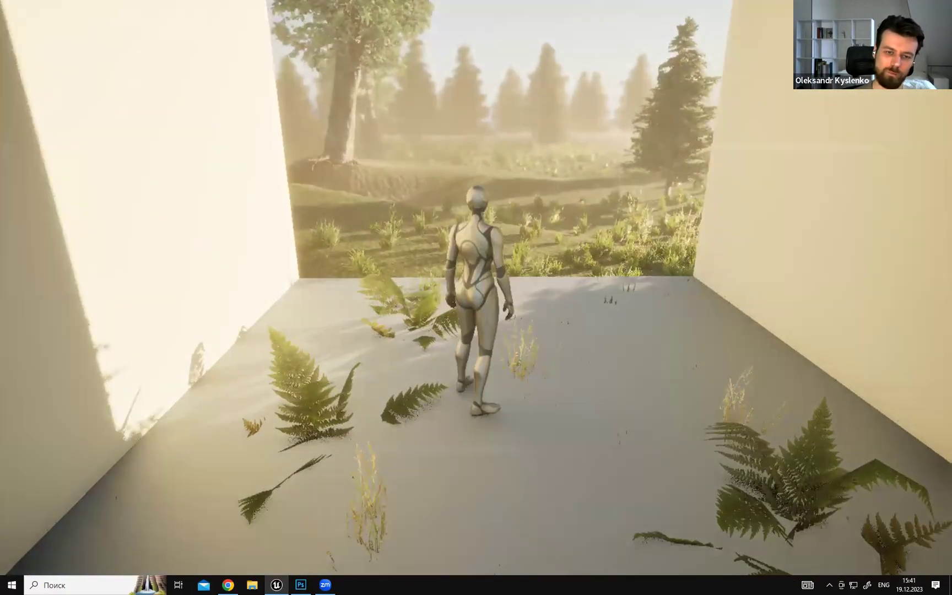
key(s)
key(w)
key(s)
key(w)
key(s)
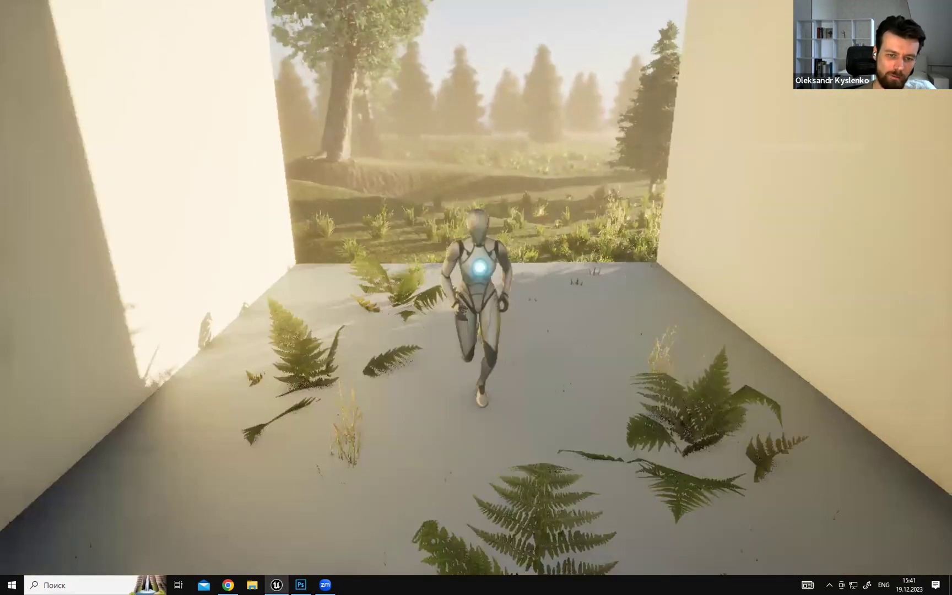
key(F11)
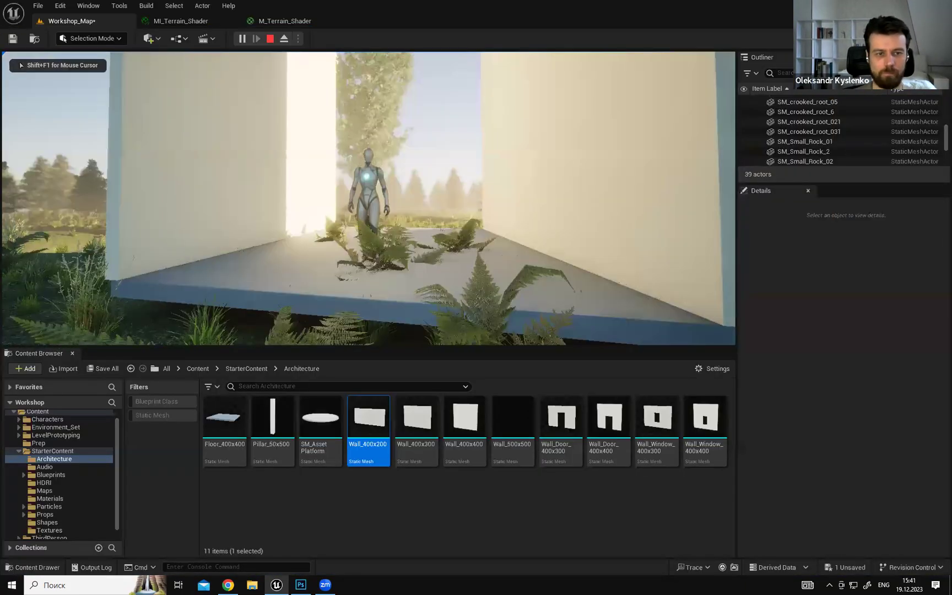
key(Escape)
Set the Z scale of the four selected wall segments to 1.5.
key(w)
right_drag(525, 121, 454, 164)
key(s)
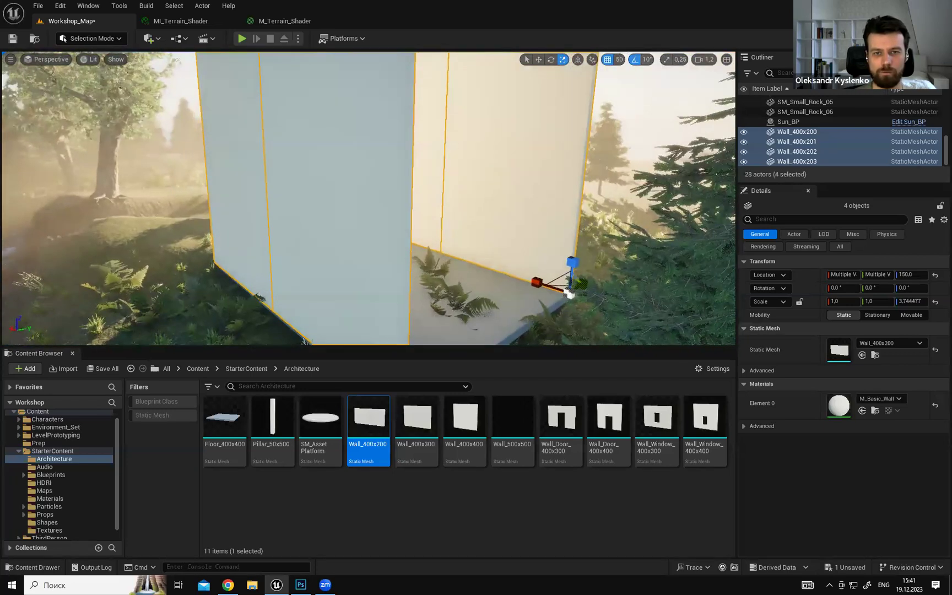
right_drag(455, 164, 468, 155)
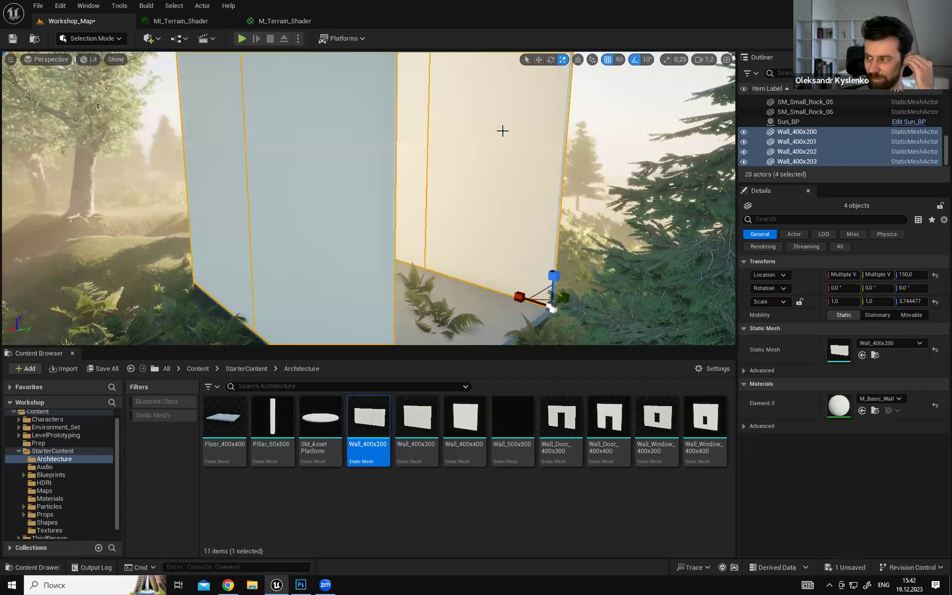
right_drag(527, 211, 496, 209)
key(d)
key(s)
key(w)
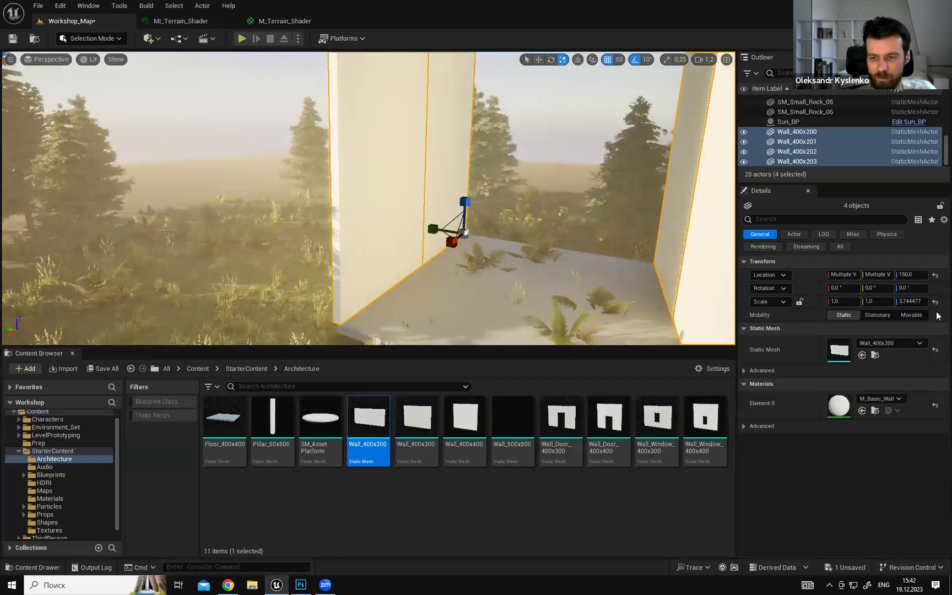
click(904, 302)
text(1,5)
key(Return)
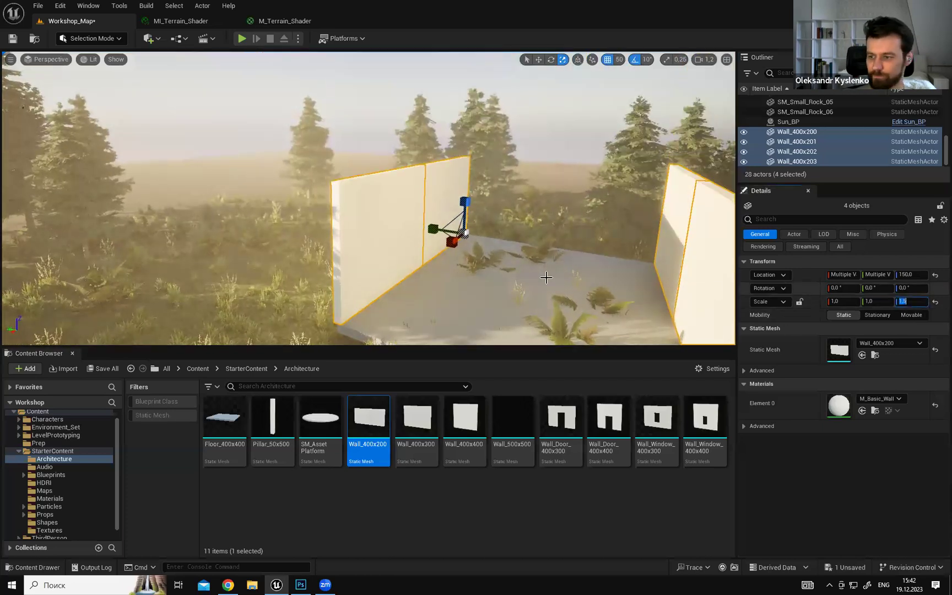
Examine the lowered walls in game view from the open end, and the terrain mounds beyond them.
mouse_move(541, 278)
right_down()
mouse_move(607, 281)
mouse_move(541, 279)
mouse_move(542, 266)
right_up()
key(a)
key(g)
key(g)
key(g)
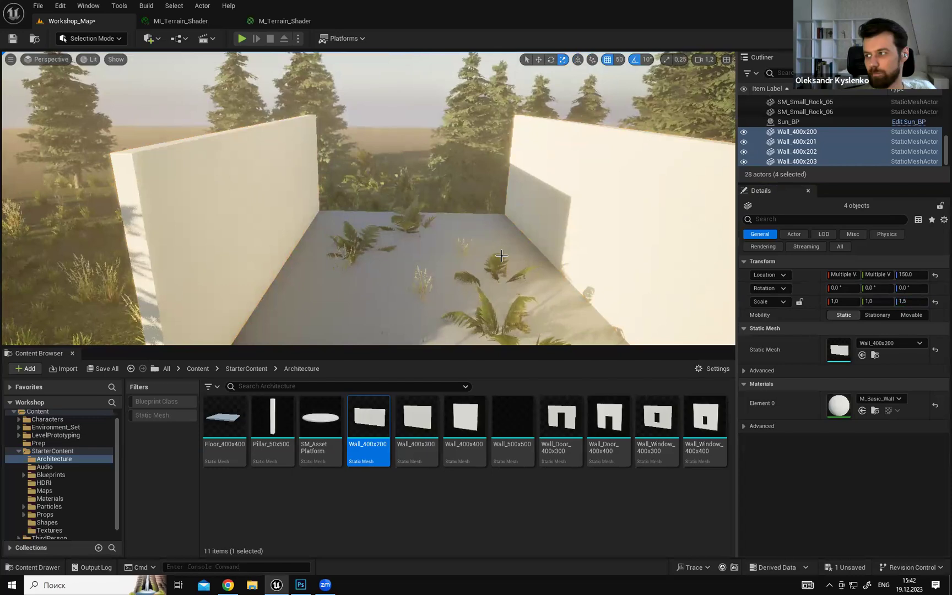
right_drag(502, 231, 551, 178)
key(a)
key(d)
key(w)
right_drag(670, 226, 575, 231)
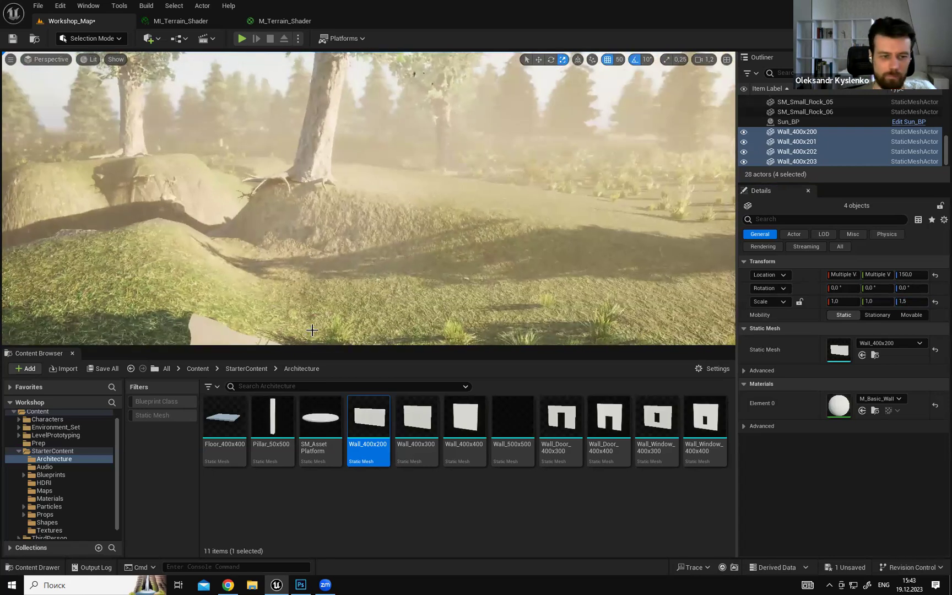
Switch to Photoshop and enlarge the waterfall reference photo to 50%.
click(301, 583)
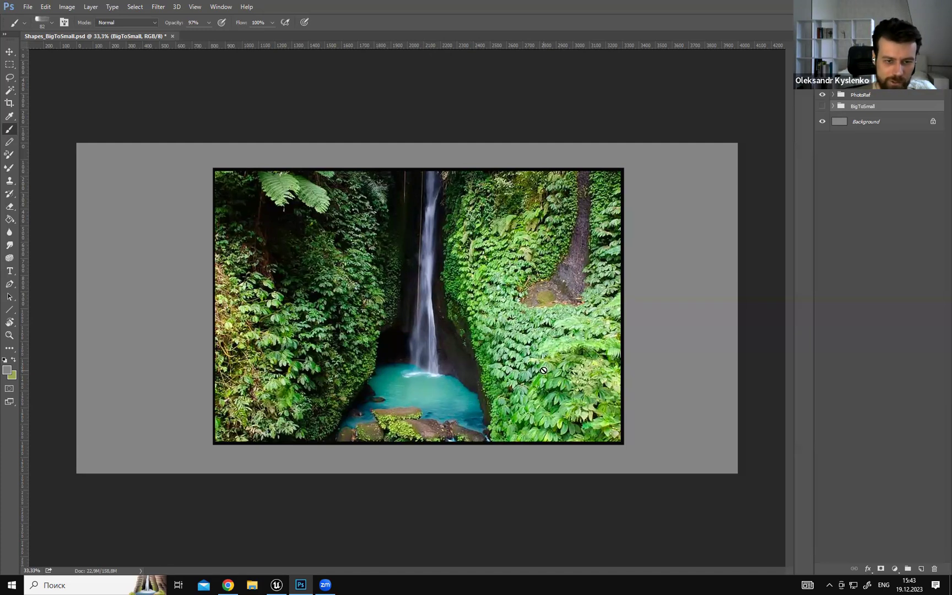
key(z)
drag(458, 358, 615, 414)
click(614, 413)
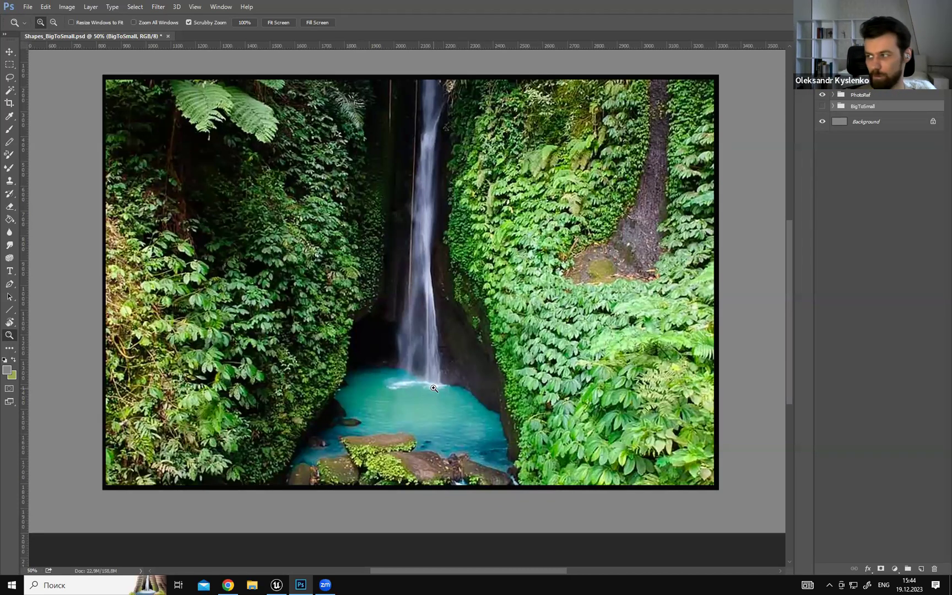
Expand the PhotoRef group and toggle the Person layer to compare the photo's sense of scale, leaving the layer shown.
click(833, 96)
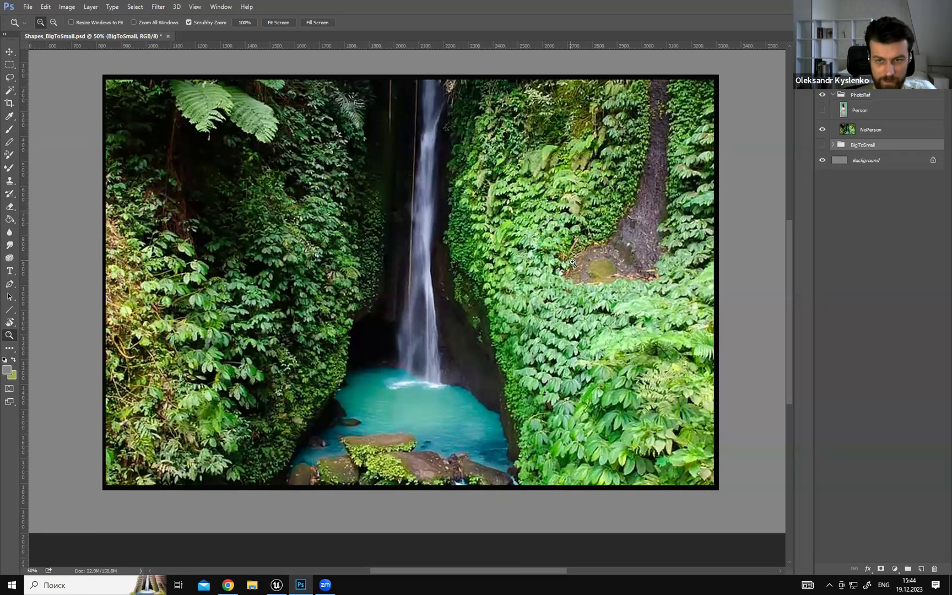
click(821, 112)
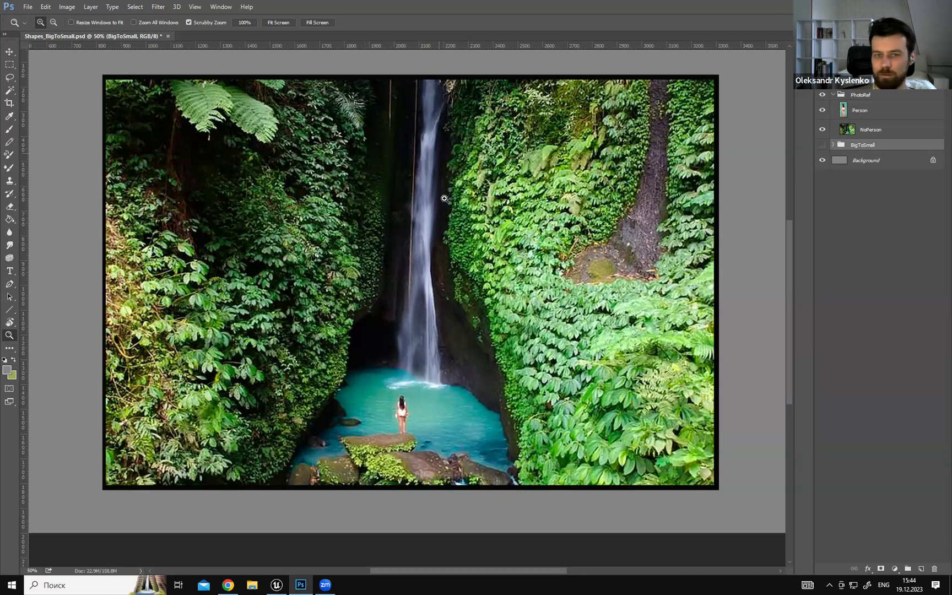
click(821, 110)
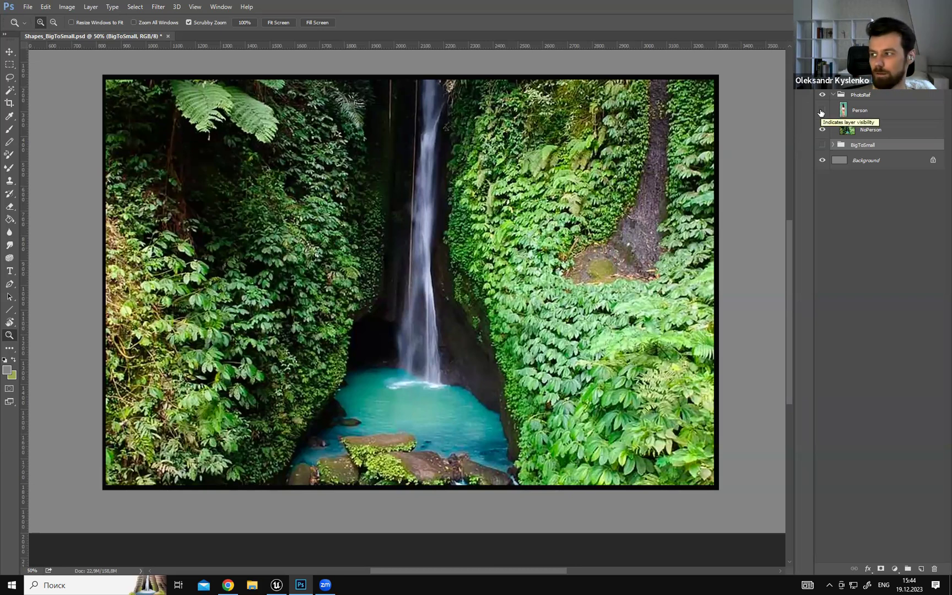
click(820, 112)
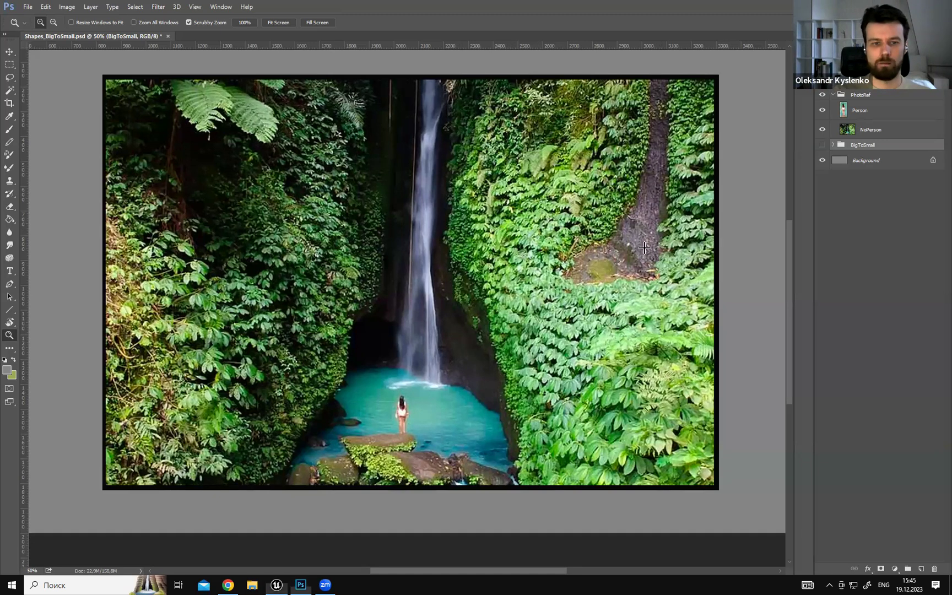
Switch back to Unreal Editor and enlarge the viewport by shrinking the Content Browser.
key(alt+Tab)
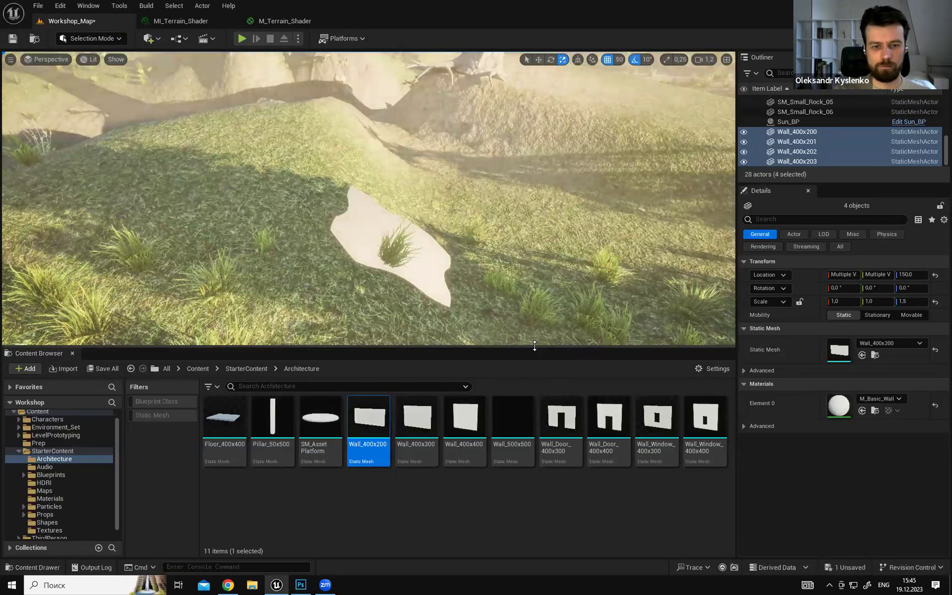
drag(534, 346, 527, 486)
mouse_move(484, 246)
right_down()
mouse_move(441, 243)
mouse_move(463, 264)
mouse_move(484, 246)
right_up()
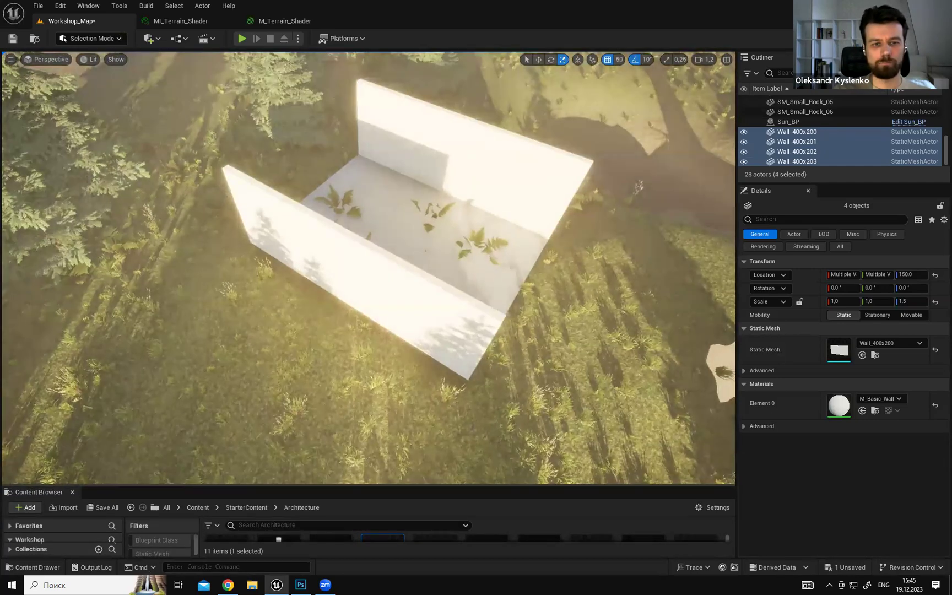
Select both floor pieces and all four wall segments of the building.
click(499, 263)
right_drag(388, 296, 356, 293)
click(387, 294)
key(w)
ctrl+click(255, 159)
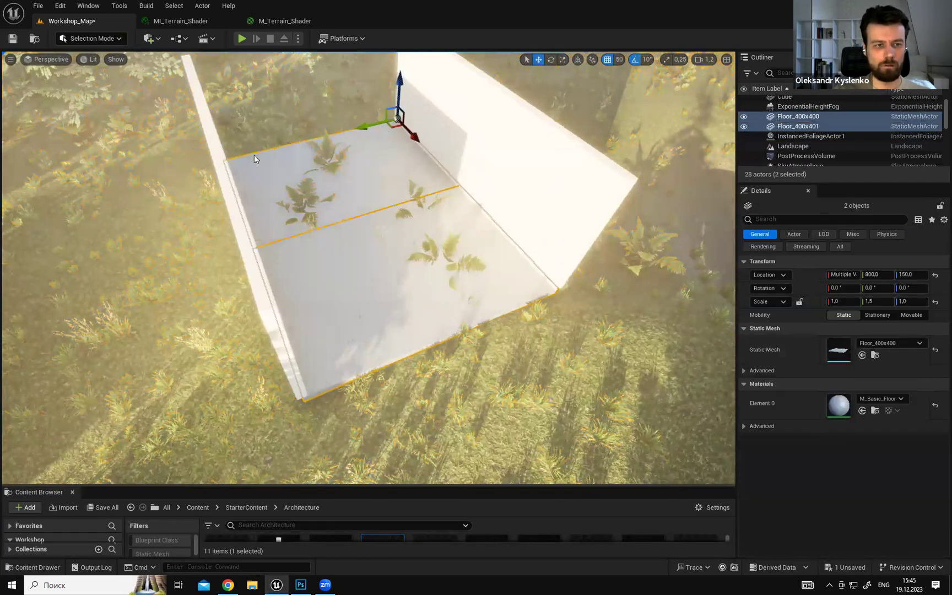
ctrl+click(458, 129)
ctrl+click(519, 179)
alt+drag(481, 275, 320, 251)
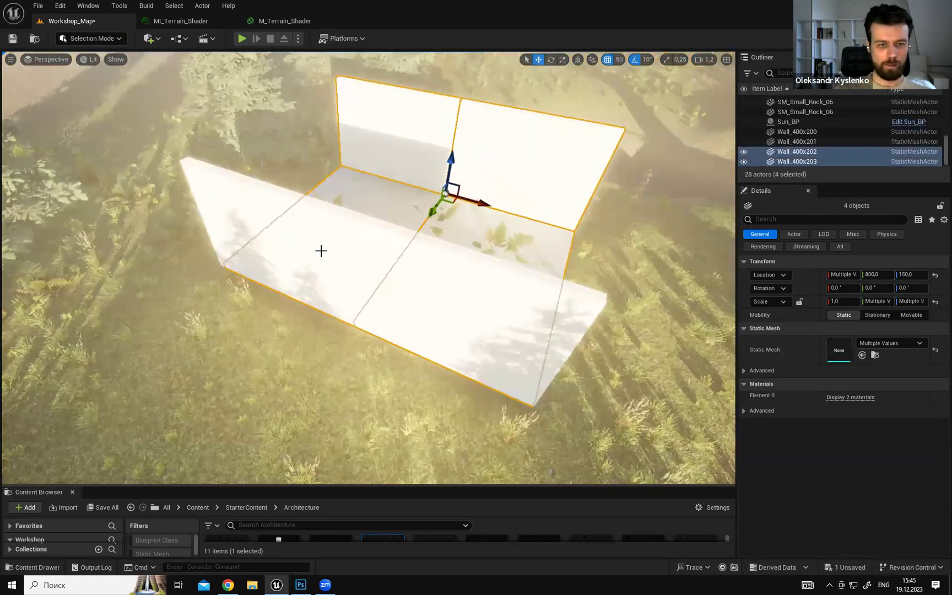
ctrl+click(463, 273)
ctrl+click(321, 250)
With position grid snapping turned off, rotate the selected building about the vertical axis and shift it.
right_drag(458, 128, 473, 220)
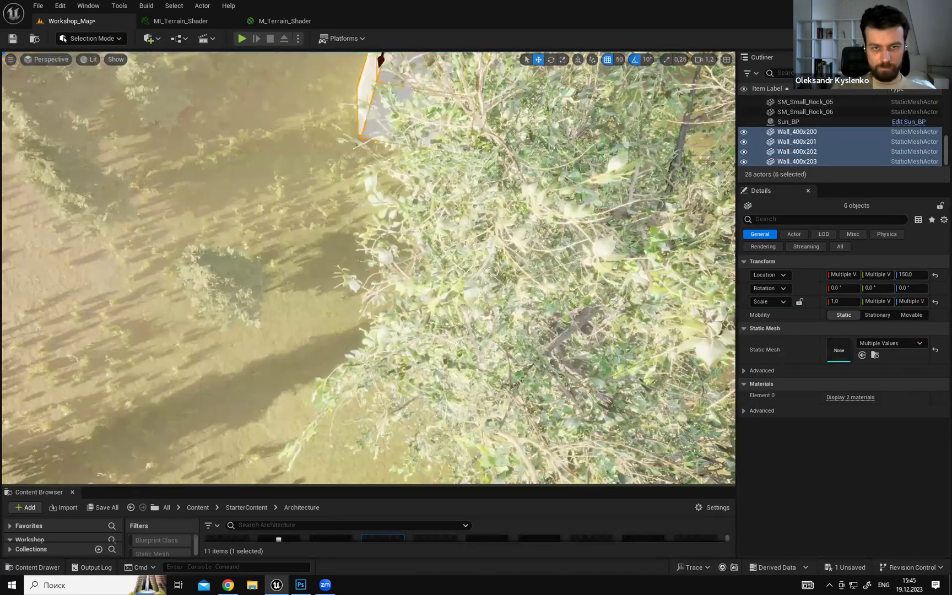
right_drag(615, 62, 567, 171)
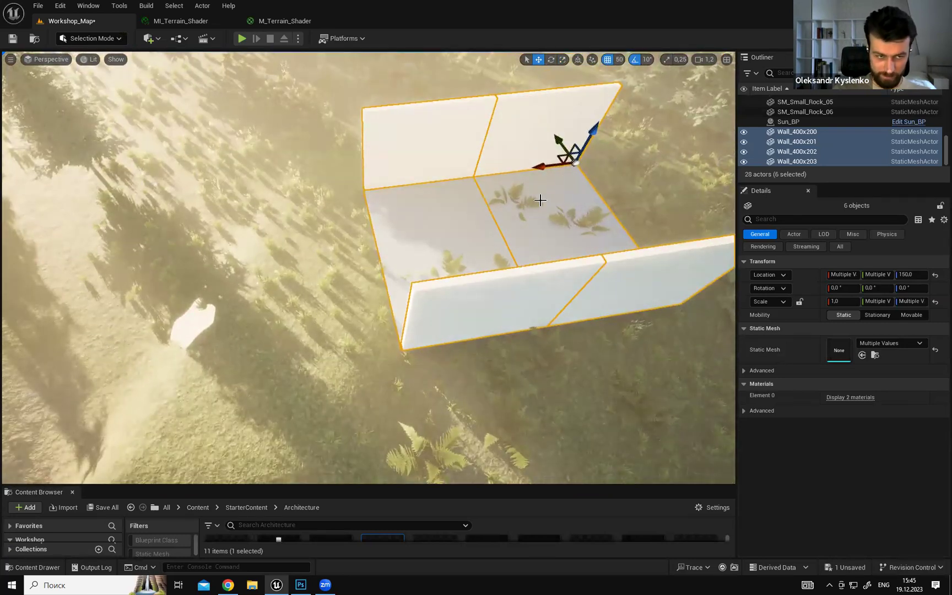
click(607, 58)
right_drag(592, 128, 568, 150)
right_drag(530, 188, 598, 63)
key(e)
drag(545, 212, 248, 215)
key(w)
mouse_move(247, 216)
right_down()
mouse_move(264, 236)
mouse_move(182, 220)
mouse_move(259, 204)
right_up()
drag(402, 100, 403, 75)
Rotate the building further about the vertical axis to align it with the terrain mound.
right_drag(405, 83, 347, 55)
key(e)
drag(497, 191, 529, 191)
right_drag(530, 191, 606, 201)
drag(431, 183, 367, 186)
mouse_move(367, 186)
right_down()
mouse_move(314, 218)
mouse_move(317, 239)
mouse_move(380, 234)
mouse_move(369, 171)
right_up()
Lower the building into the terrain mound to a Z location of about -226 and turn it to -90° about Z.
key(w)
drag(429, 200, 424, 301)
right_drag(424, 300, 421, 347)
mouse_move(387, 233)
mouse_down()
mouse_move(372, 259)
mouse_move(378, 243)
mouse_up()
right_drag(378, 244, 413, 305)
mouse_move(349, 265)
right_down()
mouse_move(333, 217)
mouse_move(348, 265)
right_up()
key(e)
drag(387, 185, 399, 182)
key(w)
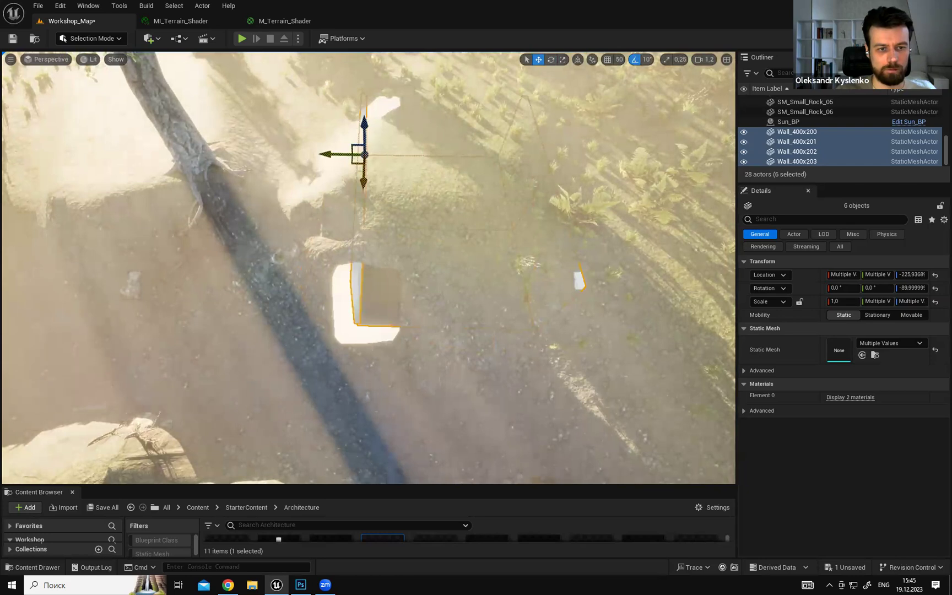
Turn off rotation snapping and rotate the building freely to line it up with the opening in the mound.
right_drag(349, 162, 352, 182)
key(e)
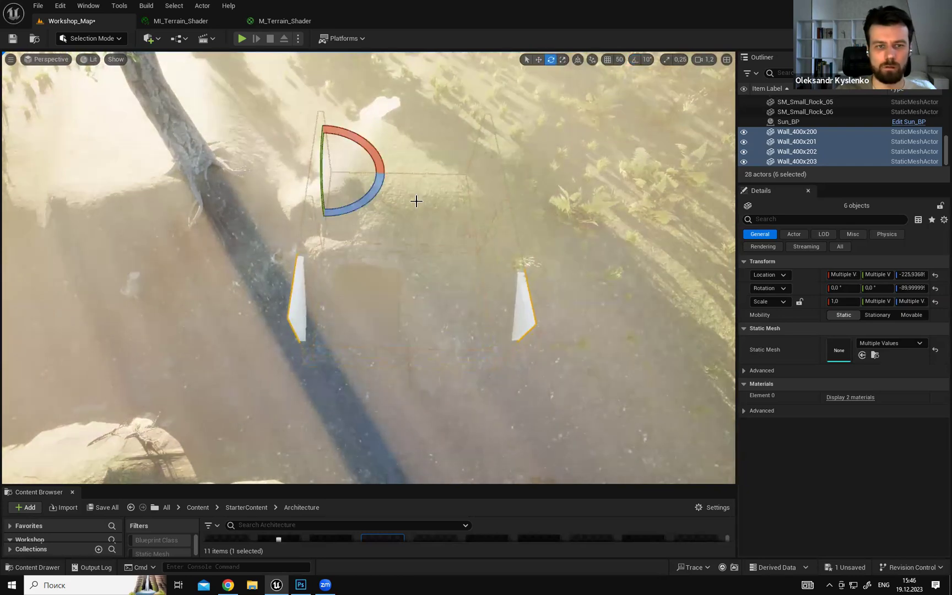
drag(377, 196, 340, 175)
key(w)
right_drag(340, 175, 319, 146)
Shift the building inside the mound so its interior sits behind the terrain opening.
right_drag(287, 181, 346, 221)
drag(346, 221, 346, 199)
right_drag(346, 199, 331, 264)
scroll(346, 199, down, 1)
drag(510, 164, 549, 146)
right_drag(550, 146, 524, 186)
scroll(537, 152, down, 1)
Play the level and walk the character through the terrain opening into the embedded building.
click(524, 187)
mouse_move(408, 57)
right_down()
mouse_move(363, 77)
mouse_move(410, 62)
right_up()
key(alt+p)
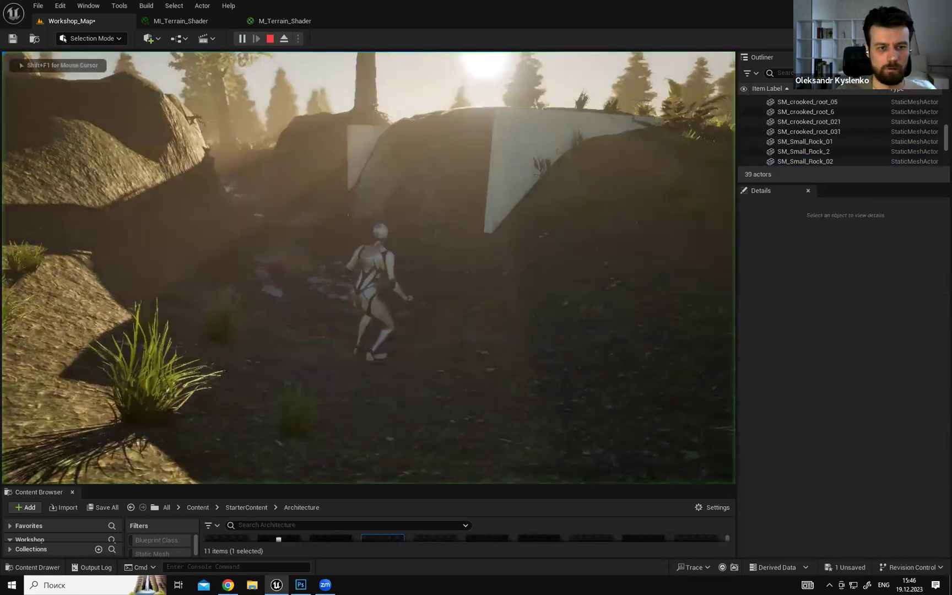
key(w)
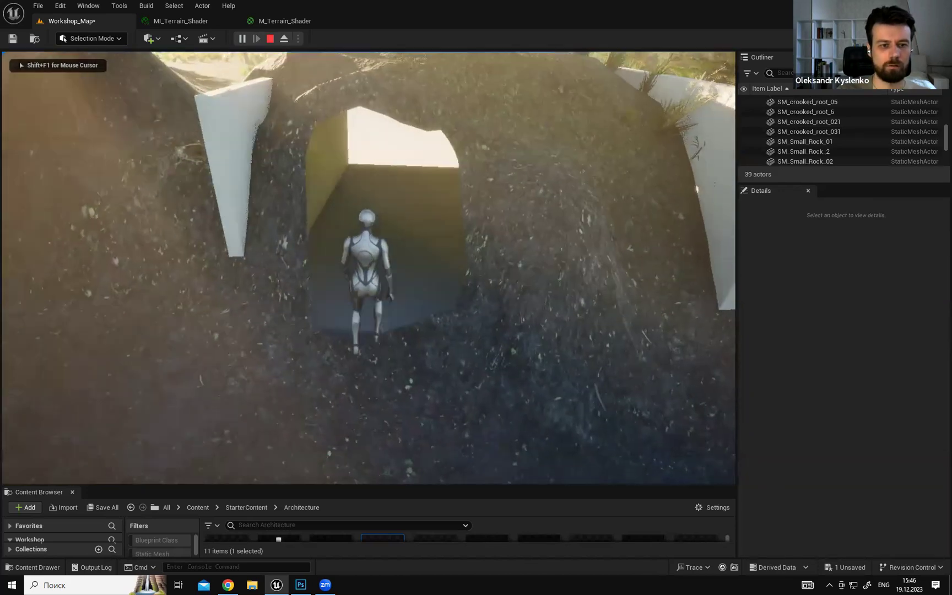
key(space)
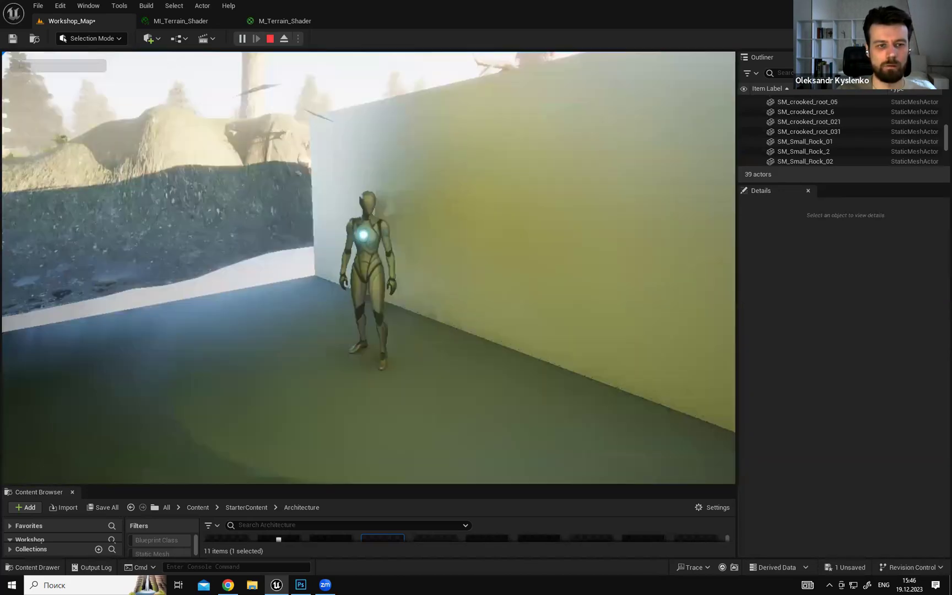
Walk and jump the character around inside the embedded building to check its scale, and end the play session.
key(w)
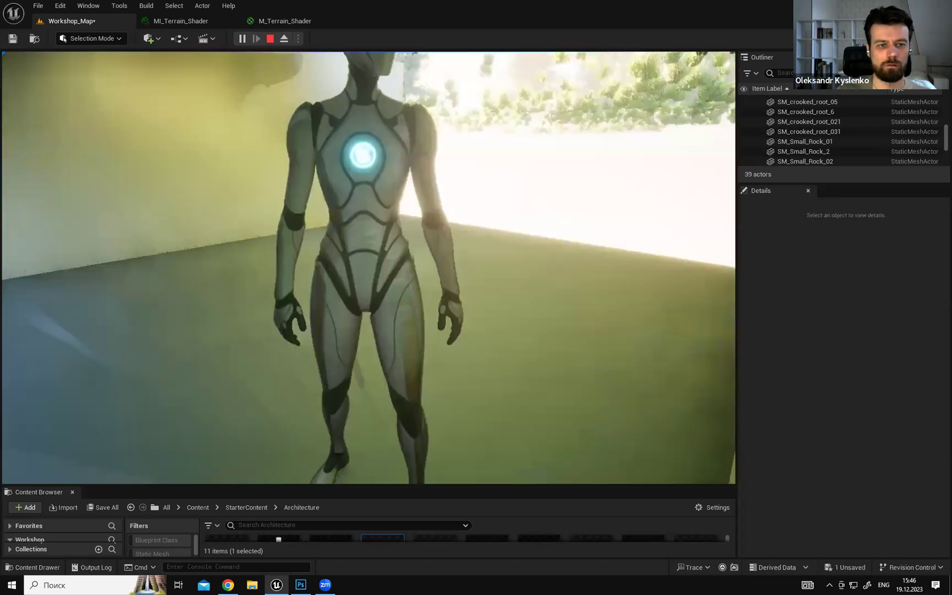
key(w)
key(w)
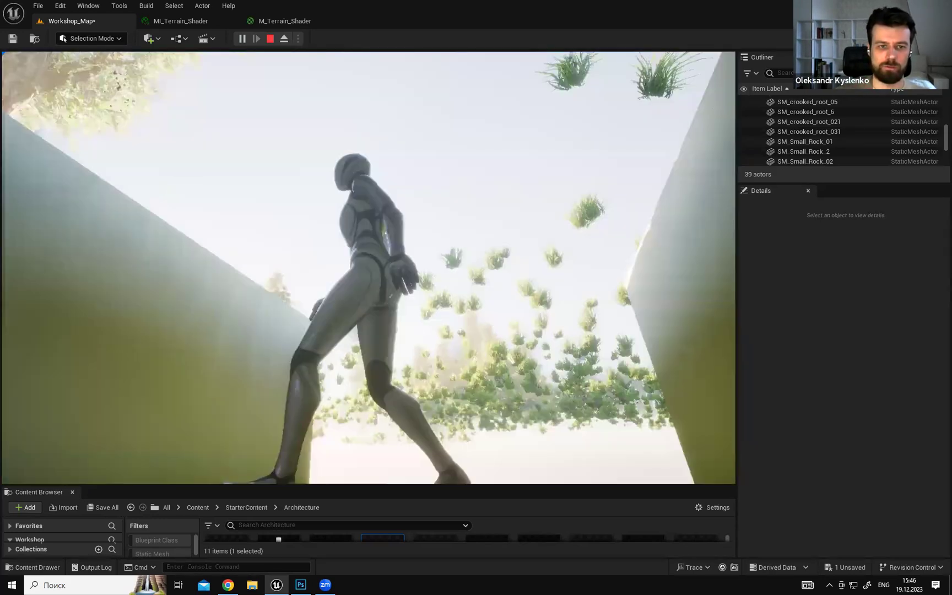
key(w)
key(w)
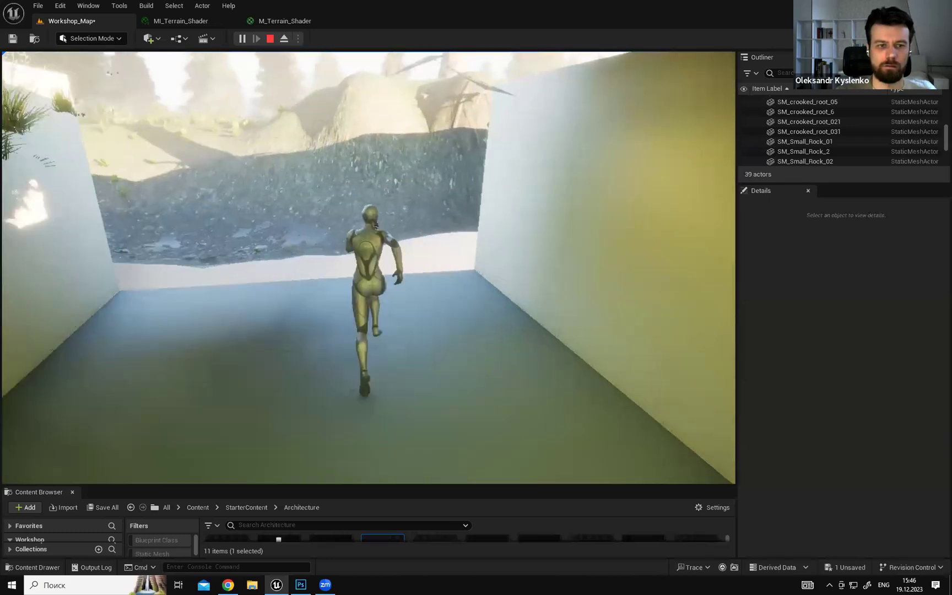
key(a)
key(w)
key(space)
key(w)
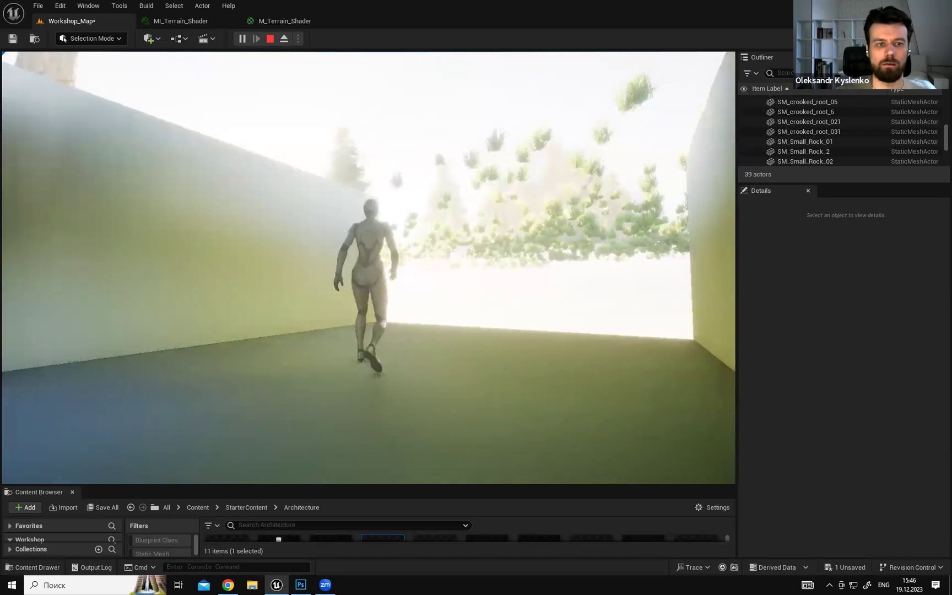
key(Escape)
Switch to landscape editing and examine where the building's walls stick out of the terrain mound.
right_drag(513, 222, 537, 226)
key(s)
key(w)
mouse_move(371, 325)
right_down()
mouse_move(370, 292)
mouse_move(374, 380)
mouse_move(369, 275)
mouse_move(372, 324)
right_up()
key(s)
alt+drag(372, 324, 104, 308)
right_drag(402, 358, 387, 275)
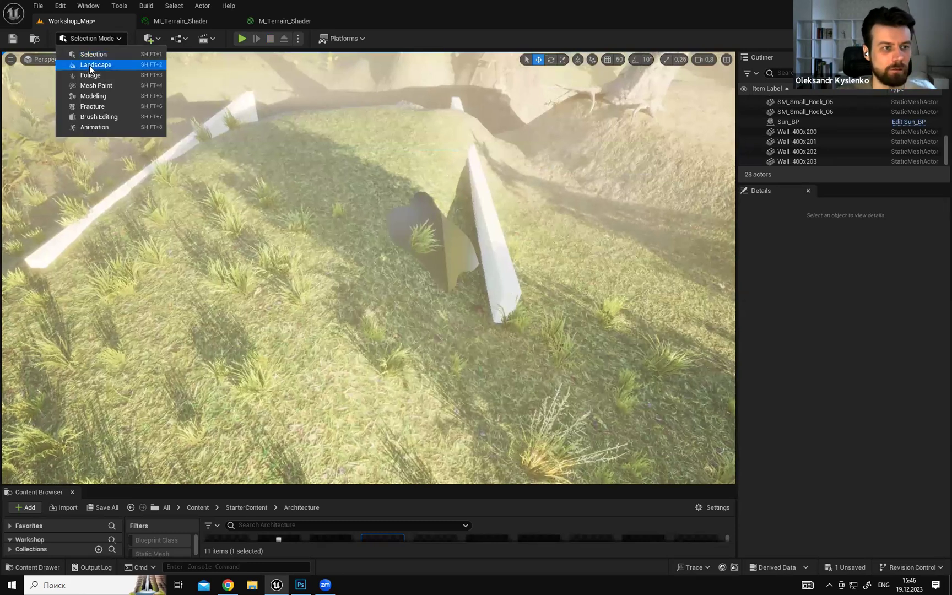
key(shift+2)
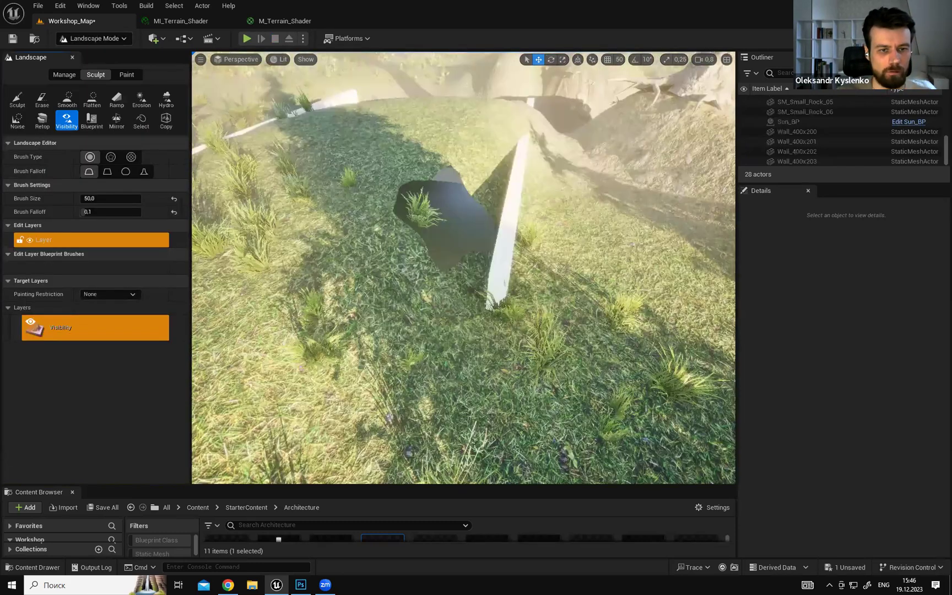
right_drag(441, 228, 436, 227)
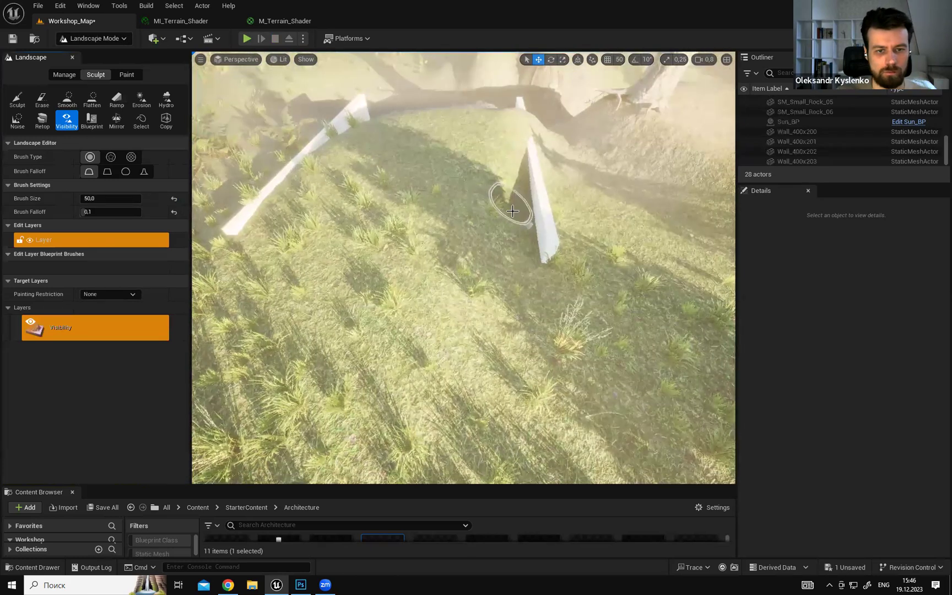
mouse_move(498, 229)
right_down()
mouse_move(486, 237)
mouse_move(484, 272)
mouse_move(477, 246)
mouse_move(512, 263)
mouse_move(519, 251)
mouse_move(522, 264)
mouse_move(479, 245)
mouse_move(479, 229)
mouse_move(476, 245)
mouse_move(460, 234)
right_up()
right_drag(543, 245, 535, 253)
Raise the terrain beside the hole on the grassy side of the mound with the Sculpt tool at brush size 50.
click(17, 100)
key(w)
right_drag(448, 238, 454, 263)
key(s)
right_drag(421, 216, 422, 215)
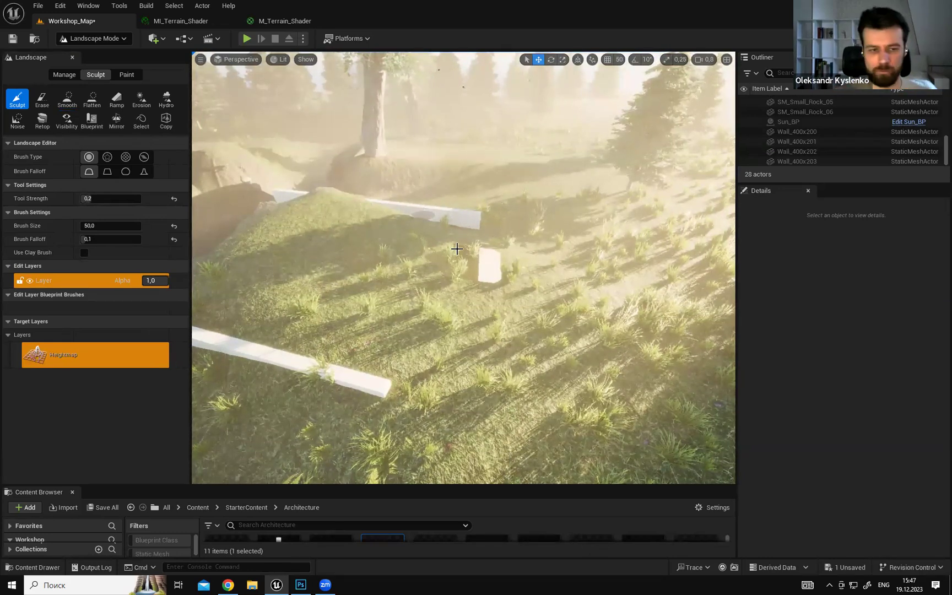
key(w)
mouse_move(453, 248)
right_down()
mouse_move(385, 198)
mouse_move(383, 164)
right_up()
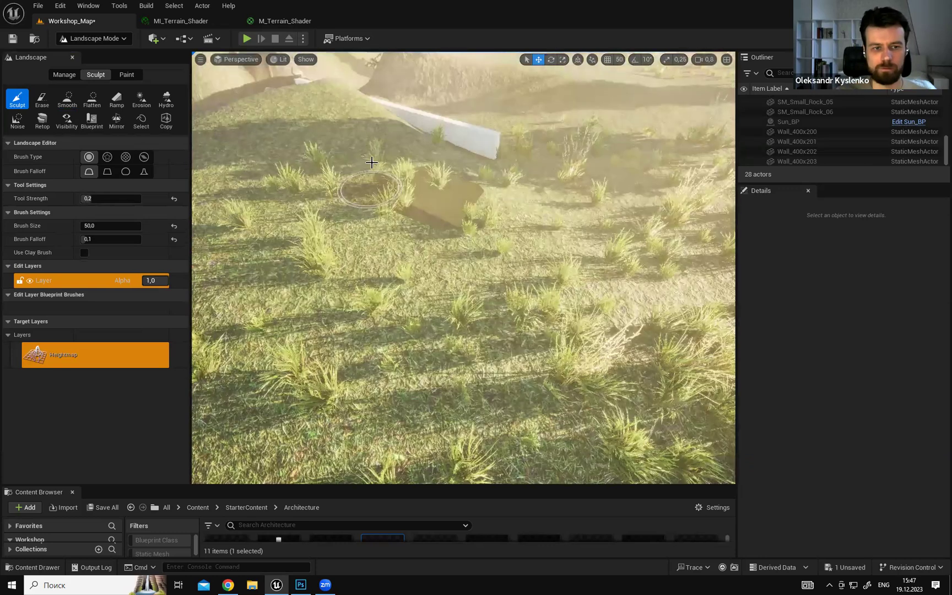
mouse_move(392, 156)
mouse_down()
mouse_move(393, 170)
mouse_move(489, 196)
mouse_move(468, 208)
mouse_move(493, 202)
mouse_move(486, 218)
mouse_move(473, 187)
mouse_move(508, 212)
mouse_up()
Change the brush falloff to the Tip shape and sculpt the ground higher along the edge of the hole.
right_drag(516, 227, 542, 214)
key(w)
click(143, 172)
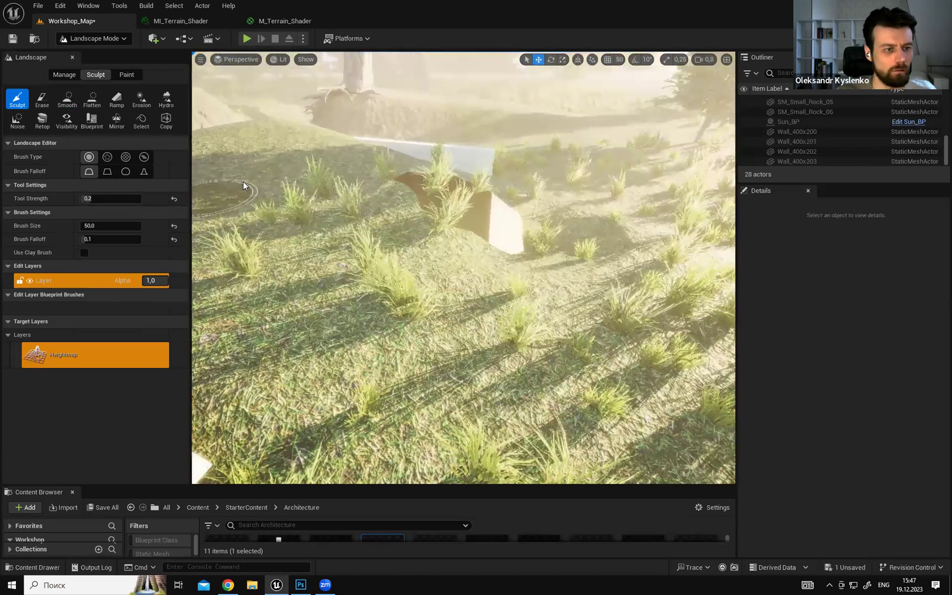
drag(444, 170, 434, 201)
right_drag(435, 203, 405, 228)
right_drag(461, 257, 462, 257)
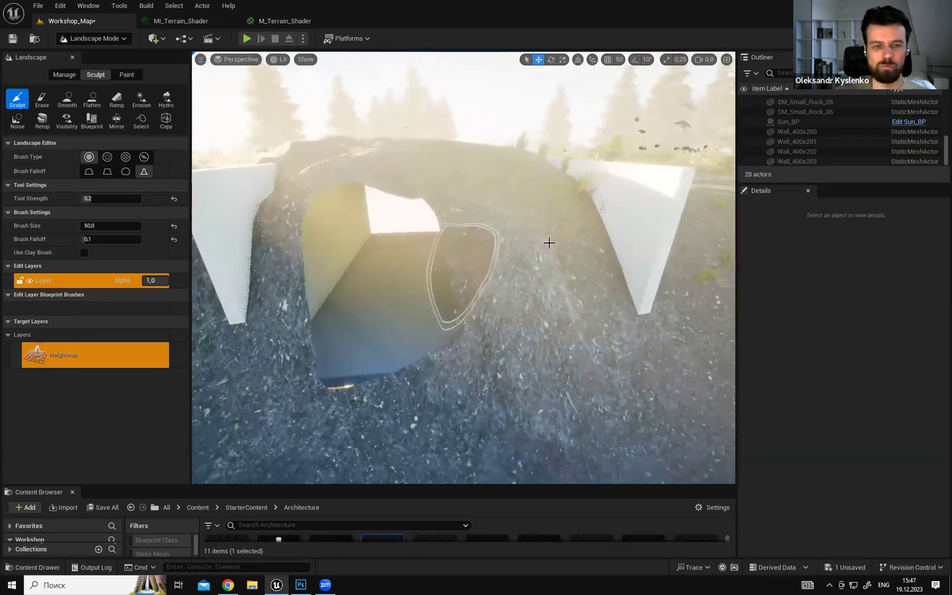
Examine the mound and its protruding walls from several sides, partly in a full-screen viewport.
key(F11)
right_drag(568, 245, 569, 243)
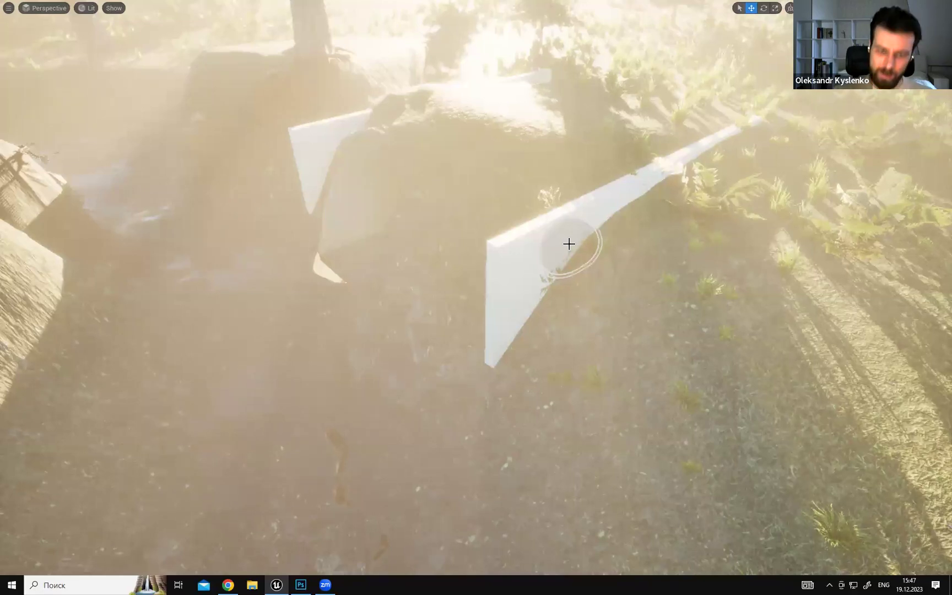
mouse_move(616, 232)
right_down()
mouse_move(635, 207)
mouse_move(588, 302)
right_up()
right_drag(436, 369, 554, 329)
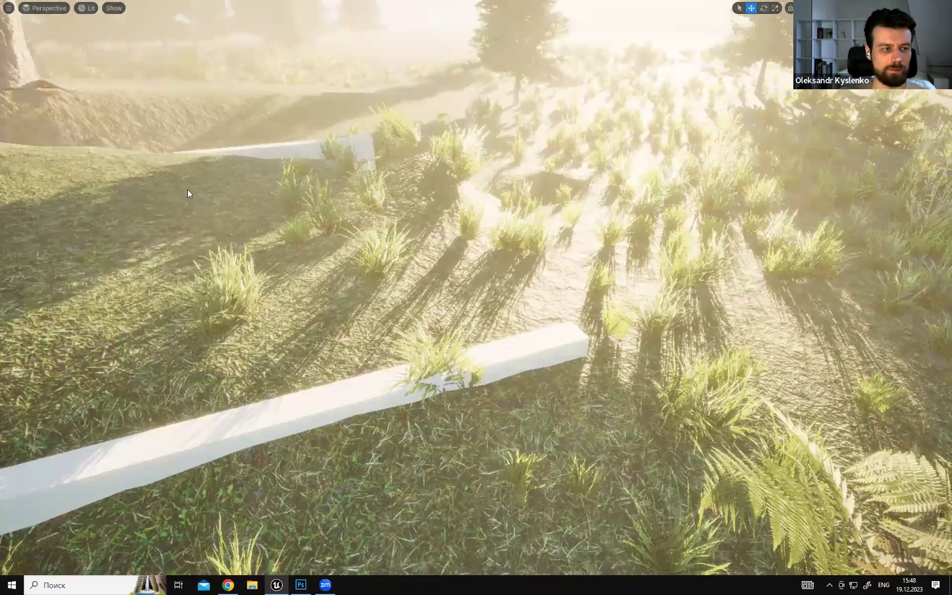
key(F11)
right_drag(575, 296, 577, 283)
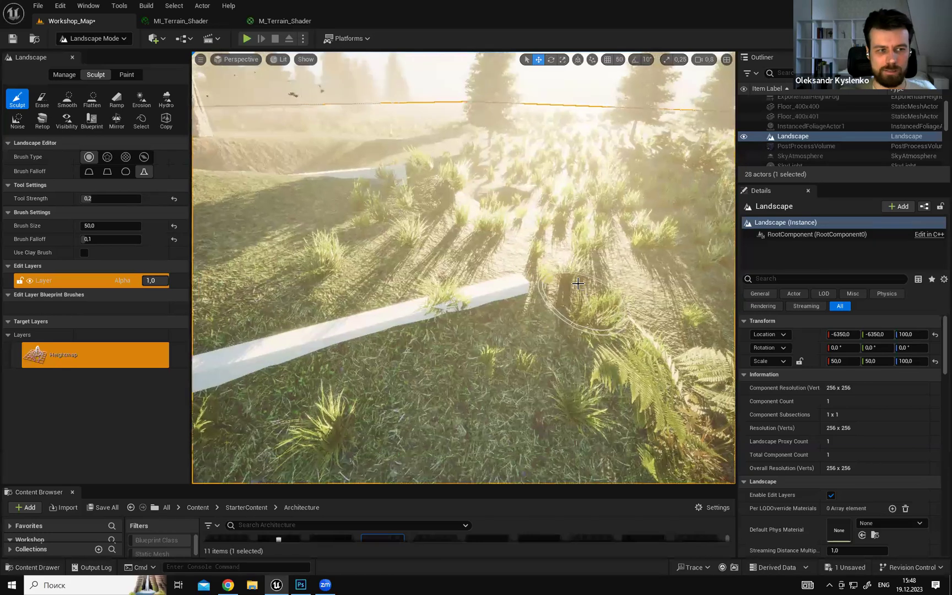
right_drag(513, 291, 513, 291)
right_drag(611, 240, 612, 240)
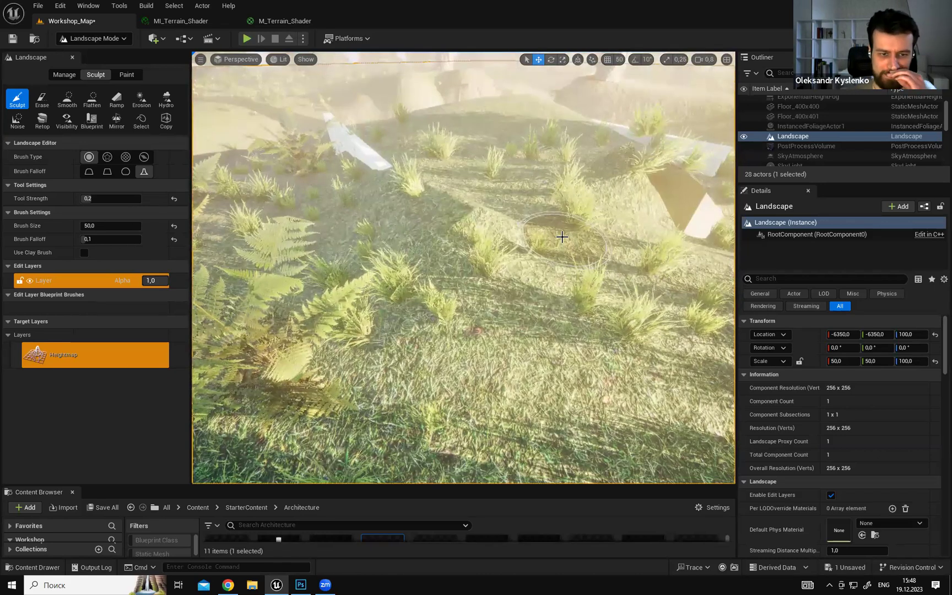
right_drag(562, 236, 562, 236)
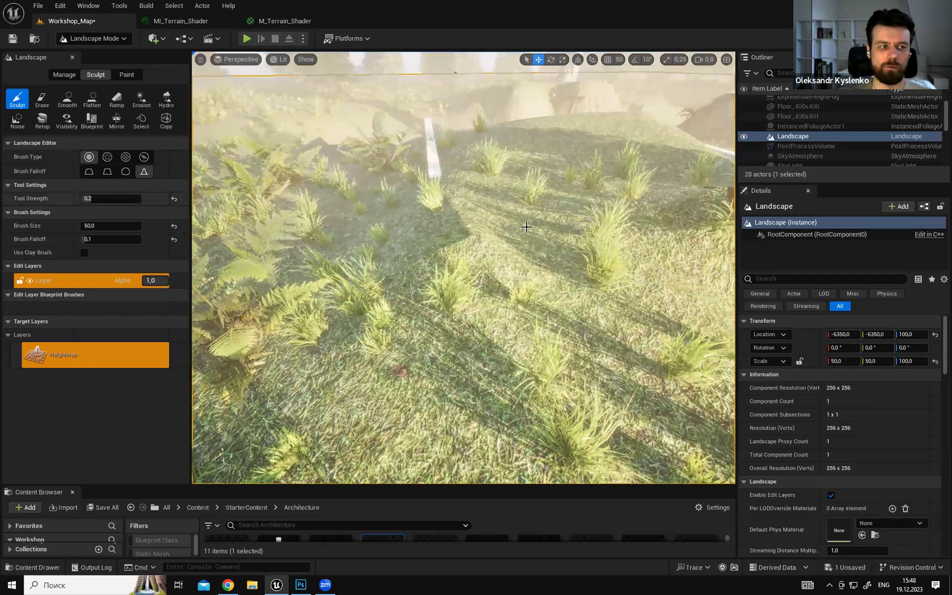
right_drag(508, 248, 507, 248)
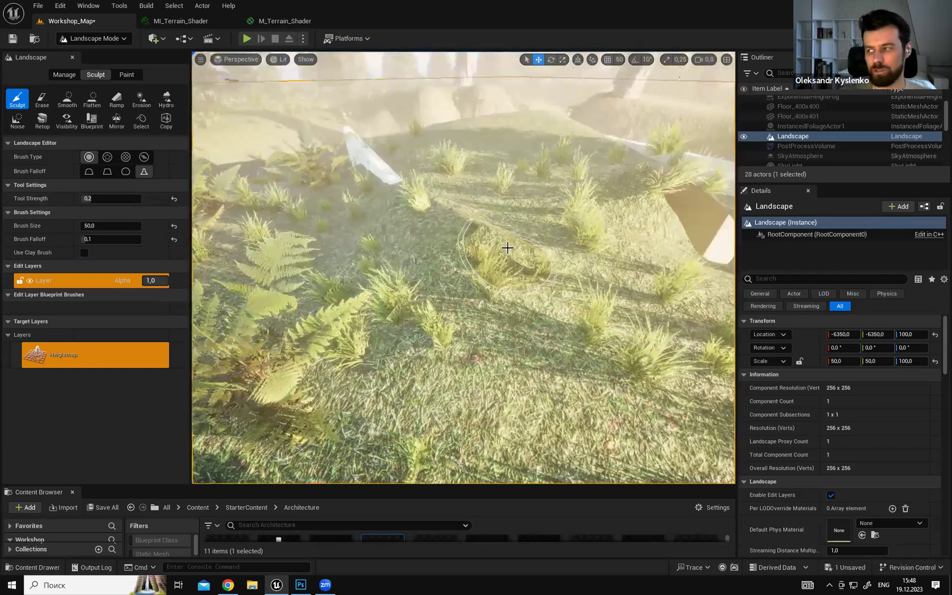
Undo the last sculpt stroke beside the hole and sculpt the ground near the exposed wall again.
right_drag(469, 217, 483, 225)
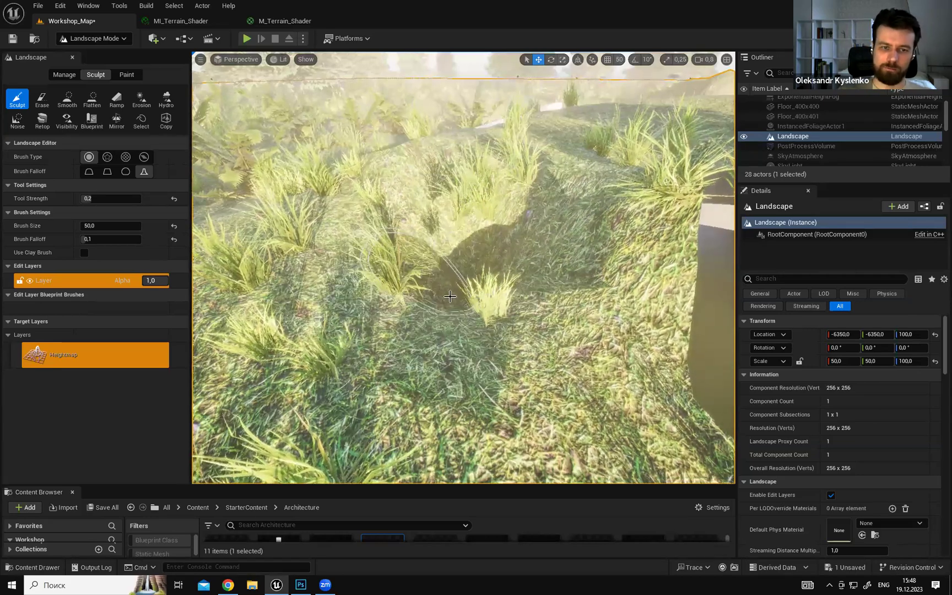
mouse_move(621, 246)
right_down()
mouse_move(628, 215)
mouse_move(694, 248)
mouse_move(612, 242)
mouse_move(573, 223)
right_up()
key(ctrl+z)
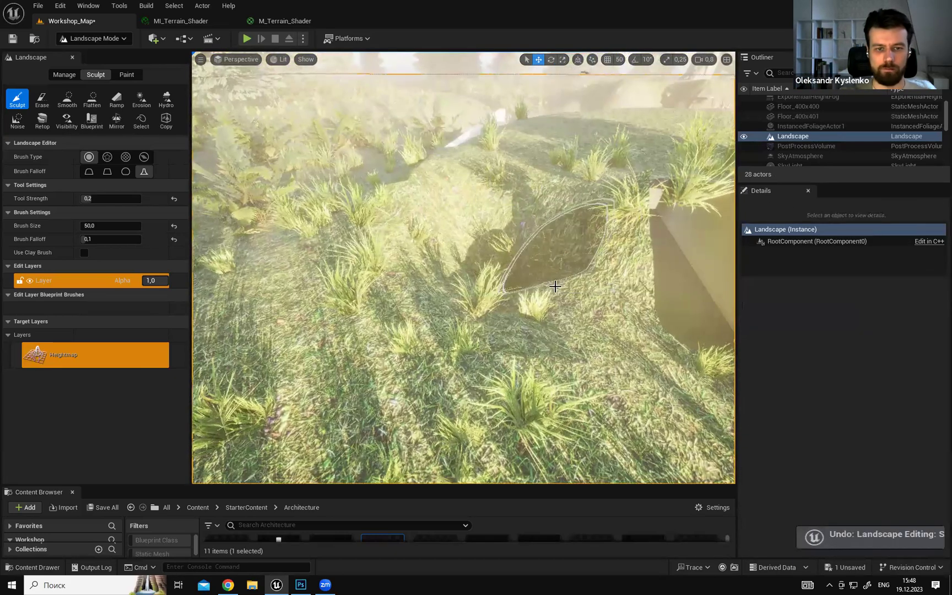
mouse_move(564, 258)
right_down()
mouse_move(564, 242)
mouse_move(564, 276)
mouse_move(446, 244)
mouse_move(452, 206)
mouse_move(406, 225)
right_up()
mouse_move(405, 226)
mouse_down()
mouse_move(323, 235)
mouse_move(480, 223)
mouse_move(378, 227)
mouse_move(467, 228)
mouse_move(399, 223)
mouse_move(454, 219)
mouse_move(440, 225)
mouse_up()
mouse_move(439, 226)
right_down()
mouse_move(449, 220)
mouse_move(455, 247)
right_up()
scroll(404, 241, down, 8)
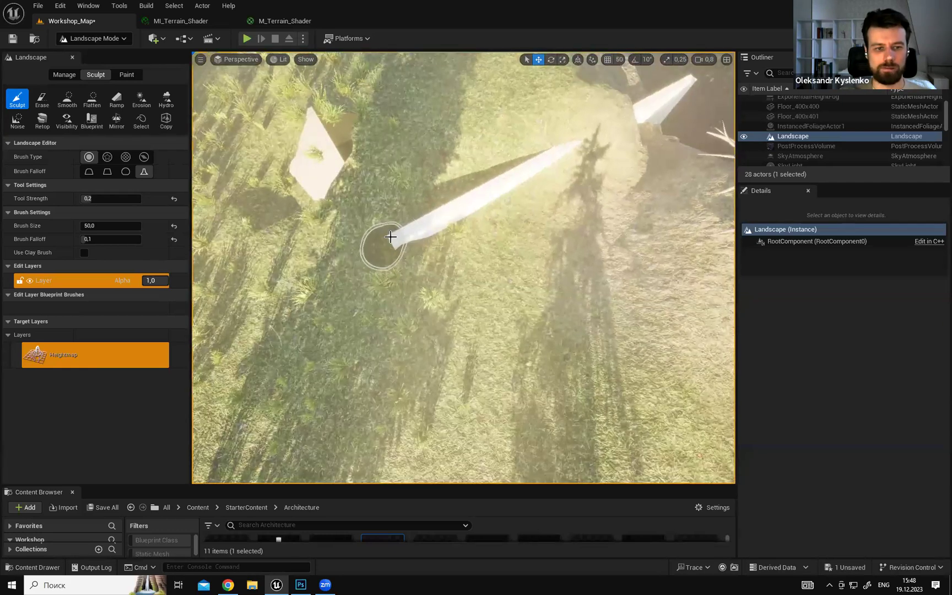
Raise the terrain along the top of the exposed wall to bury it in the mound.
mouse_move(512, 216)
right_down()
mouse_move(528, 159)
mouse_move(512, 216)
mouse_move(520, 238)
right_up()
click(506, 232)
right_drag(637, 223, 361, 251)
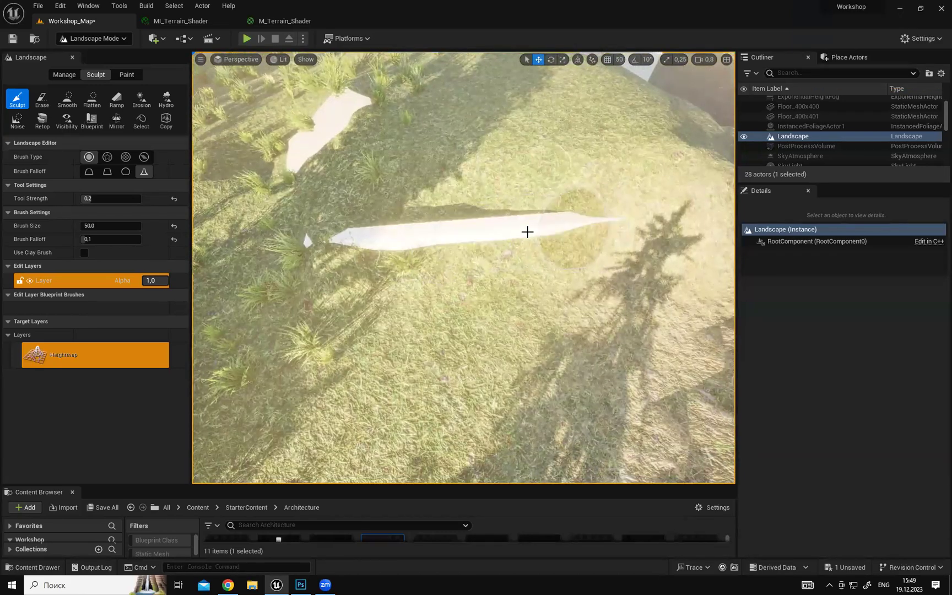
mouse_move(395, 238)
mouse_down()
mouse_move(565, 223)
mouse_move(382, 236)
mouse_move(543, 226)
mouse_move(530, 226)
mouse_up()
key(w)
right_drag(614, 181, 519, 202)
mouse_move(426, 209)
right_down()
mouse_move(438, 188)
mouse_move(544, 273)
mouse_move(548, 289)
mouse_move(550, 258)
mouse_move(531, 251)
mouse_move(503, 310)
mouse_move(469, 309)
mouse_move(524, 325)
mouse_move(567, 245)
mouse_move(438, 253)
right_up()
scroll(443, 156, down, 4)
key(s)
Refine the mound around the hole, alternating between the Erosion, Sculpt and Visibility tools.
click(141, 99)
mouse_move(459, 211)
right_down()
mouse_move(537, 201)
mouse_move(501, 181)
right_up()
mouse_move(517, 217)
right_down()
mouse_move(584, 300)
mouse_move(541, 234)
mouse_move(523, 243)
mouse_move(488, 217)
right_up()
mouse_move(513, 281)
right_down()
mouse_move(520, 307)
mouse_move(484, 270)
mouse_move(505, 298)
right_up()
click(19, 100)
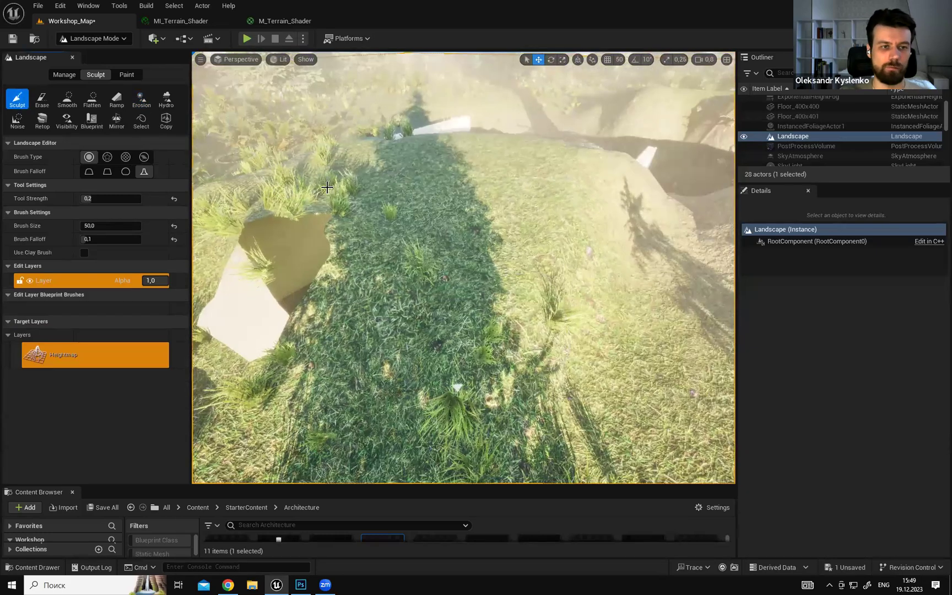
right_drag(390, 212, 372, 215)
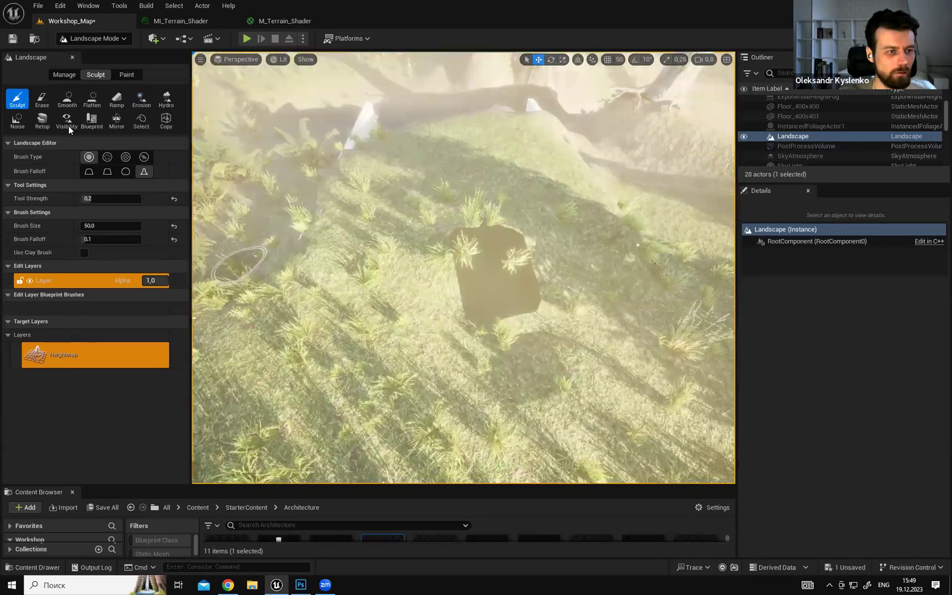
click(69, 127)
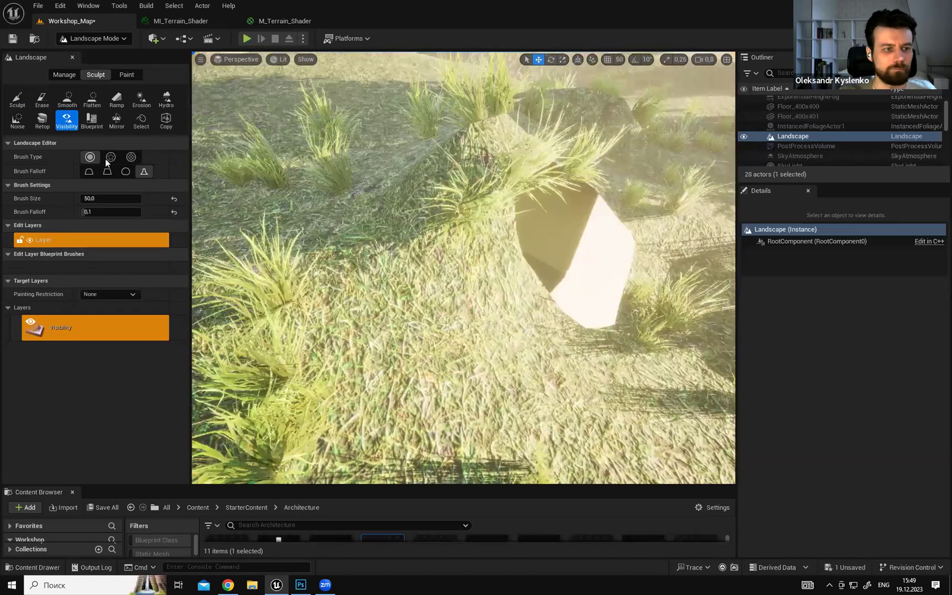
click(139, 102)
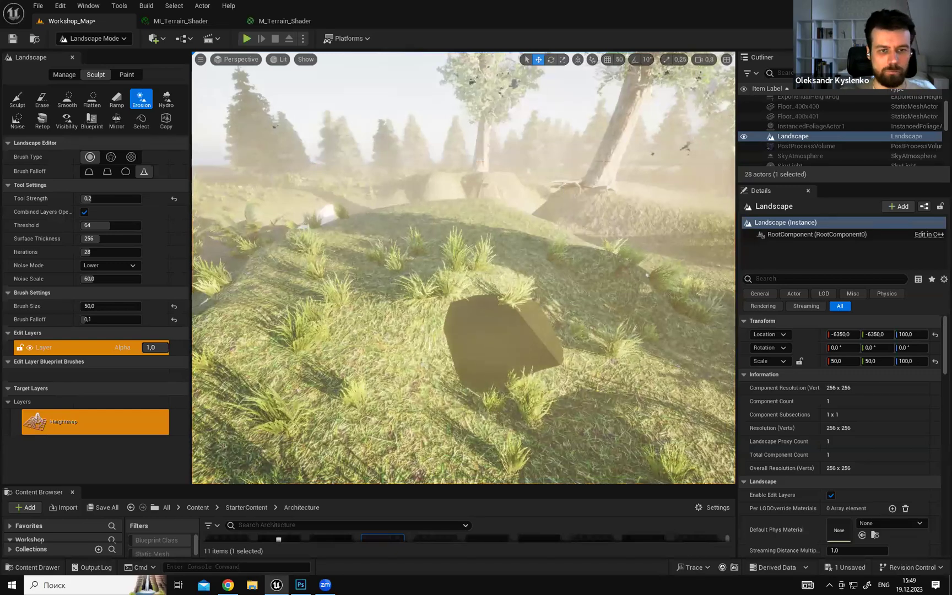
Return to selection mode and inspect the mound's openings and the building interior from both sides.
key(shift+1)
key(w)
right_drag(463, 270, 452, 330)
scroll(440, 320, down, 3)
key(s)
right_drag(308, 182, 284, 94)
scroll(330, 88, up, 3)
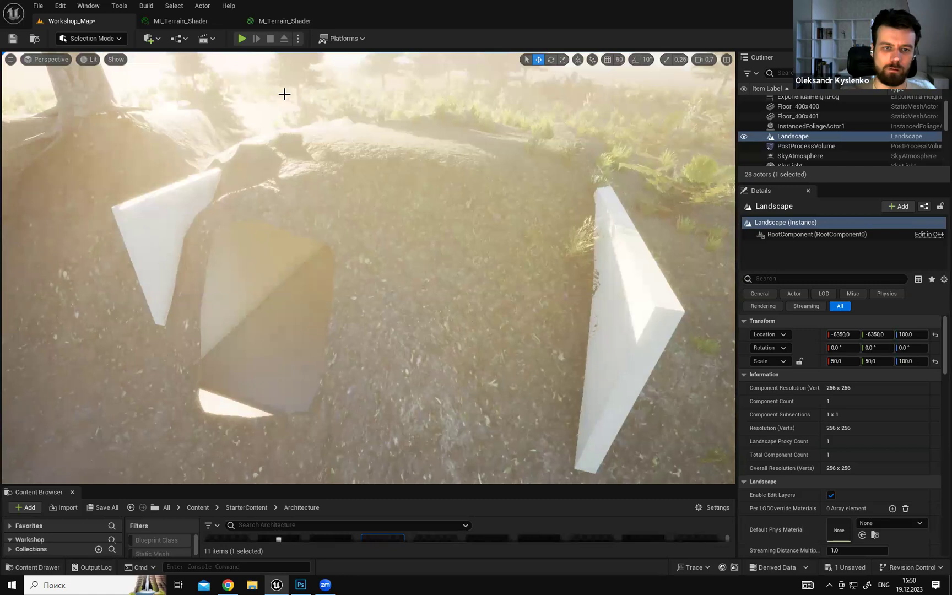
key(w)
right_drag(369, 267, 363, 232)
key(s)
right_drag(455, 261, 455, 261)
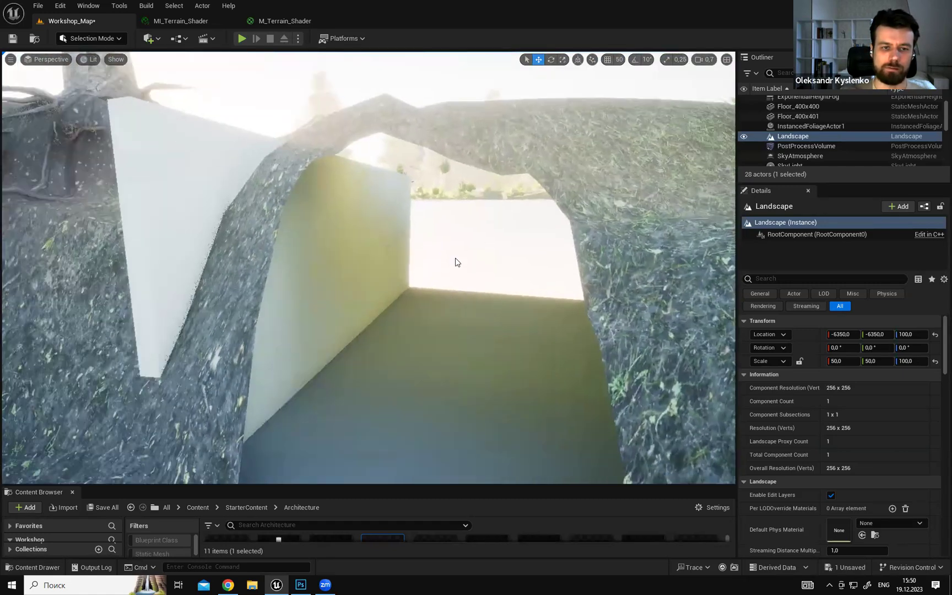
Try a copy of the building's floor as a roof, raised to a Z location of about 209, and delete it.
click(406, 243)
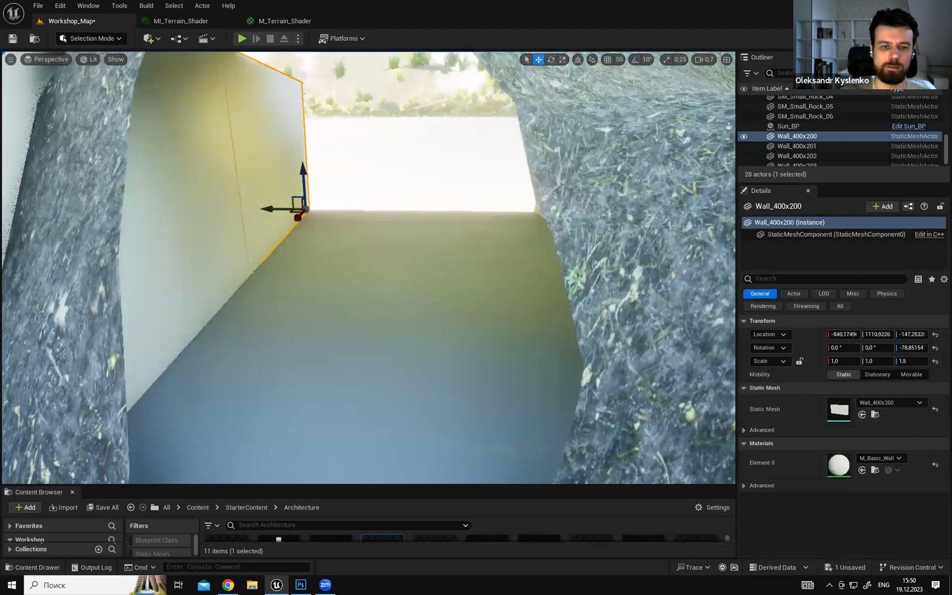
click(380, 352)
right_drag(380, 352, 363, 358)
key(s)
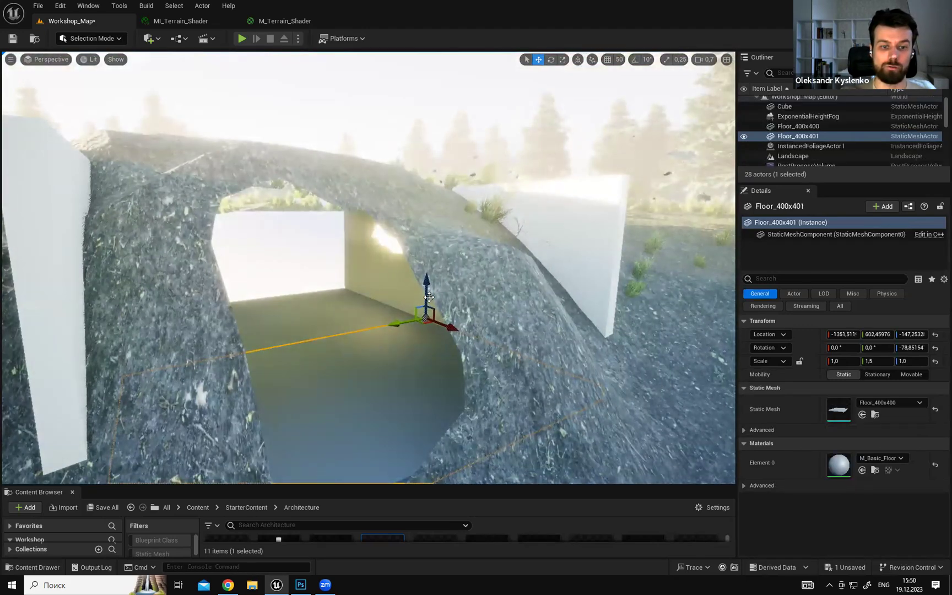
alt+drag(428, 297, 428, 295)
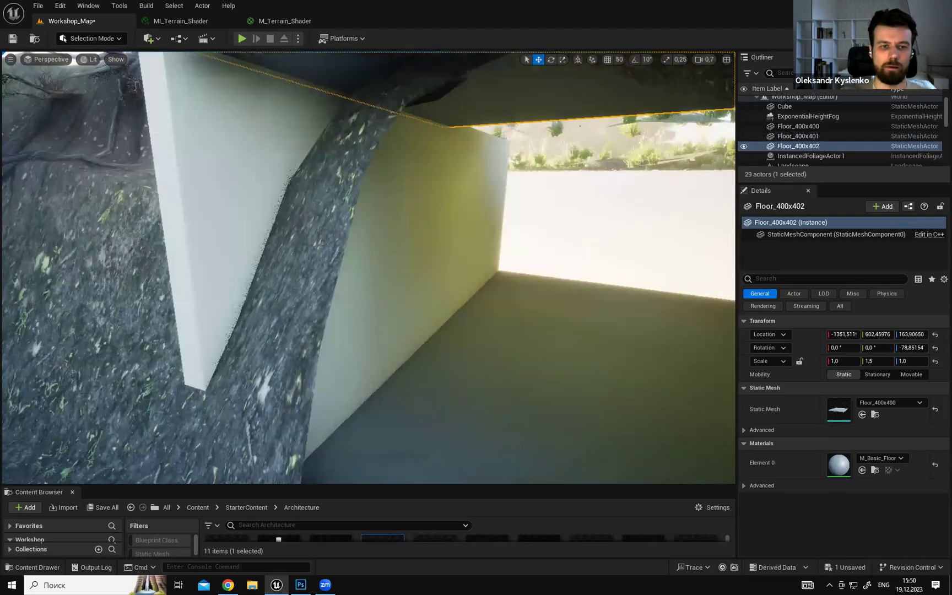
right_drag(441, 181, 489, 230)
drag(581, 186, 514, 198)
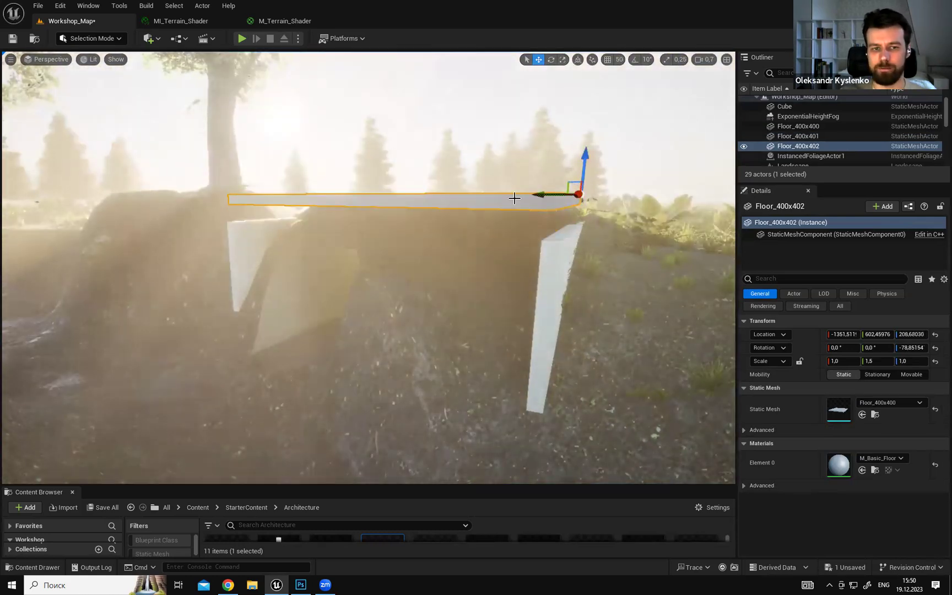
key(Delete)
Switch to Foliage mode, enlarge the Content Browser and collapse the StarterContent folder.
mouse_move(605, 233)
right_down()
mouse_move(584, 234)
mouse_move(592, 242)
mouse_move(573, 247)
mouse_move(485, 250)
mouse_move(430, 286)
mouse_move(408, 276)
mouse_move(386, 287)
mouse_move(591, 237)
right_up()
key(w)
key(s)
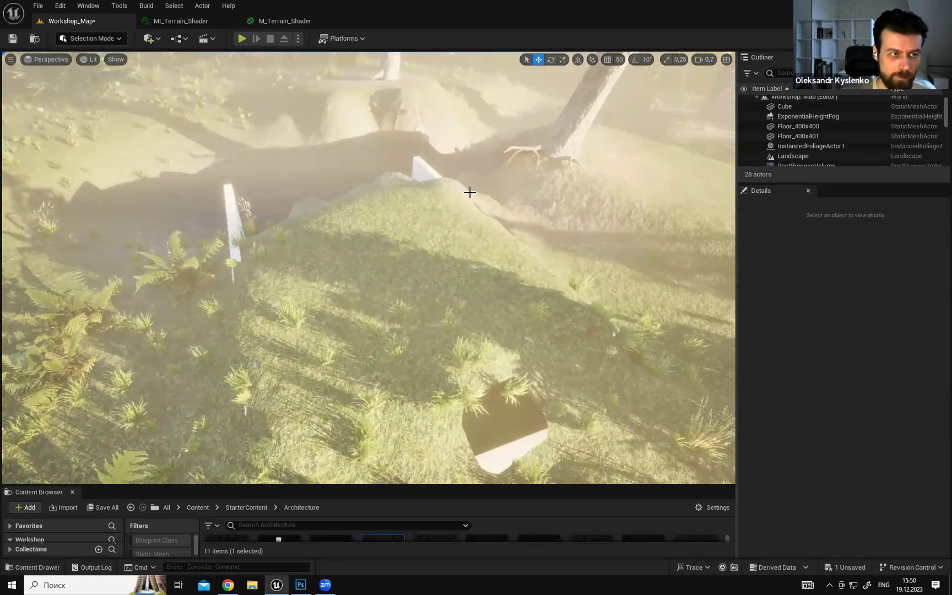
key(shift+3)
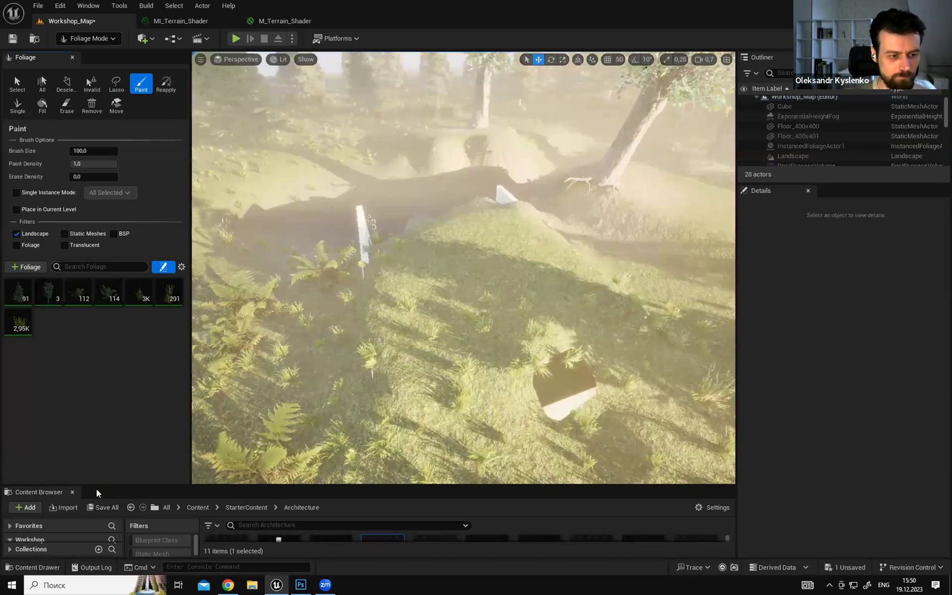
drag(99, 484, 91, 359)
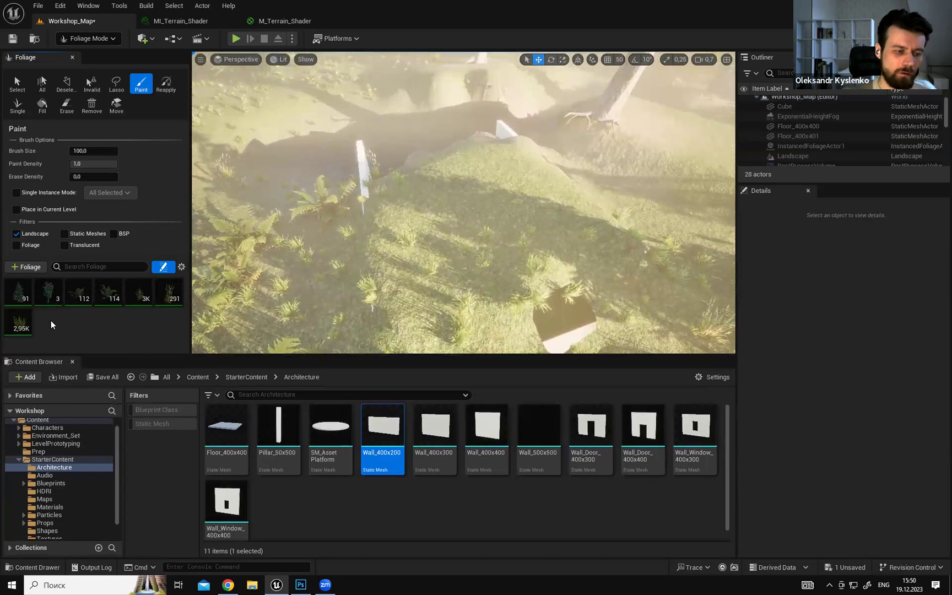
click(21, 458)
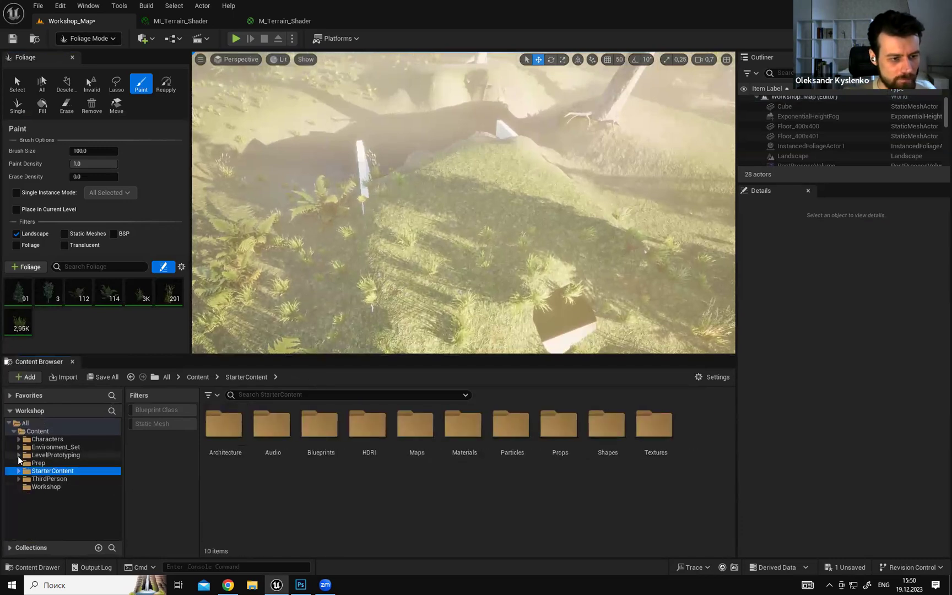
Return to selection mode, examine the small rocks on the terrain ledge and the mound's surface, and clear the selection.
key(w)
mouse_move(463, 204)
right_down()
mouse_move(484, 138)
mouse_move(441, 135)
mouse_move(446, 187)
mouse_move(441, 121)
mouse_move(488, 110)
mouse_move(450, 128)
right_up()
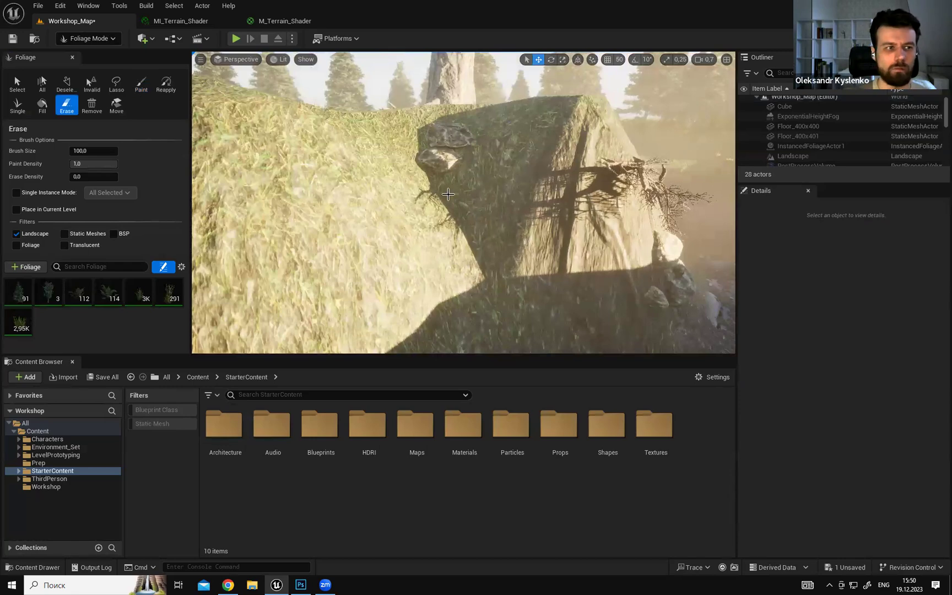
key(shift+1)
right_drag(459, 208, 435, 166)
key(s)
click(473, 191)
right_drag(480, 207, 496, 193)
key(w)
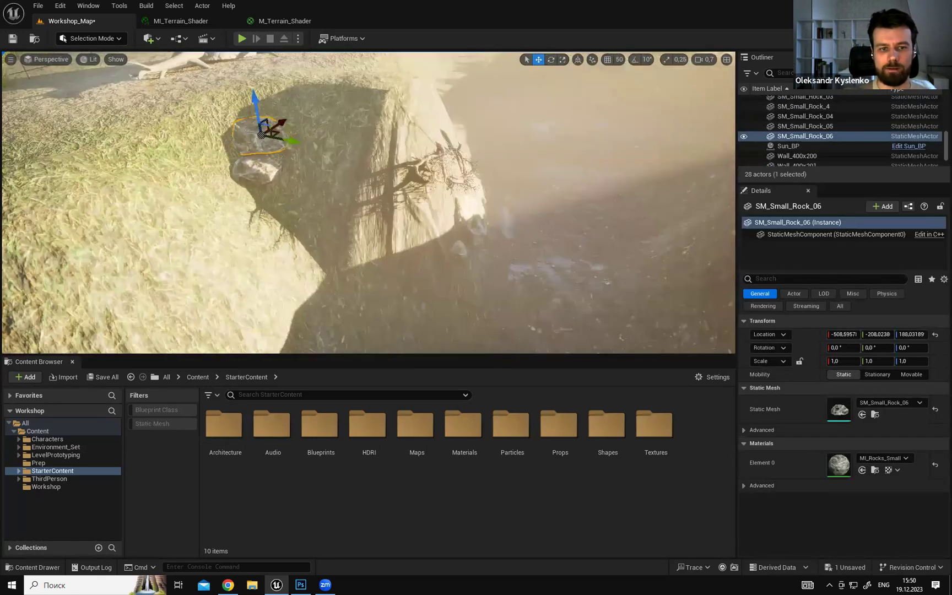
right_drag(447, 243, 485, 259)
click(351, 83)
right_drag(352, 84, 441, 206)
key(s)
key(Escape)
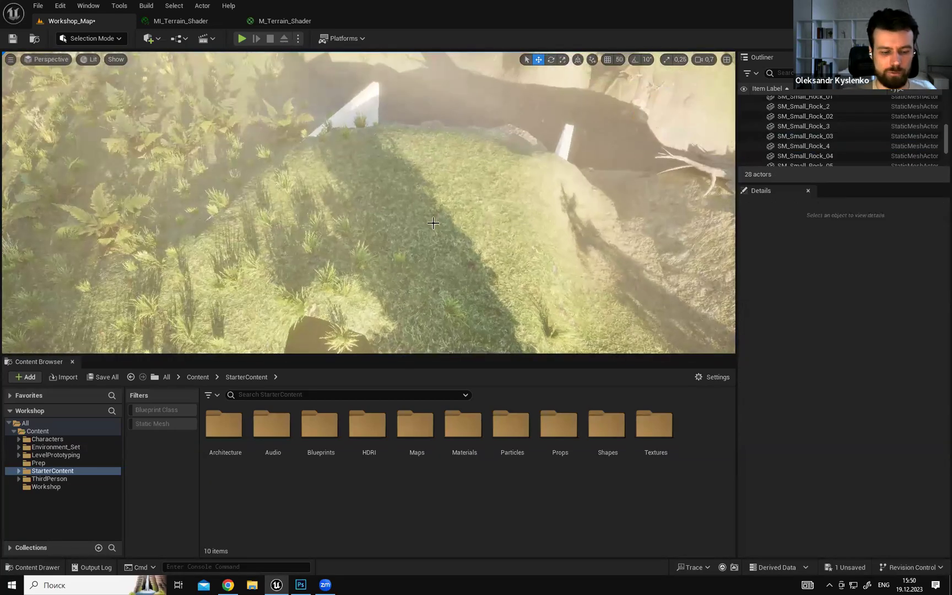
Switch back to Foliage mode and open the Environment_Set/Environment/Rocks/Models folder in an enlarged Content Browser.
drag(315, 358, 318, 450)
key(shift+4)
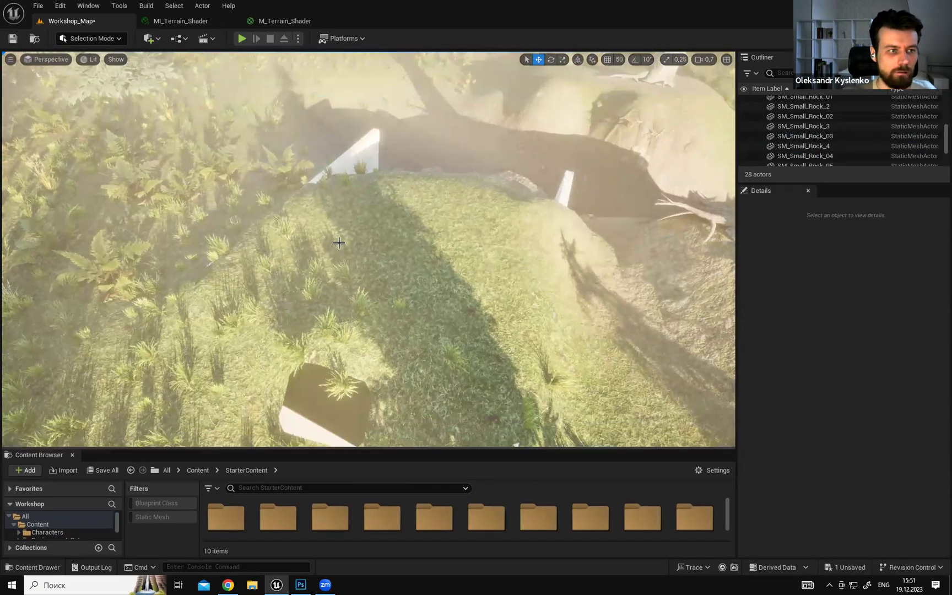
right_drag(348, 236, 342, 188)
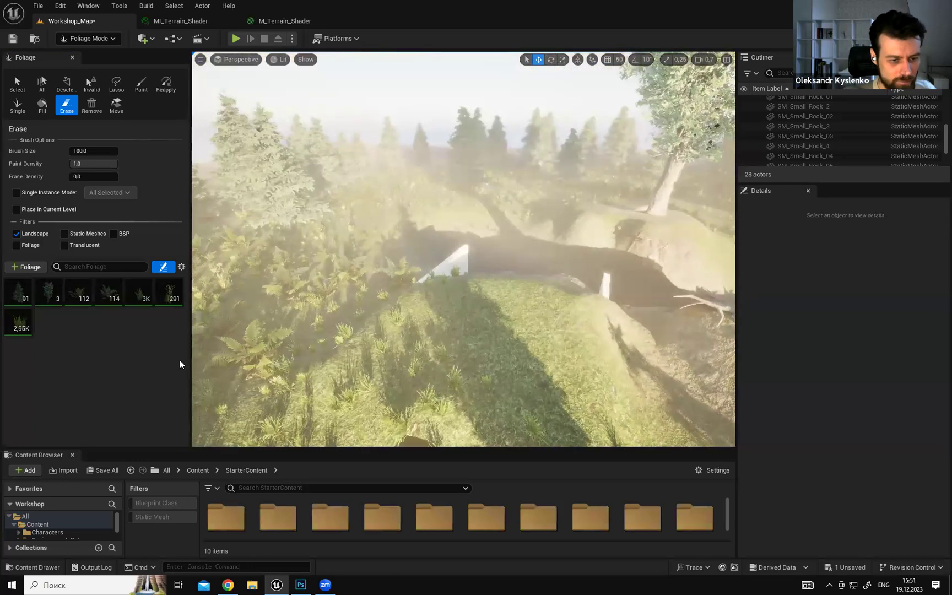
drag(139, 448, 144, 356)
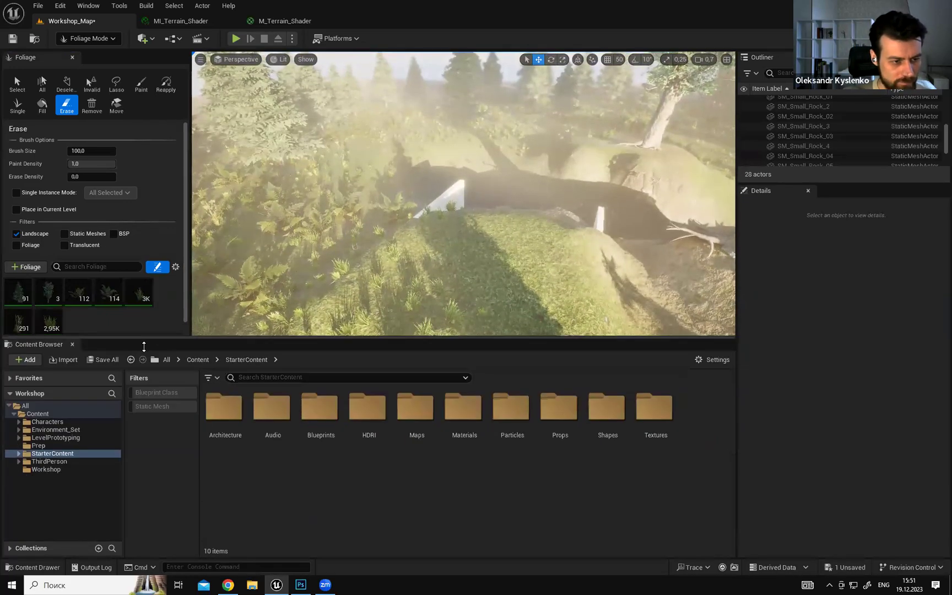
click(18, 444)
click(47, 447)
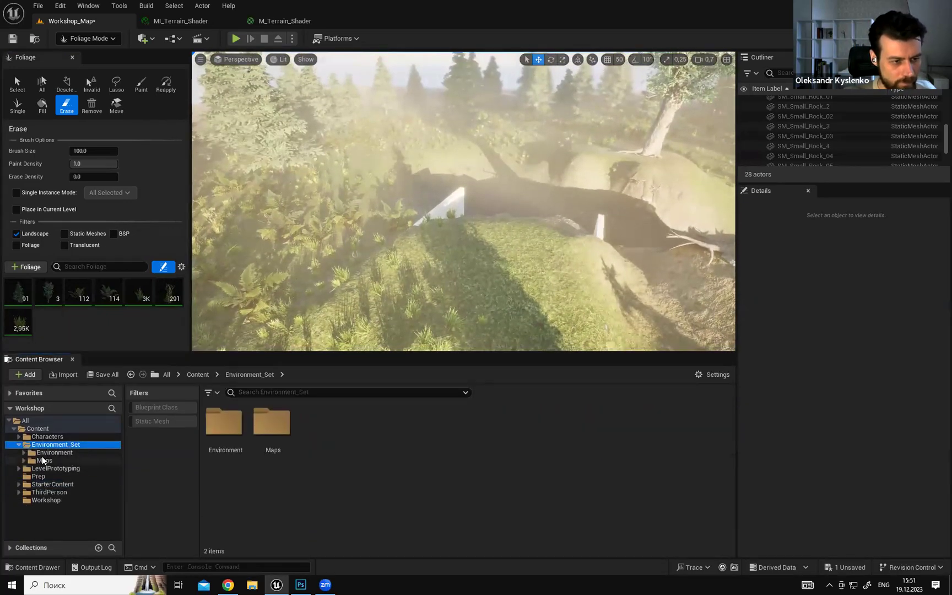
click(24, 453)
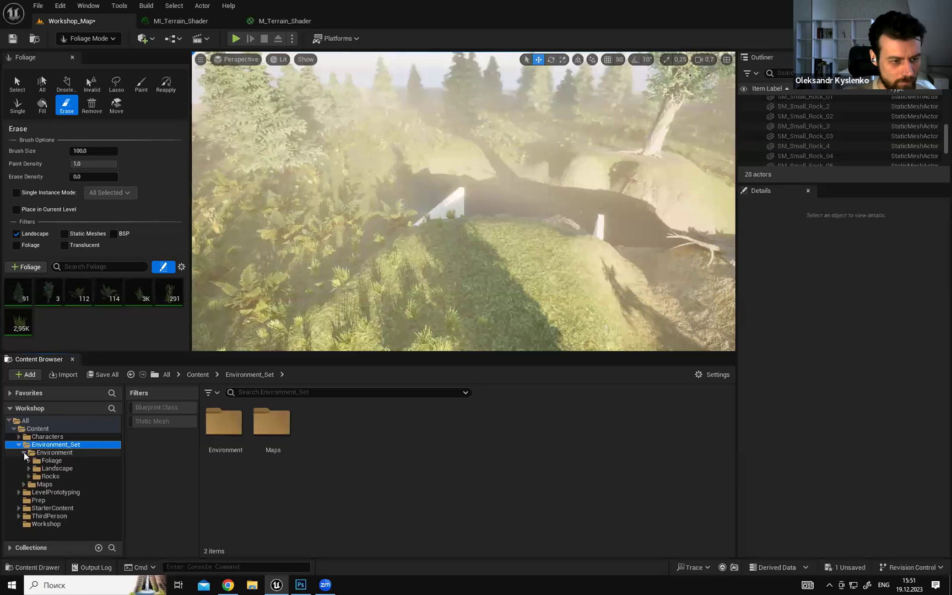
click(50, 476)
click(29, 476)
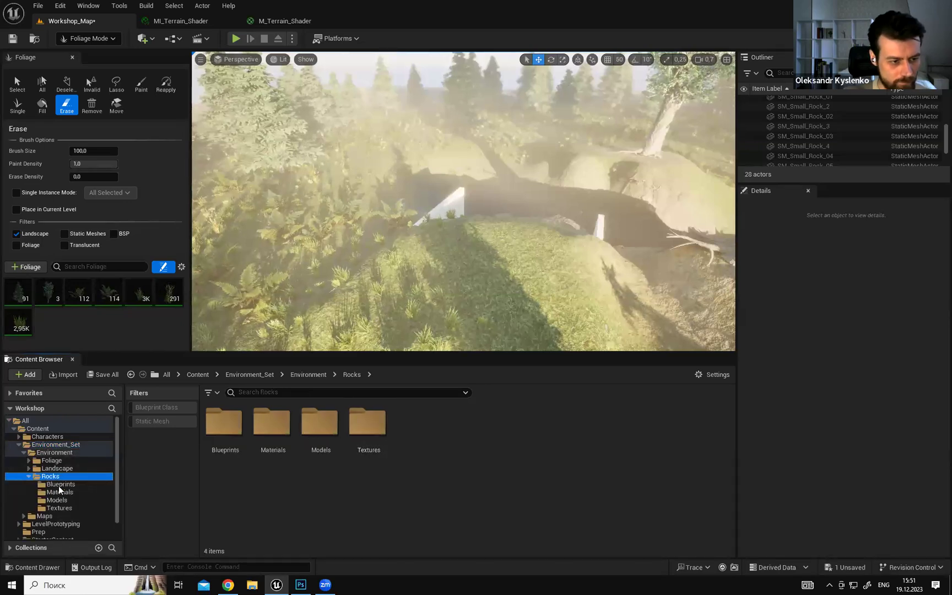
click(58, 500)
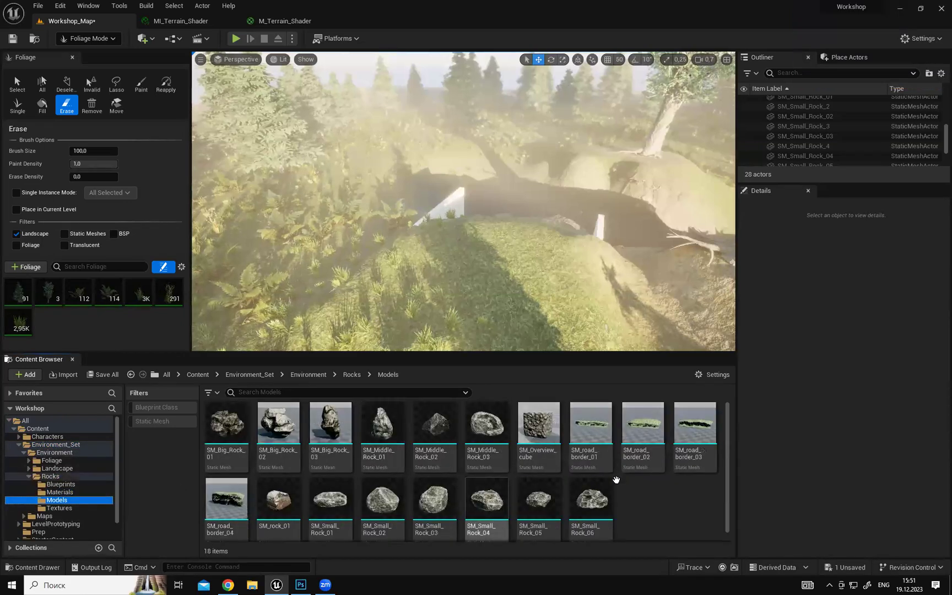
Add the SM_Small_Rock_01, SM_Small_Rock_04 and SM_Small_Rock_05 meshes to the foliage palette.
scroll(726, 468, down, 1)
scroll(728, 447, up, 1)
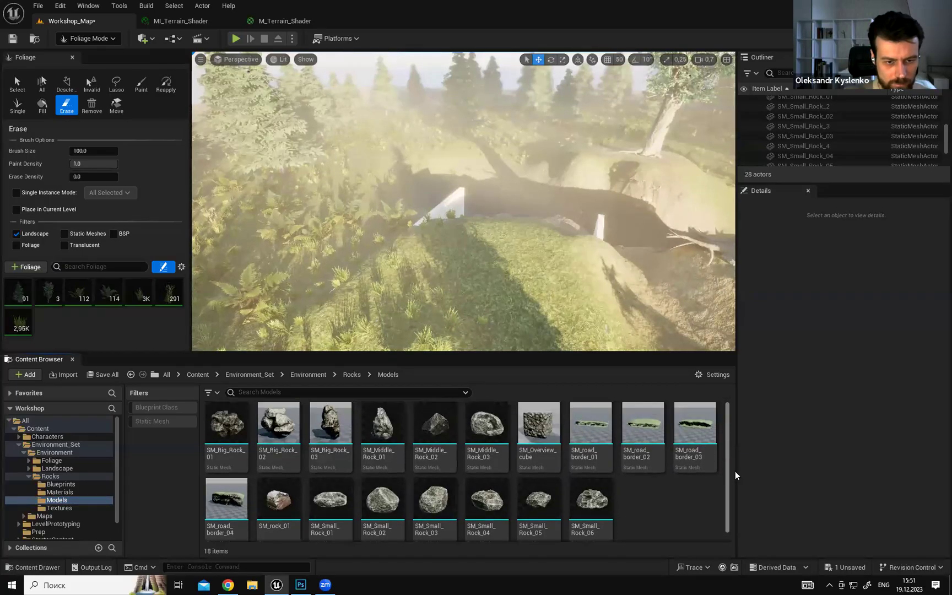
scroll(735, 479, down, 1)
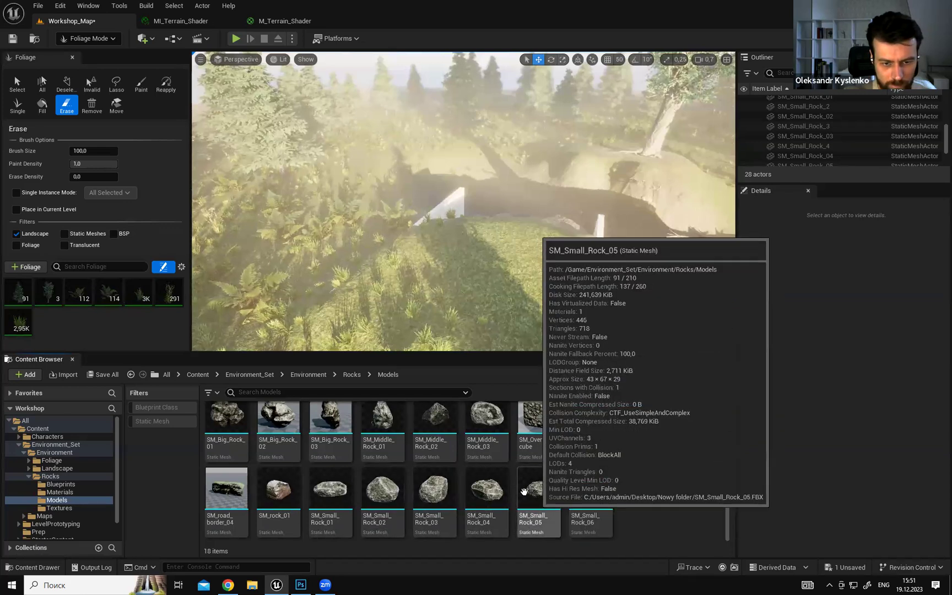
click(486, 490)
ctrl+click(330, 490)
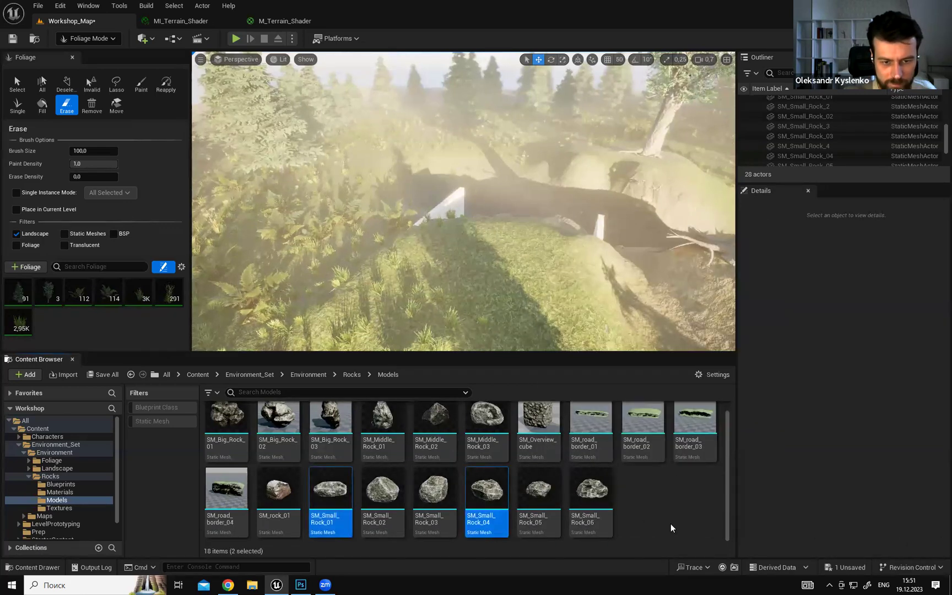
ctrl+click(539, 489)
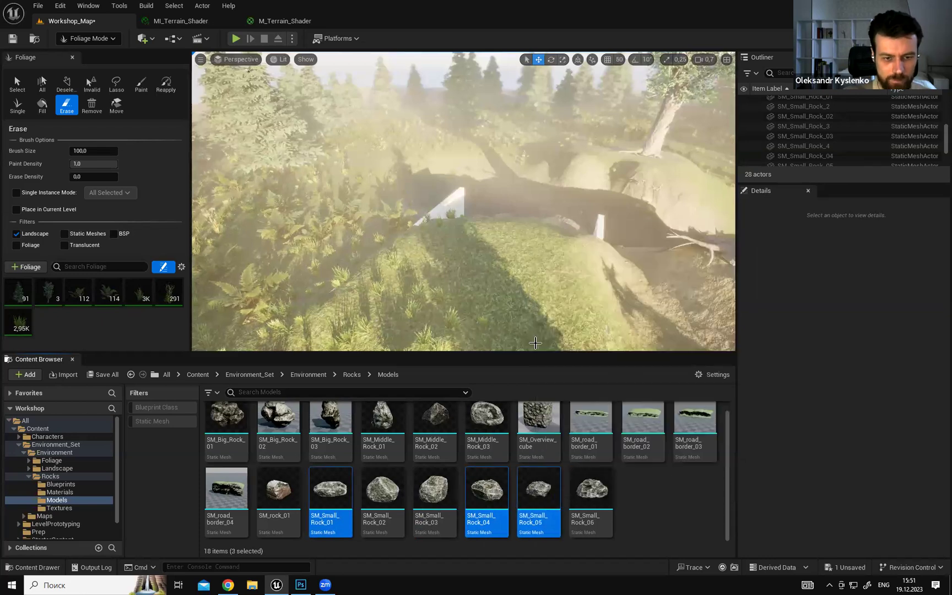
drag(332, 491, 168, 466)
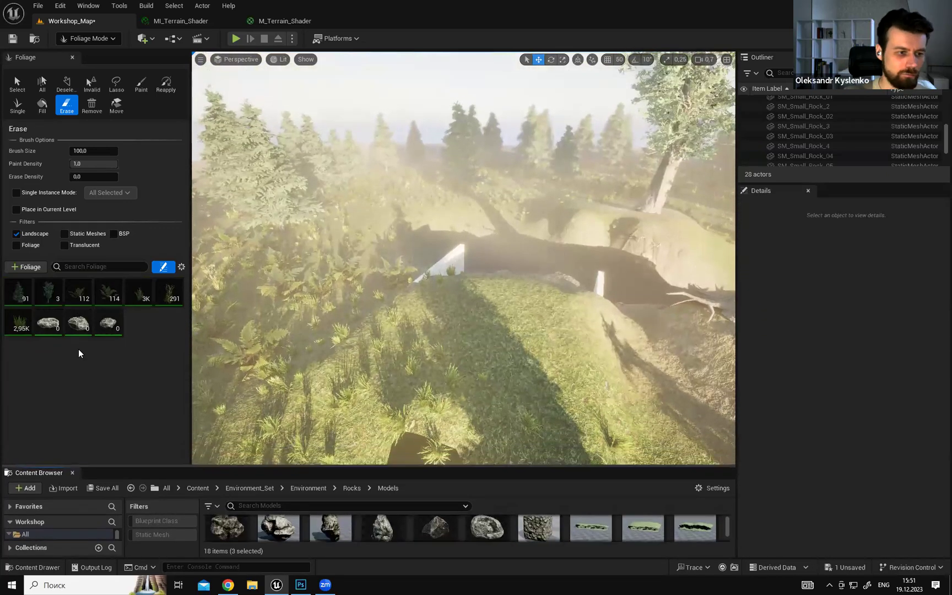
Activate foliage painting with only the SM_Small_Rock_04 type selected and set the brush size to 200.
click(56, 331)
click(108, 322)
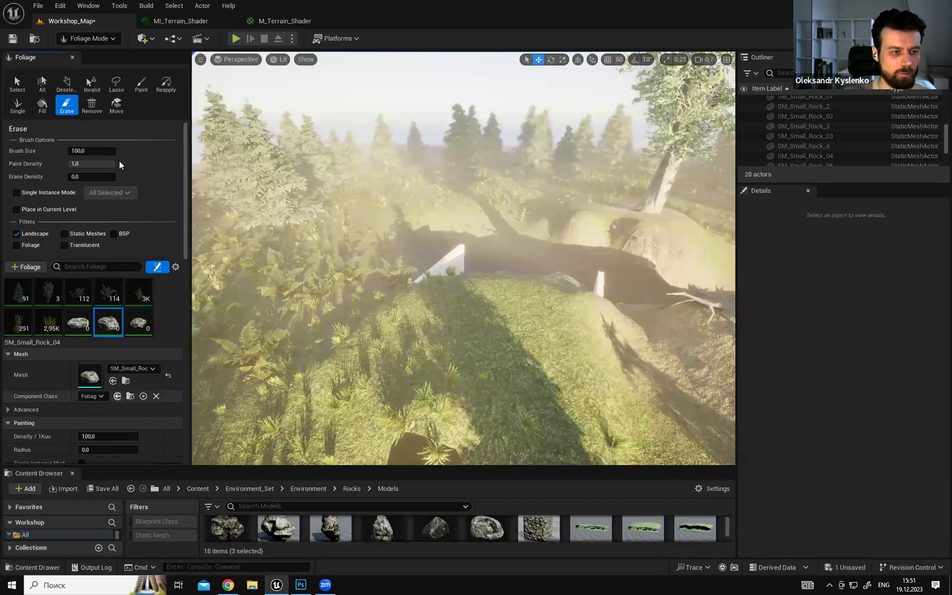
click(17, 85)
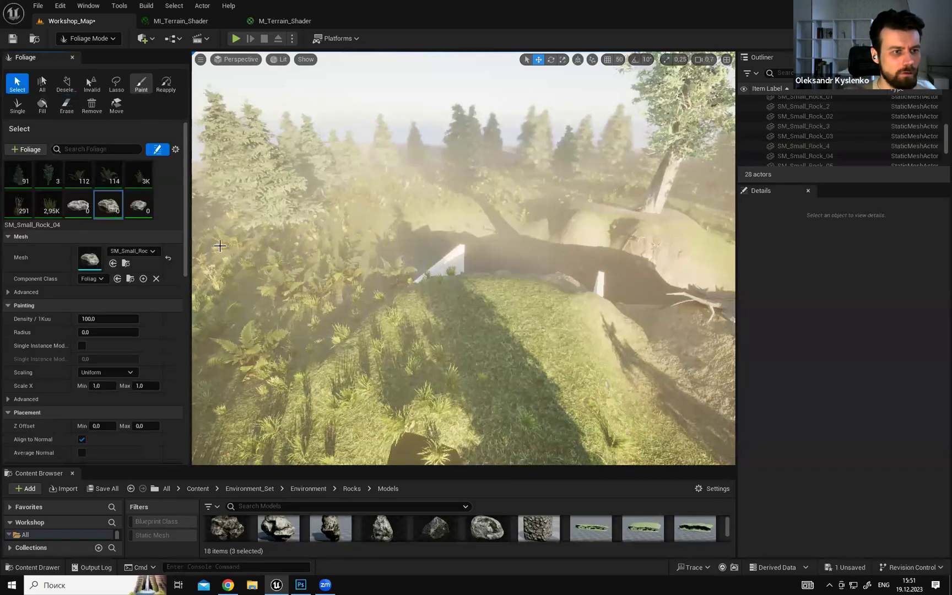
click(141, 84)
right_drag(474, 297, 484, 307)
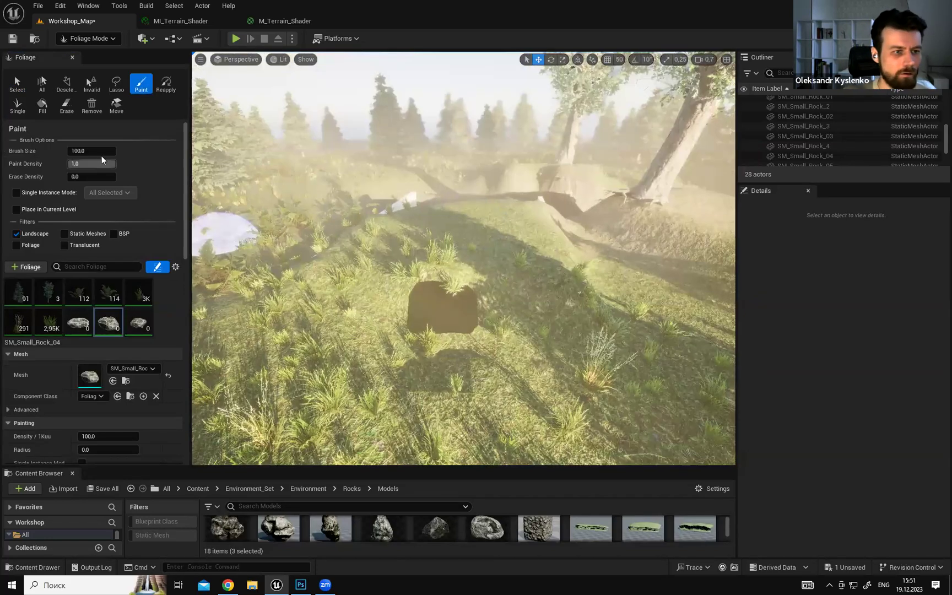
text(200)
key(Return)
Try a paint stroke of SM_Small_Rock_04 across the grassy mound, and undo it.
right_drag(495, 269, 500, 272)
drag(499, 272, 586, 255)
mouse_move(595, 248)
right_down()
mouse_move(587, 230)
mouse_move(583, 251)
right_up()
key(ctrl+z)
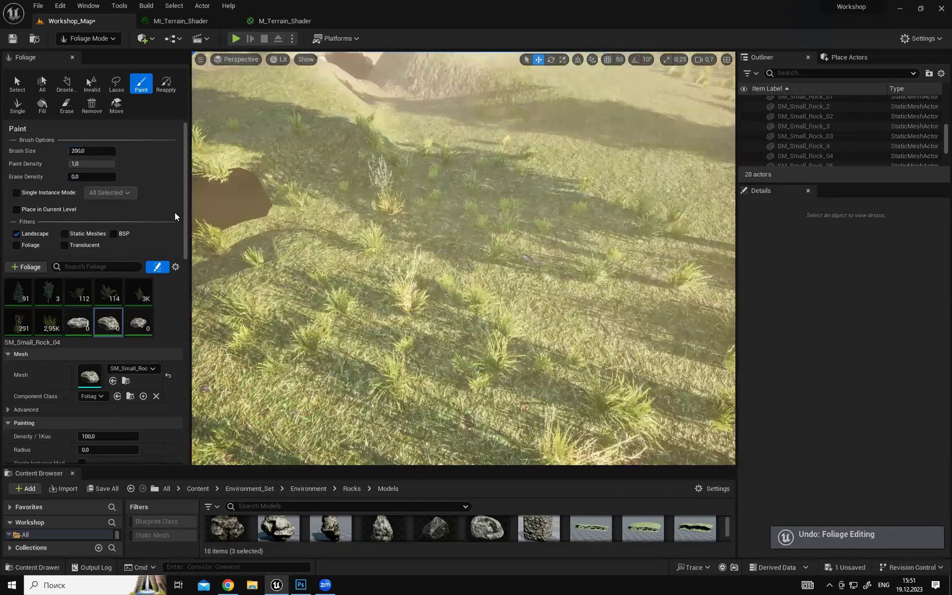
Select all three small rock foliage types together and review their painting, placement and instance settings.
click(81, 328)
ctrl+click(104, 325)
ctrl+click(138, 322)
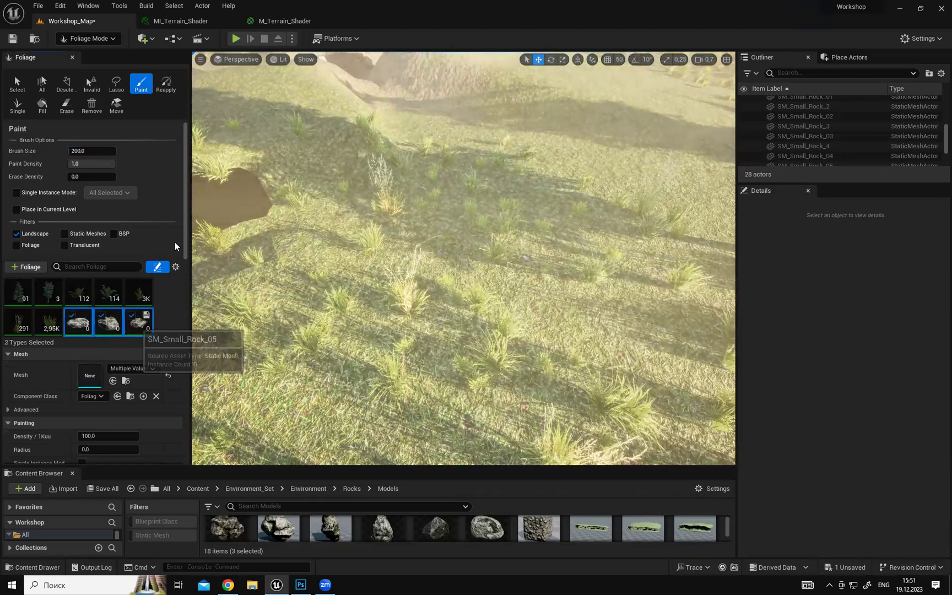
drag(185, 237, 189, 279)
scroll(182, 243, up, 2)
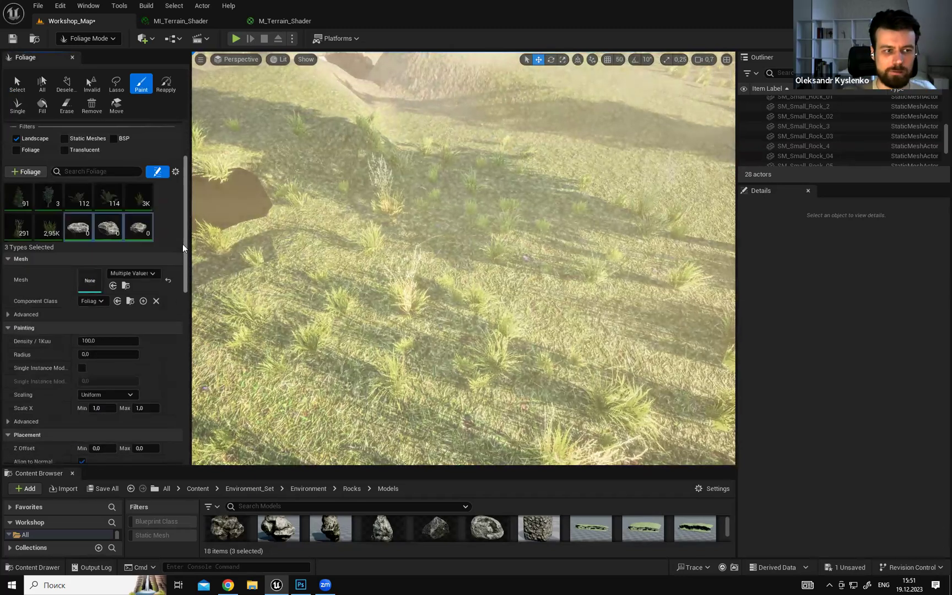
scroll(184, 246, down, 1)
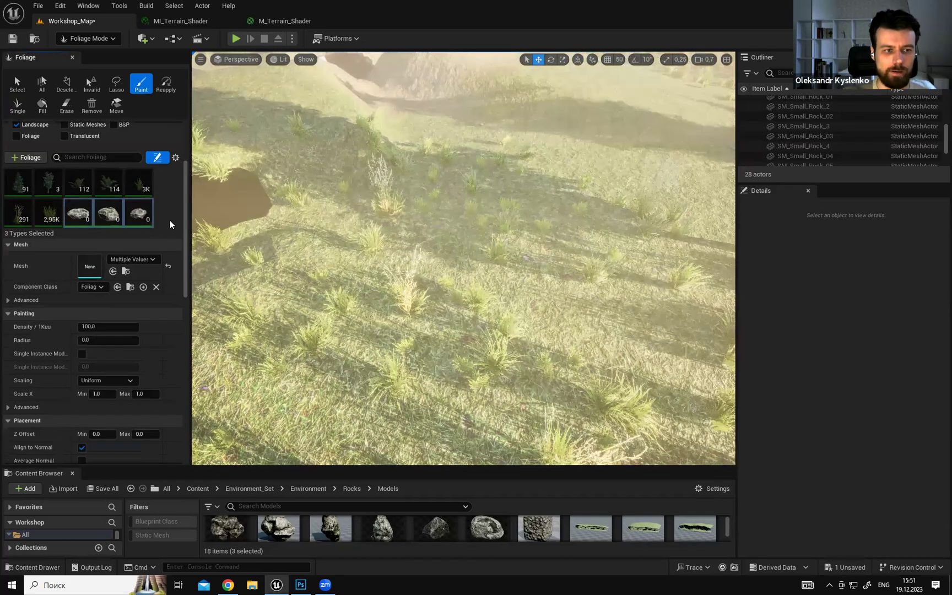
scroll(184, 248, down, 10)
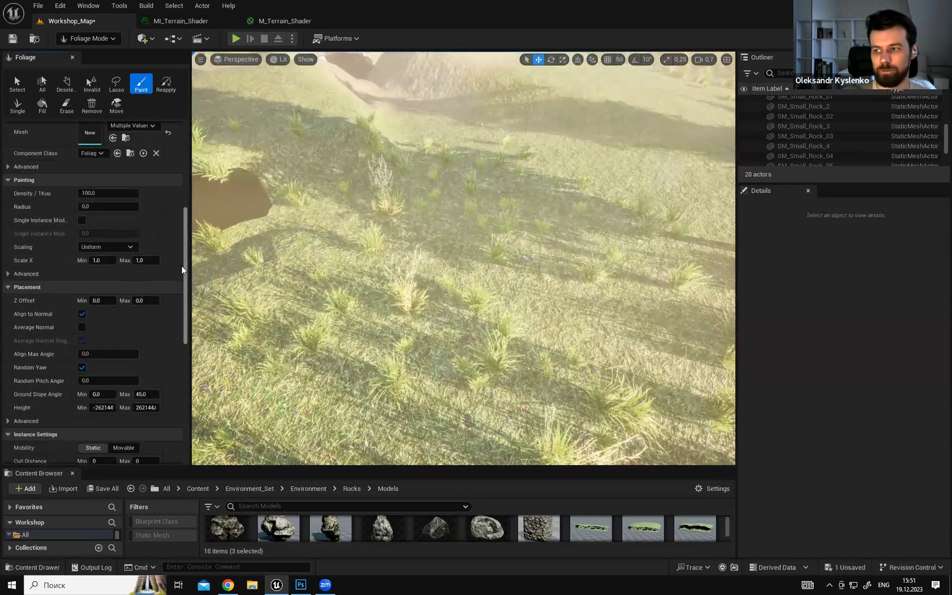
scroll(188, 303, down, 2)
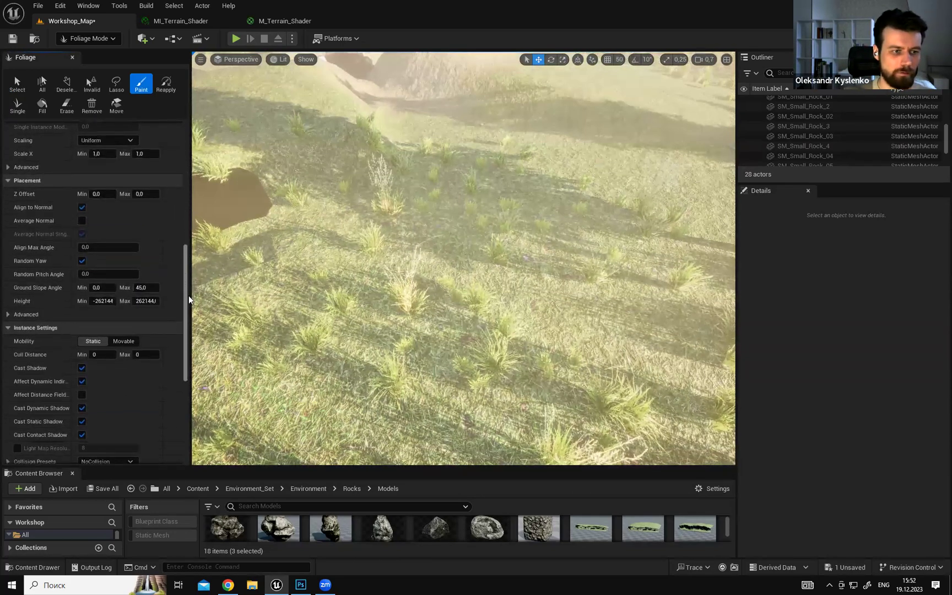
scroll(188, 292, up, 2)
scroll(188, 285, up, 3)
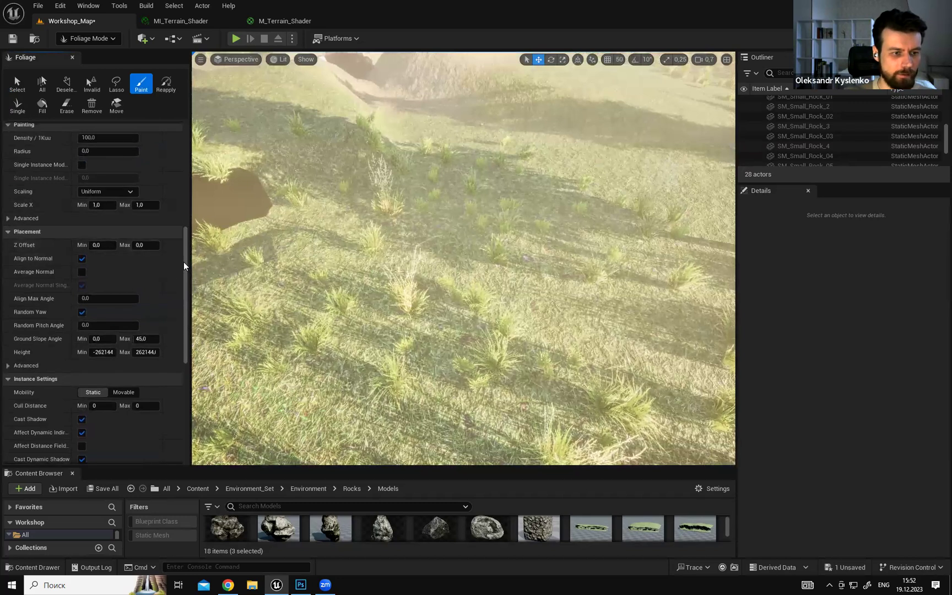
scroll(182, 221, up, 9)
scroll(180, 163, up, 4)
scroll(132, 237, down, 1)
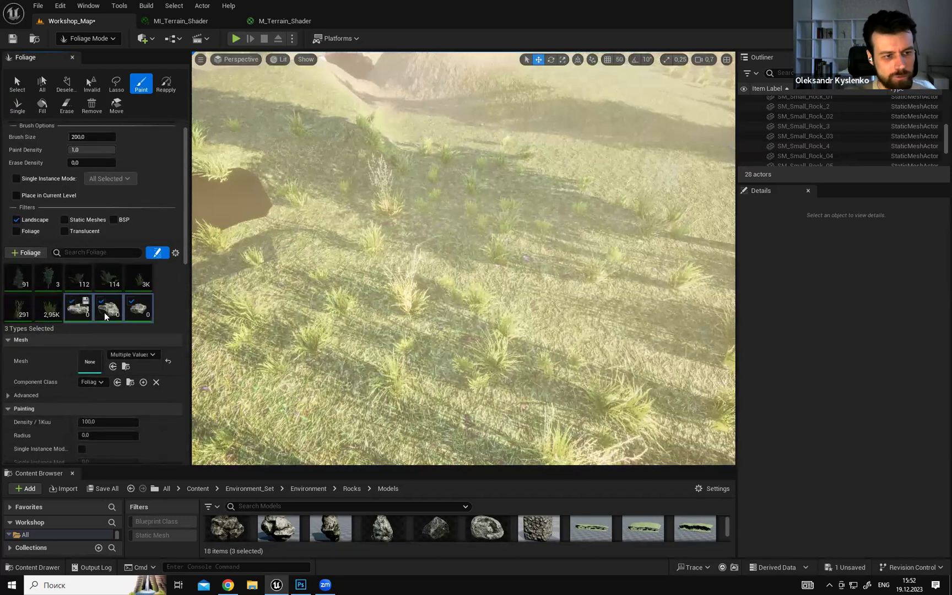
Set both the minimum and maximum Z Offset of the three rock types to -40.
mouse_move(186, 205)
mouse_down()
mouse_move(186, 295)
mouse_move(181, 281)
mouse_up()
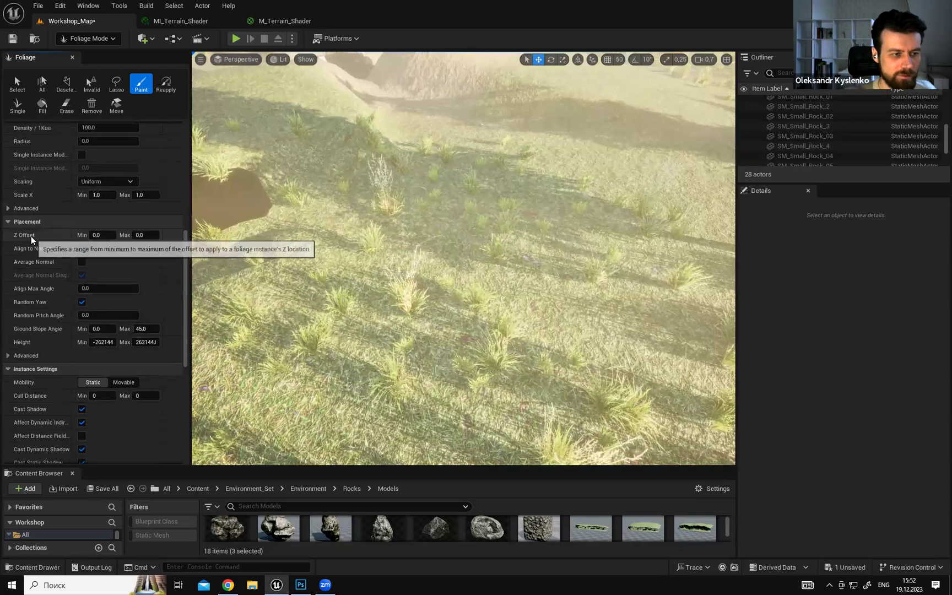
mouse_move(27, 234)
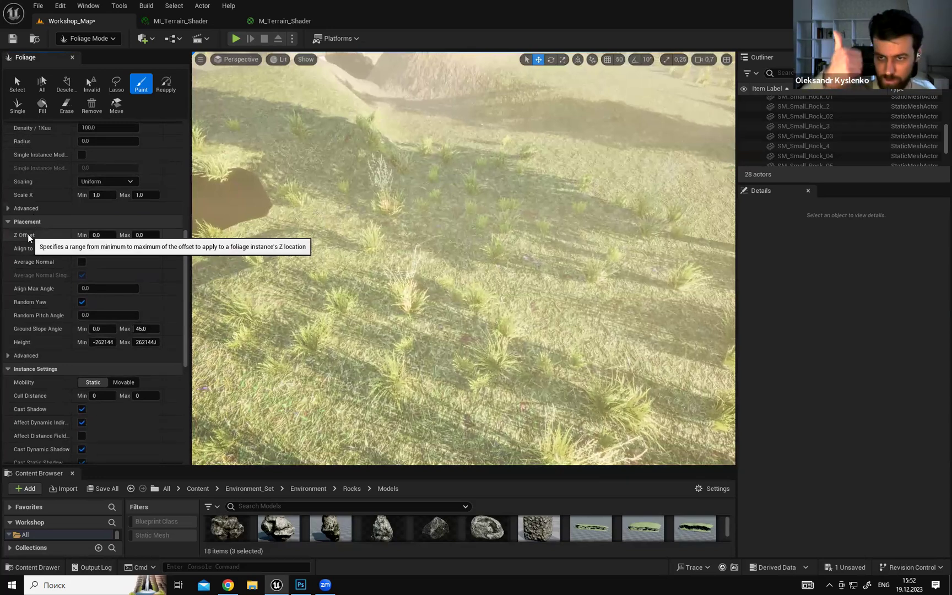
click(102, 235)
text(-400)
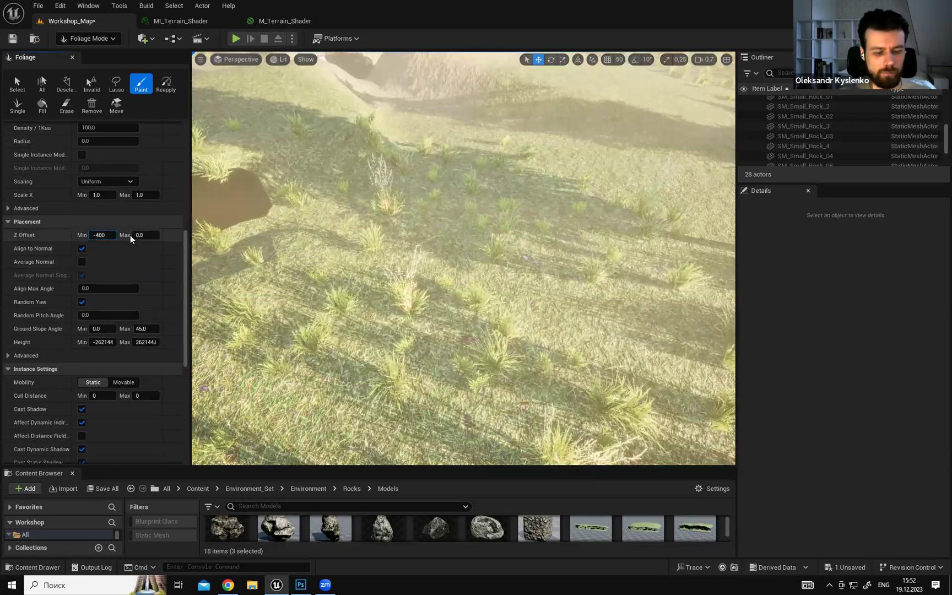
click(141, 235)
text(-4)
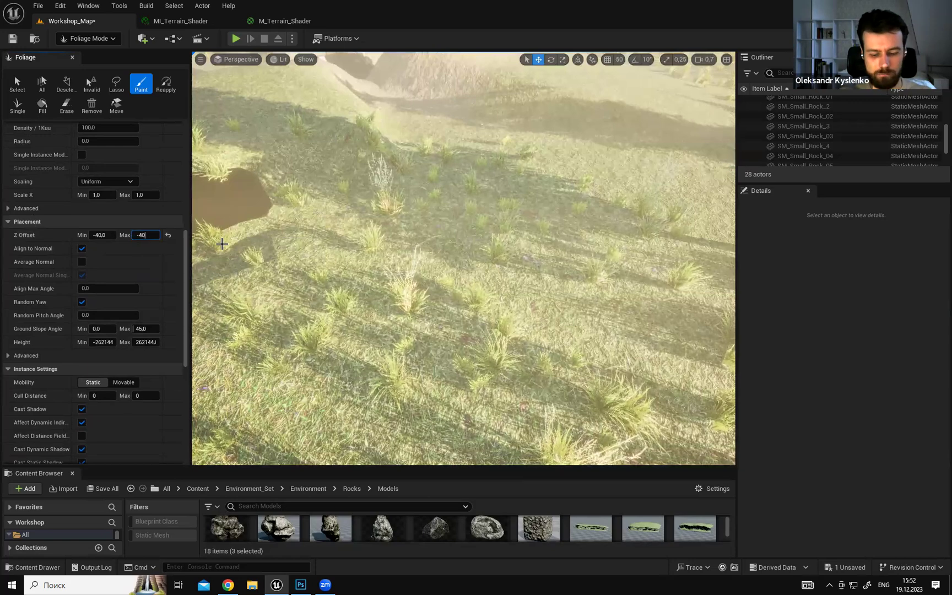
Try painting the three rock types on the grassy mound and view them from beneath the landscape.
mouse_move(537, 218)
right_down()
mouse_move(507, 237)
mouse_move(468, 171)
right_up()
right_drag(516, 275, 501, 248)
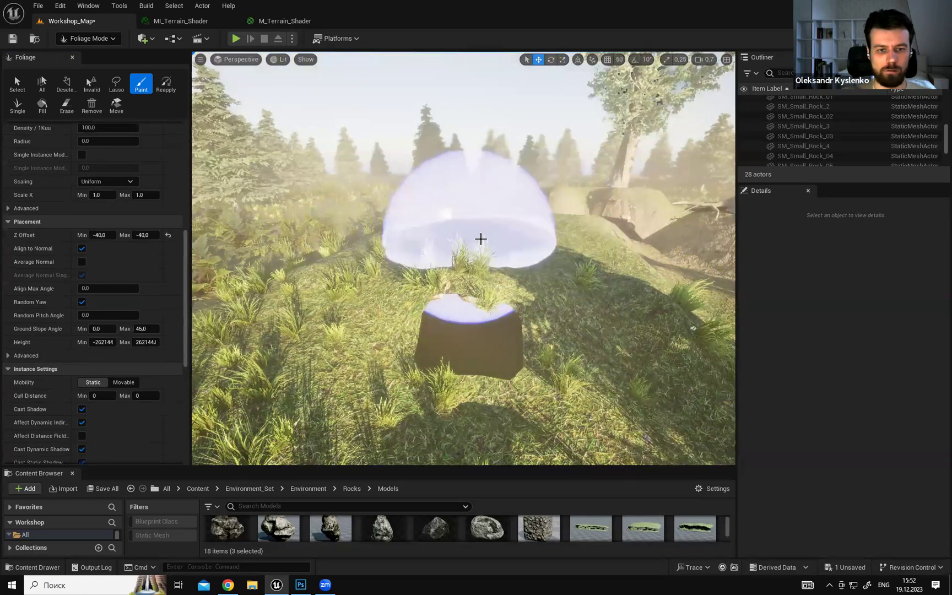
mouse_move(480, 237)
right_down()
mouse_move(463, 234)
mouse_move(493, 196)
mouse_move(523, 270)
mouse_move(526, 252)
right_up()
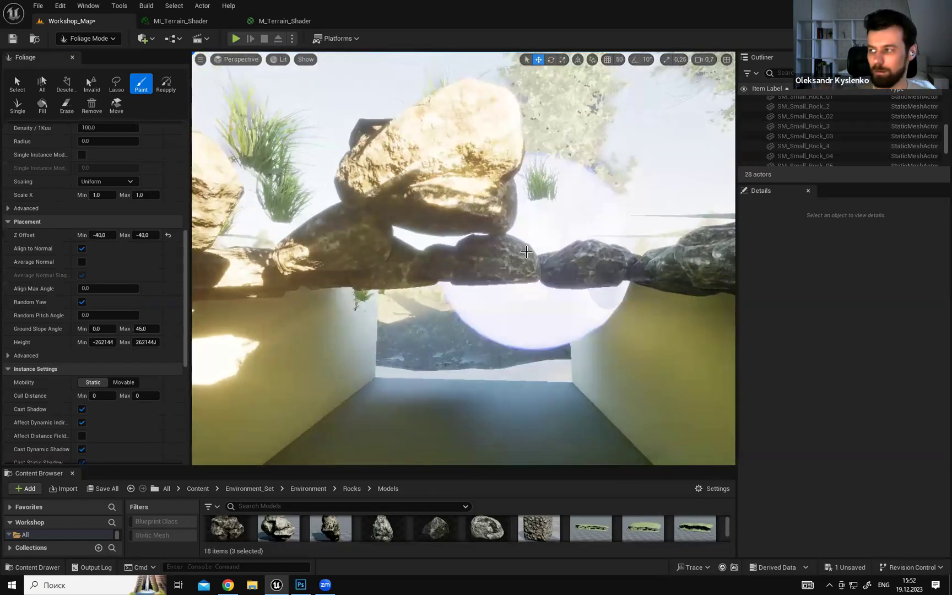
right_drag(441, 324, 444, 372)
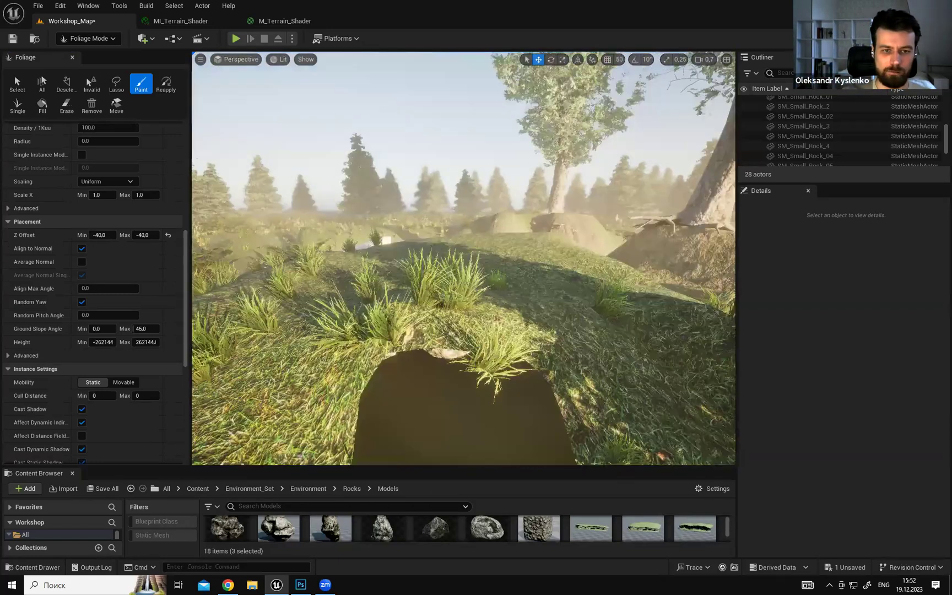
right_drag(449, 325, 496, 336)
right_drag(438, 328, 529, 264)
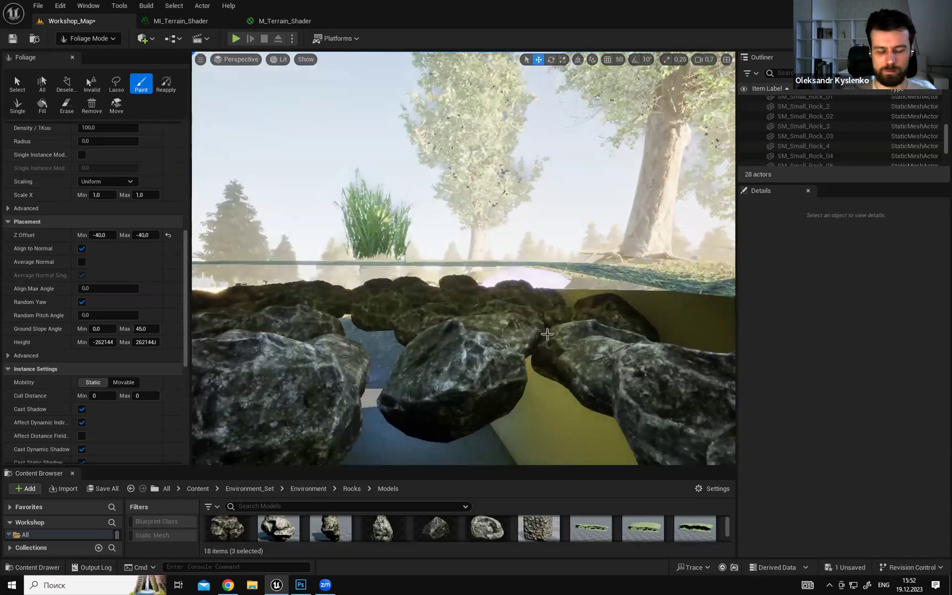
Examine the painted rocks from above and below the landscape, along with their foliage settings.
right_drag(529, 264, 523, 333)
right_drag(506, 297, 515, 273)
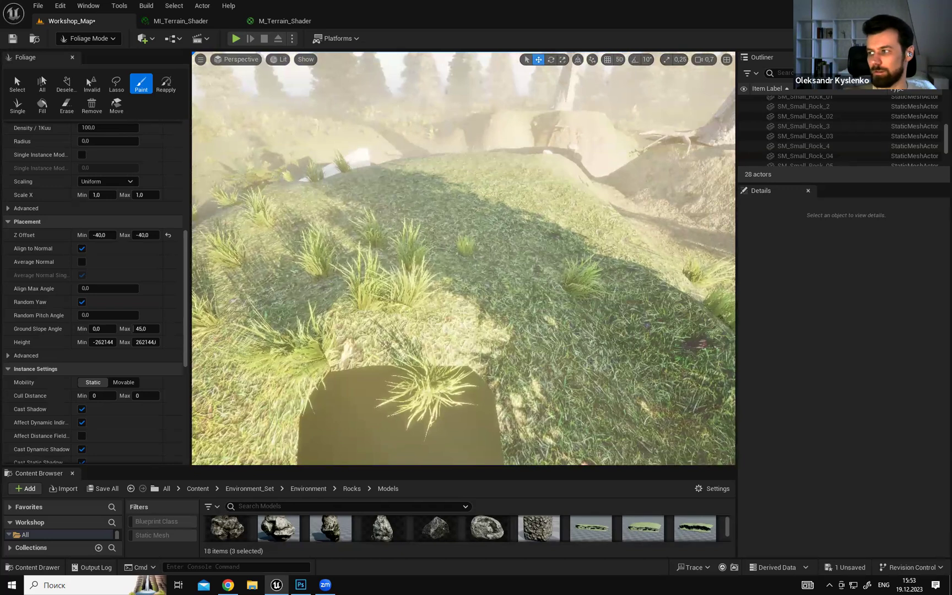
right_drag(509, 276, 519, 268)
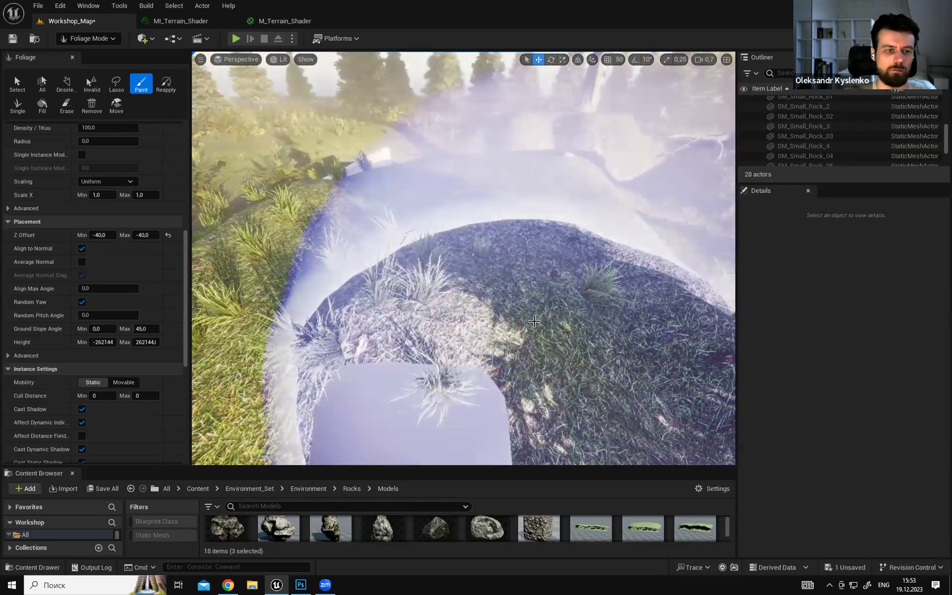
right_drag(507, 249, 496, 249)
scroll(181, 258, up, 10)
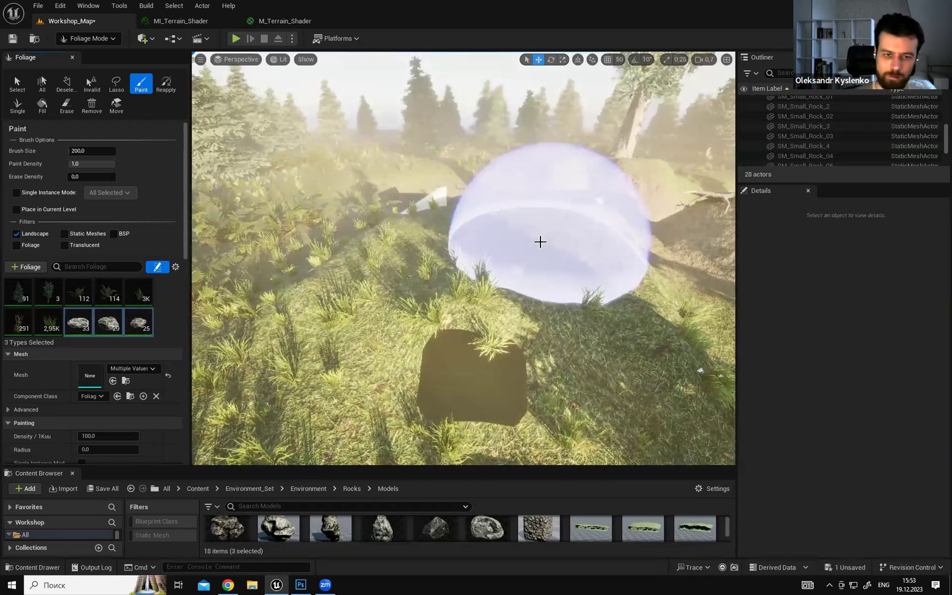
right_drag(575, 229, 611, 209)
key(w)
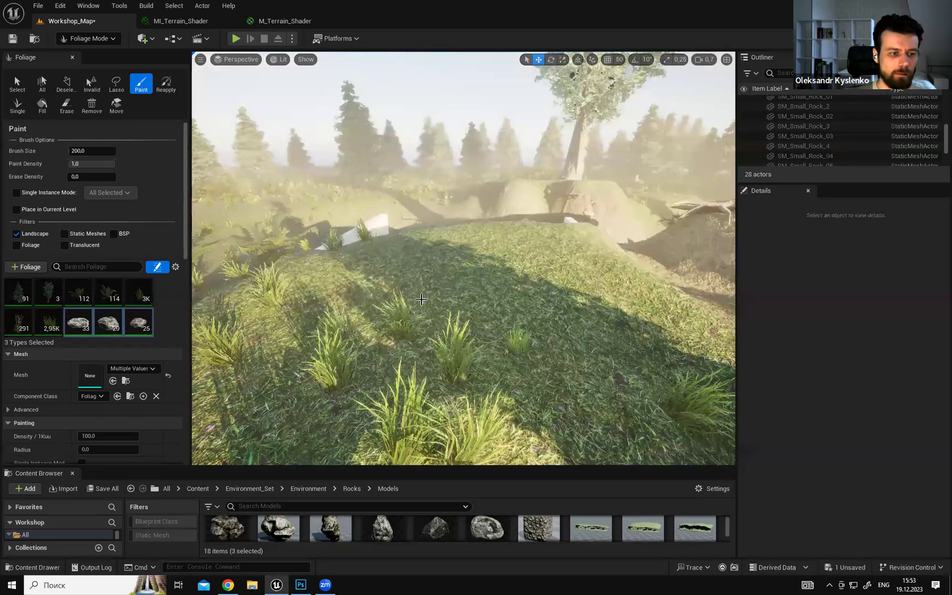
right_drag(421, 299, 430, 325)
key(s)
drag(184, 218, 185, 231)
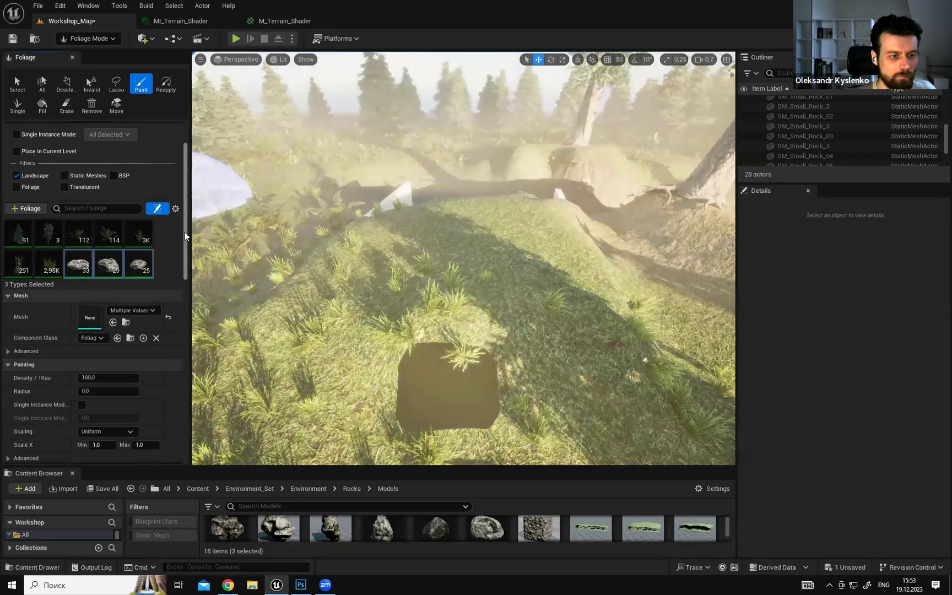
scroll(184, 231, down, 4)
right_drag(507, 236, 452, 220)
key(w)
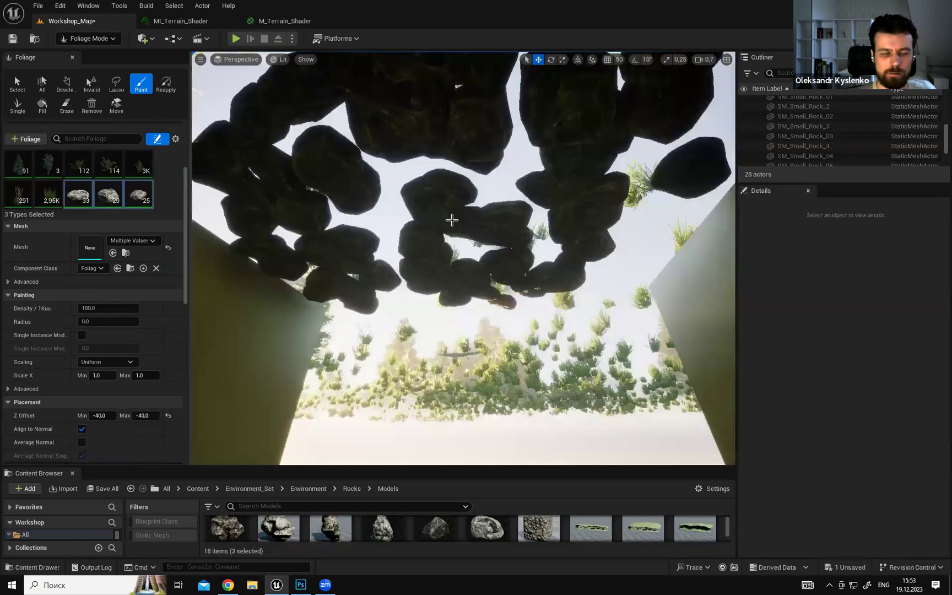
Undo the rock painting on the grassy mound.
right_drag(558, 201, 558, 202)
key(s)
key(w)
key(ctrl+z)
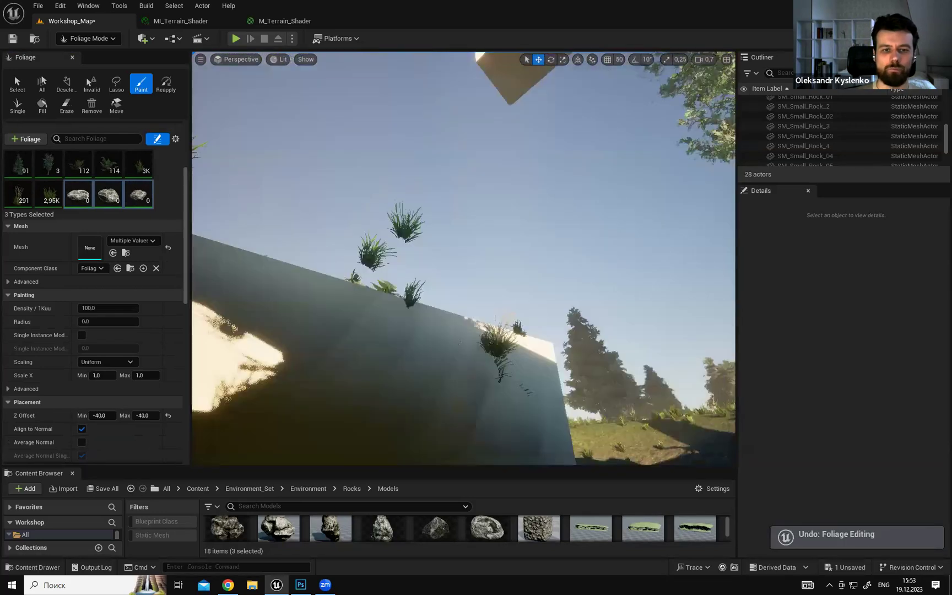
Reset the minimum and maximum Z Offset of the three rock types to 0.
right_drag(559, 201, 557, 202)
key(w)
right_drag(463, 257, 606, 247)
right_drag(463, 258, 220, 253)
right_drag(556, 207, 539, 251)
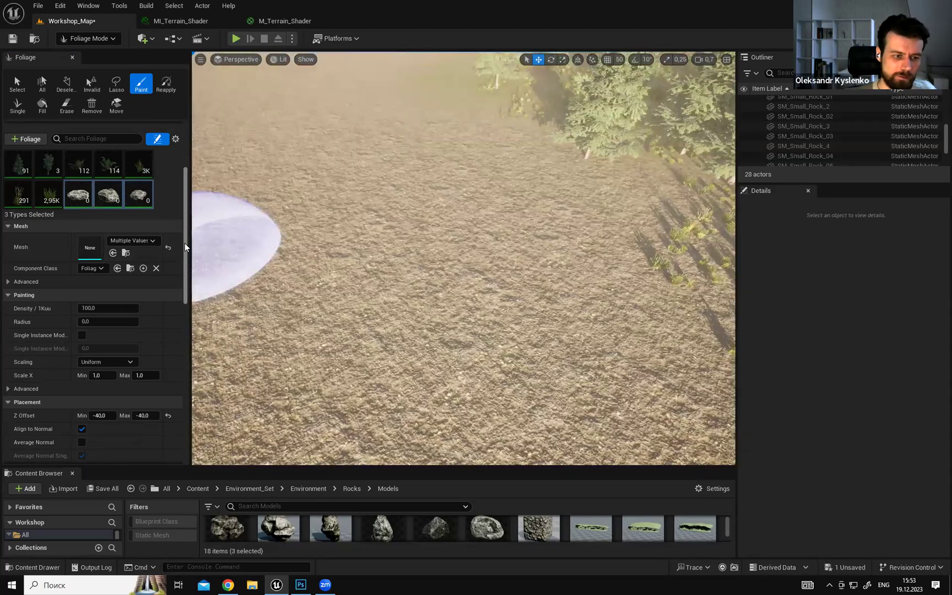
scroll(184, 243, down, 5)
scroll(101, 252, up, 1)
click(102, 252)
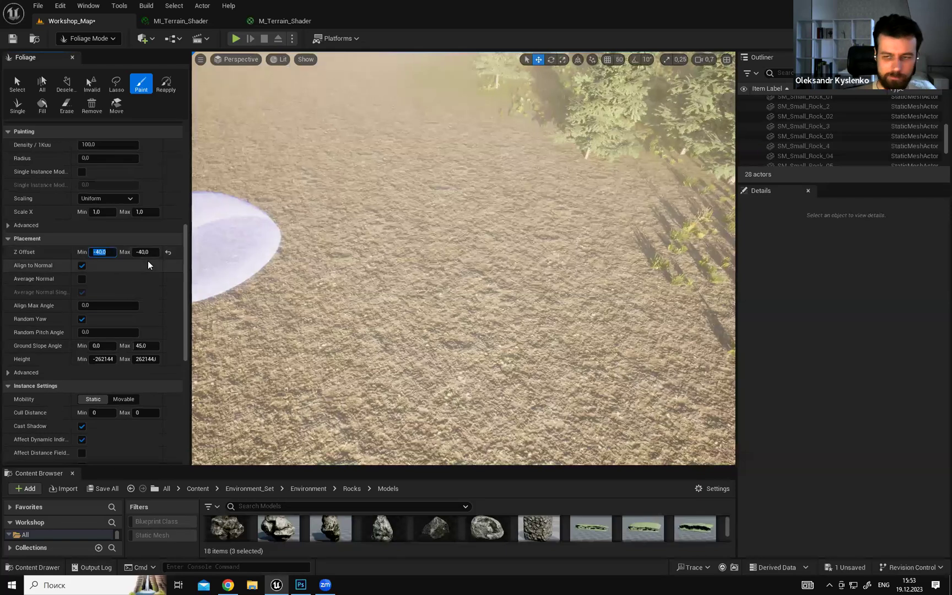
text(0)
click(145, 252)
drag(187, 268, 185, 223)
Try painting the three rock types on the bare ground, inspect their spacing, and undo the stroke.
right_drag(363, 251, 429, 260)
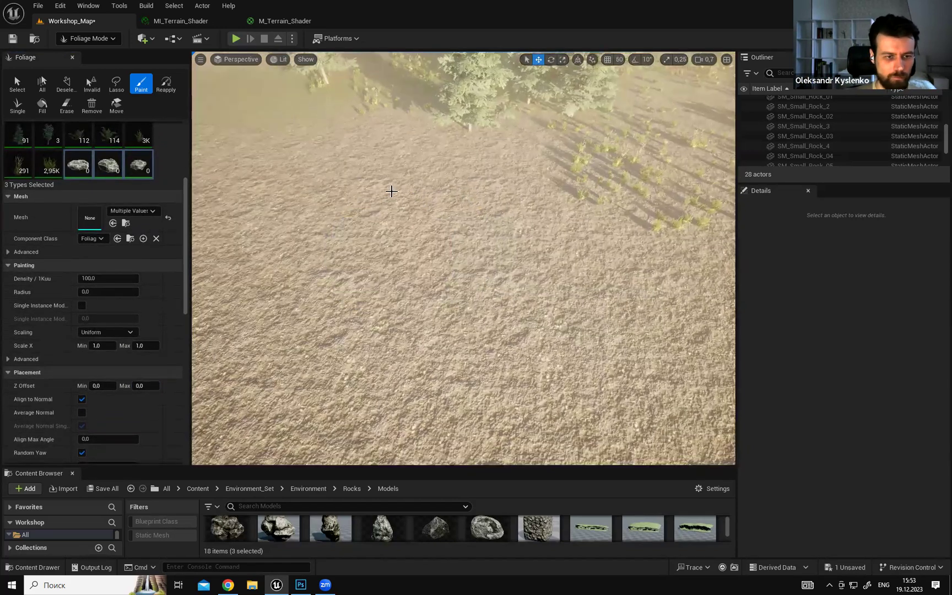
right_drag(391, 192, 495, 222)
right_drag(430, 220, 430, 248)
mouse_move(474, 220)
mouse_down()
mouse_move(403, 224)
mouse_move(427, 276)
mouse_up()
mouse_move(427, 277)
right_down()
mouse_move(427, 220)
mouse_move(445, 350)
right_up()
scroll(359, 211, up, 3)
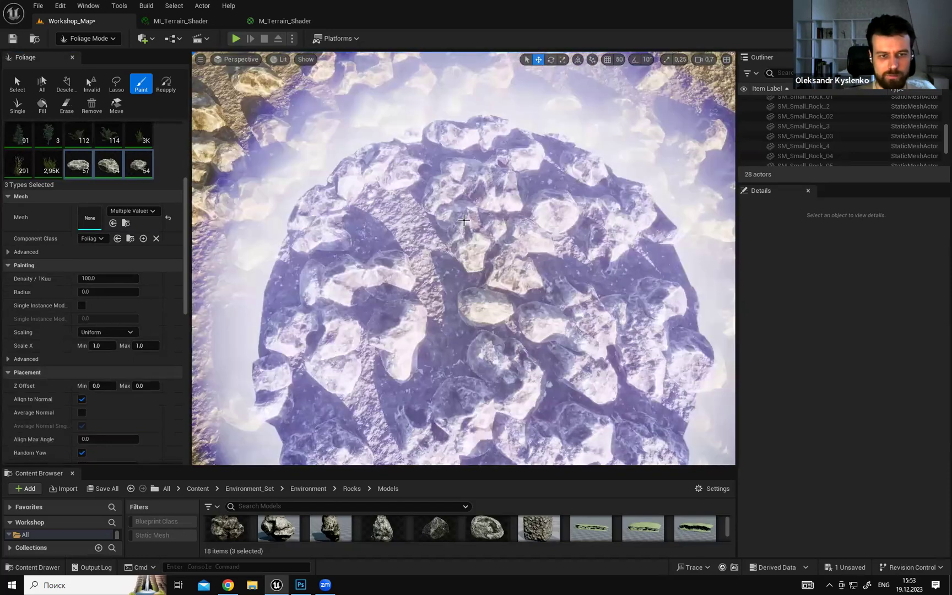
scroll(463, 220, down, 4)
key(ctrl+z)
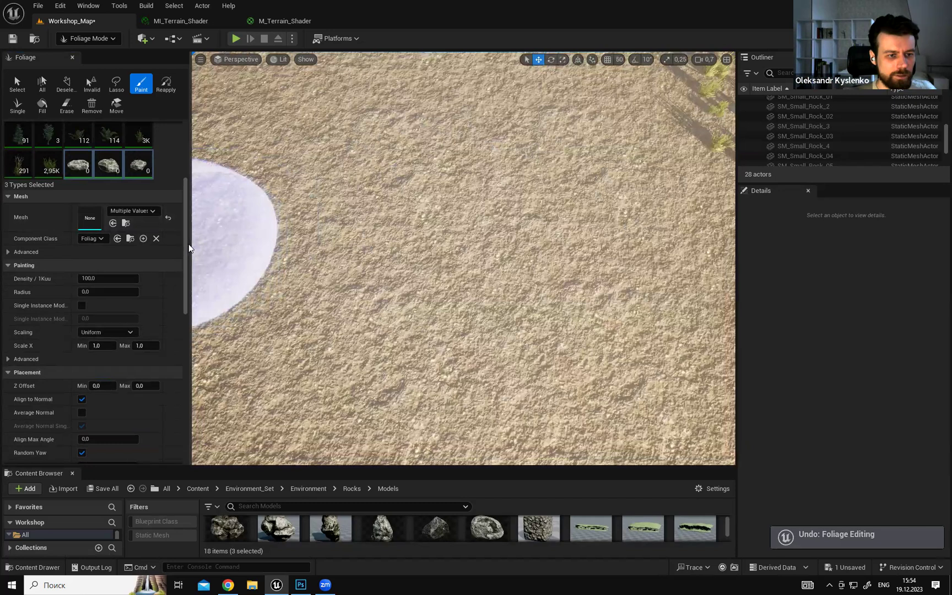
Set the painting density of the three small rock foliage types to 150 per 1Kuu.
scroll(175, 140, up, 4)
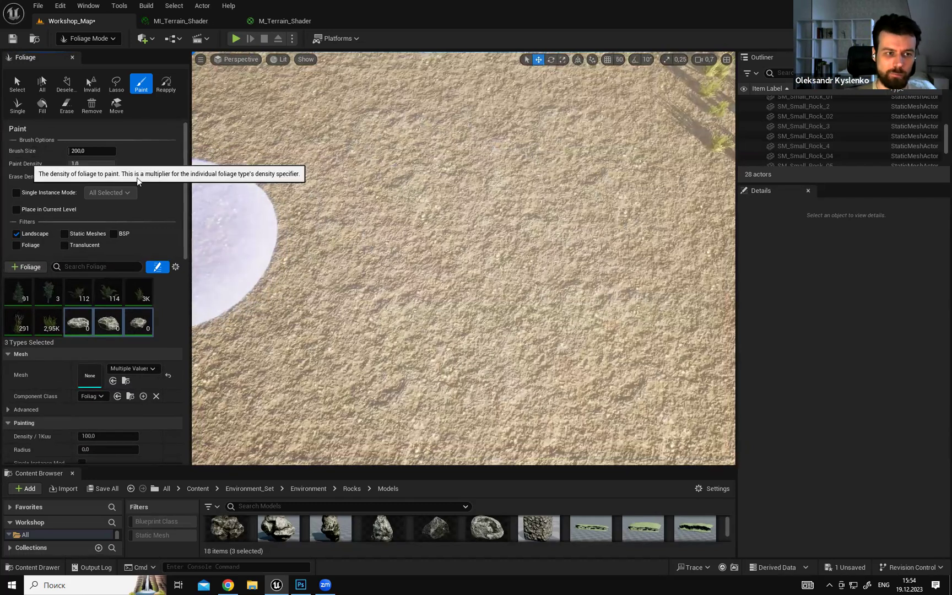
mouse_move(183, 179)
mouse_down()
mouse_move(184, 265)
mouse_move(187, 257)
mouse_up()
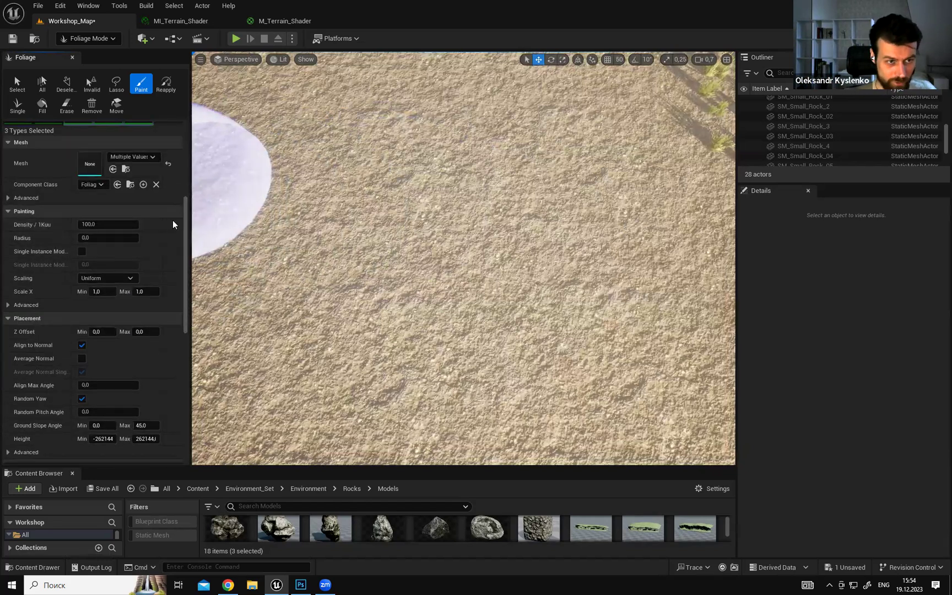
scroll(132, 222, up, 5)
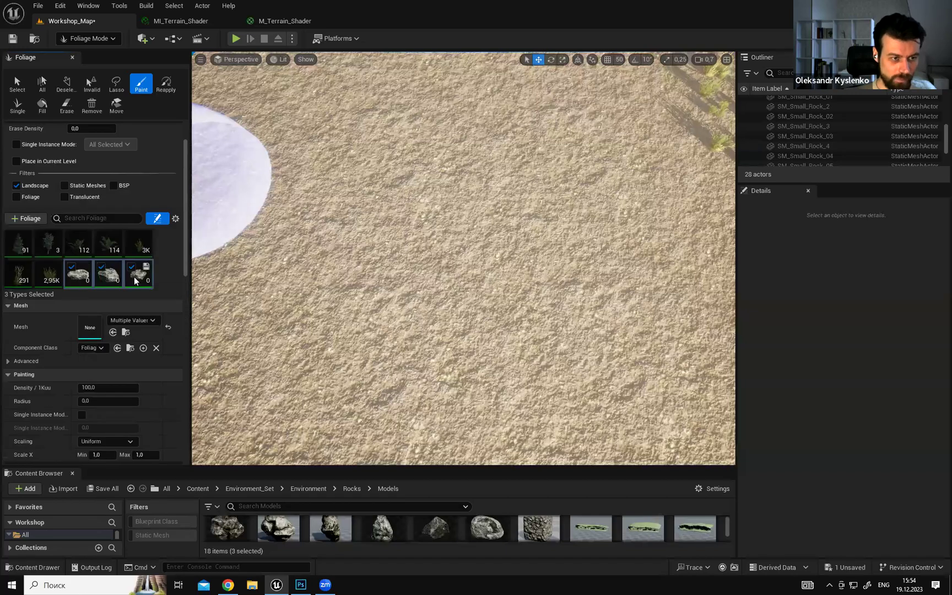
click(78, 273)
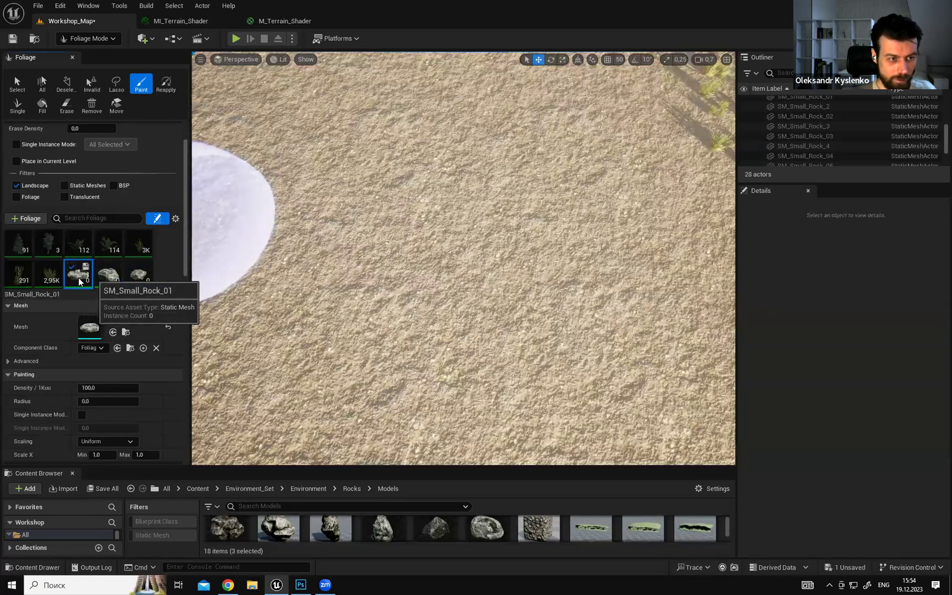
shift+click(138, 274)
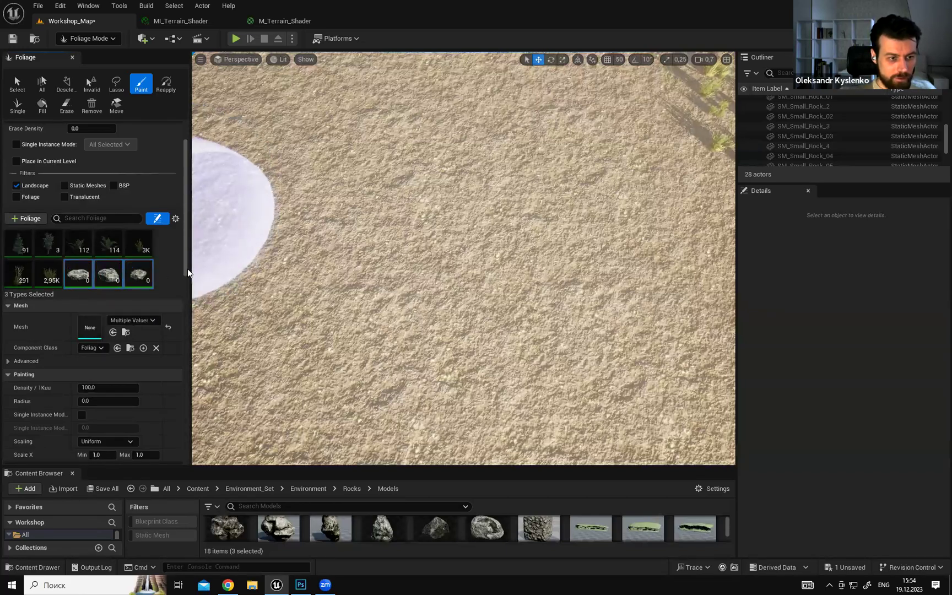
scroll(44, 257, down, 5)
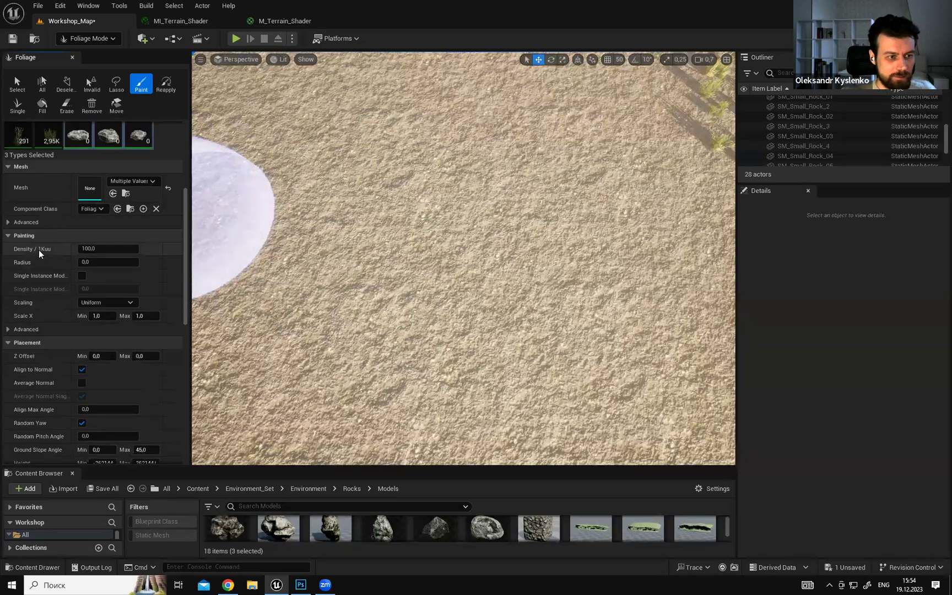
click(115, 251)
text(150)
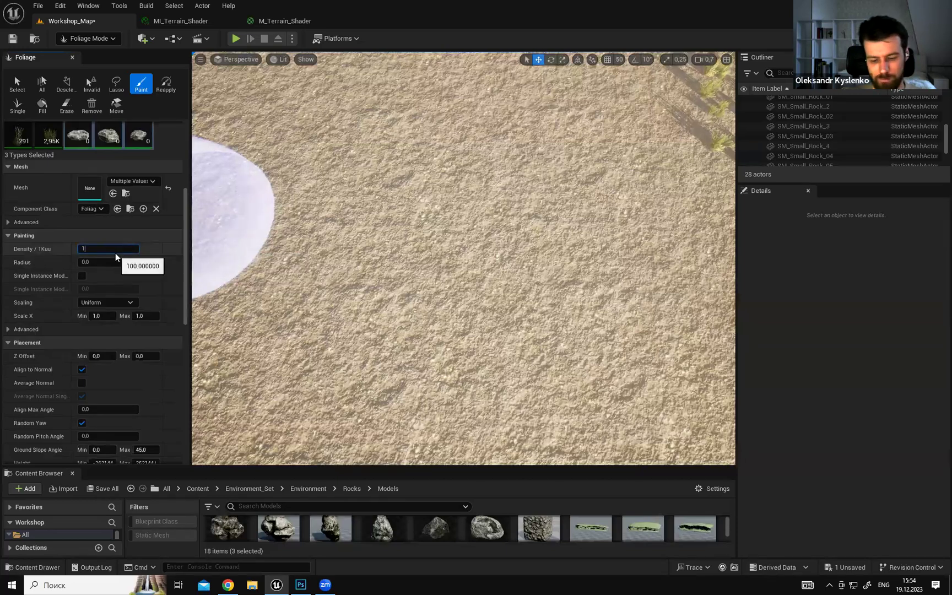
Try painting the denser rocks on the bare ground and undo the stroke.
click(445, 237)
mouse_move(445, 237)
mouse_down()
mouse_move(495, 319)
mouse_move(515, 293)
mouse_up()
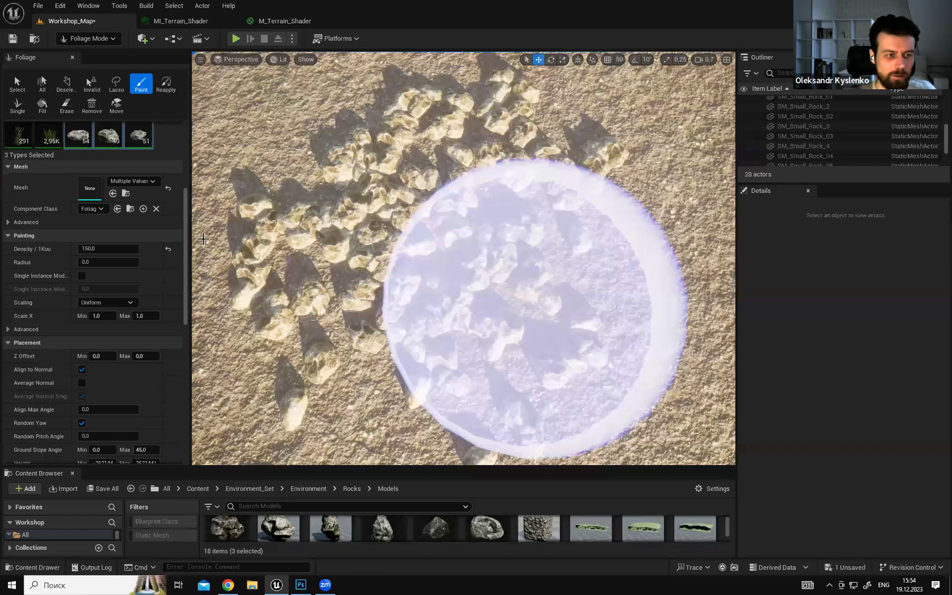
key(ctrl+z)
Set the minimum and maximum Scale X of the three rock types to 2.
scroll(184, 254, down, 4)
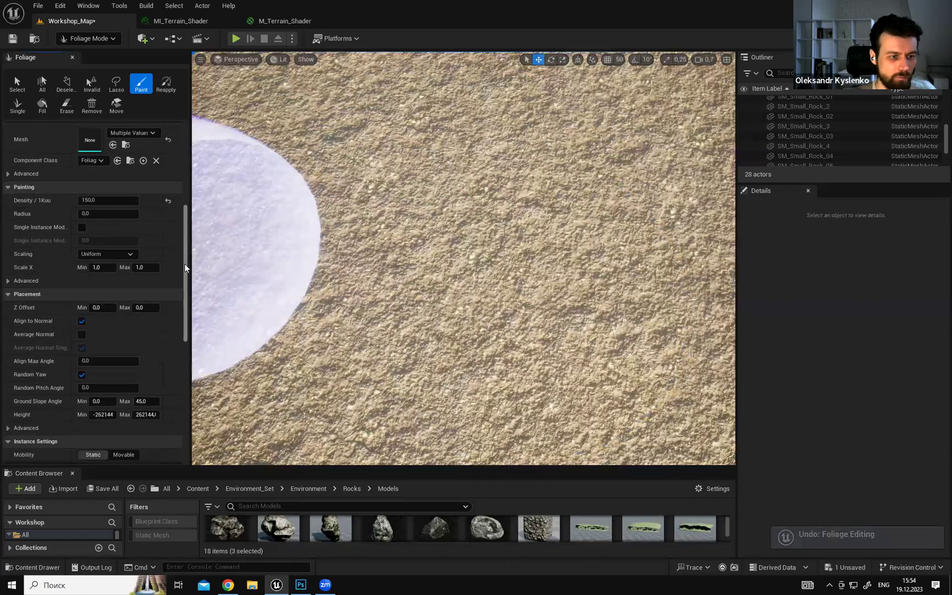
click(102, 267)
text(2)
key(Tab)
text(2)
key(Return)
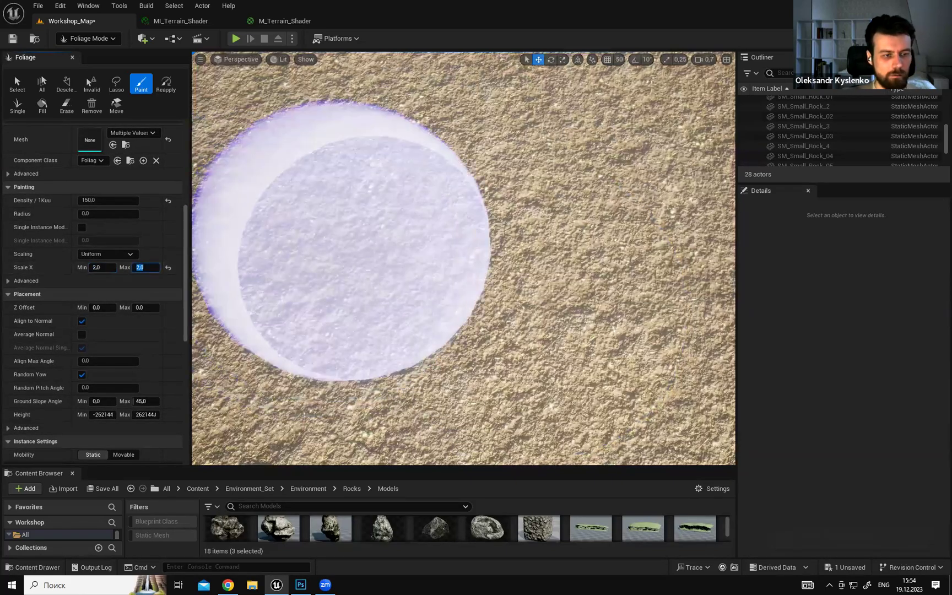
Paint the enlarged rocks on the landscape, inspect them, and erase some with the brush.
right_drag(392, 188, 374, 175)
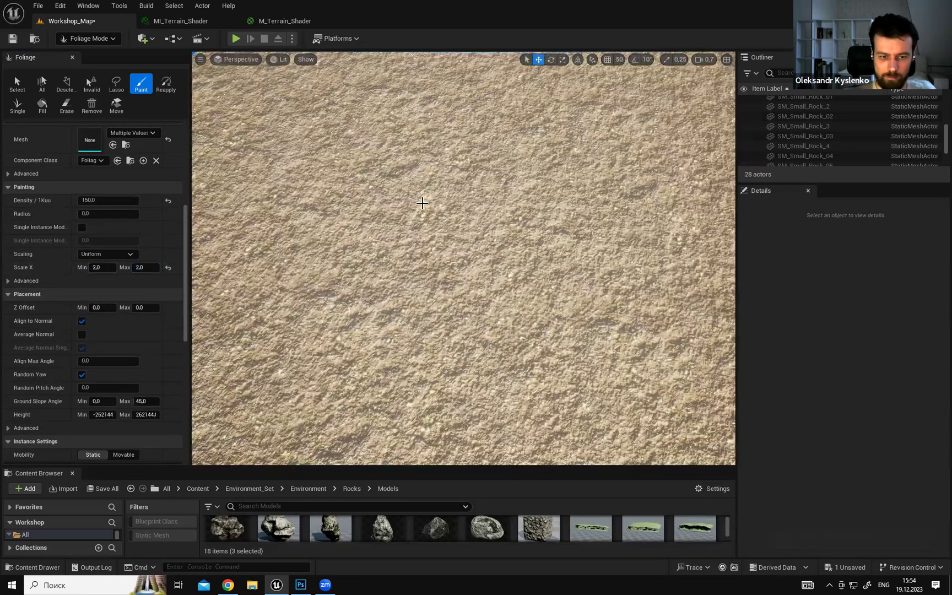
mouse_move(436, 177)
mouse_down()
mouse_move(454, 213)
mouse_move(489, 236)
mouse_up()
mouse_move(488, 237)
right_down()
mouse_move(489, 176)
mouse_move(468, 190)
mouse_move(457, 220)
mouse_move(440, 201)
mouse_move(424, 223)
right_up()
key(w)
right_drag(489, 171, 489, 169)
right_drag(444, 263, 444, 267)
mouse_move(372, 248)
mouse_down()
mouse_move(404, 272)
mouse_move(413, 250)
mouse_up()
right_drag(439, 268, 440, 242)
mouse_move(471, 288)
right_down()
mouse_move(471, 270)
mouse_move(472, 288)
right_up()
scroll(471, 287, down, 4)
right_drag(553, 295, 484, 310)
mouse_move(439, 337)
right_down()
mouse_move(452, 333)
mouse_move(444, 336)
right_up()
right_drag(536, 313, 552, 320)
mouse_move(424, 303)
right_down()
mouse_move(534, 309)
mouse_move(536, 380)
mouse_move(528, 303)
mouse_move(542, 336)
mouse_move(543, 292)
mouse_move(535, 369)
mouse_move(542, 324)
right_up()
mouse_move(570, 321)
shift+mouse_down()
mouse_move(573, 264)
mouse_move(510, 304)
mouse_move(506, 276)
shift+mouse_up()
Set the minimum and maximum Z Offset of the three rock types to -40.
mouse_move(507, 275)
right_down()
mouse_move(517, 210)
mouse_move(661, 165)
mouse_move(650, 203)
mouse_move(655, 259)
right_up()
key(w)
scroll(518, 264, up, 1)
right_drag(539, 308, 556, 286)
click(99, 307)
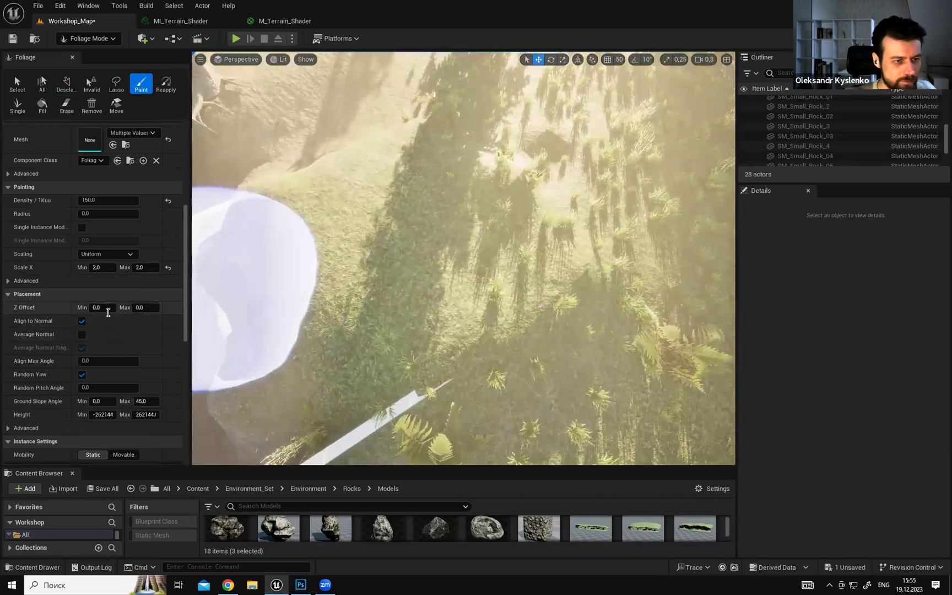
text(-40)
key(Tab)
text(-40)
key(Return)
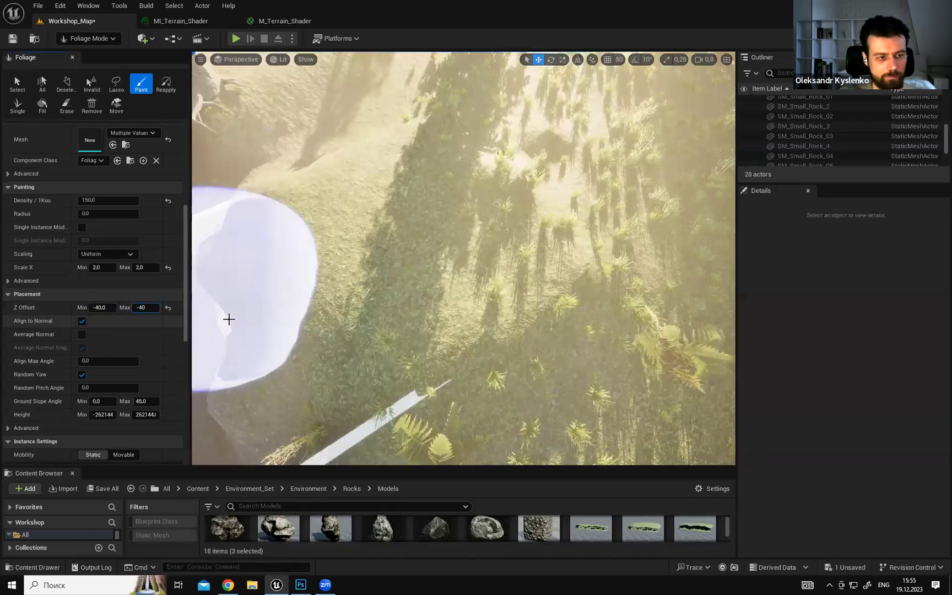
Switch the viewport to Wireframe and frame the box-shaped structure beneath the grassy mound.
mouse_move(508, 205)
right_down()
mouse_move(457, 246)
mouse_move(516, 377)
mouse_move(304, 210)
right_up()
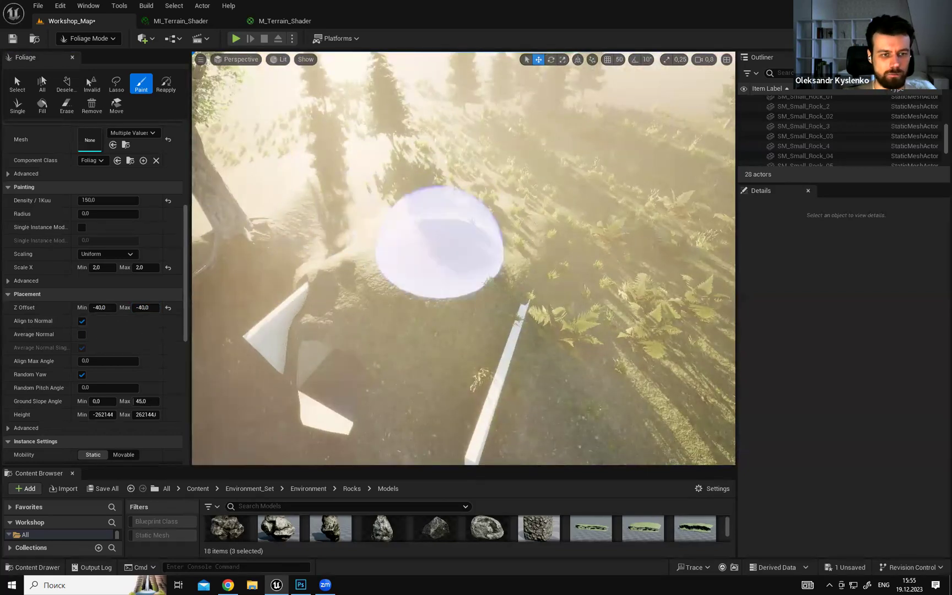
right_drag(441, 238, 430, 269)
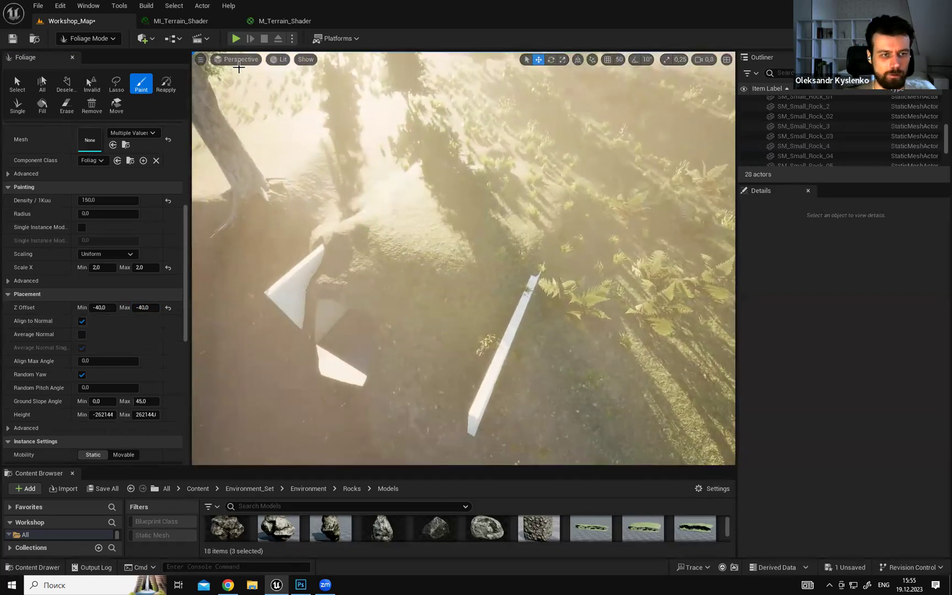
click(282, 60)
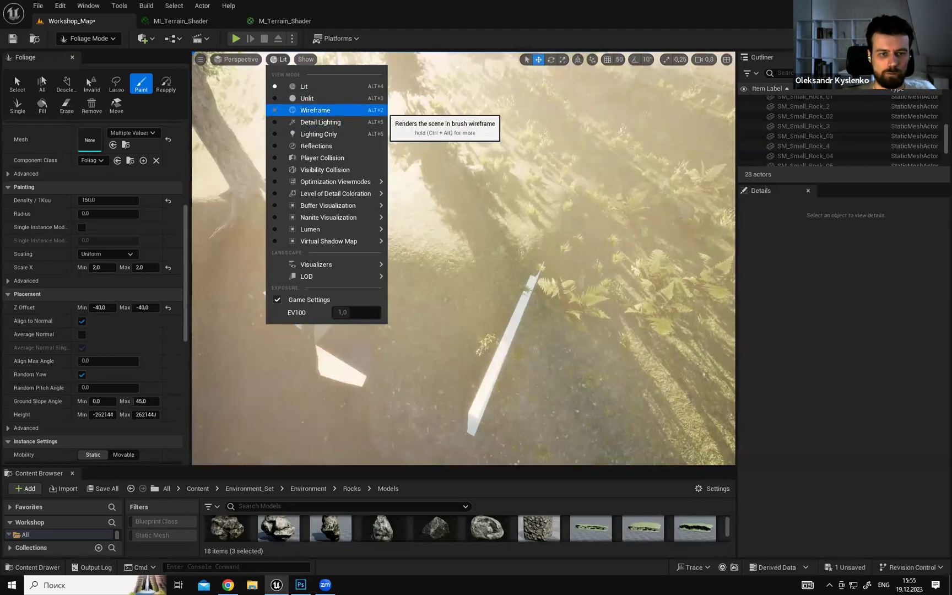
click(317, 110)
right_drag(452, 237, 374, 248)
right_drag(440, 242, 491, 300)
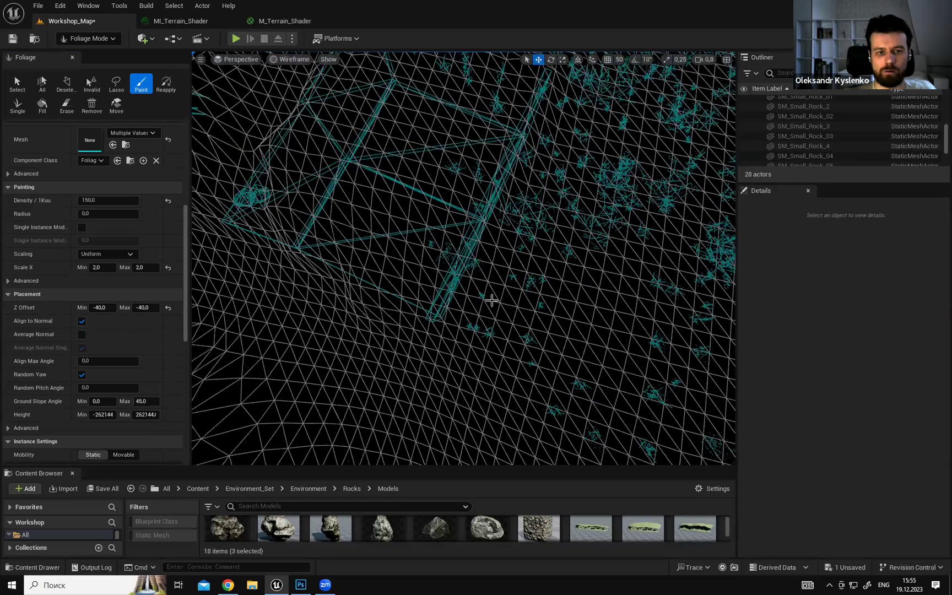
right_drag(436, 159, 545, 196)
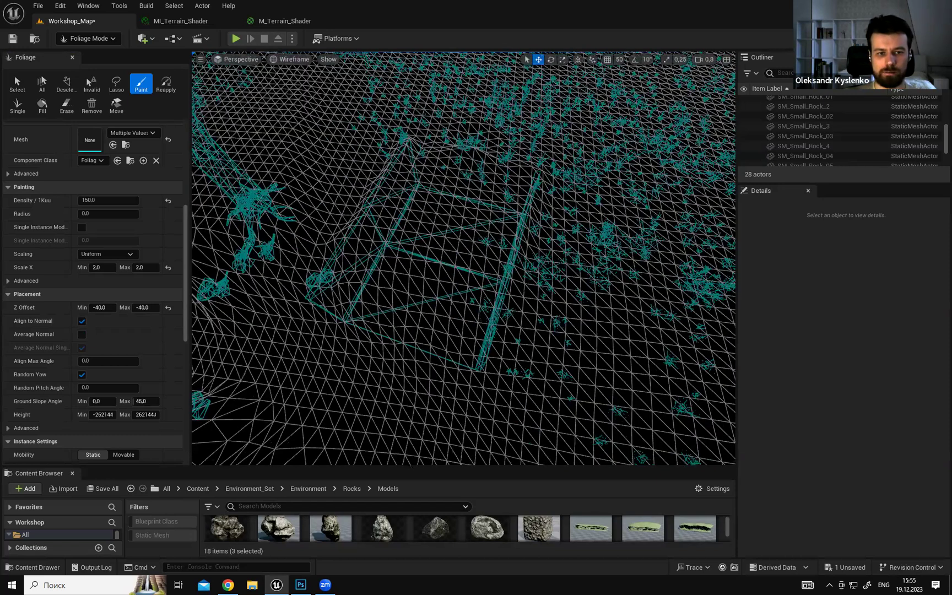
right_drag(428, 241, 468, 234)
right_drag(431, 174, 424, 242)
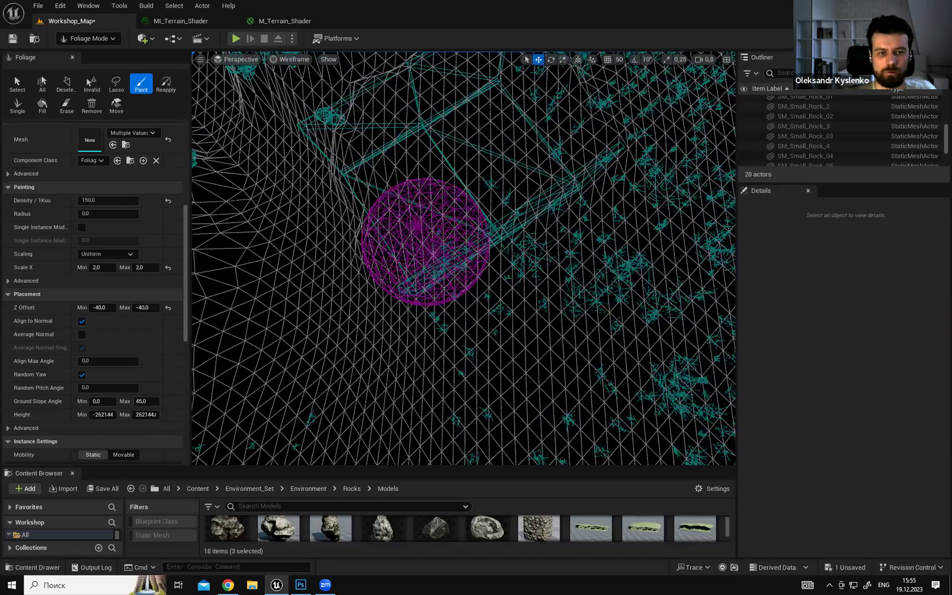
Paint the three rock types densely over the mound above the box-shaped structure.
drag(424, 242, 491, 198)
right_drag(491, 199, 402, 205)
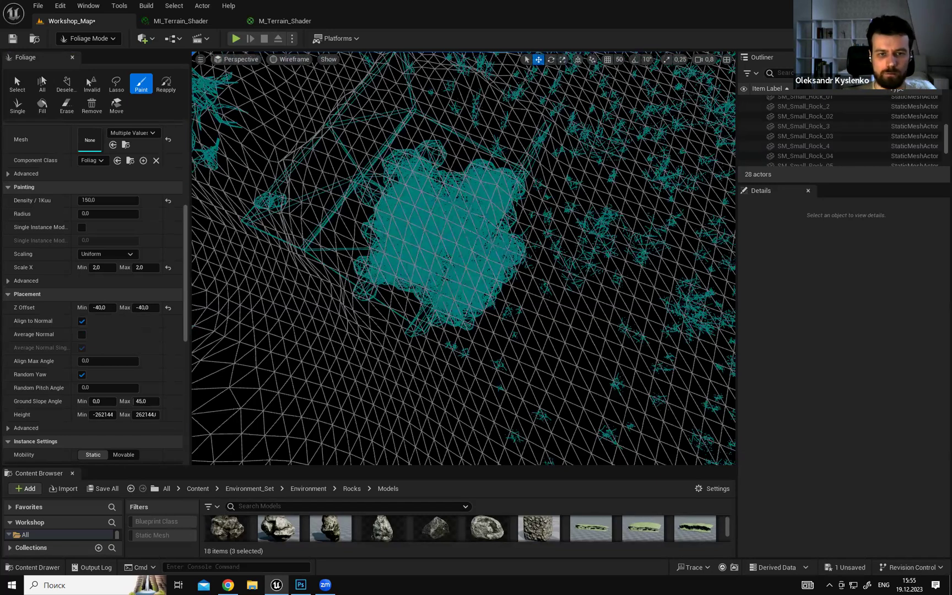
right_drag(400, 153, 401, 153)
right_drag(527, 154, 429, 170)
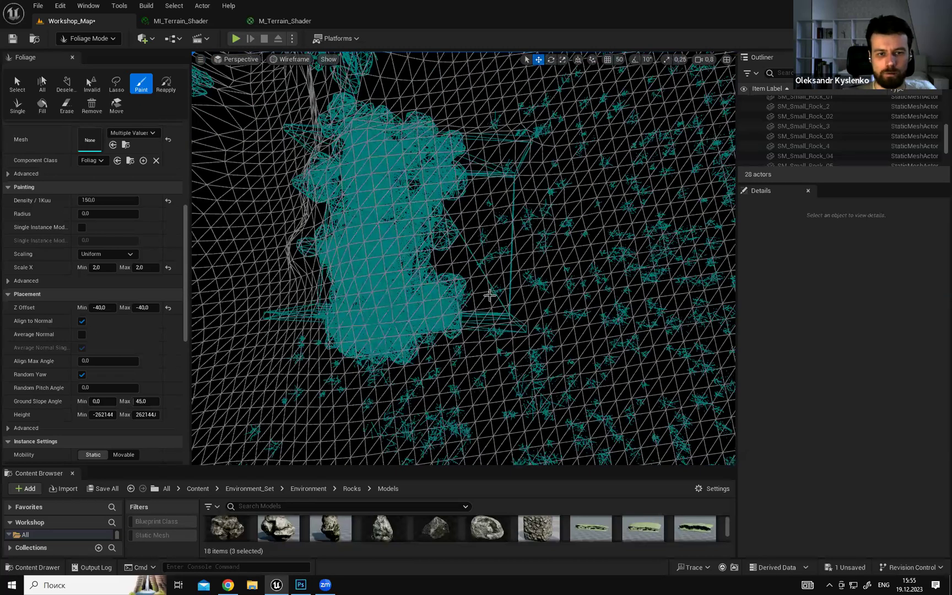
right_drag(489, 295, 500, 296)
drag(500, 209, 428, 161)
right_drag(524, 300, 544, 304)
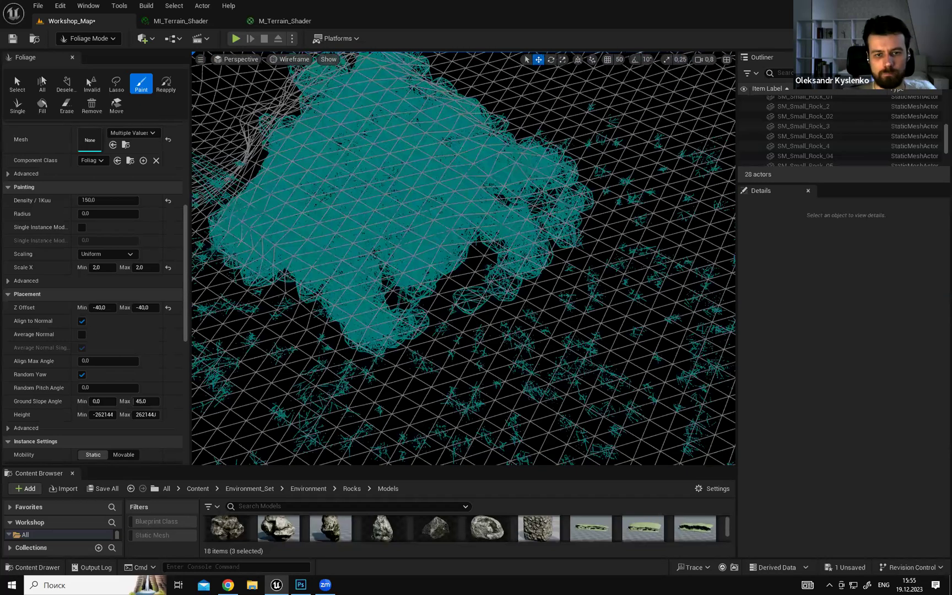
right_drag(463, 259, 447, 242)
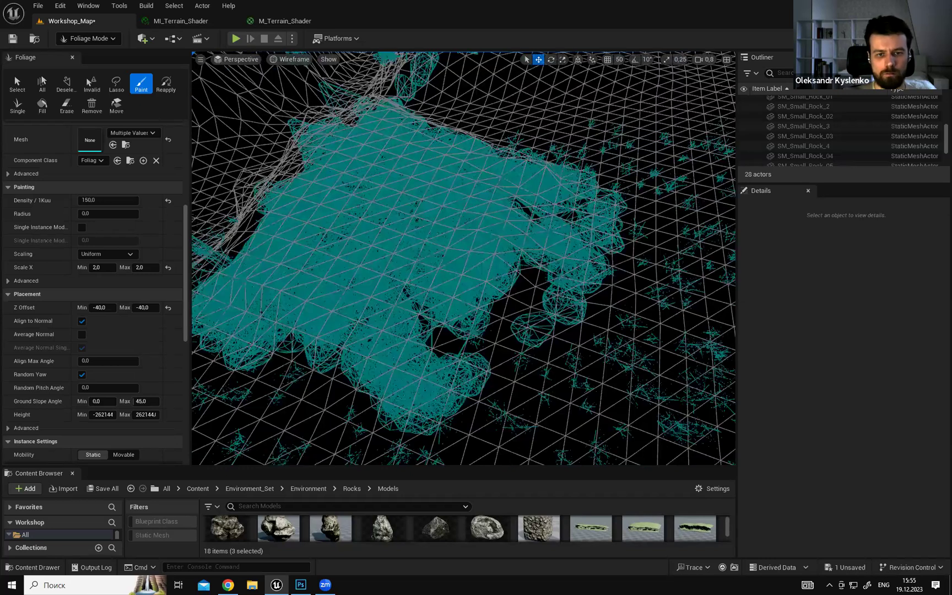
mouse_move(536, 267)
right_down()
mouse_move(516, 250)
mouse_move(516, 278)
mouse_move(465, 313)
mouse_move(578, 243)
mouse_move(605, 308)
right_up()
right_drag(545, 300, 519, 322)
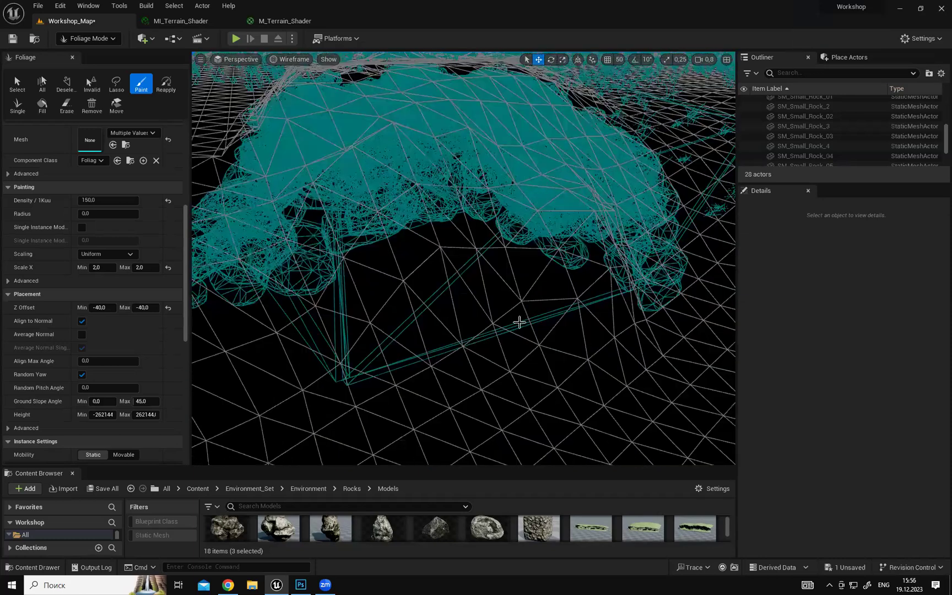
Undo the last rock stroke and paint rocks again near the edge of the mound.
mouse_move(511, 272)
right_down()
mouse_move(496, 224)
mouse_move(538, 215)
mouse_move(518, 234)
mouse_move(504, 227)
mouse_move(499, 146)
mouse_move(577, 261)
right_up()
key(ctrl+z)
mouse_move(513, 292)
right_down()
mouse_move(504, 314)
mouse_move(471, 294)
right_up()
click(425, 346)
right_drag(584, 281, 324, 227)
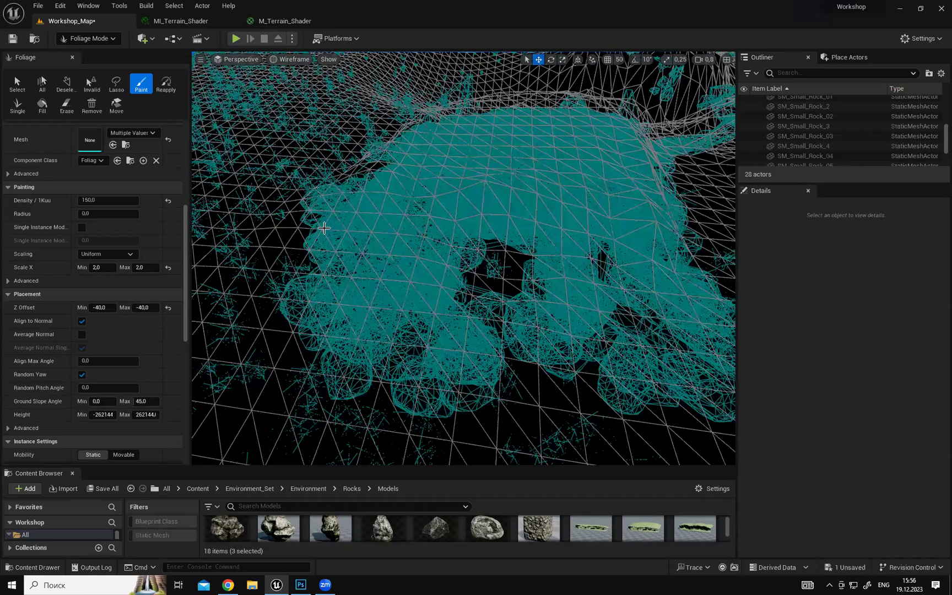
Return the viewport to Lit view and examine the rocks around the opening in the mound.
click(282, 59)
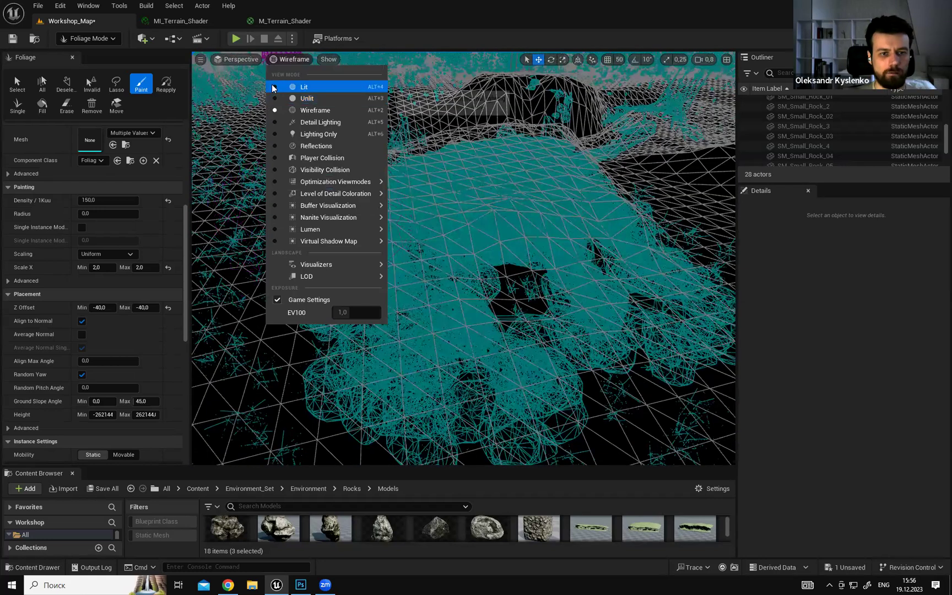
click(274, 87)
right_drag(544, 255, 567, 264)
key(w)
mouse_move(509, 298)
right_down()
mouse_move(509, 284)
mouse_move(495, 287)
right_up()
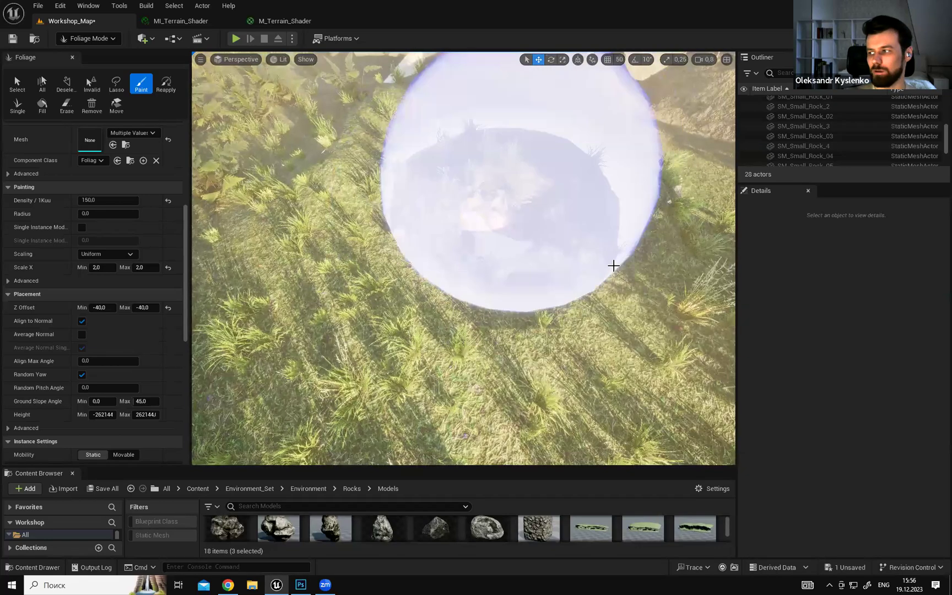
mouse_move(612, 263)
right_down()
mouse_move(600, 256)
mouse_move(616, 291)
mouse_move(620, 341)
mouse_move(611, 292)
mouse_move(573, 298)
mouse_move(570, 325)
mouse_move(579, 296)
right_up()
mouse_move(588, 248)
right_down()
mouse_move(628, 240)
mouse_move(480, 268)
mouse_move(512, 270)
mouse_move(510, 281)
mouse_move(512, 256)
mouse_move(520, 286)
mouse_move(518, 250)
mouse_move(521, 270)
mouse_move(474, 261)
mouse_move(490, 266)
right_up()
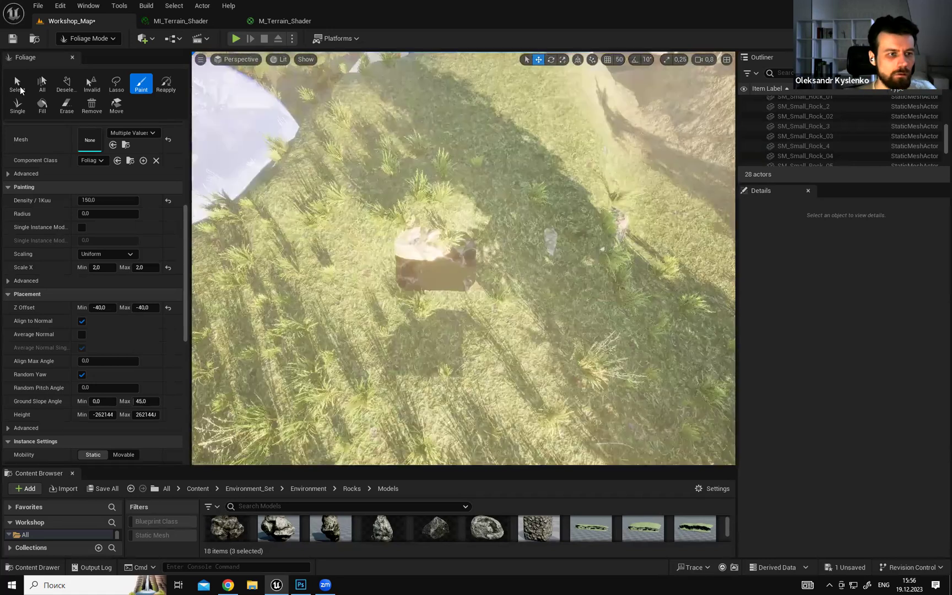
Switch to landscape sculpting with the Sculpt tool and set the brush size to 100.
click(95, 38)
click(80, 66)
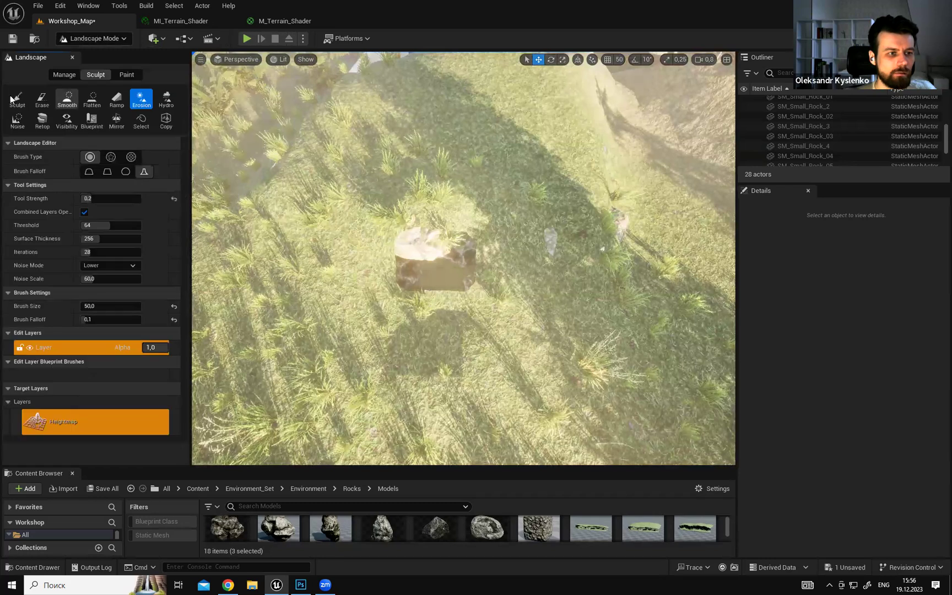
right_drag(459, 210, 413, 219)
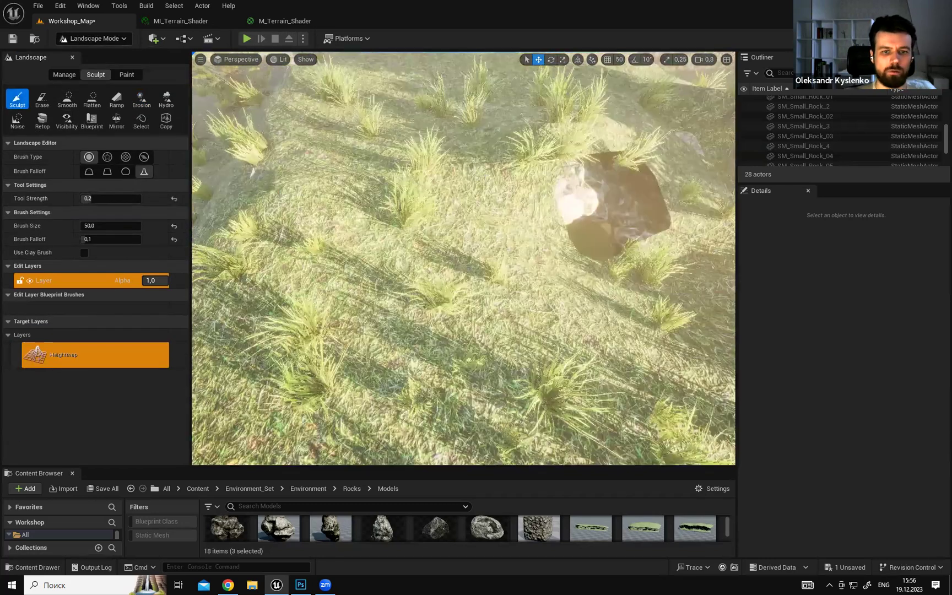
right_drag(484, 158, 524, 124)
click(112, 225)
text(100)
key(Return)
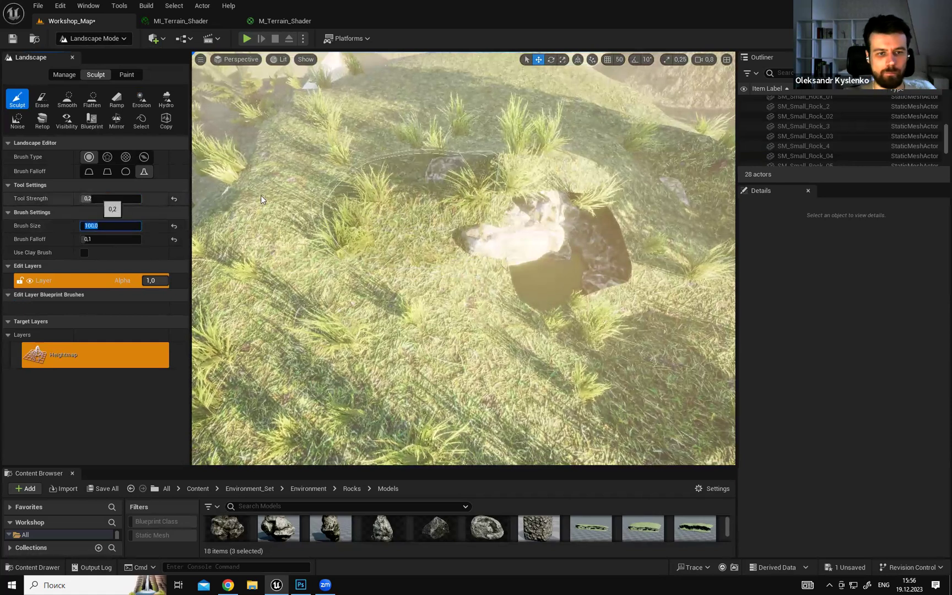
Try raising the landscape around the mound's opening, undo the sculpting, and view the mound from farther away.
mouse_move(579, 215)
mouse_down()
mouse_move(603, 152)
mouse_move(567, 221)
mouse_move(482, 223)
mouse_up()
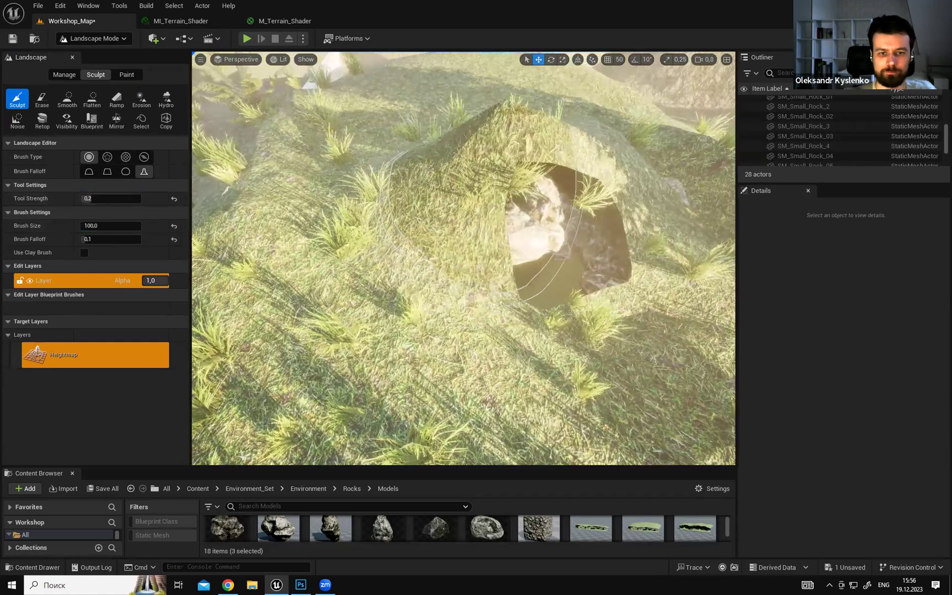
key(ctrl+z)
mouse_move(545, 231)
right_down()
mouse_move(556, 276)
mouse_move(495, 237)
mouse_move(473, 209)
mouse_move(476, 171)
mouse_move(495, 153)
mouse_move(371, 251)
right_up()
mouse_move(544, 191)
right_down()
mouse_move(516, 181)
mouse_move(533, 174)
mouse_move(504, 173)
mouse_move(540, 206)
right_up()
key(s)
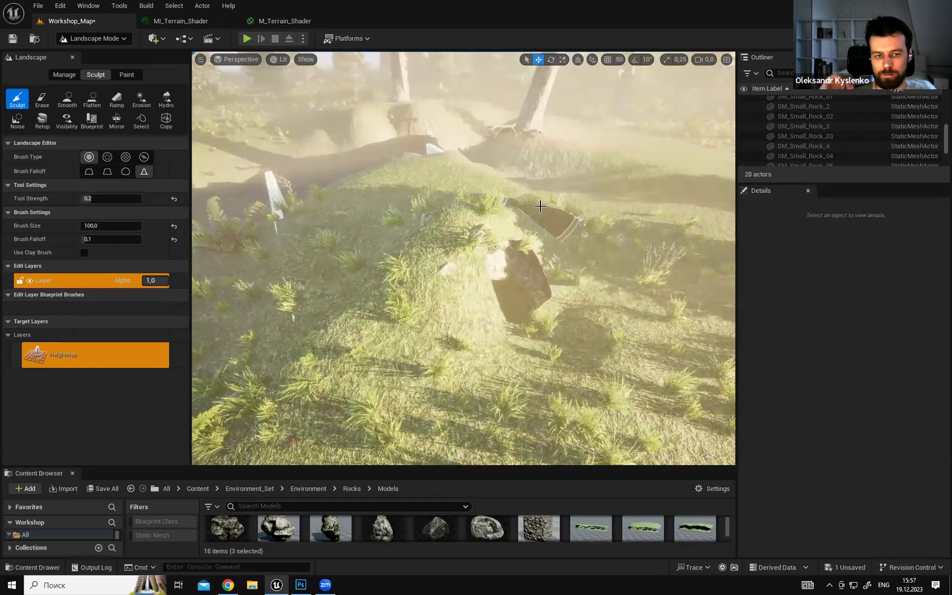
Switch back to foliage painting with the mound's opening in view.
mouse_move(462, 208)
right_down()
mouse_move(473, 170)
mouse_move(477, 201)
mouse_move(487, 203)
mouse_move(391, 182)
right_up()
right_drag(491, 199, 495, 199)
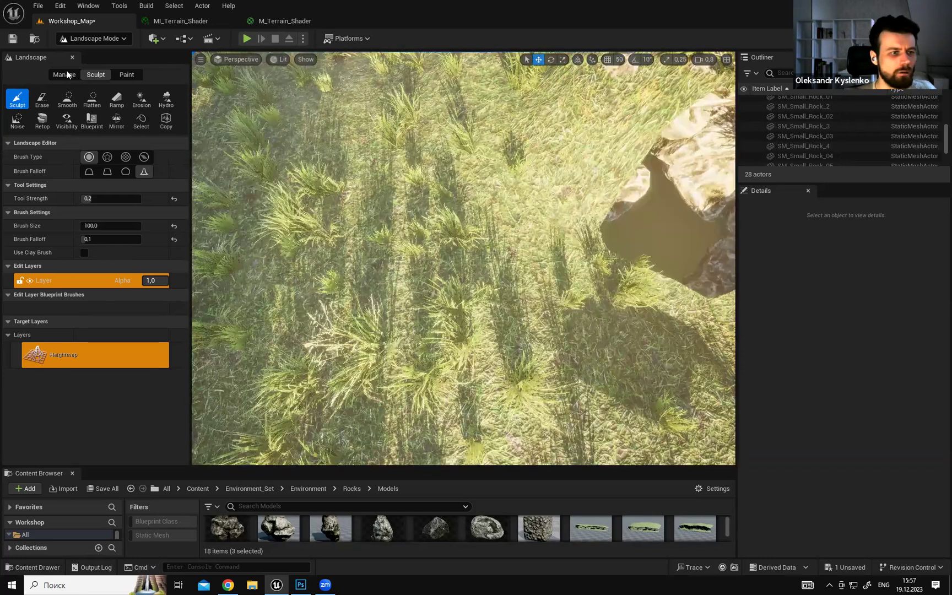
click(89, 40)
click(90, 74)
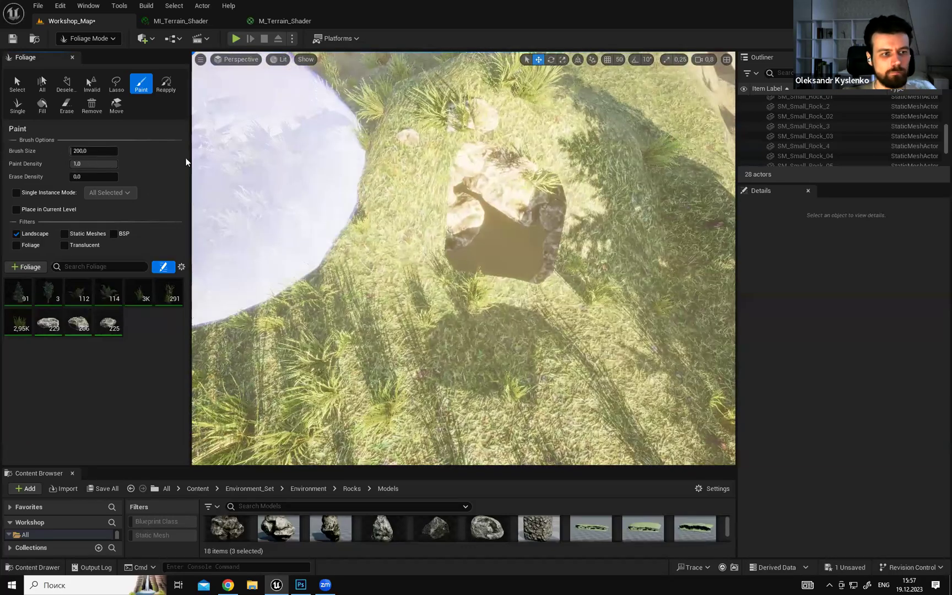
Set the foliage brush size to 100 and erase the small rocks around the opening in the mound.
click(94, 151)
text(100)
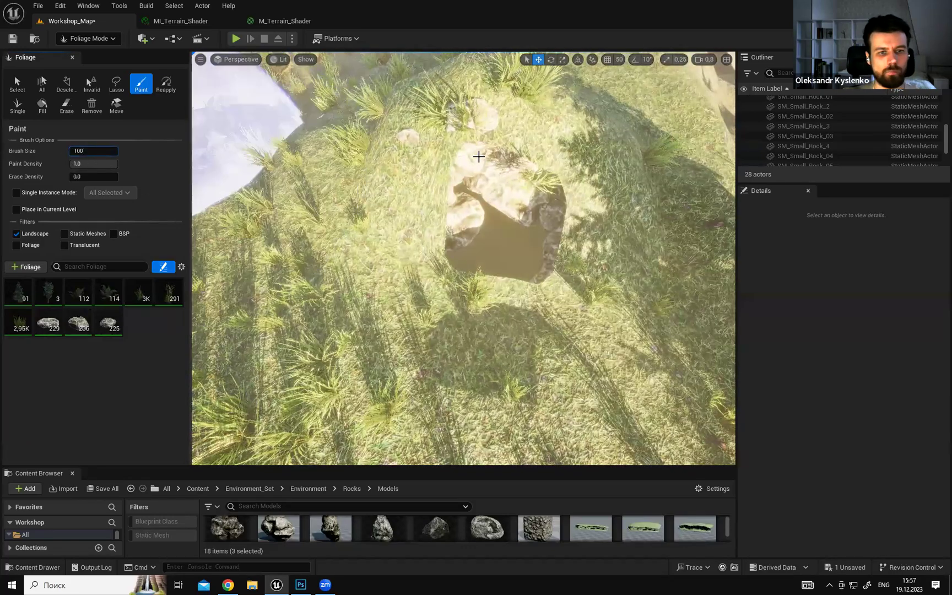
right_drag(486, 176, 485, 181)
shift+drag(486, 177, 528, 189)
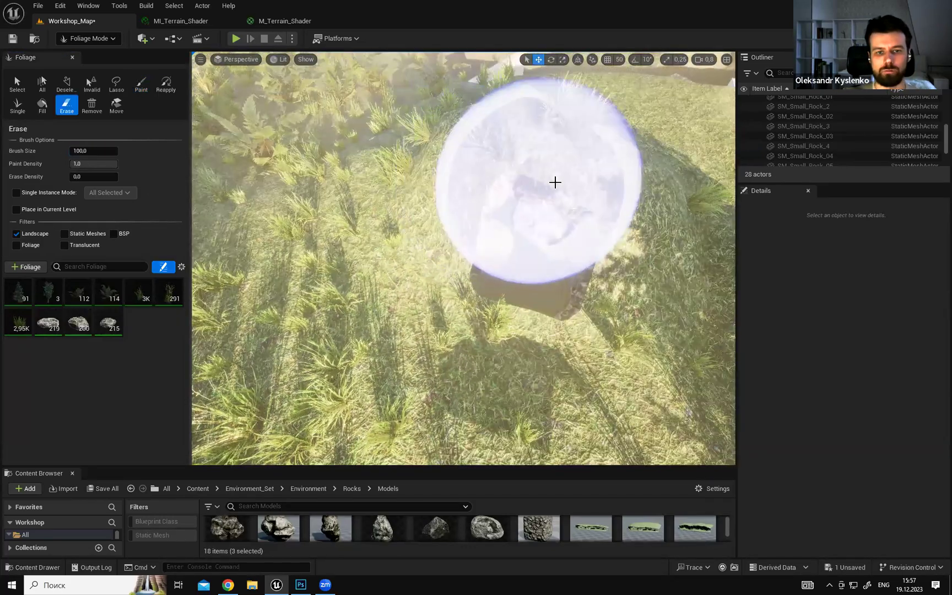
shift+drag(454, 220, 453, 225)
Return to Selection Mode, play the level from the front of the mound, and run the character into the tunnel in full screen.
mouse_move(453, 225)
right_down()
mouse_move(485, 231)
mouse_move(474, 165)
mouse_move(352, 121)
right_up()
key(w)
right_drag(468, 203, 374, 223)
scroll(443, 204, down, 2)
scroll(380, 214, up, 2)
right_drag(492, 226, 487, 225)
key(shift+1)
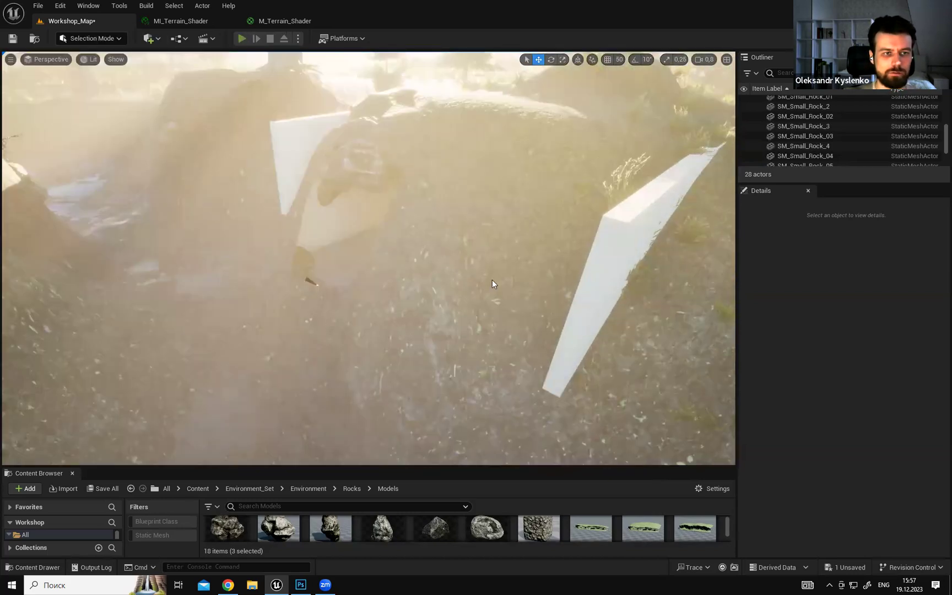
key(alt+p)
key(w)
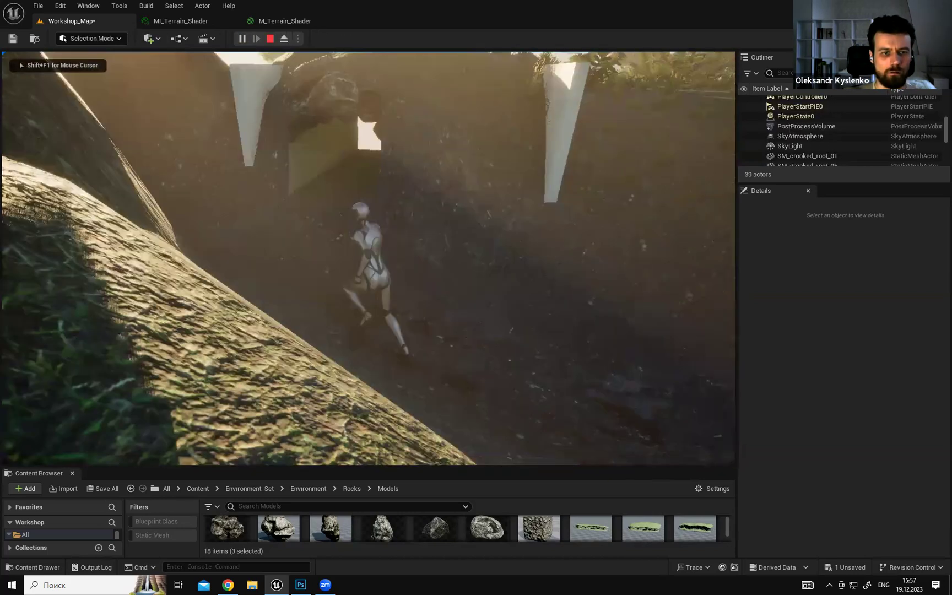
key(w)
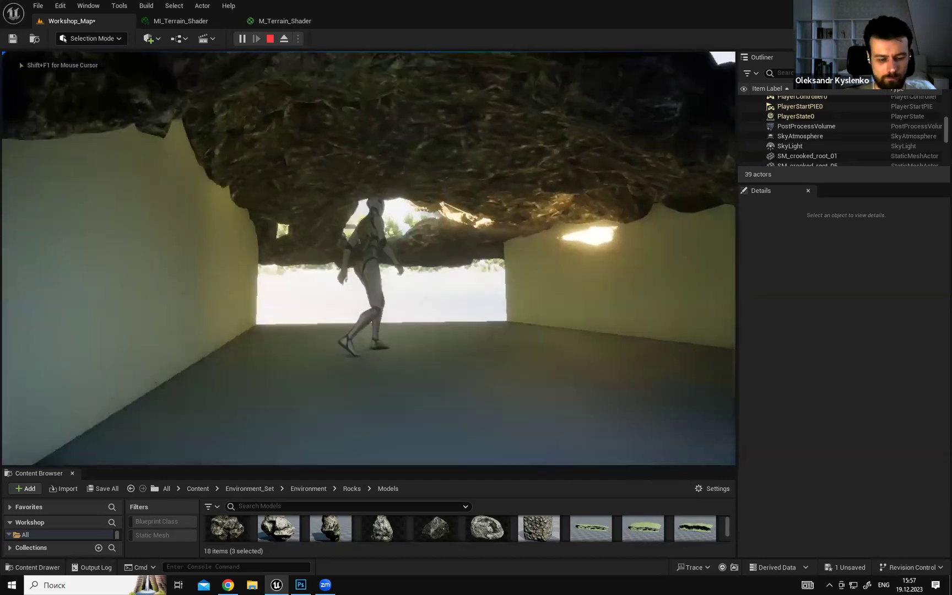
key(w)
key(F11)
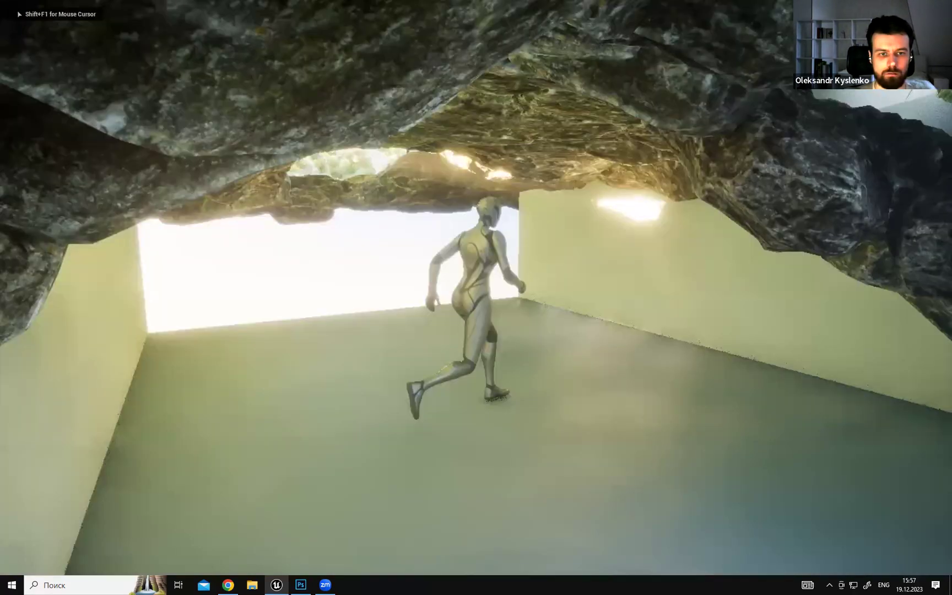
Run the character back and forth through the tunnel to examine its rock ceiling and openings, and end the play session.
key(w)
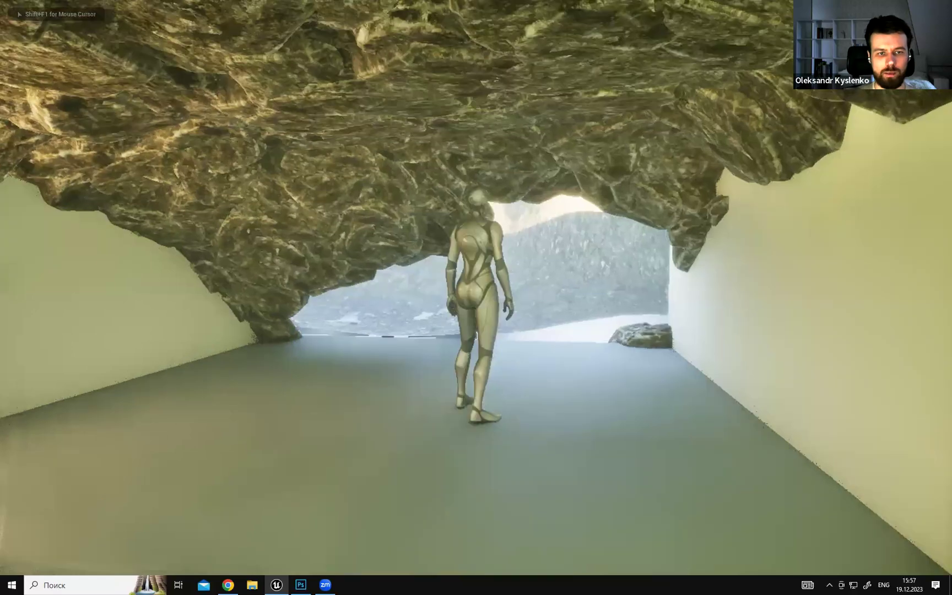
key(w)
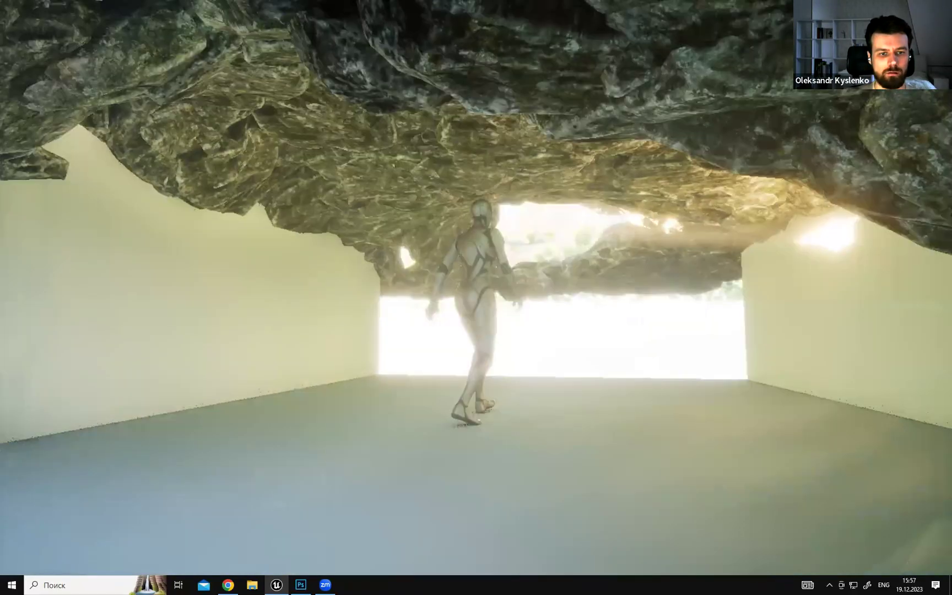
key(w)
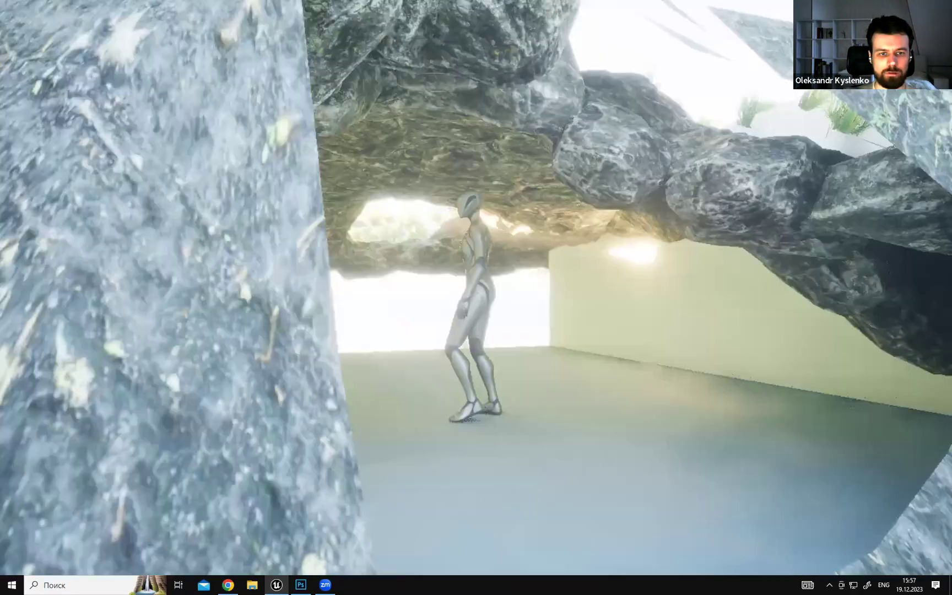
key(w)
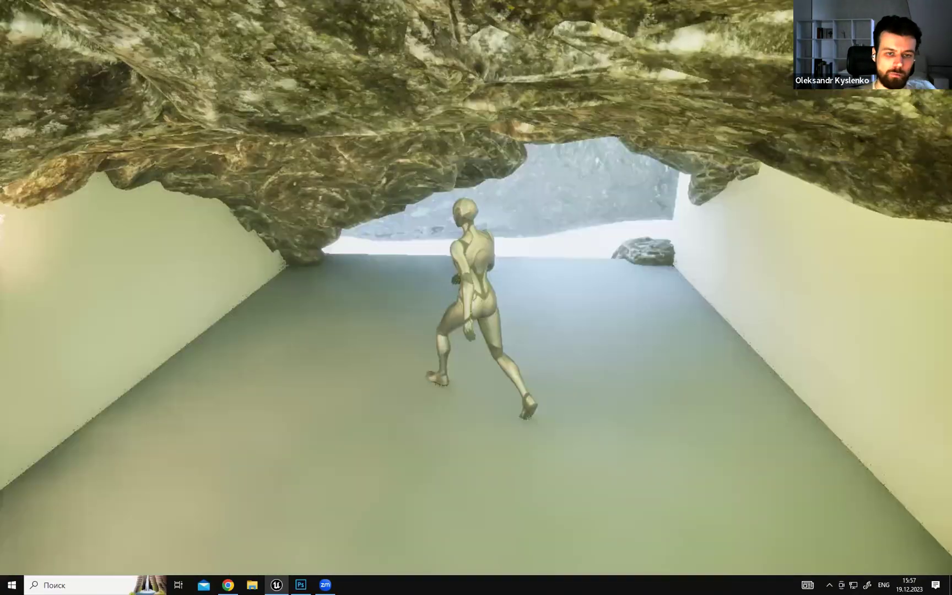
key(w)
key(s)
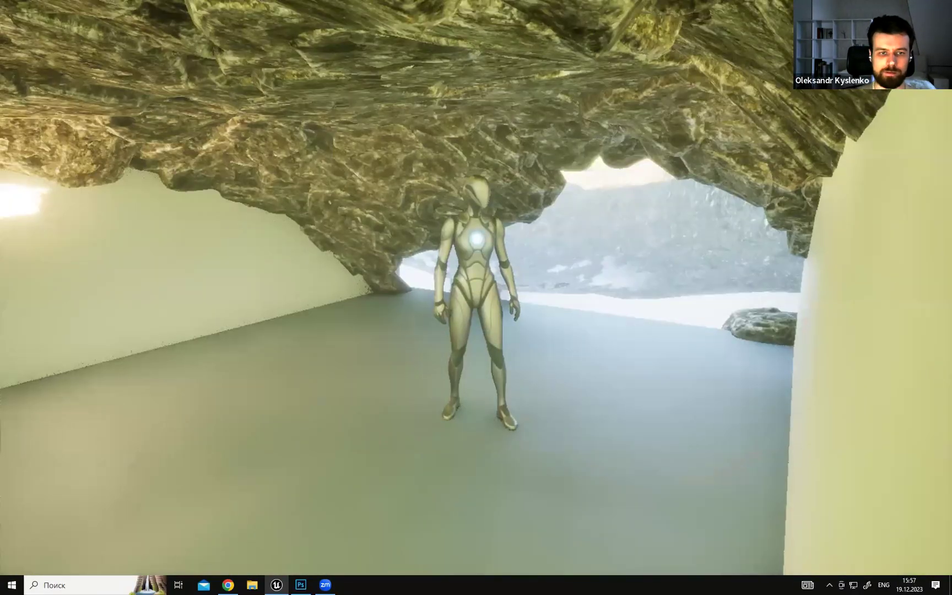
key(w)
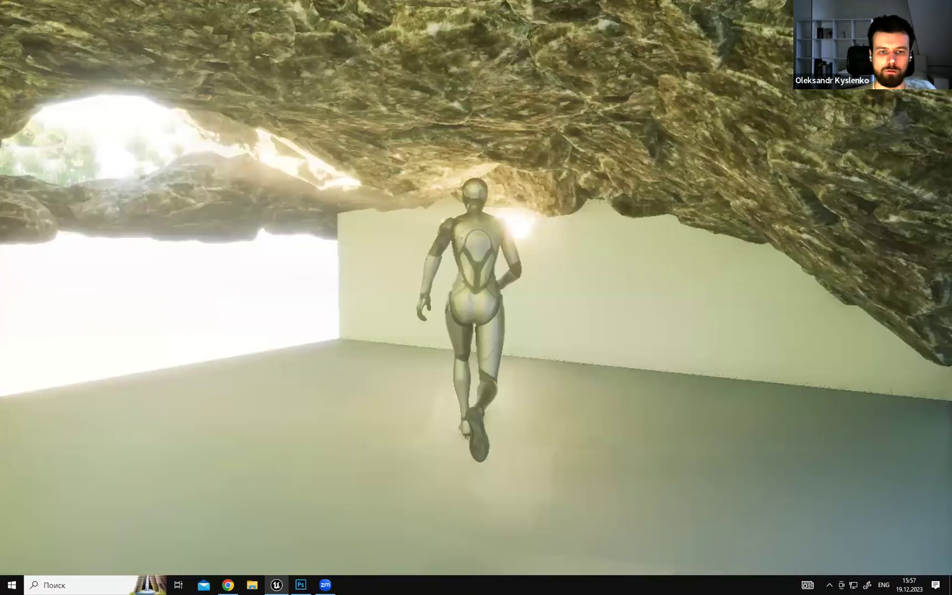
key(w)
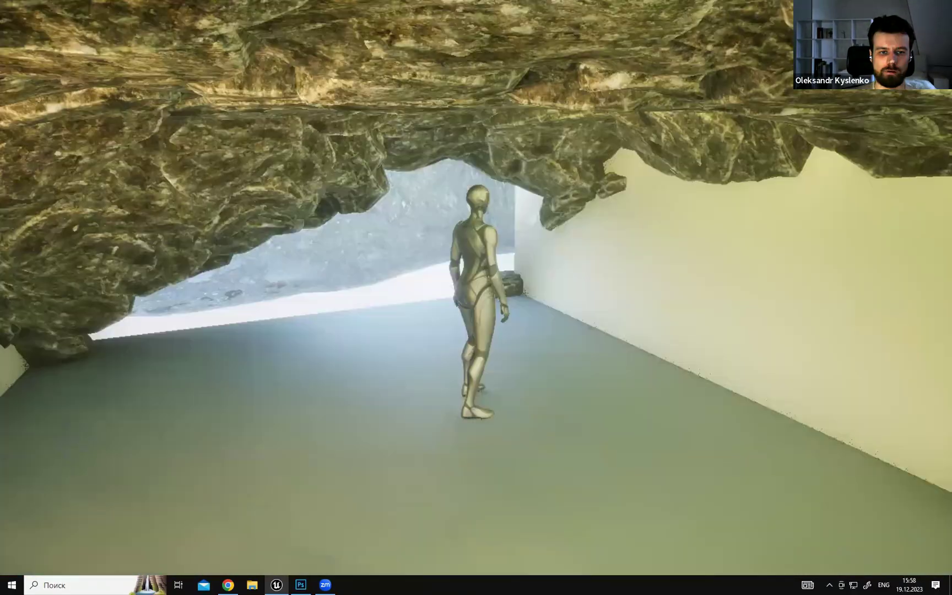
key(Escape)
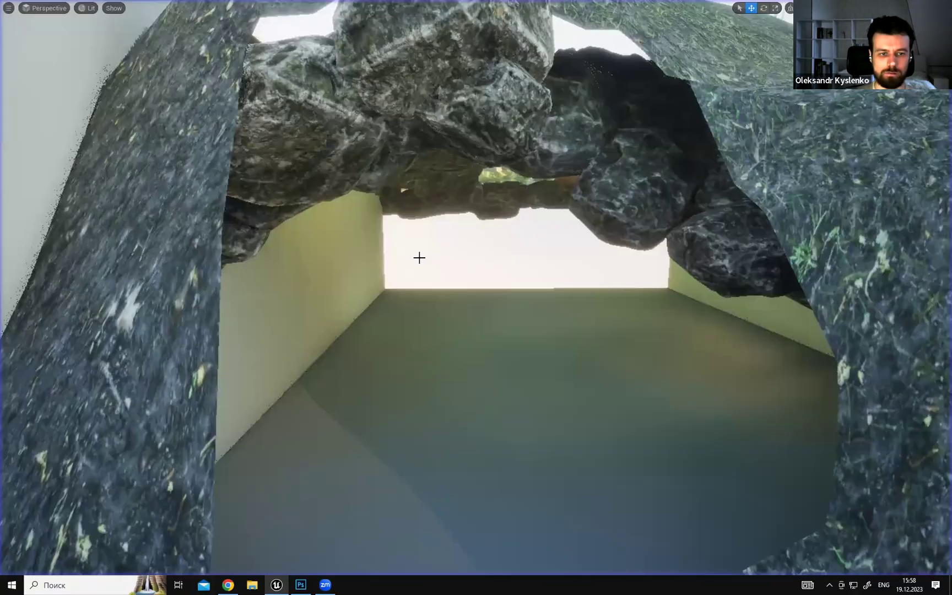
Select the tunnel's floor and wall pieces together and lower them to make the passage under the rocks taller.
mouse_move(419, 257)
right_down()
mouse_move(435, 270)
mouse_move(419, 258)
right_up()
key(s)
click(512, 305)
ctrl+click(405, 178)
right_drag(533, 250, 537, 253)
key(w)
right_drag(486, 223, 583, 243)
key(w)
scroll(504, 226, up, 5)
ctrl+click(599, 274)
ctrl+click(524, 226)
right_drag(486, 249, 495, 256)
key(w)
ctrl+click(586, 250)
right_drag(587, 251, 512, 251)
key(s)
key(d)
key(s)
right_drag(673, 271, 644, 264)
key(a)
drag(671, 276, 668, 313)
right_drag(673, 270, 537, 243)
Play the level in full screen again, run and jump through the tunnel to check its height, and stop playing.
key(F11)
click(242, 38)
key(F11)
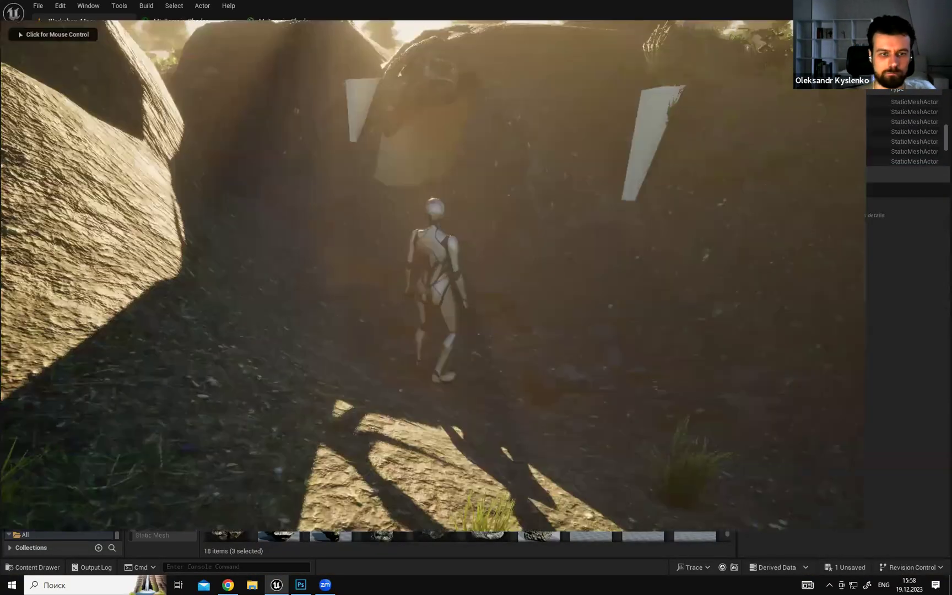
key(w)
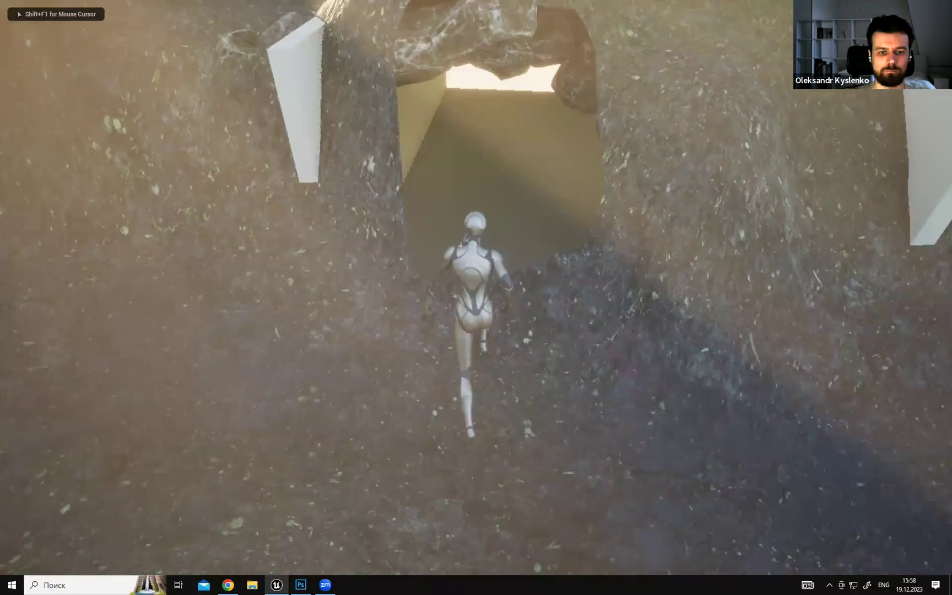
key(space)
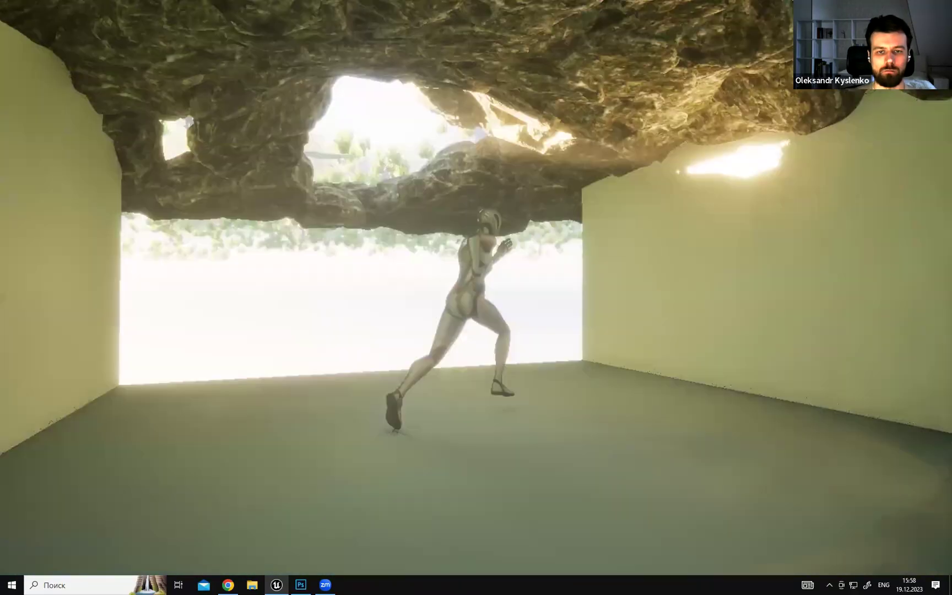
key(w)
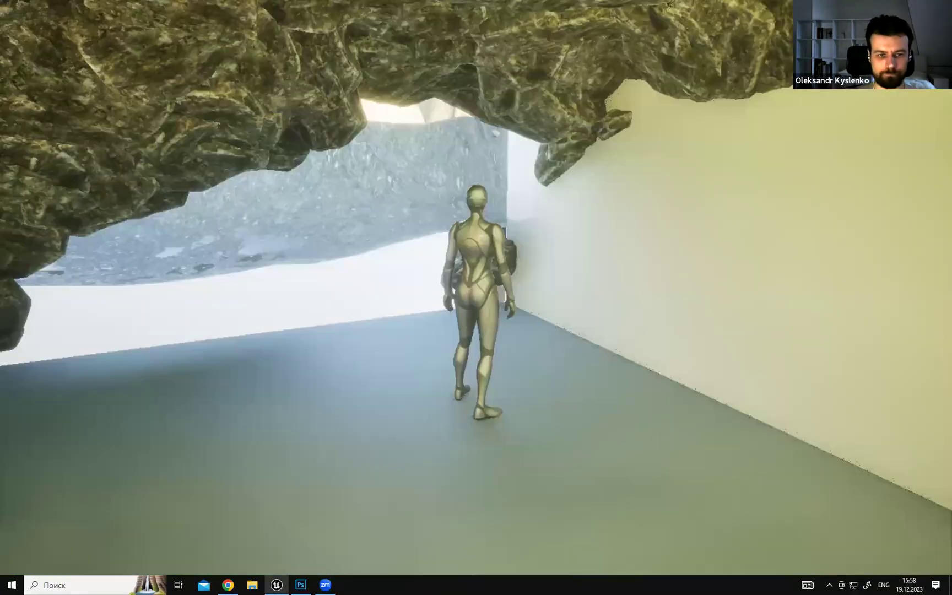
key(Escape)
right_drag(476, 298, 550, 440)
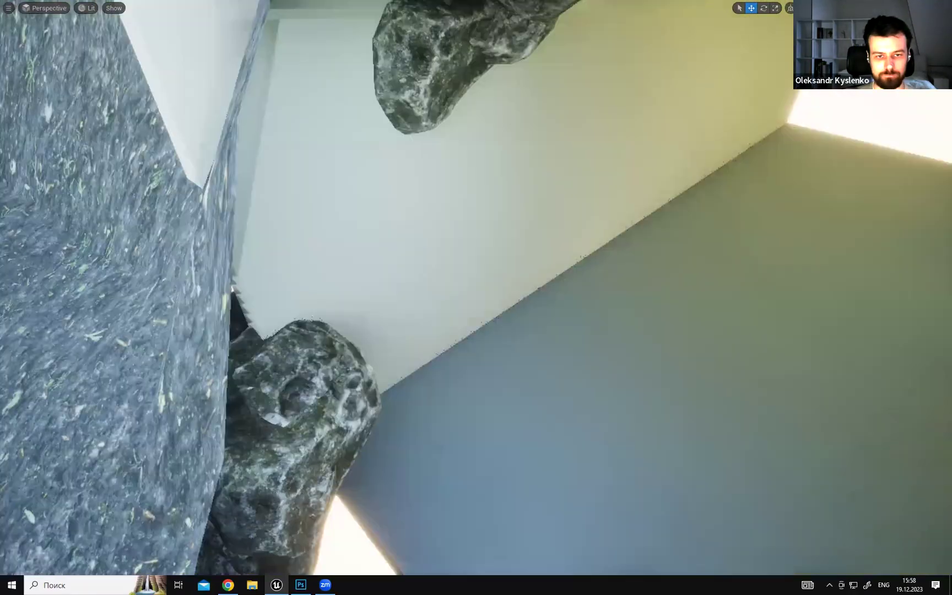
key(alt+p)
key(Escape)
Examine the rocks and floor edge at the tunnel entrance, and compare the mound in Unlit and Lit views.
right_drag(476, 297, 551, 199)
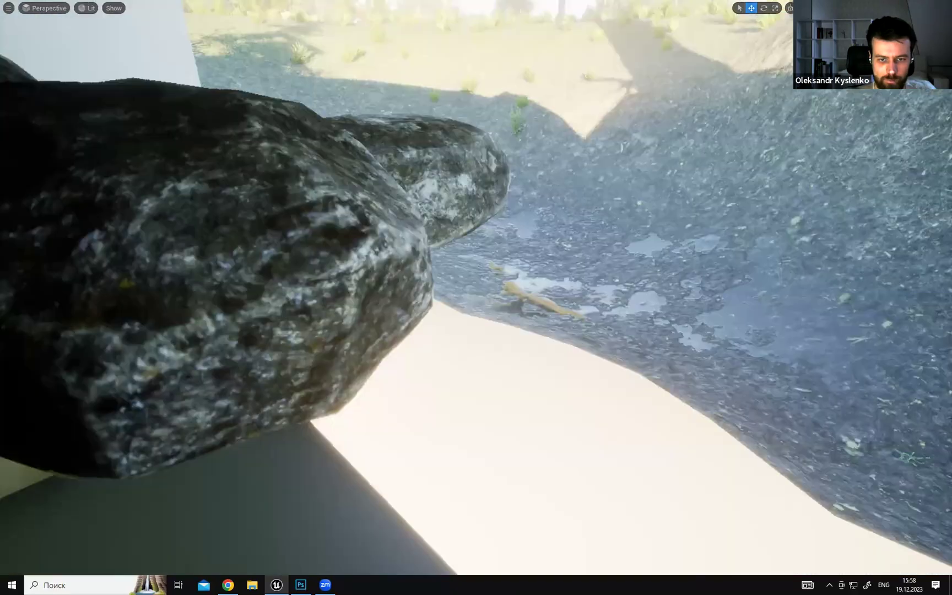
right_drag(499, 136, 573, 165)
right_drag(604, 233, 660, 198)
key(F11)
key(alt+3)
right_drag(440, 216, 419, 216)
key(alt+4)
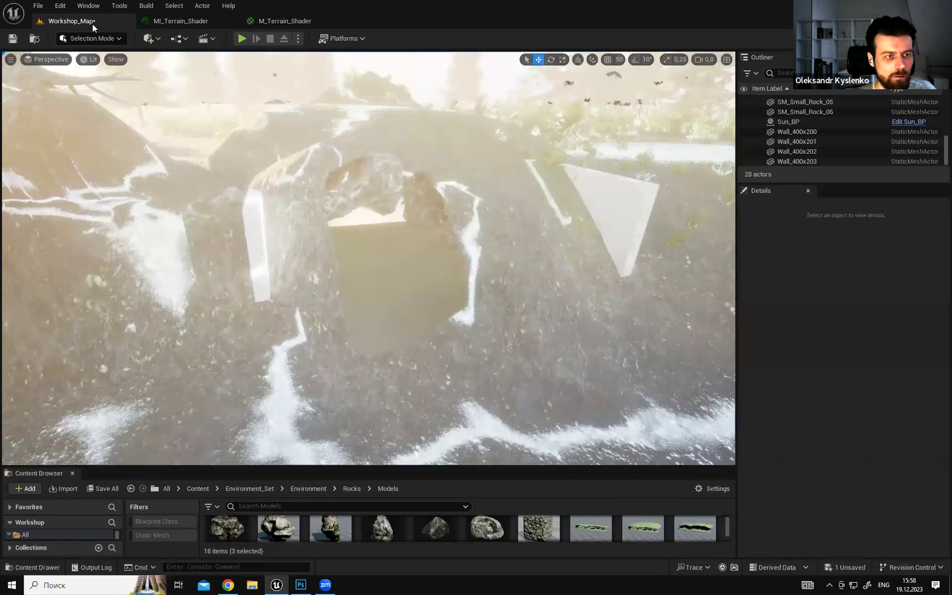
Switch to Foliage Mode and show the slope beside the tunnel entrance in Wireframe view.
click(82, 35)
click(94, 76)
mouse_move(423, 273)
right_down()
mouse_move(388, 331)
mouse_move(422, 303)
right_up()
key(alt+2)
mouse_move(471, 220)
right_down()
mouse_move(455, 234)
mouse_move(497, 221)
mouse_move(439, 240)
right_up()
Undo the latest foliage edits beside the tunnel entrance.
key(ctrl+z)
key(ctrl+z)
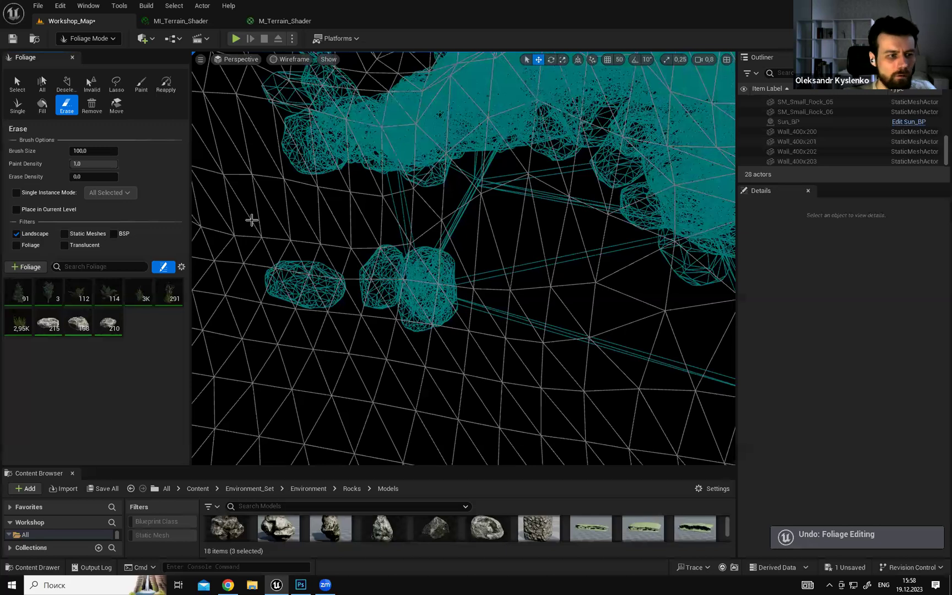
right_drag(251, 220, 270, 208)
key(ctrl+z)
Try painting the SM_Small_Rock_01 foliage type on the steep slope and undo the strokes.
click(74, 327)
right_drag(410, 296, 358, 278)
mouse_move(478, 234)
right_down()
mouse_move(472, 209)
mouse_move(487, 212)
mouse_move(478, 212)
mouse_move(501, 185)
mouse_move(479, 212)
mouse_move(328, 190)
mouse_move(432, 226)
mouse_move(534, 239)
mouse_move(512, 216)
mouse_move(558, 215)
mouse_move(496, 226)
right_up()
key(ctrl+z)
key(ctrl+z)
key(ctrl+z)
key(ctrl+z)
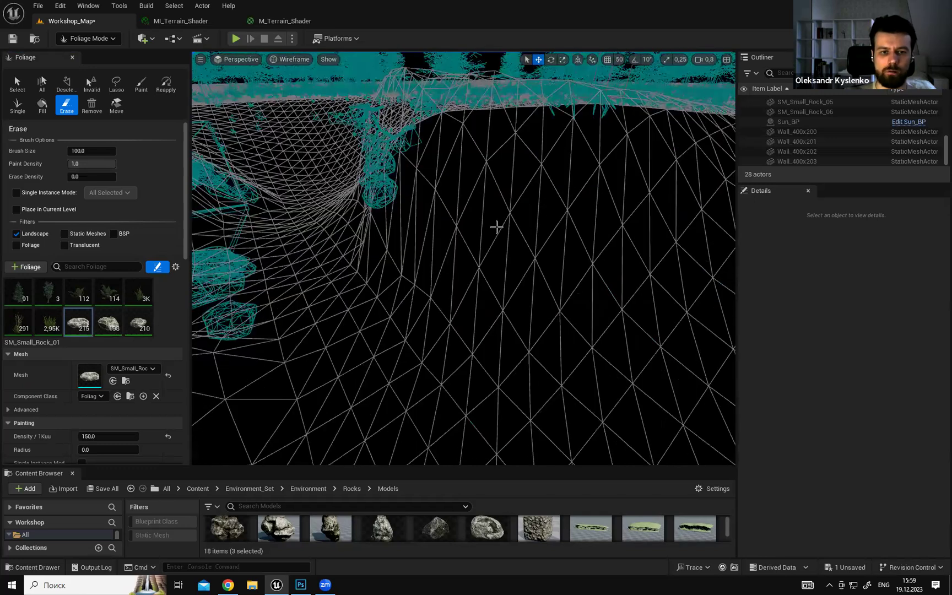
key(ctrl+z)
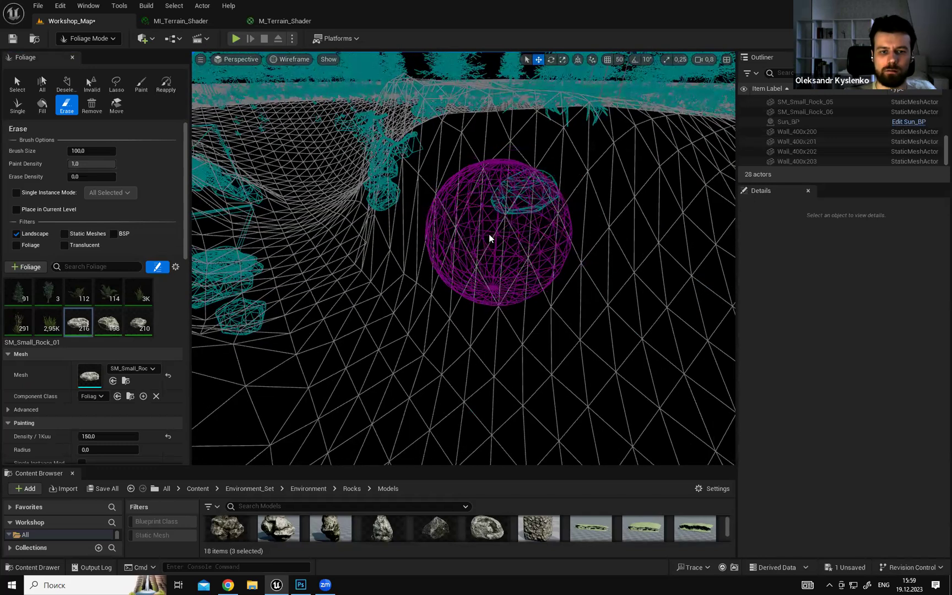
key(ctrl+z)
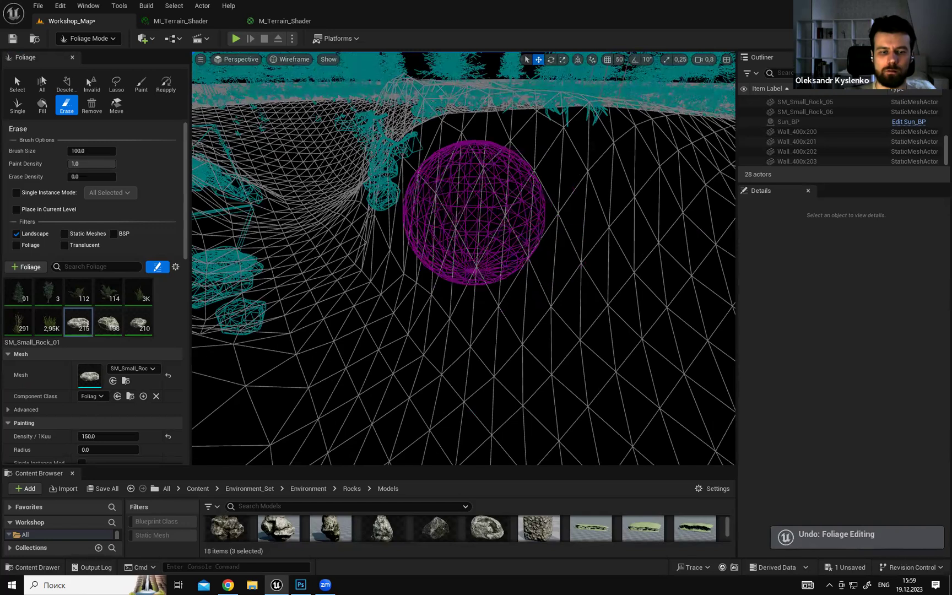
mouse_move(474, 213)
right_down()
mouse_move(484, 199)
mouse_move(472, 213)
right_up()
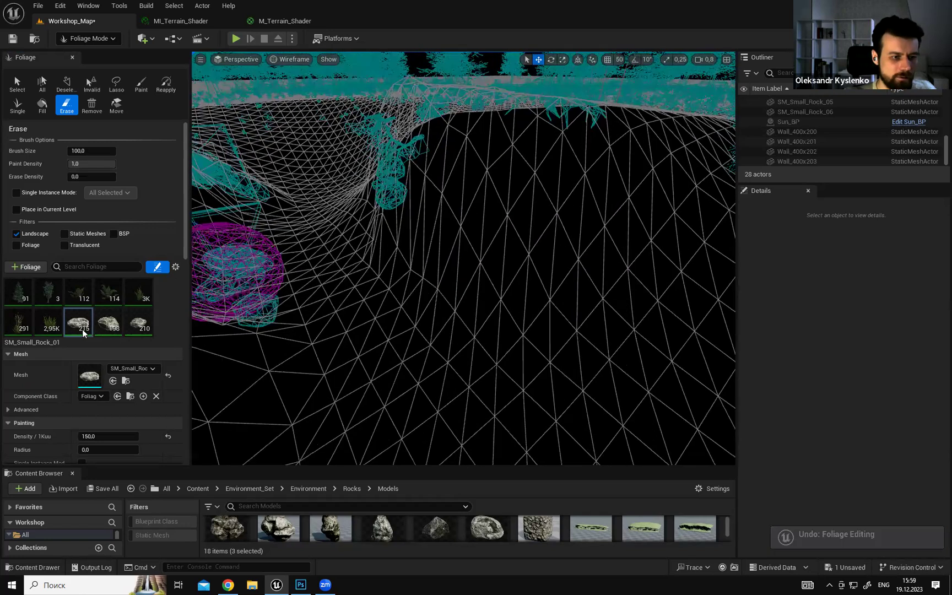
Select all three small rock foliage types and set their maximum ground slope angle to 90.
shift+click(131, 324)
scroll(182, 253, down, 1)
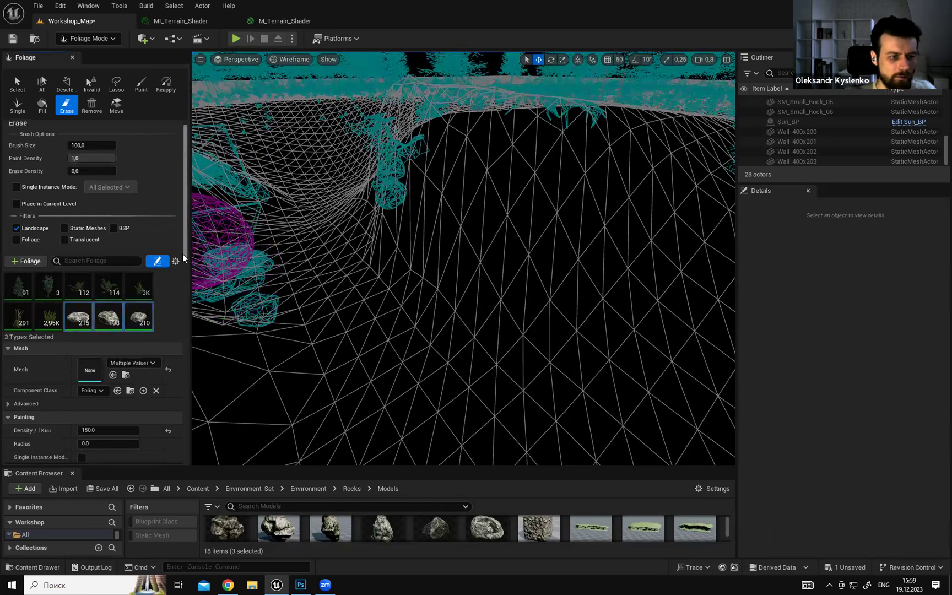
scroll(182, 253, down, 5)
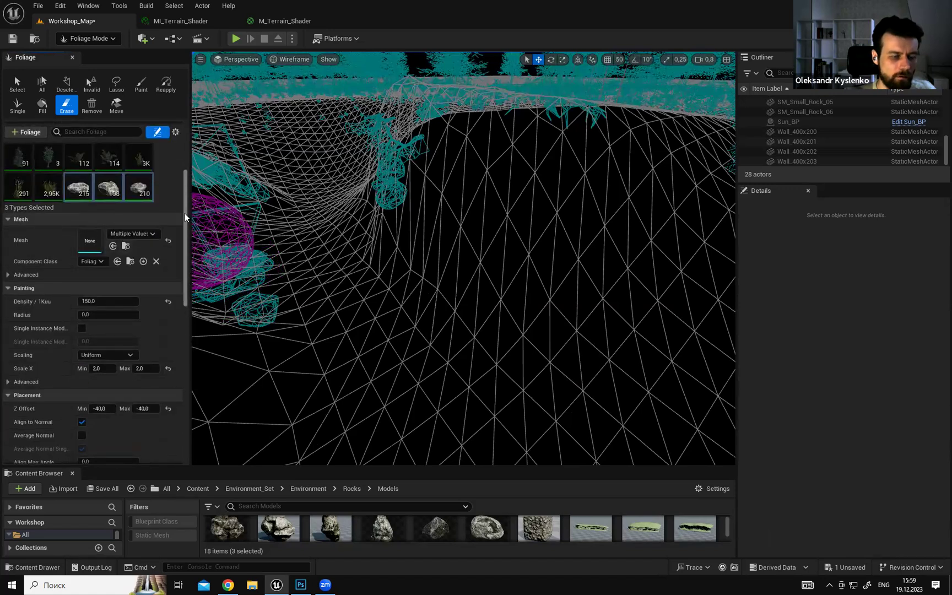
scroll(185, 213, down, 2)
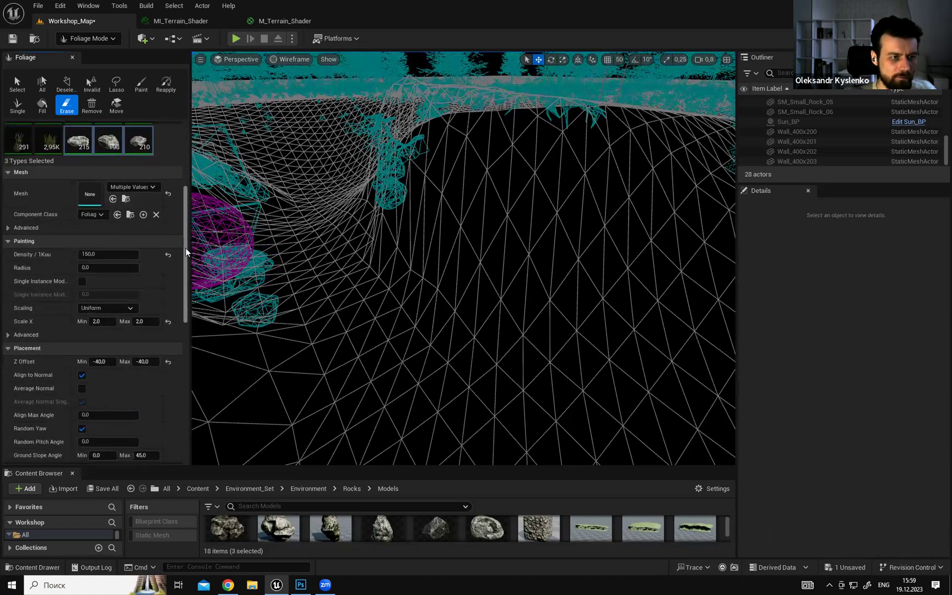
scroll(186, 250, down, 4)
scroll(186, 282, down, 4)
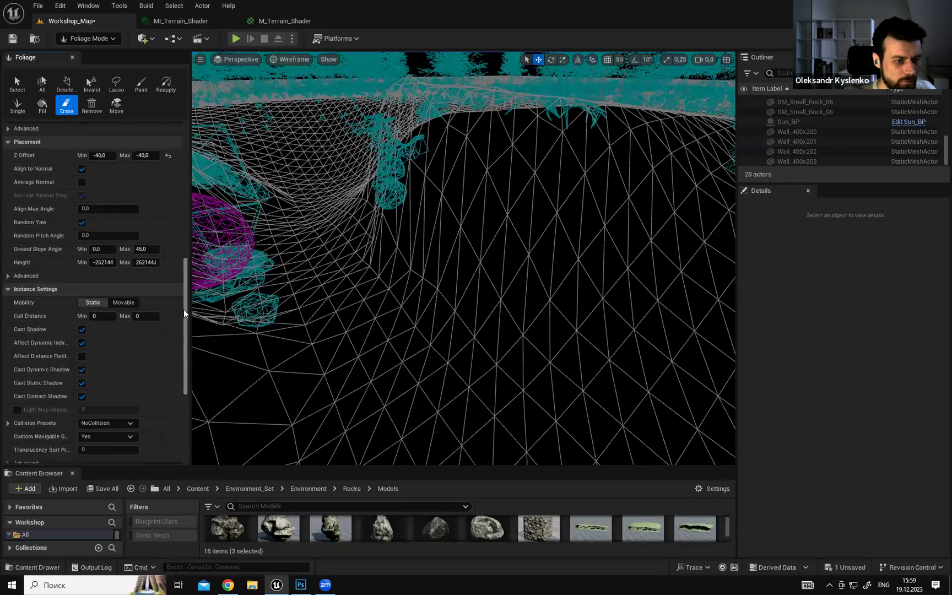
drag(183, 310, 183, 308)
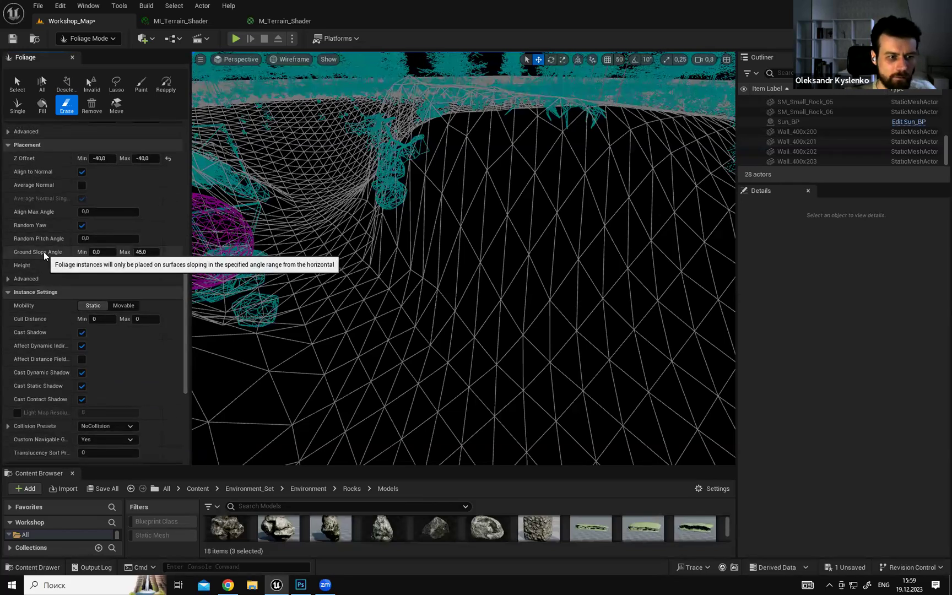
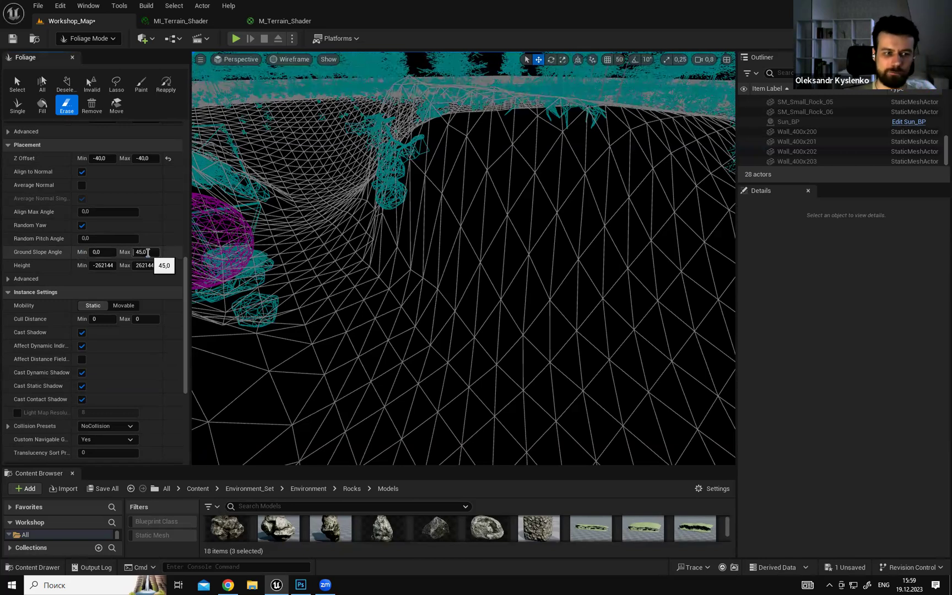
click(148, 253)
text(90)
key(Return)
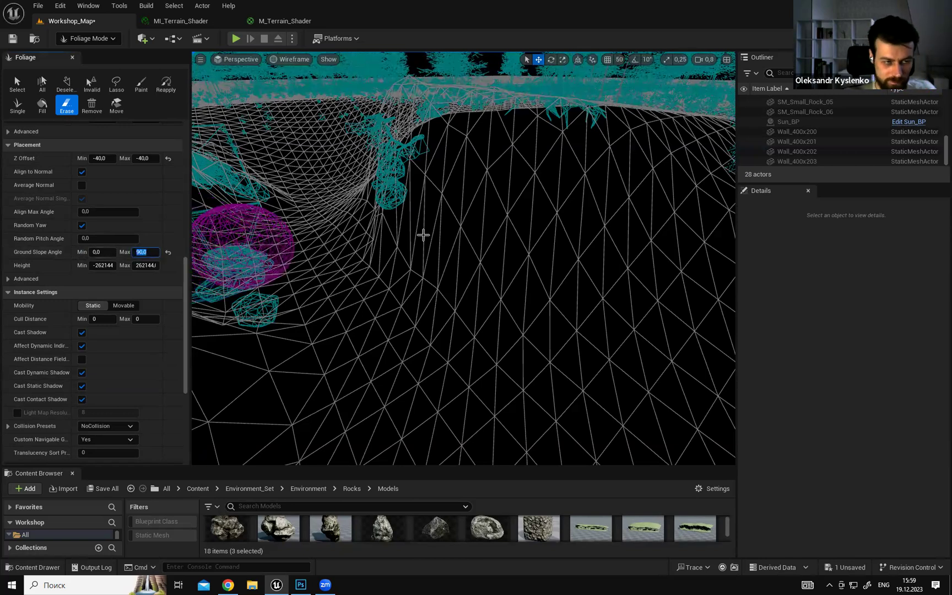
Try painting the small rocks on the slope around the tunnel entrance, undo the strokes, and return the viewport to Lit view.
key(w)
mouse_move(442, 202)
right_down()
mouse_move(555, 222)
mouse_move(534, 238)
mouse_move(544, 230)
mouse_move(462, 206)
mouse_move(457, 248)
mouse_move(435, 243)
right_up()
key(ctrl+z)
key(ctrl+z)
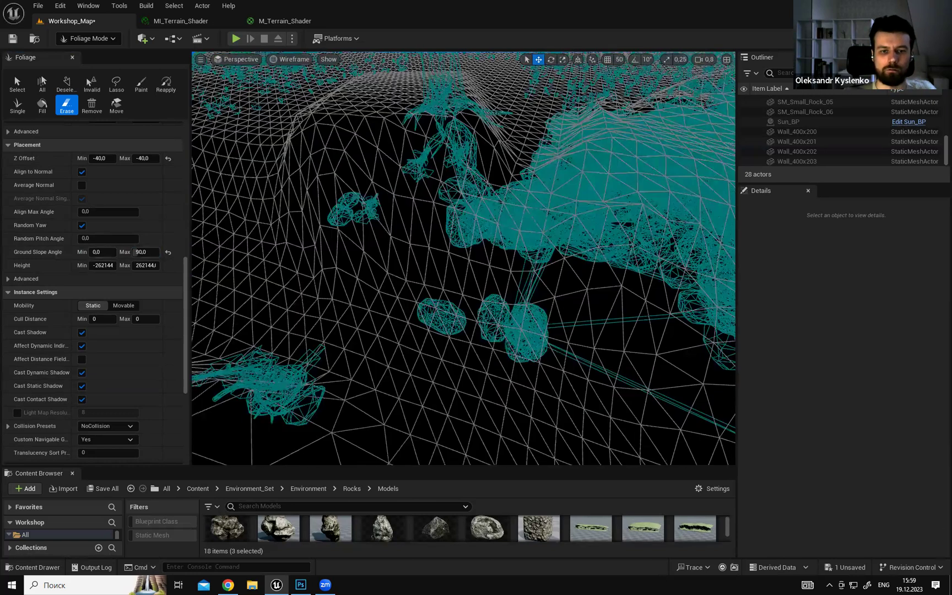
right_drag(559, 239, 558, 225)
key(alt+4)
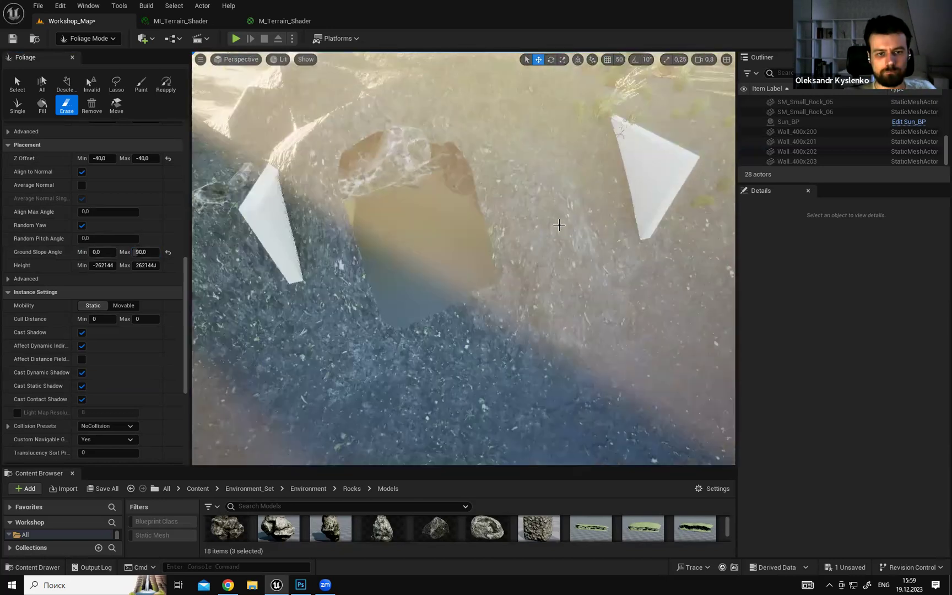
Examine the tunnel from inside and outside in Wireframe, Unlit and Lit views.
key(alt+2)
mouse_move(456, 234)
right_down()
mouse_move(440, 262)
mouse_move(478, 260)
right_up()
right_drag(541, 286, 573, 281)
key(alt+4)
right_drag(433, 248, 432, 271)
key(alt+3)
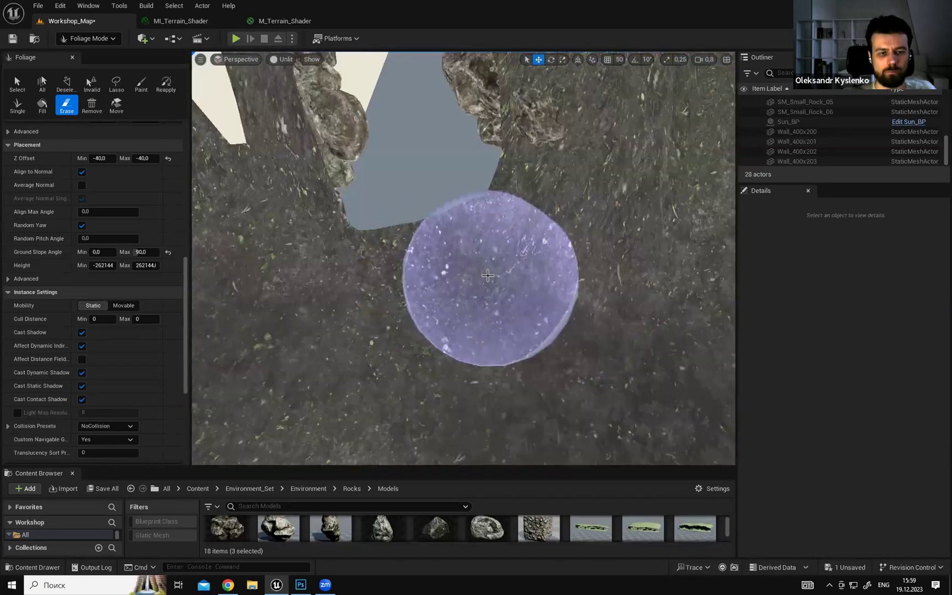
key(alt+2)
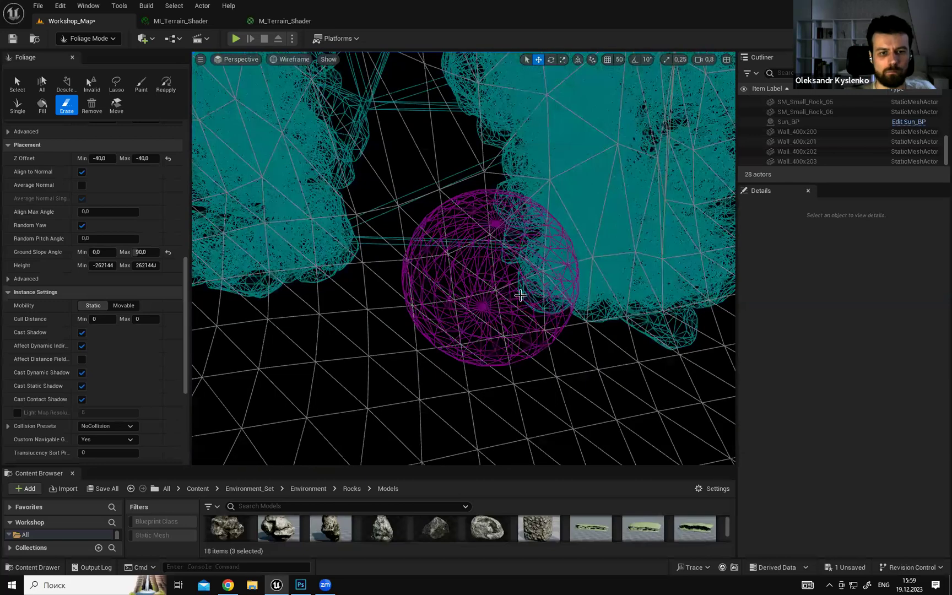
key(alt+4)
mouse_move(529, 298)
right_down()
mouse_move(523, 283)
mouse_move(553, 285)
right_up()
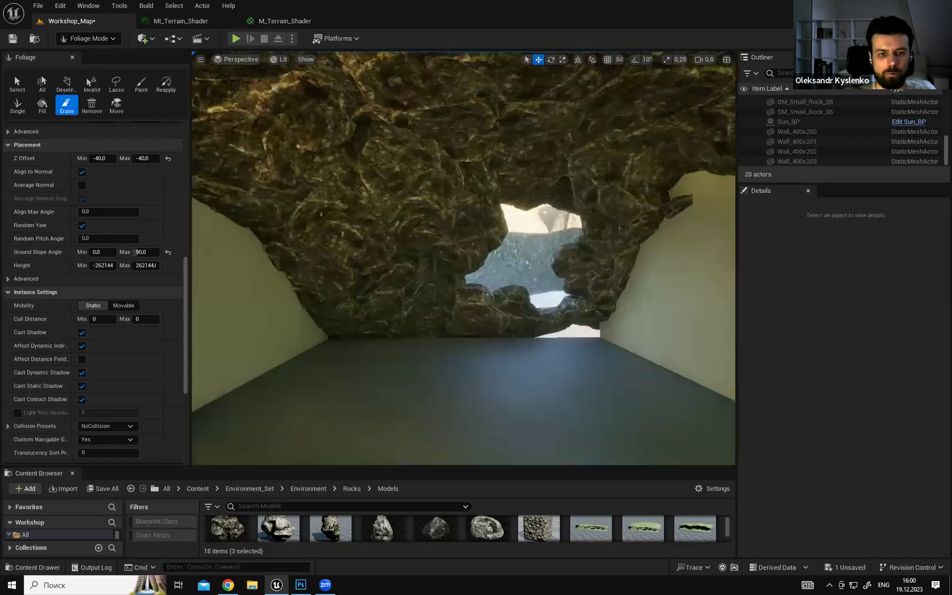
right_drag(462, 259, 650, 231)
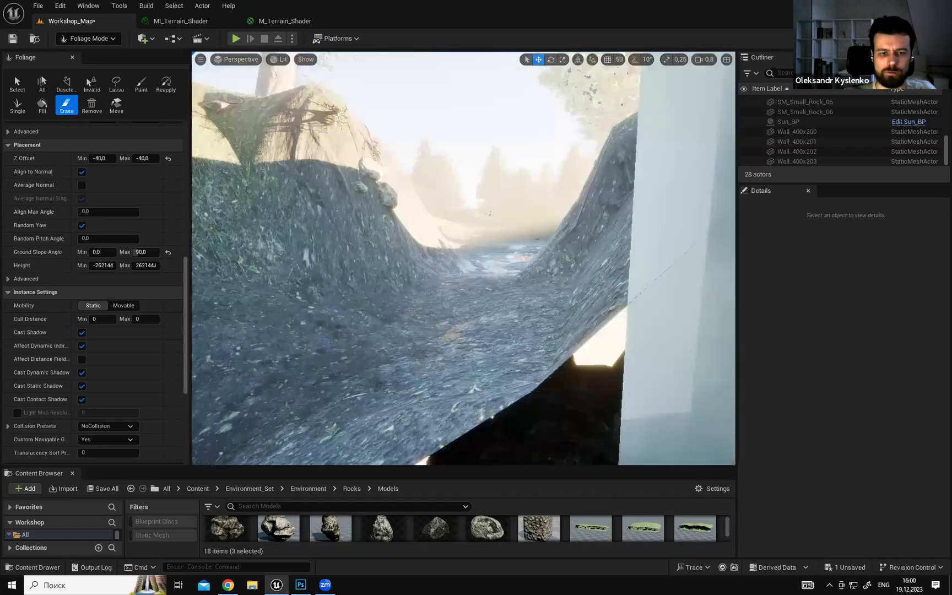
mouse_move(484, 265)
right_down()
mouse_move(506, 315)
mouse_move(562, 302)
right_up()
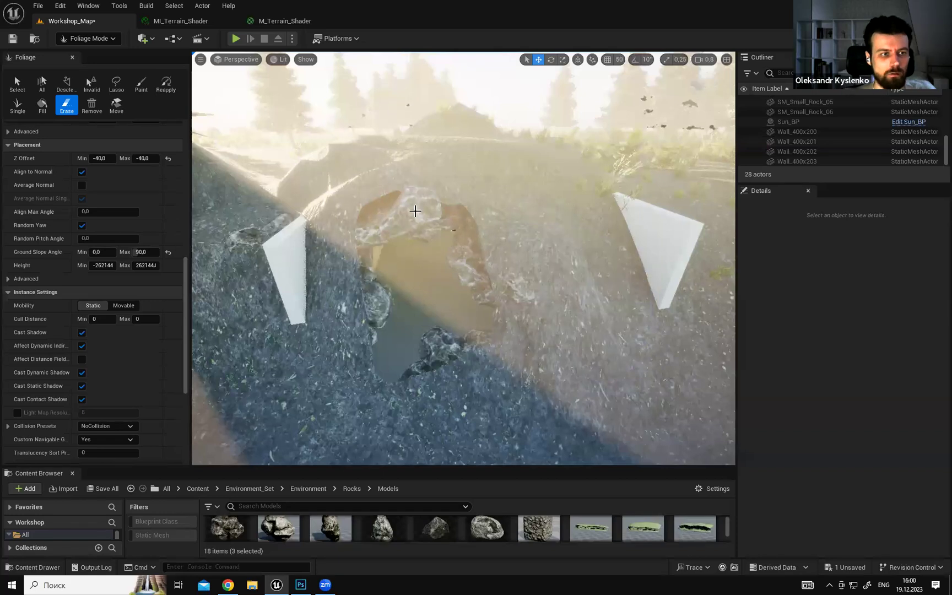
Switch to Selection mode and select the Wall_400x202 side wall inside the tunnel room.
key(shift+1)
right_drag(440, 286, 492, 249)
click(584, 286)
mouse_move(584, 287)
right_down()
mouse_move(545, 278)
mouse_move(587, 280)
right_up()
right_drag(537, 303, 405, 332)
right_drag(506, 315, 411, 294)
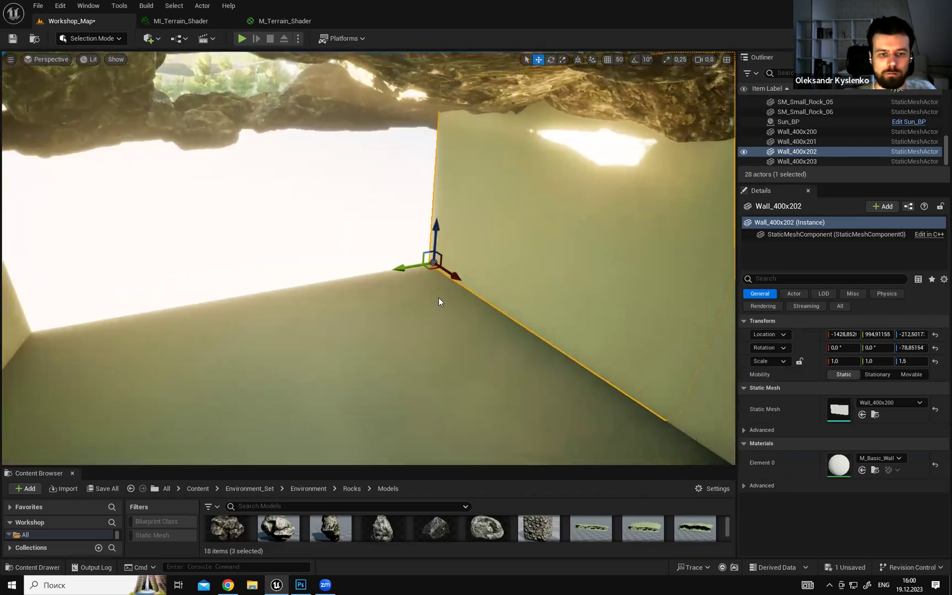
Try making a rotated copy of the side wall without angle snapping and undo it.
right_drag(484, 312, 502, 322)
alt+drag(410, 264, 334, 263)
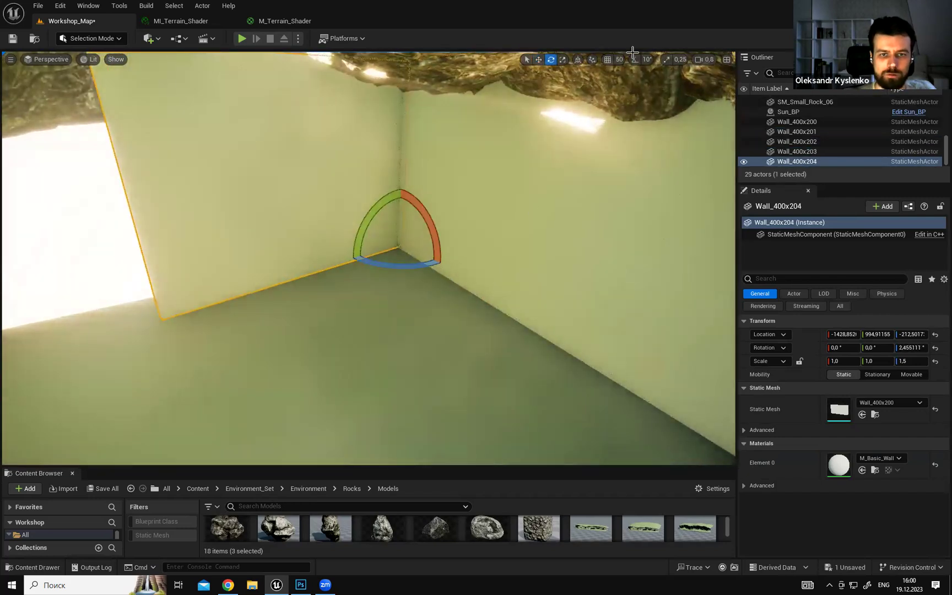
key(ctrl+z)
Turn on grid and angle snapping and rotate a copy of the side wall 90° about Z across the room's open end.
right_drag(421, 265, 440, 239)
key(w)
right_drag(485, 159, 485, 159)
right_drag(474, 217, 475, 217)
key(e)
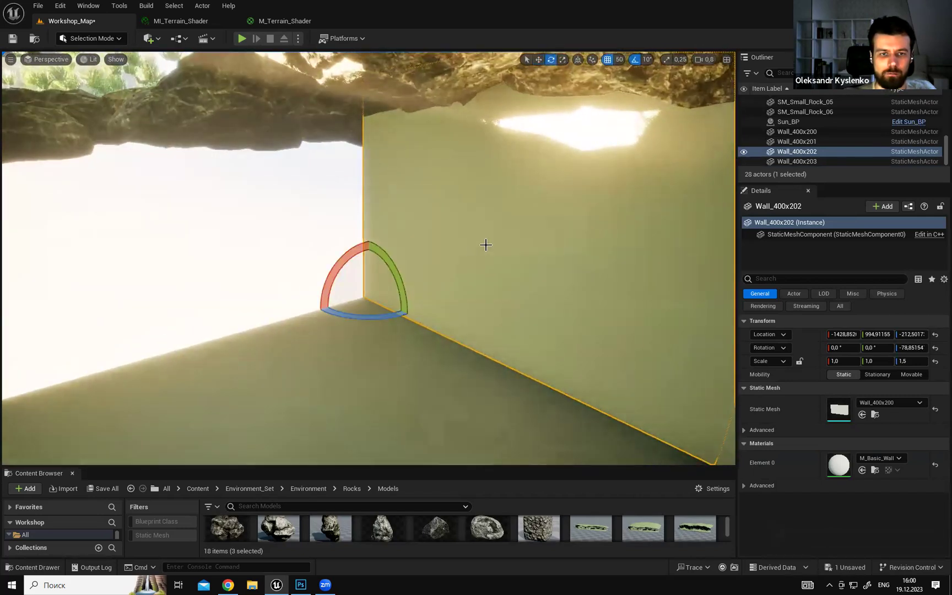
right_drag(539, 209, 539, 209)
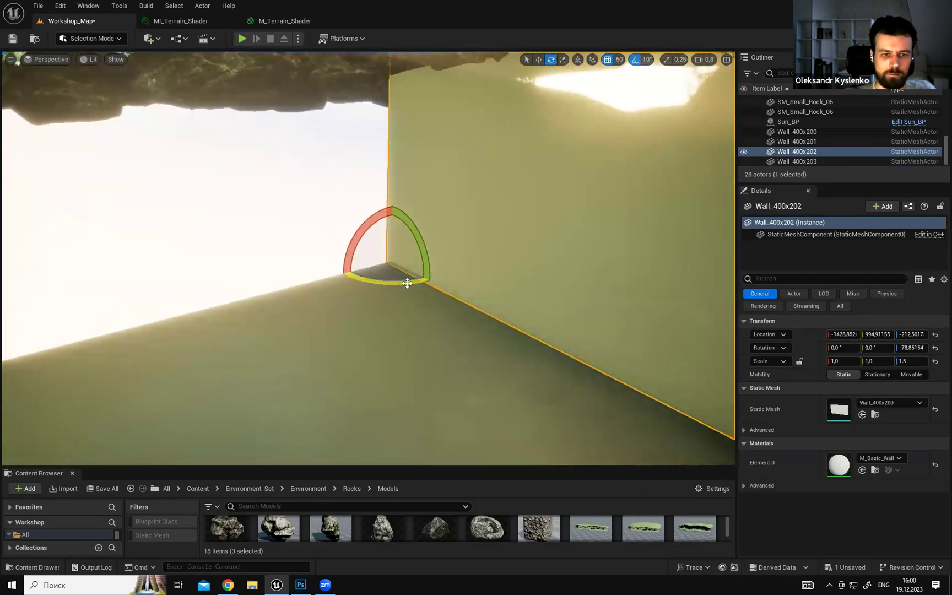
alt+drag(438, 287, 322, 278)
right_drag(521, 270, 521, 270)
key(s)
key(w)
right_drag(568, 295, 600, 335)
key(d)
key(w)
key(s)
scroll(454, 283, up, 3)
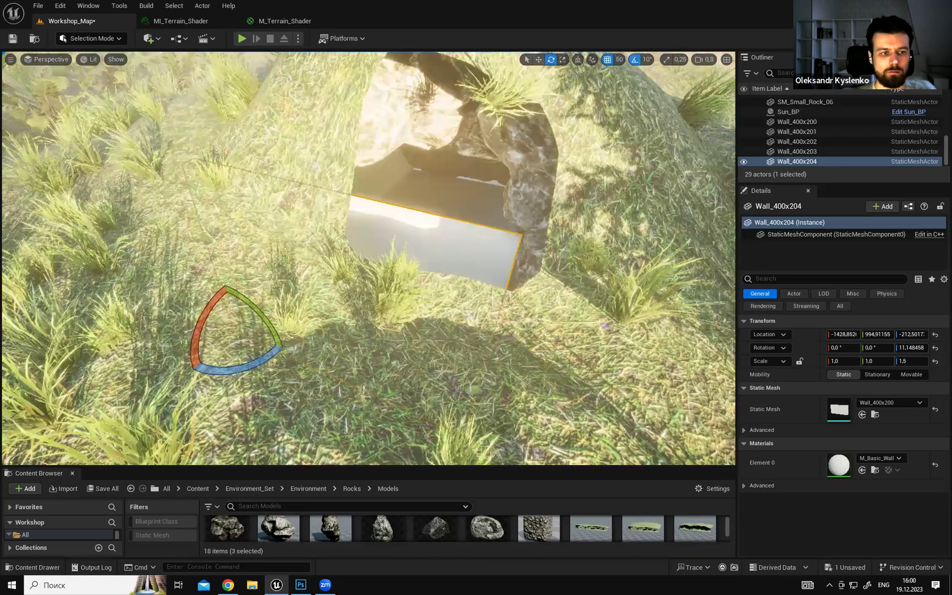
Move the new end wall 150 units along its length, to about X -1576, Y 966.
scroll(454, 284, down, 3)
key(w)
right_drag(454, 284, 399, 267)
key(w)
right_drag(262, 321, 300, 340)
key(s)
drag(281, 349, 221, 330)
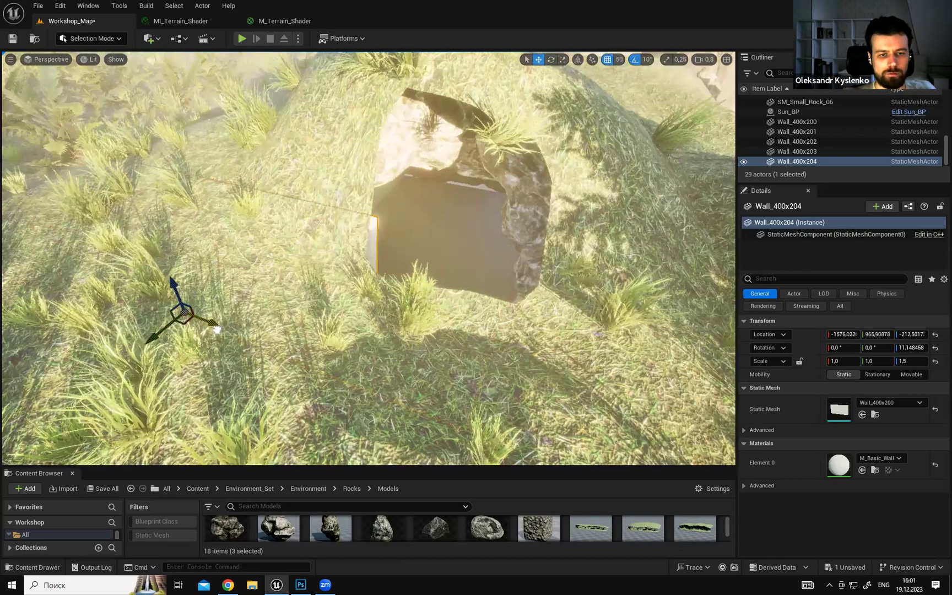
Duplicate the end wall to about X -1036, Y 1072, leaving a doorway gap between the two pieces.
right_drag(264, 308, 364, 308)
key(s)
key(s)
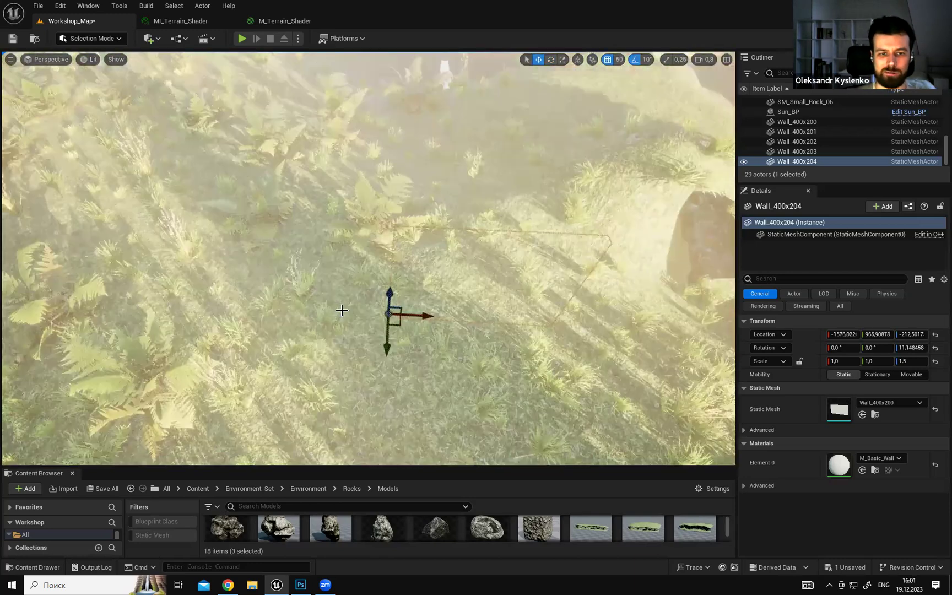
right_drag(572, 317, 585, 321)
right_drag(679, 422, 678, 421)
alt+drag(697, 406, 196, 385)
right_drag(246, 348, 246, 348)
right_drag(448, 233, 449, 233)
right_drag(509, 248, 472, 233)
key(g)
key(g)
right_drag(423, 184, 423, 183)
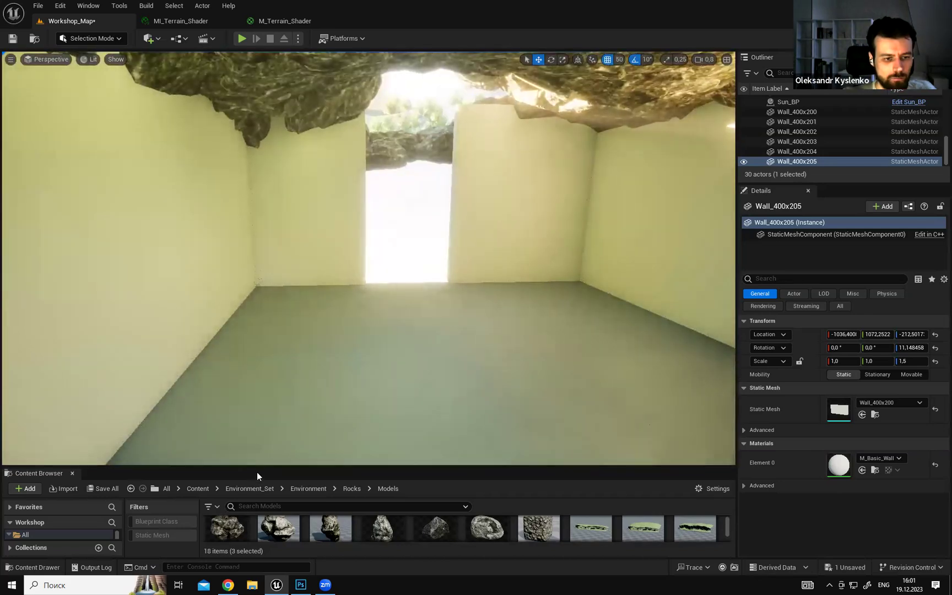
Enlarge the asset browser and place SM_Big_Rock_03 in the gap between the end walls at X -1100, Y 1100, Z -200.
drag(260, 466, 260, 343)
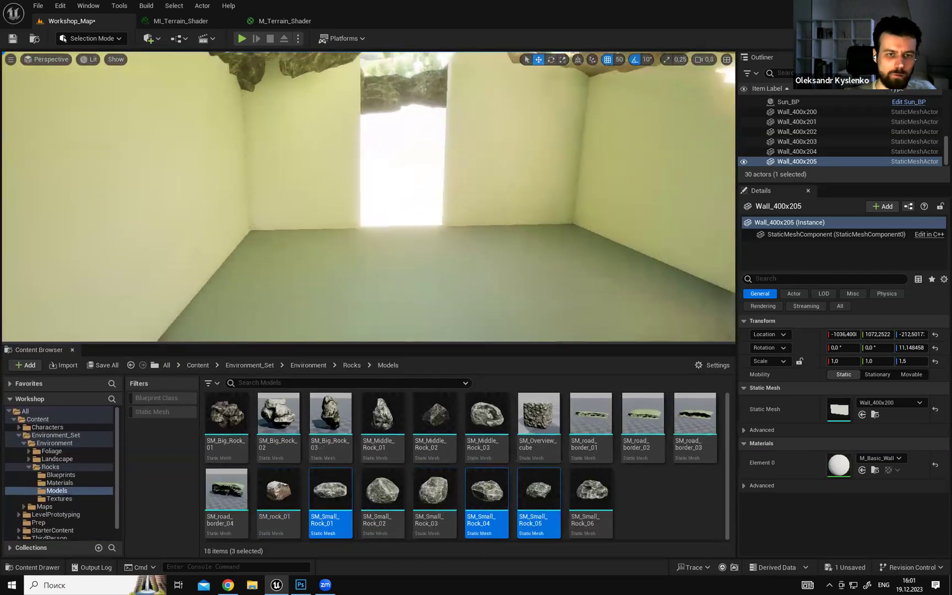
right_drag(457, 277, 457, 277)
right_drag(577, 262, 577, 261)
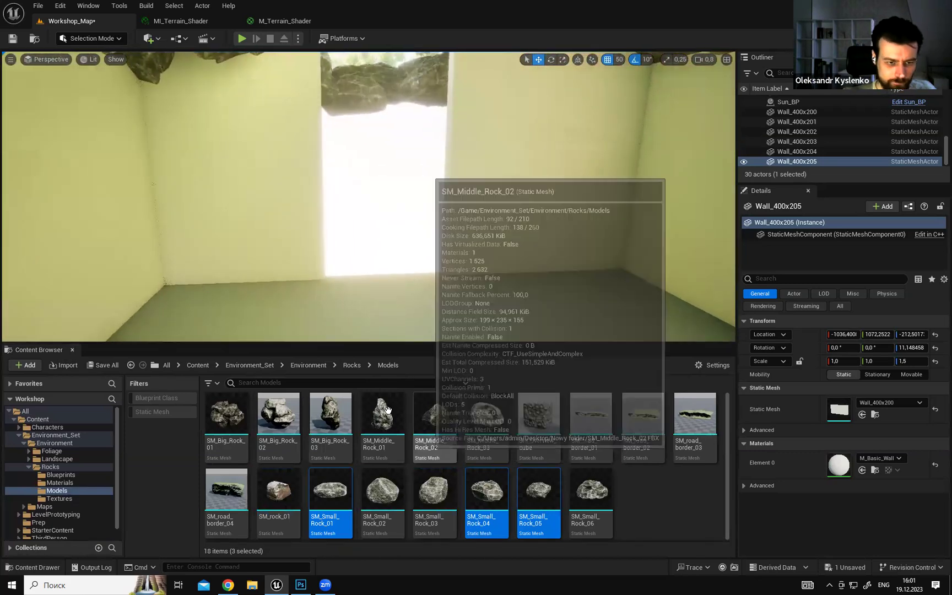
drag(329, 417, 410, 290)
right_drag(410, 291, 410, 291)
drag(376, 240, 298, 191)
right_drag(347, 208, 348, 208)
right_drag(364, 278, 363, 279)
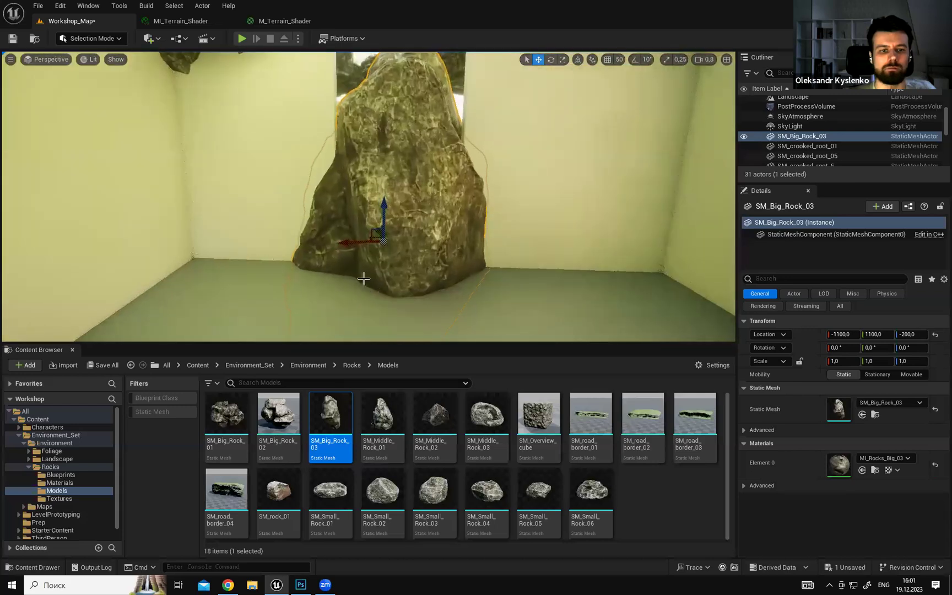
Turn off snapping and rotate the big rock to about -63.6° around Z.
drag(367, 259, 386, 242)
mouse_move(387, 242)
right_down()
mouse_move(387, 192)
mouse_move(387, 242)
right_up()
mouse_move(497, 220)
right_down()
mouse_move(496, 165)
mouse_move(496, 209)
mouse_move(512, 221)
mouse_move(490, 212)
mouse_move(512, 215)
mouse_move(496, 217)
right_up()
key(w)
mouse_move(405, 155)
right_down()
mouse_move(435, 157)
mouse_move(438, 145)
mouse_move(405, 155)
right_up()
mouse_move(409, 80)
right_down()
mouse_move(392, 67)
mouse_move(378, 77)
mouse_move(394, 80)
right_up()
right_drag(441, 153, 402, 137)
right_drag(599, 221, 459, 188)
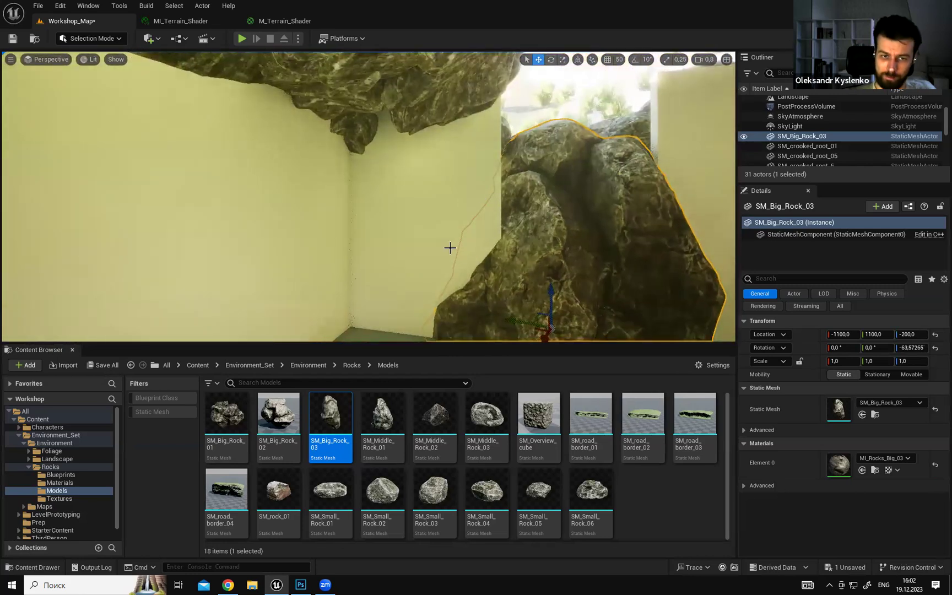
right_drag(529, 240, 508, 229)
scroll(529, 241, down, 4)
key(w)
key(s)
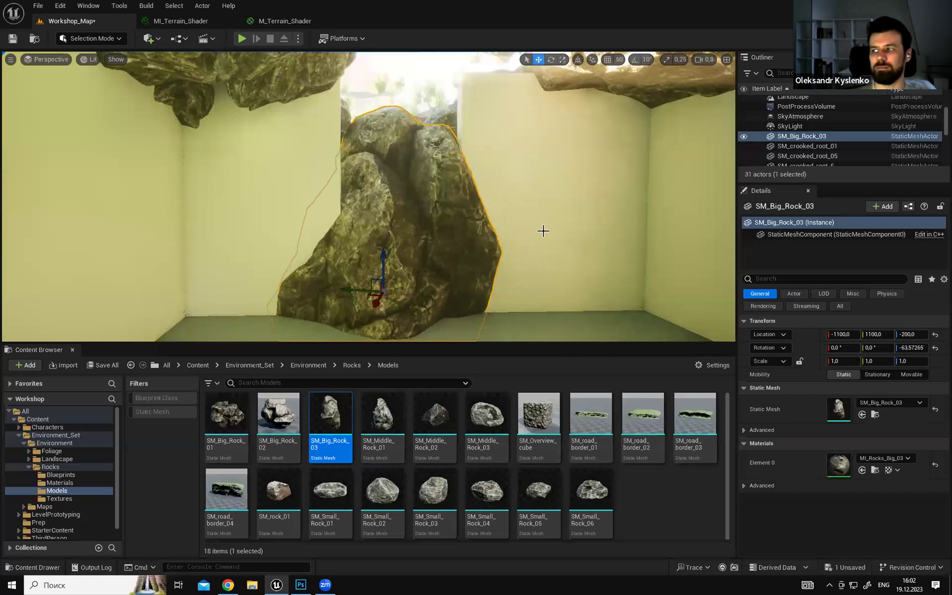
Raise the big rock to about Z -145.5 and shift it to about X -1127, Y 1100.
right_drag(508, 228, 446, 219)
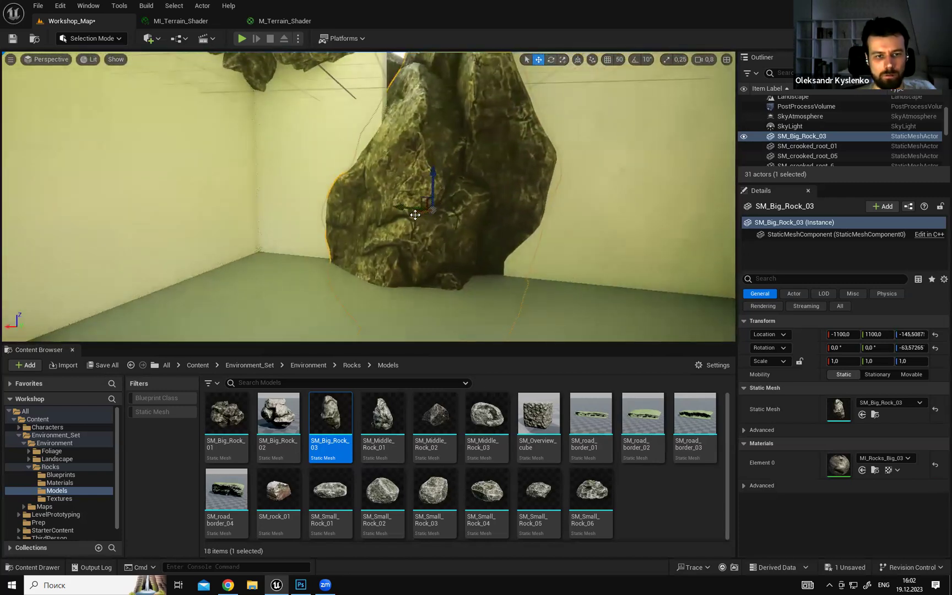
drag(414, 214, 426, 202)
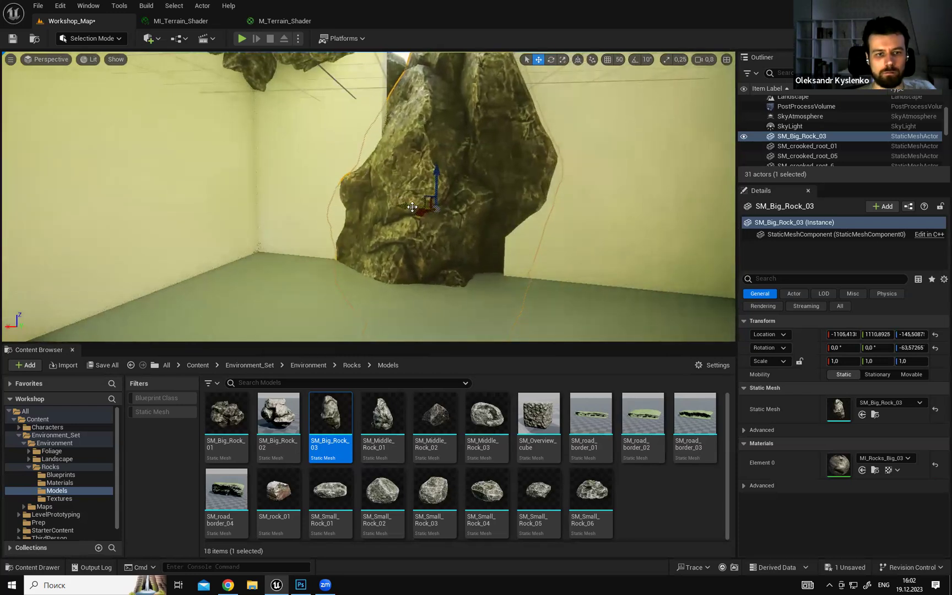
drag(425, 207, 425, 208)
mouse_move(425, 207)
right_down()
mouse_move(427, 179)
mouse_move(425, 206)
right_up()
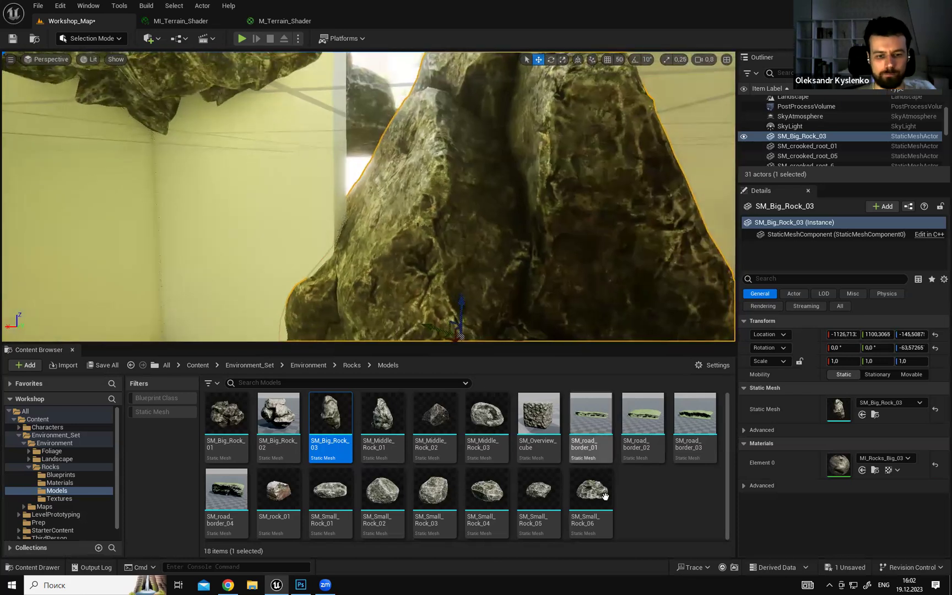
Place SM_Small_Rock_03 beside the big rock, scale it to about 1.26, rotate it about -94.9° around X and fit it into the gap.
click(364, 192)
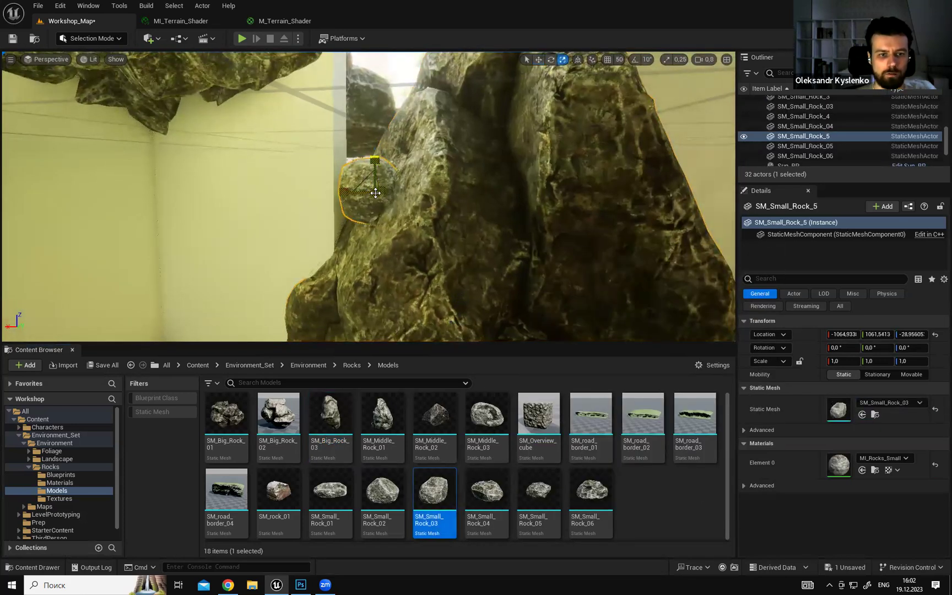
drag(379, 119, 378, 122)
mouse_move(378, 122)
right_down()
mouse_move(396, 127)
mouse_move(364, 129)
right_up()
key(e)
drag(508, 159, 508, 170)
right_drag(508, 170, 520, 159)
drag(478, 168, 437, 171)
right_drag(436, 172, 390, 161)
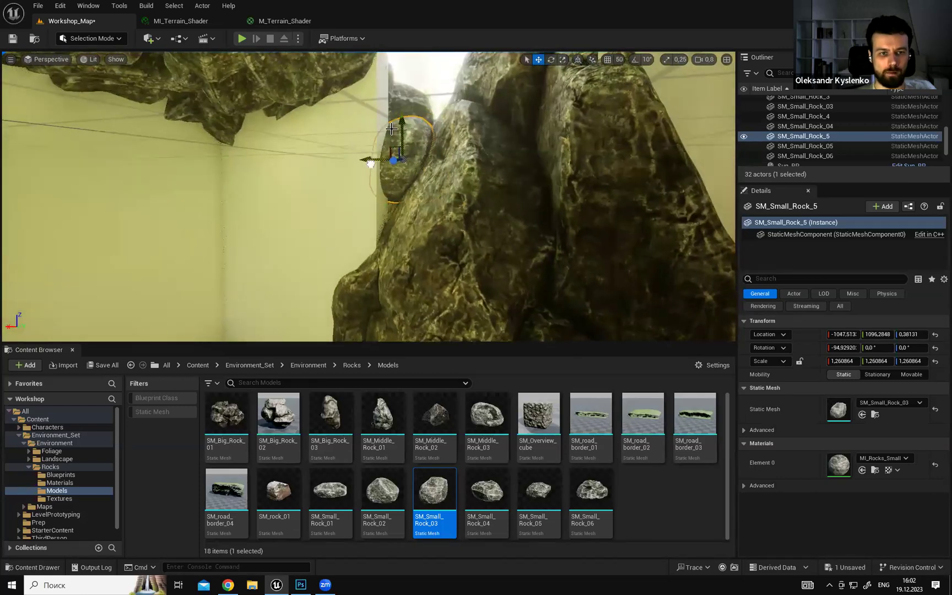
mouse_move(515, 163)
right_down()
mouse_move(521, 153)
mouse_move(507, 188)
mouse_move(515, 195)
mouse_move(521, 160)
mouse_move(519, 169)
right_up()
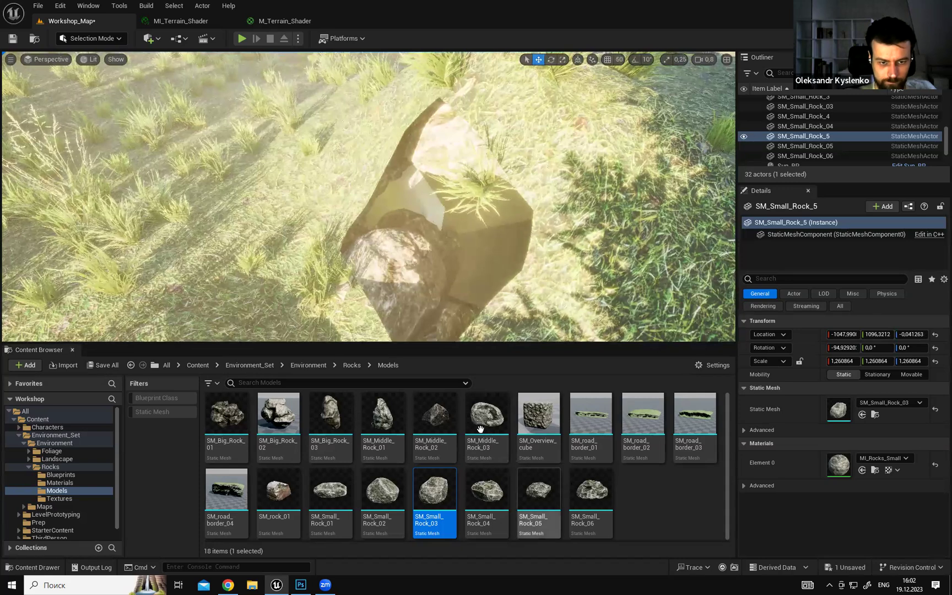
Place SM_Middle_Rock_03 outside at the tunnel opening, scale it uniformly to 0.75 and tilt it about -33.9° around Y.
drag(389, 193, 382, 185)
right_drag(382, 185, 517, 191)
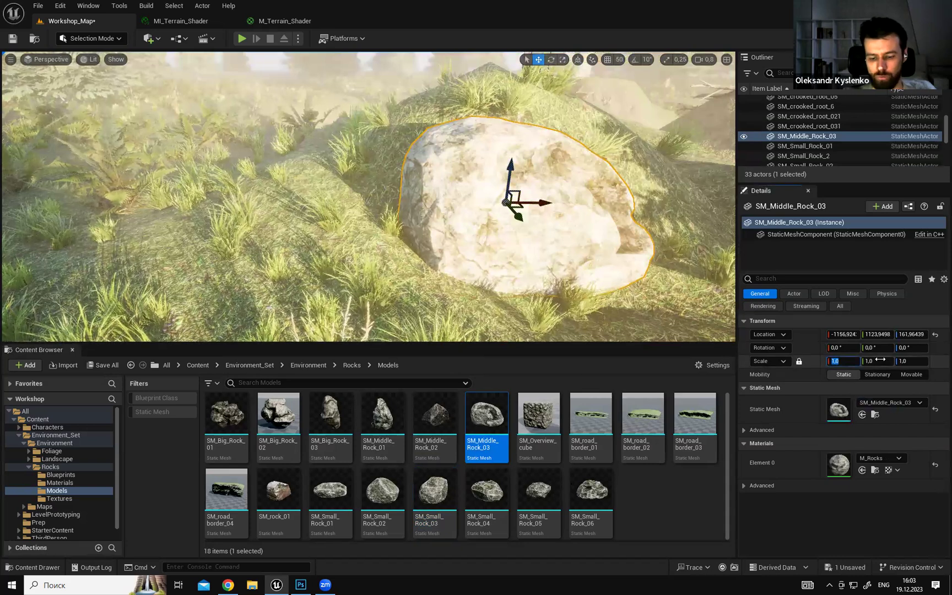
right_drag(431, 189, 498, 185)
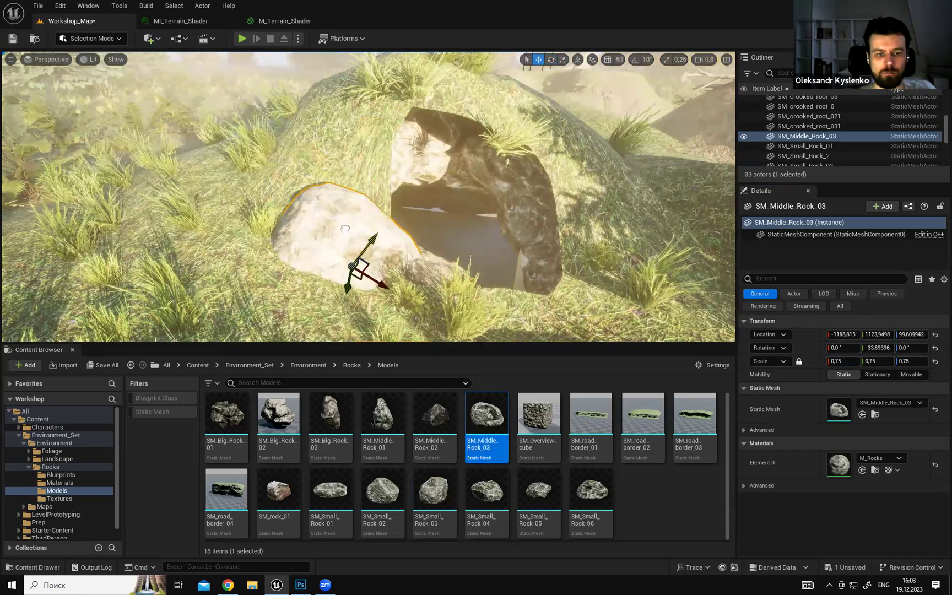
drag(344, 229, 344, 227)
right_drag(345, 226, 193, 245)
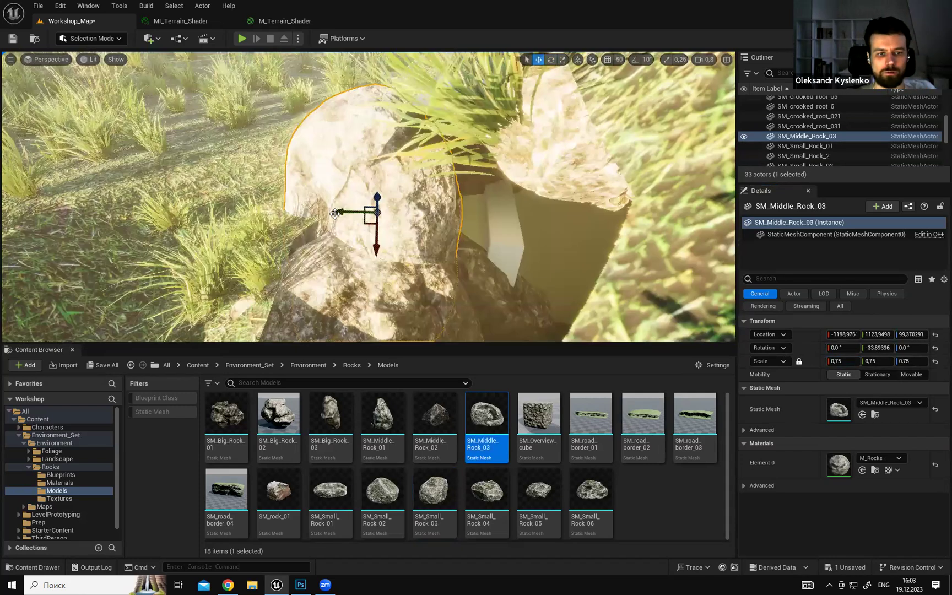
Shift and rotate the middle rock to fit the edge of the outer tunnel opening.
drag(348, 209, 387, 208)
right_drag(387, 209, 297, 171)
right_drag(367, 161, 367, 161)
key(e)
drag(356, 186, 380, 171)
right_drag(379, 171, 460, 200)
Return inside the room and open the StarterContent Materials folder in the asset browser.
drag(235, 380, 252, 489)
right_drag(287, 396, 440, 347)
mouse_move(391, 223)
right_down()
mouse_move(529, 259)
mouse_move(391, 223)
right_up()
click(328, 242)
right_drag(328, 243, 220, 237)
drag(310, 490, 313, 325)
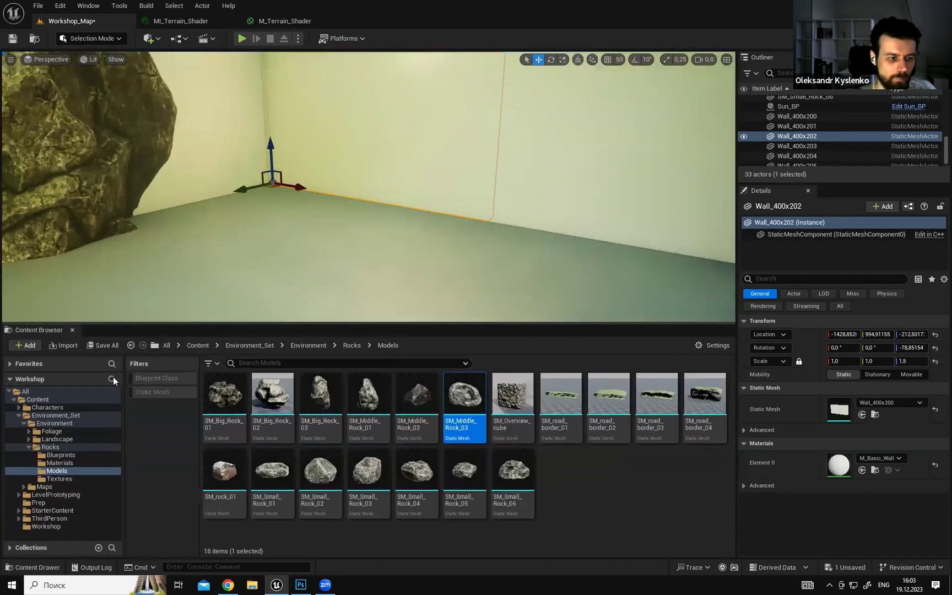
click(29, 447)
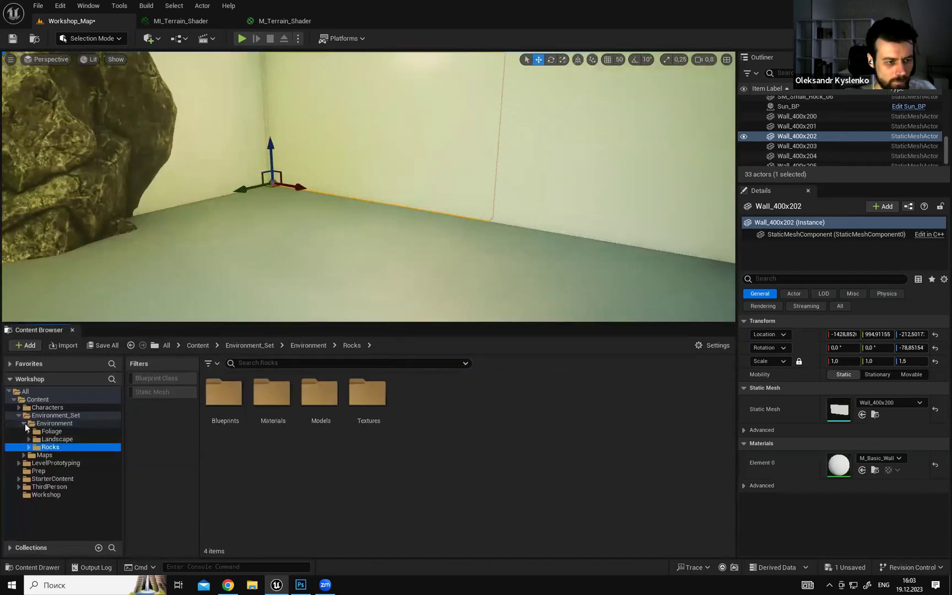
click(19, 415)
click(52, 438)
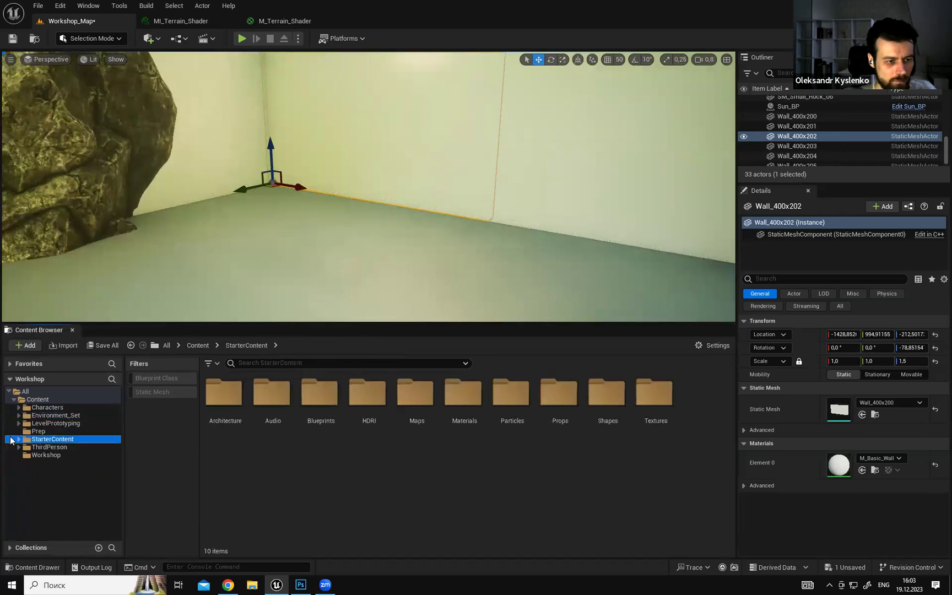
click(18, 439)
click(47, 487)
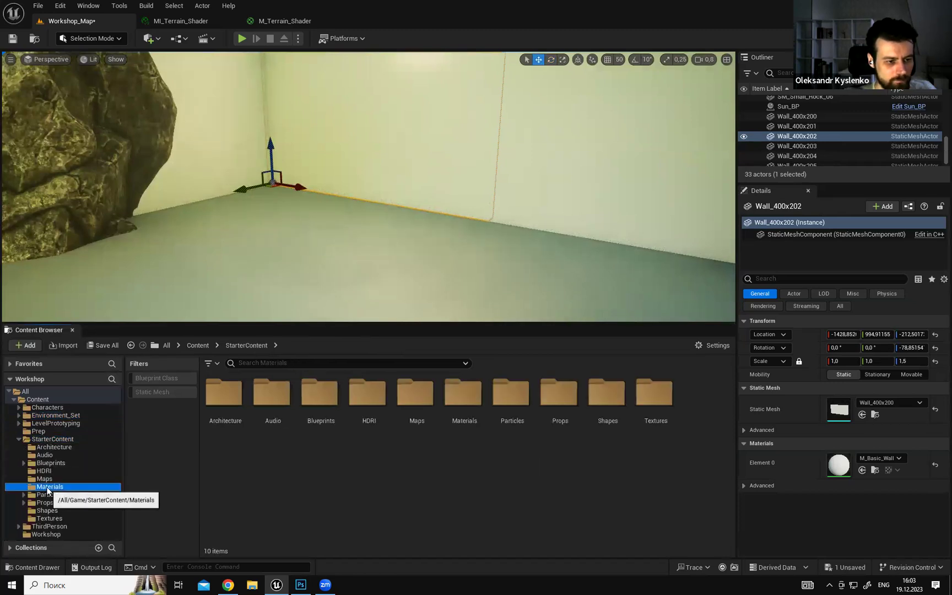
Select both floor pieces and apply the M_Wood_Floor_Walnut_Worn material to them.
right_drag(369, 253, 330, 267)
click(369, 253)
right_drag(438, 255, 490, 258)
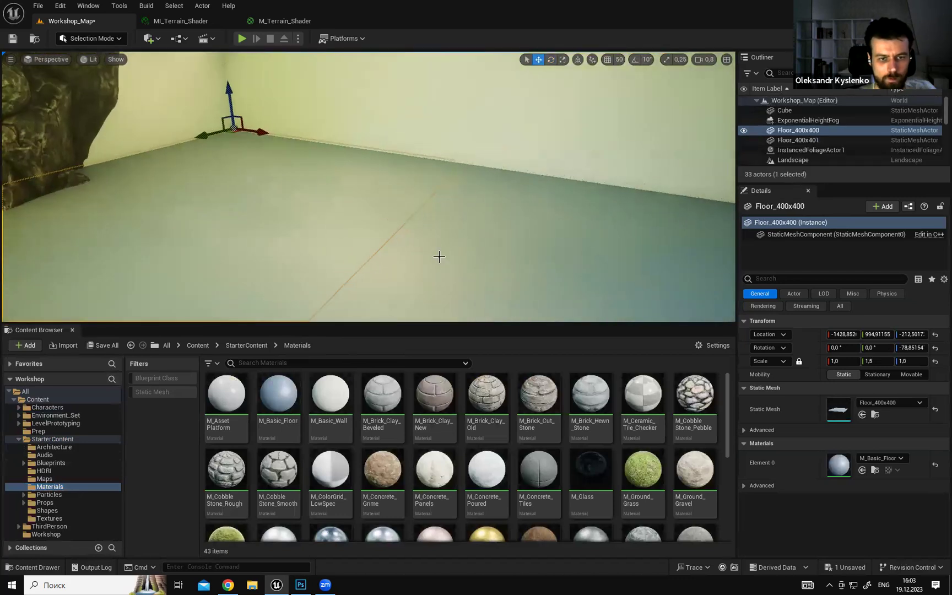
ctrl+click(473, 255)
drag(727, 426, 732, 496)
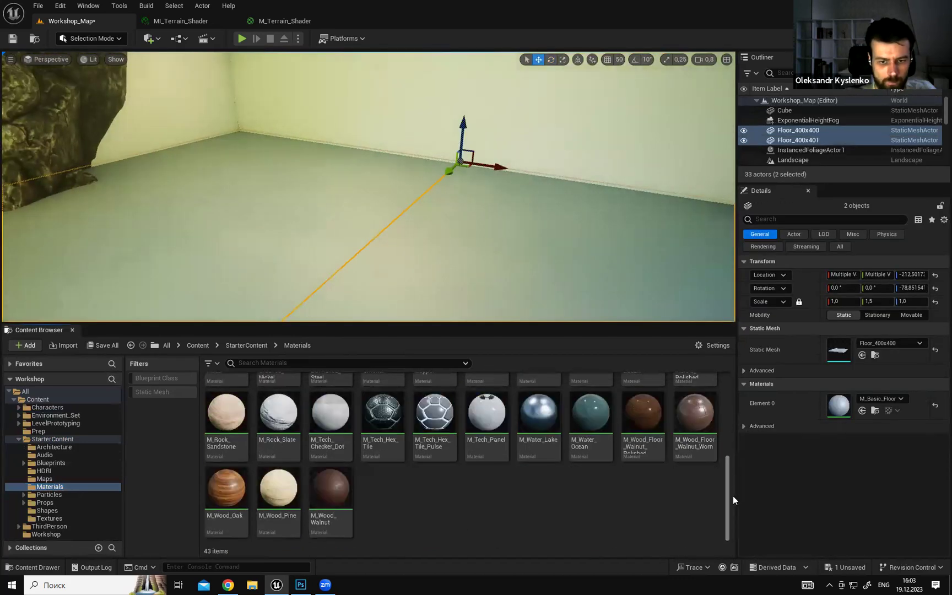
drag(692, 396, 244, 234)
right_drag(245, 233, 281, 173)
Select all six wall pieces of the inner room and apply the M_Brick_Cut_Stone material to each of them.
click(278, 209)
ctrl+click(517, 234)
right_drag(551, 264, 382, 198)
ctrl+click(382, 198)
right_drag(485, 227, 363, 204)
ctrl+click(495, 242)
ctrl+click(425, 194)
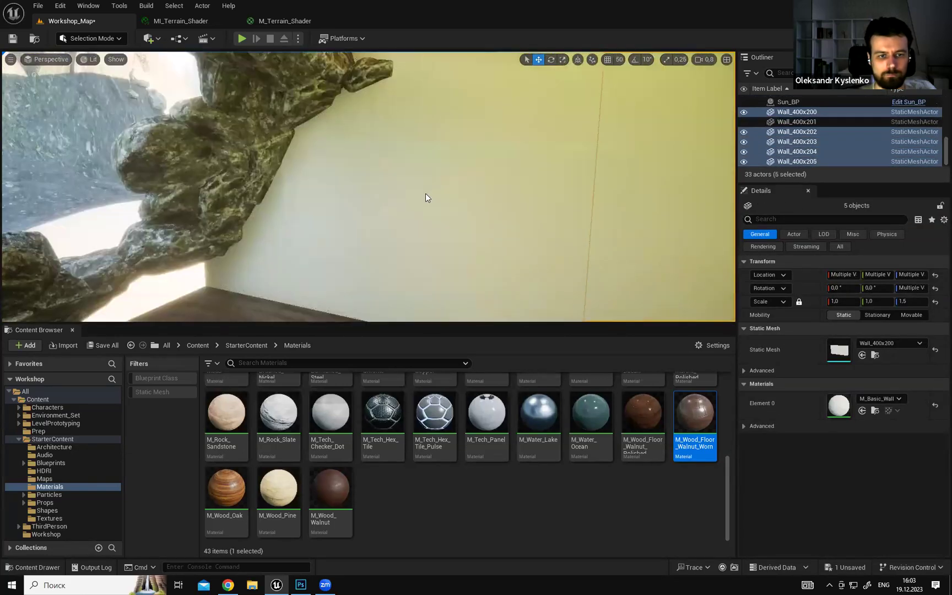
ctrl+click(476, 284)
drag(726, 494, 726, 420)
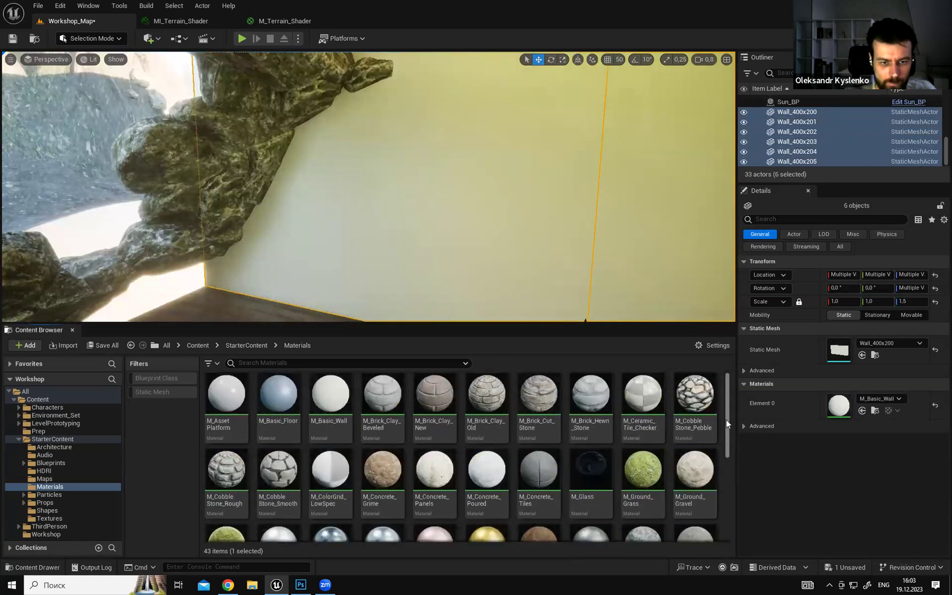
drag(542, 413, 523, 247)
right_drag(523, 248, 633, 248)
drag(516, 407, 466, 228)
right_drag(466, 228, 545, 232)
drag(535, 392, 369, 206)
right_drag(369, 206, 484, 207)
drag(534, 397, 467, 227)
right_drag(467, 228, 539, 229)
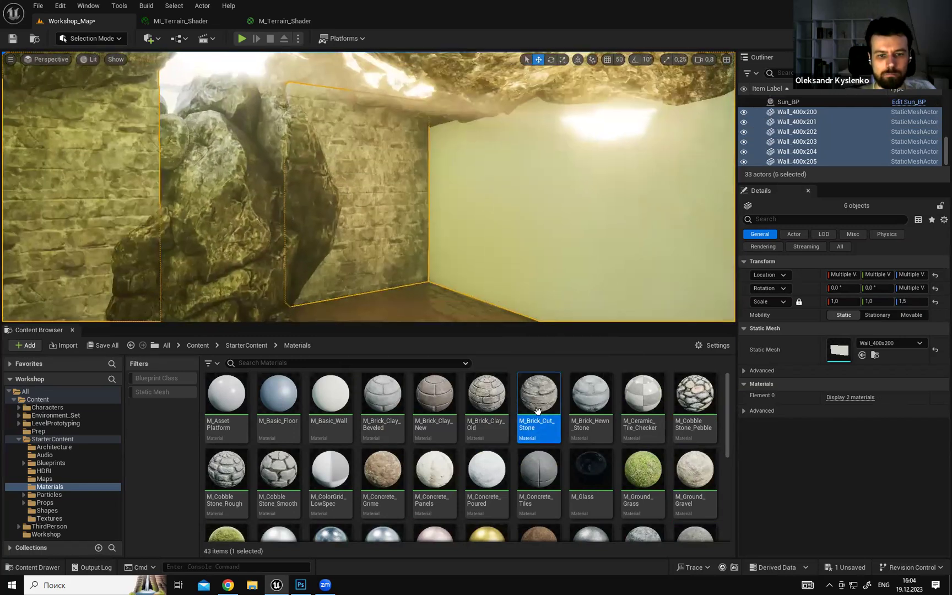
drag(537, 411, 527, 280)
right_drag(527, 280, 606, 280)
drag(532, 402, 378, 262)
right_drag(377, 262, 429, 300)
key(Escape)
Enlarge the viewport, play the level in full screen and run the character into the tunnel room.
drag(453, 324, 457, 440)
right_drag(436, 319, 536, 358)
key(alt+p)
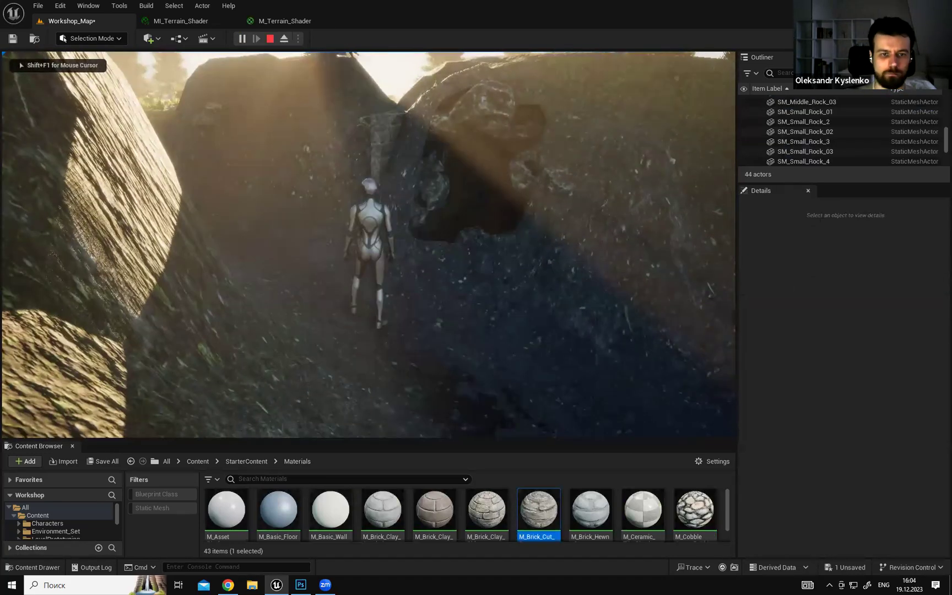
key(F11)
key(w)
key(space)
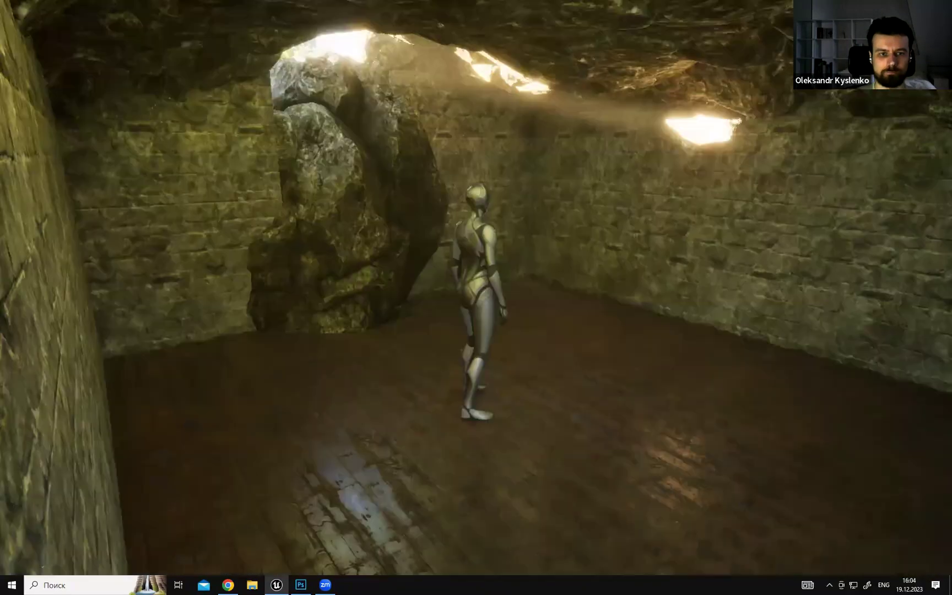
Walk the character around the room to examine the walls, floor and ceiling openings, and end the play session.
key(w)
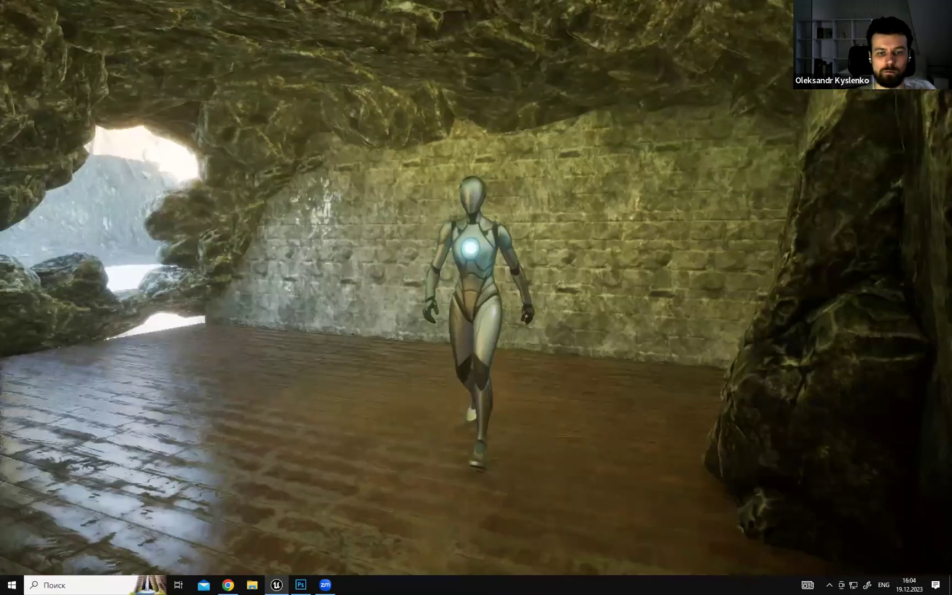
key(w)
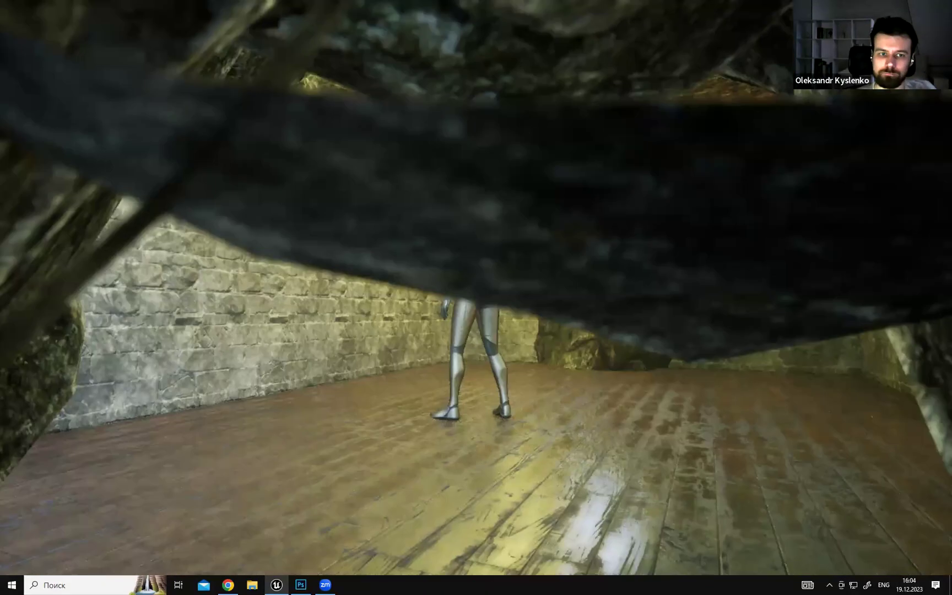
key(w)
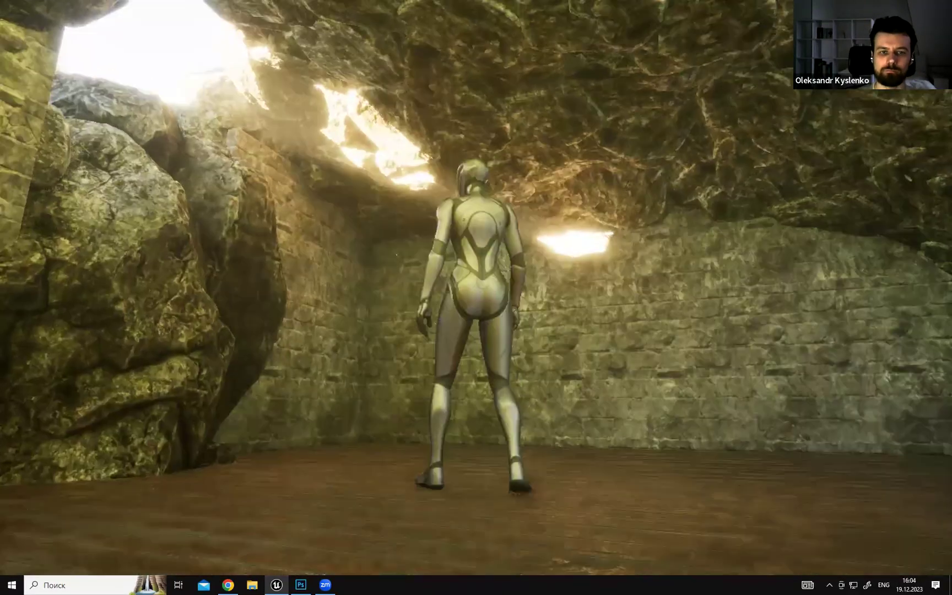
key(w)
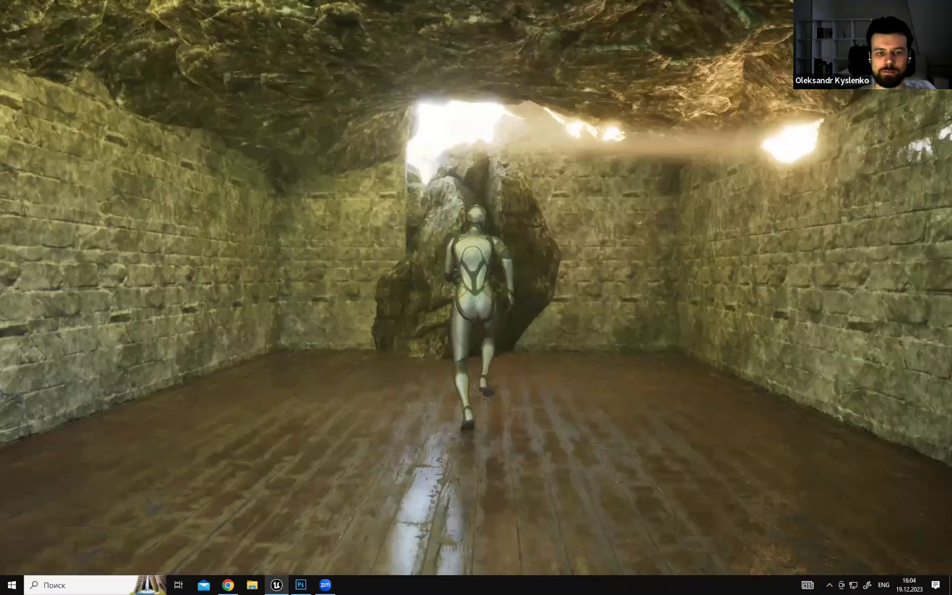
key(d)
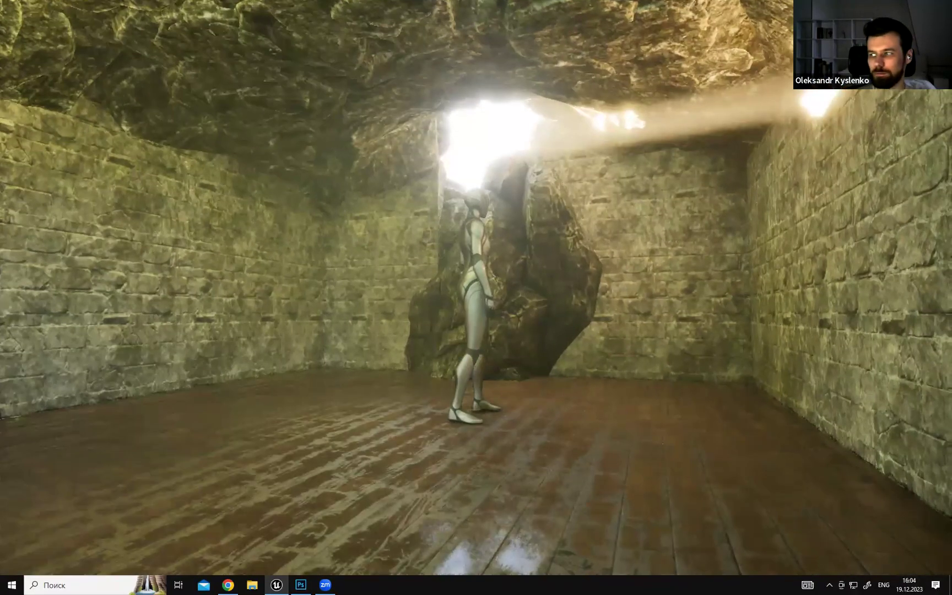
key(w)
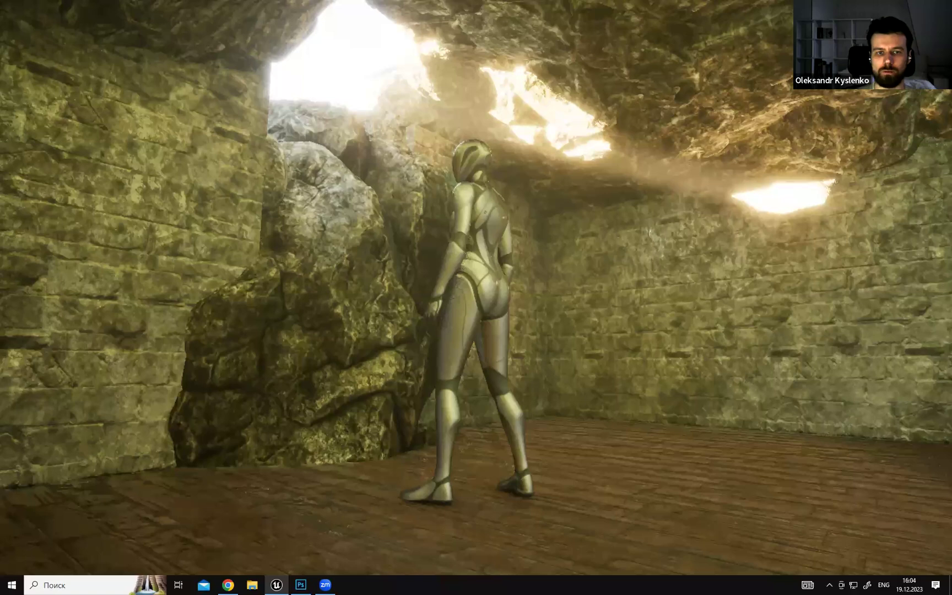
key(d)
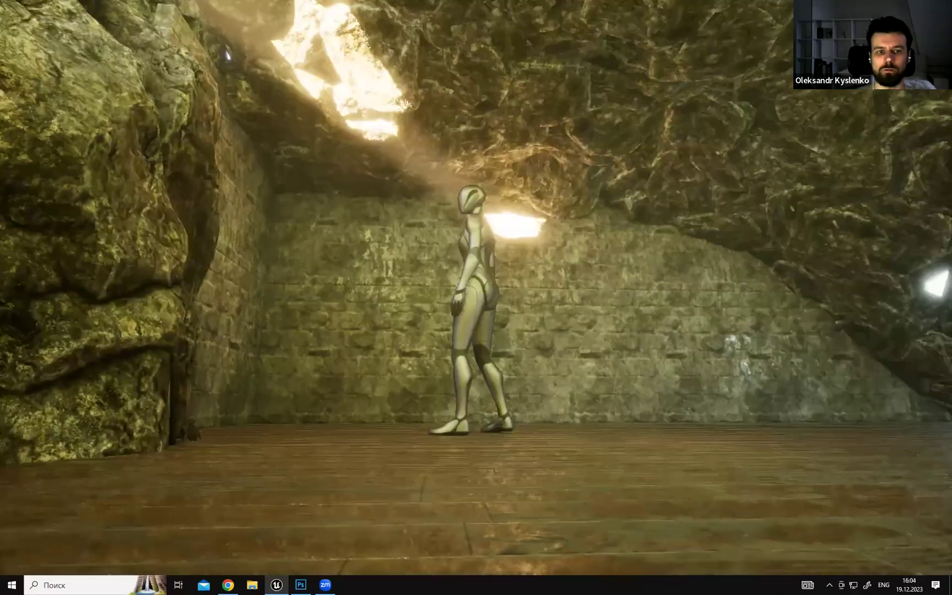
key(s)
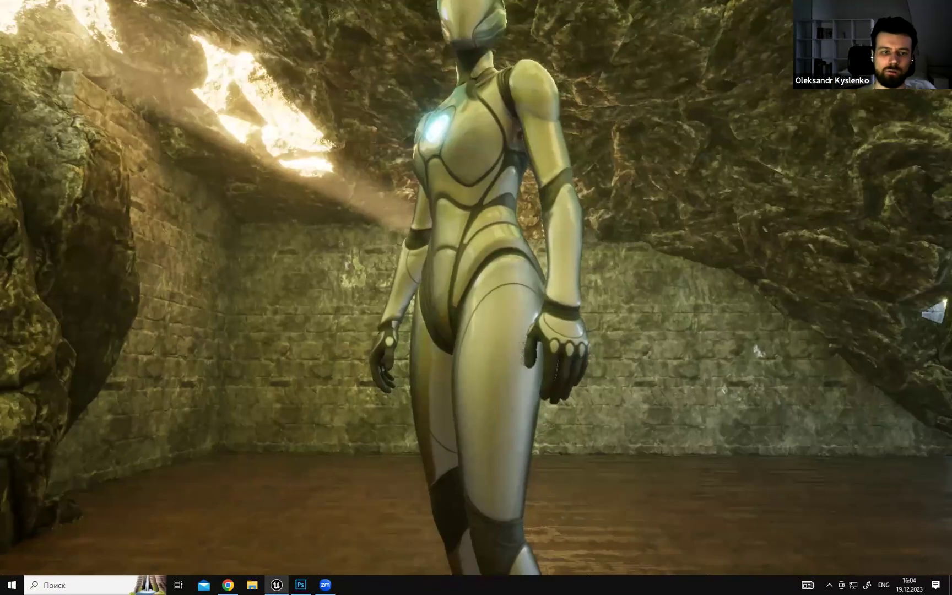
key(w)
key(s)
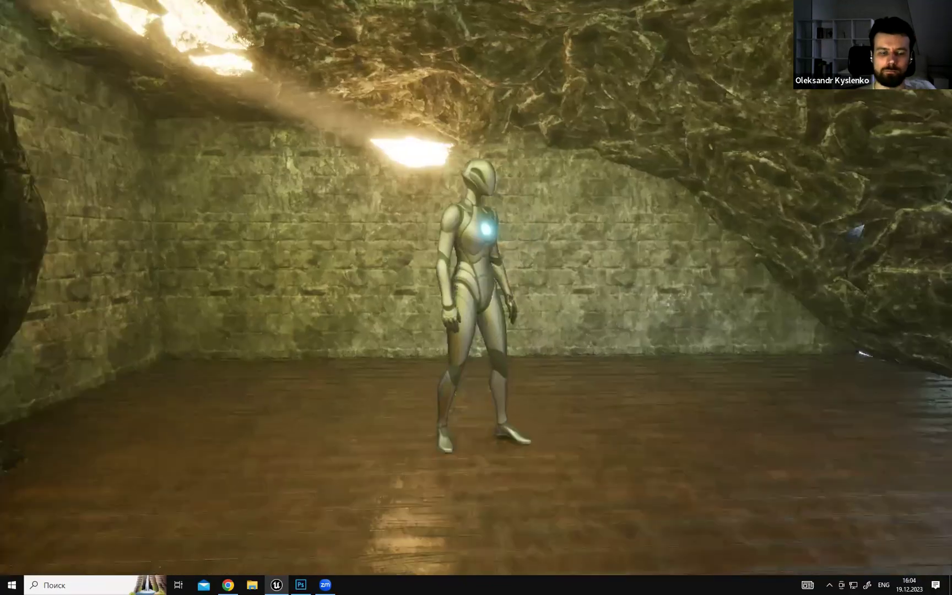
key(a)
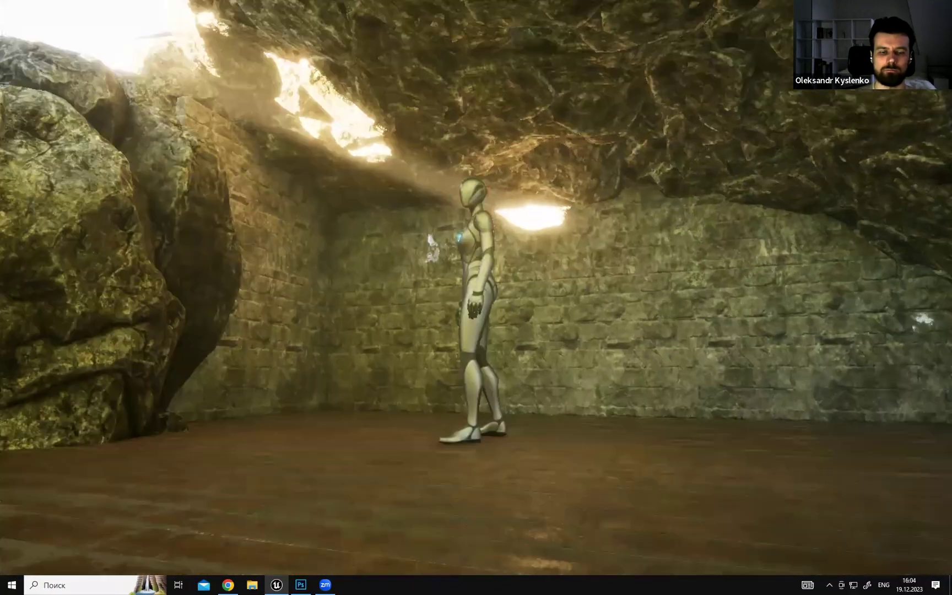
key(s)
key(w)
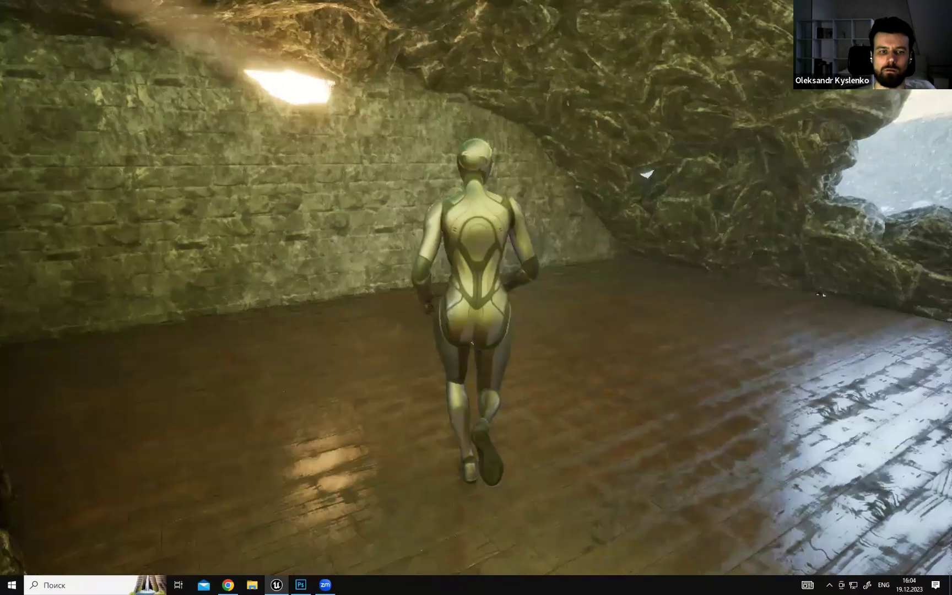
key(d)
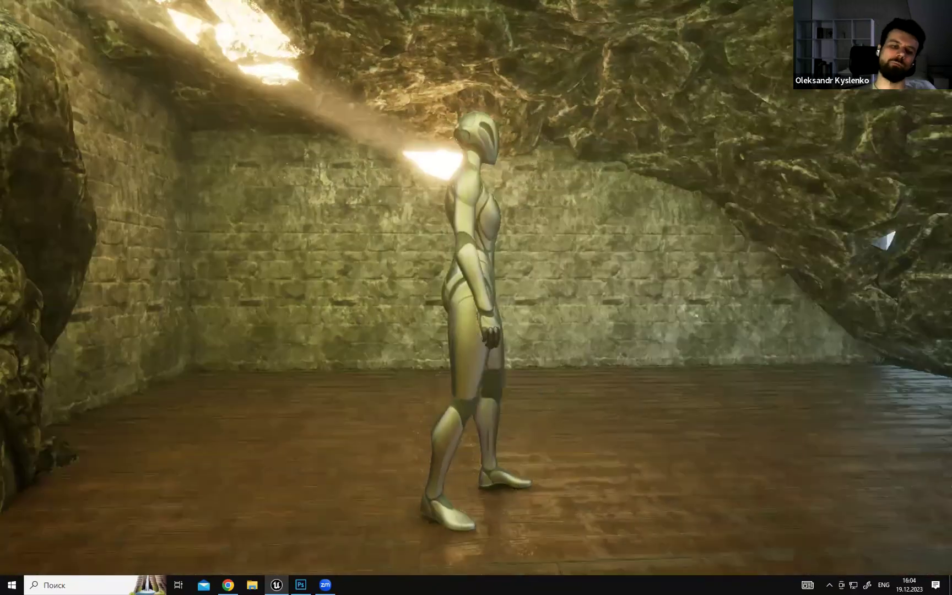
key(s)
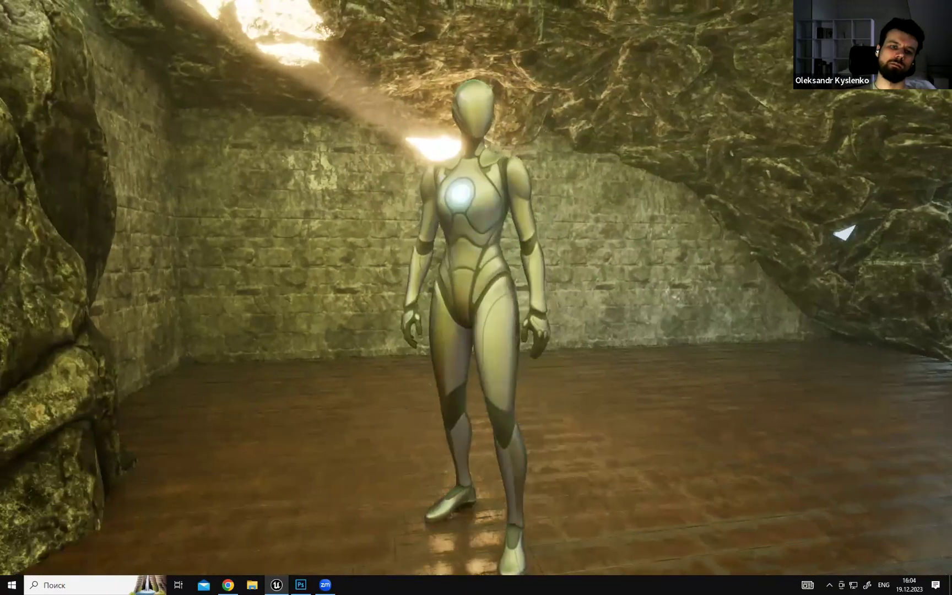
key(d)
key(w)
key(s)
key(a)
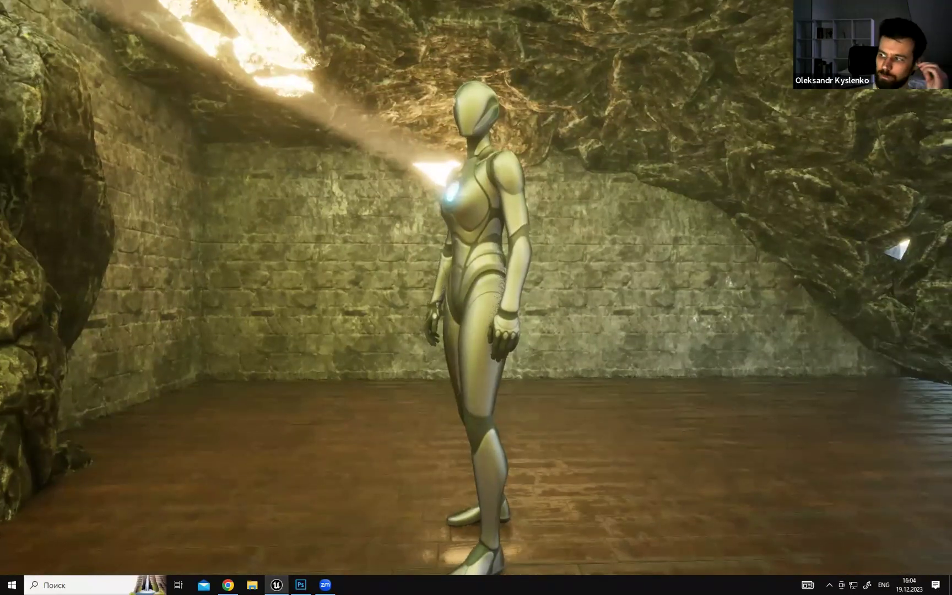
key(s)
key(d)
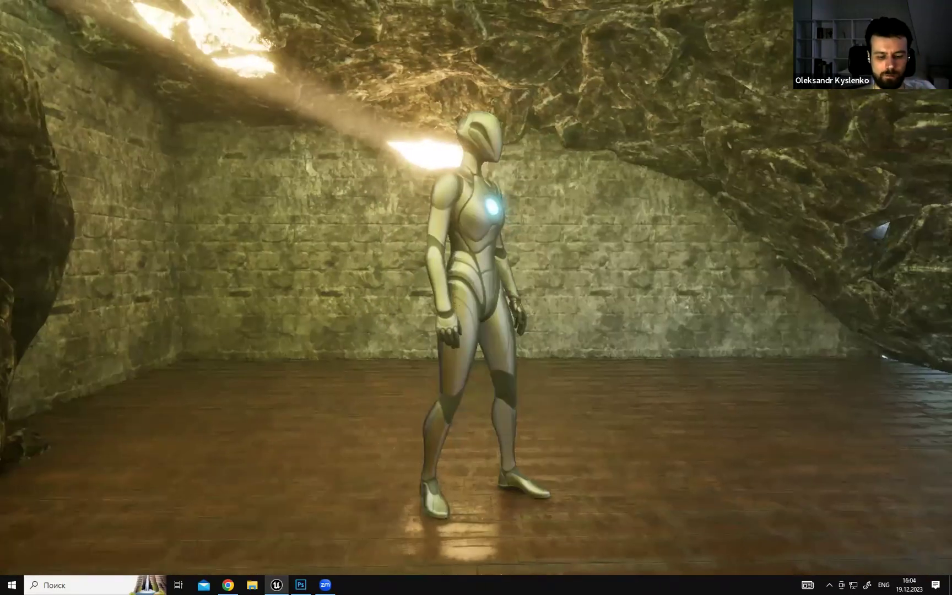
key(F11)
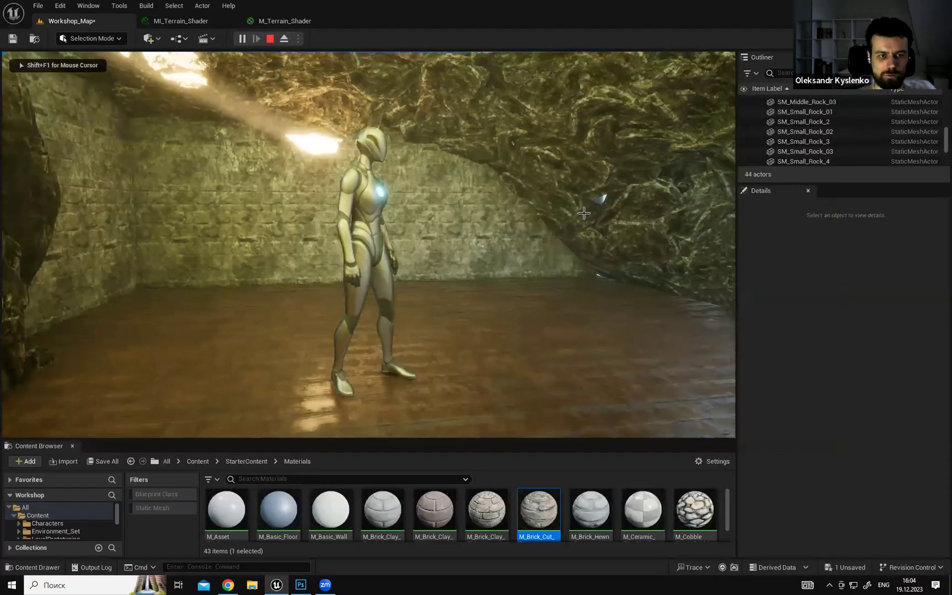
key(Escape)
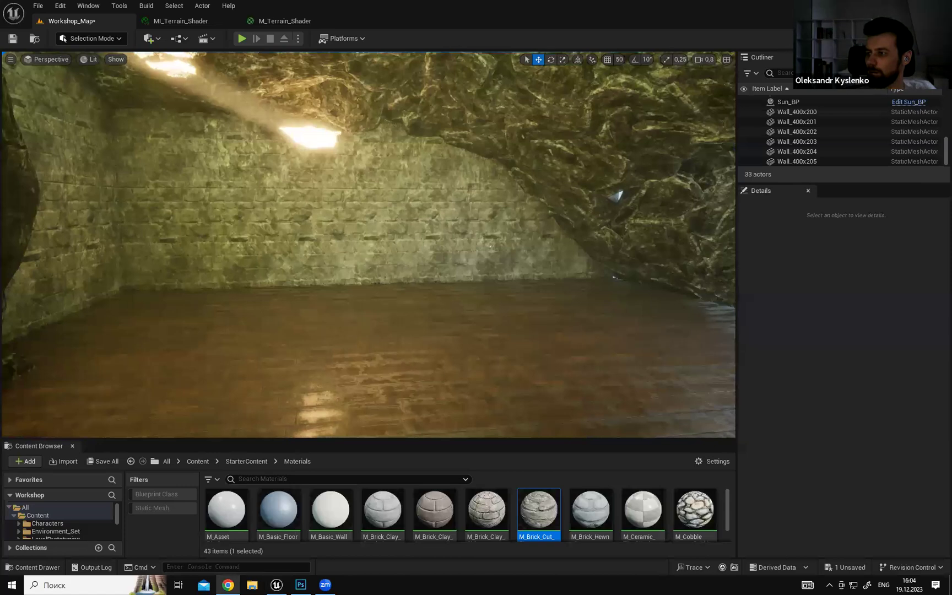
Switch to Chrome to view the Uncharted 4 - Scotland Hillside artwork on ArtStation, and return to the level editor.
click(228, 584)
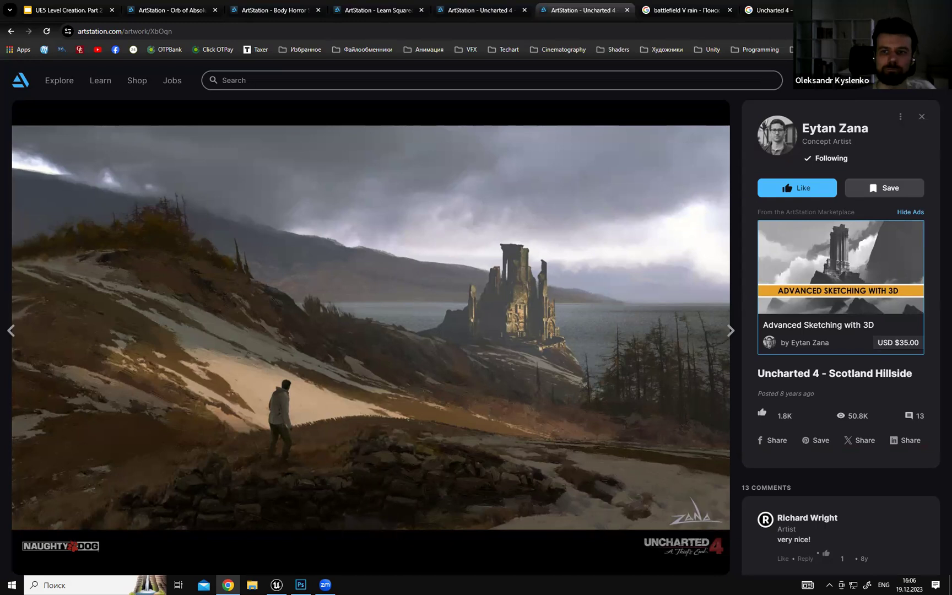
key(super+Down)
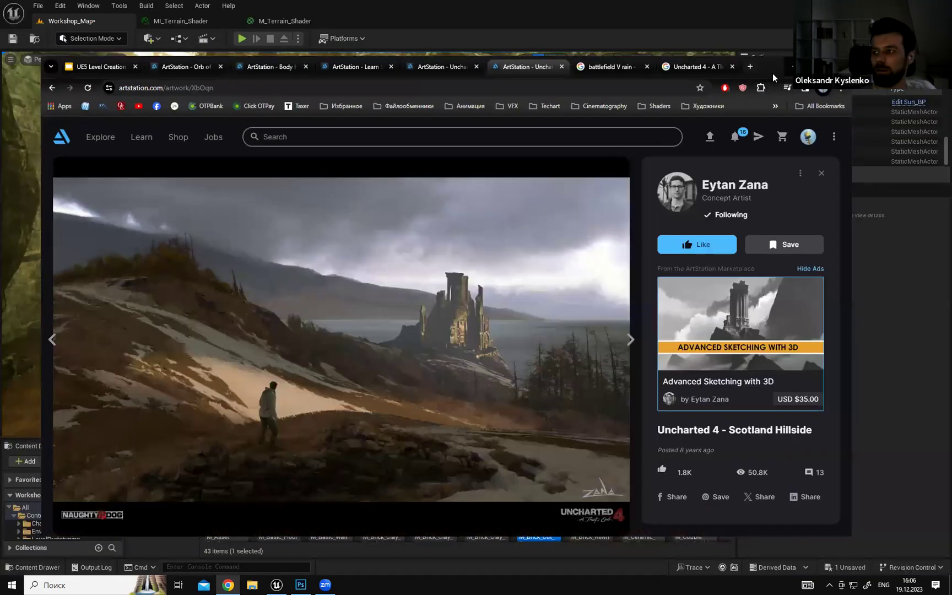
key(super+Down)
Inspect the brick material on the room's wall up close and show the viewport in full screen.
right_drag(369, 245, 273, 232)
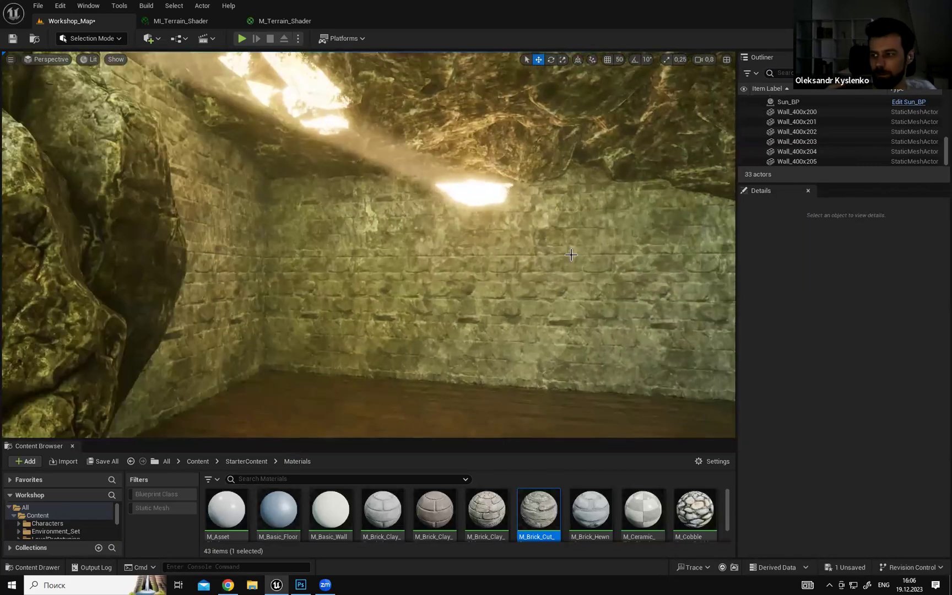
scroll(571, 255, up, 10)
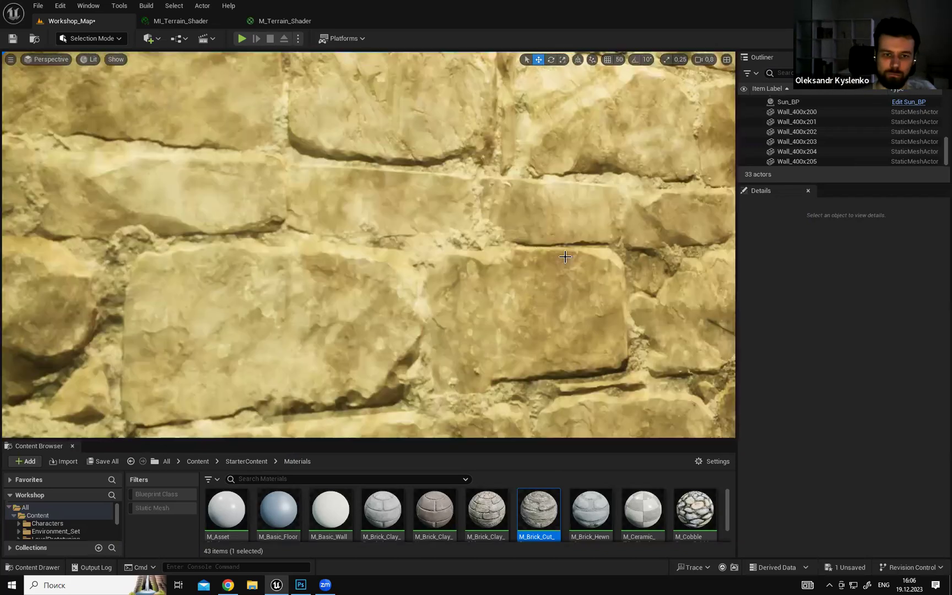
click(565, 257)
mouse_move(565, 257)
right_down()
mouse_move(591, 259)
mouse_move(573, 274)
right_up()
key(F11)
scroll(531, 234, down, 8)
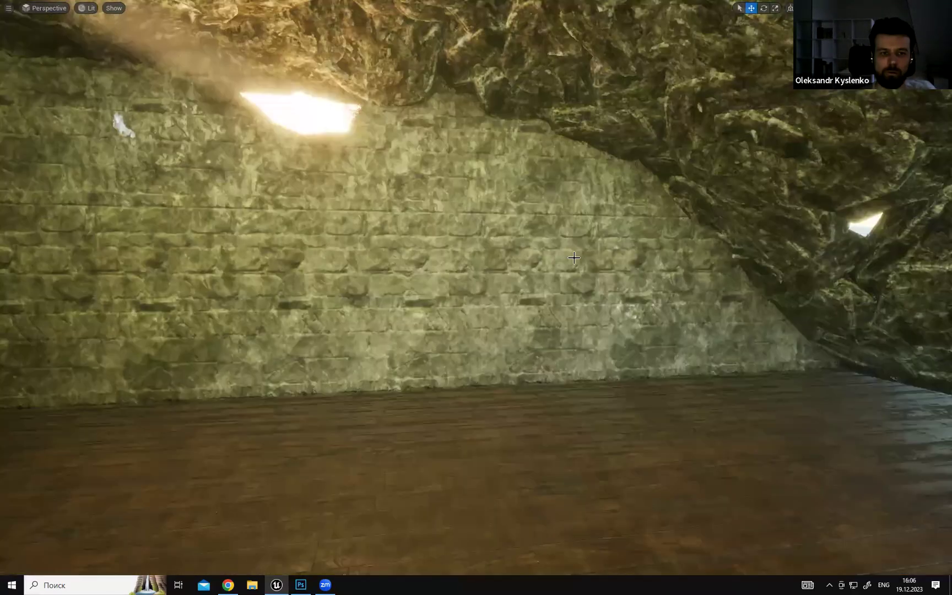
Examine the room's interior, including the wood floor, the wall corners and the rock at the inner opening.
right_drag(468, 258, 405, 226)
right_drag(476, 297, 699, 413)
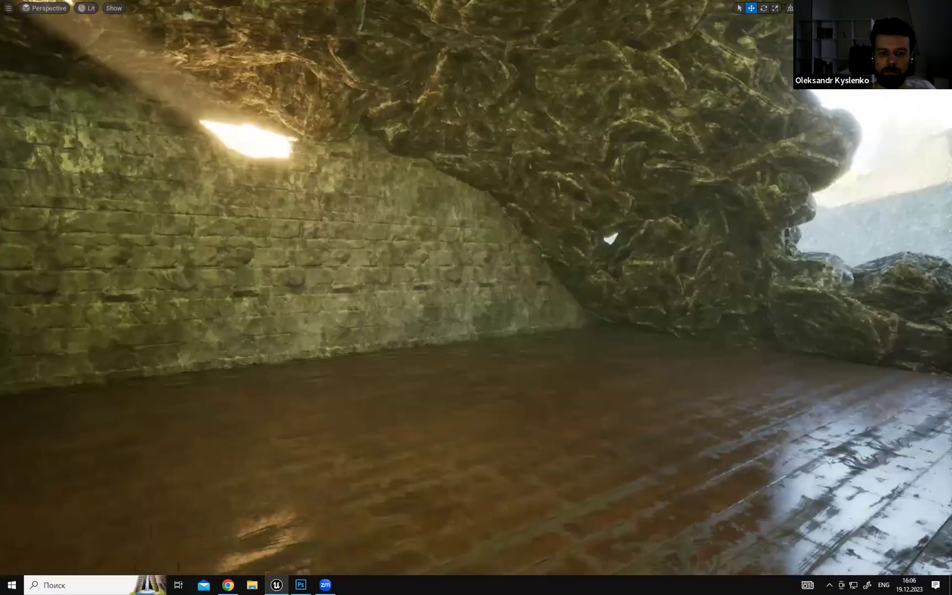
right_drag(476, 298, 479, 320)
right_drag(638, 305, 641, 341)
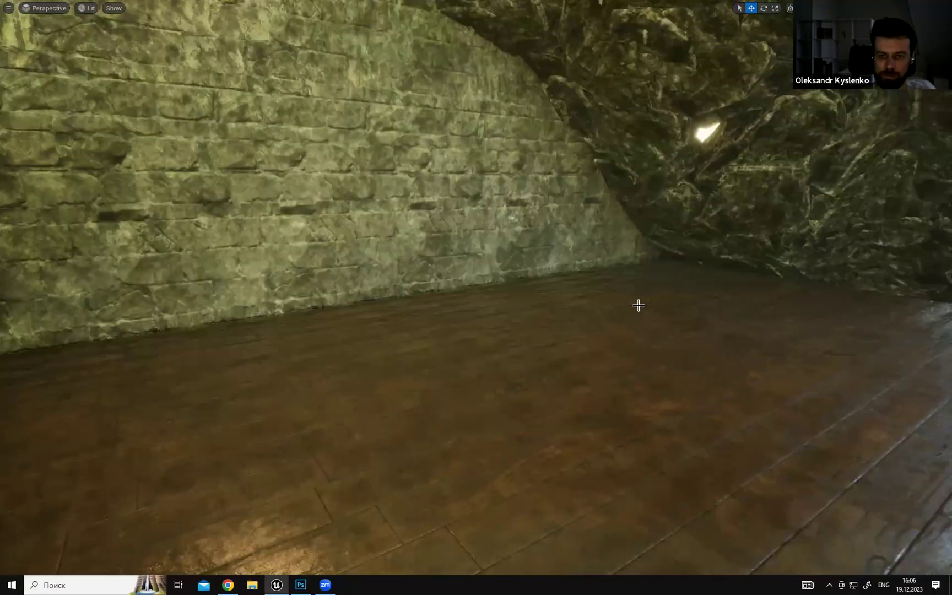
right_drag(638, 305, 653, 308)
right_drag(468, 259, 401, 233)
right_drag(554, 280, 515, 314)
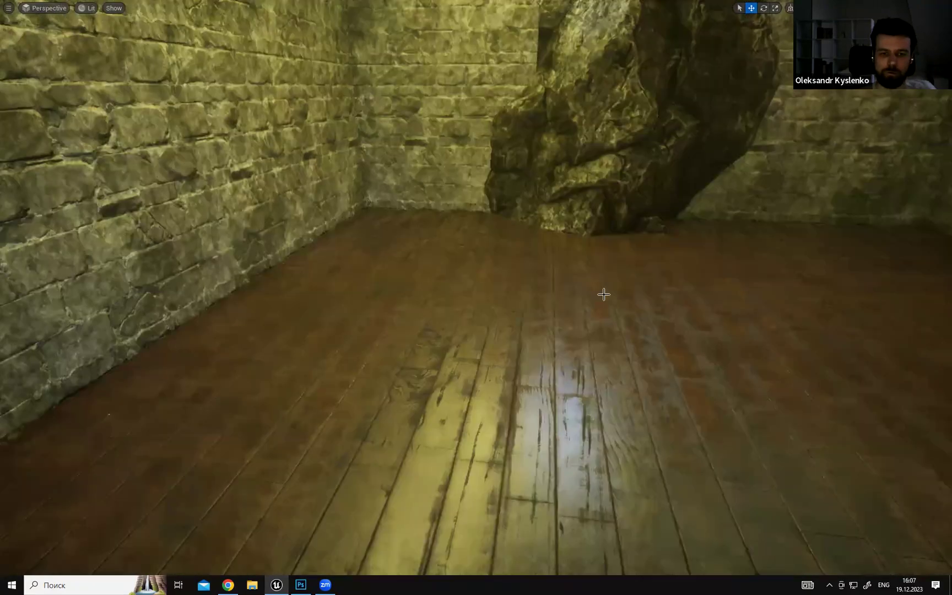
right_drag(603, 294, 655, 242)
key(w)
right_drag(604, 294, 612, 298)
key(s)
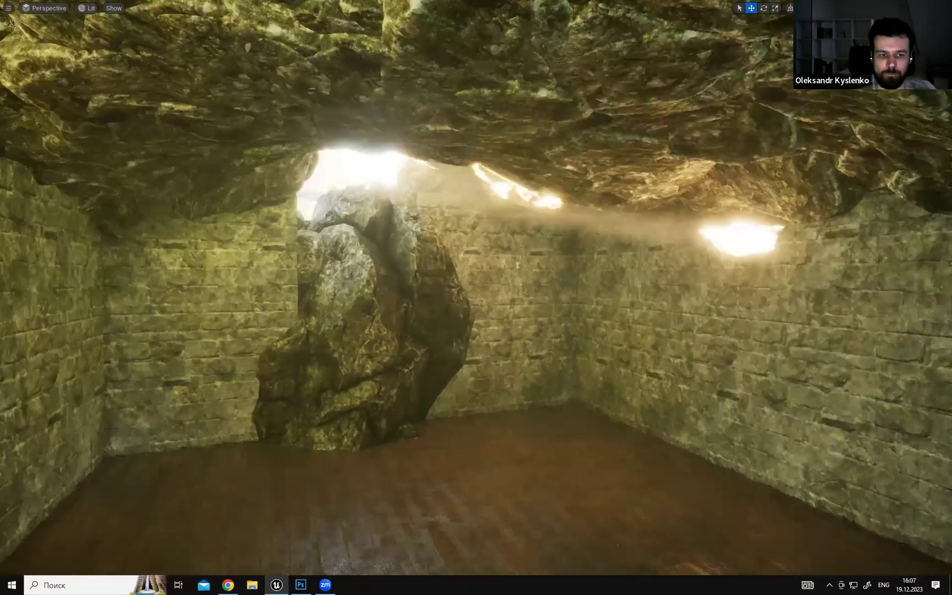
Examine the mound from outside, covering the rock-lined tunnel opening, the grassy top and the surrounding slopes.
key(1)
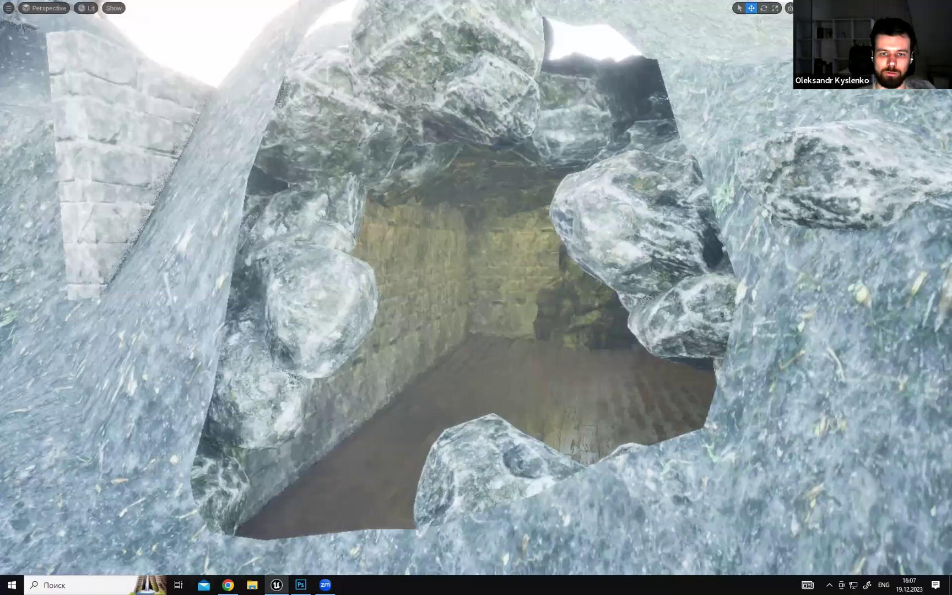
key(3)
key(4)
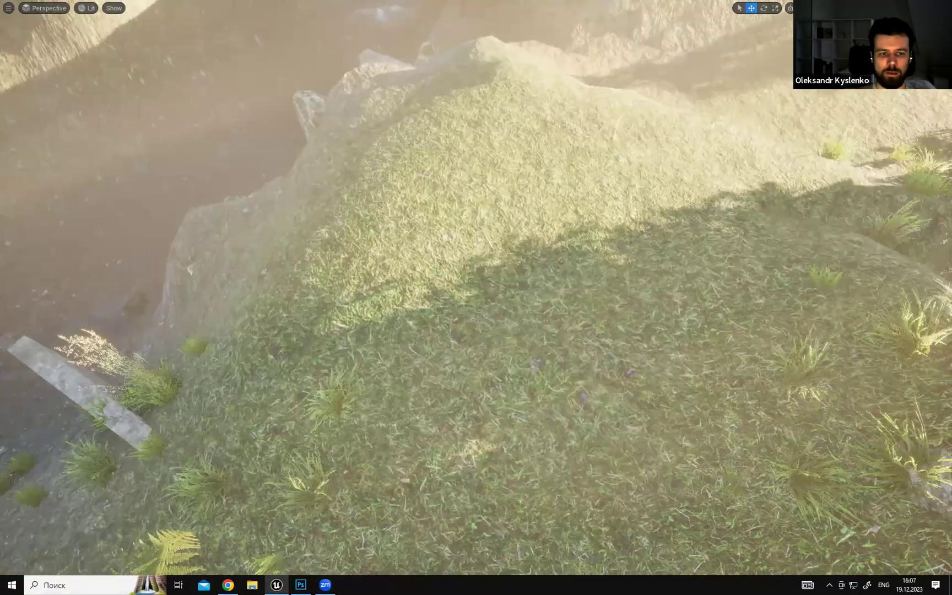
key(5)
key(6)
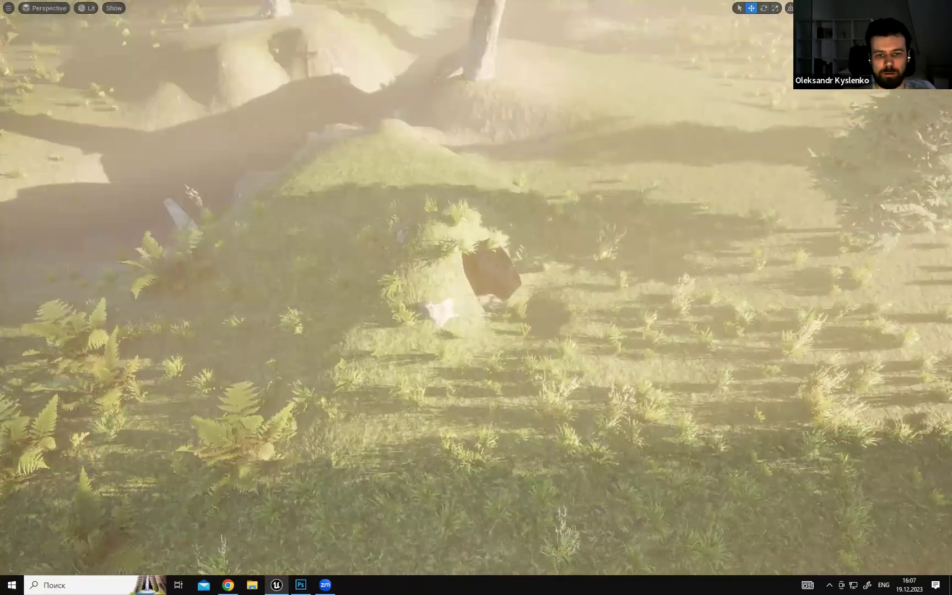
key(7)
key(8)
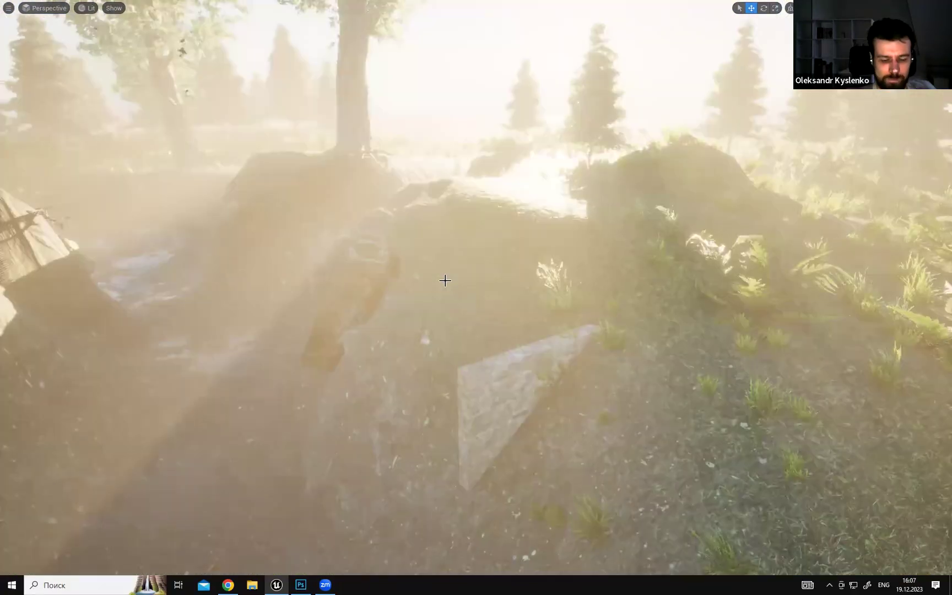
Leave the full-screen view and examine the grassy mound around the rock-lined tunnel opening from outside.
key(F11)
right_drag(433, 275, 556, 292)
key(w)
key(s)
click(557, 254)
key(s)
key(s)
right_drag(416, 189, 333, 129)
key(w)
key(s)
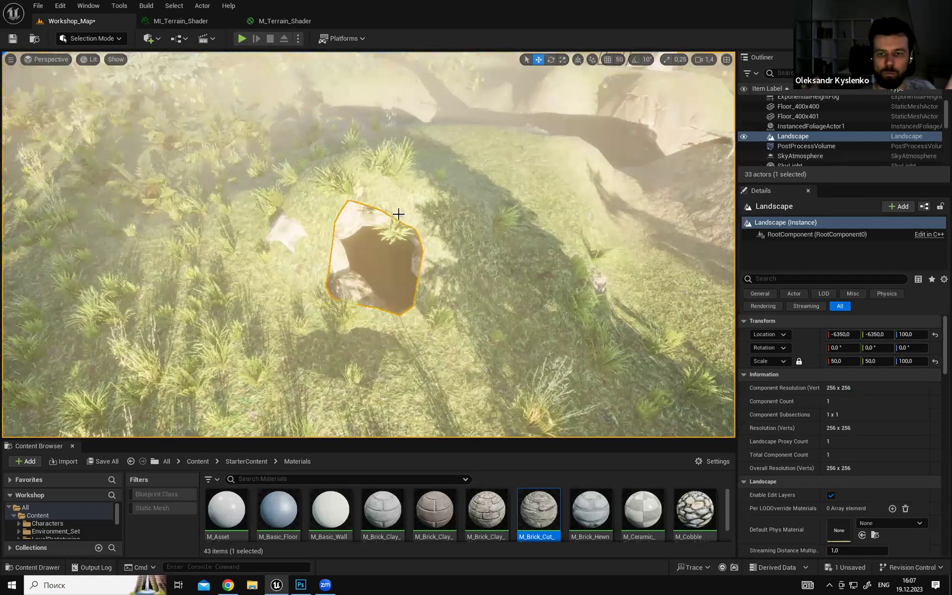
right_drag(387, 214, 336, 237)
key(w)
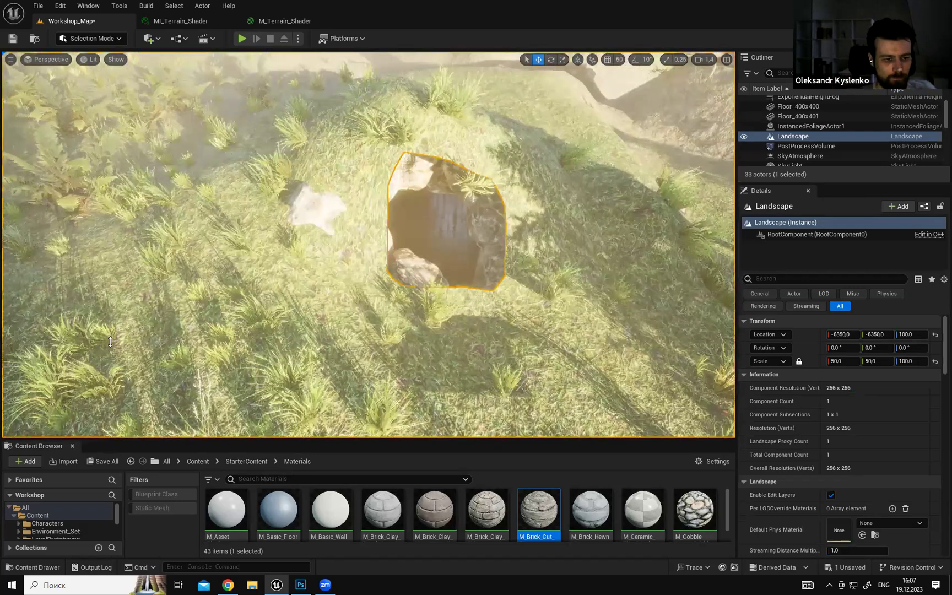
right_drag(110, 341, 83, 430)
Enlarge the Content Browser and open the Models folder under Environment_Set, Environment, Rocks.
drag(24, 439, 22, 329)
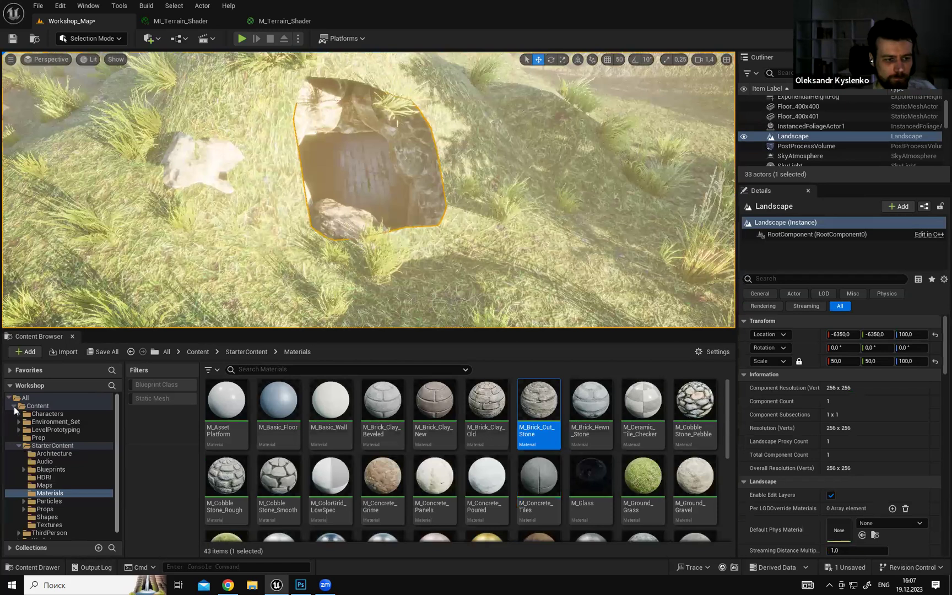
click(19, 445)
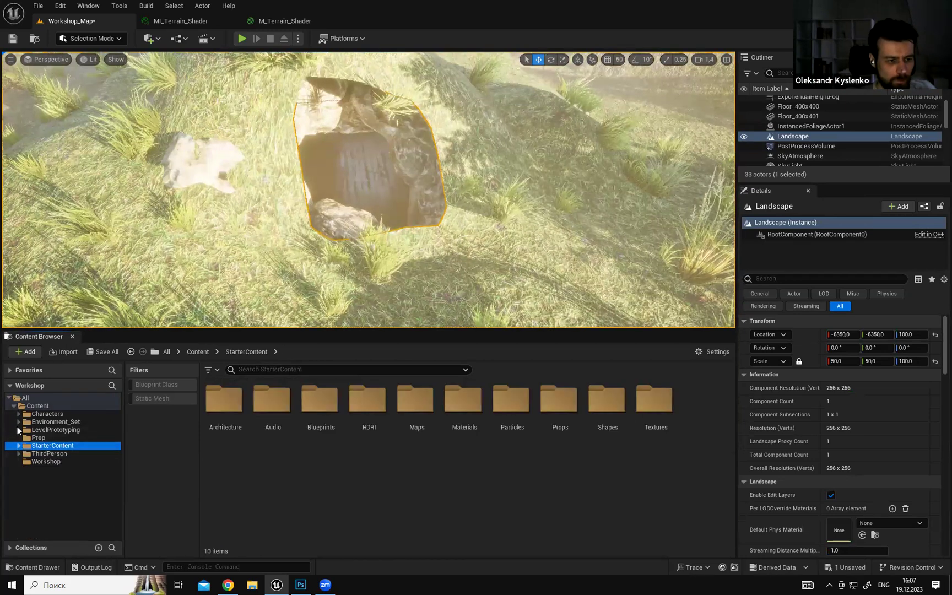
click(19, 421)
click(29, 453)
click(57, 477)
Place the SM_Middle_Rock_01 mesh on the slope beside the tunnel opening and adjust its initial position.
mouse_move(495, 253)
right_down()
mouse_move(506, 242)
mouse_move(529, 259)
mouse_move(509, 265)
right_up()
key(w)
scroll(507, 253, down, 3)
key(s)
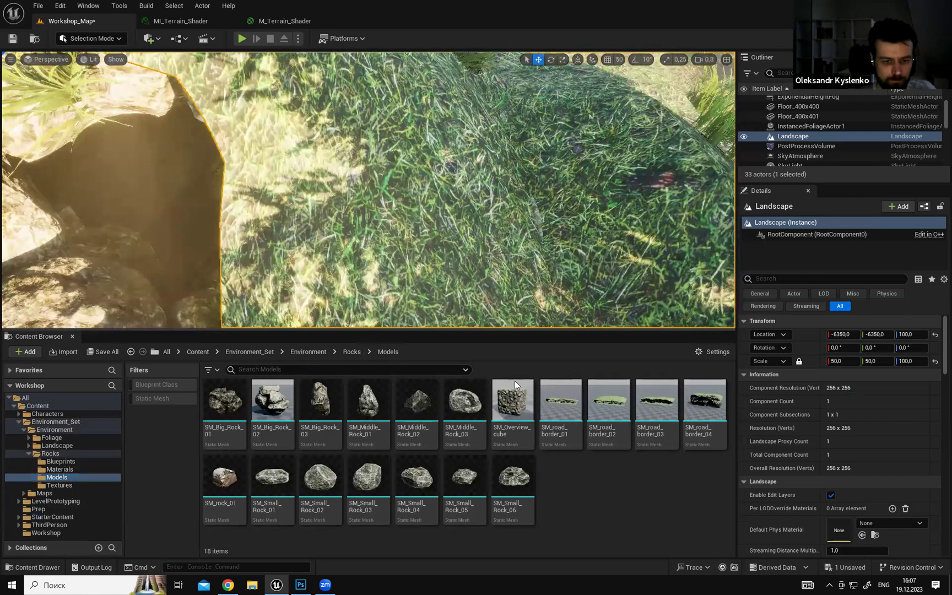
right_drag(515, 380, 521, 354)
key(s)
scroll(521, 354, down, 3)
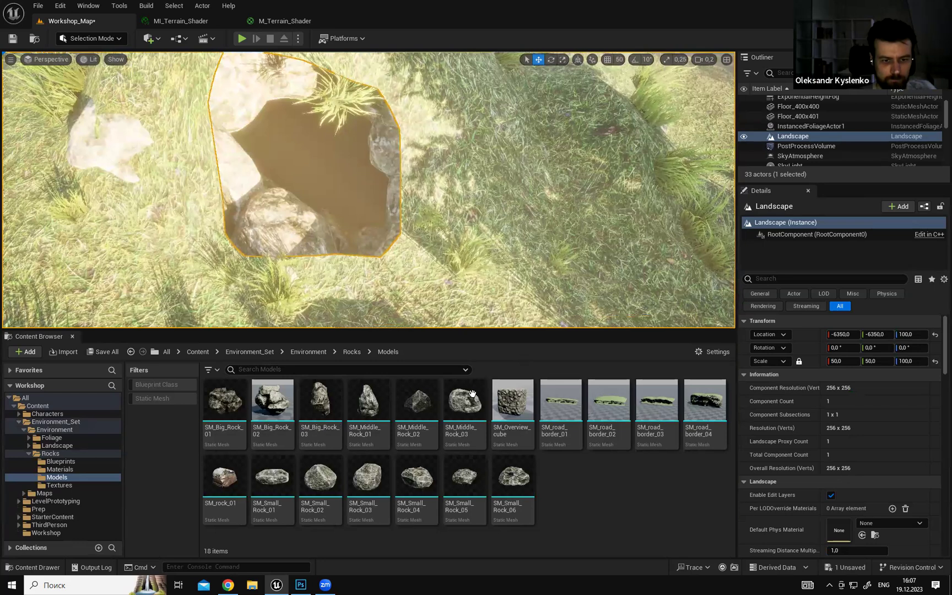
drag(368, 399, 412, 265)
right_drag(412, 265, 485, 238)
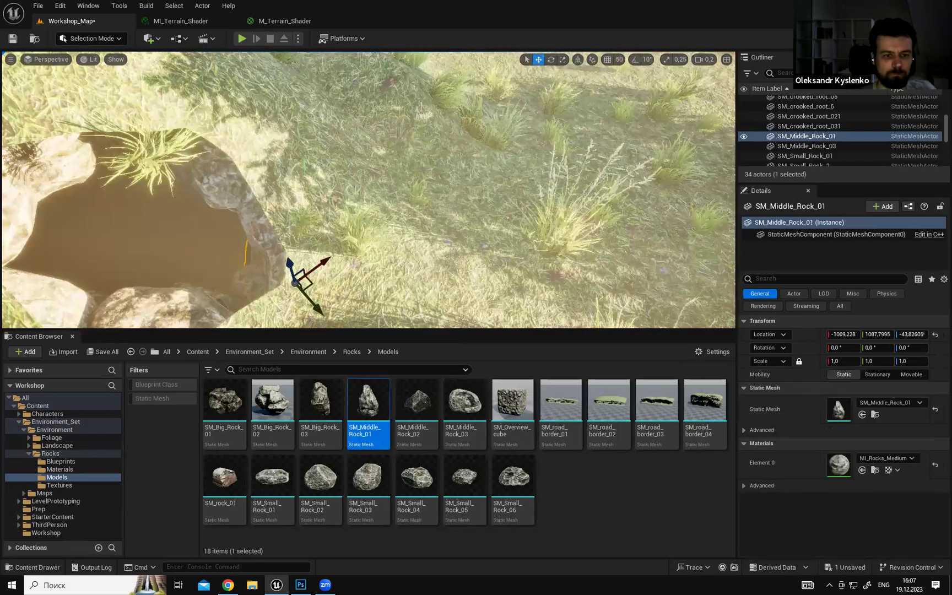
mouse_move(362, 255)
right_down()
mouse_move(342, 259)
mouse_move(352, 270)
right_up()
scroll(362, 254, up, 2)
drag(386, 240, 476, 200)
right_drag(476, 200, 471, 157)
Tilt the middle rock about -2.4° around X and reposition it standing next to the tunnel opening.
key(e)
drag(471, 210, 491, 245)
right_drag(491, 246, 422, 330)
scroll(468, 281, up, 1)
drag(437, 436, 447, 444)
right_drag(448, 223, 407, 187)
drag(581, 292, 636, 309)
right_drag(584, 294, 566, 294)
right_drag(479, 229, 512, 195)
key(s)
key(w)
drag(462, 243, 527, 211)
right_drag(491, 258, 550, 268)
key(a)
key(w)
key(d)
Duplicate the middle rock above and beside the original and rotate the copy over onto its side.
alt+drag(465, 264, 578, 196)
mouse_move(592, 198)
right_down()
mouse_move(639, 187)
mouse_move(603, 185)
right_up()
mouse_move(482, 267)
right_down()
mouse_move(512, 275)
mouse_move(484, 267)
right_up()
key(w)
key(s)
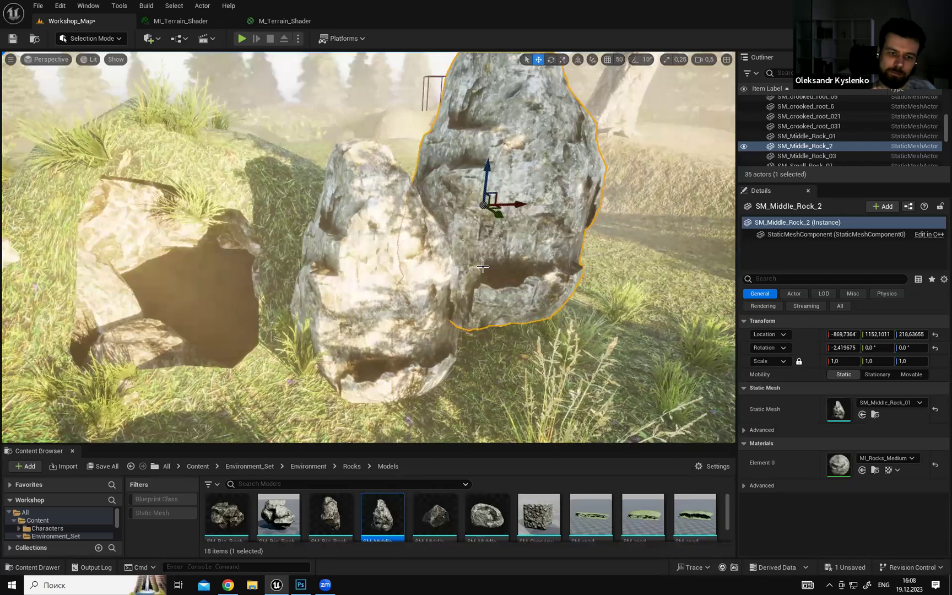
mouse_move(498, 240)
right_down()
mouse_move(490, 235)
mouse_move(498, 240)
right_up()
right_drag(451, 198, 468, 205)
key(e)
drag(430, 199, 512, 171)
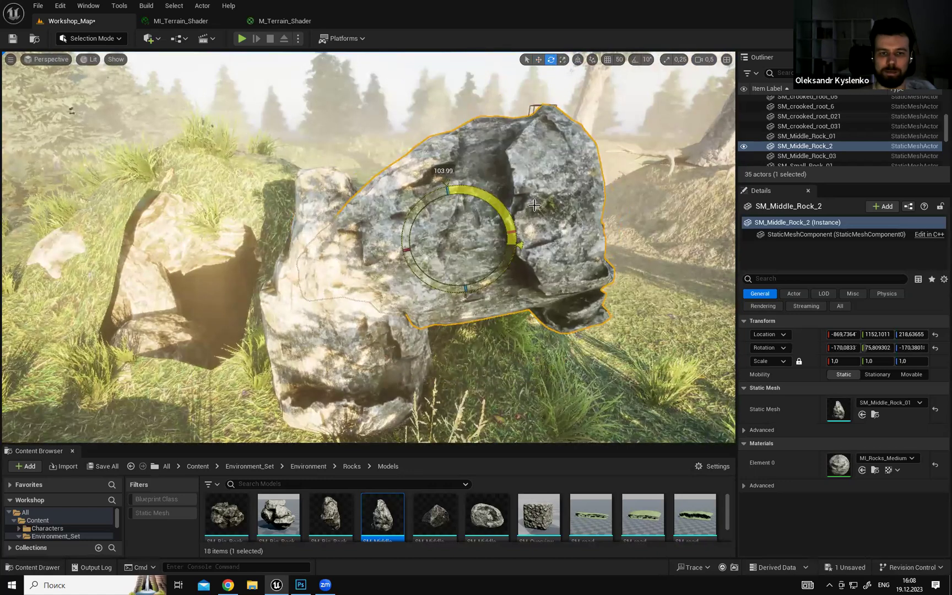
drag(534, 205, 543, 204)
Add a second copy of the middle rock beneath the raised one and rotate it to about 23°, 18° and -128°.
mouse_move(444, 205)
right_down()
mouse_move(453, 198)
mouse_move(424, 218)
mouse_move(446, 216)
right_up()
key(w)
drag(452, 222, 524, 243)
key(e)
drag(492, 291, 456, 259)
mouse_move(529, 292)
mouse_down()
mouse_move(507, 278)
mouse_move(482, 283)
mouse_move(524, 283)
mouse_up()
key(w)
key(e)
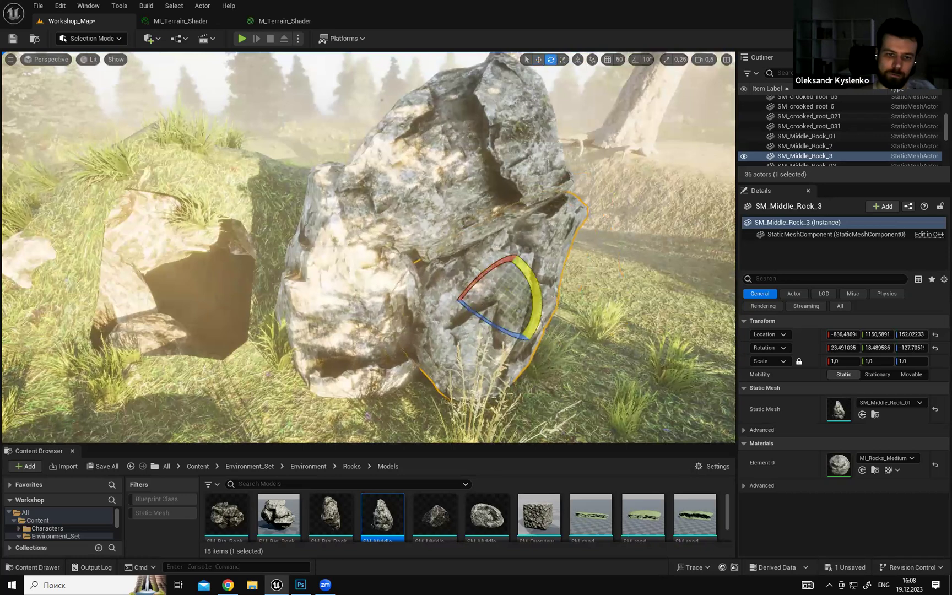
Rotate the upper rock copy SM_Middle_Rock_2 back upright, to about -2.4°, -1.8° and 0.1°.
click(375, 287)
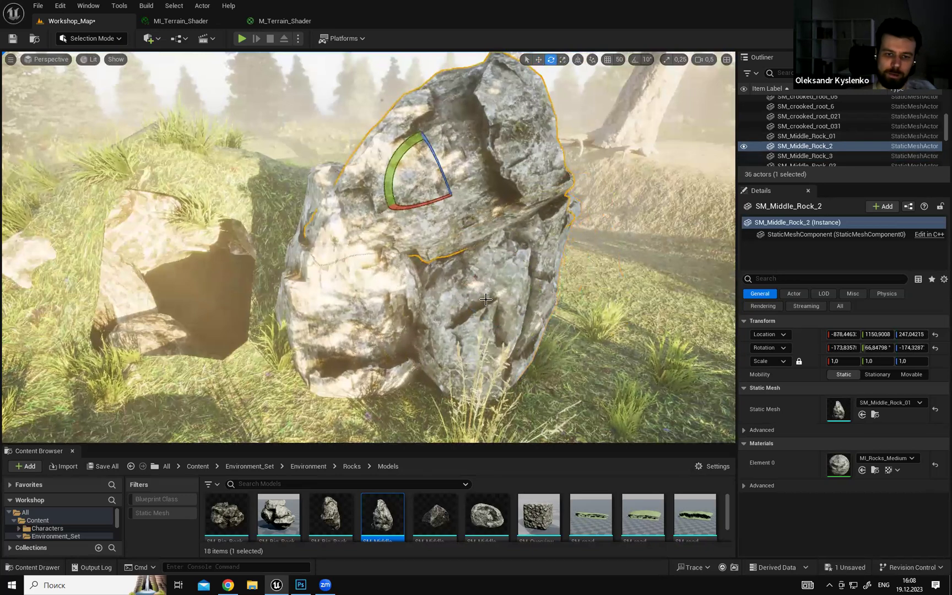
right_drag(445, 187, 445, 165)
key(s)
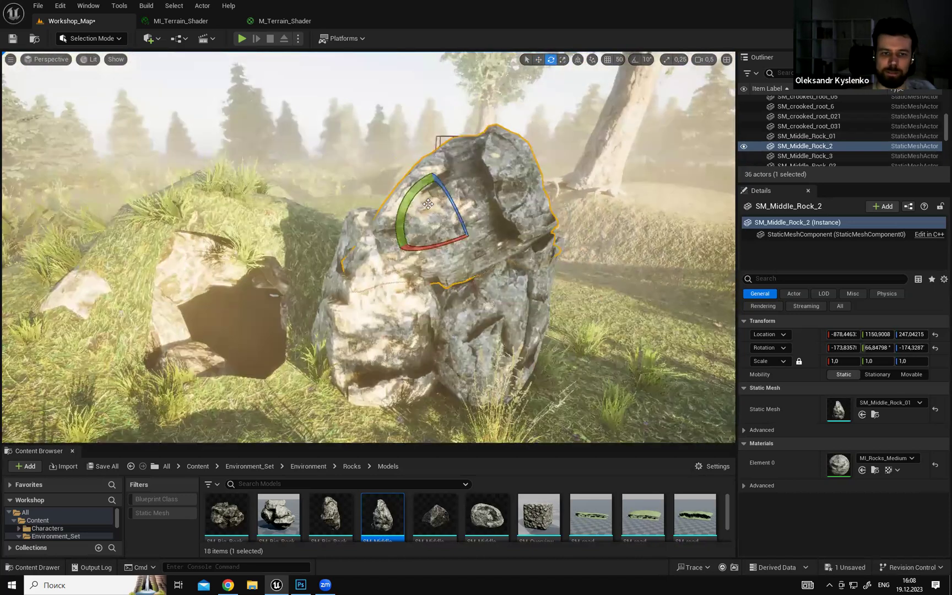
right_drag(428, 204, 407, 203)
key(d)
drag(426, 203, 518, 238)
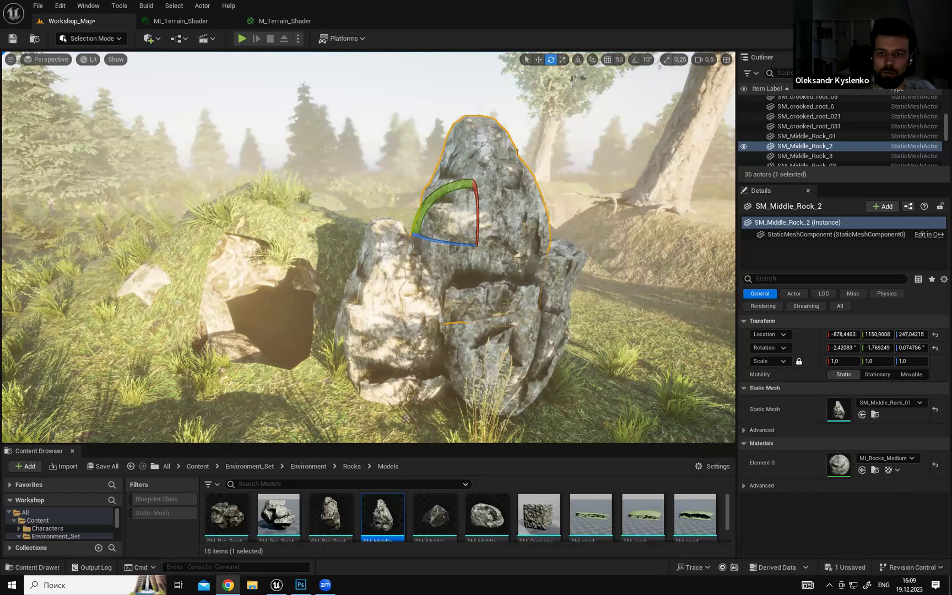
Switch to Chrome to examine the rock formations in the Uncharted 4 - Madagascar artwork on ArtStation, and return to the level editor.
key(alt+Tab)
key(super+Up)
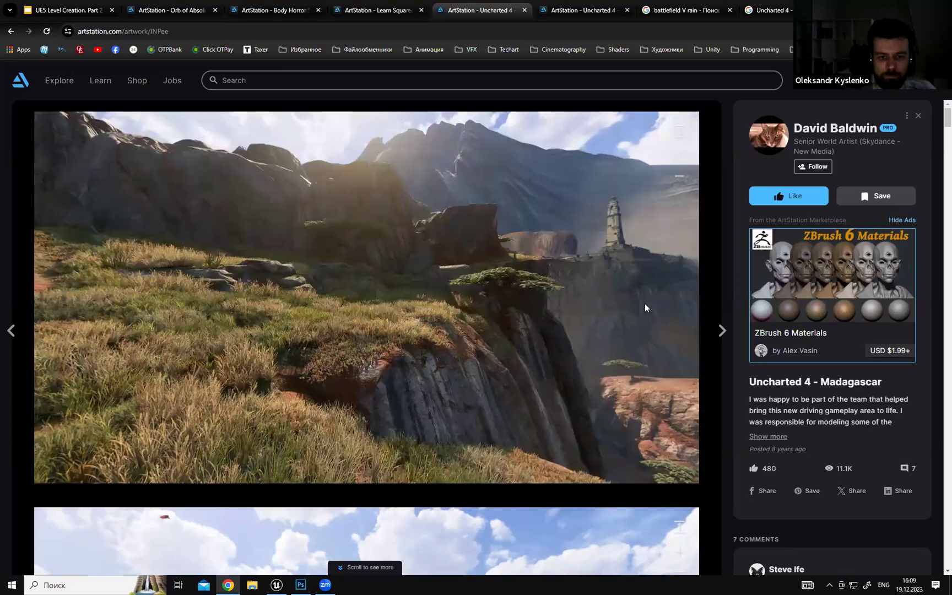
scroll(937, 154, down, 4)
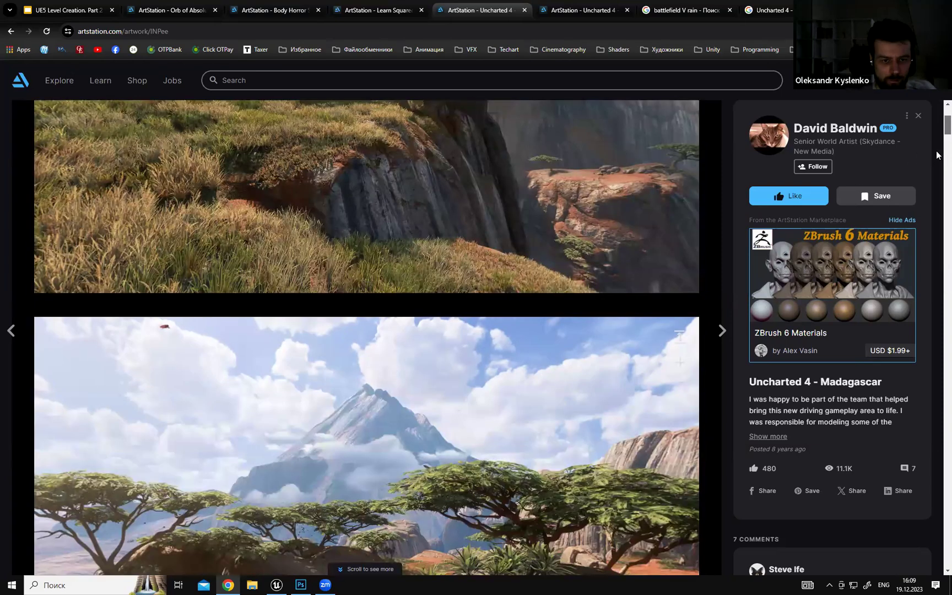
scroll(938, 165, down, 10)
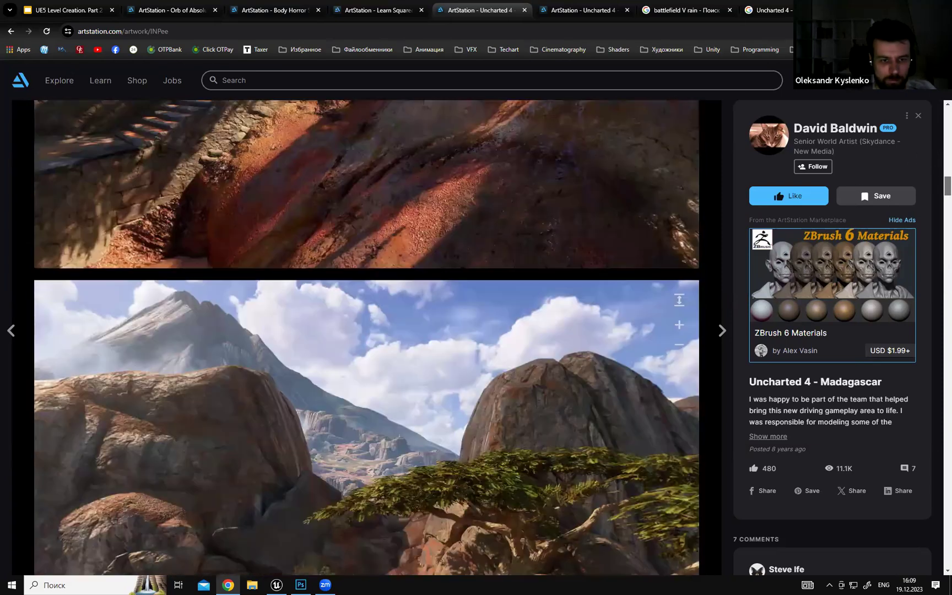
scroll(917, 228, down, 5)
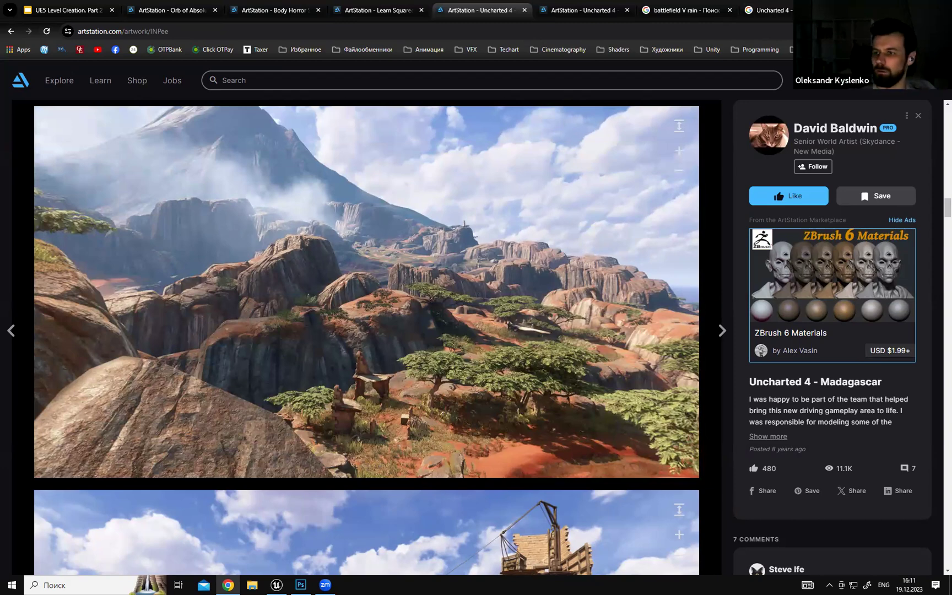
key(alt+Tab)
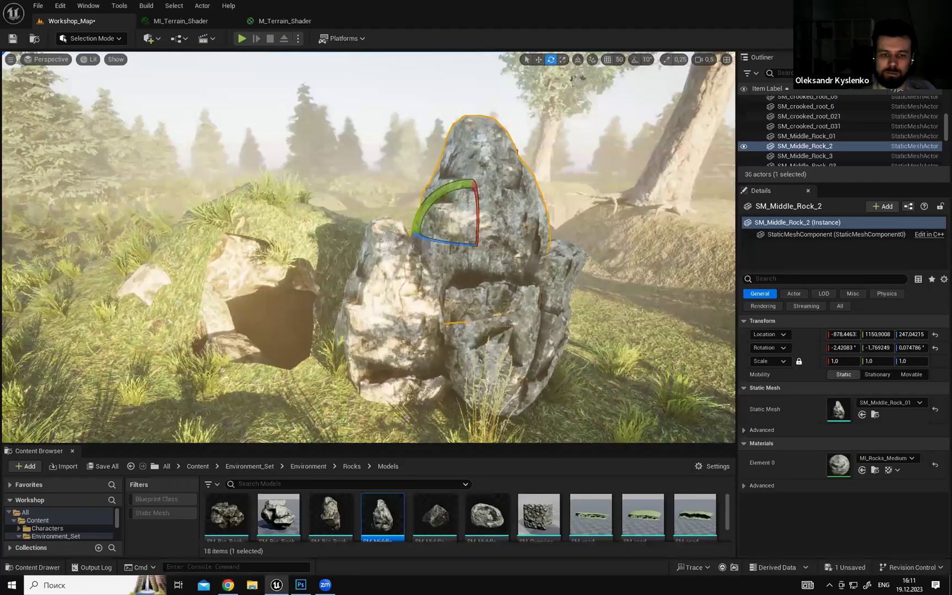
Raise the upper rock copy well above the other two rocks, to a Z location of about 331.
right_drag(556, 187, 600, 196)
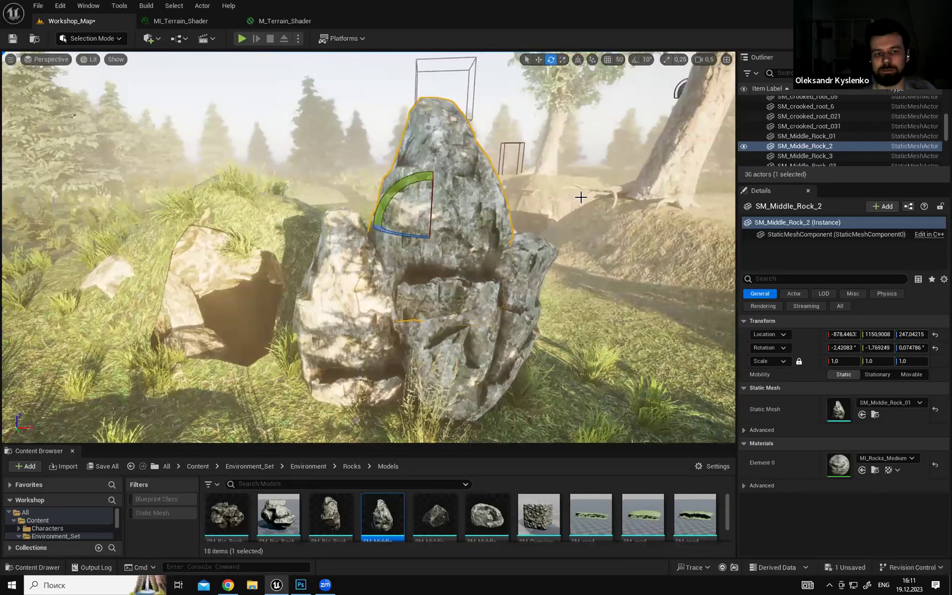
key(w)
scroll(503, 201, down, 5)
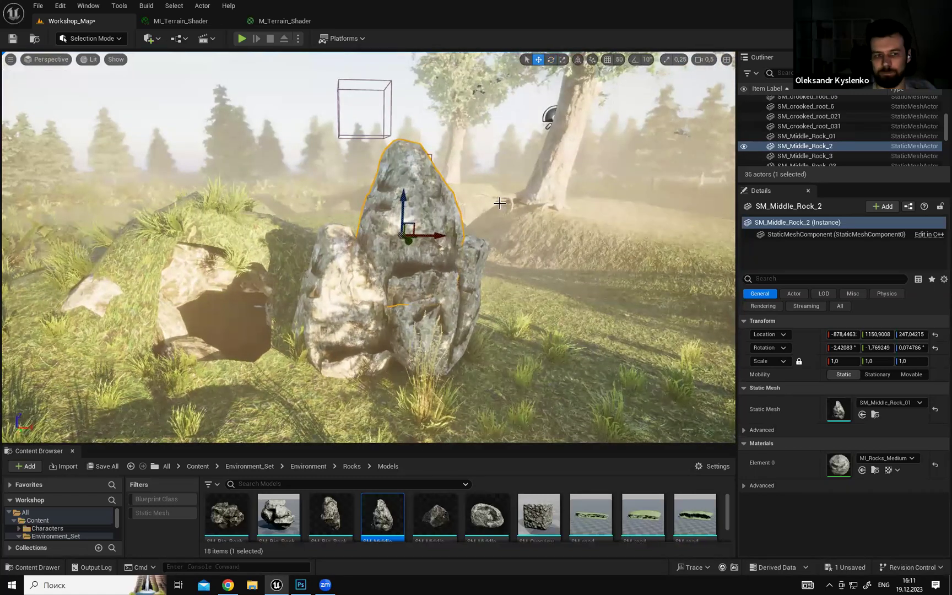
right_drag(391, 216, 392, 209)
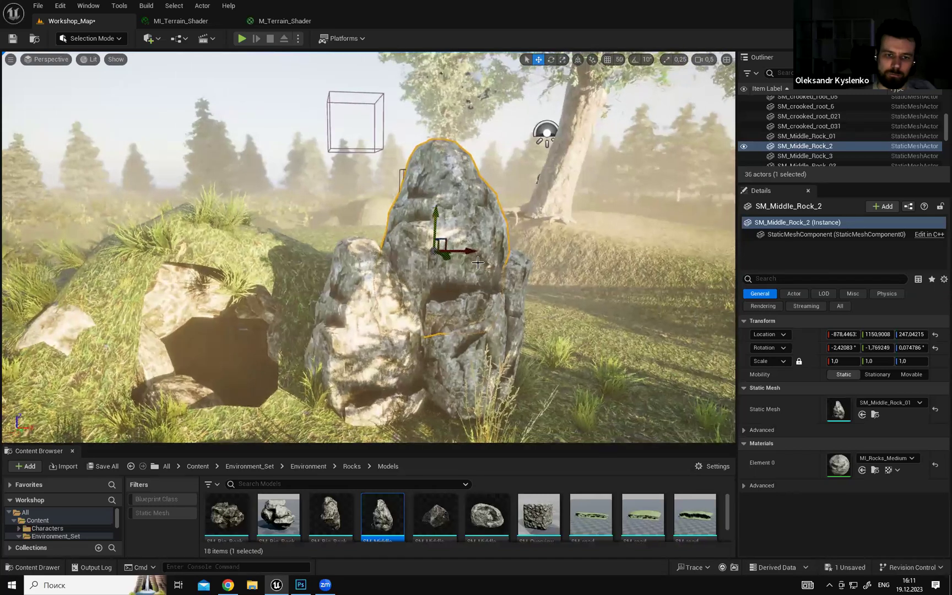
drag(445, 255, 445, 264)
right_drag(445, 259, 431, 292)
right_drag(427, 181, 439, 166)
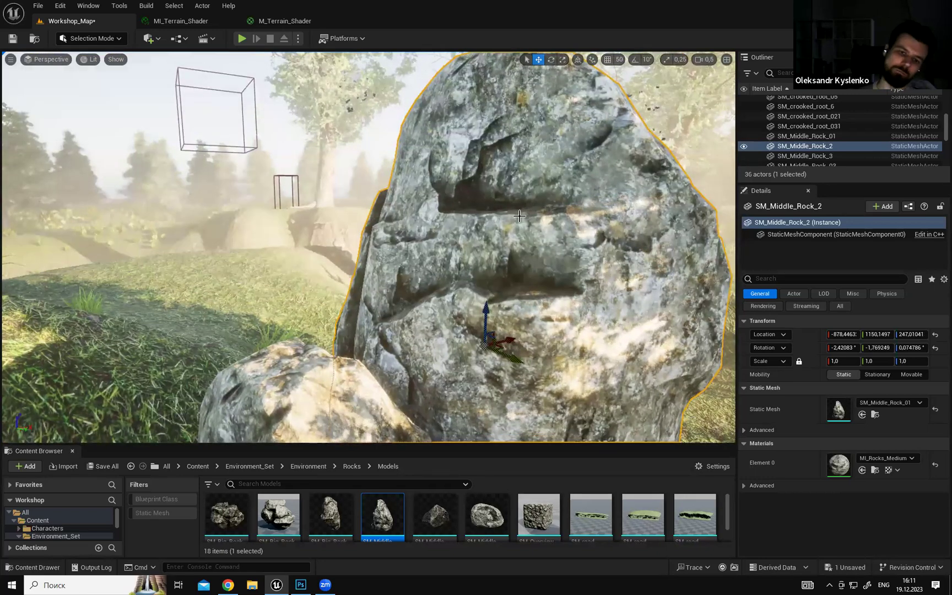
right_drag(435, 231, 350, 240)
mouse_move(450, 258)
right_down()
mouse_move(432, 260)
mouse_move(466, 262)
mouse_move(449, 258)
mouse_move(456, 265)
right_up()
drag(401, 225, 403, 129)
right_drag(463, 213, 518, 274)
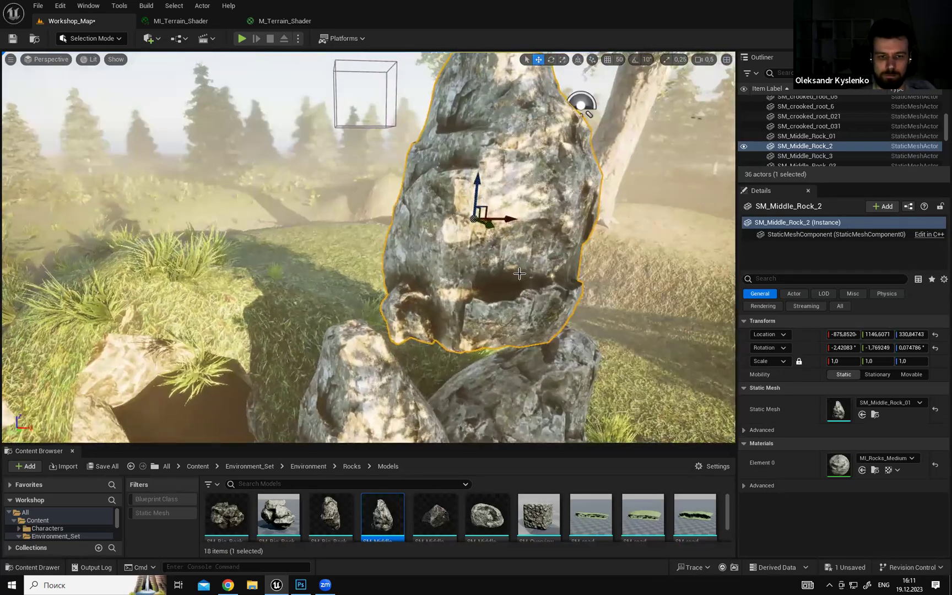
Show the viewport in full screen and delete the tilted rock copy beside the original rock.
key(F11)
key(Escape)
right_drag(513, 311, 600, 308)
click(601, 298)
click(606, 325)
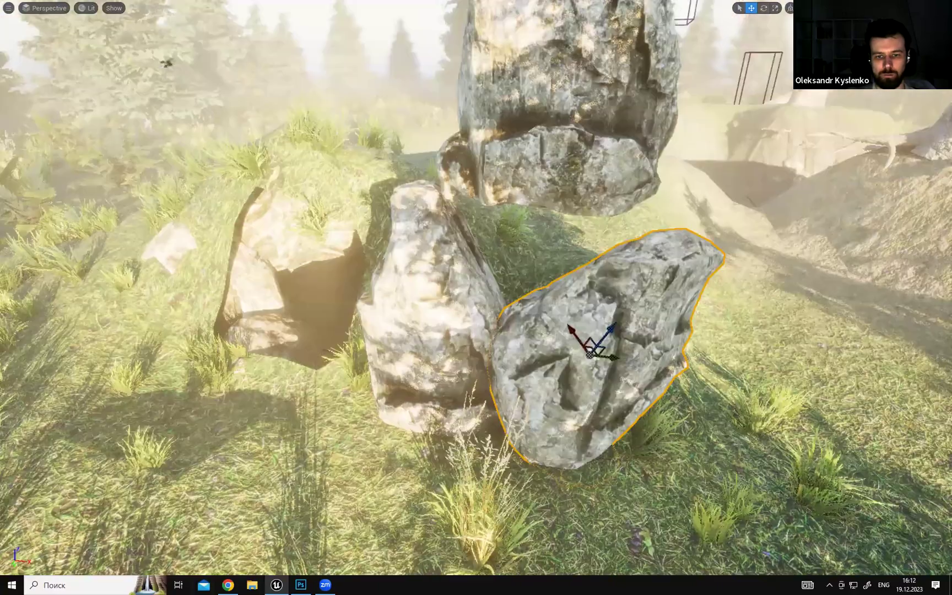
drag(606, 337, 643, 323)
key(Delete)
Leave the full-screen view and lower the raised rock copy next to the original rock, to a Z location of about 210.
click(568, 171)
right_drag(582, 210, 584, 170)
key(F11)
scroll(427, 116, down, 5)
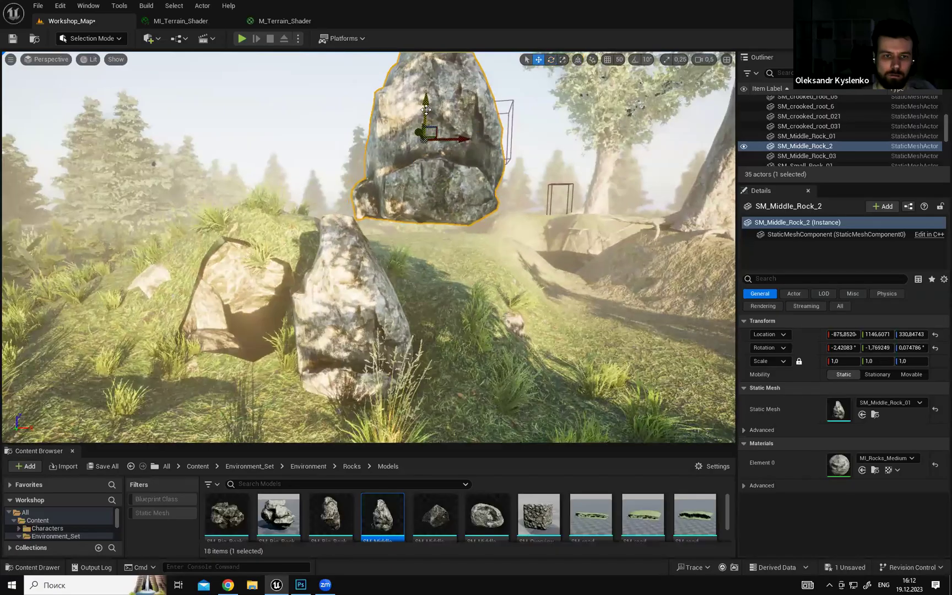
drag(427, 115, 426, 239)
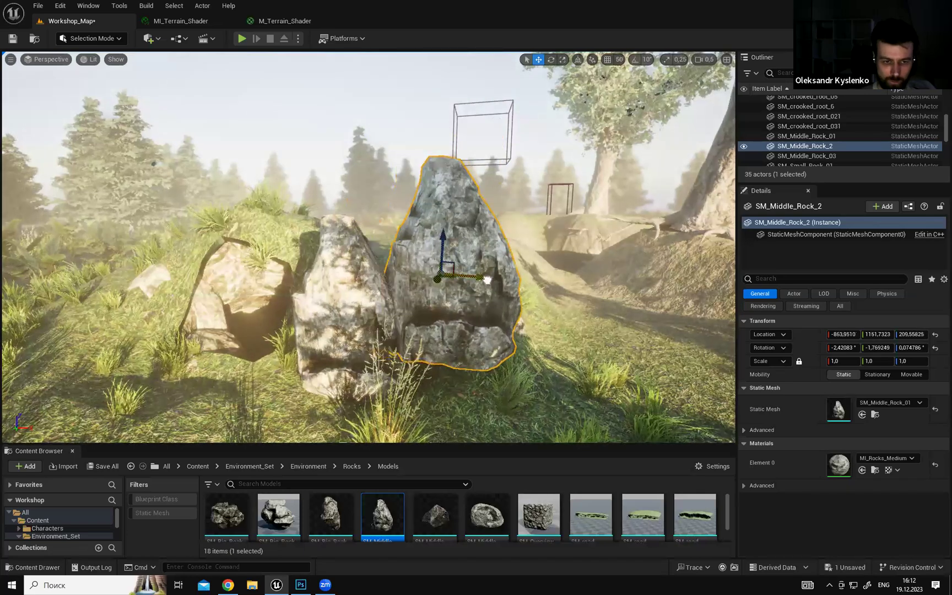
Rotate the rock copy onto its side, lay it across the top of the tunnel opening and roll its broad face outward.
right_drag(411, 212, 460, 214)
key(e)
drag(406, 216, 452, 190)
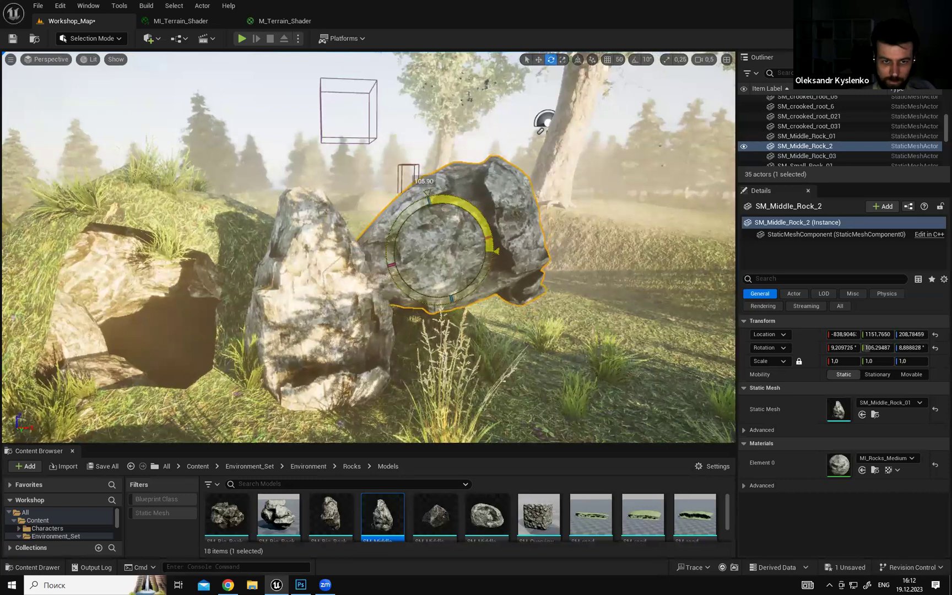
drag(439, 244, 207, 257)
right_drag(382, 200, 346, 227)
key(e)
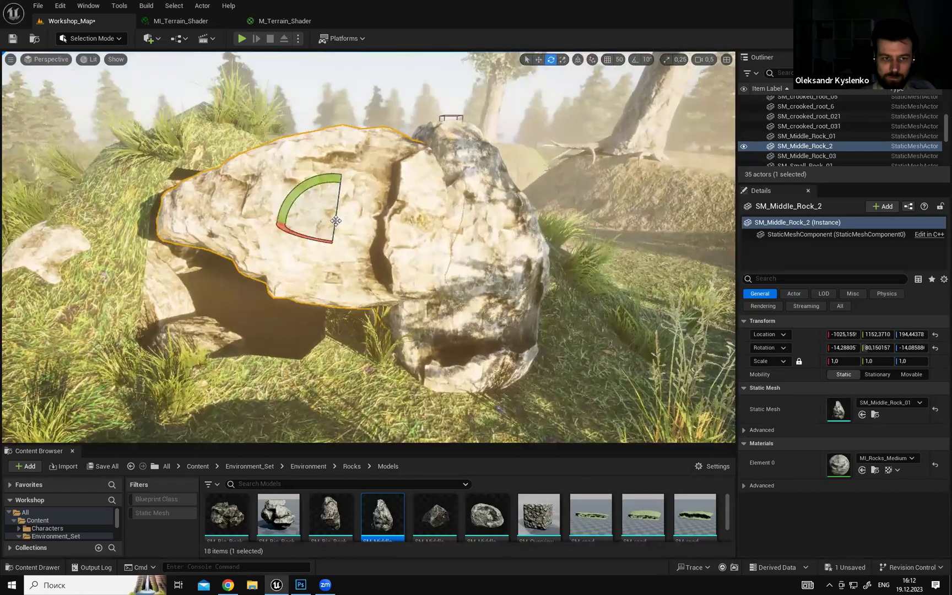
drag(343, 157, 335, 216)
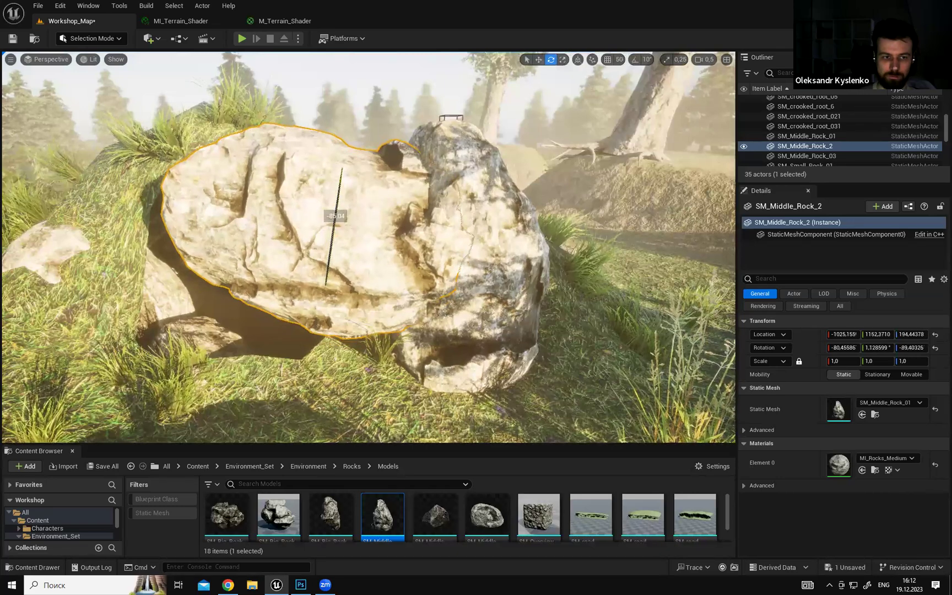
mouse_move(336, 183)
right_down()
mouse_move(332, 168)
mouse_move(336, 183)
mouse_move(325, 171)
right_up()
scroll(324, 161, up, 3)
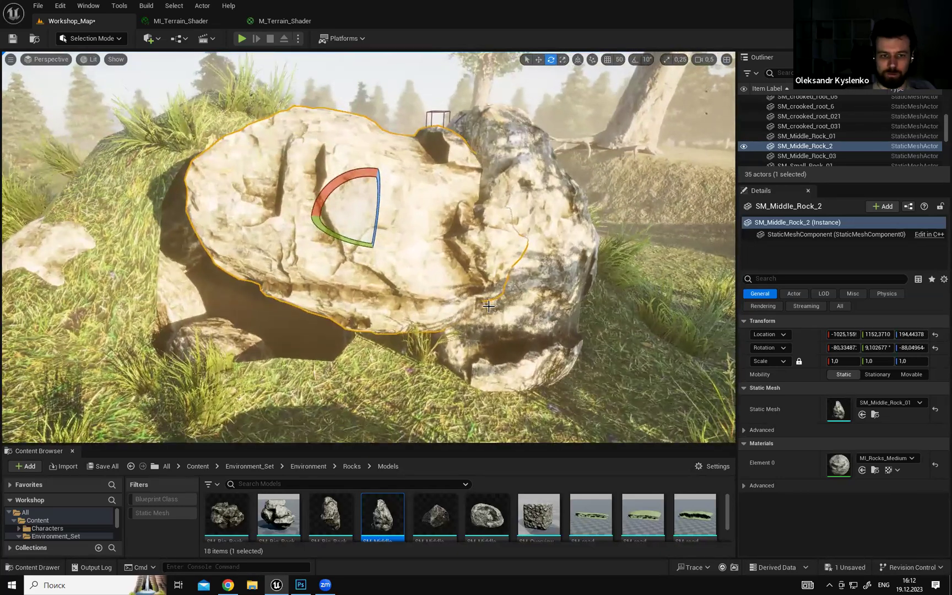
Try turning the rock copy upright and raising it in front of the tunnel opening, and delete it.
right_drag(512, 195, 344, 206)
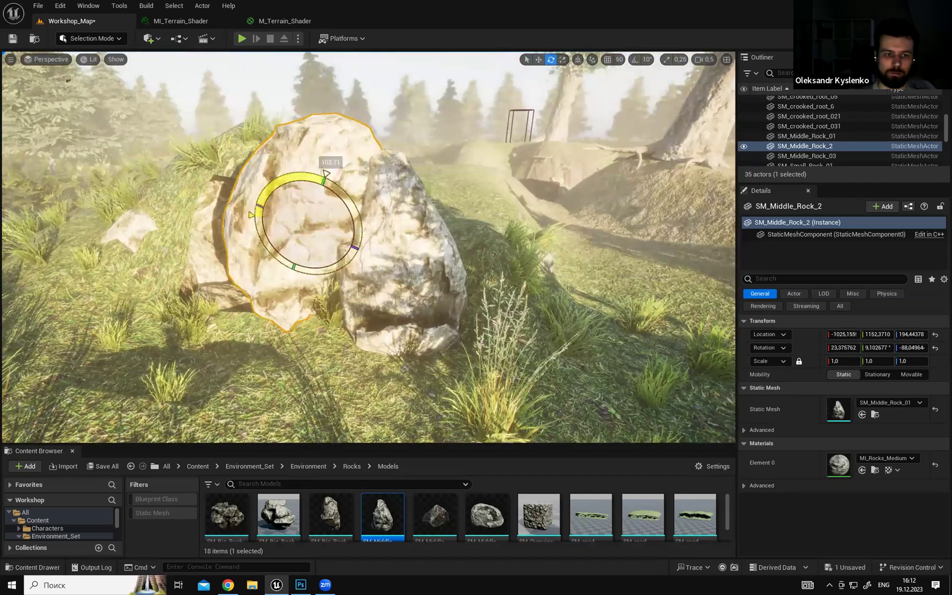
drag(323, 212, 324, 223)
right_drag(394, 215, 380, 248)
drag(388, 218, 355, 221)
drag(452, 223, 451, 223)
key(w)
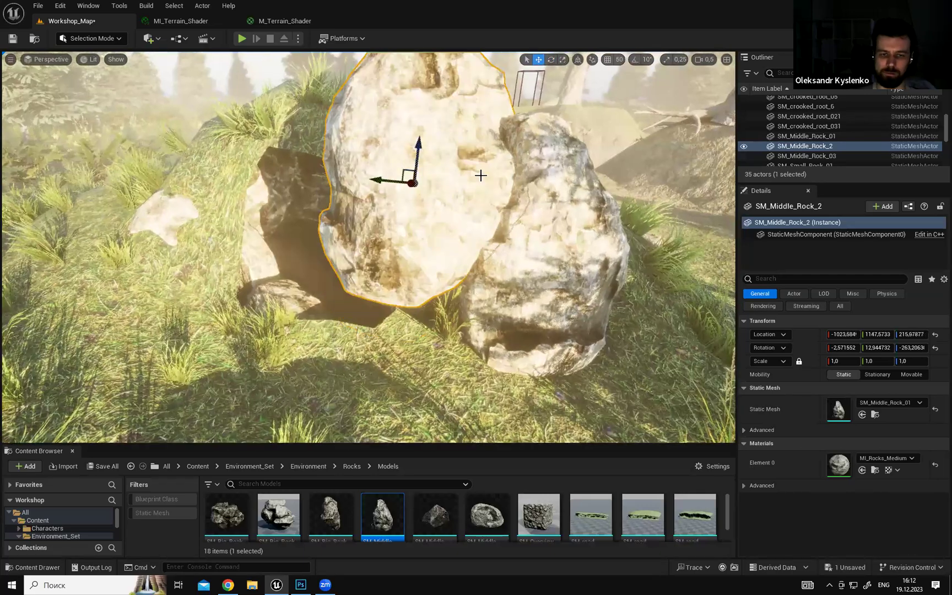
key(Delete)
Rotate the remaining middle rock to about -51° around X and move it closer to the tunnel opening.
click(480, 174)
right_drag(495, 181, 490, 215)
key(e)
drag(558, 180, 572, 207)
right_drag(573, 208, 521, 230)
key(w)
drag(605, 196, 549, 210)
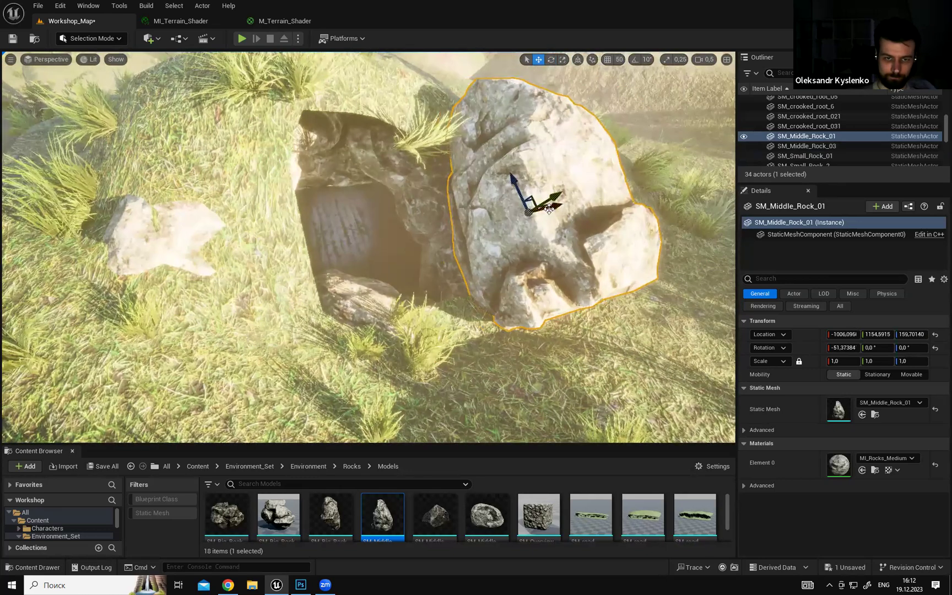
Scale the middle rock uniformly to 0,75 and move it down against the edge of the tunnel opening.
click(849, 362)
text(0,75)
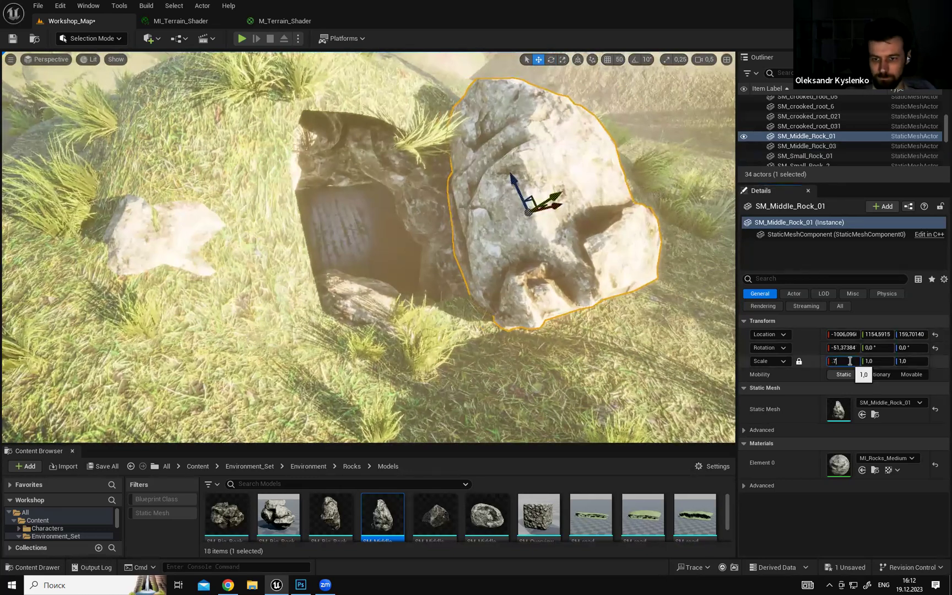
key(Return)
mouse_move(655, 256)
right_down()
mouse_move(639, 248)
mouse_move(656, 237)
right_up()
drag(543, 161, 502, 190)
right_drag(510, 198, 480, 219)
drag(480, 219, 466, 218)
right_drag(465, 219, 455, 448)
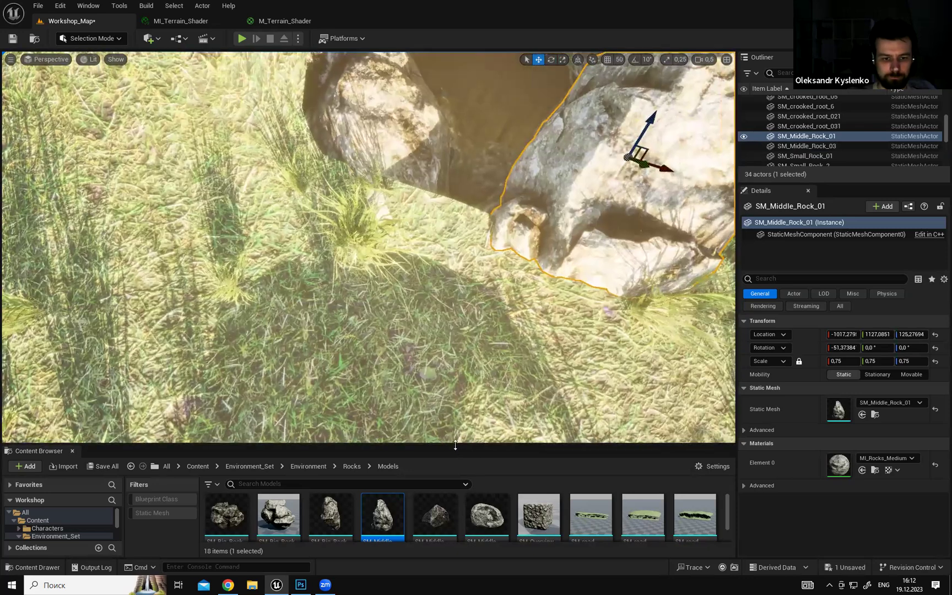
Add SM_Small_Rock_03 at the foot of the tunnel opening, scaled uniformly to 1,5 and turned about 101° around Z.
drag(451, 354, 451, 339)
drag(370, 491, 440, 189)
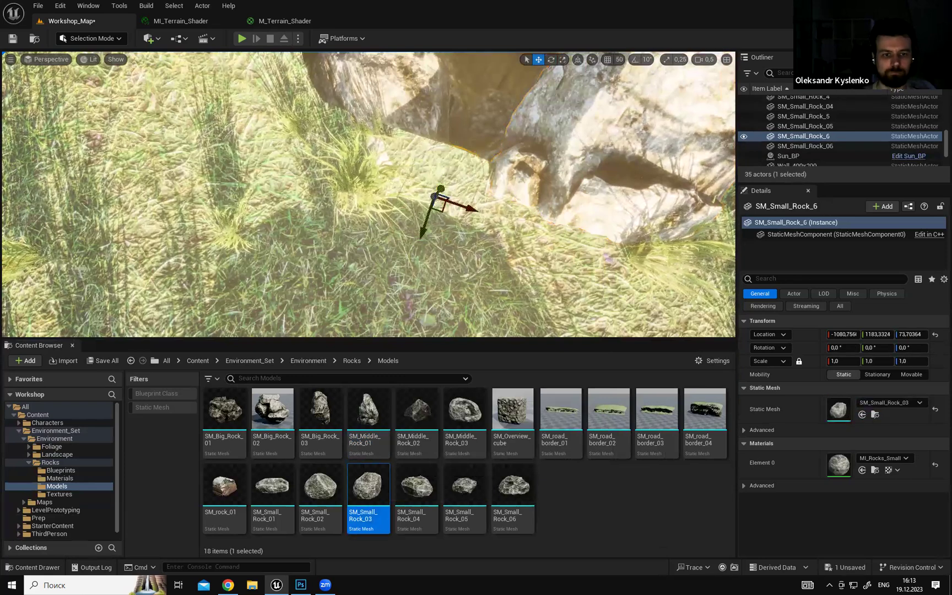
click(837, 360)
text(1,5)
key(Return)
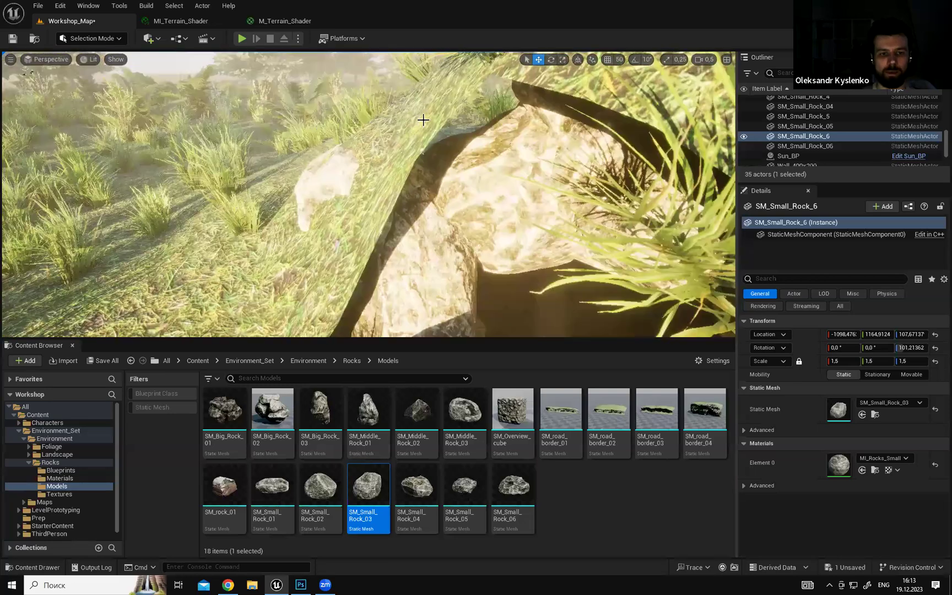
Add another SM_Small_Rock_03 at the upper left edge of the tunnel opening, raise it and rotate it to about 41° around X.
right_drag(522, 124, 394, 184)
drag(380, 476, 404, 114)
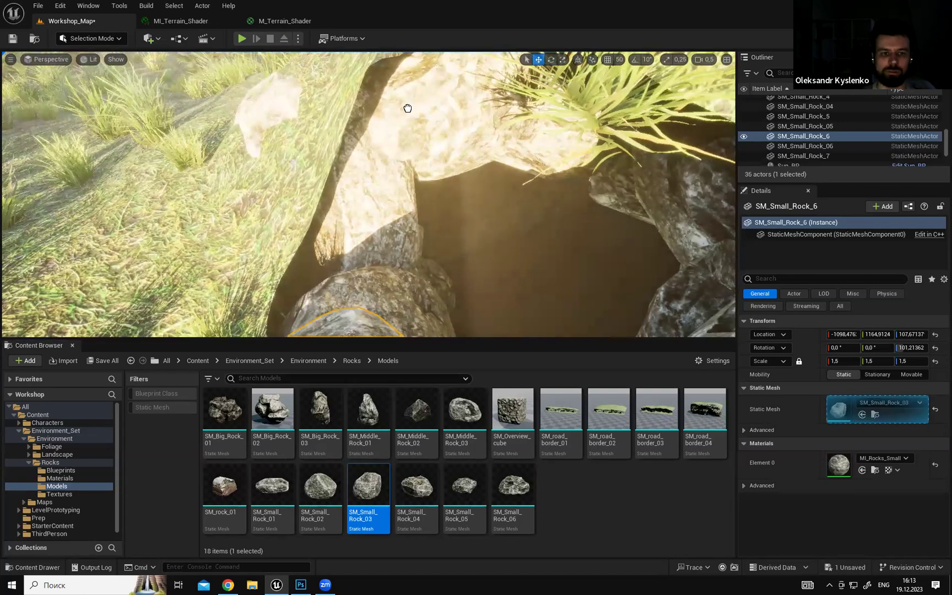
drag(381, 166, 380, 169)
right_drag(380, 169, 404, 157)
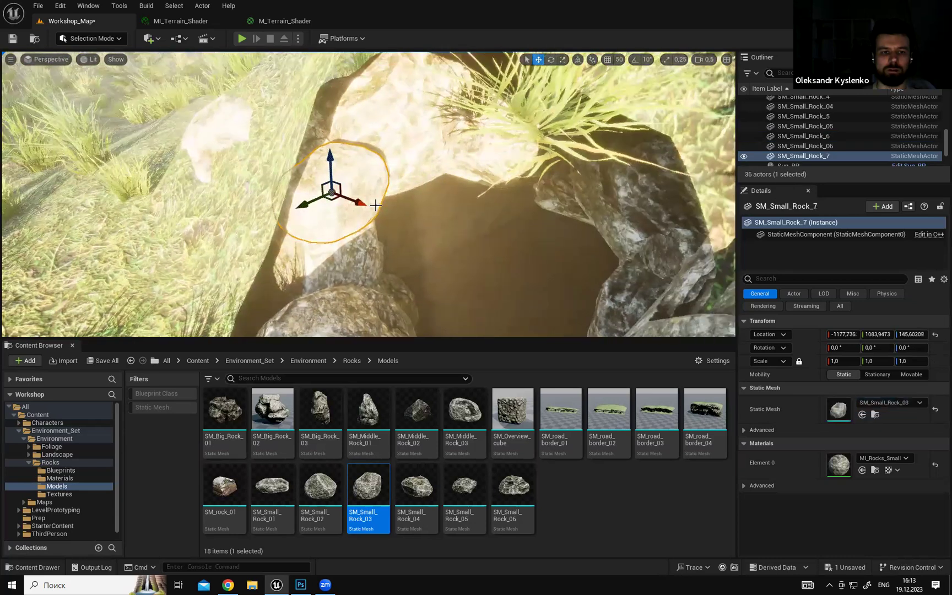
drag(369, 206, 400, 209)
right_drag(369, 167, 377, 164)
key(e)
drag(410, 91, 410, 94)
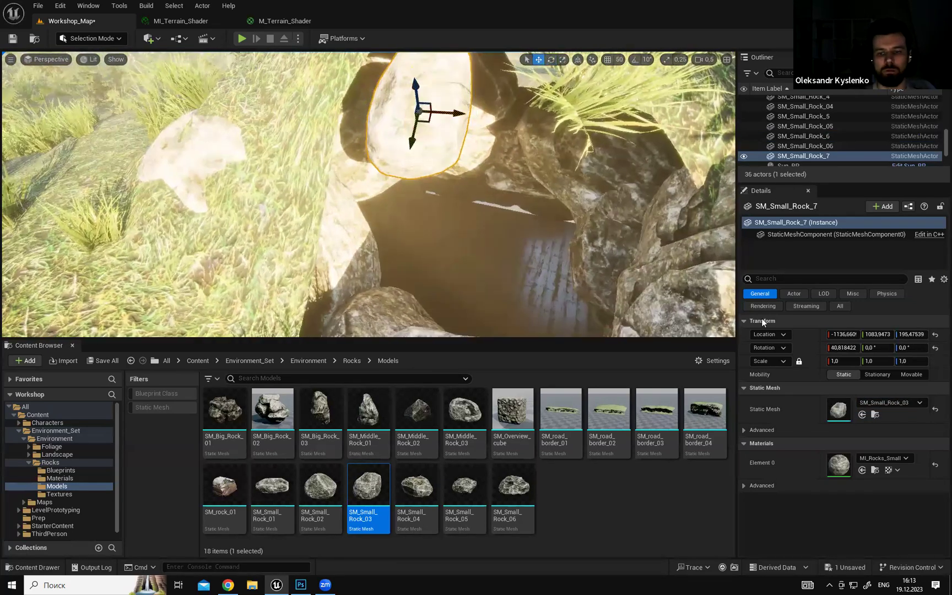
Scale the new upper rock uniformly to 1,5 and shift it outward along X to the left edge of the opening.
click(841, 361)
text(1,5)
key(Return)
right_drag(505, 200, 485, 175)
drag(531, 224, 453, 231)
Duplicate the upper left rock over the top of the opening and rotate the copy to show a different face.
alt+drag(448, 234, 482, 172)
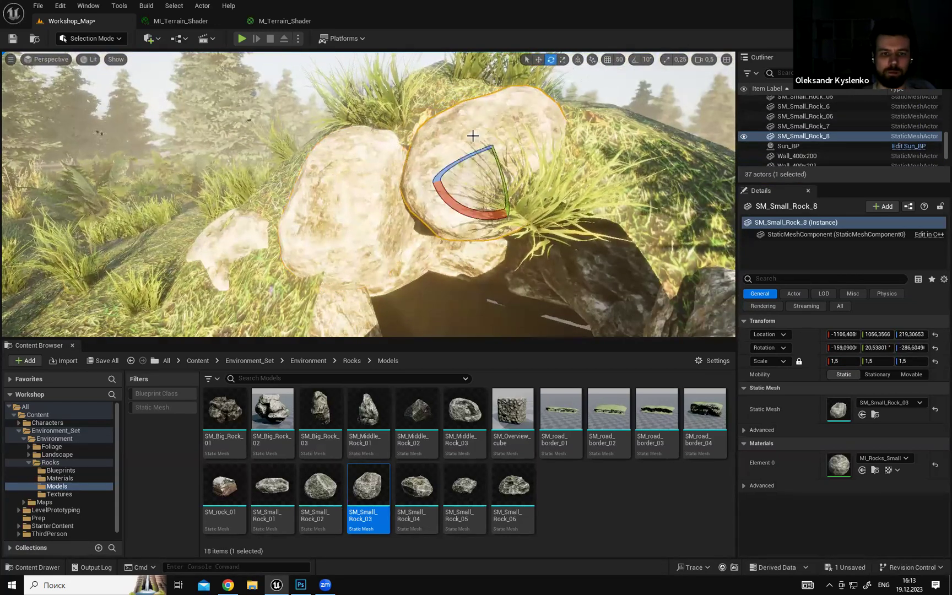
alt+drag(435, 168, 450, 151)
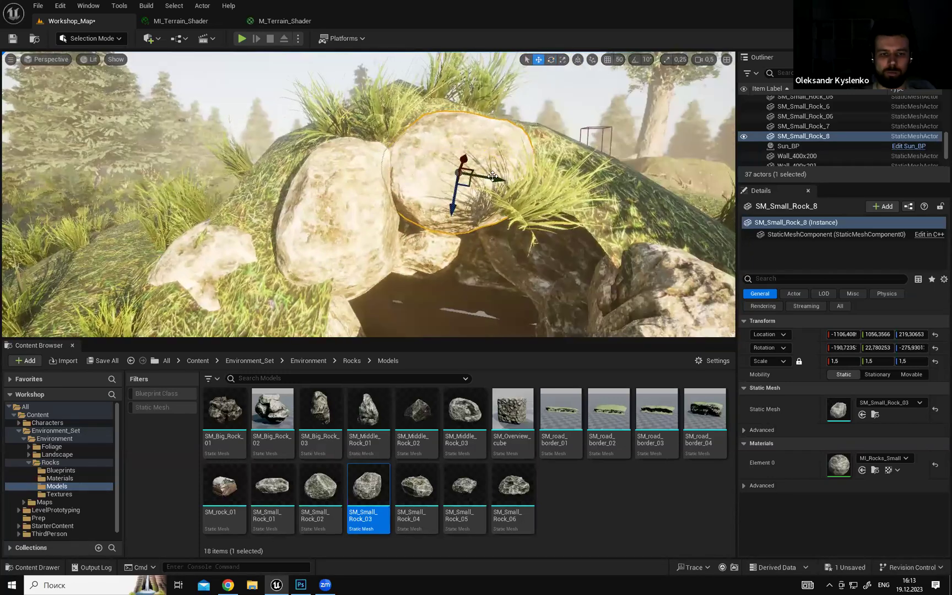
Duplicate the top rock toward the right side of the opening, rotate the copy to about -231° around X and undo its stray move.
alt+drag(496, 185, 576, 187)
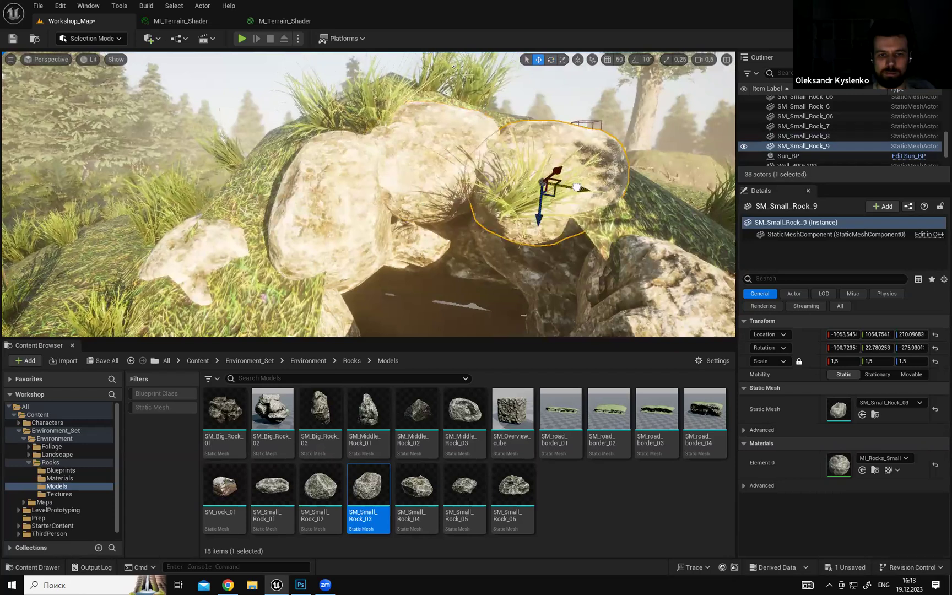
right_drag(562, 192, 580, 195)
key(e)
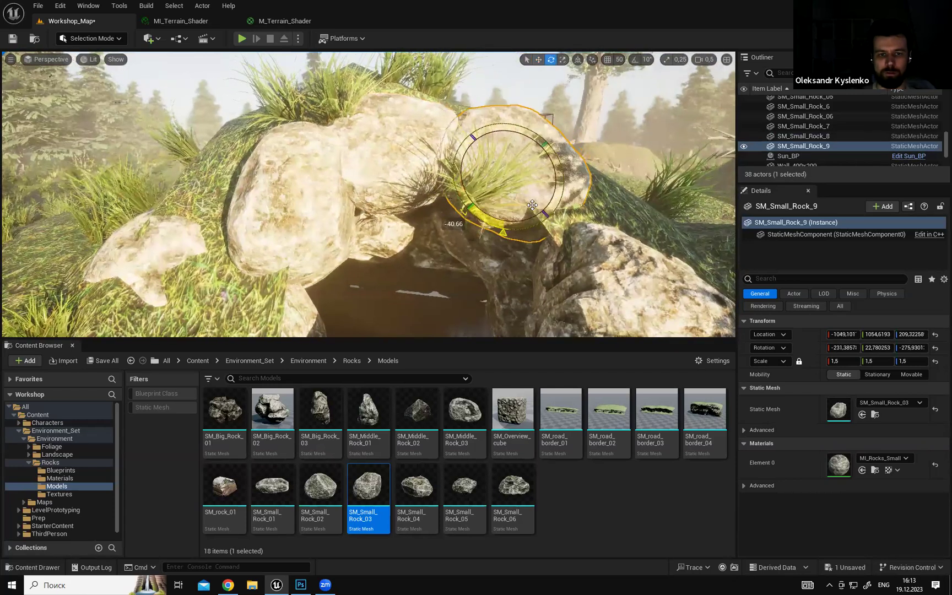
key(ctrl+z)
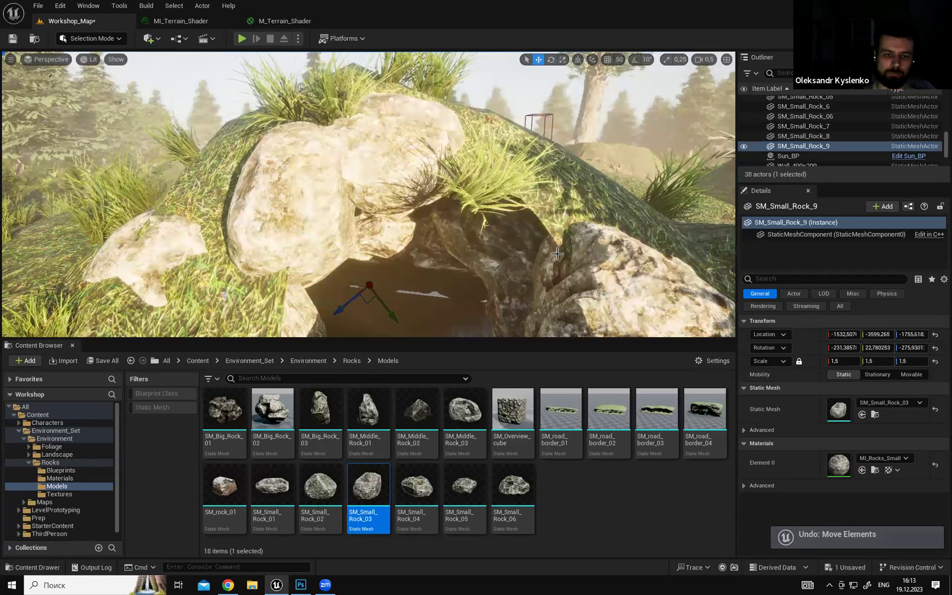
key(ctrl+z)
Nudge the rocks over the top of the tunnel opening so they form a tighter arch.
right_drag(556, 246, 600, 247)
drag(409, 151, 419, 143)
mouse_move(419, 143)
right_down()
mouse_move(405, 137)
mouse_move(424, 142)
right_up()
drag(402, 142, 410, 175)
right_drag(410, 175, 380, 159)
click(366, 162)
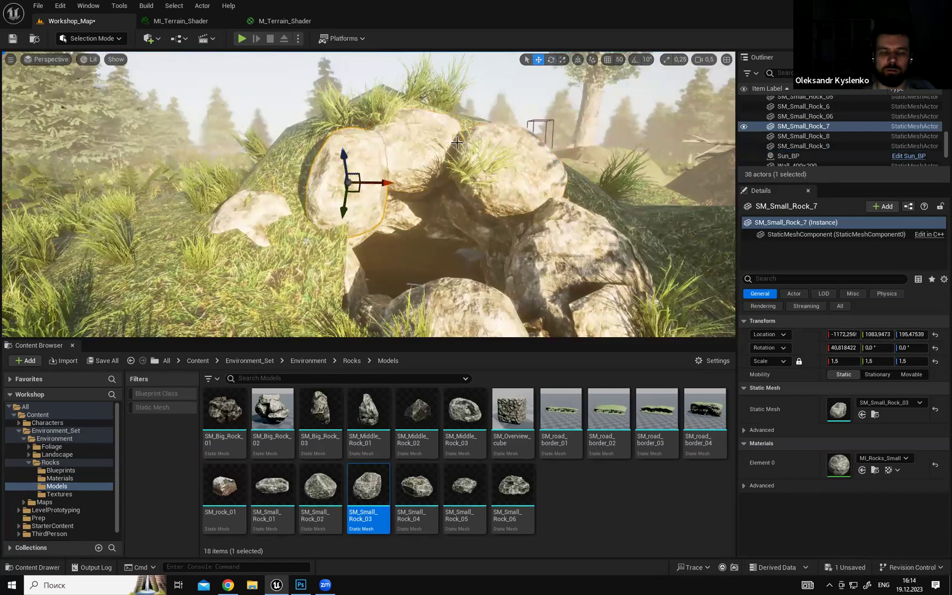
click(415, 148)
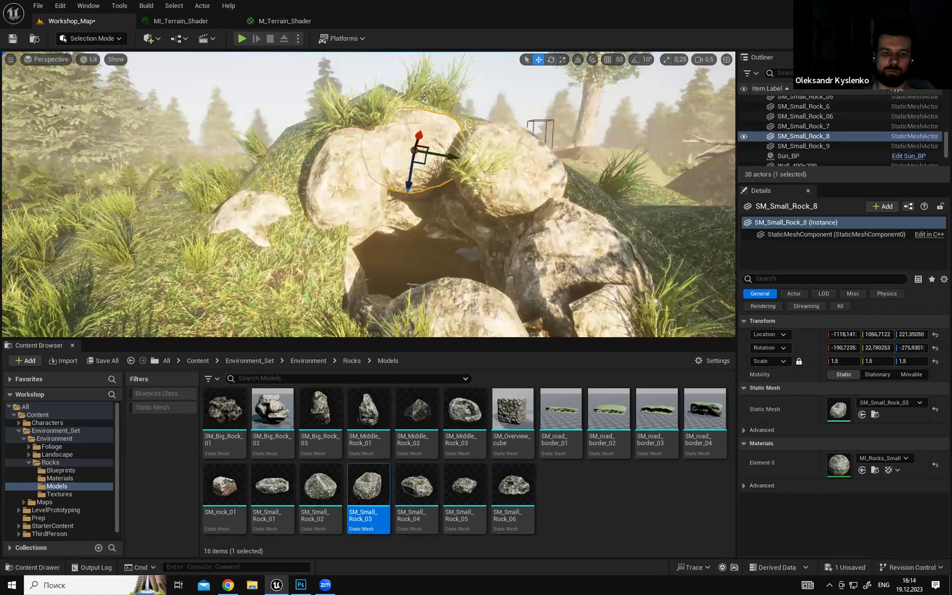
Replace the upper right rock's mesh with SM_Small_Rock_02 and move it closer into the arch.
click(507, 153)
right_drag(508, 153, 514, 119)
scroll(500, 169, up, 5)
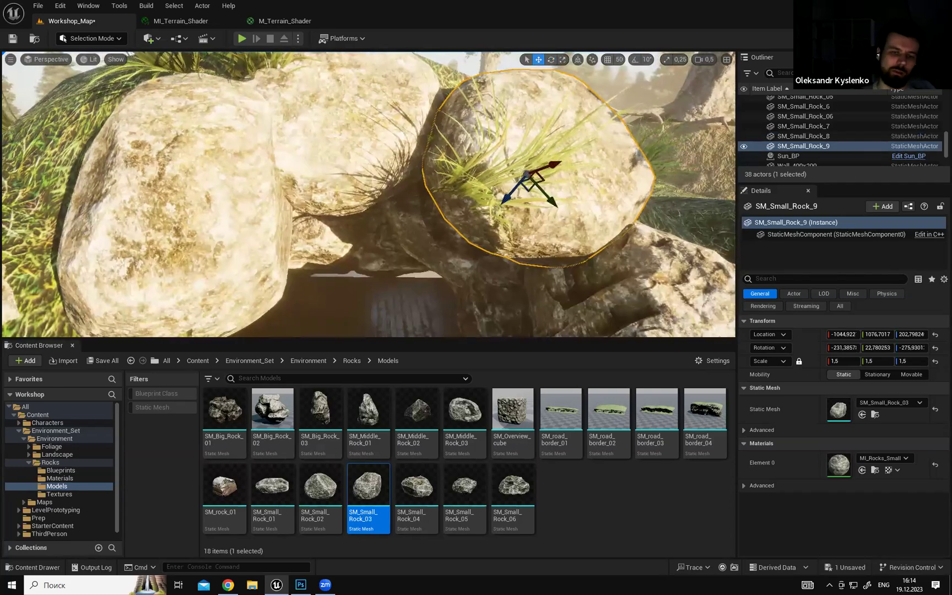
mouse_move(519, 317)
right_down()
mouse_move(514, 281)
mouse_move(557, 294)
mouse_move(509, 309)
mouse_move(519, 318)
right_up()
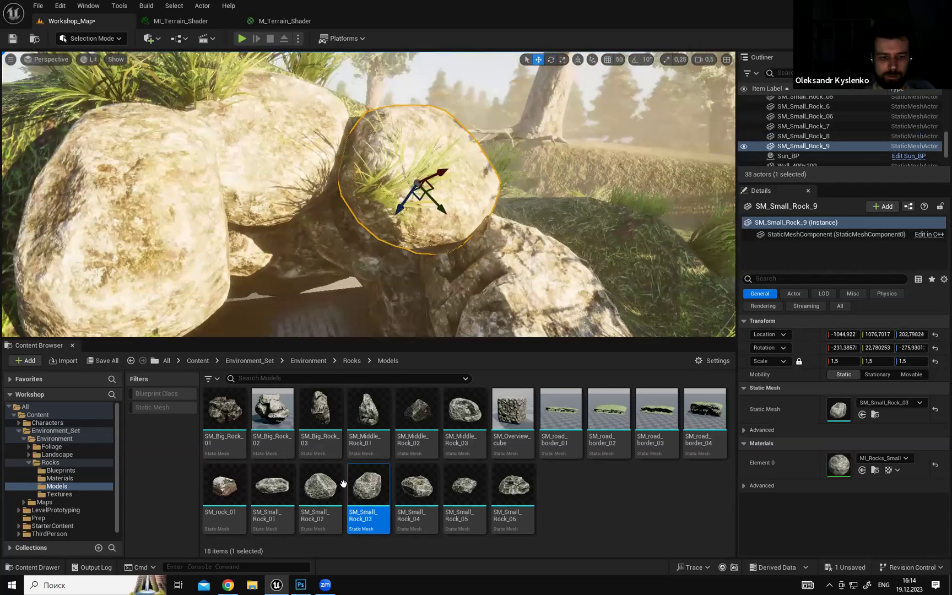
drag(320, 485, 840, 410)
right_drag(541, 315, 490, 301)
drag(501, 229, 473, 191)
Add SM_Small_Rock_04 at the lower left edge of the opening, scaled to 1,5 and tilted to about -58° around Y.
right_drag(473, 191, 438, 245)
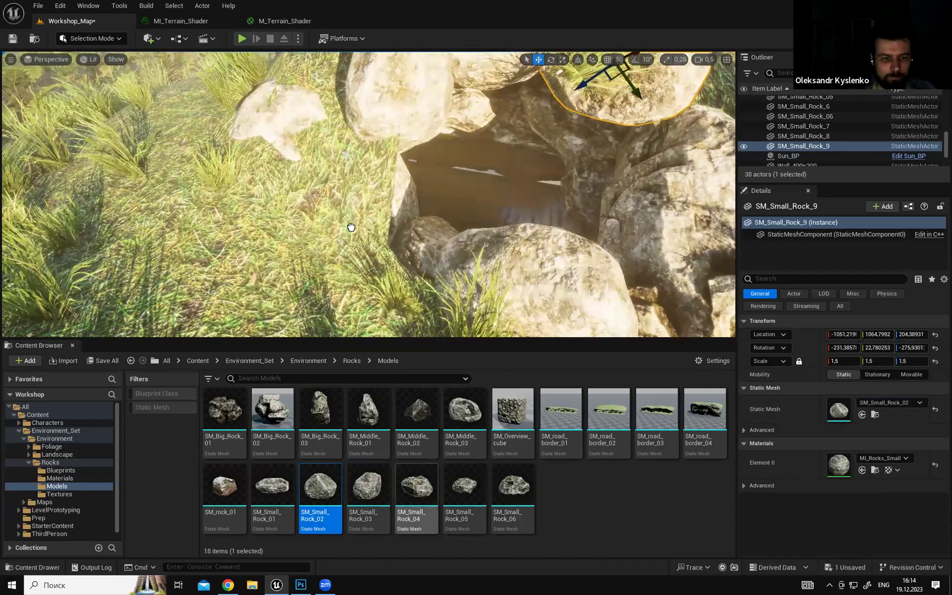
drag(428, 497, 351, 220)
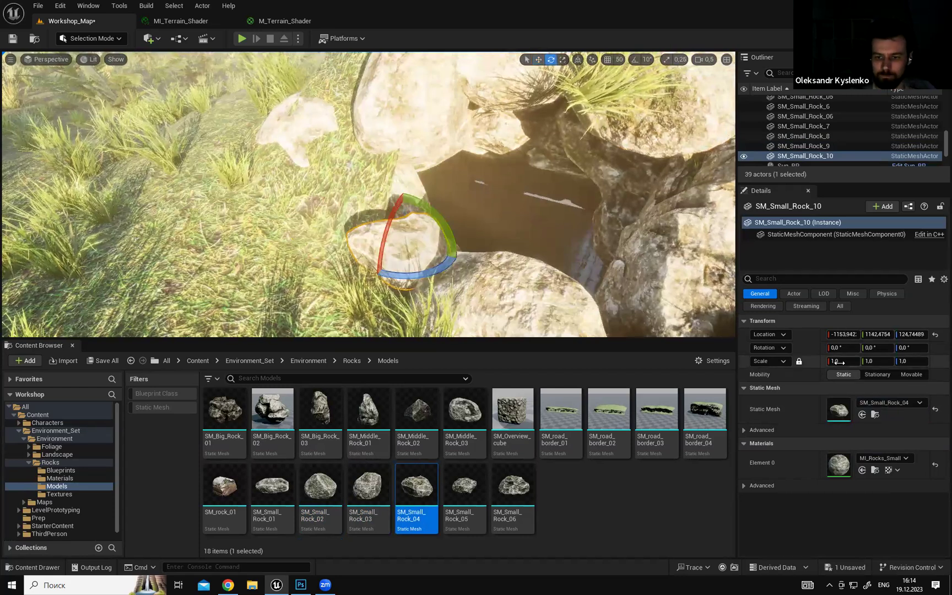
right_drag(490, 229, 477, 229)
drag(445, 211, 481, 253)
right_drag(375, 211, 381, 199)
drag(380, 226, 383, 238)
mouse_move(382, 238)
right_down()
mouse_move(353, 215)
mouse_move(377, 250)
right_up()
key(w)
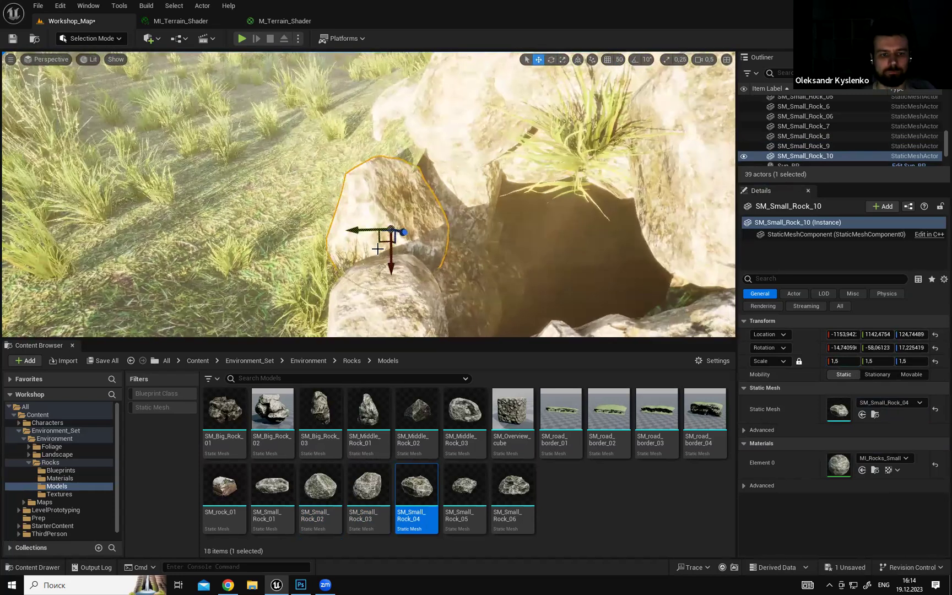
Move the lower left rock against the opening's edge and stretch its X scale to about 1,91.
drag(404, 232, 428, 212)
key(w)
right_drag(466, 216, 492, 218)
key(g)
key(s)
scroll(487, 219, up, 3)
mouse_move(317, 96)
right_down()
mouse_move(304, 95)
mouse_move(291, 61)
mouse_move(321, 84)
right_up()
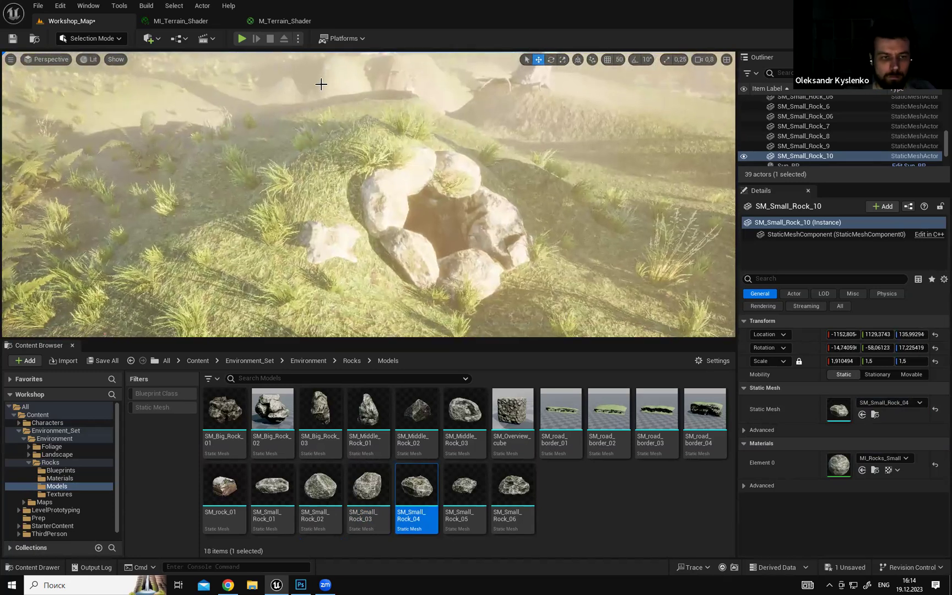
Play the level full screen and run the character around the tunnel opening to examine the rock frame from outside.
key(alt+p)
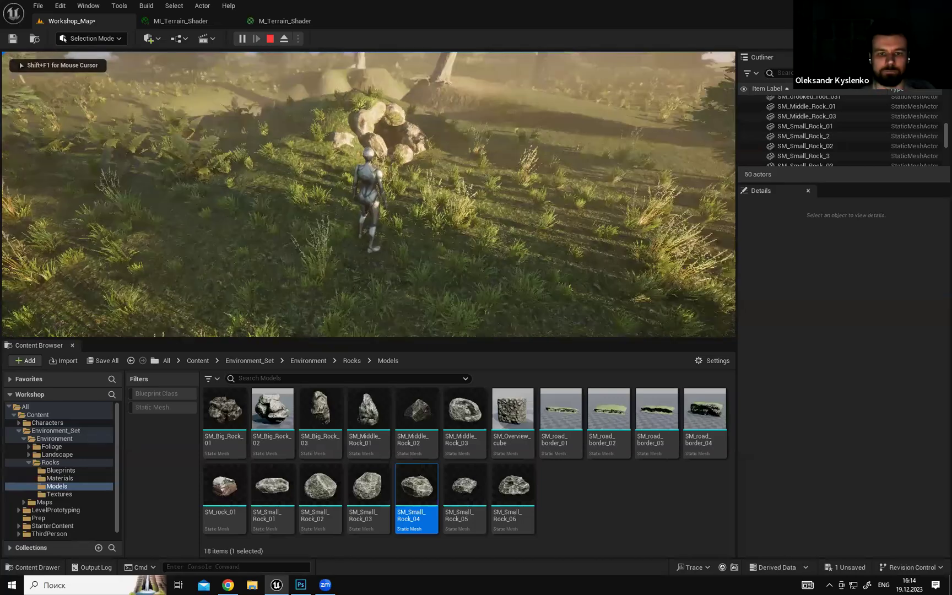
key(F11)
key(w)
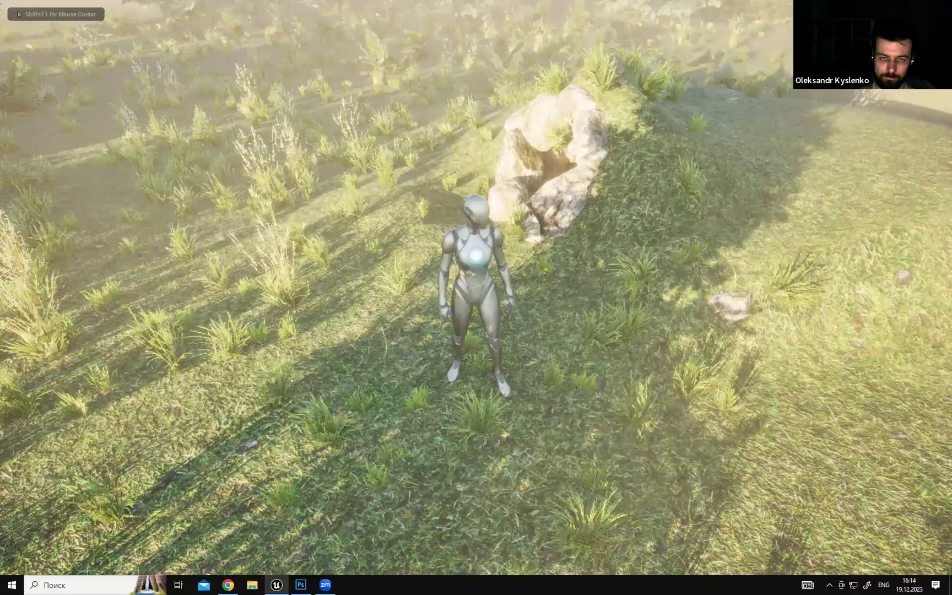
key(a)
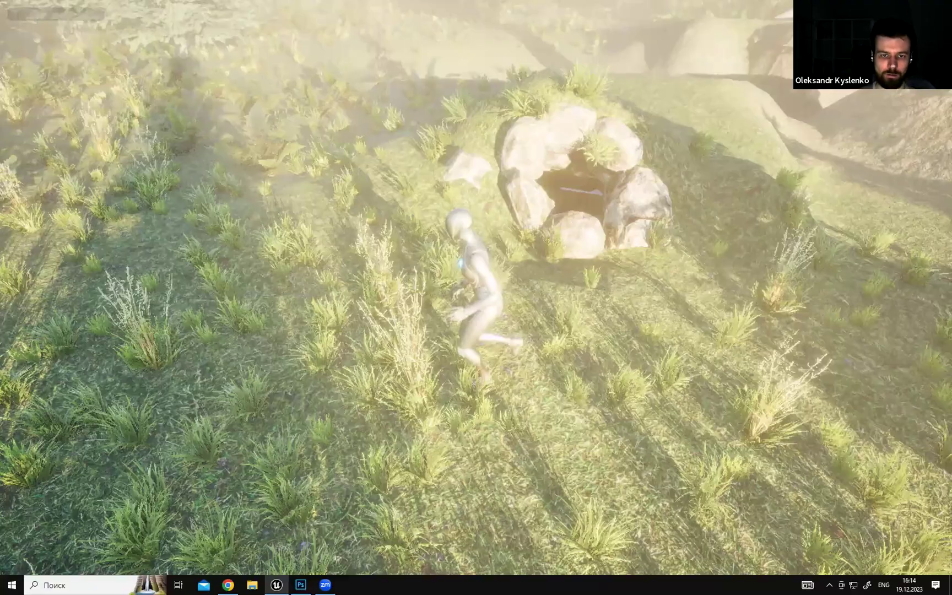
key(d)
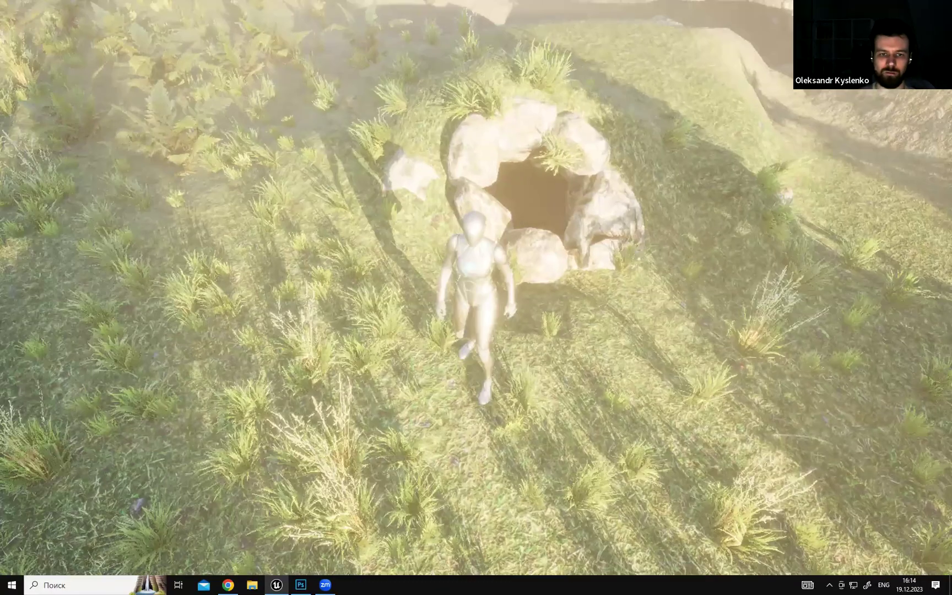
key(w)
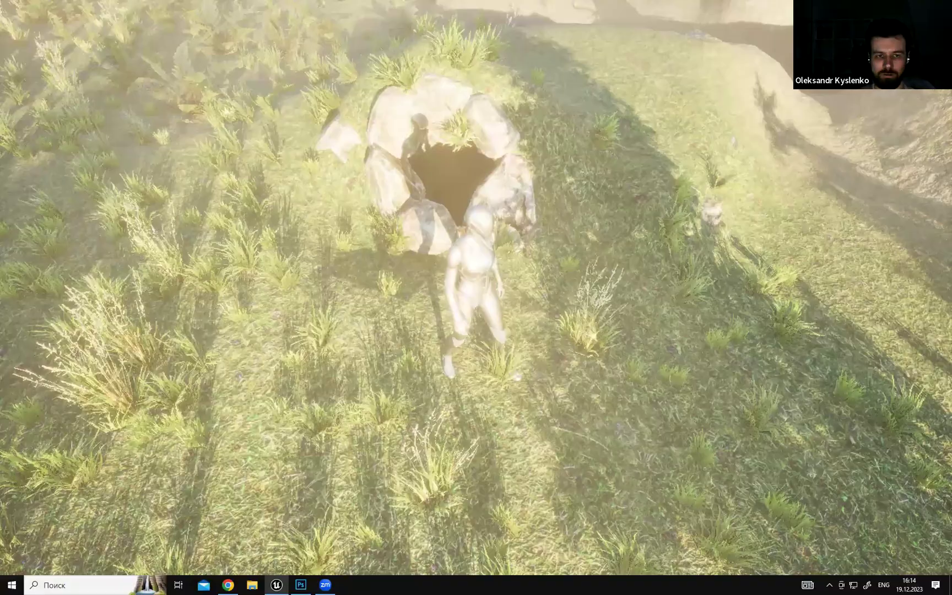
key(Escape)
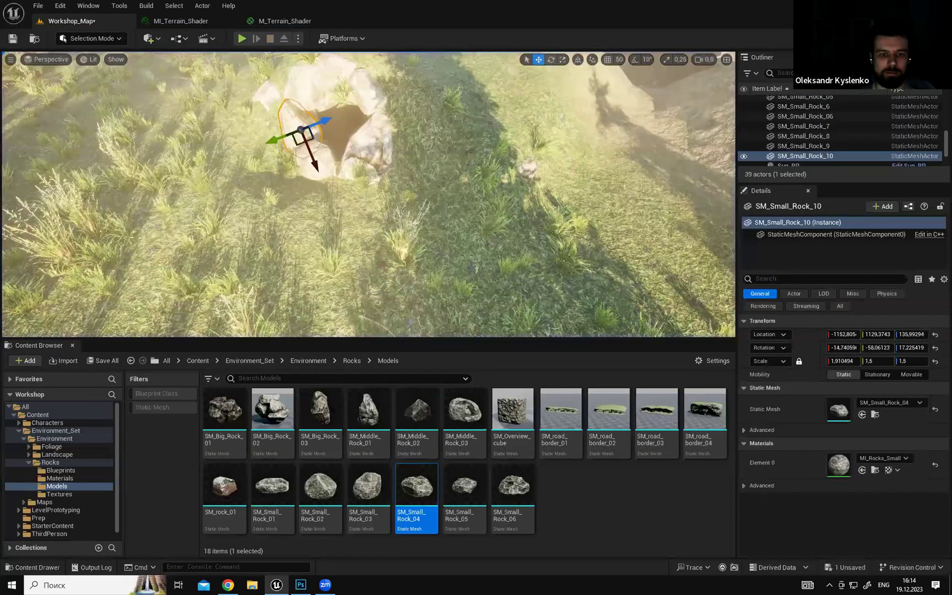
Add SM_Small_Rock_03 on the grass to the right of the tunnel opening and adjust its position.
key(w)
right_drag(369, 194, 337, 201)
drag(368, 485, 488, 227)
right_drag(468, 218, 498, 210)
drag(454, 214, 489, 204)
right_drag(489, 203, 499, 201)
Add SM_Small_Rock_01 on the ground beside the new loose rock and adjust its position.
drag(263, 517, 464, 219)
right_drag(465, 218, 518, 213)
drag(370, 255, 383, 237)
right_drag(383, 237, 370, 243)
Move the SM_Middle_Rock_03 standing left of the tunnel opening slightly out of the mound.
right_drag(295, 193, 270, 190)
click(296, 194)
right_drag(510, 236, 439, 140)
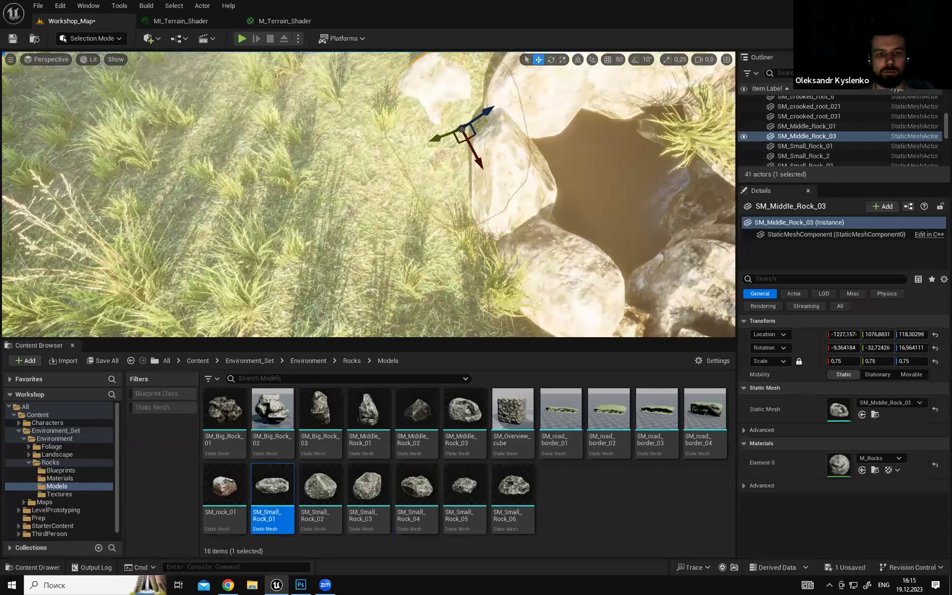
drag(436, 138, 426, 142)
Examine the framed tunnel opening full screen without editor overlays and check the saved camera view of the ravine.
key(g)
right_drag(521, 209, 553, 192)
key(F11)
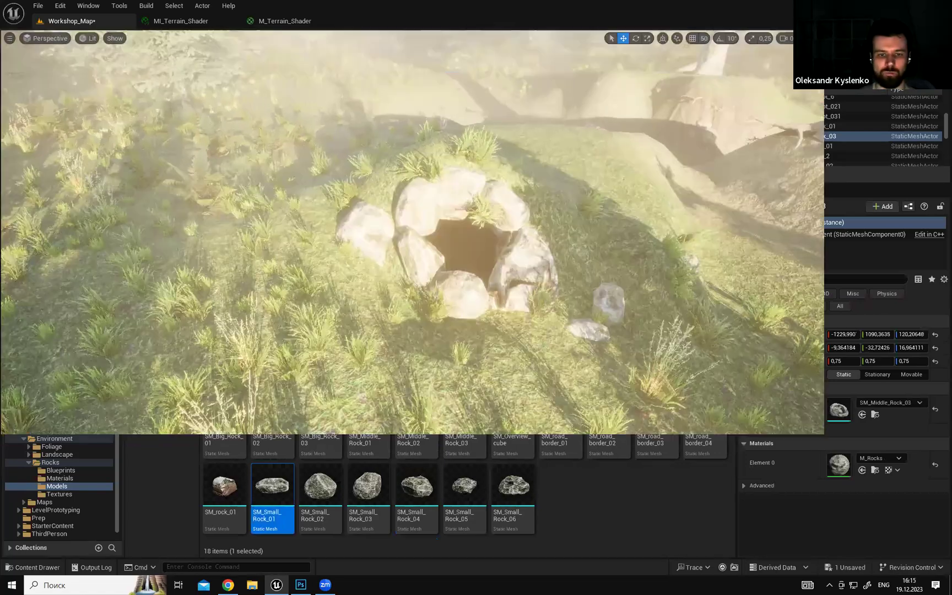
right_drag(476, 297, 429, 298)
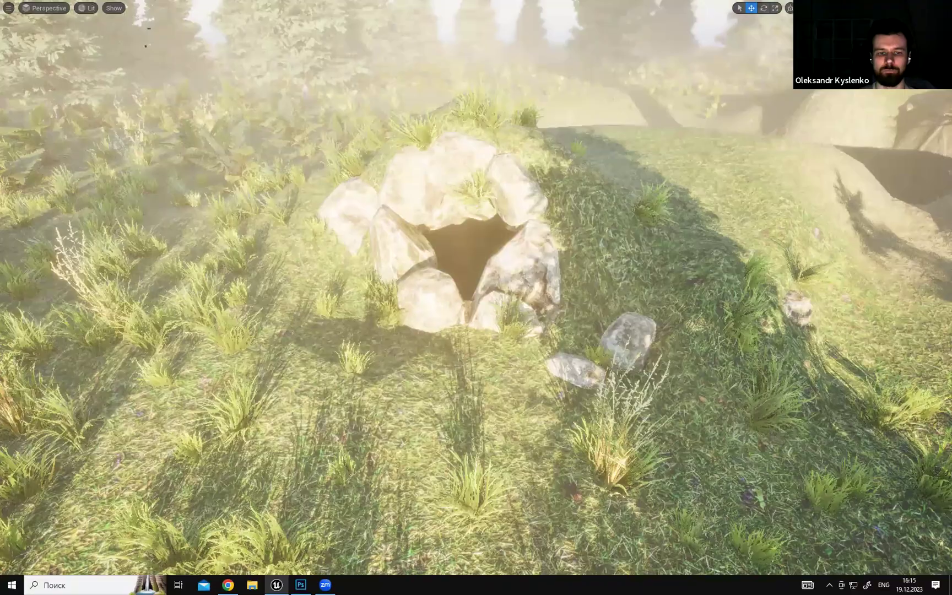
key(1)
key(2)
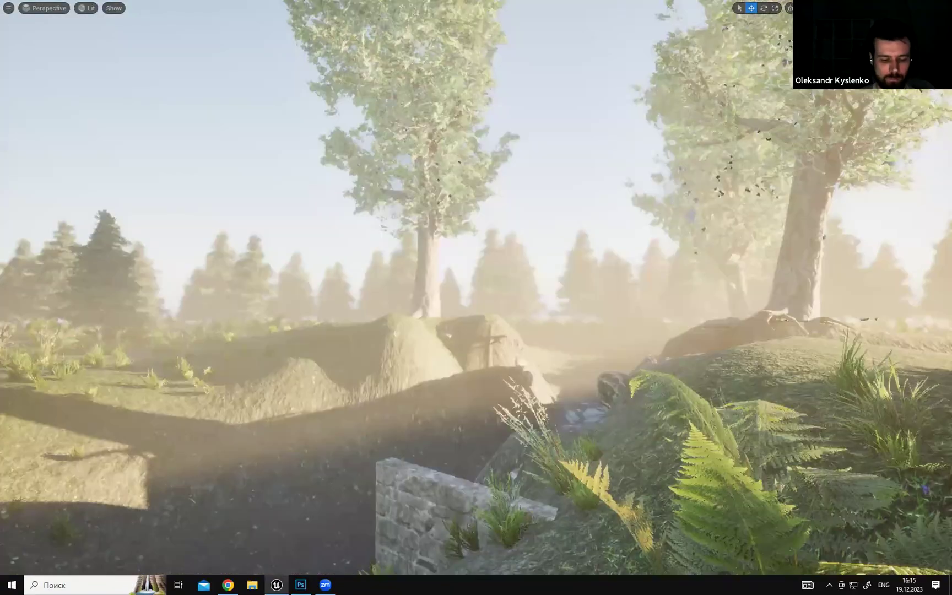
key(F11)
Play the level full screen and walk the character through the tunnel opening to inspect the walled inner room.
click(244, 37)
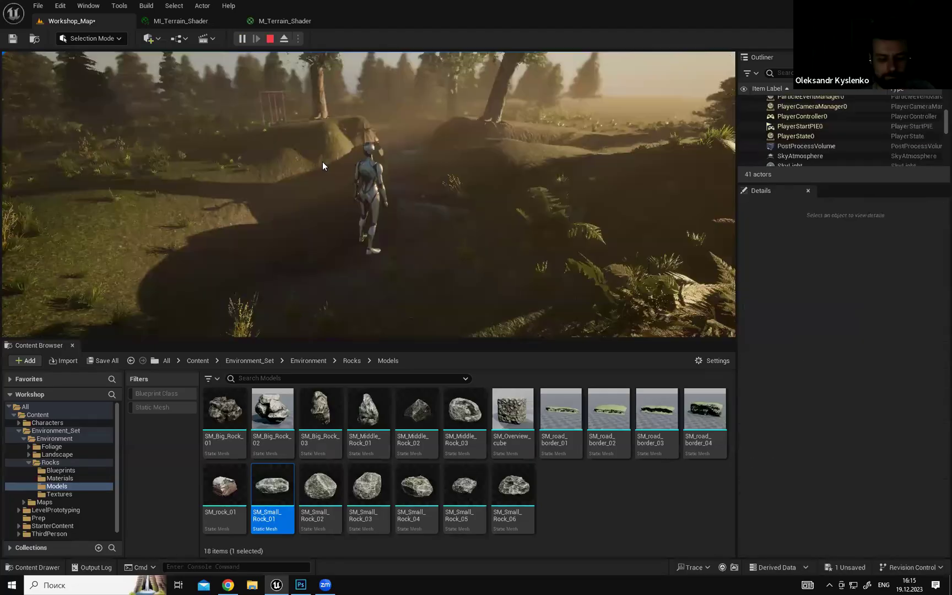
key(F11)
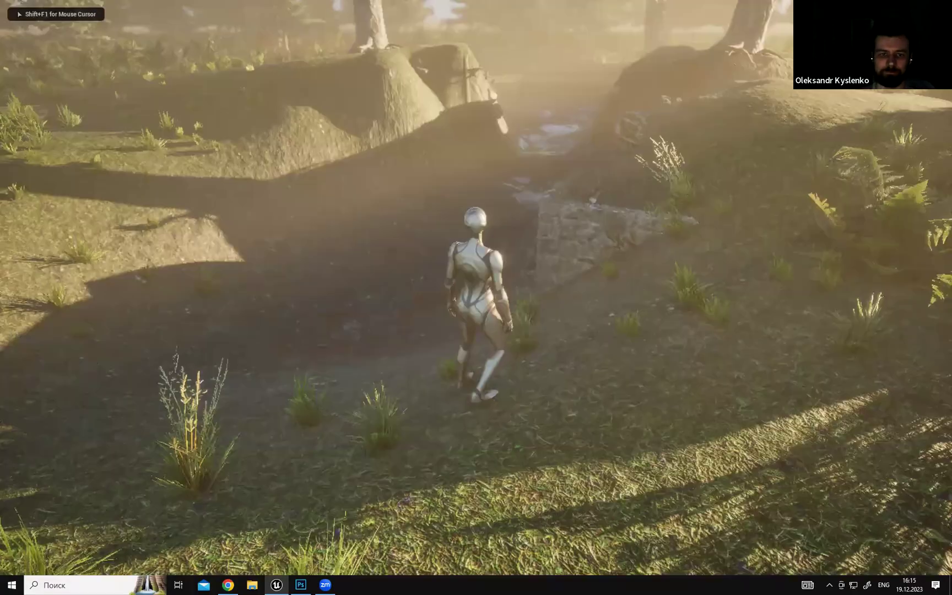
key(w)
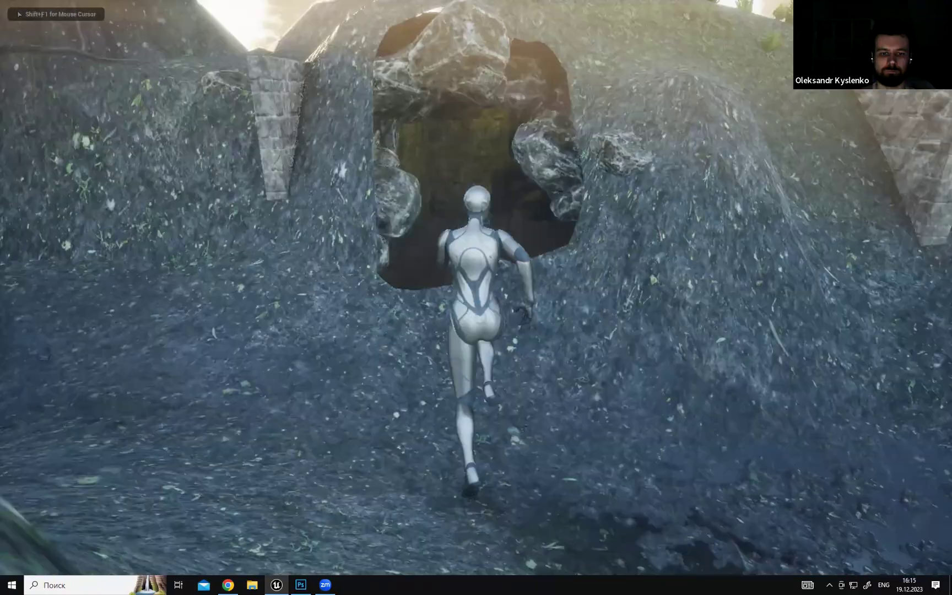
key(w)
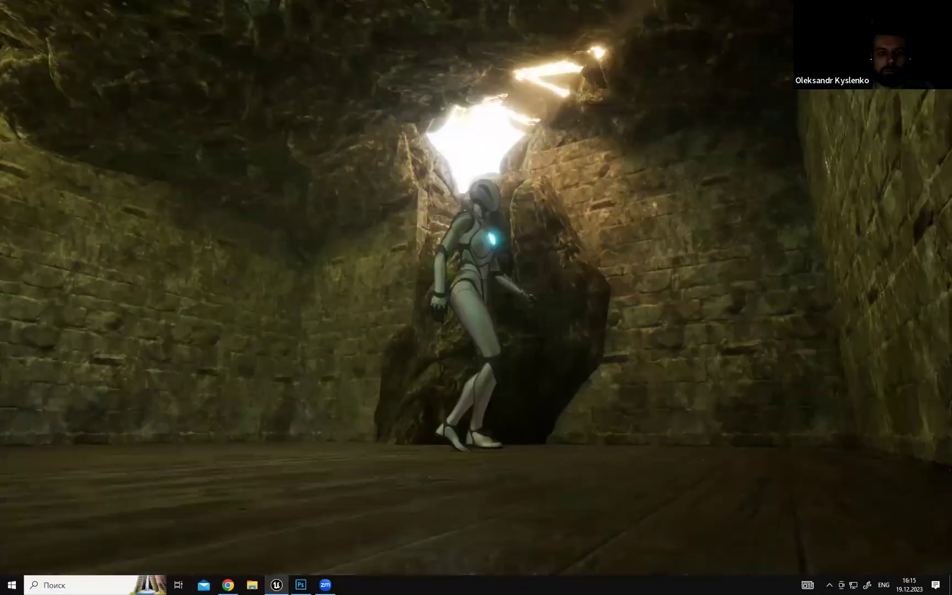
key(w)
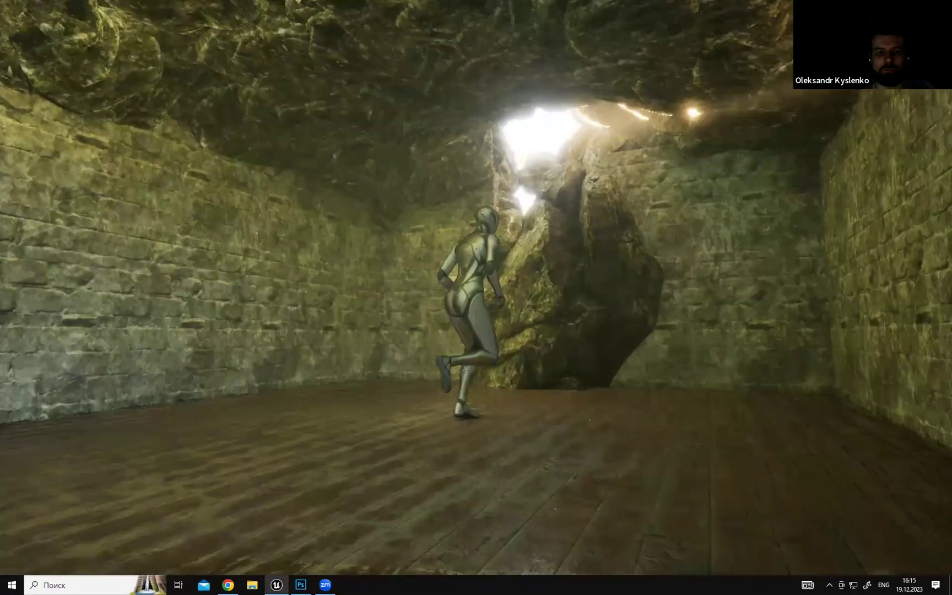
key(w)
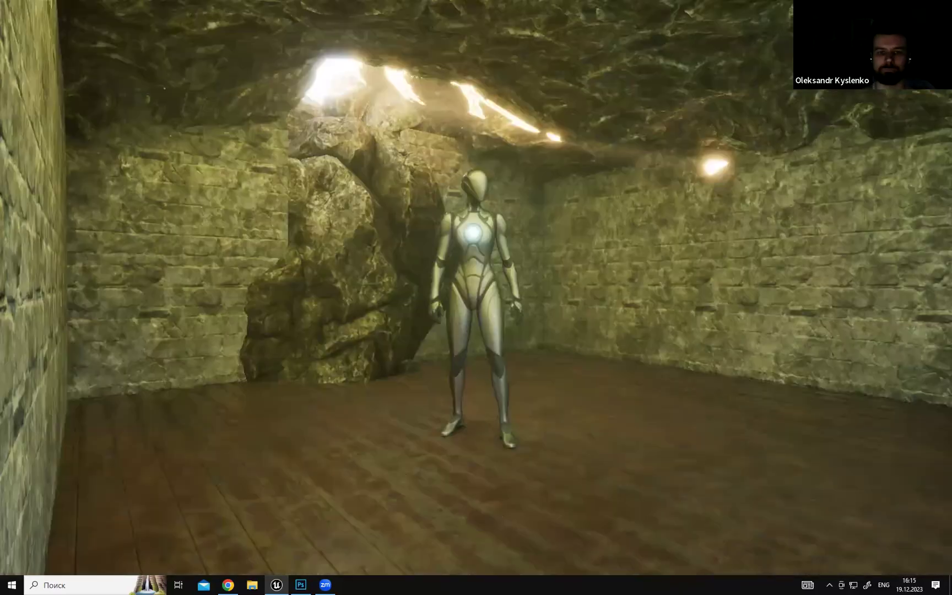
key(w)
key(w)
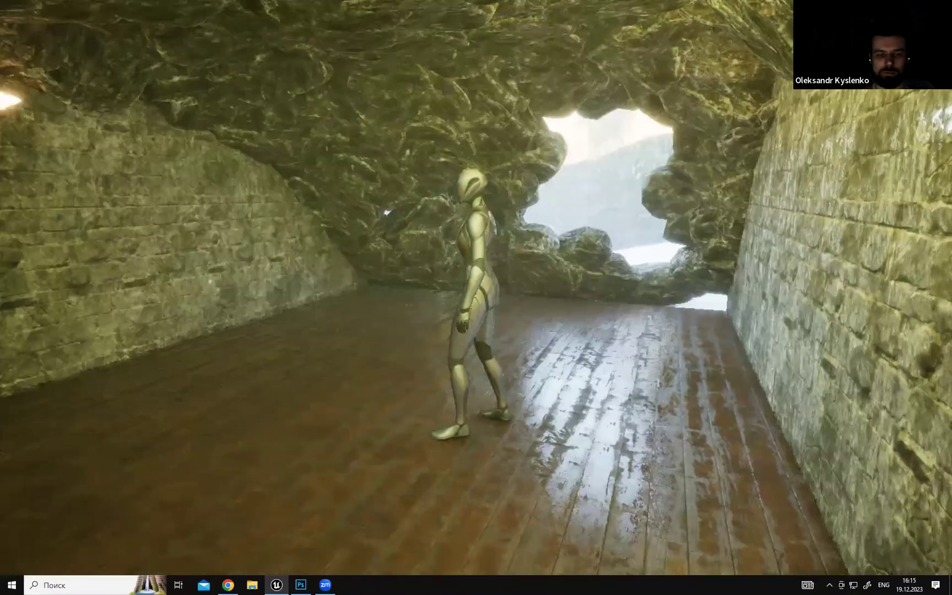
key(Escape)
Add SM_Middle_Rock_03 left of the tunnel opening and scale it to about 0.78 on Y and Z.
right_drag(722, 191, 613, 255)
key(w)
key(w)
key(F11)
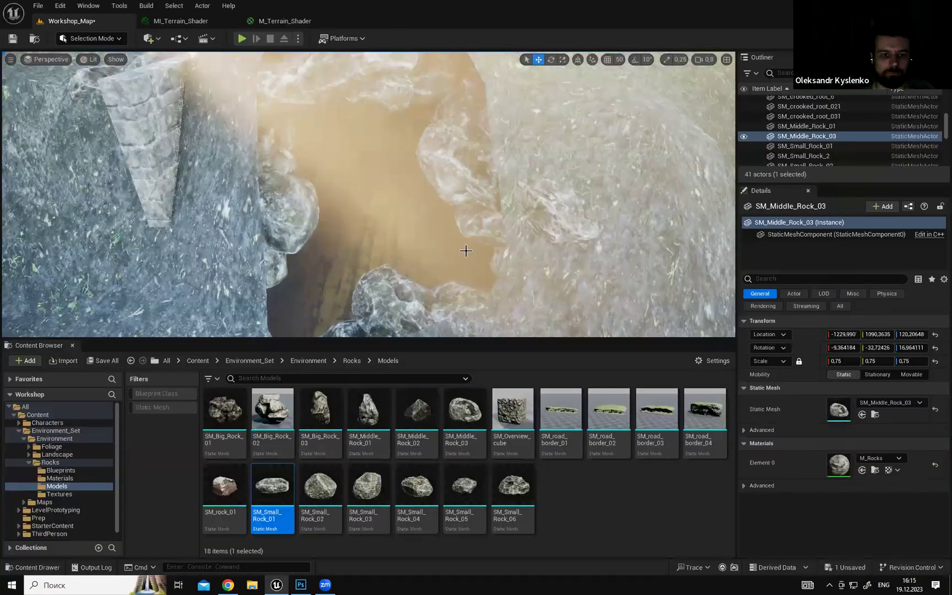
key(s)
right_drag(368, 194, 344, 181)
right_drag(454, 253, 455, 297)
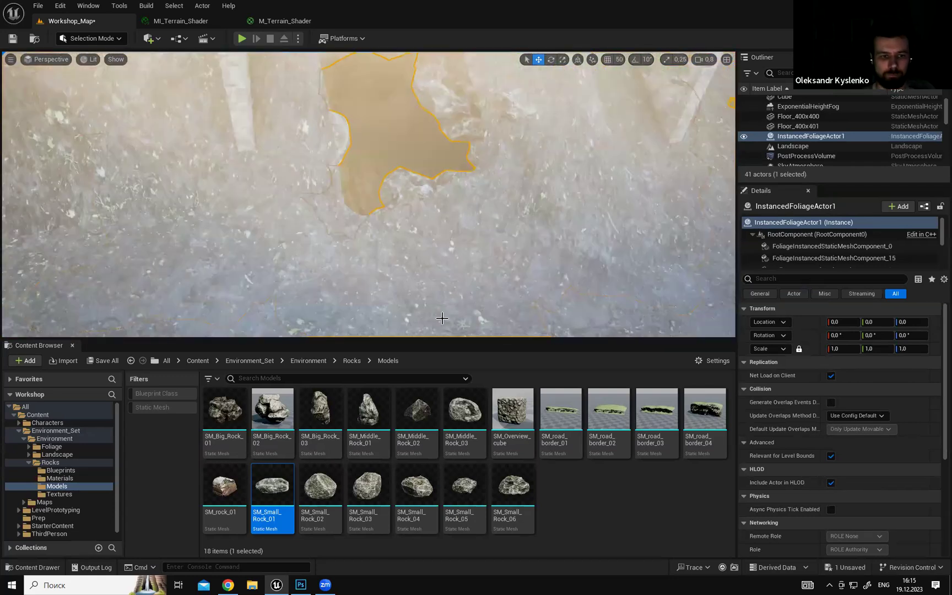
right_drag(454, 253, 382, 212)
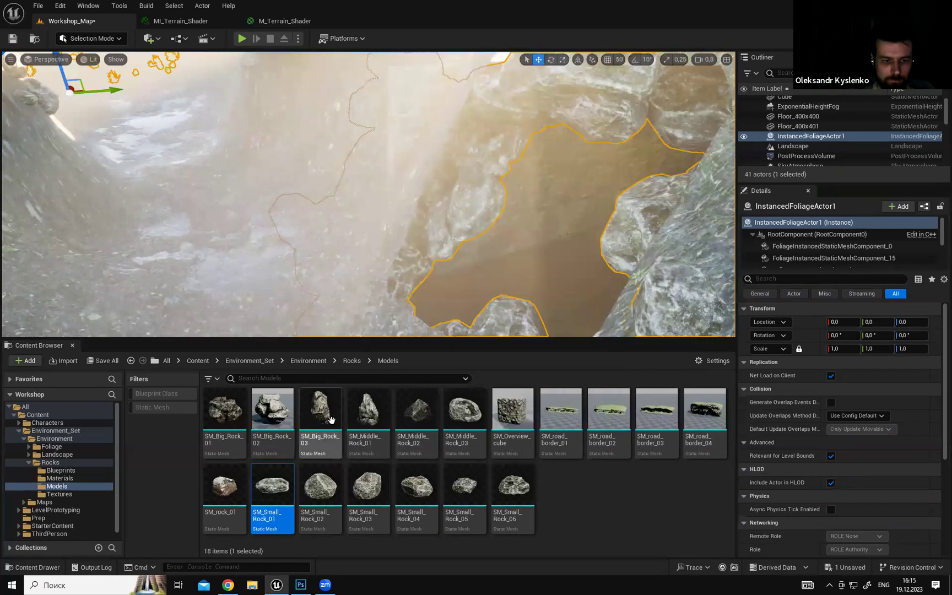
drag(466, 434, 412, 203)
right_drag(412, 203, 353, 234)
key(r)
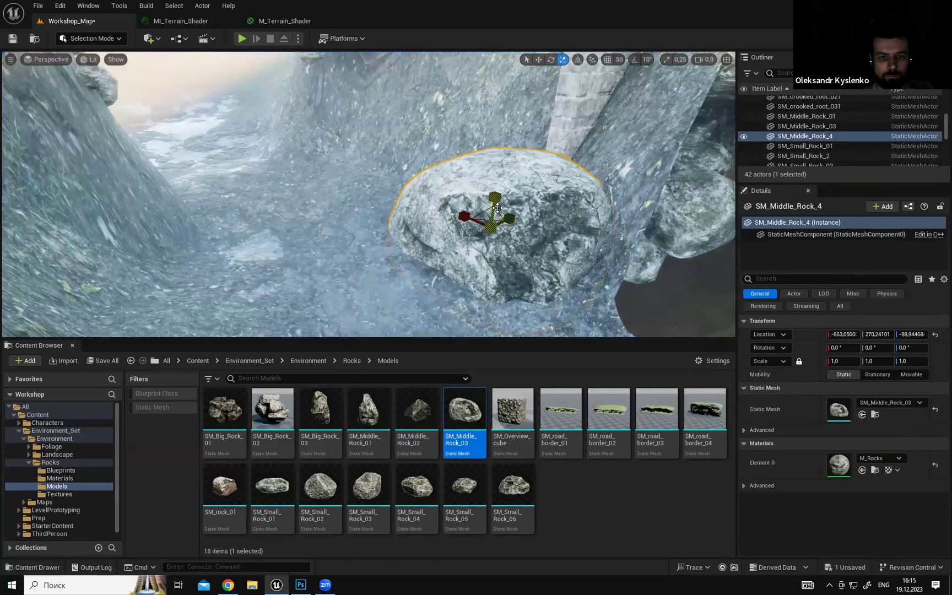
right_drag(498, 213, 435, 209)
Rotate the new rock to about 86°, 42° and 98° and move it against the left edge of the tunnel opening.
key(e)
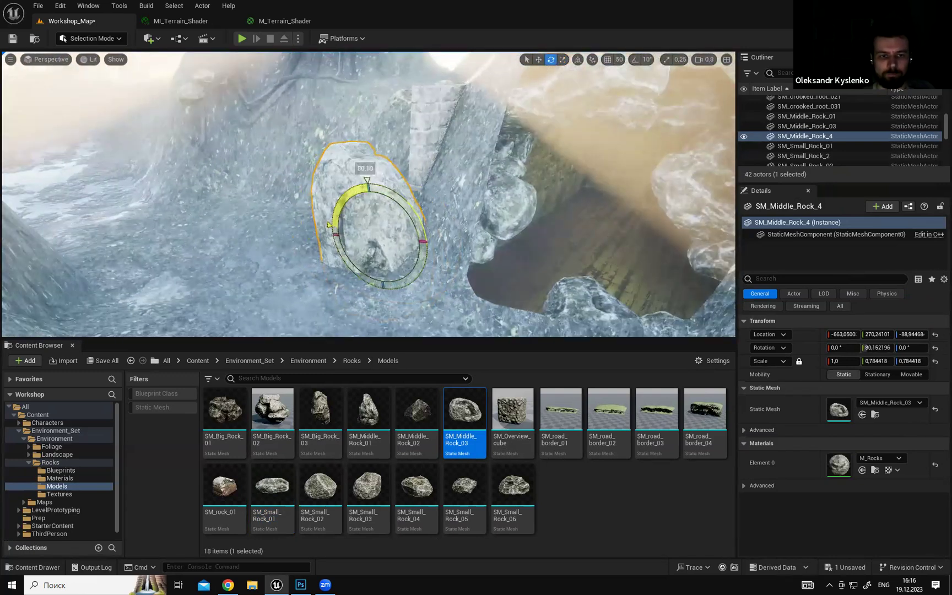
drag(368, 128, 372, 123)
right_drag(372, 124, 385, 83)
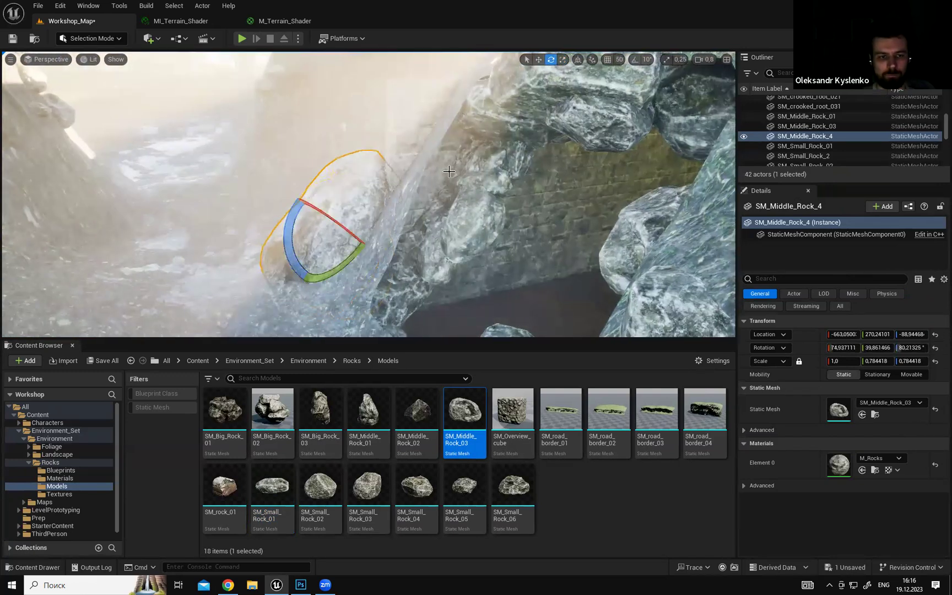
drag(357, 241, 438, 256)
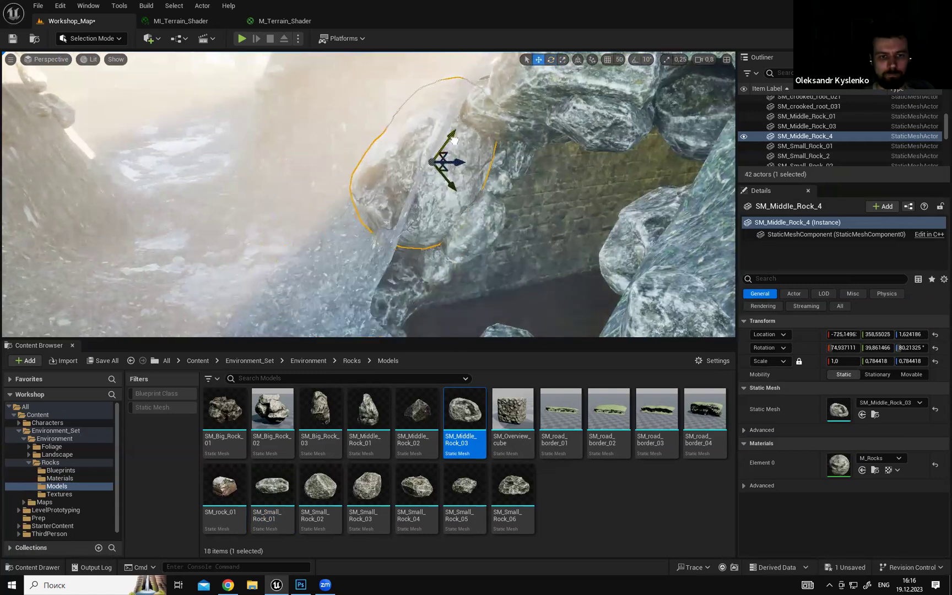
right_drag(429, 193, 413, 242)
key(e)
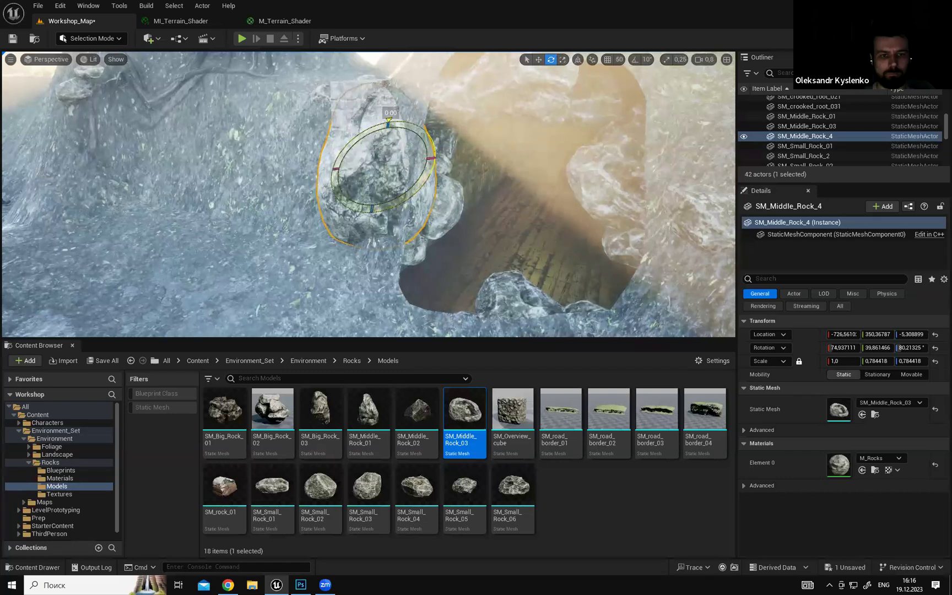
right_drag(380, 165, 399, 176)
drag(403, 149, 422, 154)
right_drag(369, 193, 376, 124)
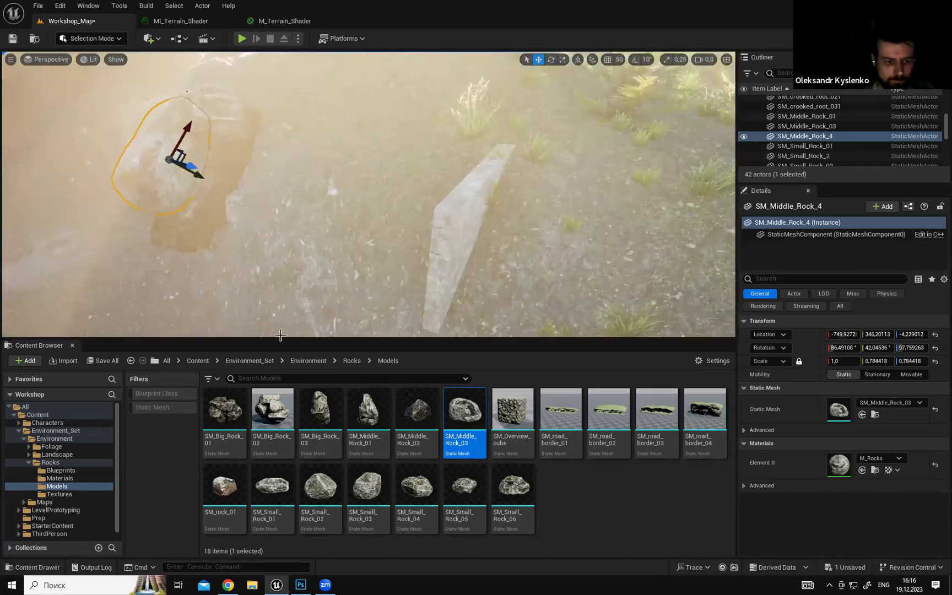
Add SM_Big_Rock_03 on the slope to the right of the tunnel opening and adjust its position.
drag(328, 419, 477, 234)
key(f)
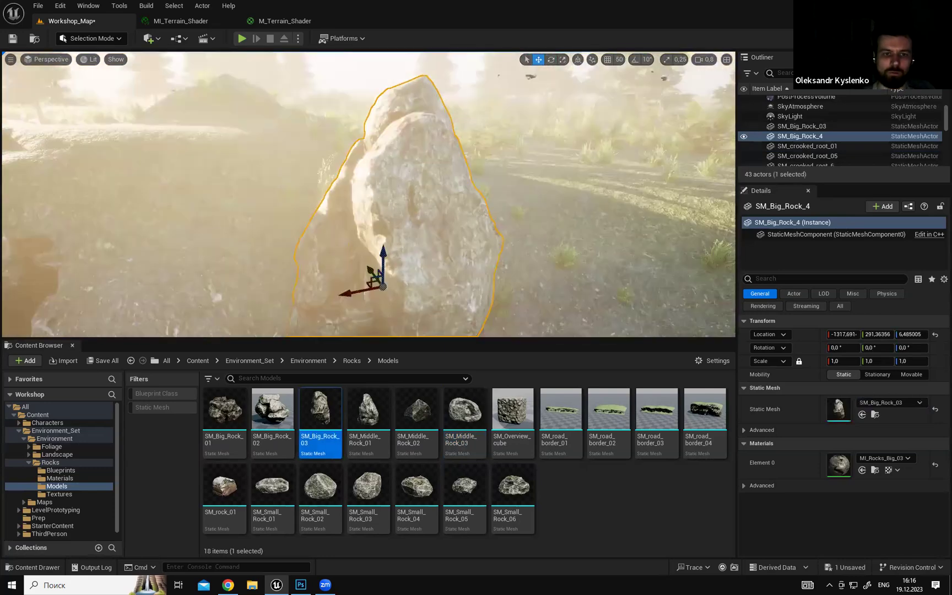
right_drag(483, 200, 475, 244)
drag(470, 257, 465, 255)
right_drag(465, 255, 330, 226)
right_drag(545, 218, 524, 229)
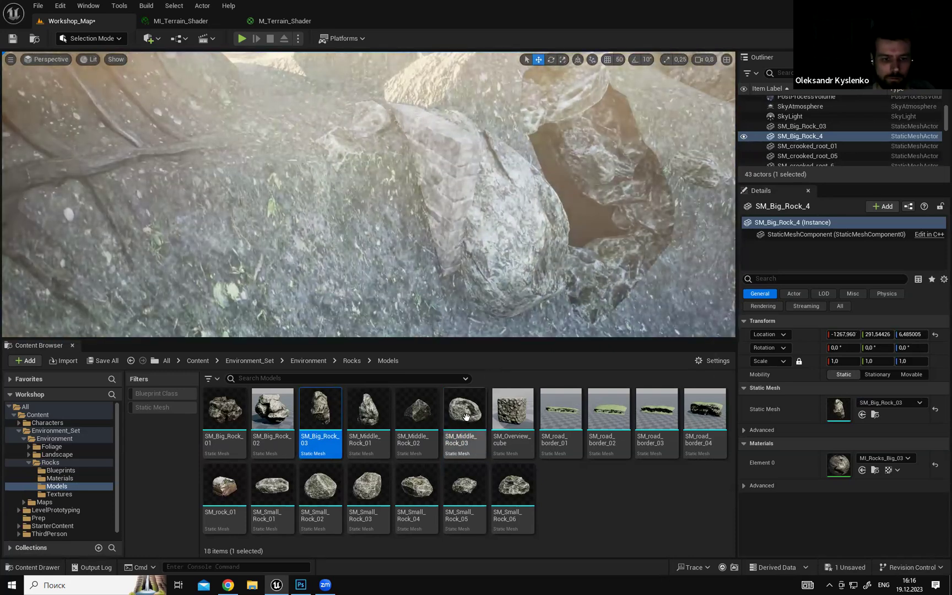
Add SM_Middle_Rock_01 beside the rock on the opening's left edge, stretch it to about 1.26 on Y and adjust its position.
drag(368, 414, 359, 189)
scroll(386, 195, up, 3)
right_drag(359, 189, 440, 185)
key(w)
drag(368, 188, 373, 190)
right_drag(373, 189, 546, 212)
key(g)
scroll(518, 217, down, 4)
key(F11)
key(F11)
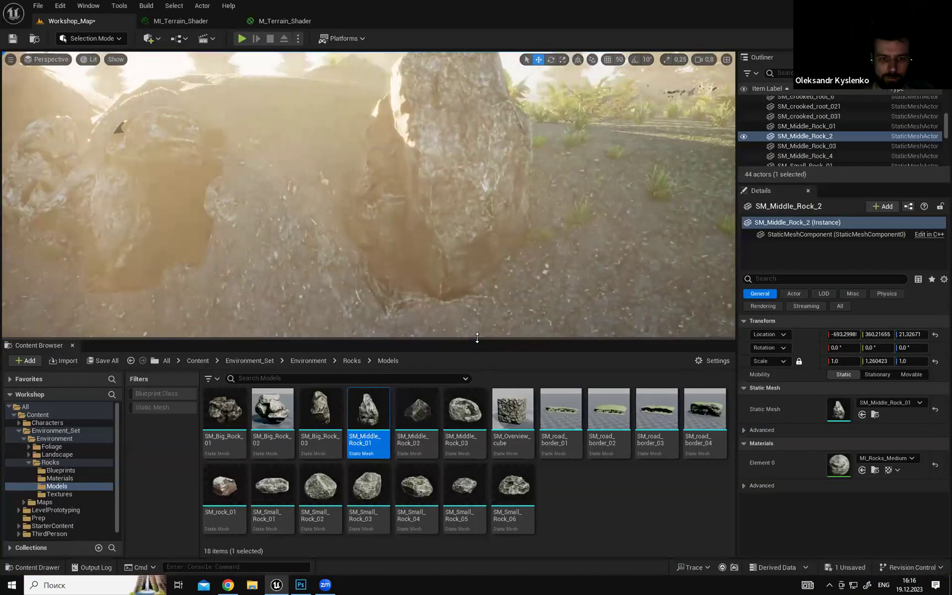
Try SM_Middle_Rock_03 at the foot of the big rock right of the tunnel opening and delete it.
drag(477, 339, 480, 377)
right_drag(473, 259, 486, 292)
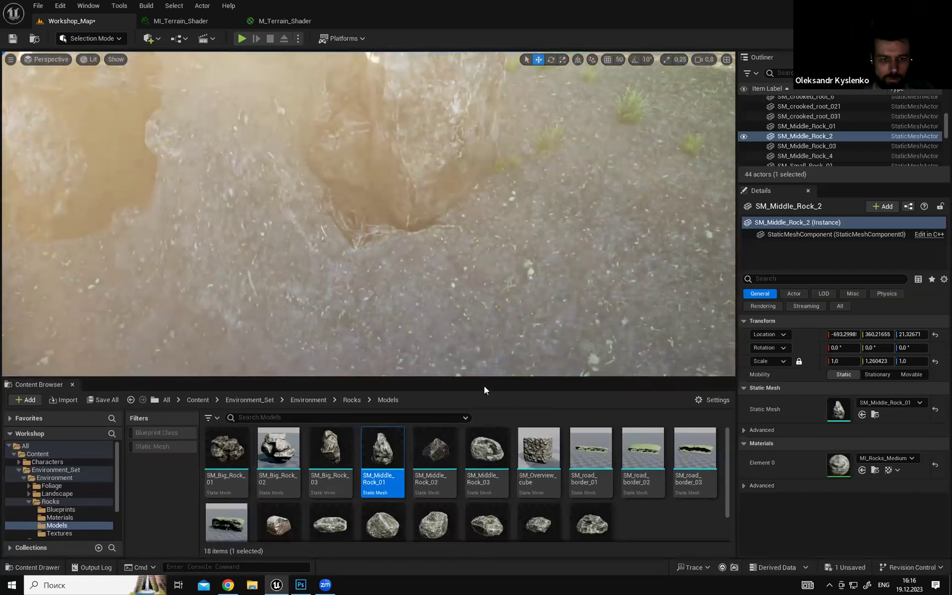
drag(486, 377, 486, 361)
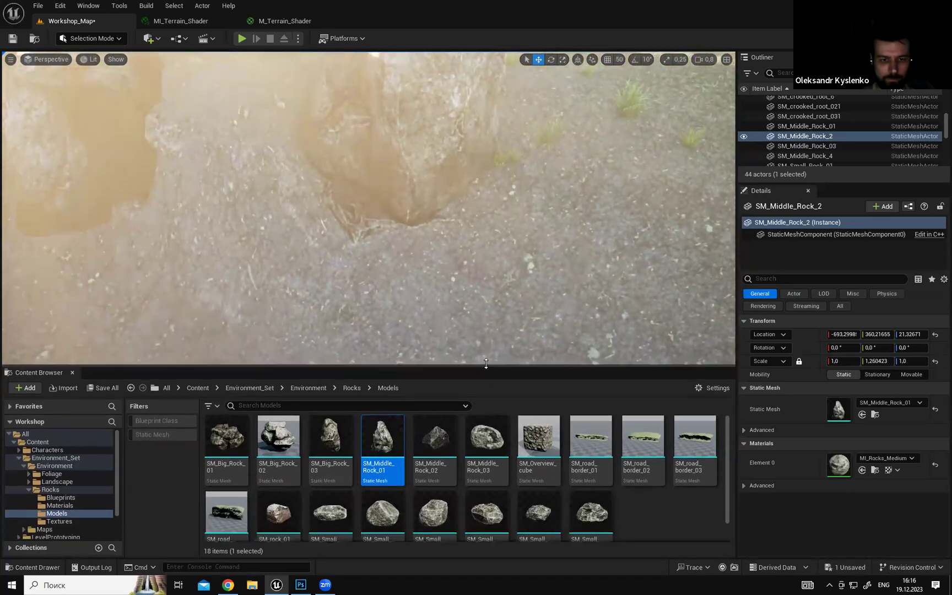
click(486, 432)
drag(456, 244, 478, 194)
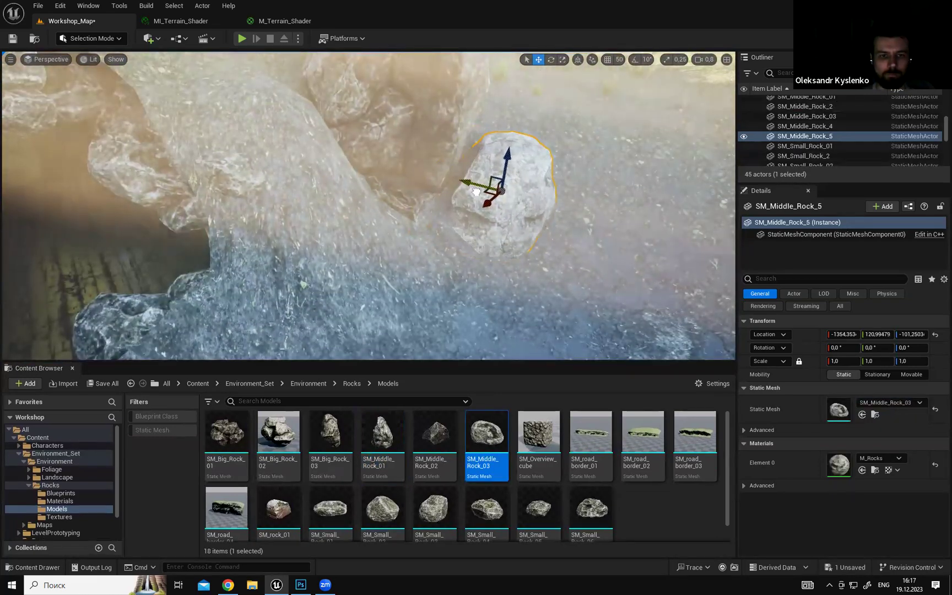
right_drag(497, 196, 491, 188)
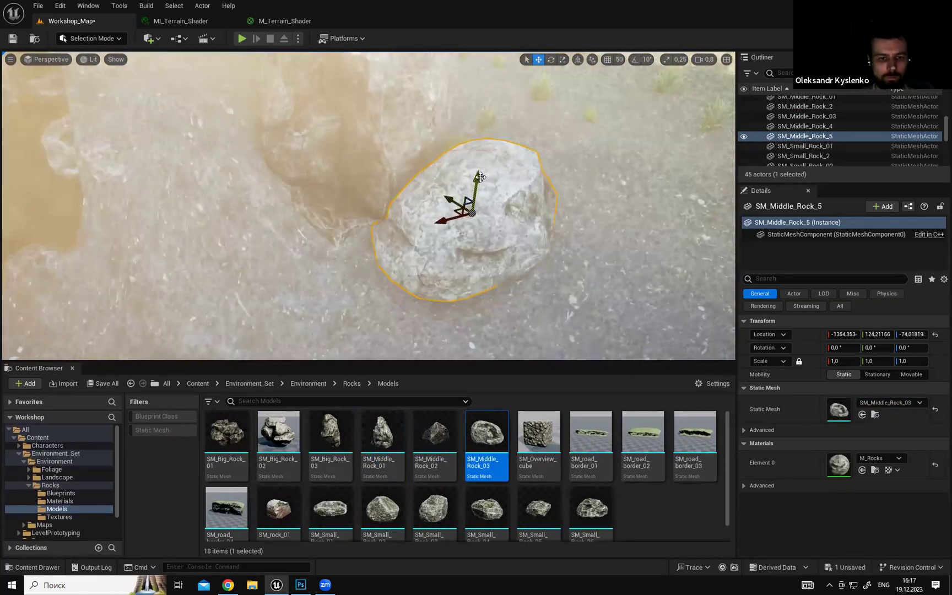
key(Delete)
Add SM_Middle_Rock_02 at the foot of the big rock right of the opening and rotate it about 86° around Z.
drag(435, 435, 476, 229)
mouse_move(475, 229)
right_down()
mouse_move(484, 212)
mouse_move(476, 227)
right_up()
key(e)
drag(451, 249, 554, 256)
key(w)
Check the saved camera view and examine the rocks around the tunnel opening full screen without editor overlays.
key(1)
key(g)
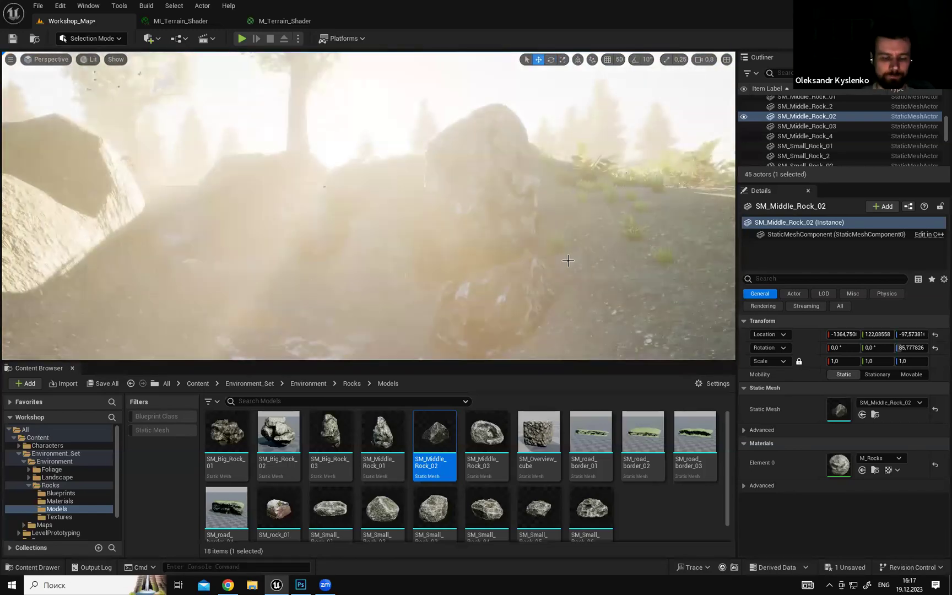
key(F11)
right_drag(554, 240, 585, 241)
right_drag(475, 298, 545, 325)
key(w)
key(a)
right_drag(568, 208, 496, 201)
key(w)
right_drag(586, 247, 587, 248)
key(w)
key(a)
key(F11)
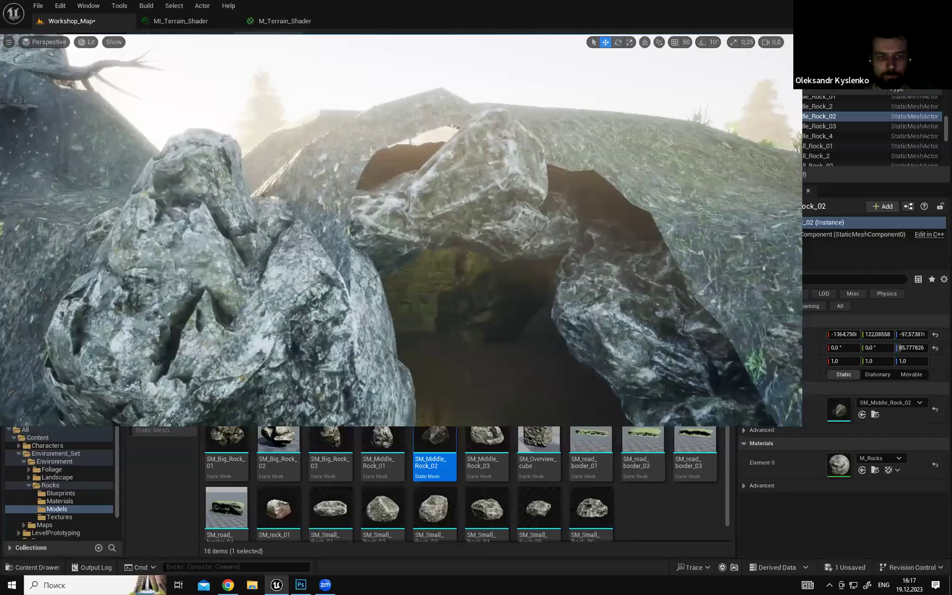
Add SM_Small_Rock_01 on the mound edge above the rock that caps the tunnel opening.
key(w)
right_drag(510, 265, 548, 331)
click(521, 279)
key(g)
key(s)
drag(325, 513, 367, 136)
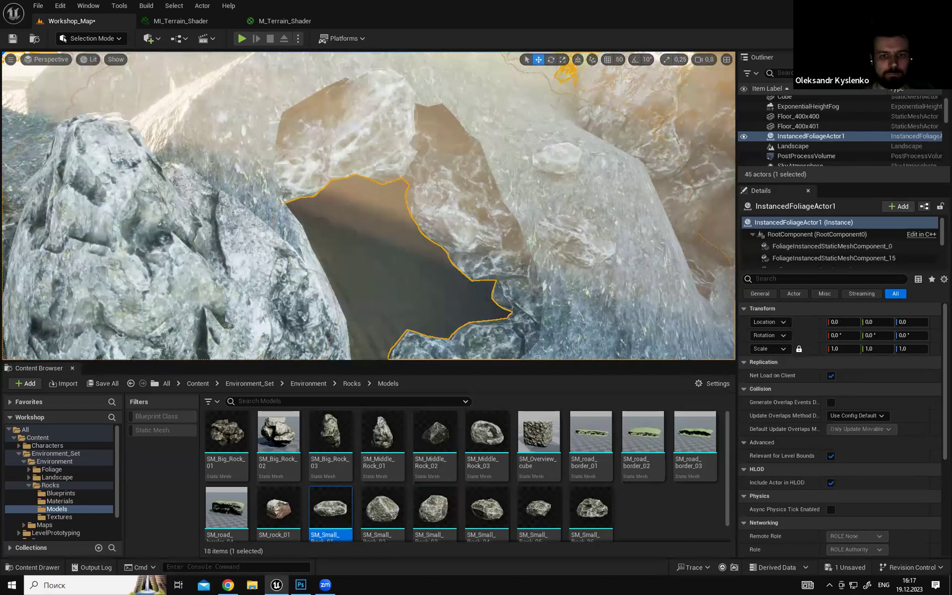
click(563, 149)
key(f)
scroll(628, 239, down, 3)
drag(642, 213, 329, 203)
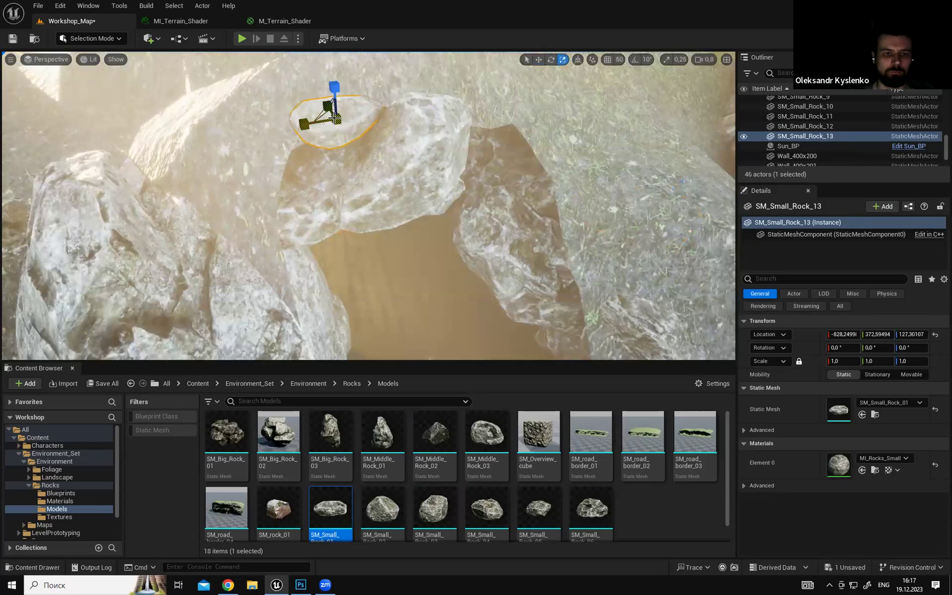
Scale the new small rock uniformly to about 1.65, tilt it about -34° on Y and lower it above the opening.
right_drag(386, 127, 353, 123)
key(e)
drag(394, 110, 399, 143)
key(w)
Examine the rock frame around the tunnel opening full screen from several angles.
right_drag(416, 146, 533, 204)
key(F11)
right_drag(557, 300, 581, 189)
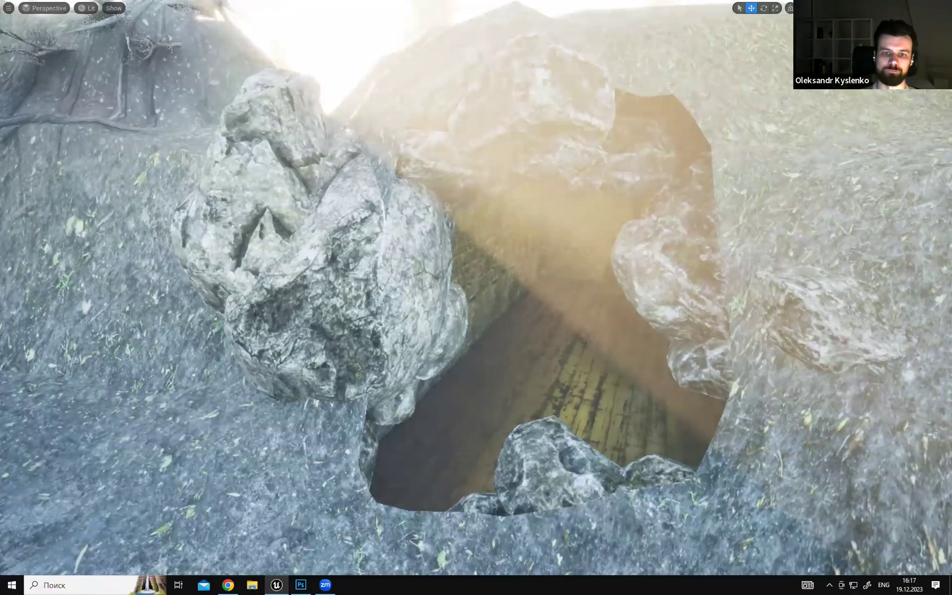
mouse_move(634, 144)
mouse_down()
mouse_move(683, 237)
mouse_move(620, 104)
mouse_up()
mouse_move(703, 248)
mouse_down()
mouse_move(695, 199)
mouse_move(658, 280)
mouse_move(716, 264)
mouse_move(697, 231)
mouse_move(700, 143)
mouse_up()
right_drag(703, 250, 640, 214)
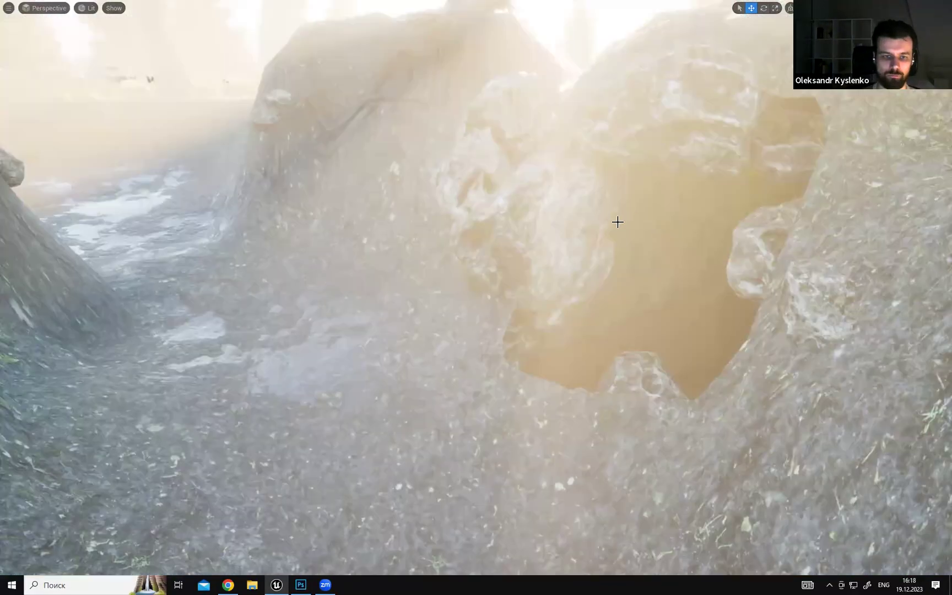
key(F11)
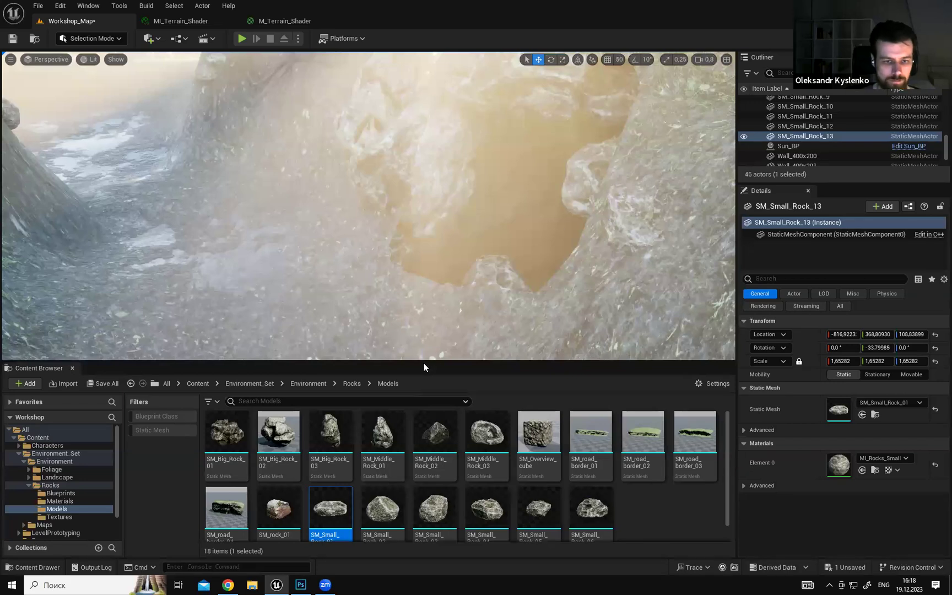
Collapse the Environment_Set folder and open the Workshop content folder.
drag(426, 362, 369, 297)
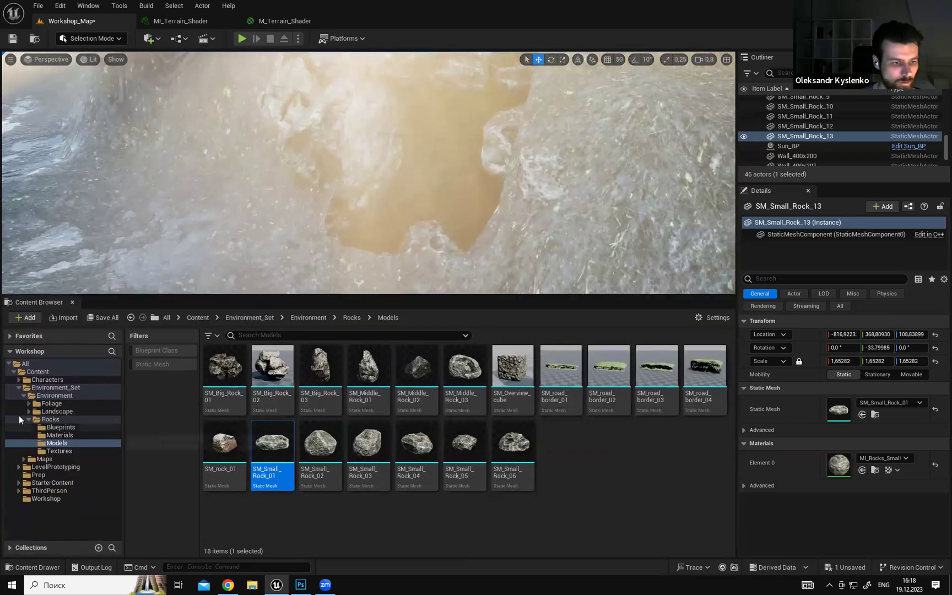
click(19, 387)
click(45, 427)
drag(254, 300, 363, 358)
right_drag(369, 330, 406, 452)
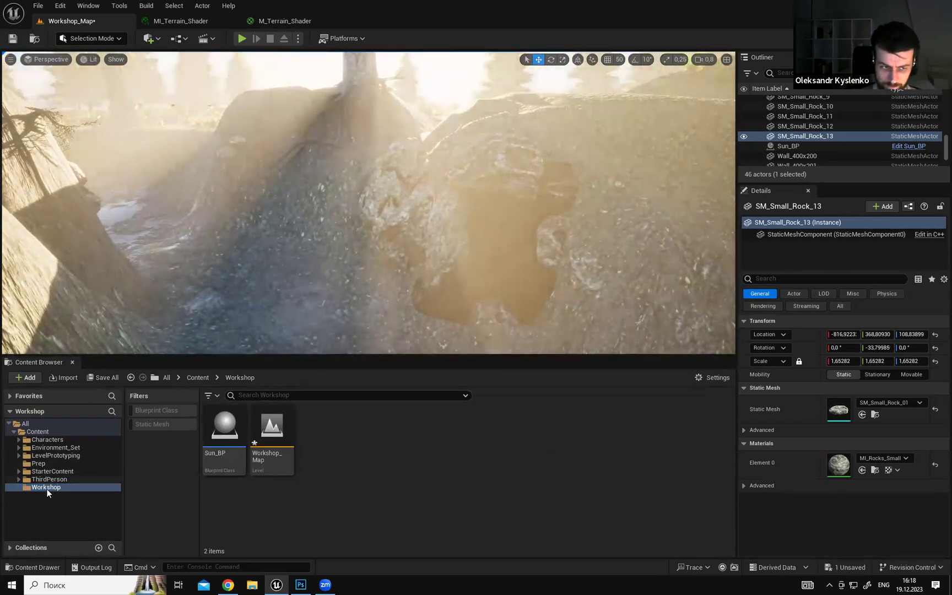
Create an Actor Blueprint Class named Door_BP in the Workshop folder.
right_click(350, 419)
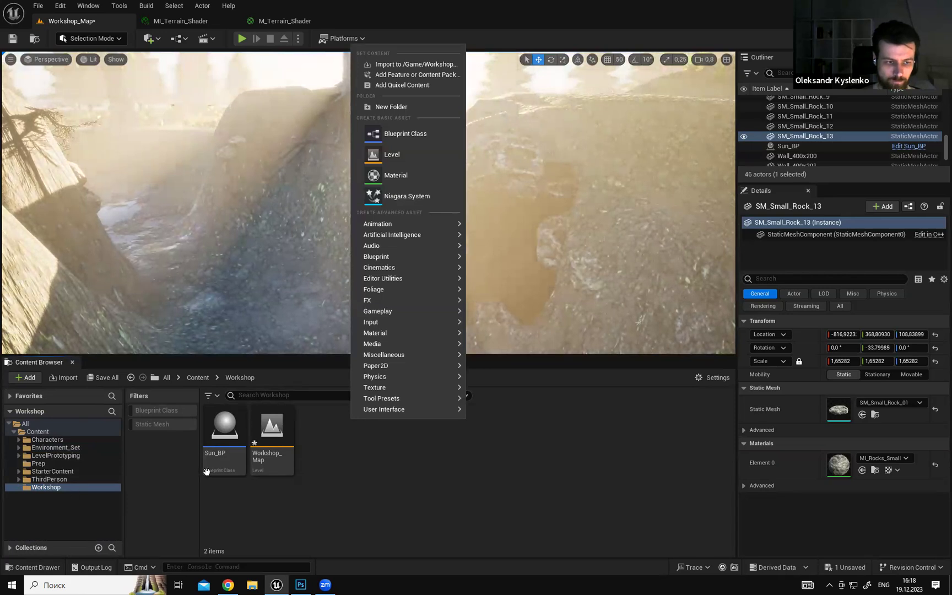
right_click(357, 452)
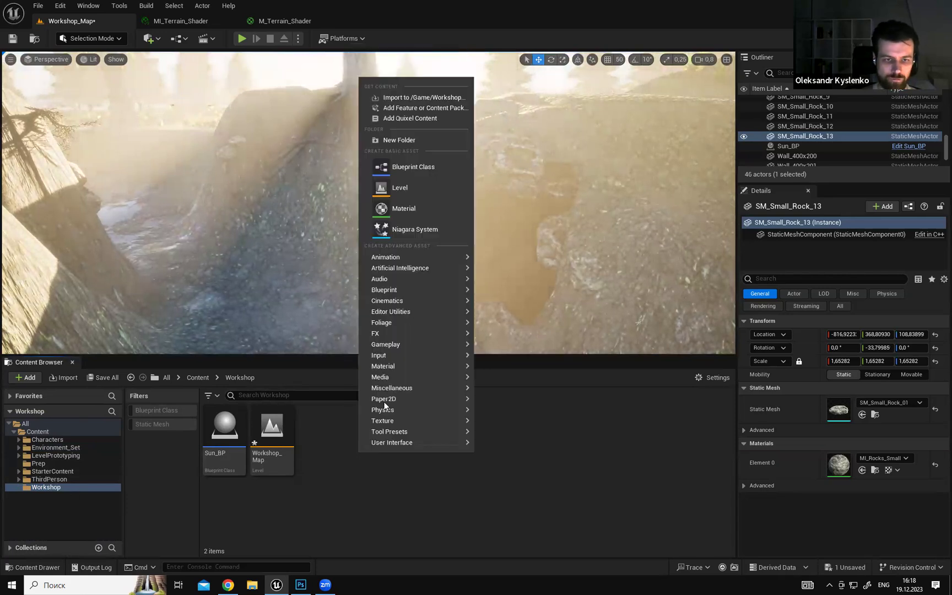
click(408, 172)
click(359, 218)
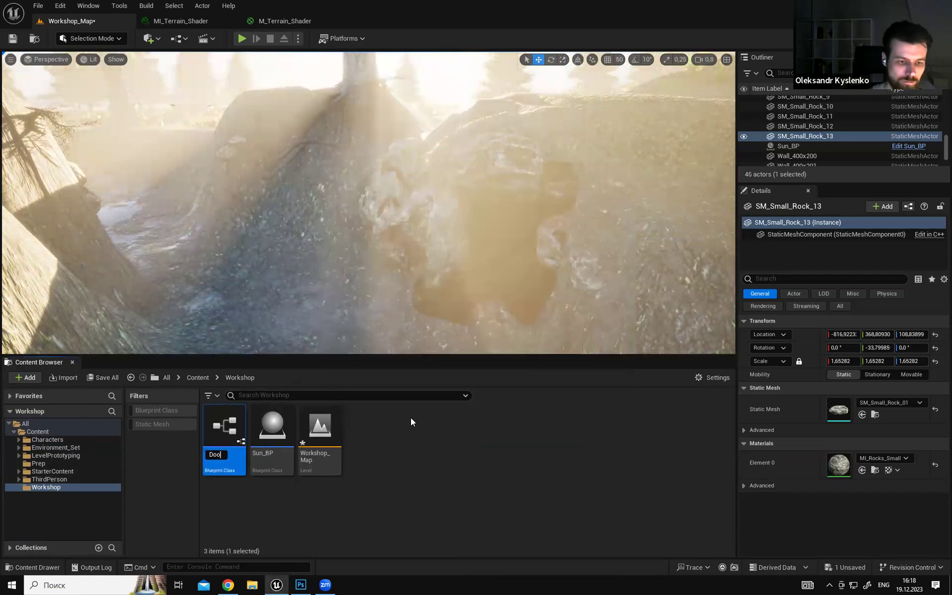
text(Door_BP)
key(Return)
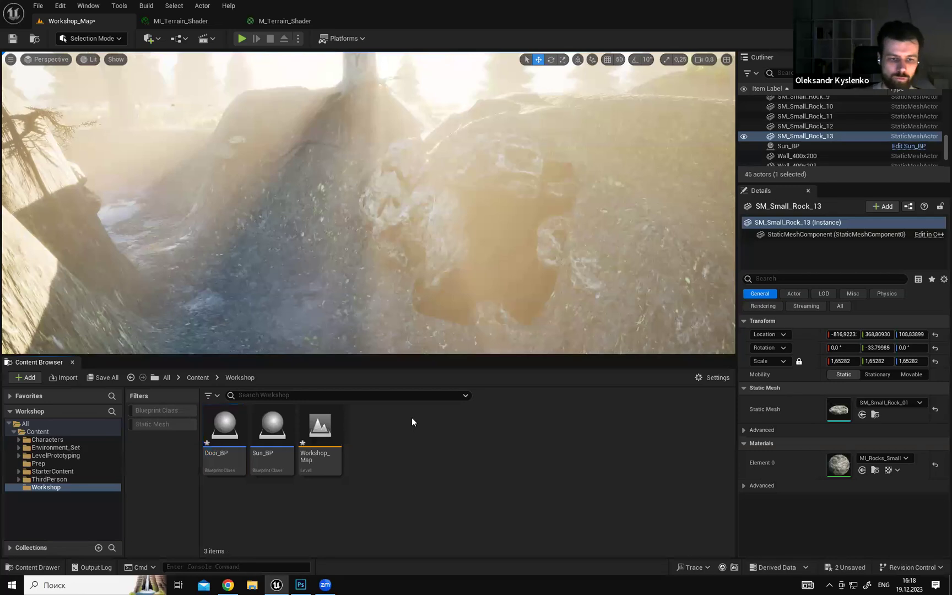
Open Door_BP for editing, add a Static Mesh component under DefaultSceneRoot and select it.
double_click(224, 429)
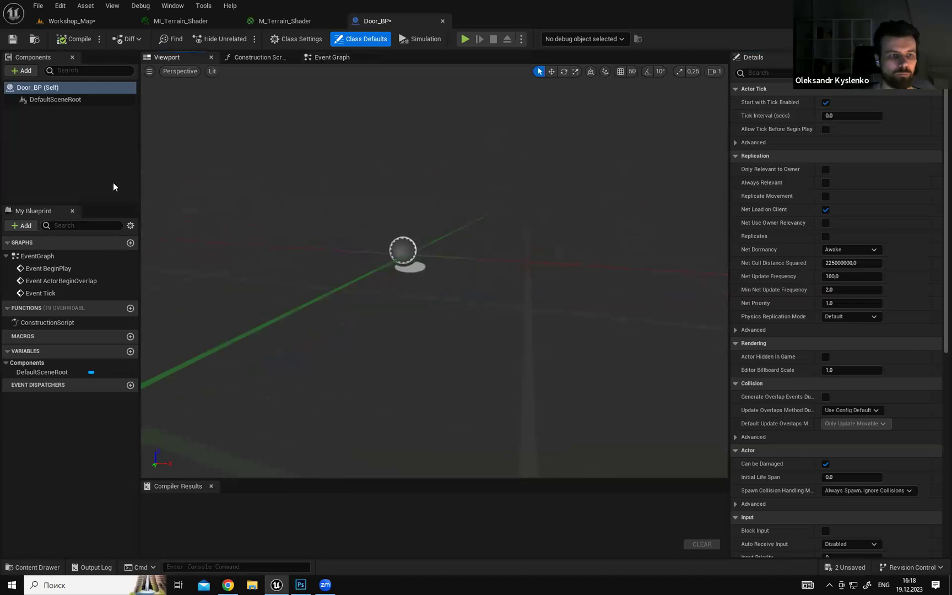
click(22, 71)
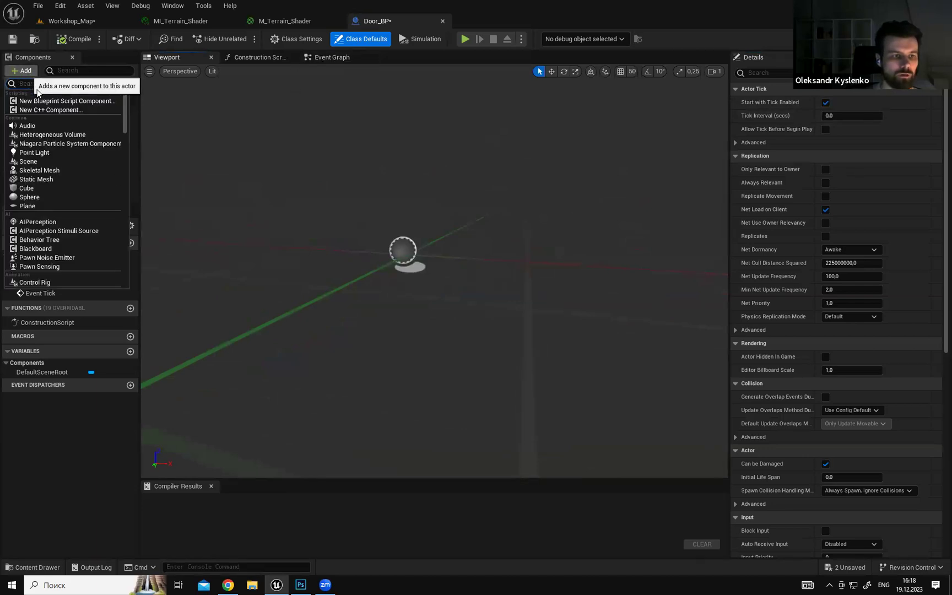
click(22, 71)
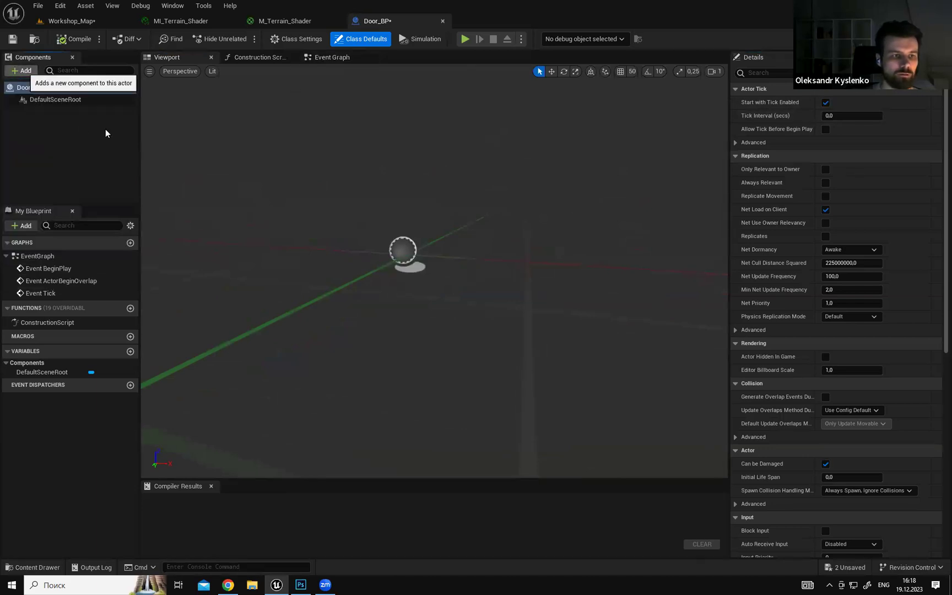
click(22, 71)
text(static)
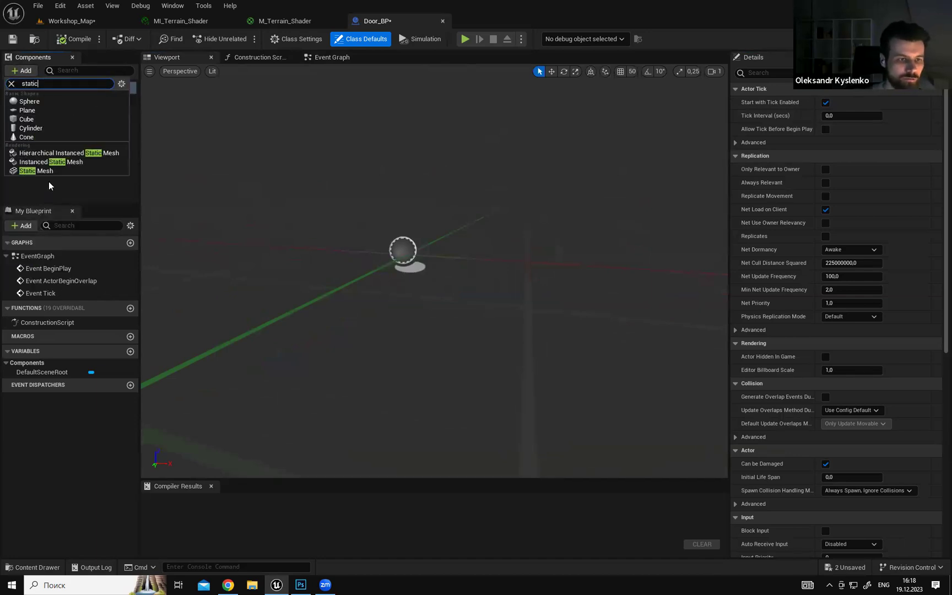
click(33, 171)
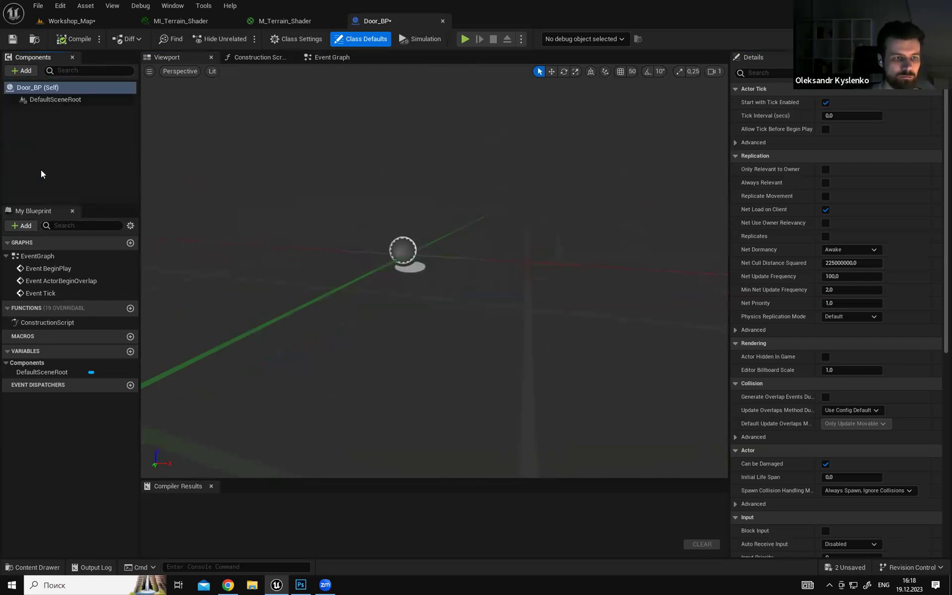
click(62, 139)
click(57, 111)
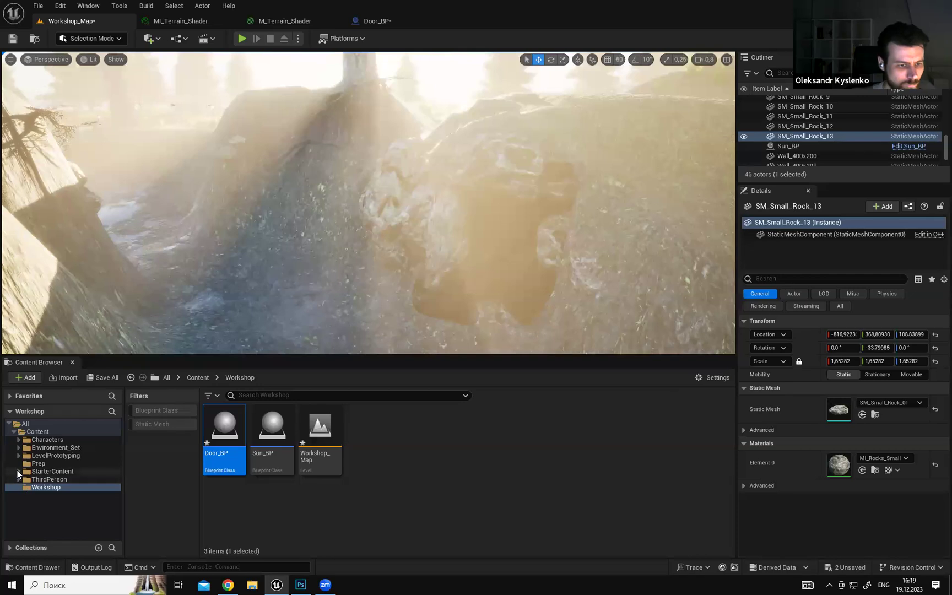
Return to the Workshop_Map level and select the Door_01_SM mesh in the StarterContent Props folder.
double_click(46, 470)
click(47, 535)
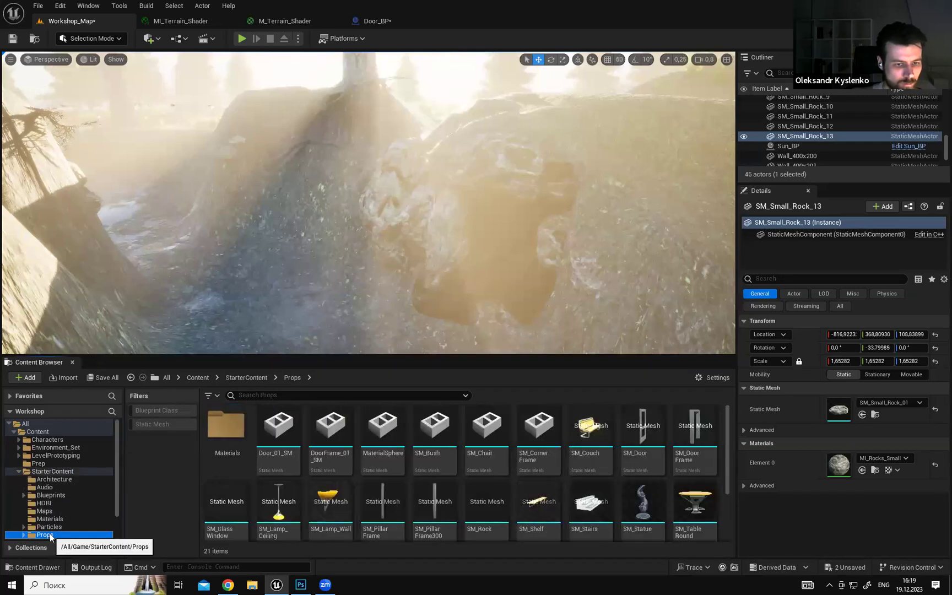
click(279, 467)
click(331, 435)
click(294, 408)
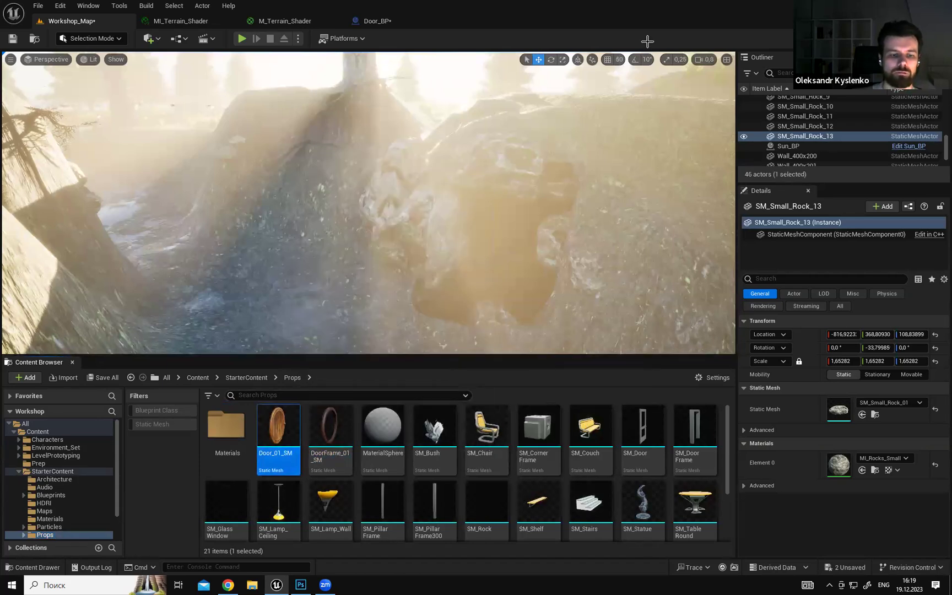
click(330, 430)
click(277, 428)
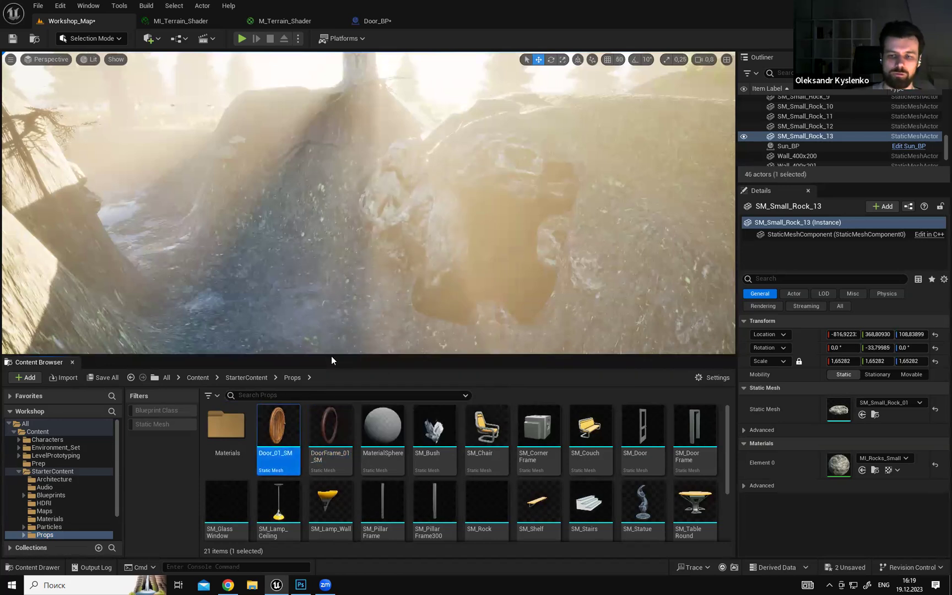
right_drag(337, 281, 362, 278)
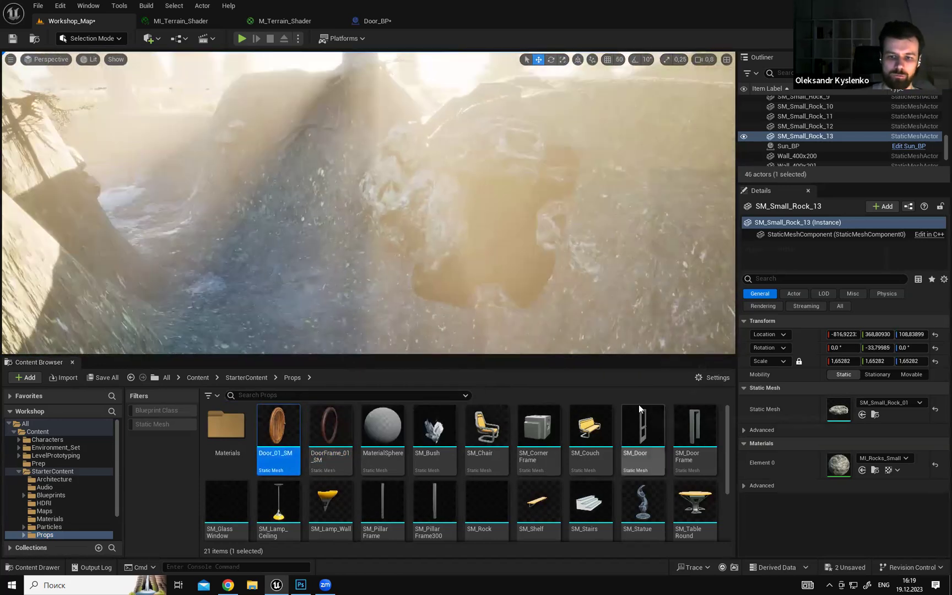
click(331, 425)
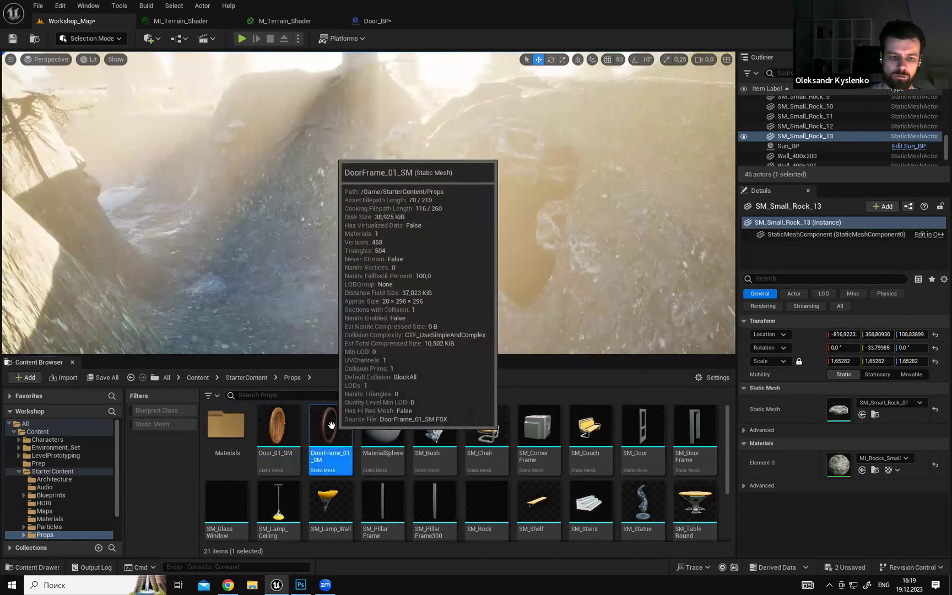
click(267, 427)
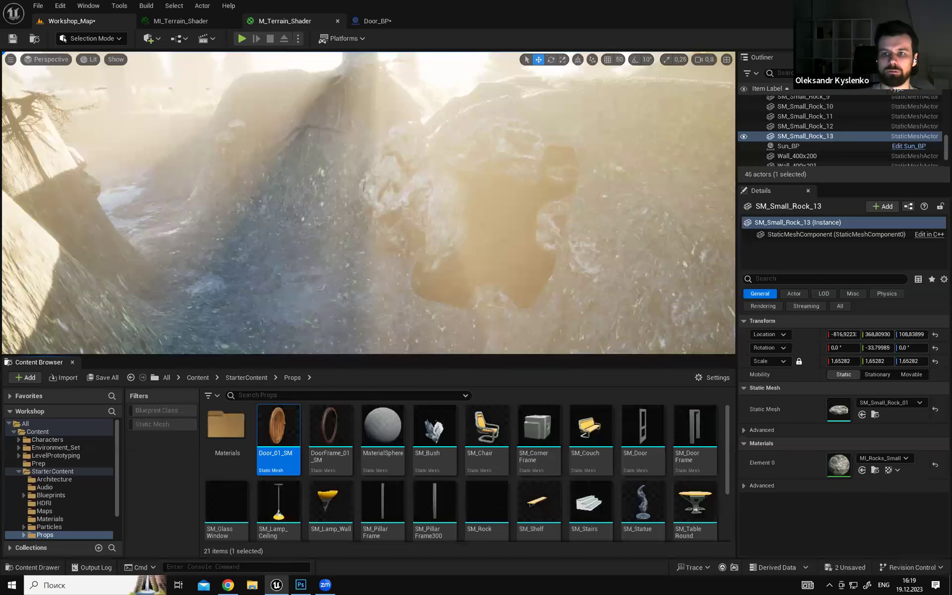
Assign the selected Door_01_SM asset to Door_BP's StaticMesh component and inspect the round door from the front.
click(376, 21)
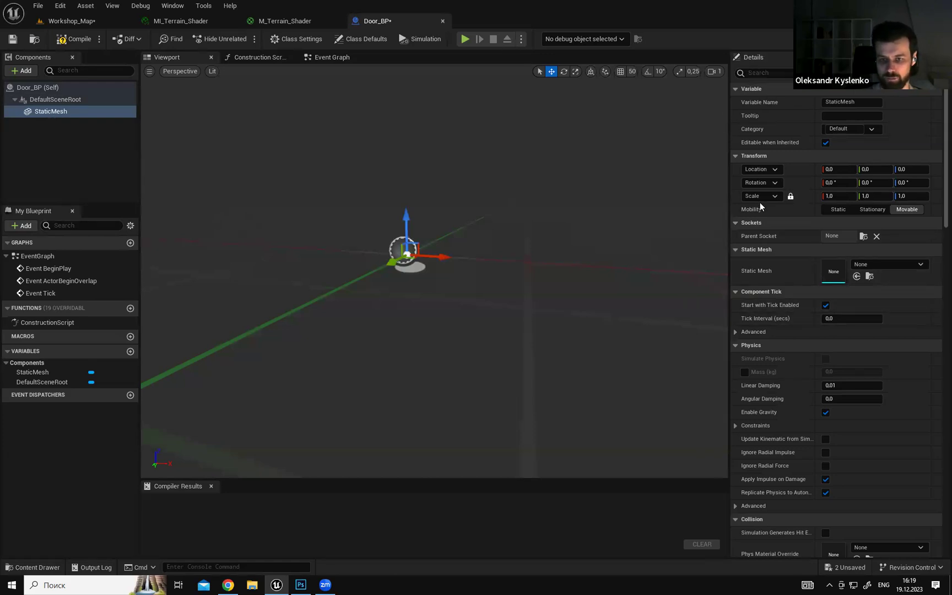
click(855, 277)
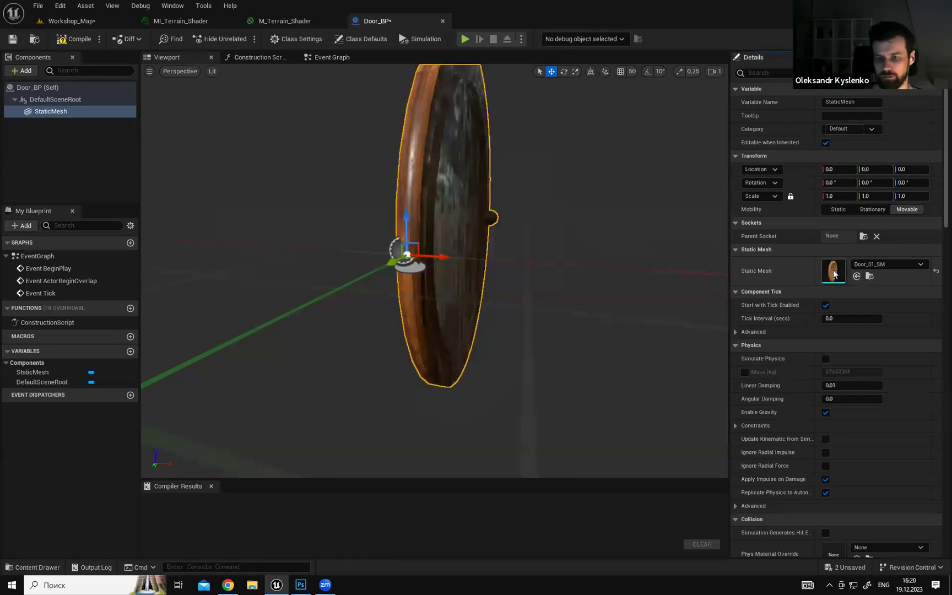
alt+drag(418, 264, 265, 270)
key(f)
key(w)
mouse_move(531, 228)
right_down()
mouse_move(518, 228)
mouse_move(531, 227)
mouse_move(533, 242)
right_up()
Try SM_Big_Rock_01 from the Rocks Models folder as the mesh of SM_Big_Rock_4 in the level, and undo the swap.
click(92, 26)
right_drag(443, 185, 457, 182)
click(324, 152)
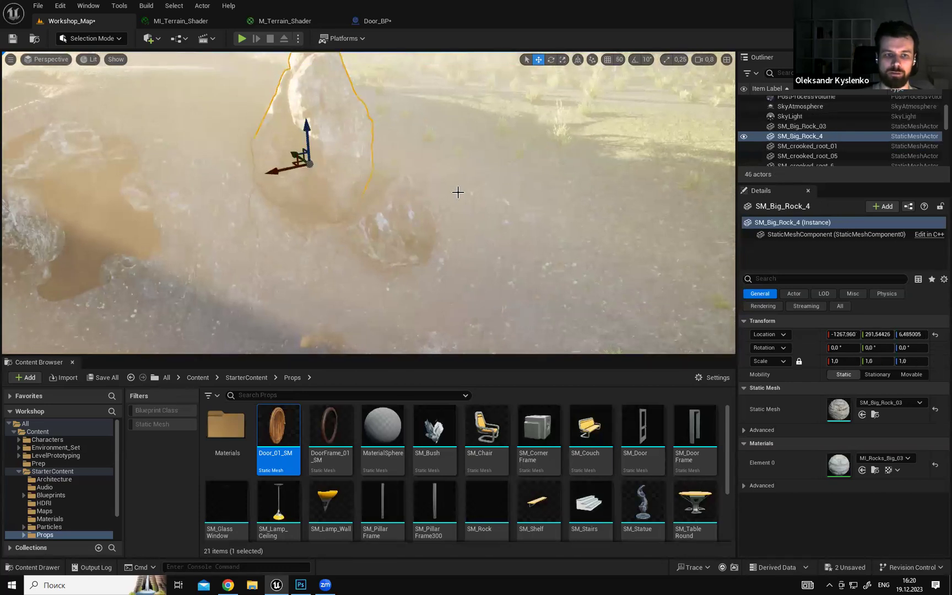
key(f)
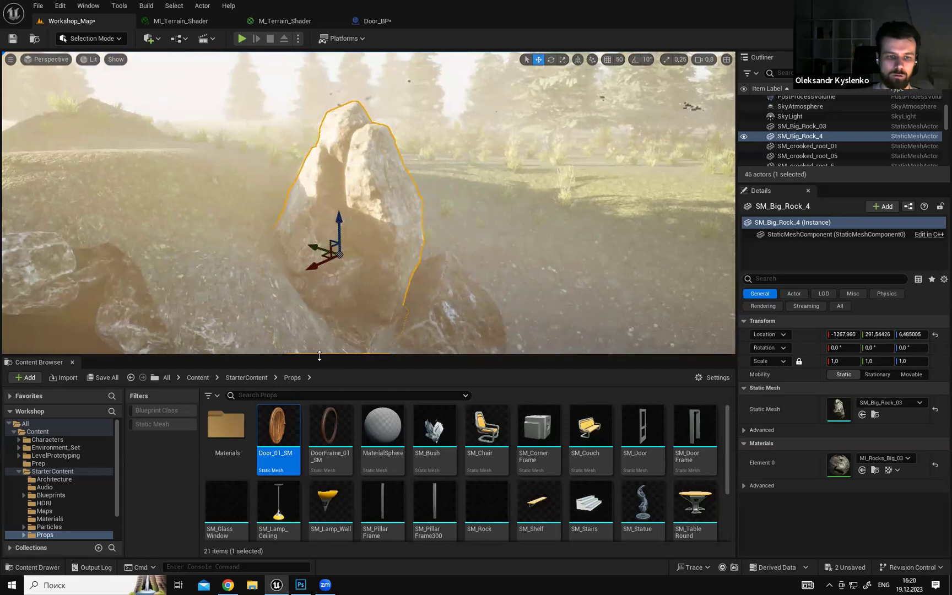
drag(115, 486, 116, 526)
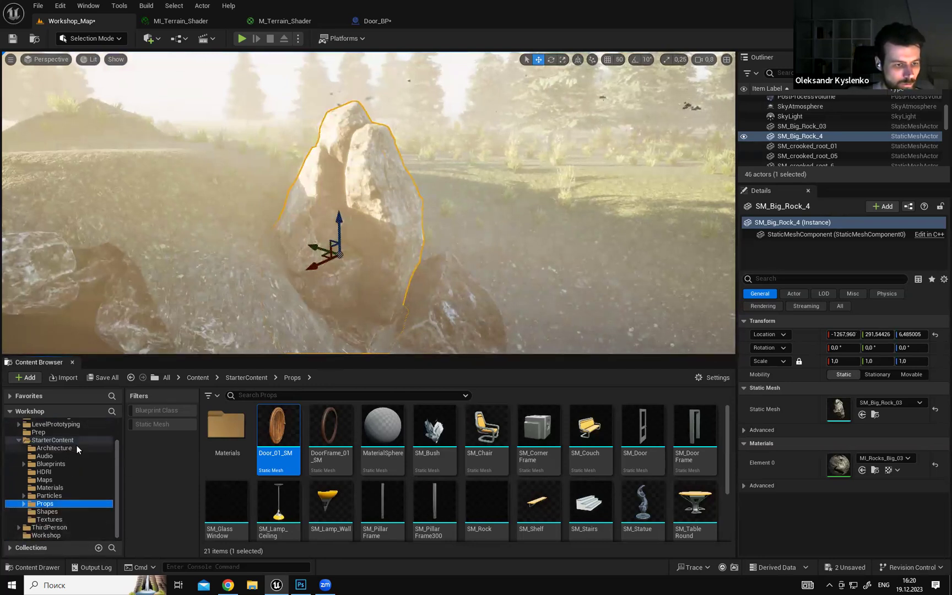
scroll(38, 457, up, 5)
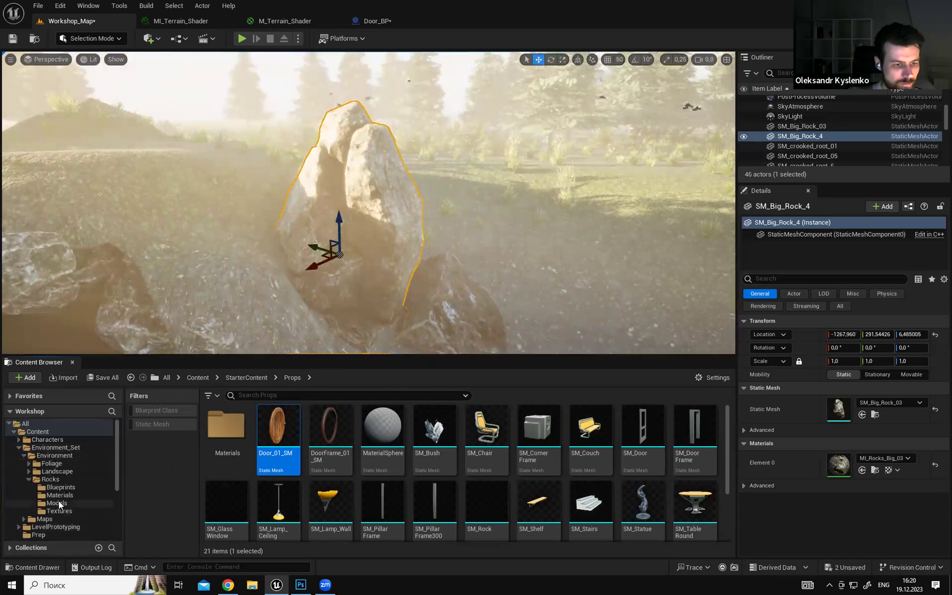
click(57, 503)
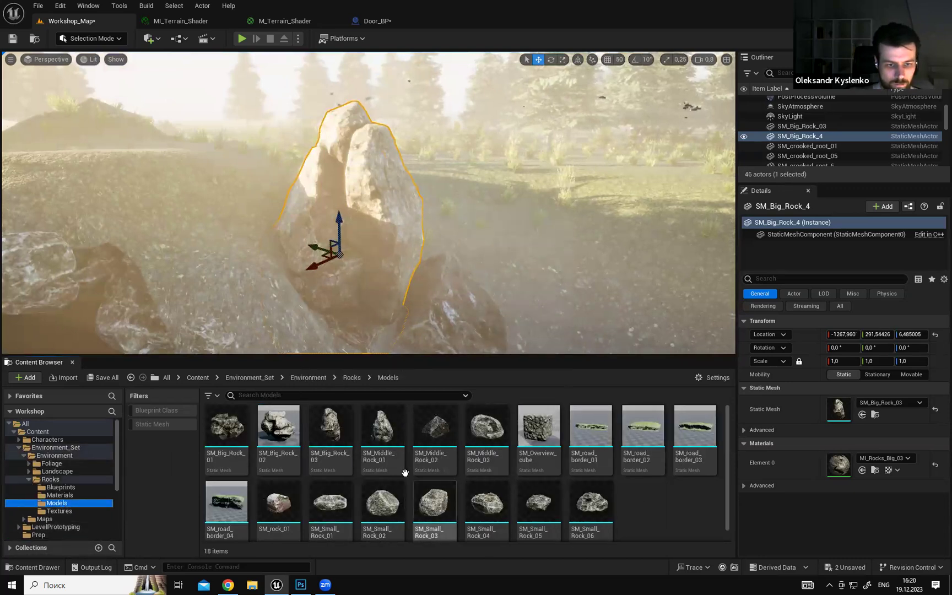
click(382, 435)
click(226, 427)
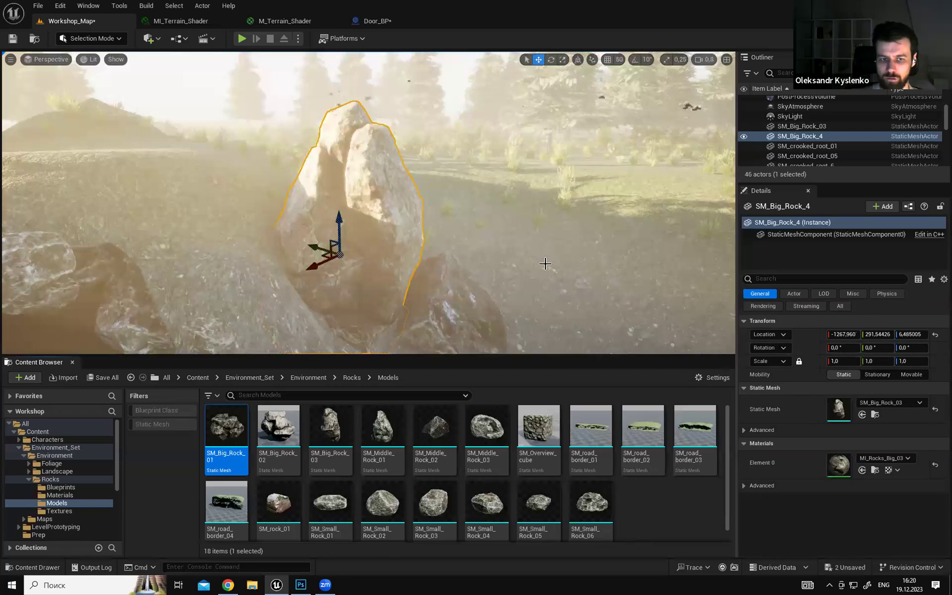
click(861, 414)
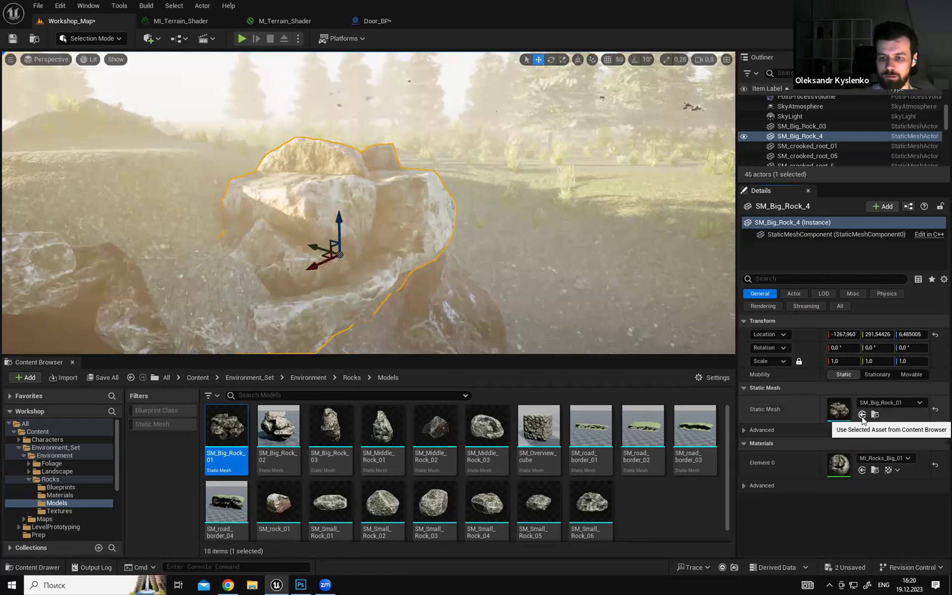
right_drag(505, 289, 529, 260)
key(ctrl+z)
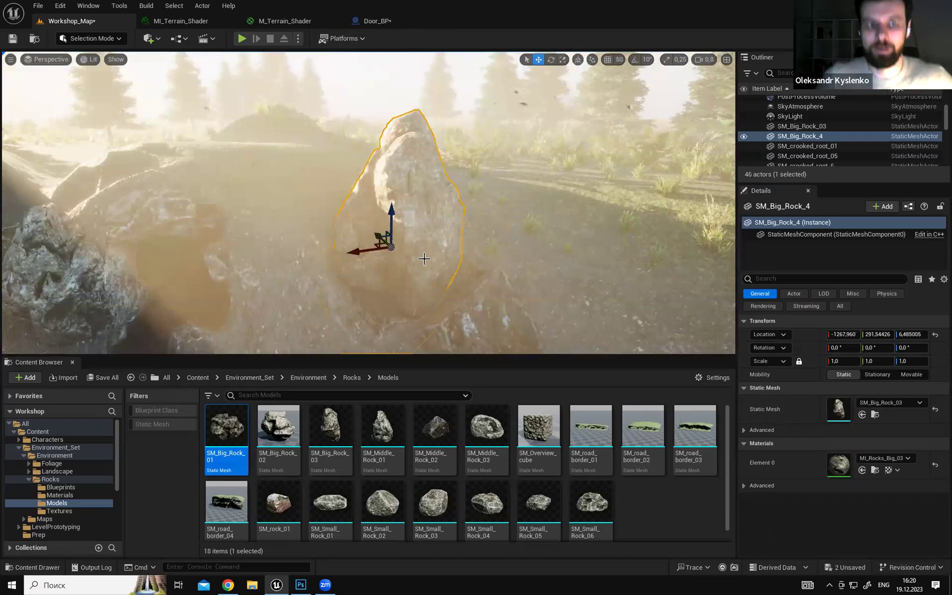
Return to the Door_BP blueprint, zoom out on the door and clear the component selection.
click(406, 20)
scroll(345, 229, down, 5)
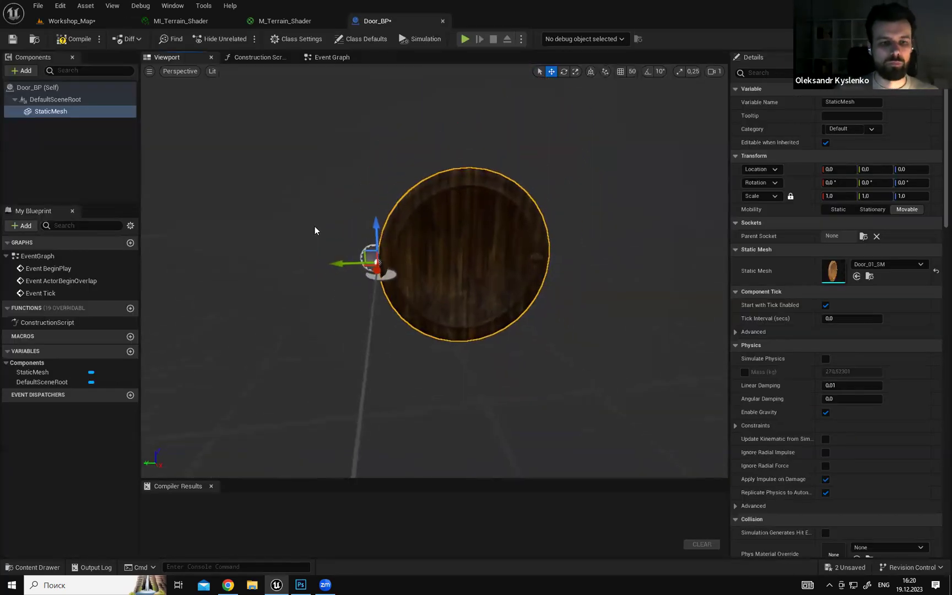
click(58, 174)
click(24, 71)
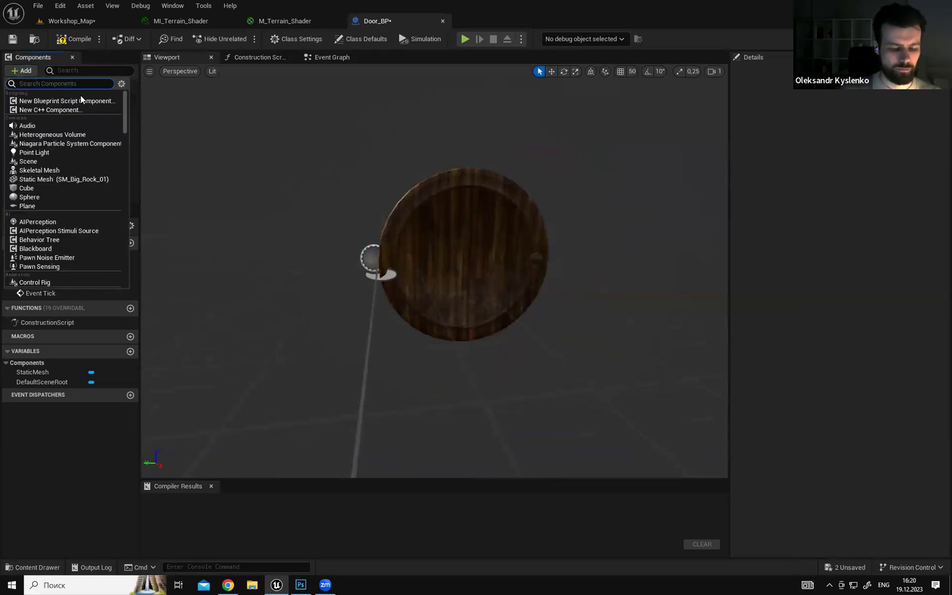
text(static)
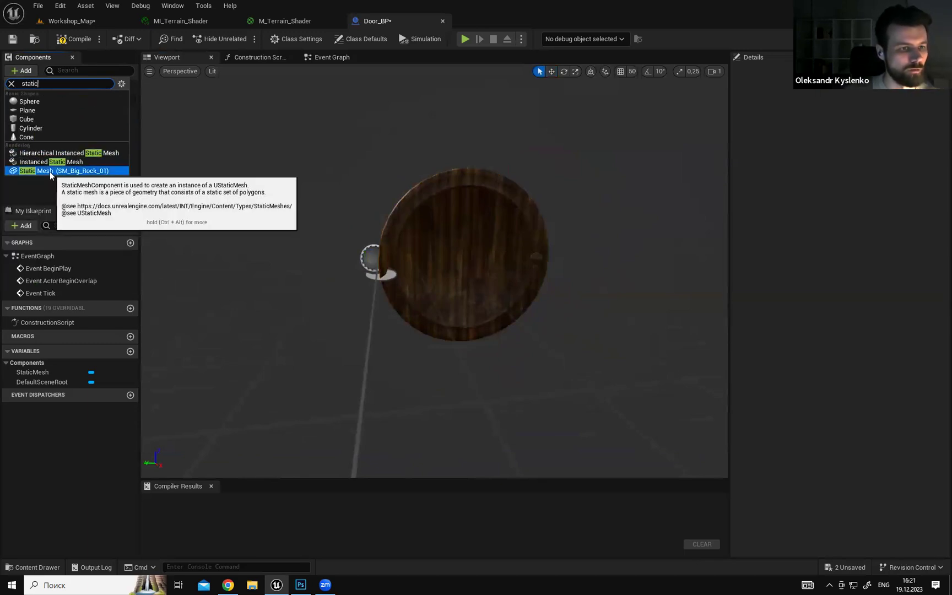
click(48, 190)
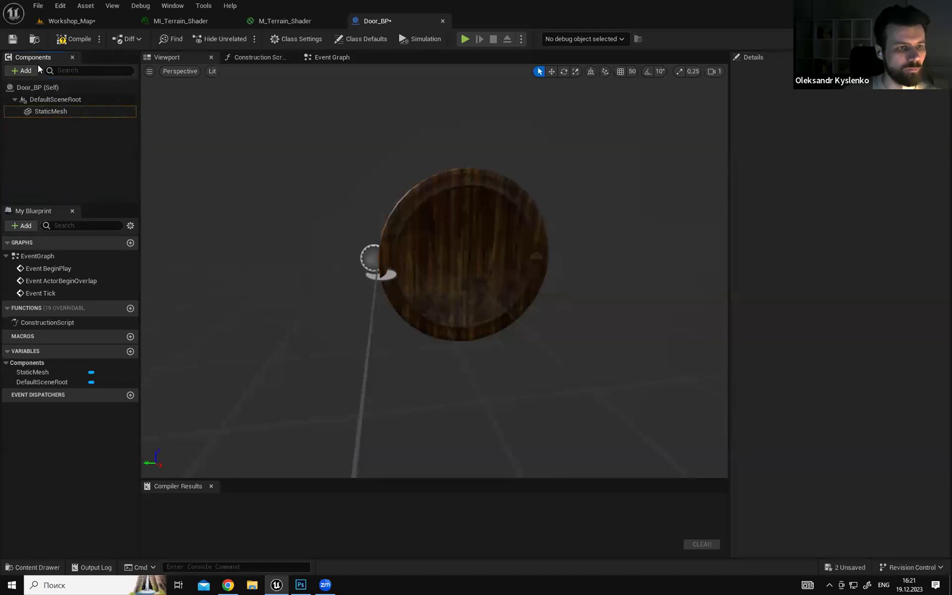
Deselect SM_Big_Rock_01 in the level's content and add a second, empty Static Mesh component under Door_BP's DefaultSceneRoot.
click(87, 20)
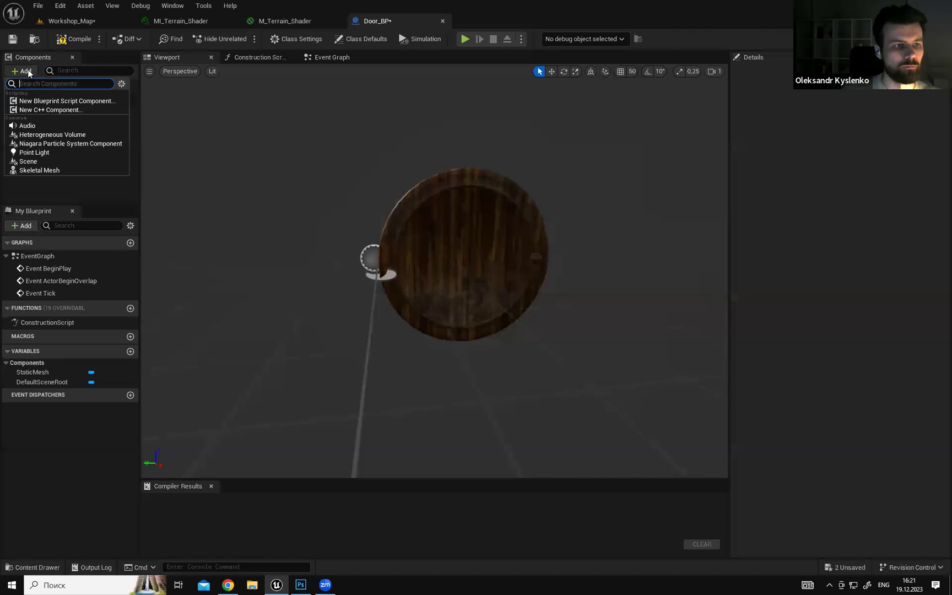
text(st)
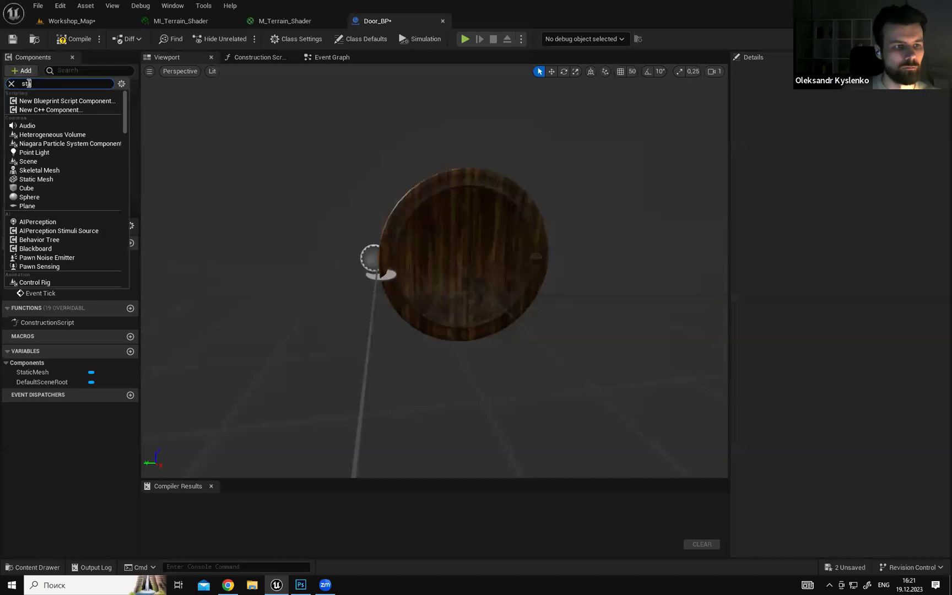
text(atic m)
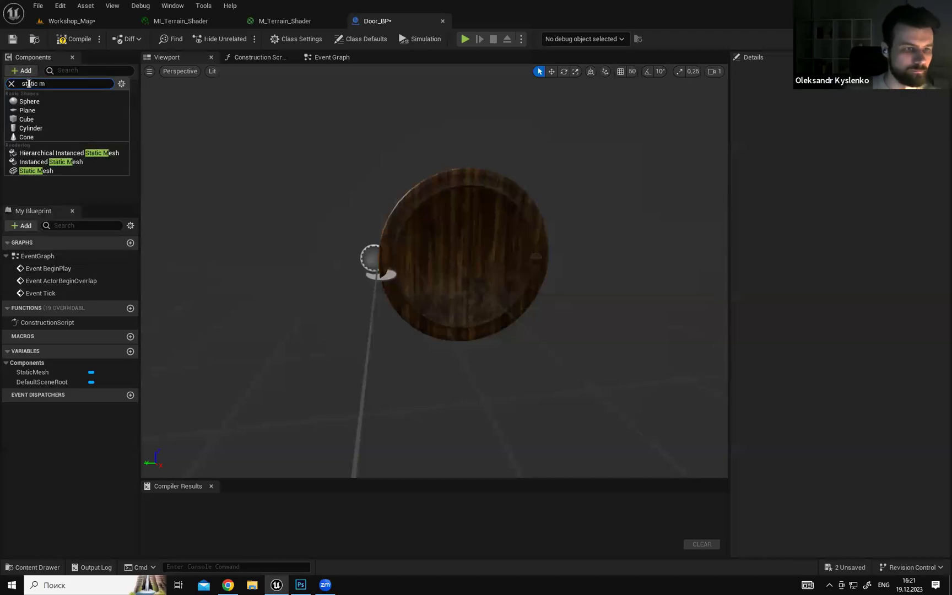
click(27, 170)
click(63, 134)
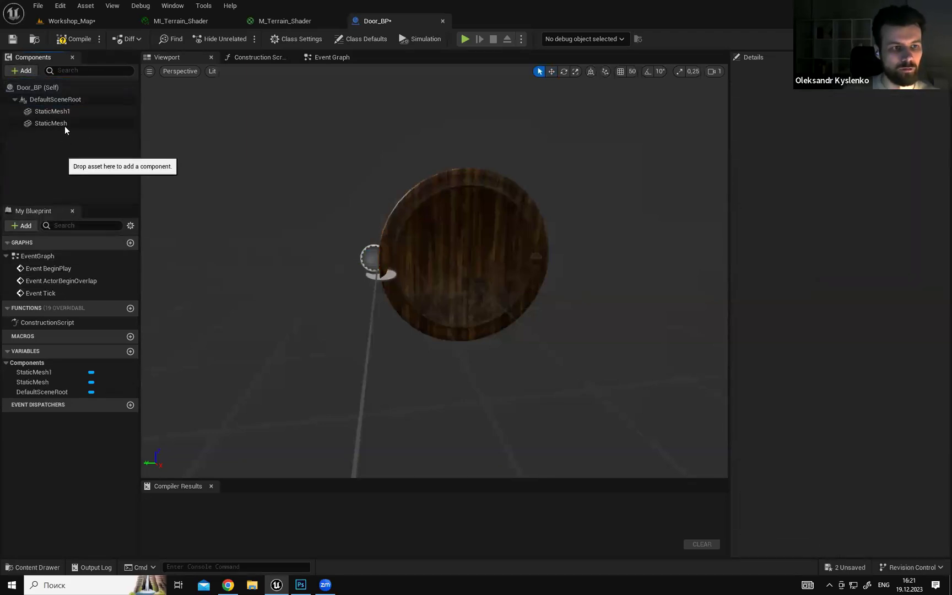
Assign DoorFrame_01_SM from the StarterContent Props folder as the mesh of Door_BP's StaticMesh1 component.
click(64, 113)
click(63, 25)
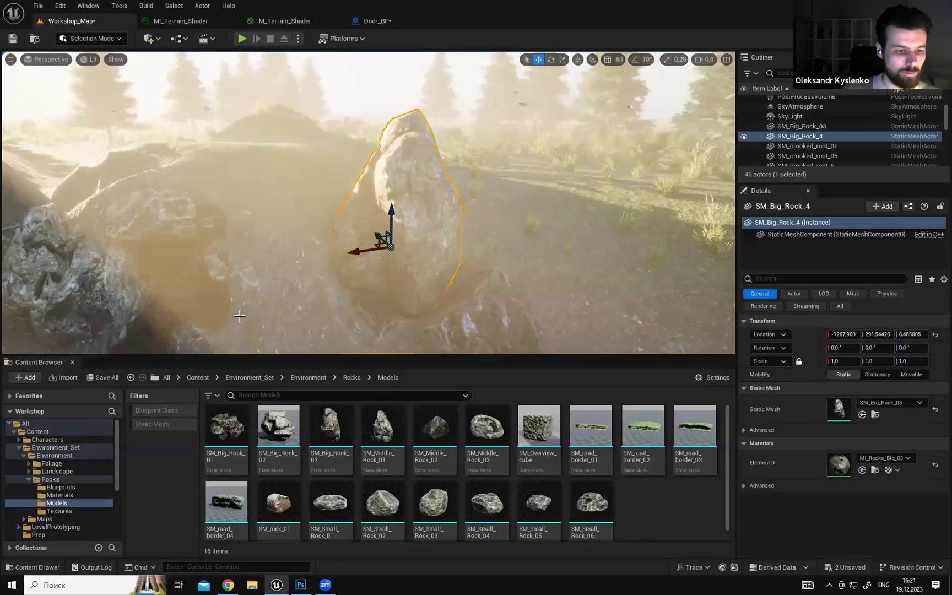
click(21, 448)
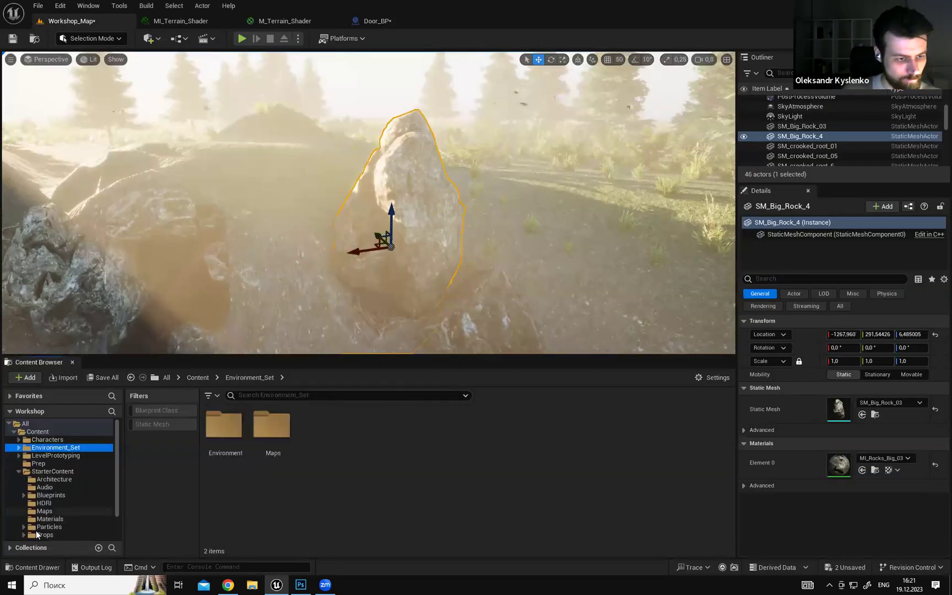
click(44, 535)
click(332, 435)
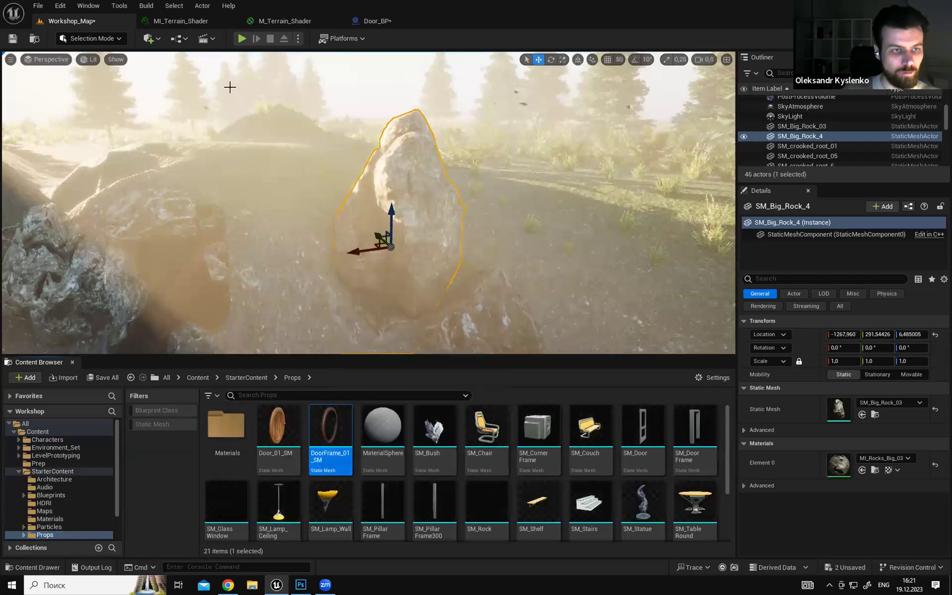
click(379, 21)
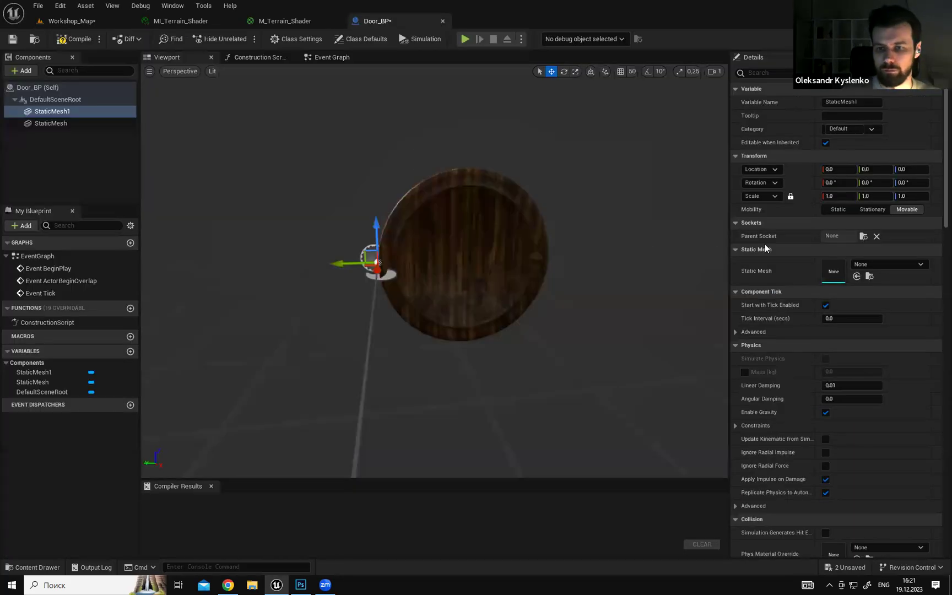
click(856, 276)
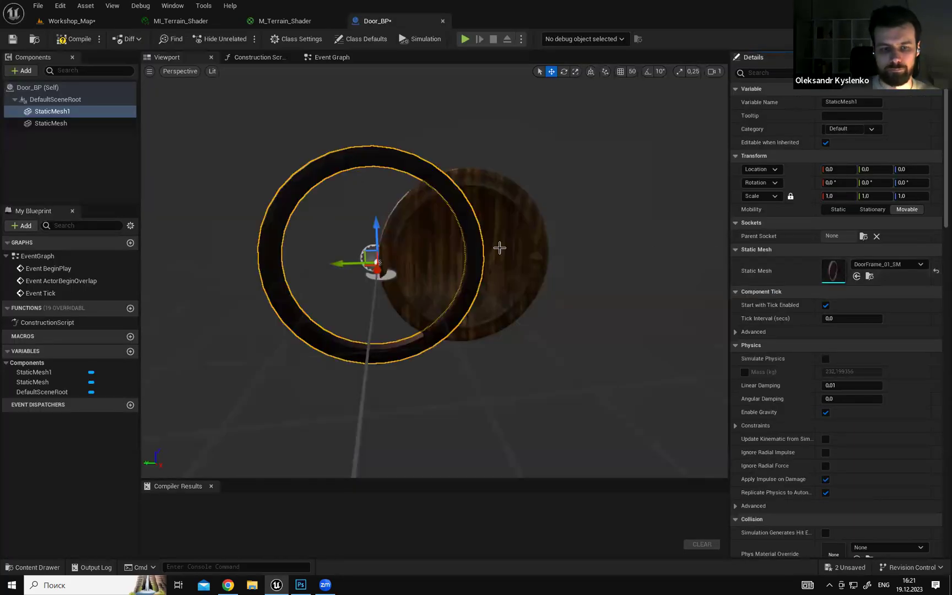
Move the round door's StaticMesh component into the door frame and set its Y location to 125.
right_drag(543, 261, 548, 253)
click(602, 270)
right_drag(603, 270, 545, 261)
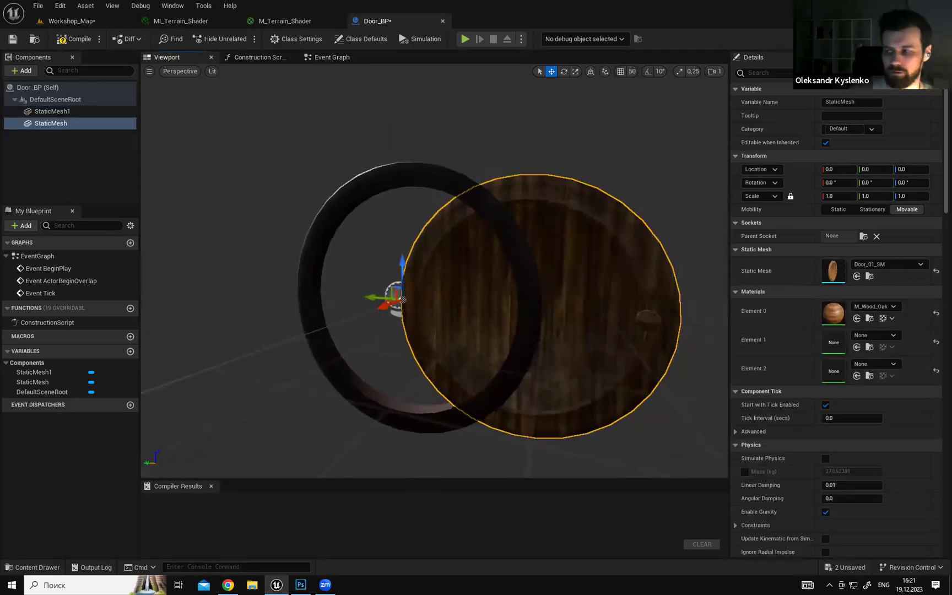
right_drag(622, 273, 616, 273)
scroll(616, 272, down, 5)
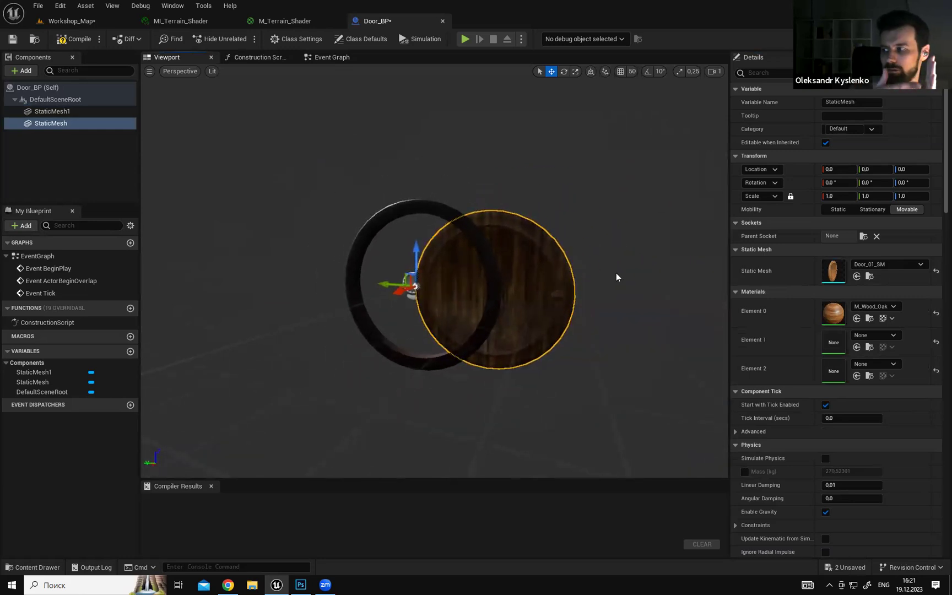
right_drag(517, 284, 542, 285)
right_drag(600, 281, 364, 298)
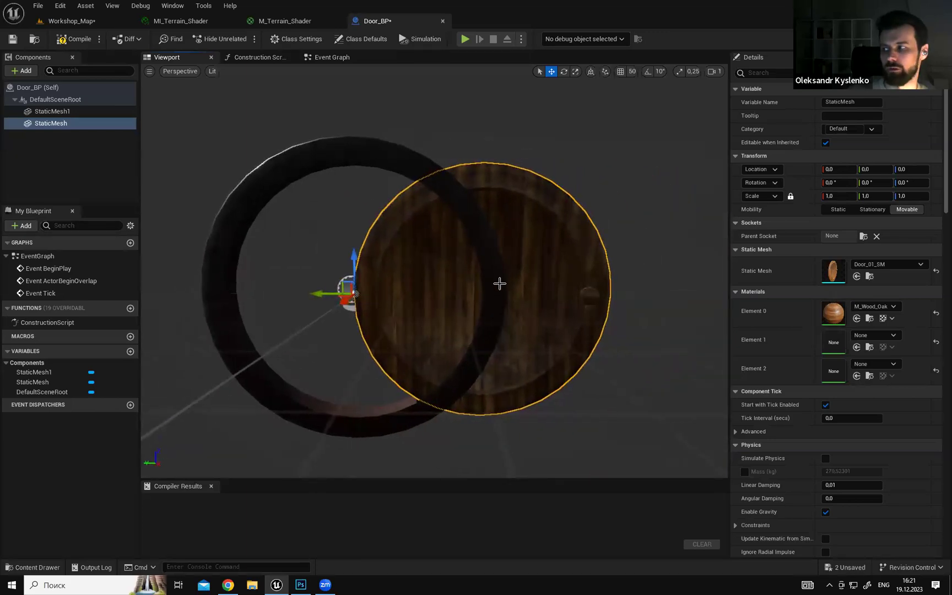
scroll(543, 246, down, 5)
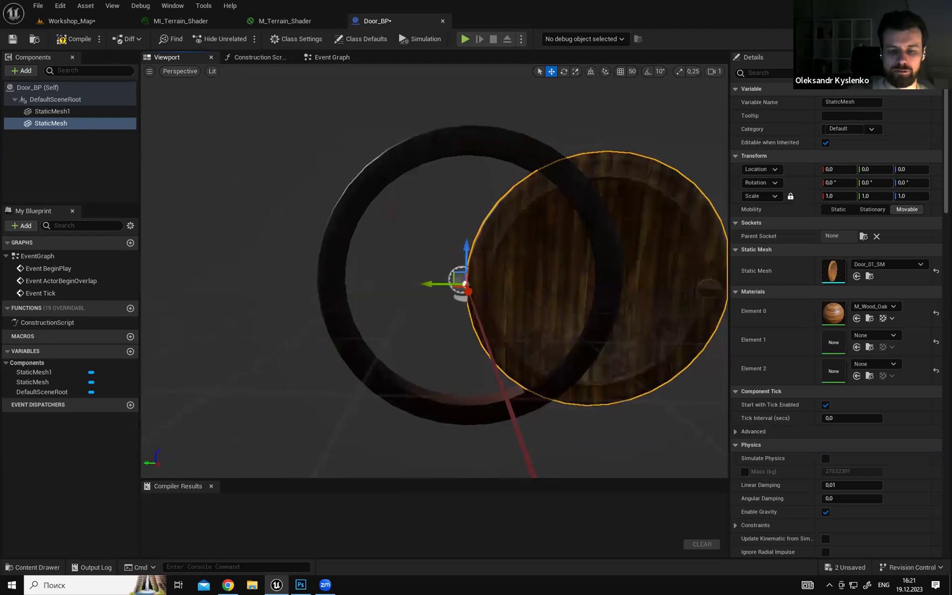
click(593, 241)
mouse_move(592, 240)
right_down()
mouse_move(573, 247)
mouse_move(606, 249)
mouse_move(594, 255)
right_up()
click(592, 240)
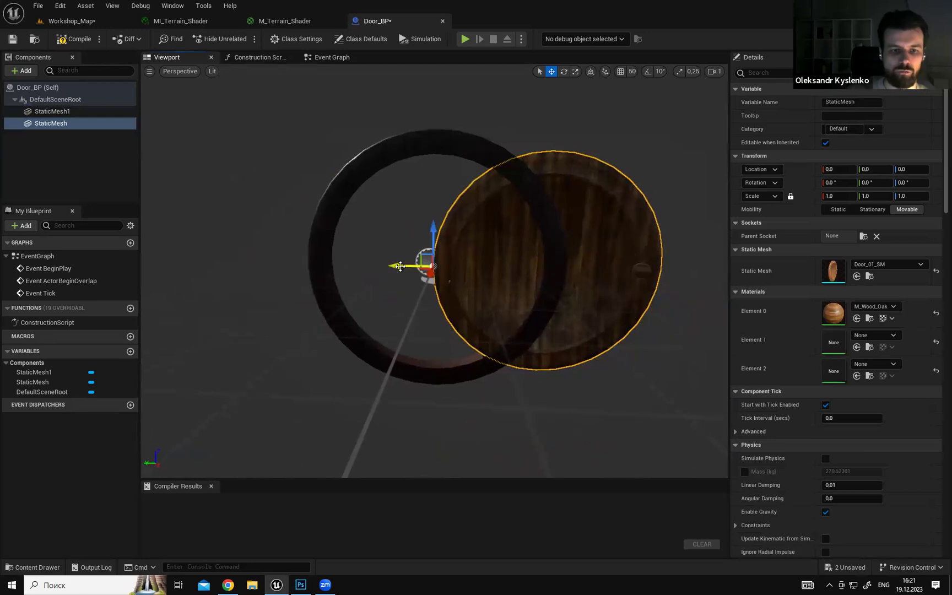
drag(410, 266, 313, 265)
click(875, 169)
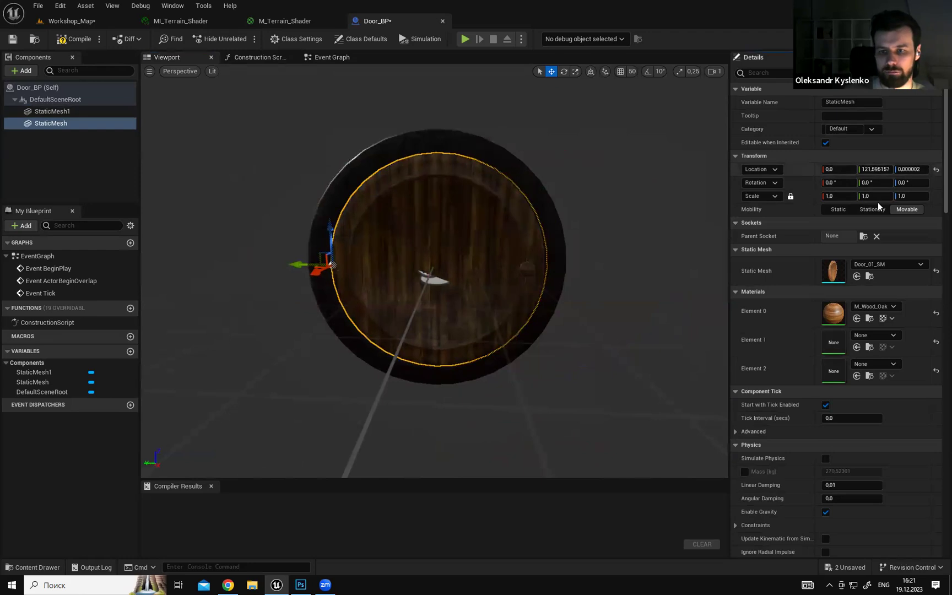
text(125)
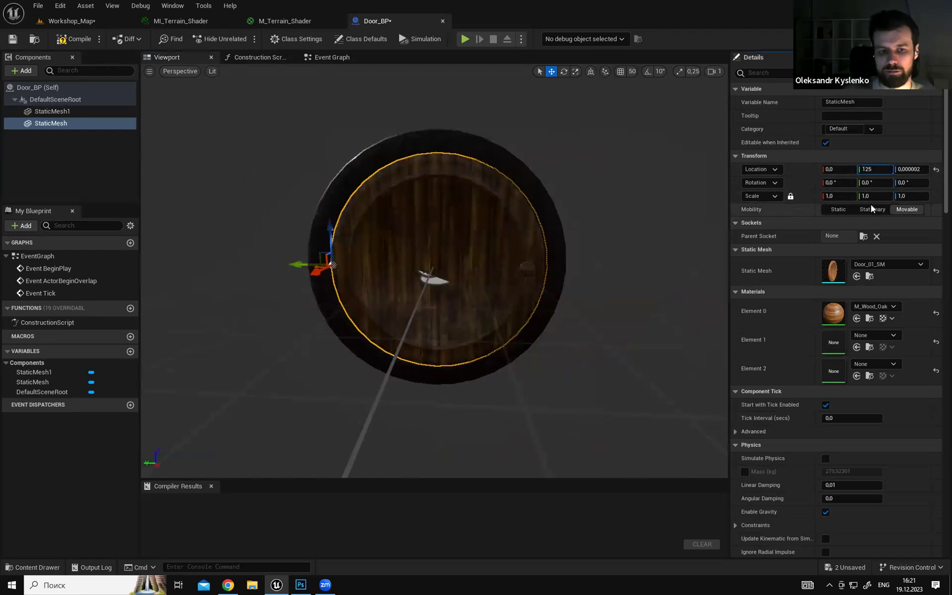
key(Return)
Inspect the fit of the door inside its frame from several angles and clear the component selection.
right_drag(583, 246, 626, 265)
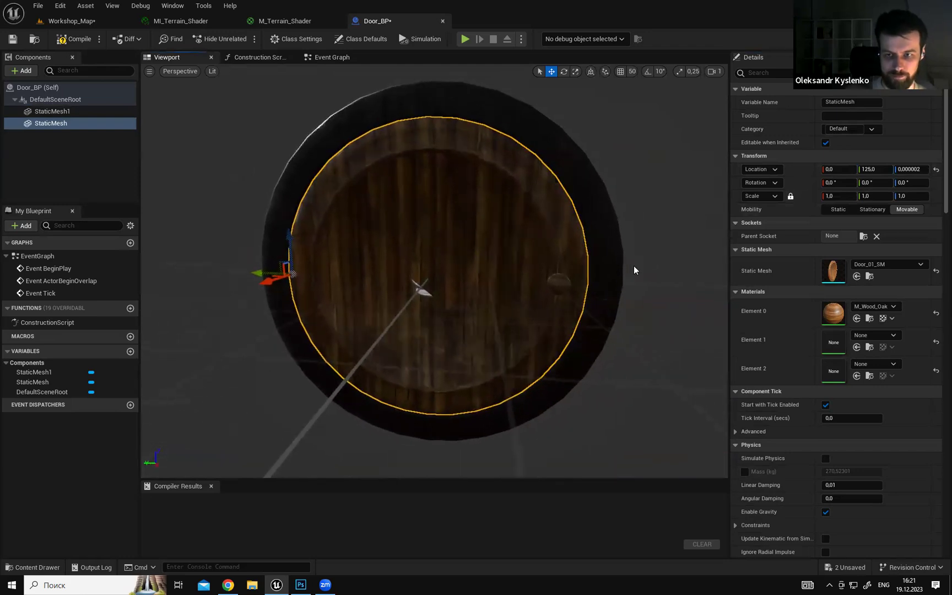
mouse_move(451, 270)
right_down()
mouse_move(429, 270)
mouse_move(462, 274)
right_up()
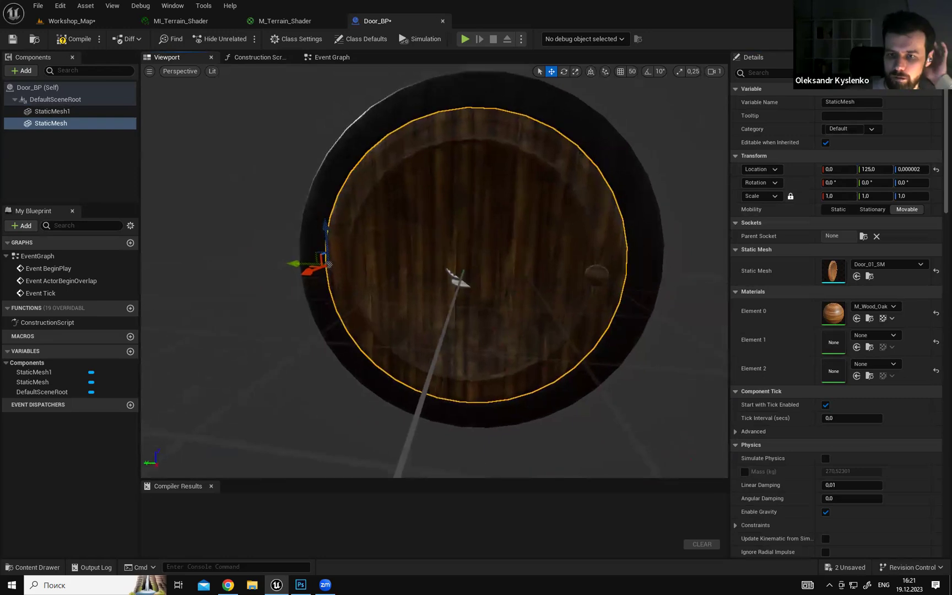
key(s)
right_drag(568, 262, 589, 257)
click(92, 170)
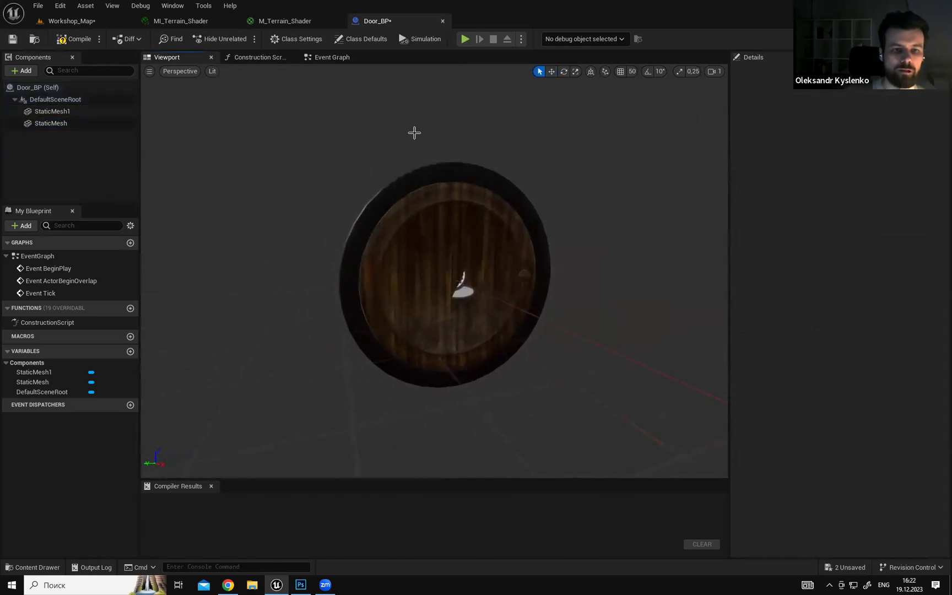
Add a Box Collision component under Door_BP's DefaultSceneRoot, keeping the name Box.
click(330, 56)
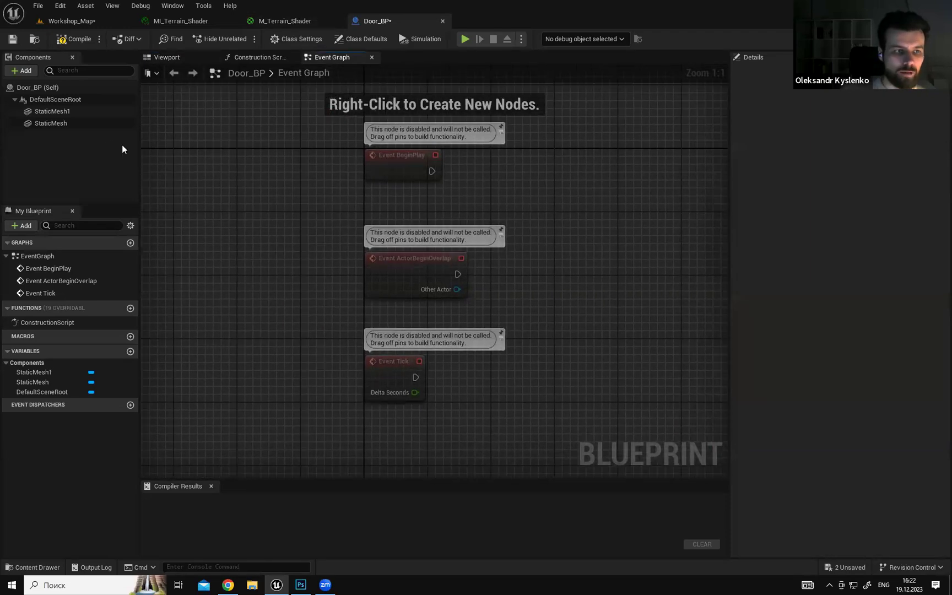
click(39, 87)
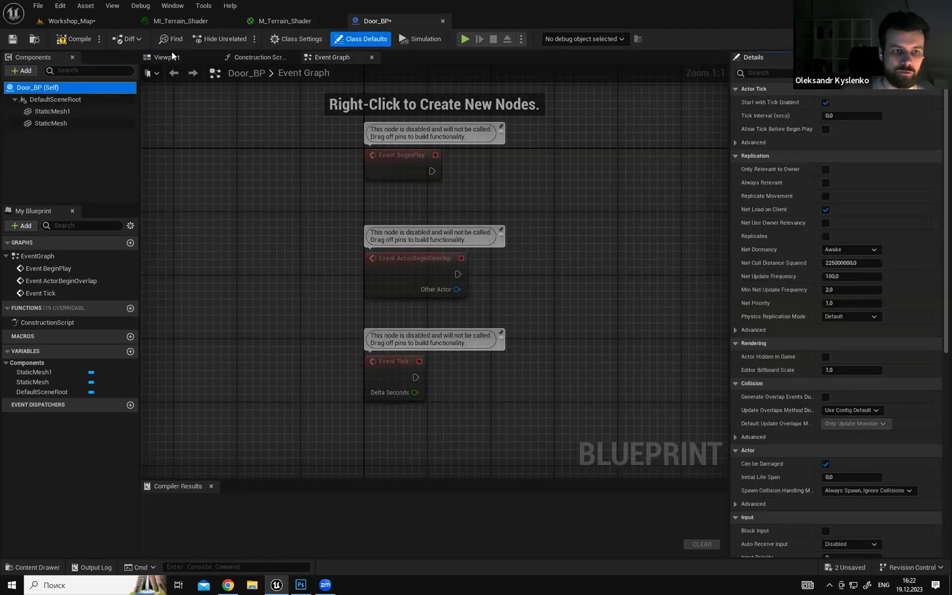
click(169, 56)
click(23, 70)
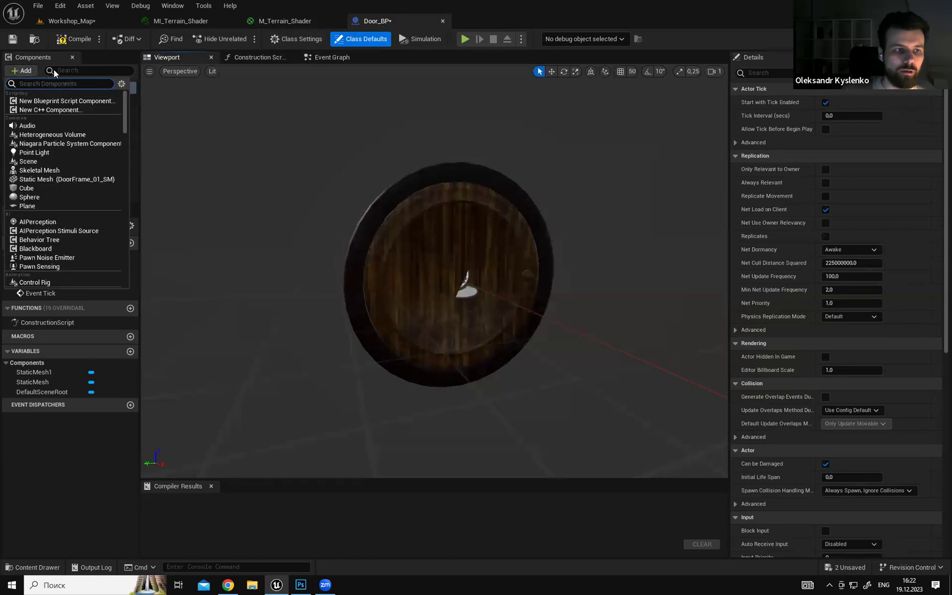
text(box)
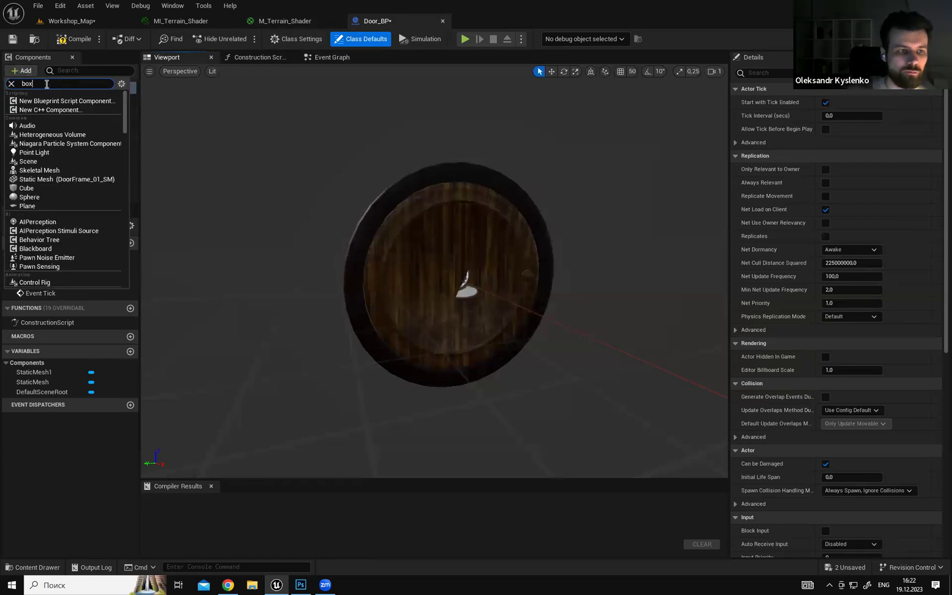
click(46, 102)
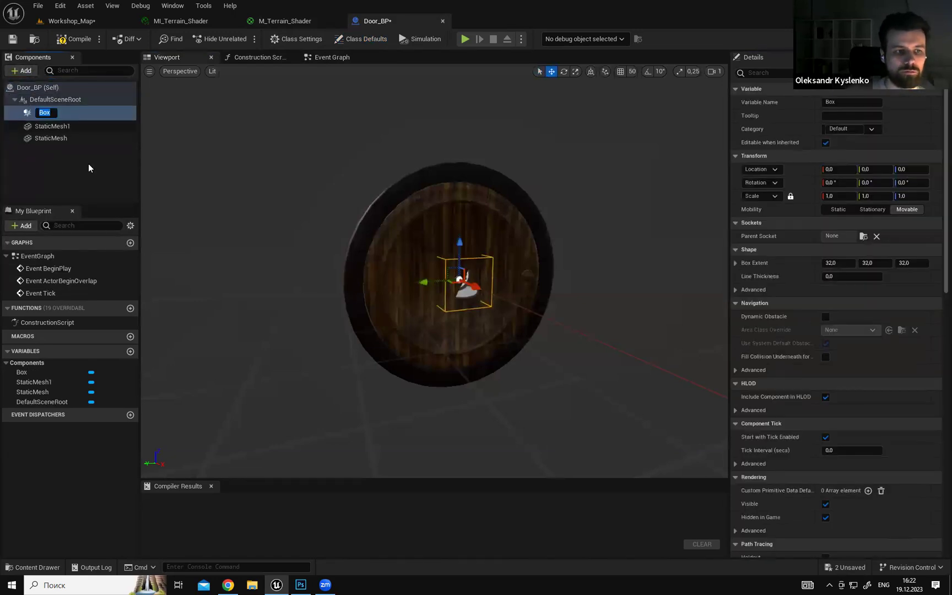
click(87, 166)
Set the Box component's Z extent to 150, after trying 100.
click(42, 112)
right_drag(367, 194, 509, 209)
key(a)
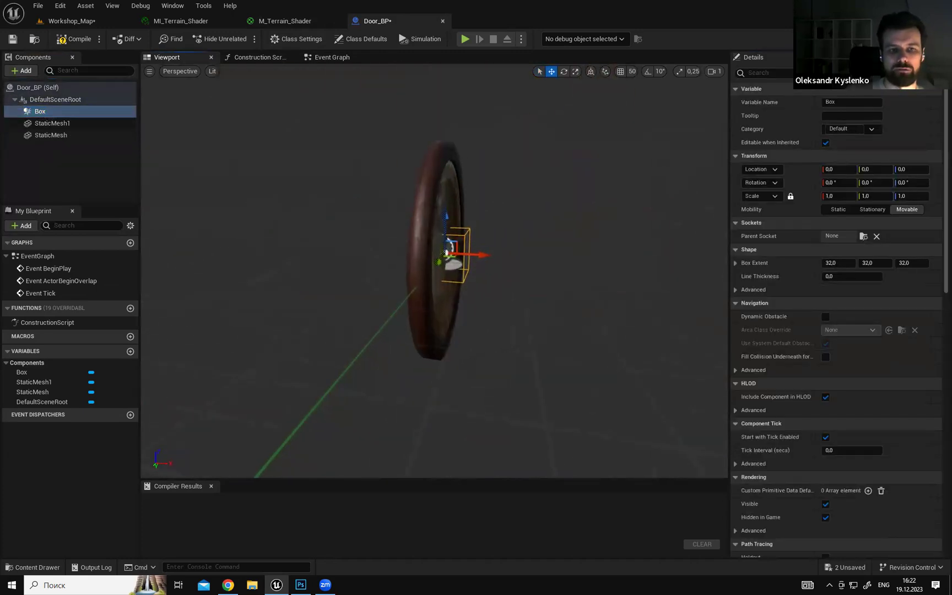
right_drag(449, 198, 457, 208)
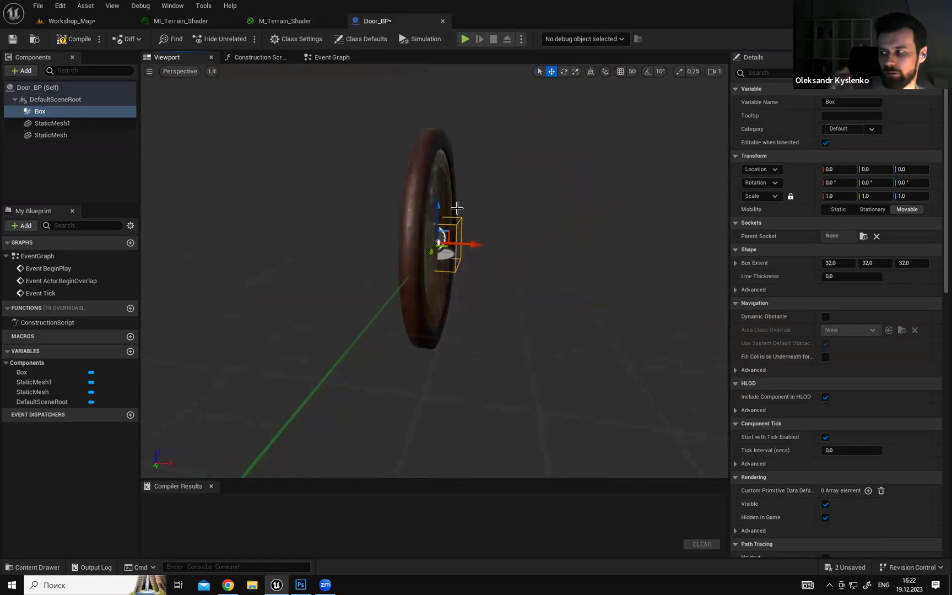
key(a)
mouse_move(497, 237)
right_down()
mouse_move(526, 233)
mouse_move(494, 231)
right_up()
key(d)
click(911, 263)
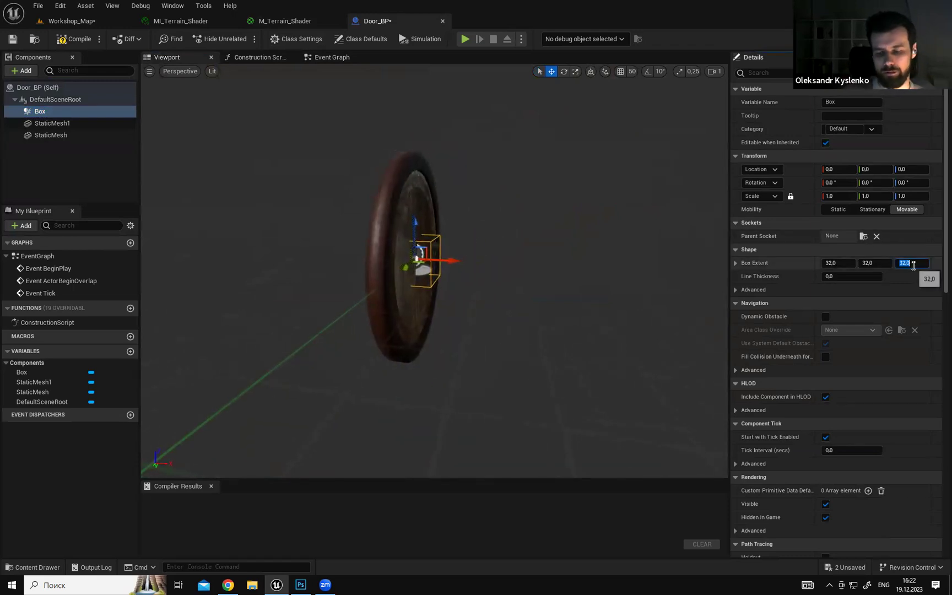
text(100)
key(Return)
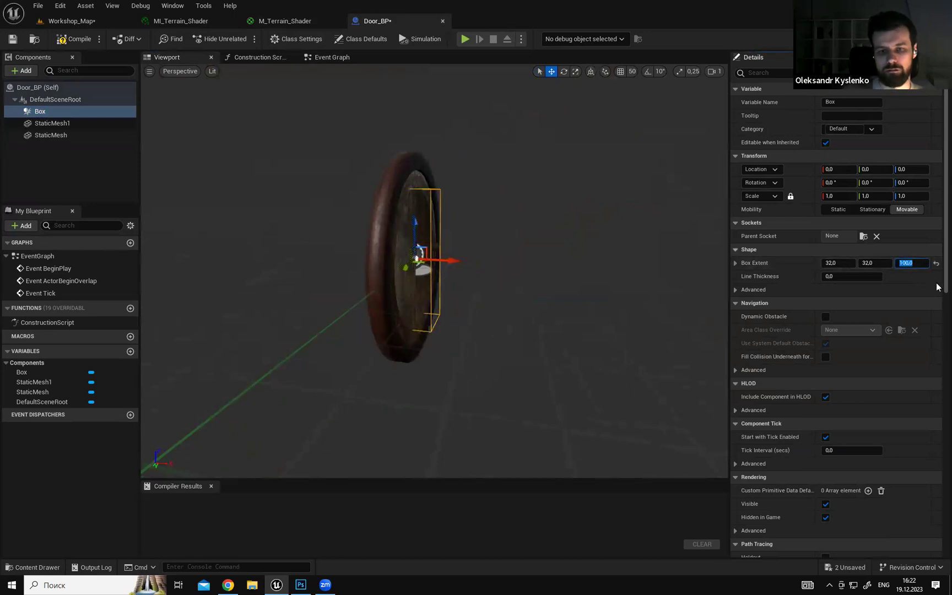
text(150)
key(Return)
Enlarge the Box component's extents to about 160 in X and 169 in Y so it surrounds the door.
right_drag(579, 218, 595, 196)
key(d)
key(s)
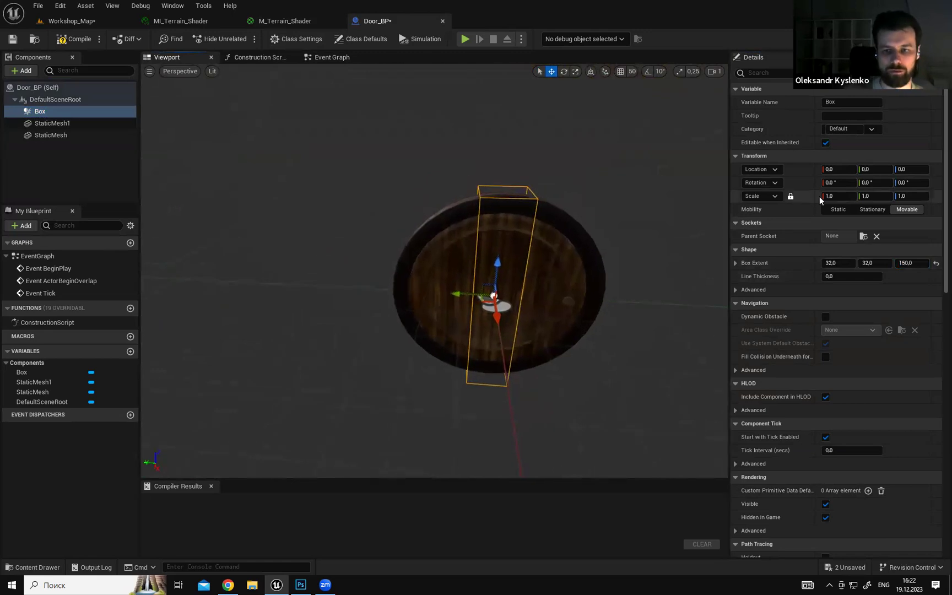
right_drag(584, 302, 587, 307)
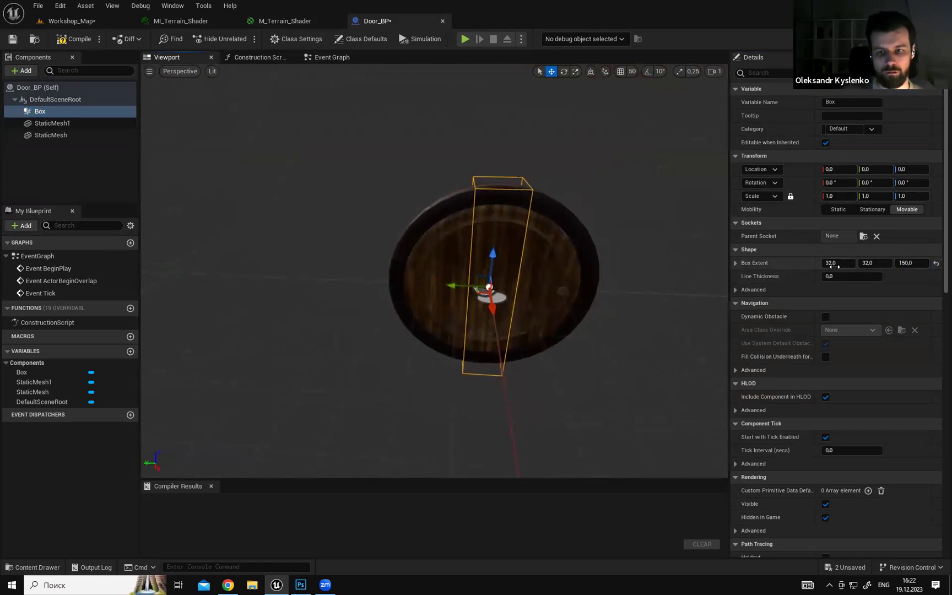
drag(839, 263, 895, 262)
key(a)
right_drag(612, 242, 523, 239)
key(d)
drag(835, 263, 903, 263)
key(d)
right_drag(597, 235, 194, 210)
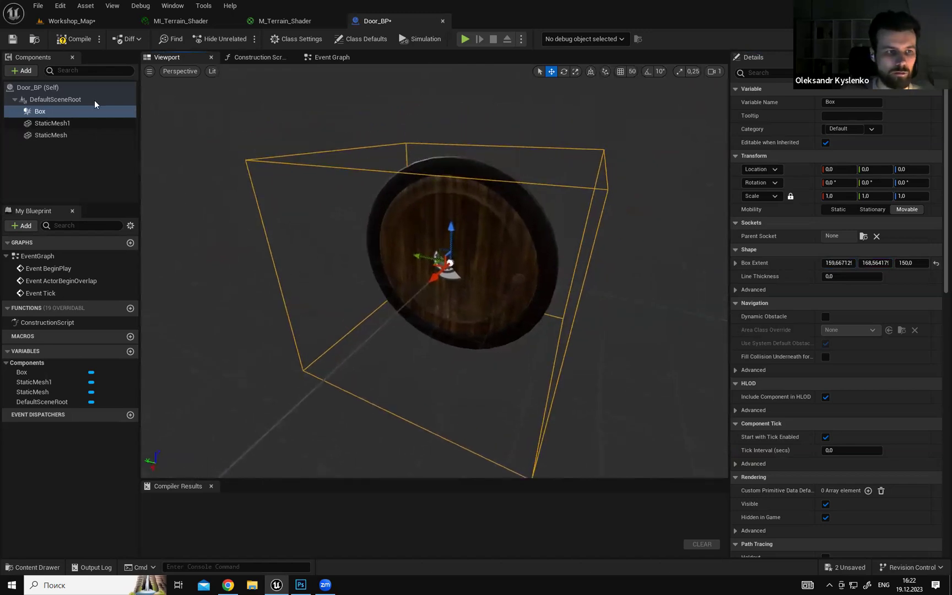
Add an On Component Begin Overlap event for the Box component to Door_BP's Event Graph.
click(330, 57)
click(39, 111)
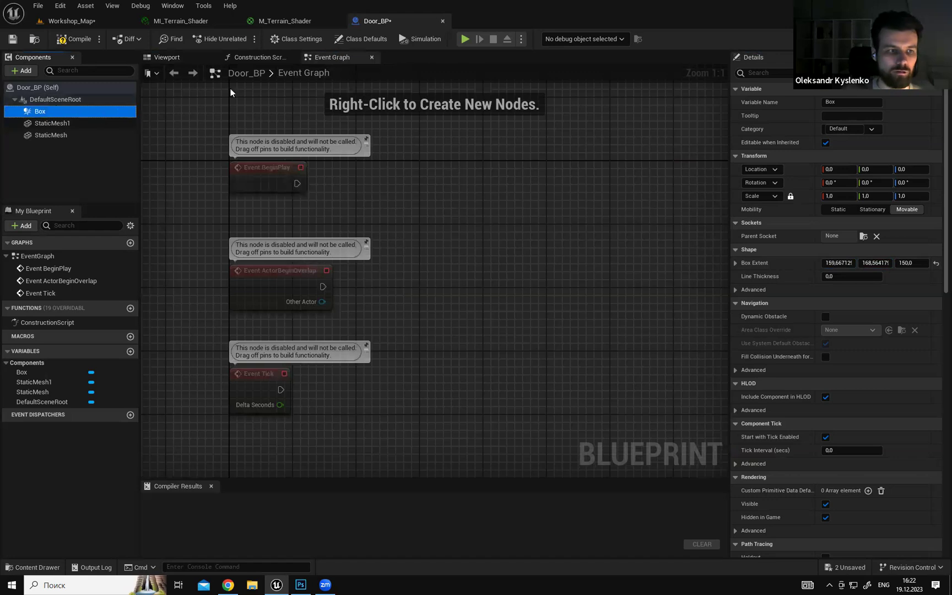
scroll(936, 170, down, 2)
scroll(937, 170, down, 15)
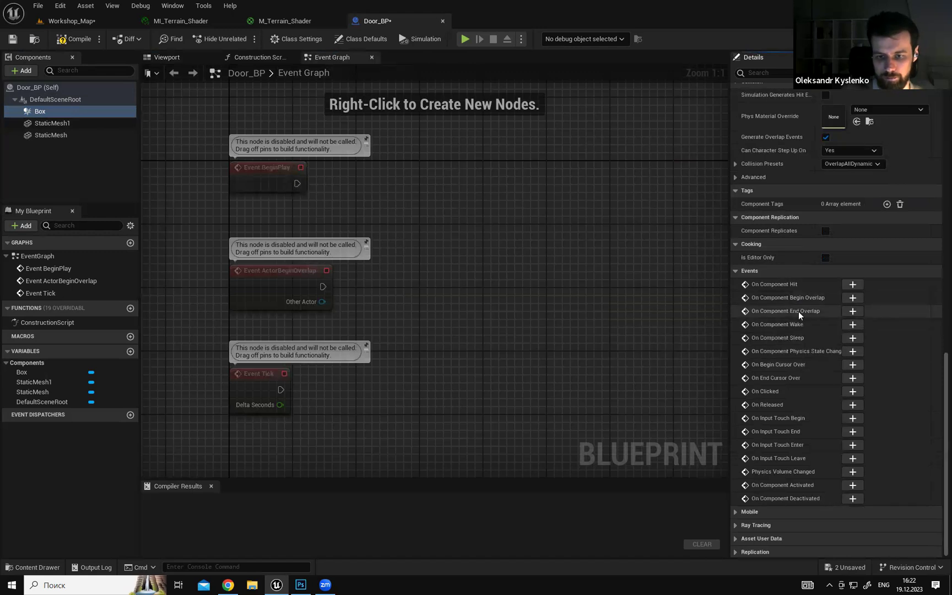
click(851, 297)
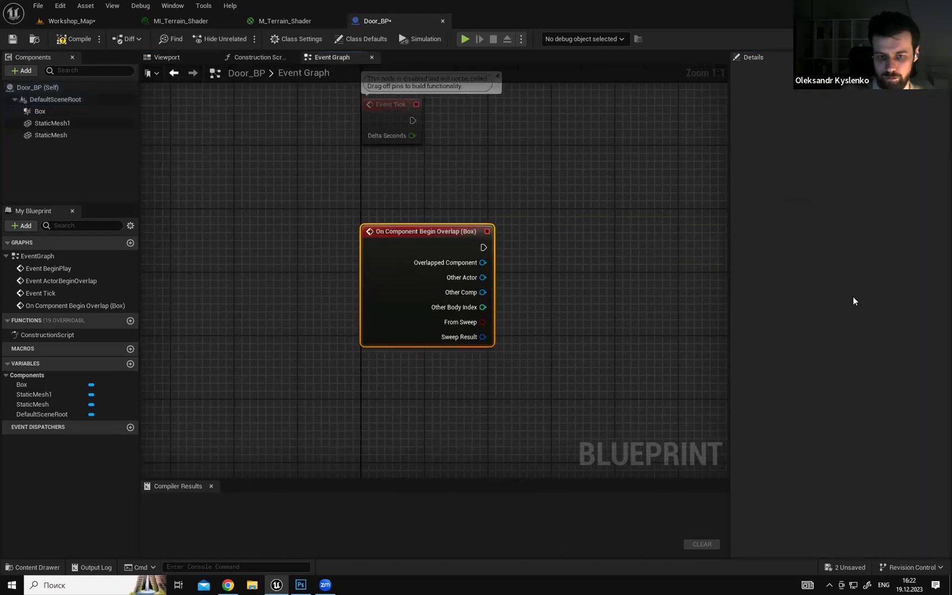
Add an On Component End Overlap event for the Box component below the Begin Overlap event.
click(59, 111)
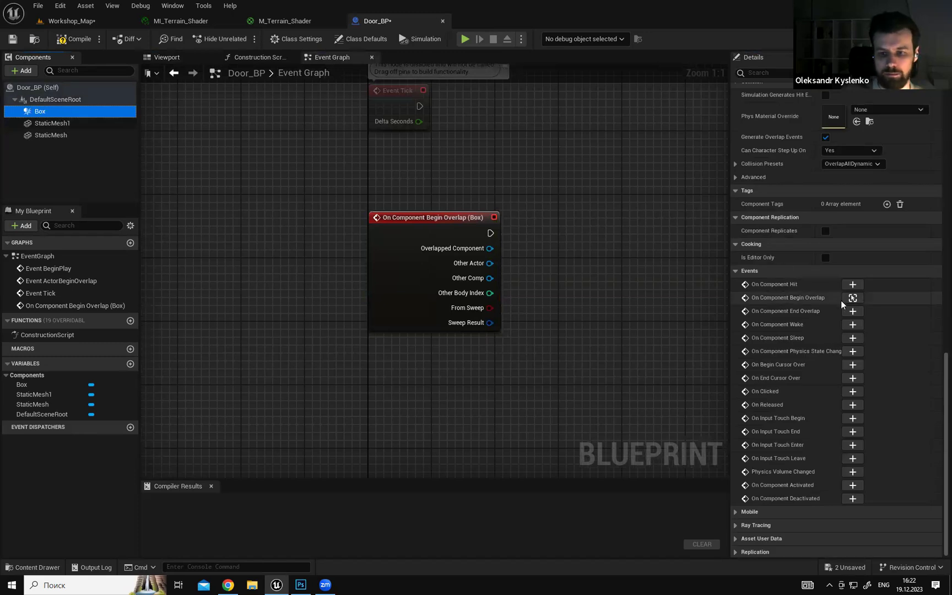
click(848, 310)
right_drag(588, 202, 518, 244)
drag(327, 120, 406, 328)
click(350, 136)
click(369, 148)
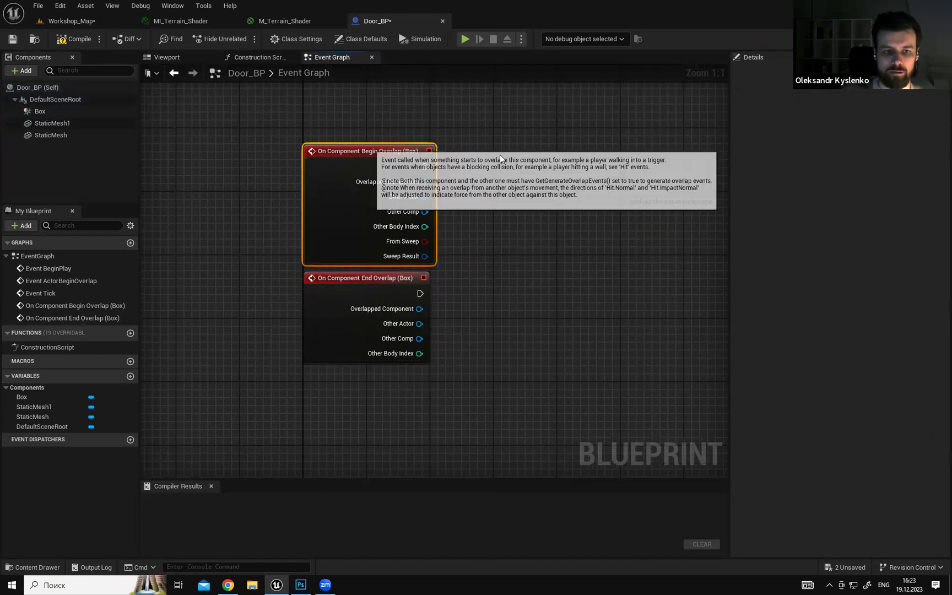
Make free space beside the two overlap events, clear the node selection and save Door_BP.
right_drag(506, 149, 497, 174)
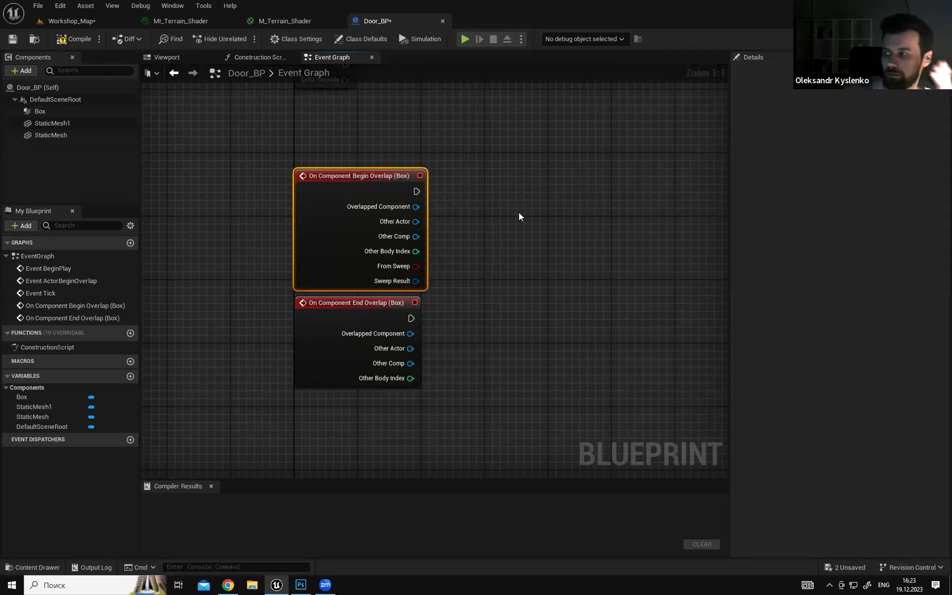
click(374, 304)
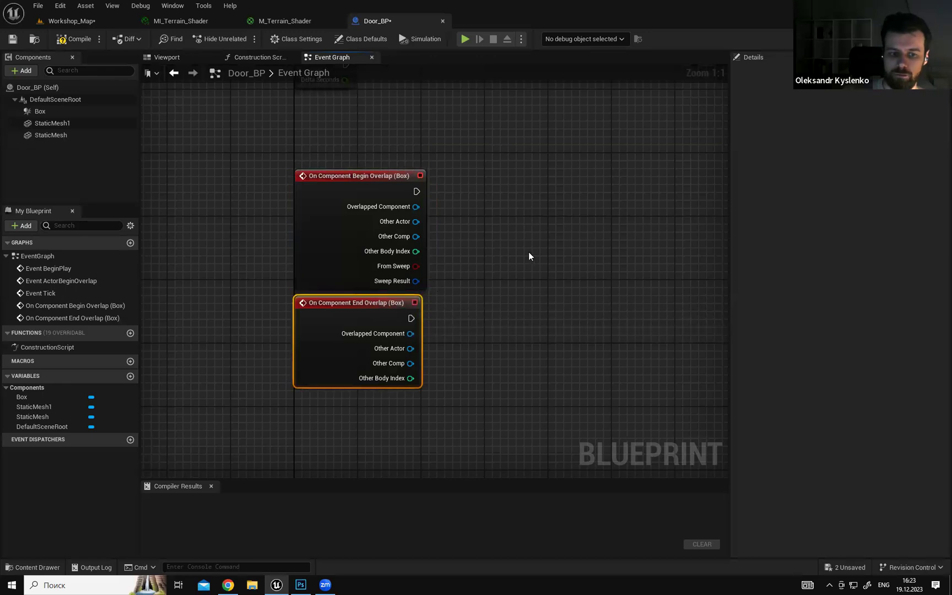
right_drag(530, 254, 472, 251)
click(466, 234)
right_drag(459, 211, 464, 223)
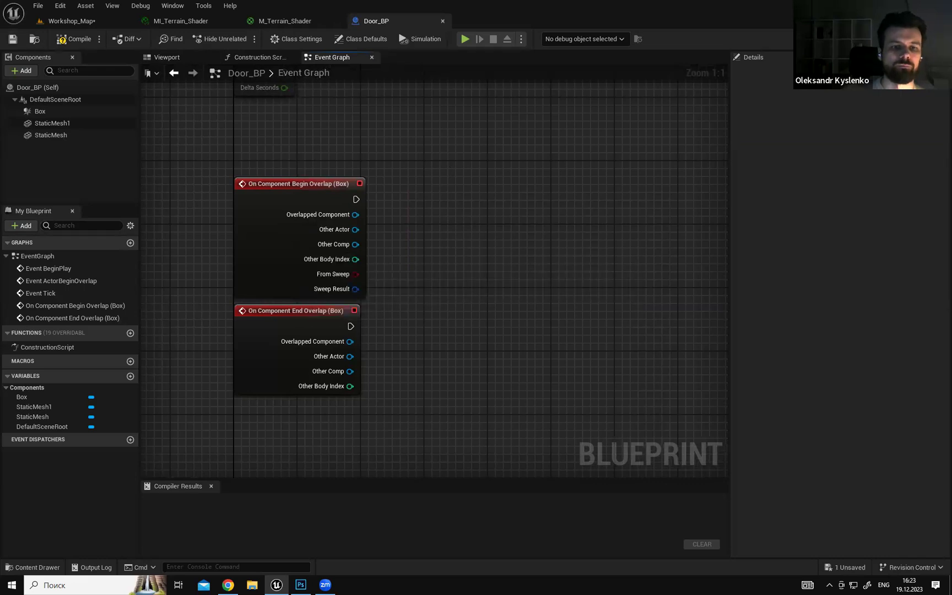
right_drag(446, 170, 452, 148)
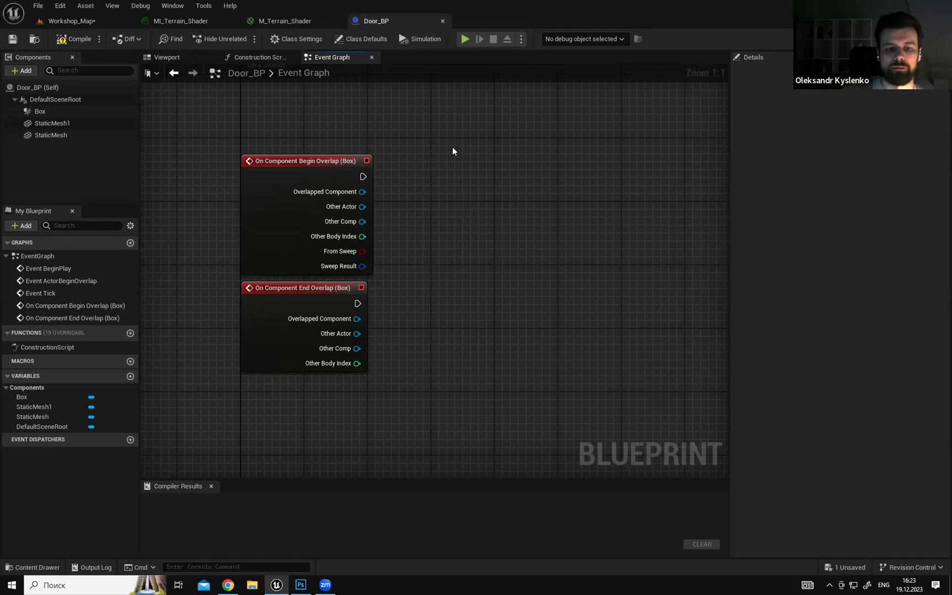
right_drag(452, 150, 361, 103)
right_drag(209, 102, 308, 117)
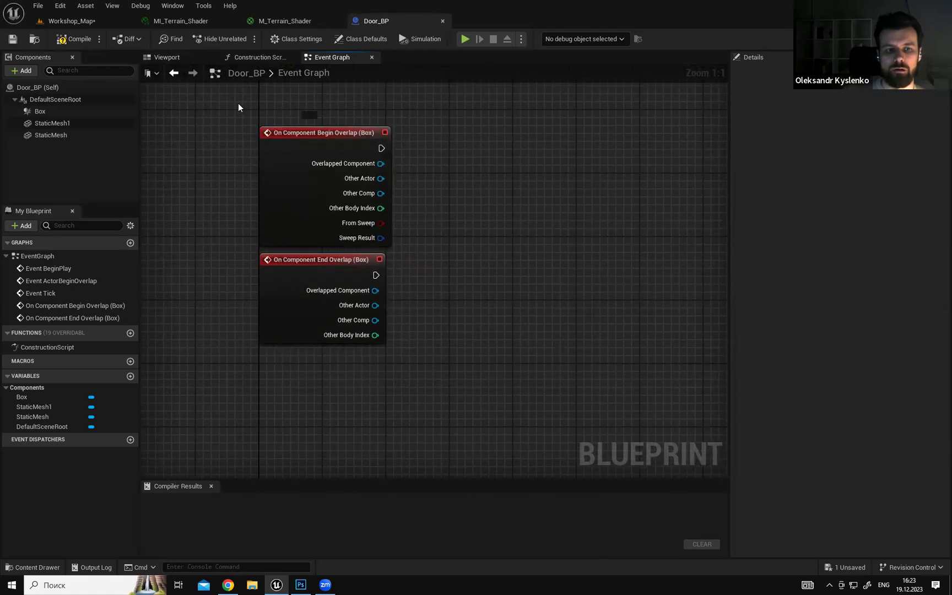
right_drag(543, 156, 473, 170)
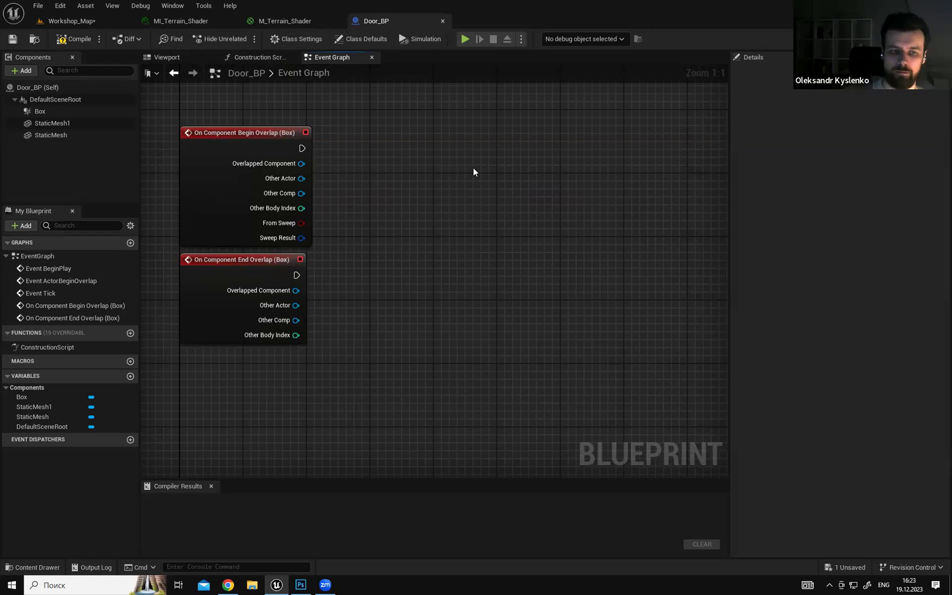
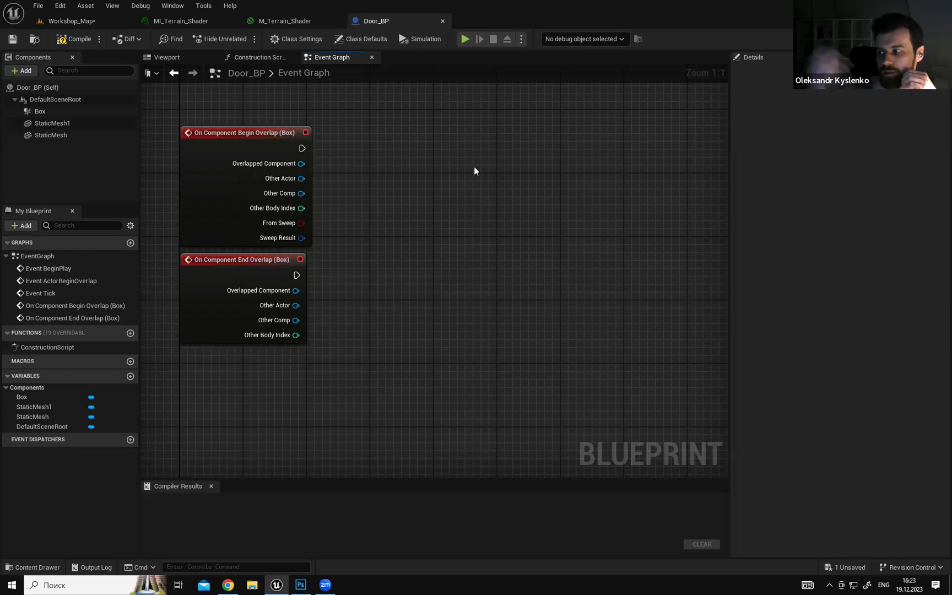
right_drag(453, 191, 446, 193)
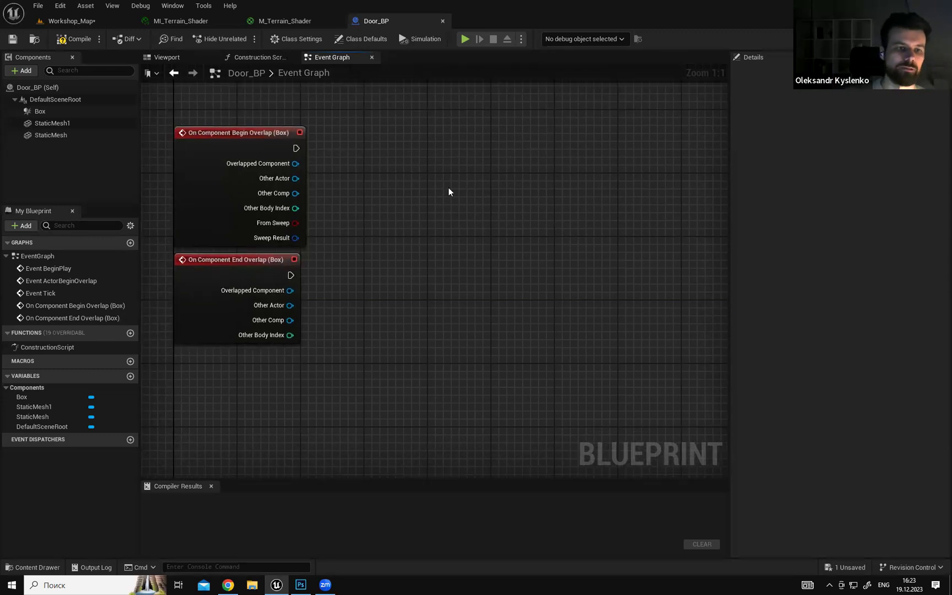
mouse_move(389, 181)
right_down()
mouse_move(386, 193)
mouse_move(384, 174)
right_up()
right_drag(285, 237, 295, 250)
Add an Enable Input node to the Event Graph and place it beside the two Box overlap events.
right_click(363, 176)
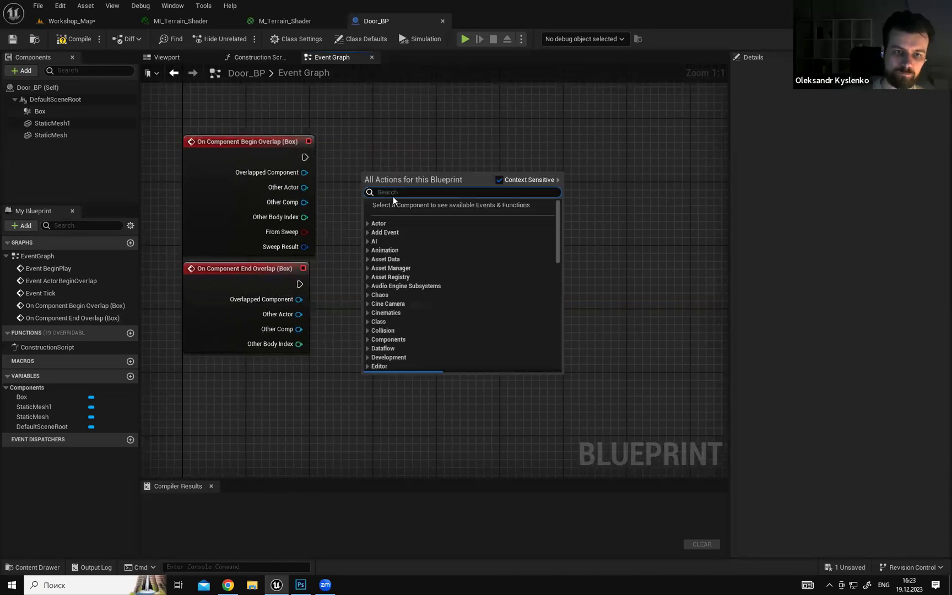
right_click(343, 150)
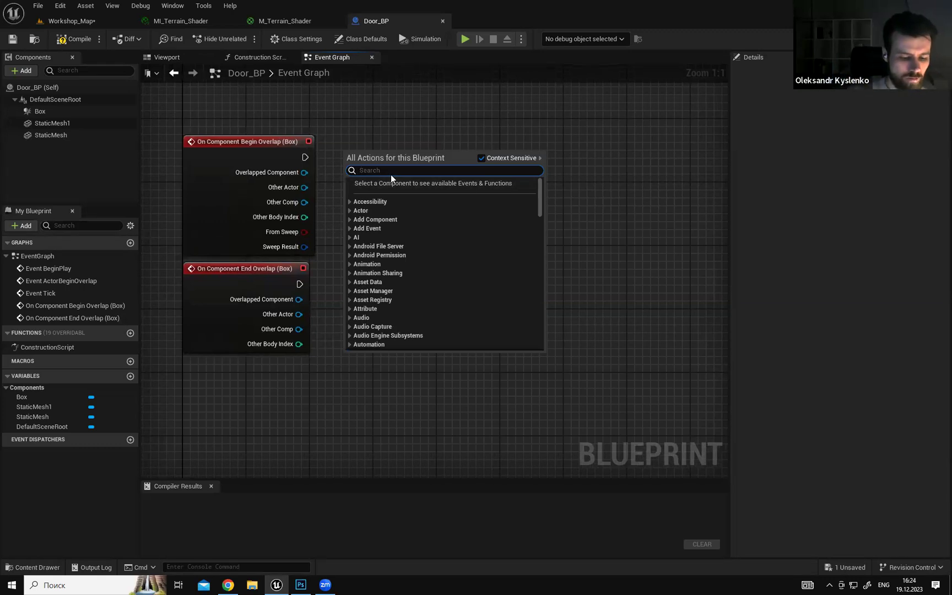
text(input)
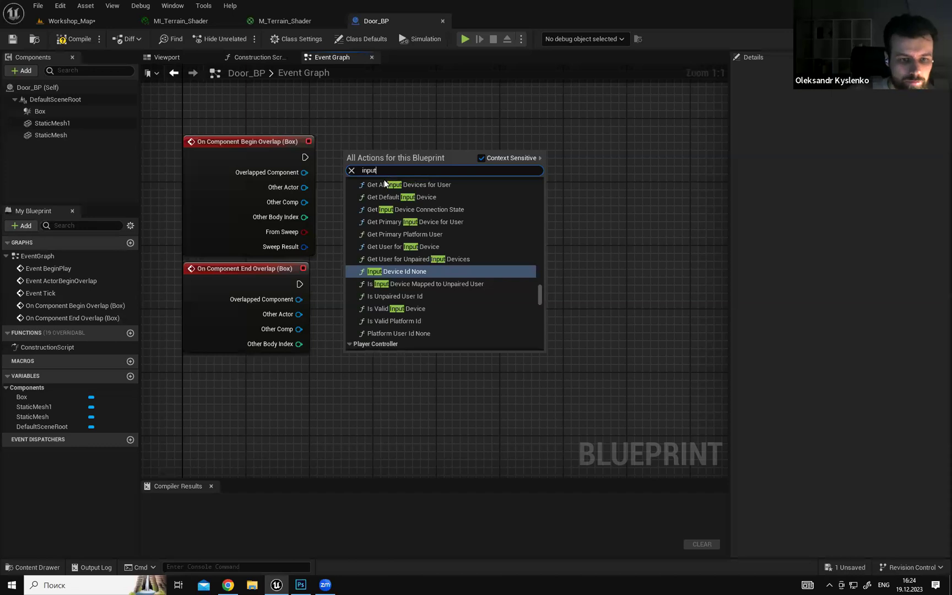
scroll(428, 250, up, 5)
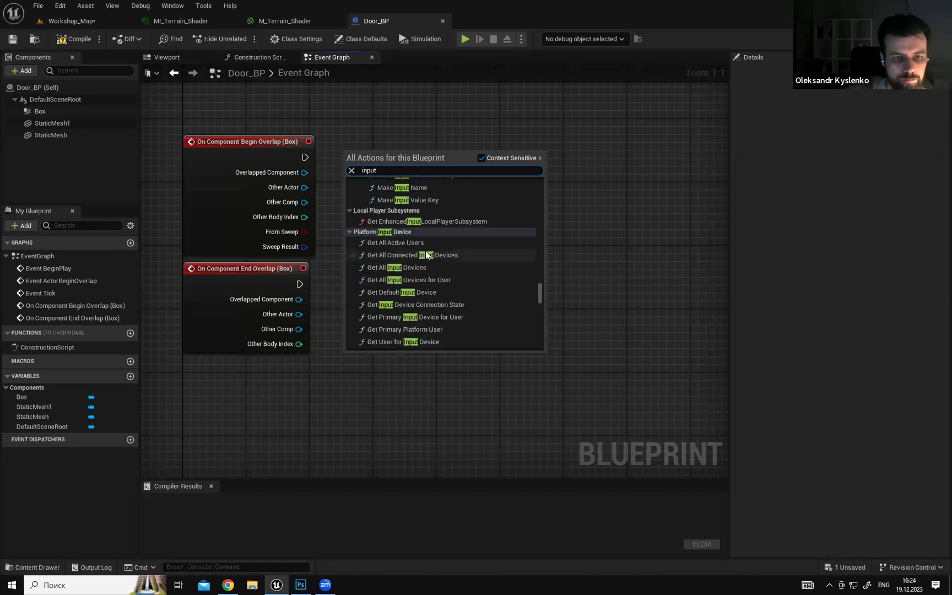
scroll(428, 250, up, 8)
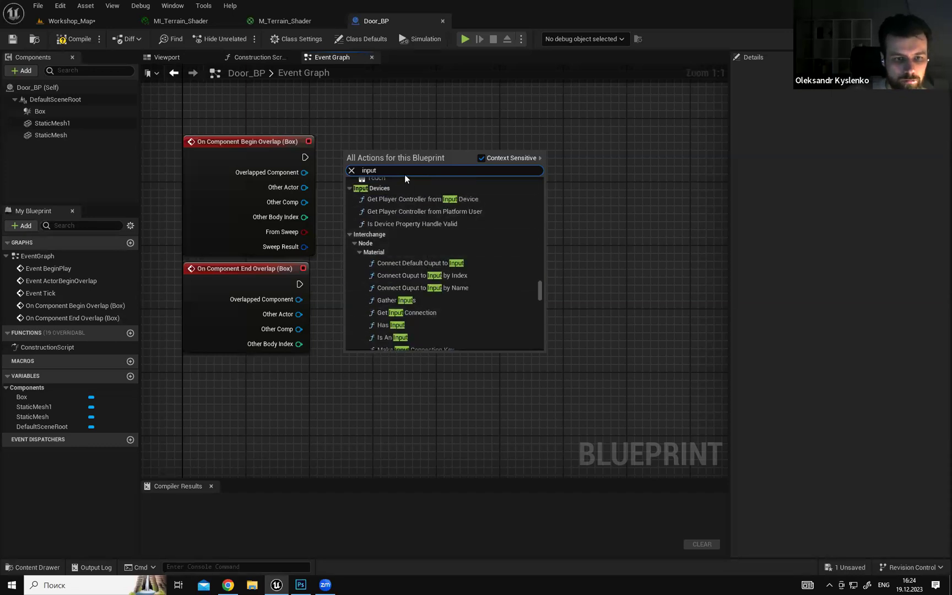
scroll(397, 191, up, 3)
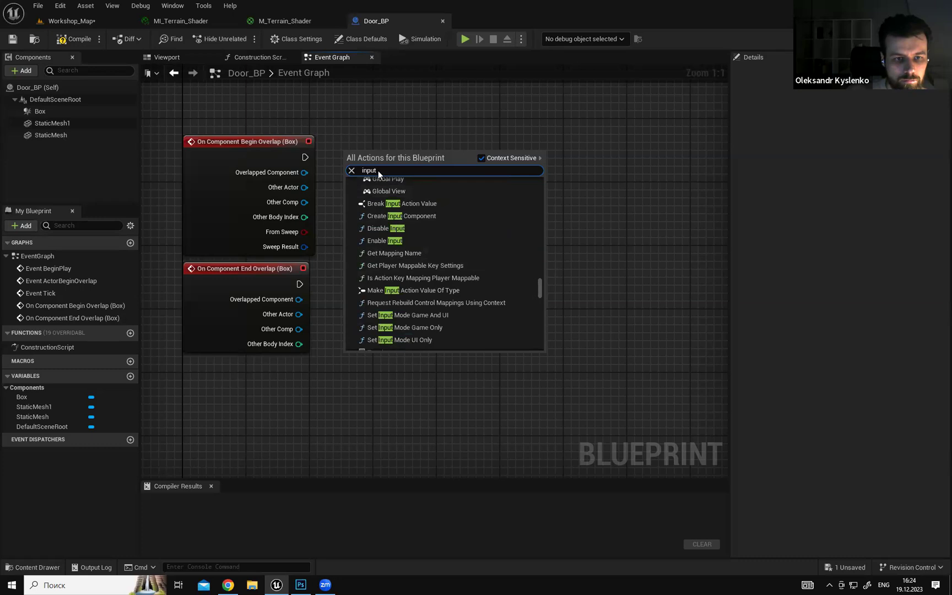
drag(378, 170, 321, 156)
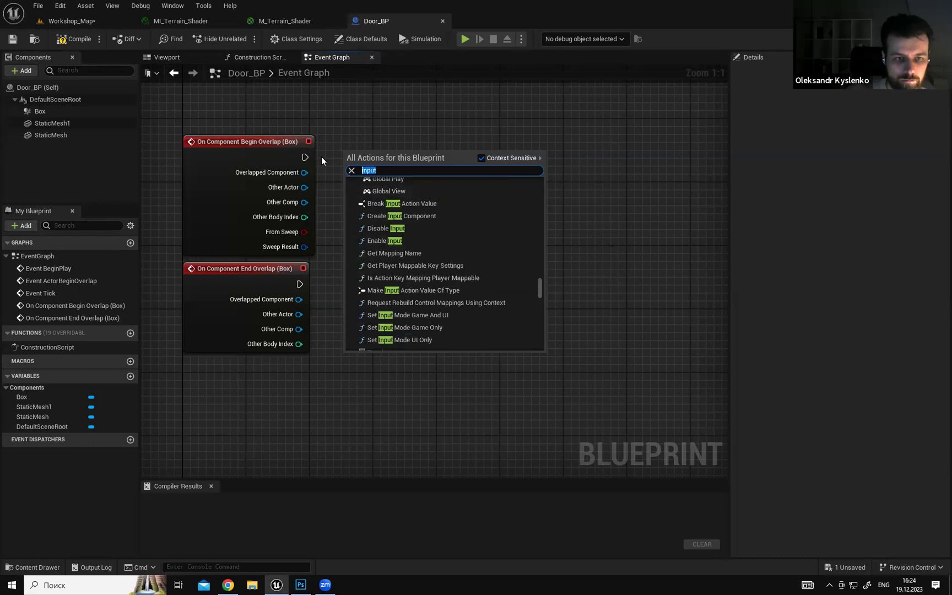
text(enable)
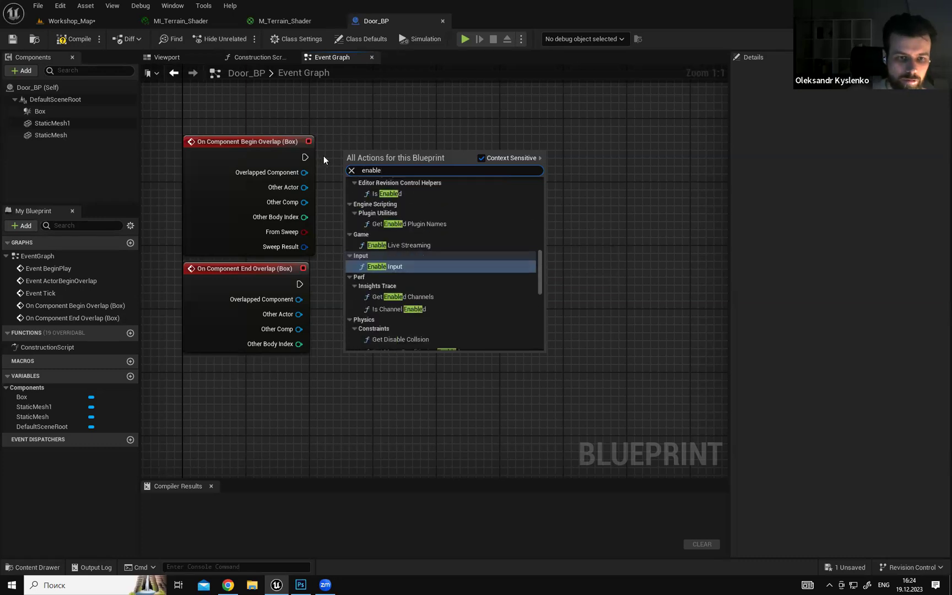
click(380, 266)
drag(390, 151, 496, 191)
right_drag(482, 194, 474, 166)
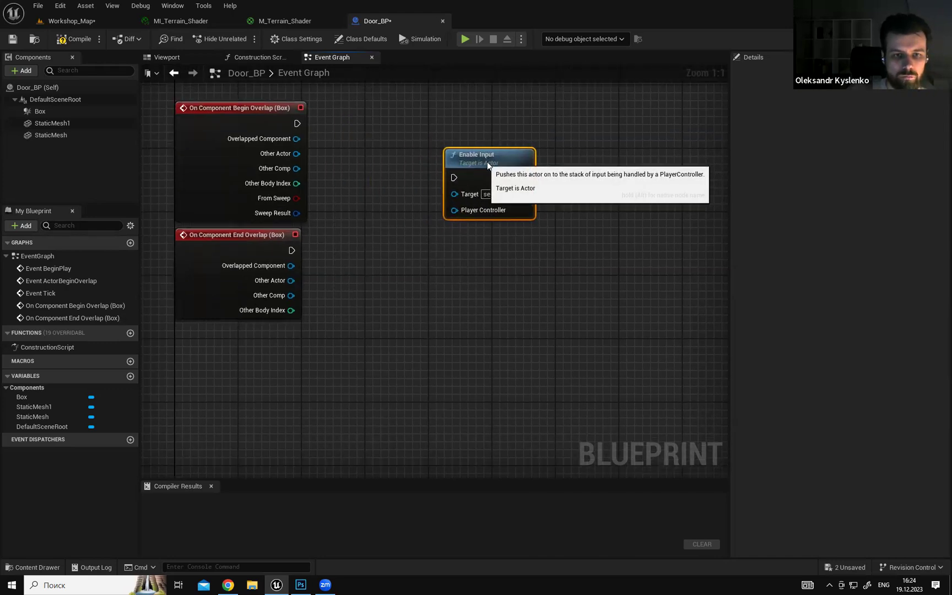
right_drag(496, 120, 469, 163)
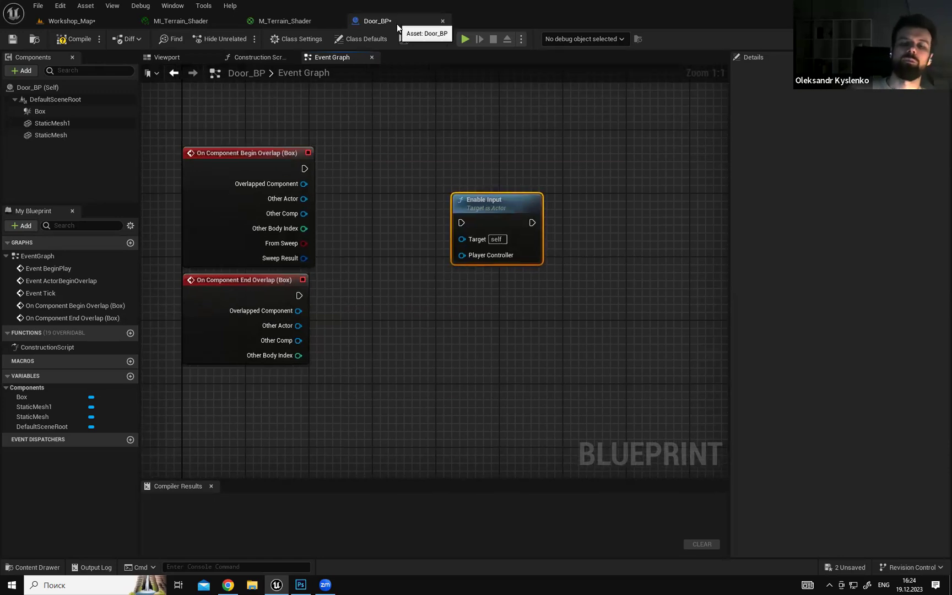
Connect the Begin Overlap event's execution output to Enable Input and align the node level with the event.
click(446, 159)
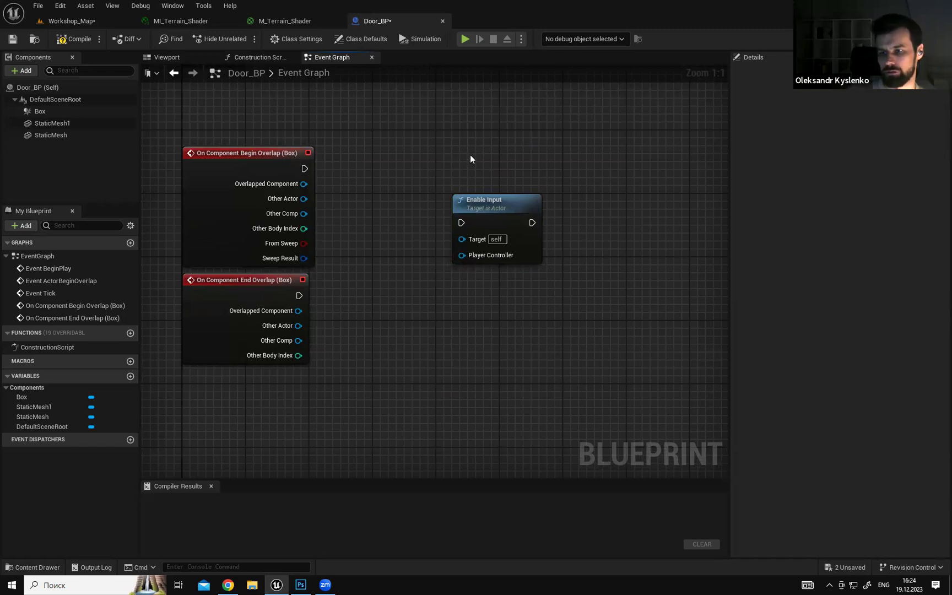
right_drag(480, 149, 499, 150)
drag(504, 202, 492, 253)
click(491, 190)
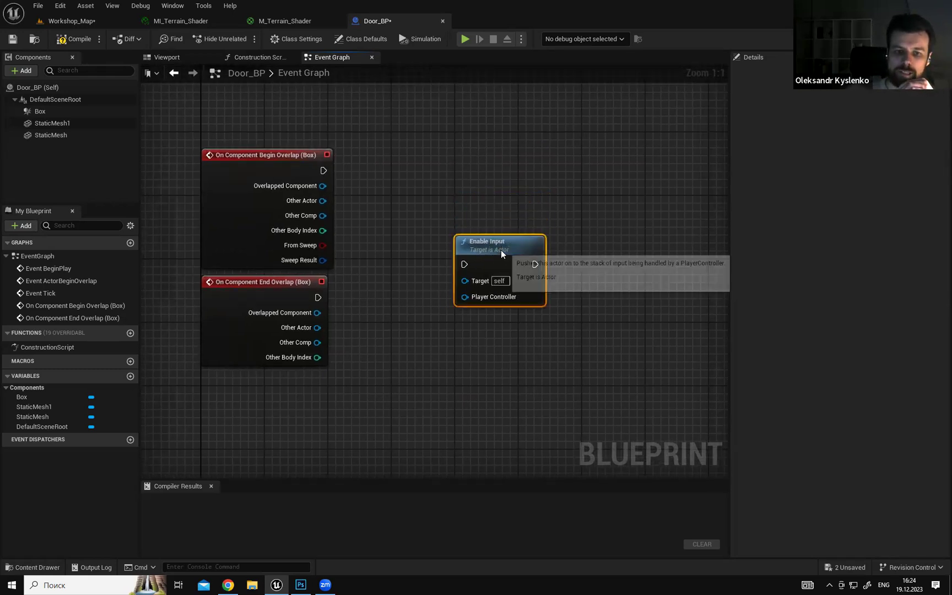
right_drag(506, 195, 510, 200)
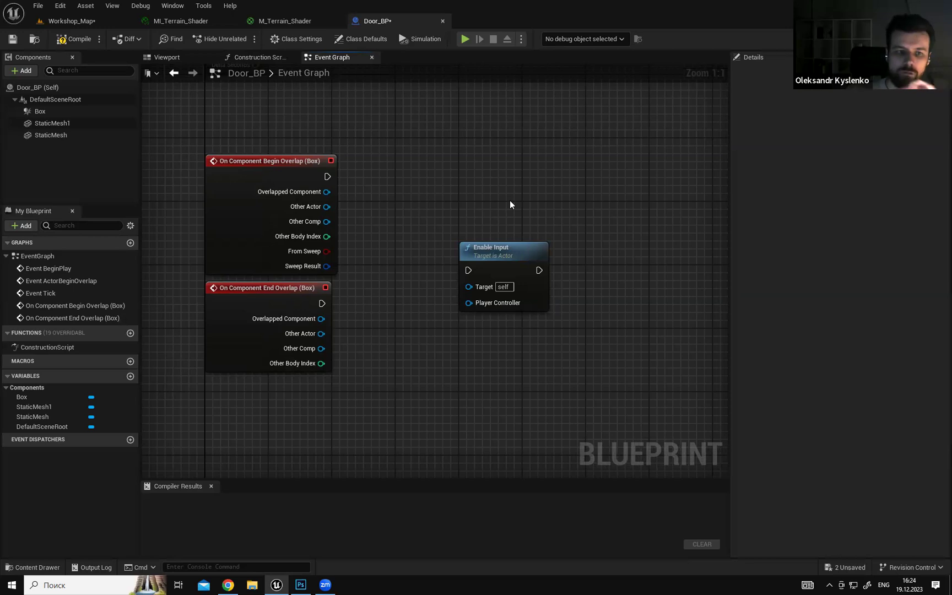
drag(512, 248, 514, 215)
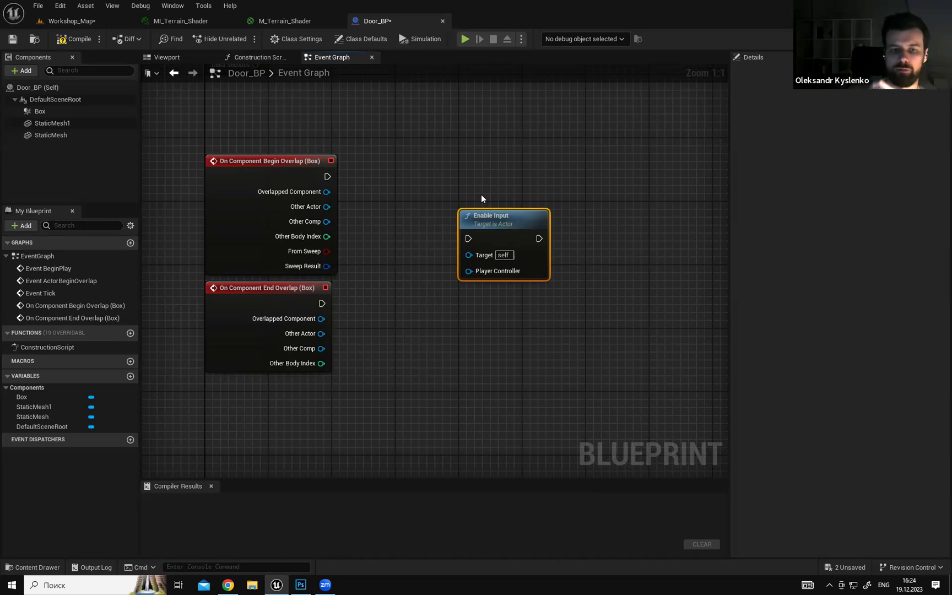
drag(494, 194, 503, 182)
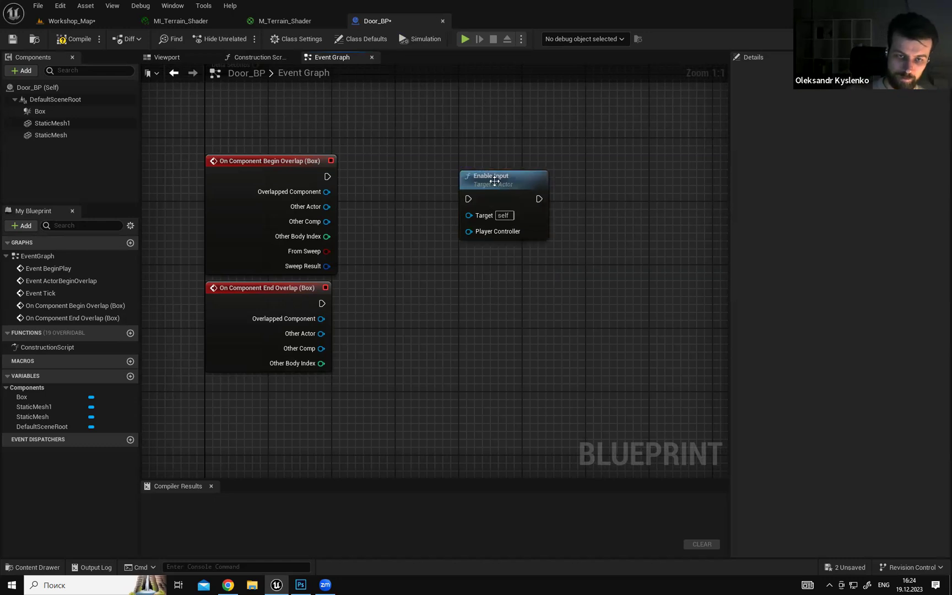
drag(516, 176, 476, 185)
drag(327, 176, 514, 162)
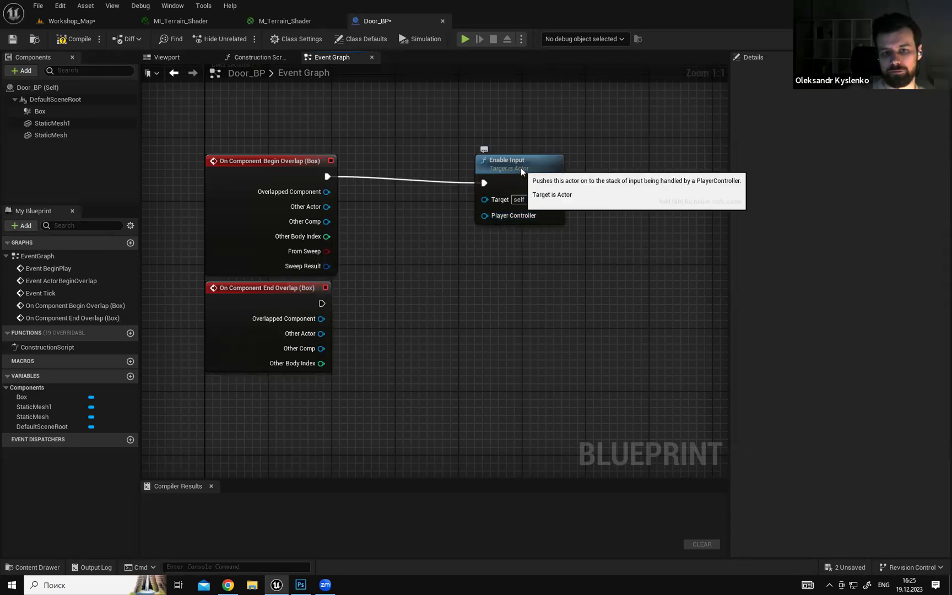
drag(520, 167, 543, 160)
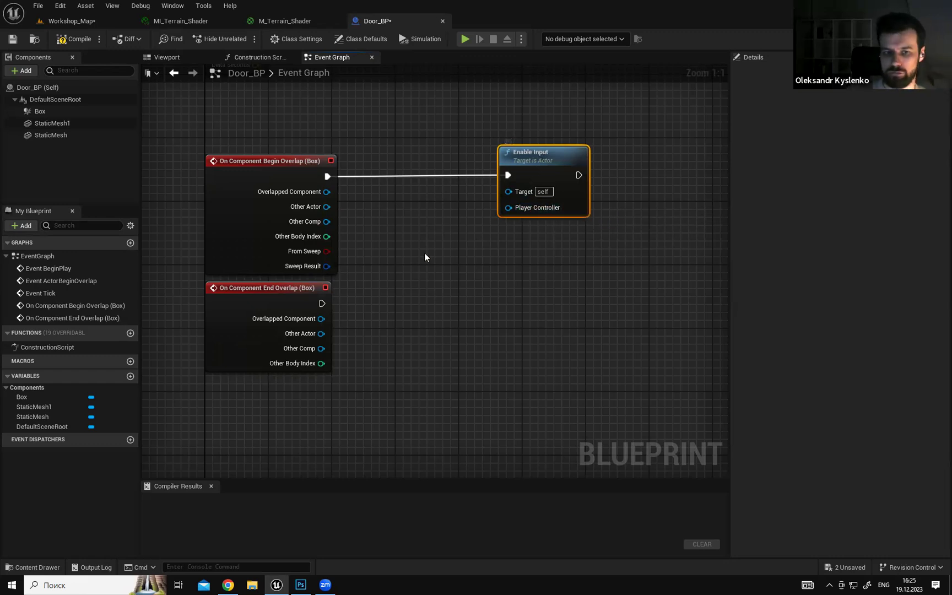
Add a Get Player Controller node and arrange it between the overlap events and Enable Input, slightly lower.
right_drag(424, 253, 422, 247)
text(player corn)
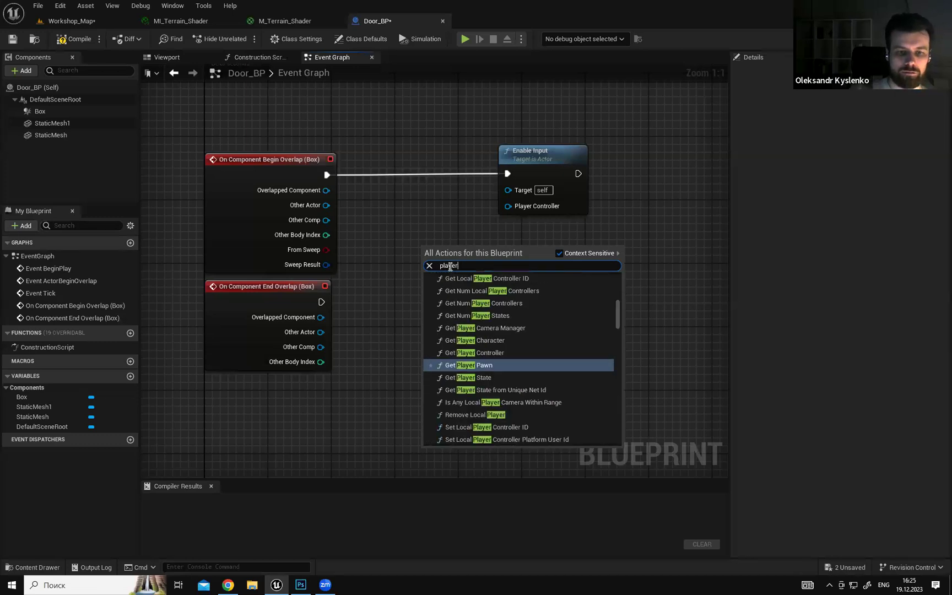
key(BackSpace)
key(BackSpace)
text(ntroller)
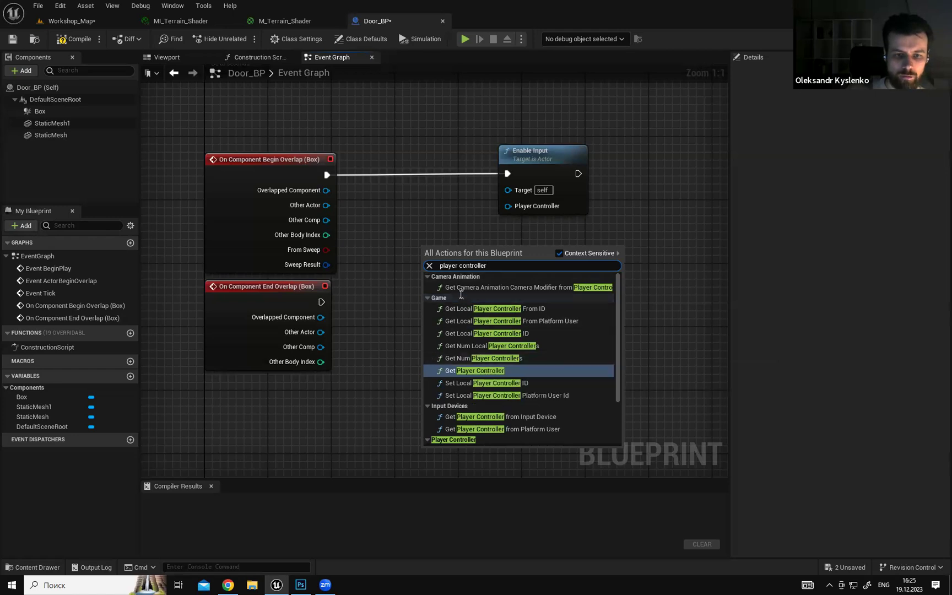
click(458, 371)
drag(489, 248, 459, 247)
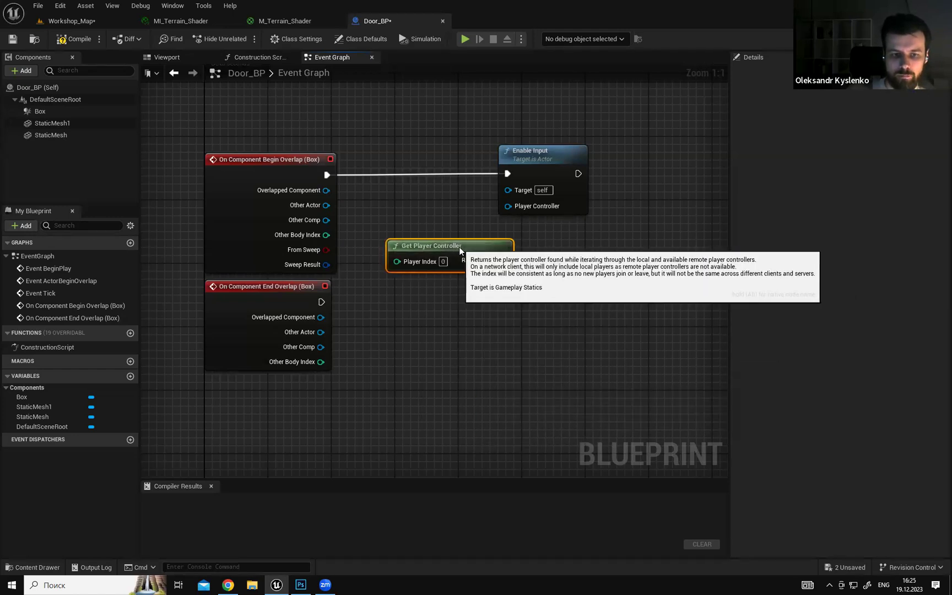
drag(538, 160, 565, 153)
drag(466, 252, 455, 258)
click(452, 233)
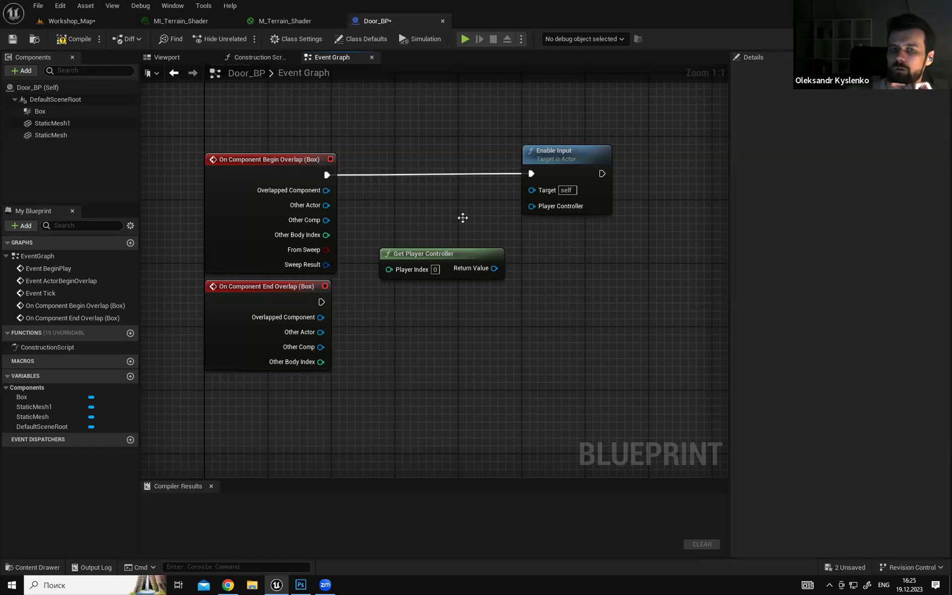
Connect Get Player Controller's Return Value to Enable Input's Player Controller pin and tidy both nodes' positions.
drag(483, 258, 474, 260)
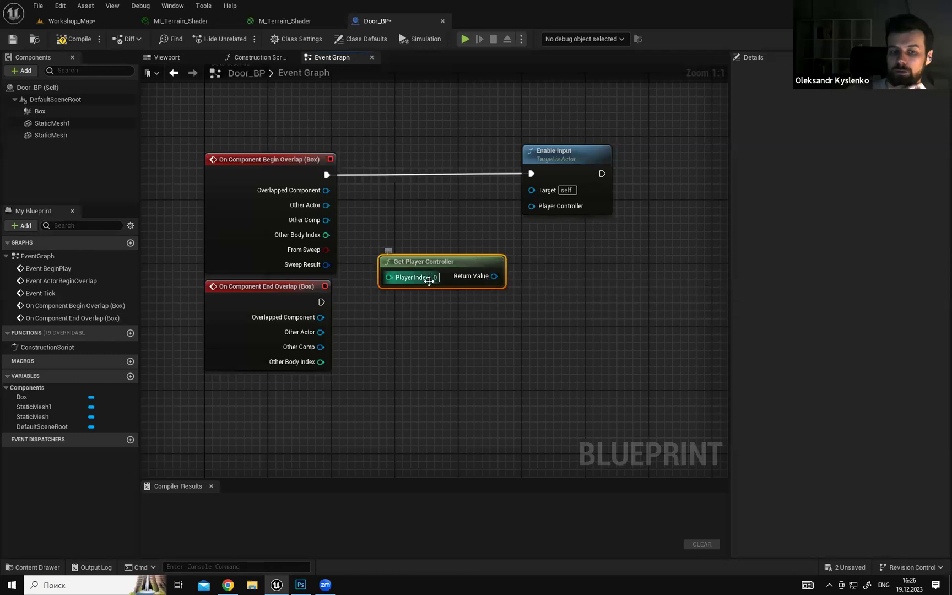
click(497, 273)
drag(484, 266, 531, 207)
right_drag(554, 235, 549, 253)
drag(561, 180, 552, 183)
drag(462, 278, 461, 269)
right_drag(601, 282, 528, 293)
click(507, 146)
click(545, 292)
click(271, 151)
right_drag(374, 136, 388, 146)
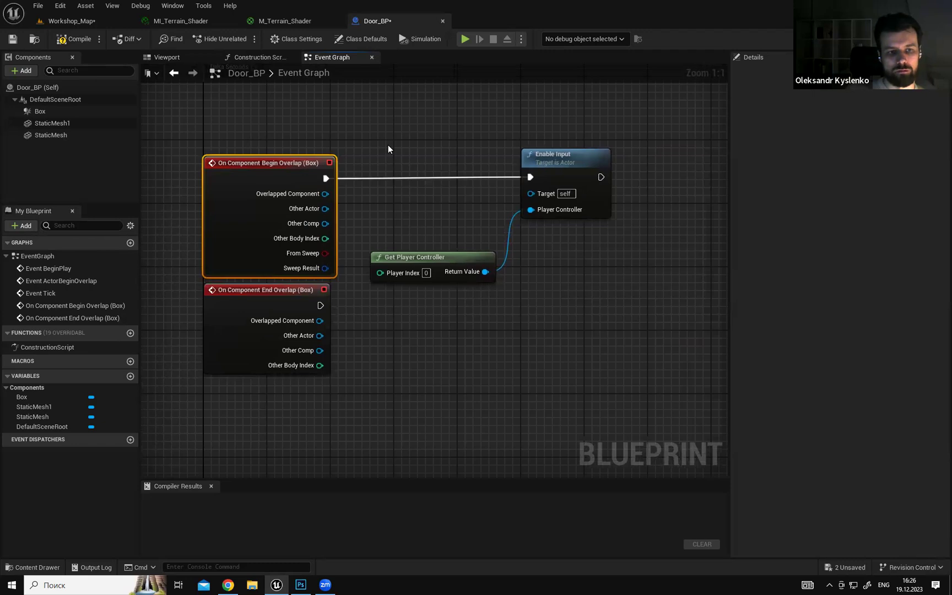
click(374, 144)
click(559, 166)
Add a Disable Input node below Enable Input, beside the End Overlap event.
right_drag(580, 300, 575, 281)
click(492, 286)
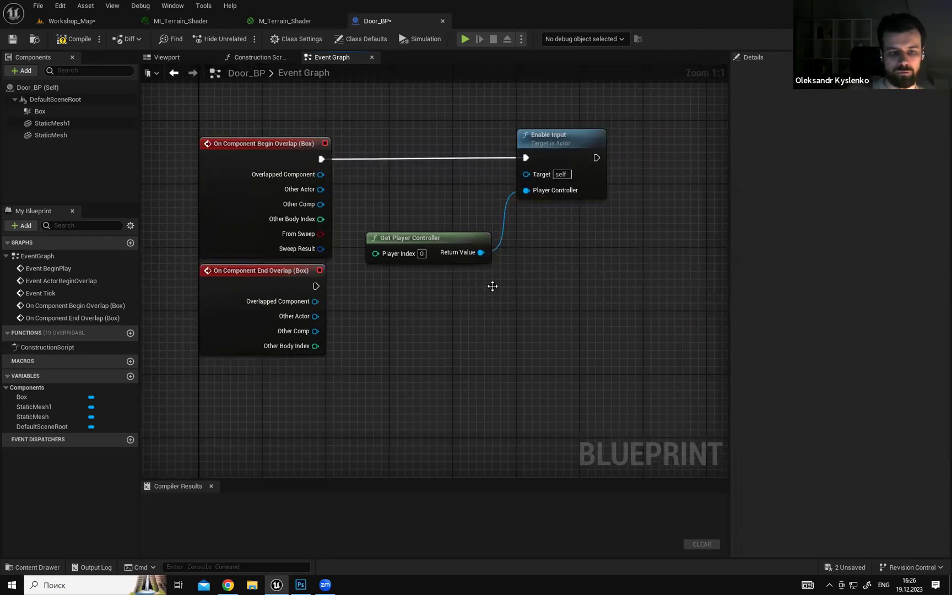
right_click(492, 287)
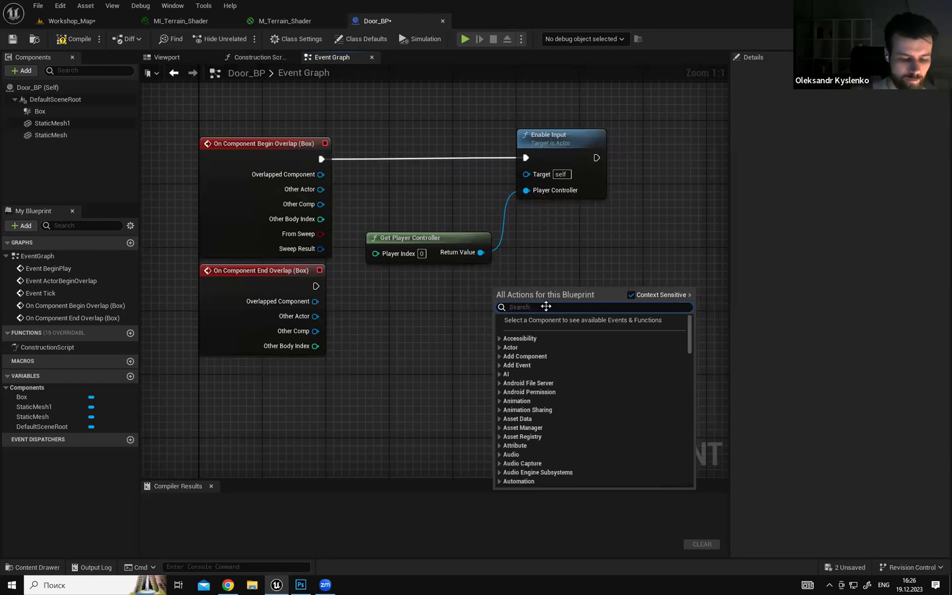
text(disable)
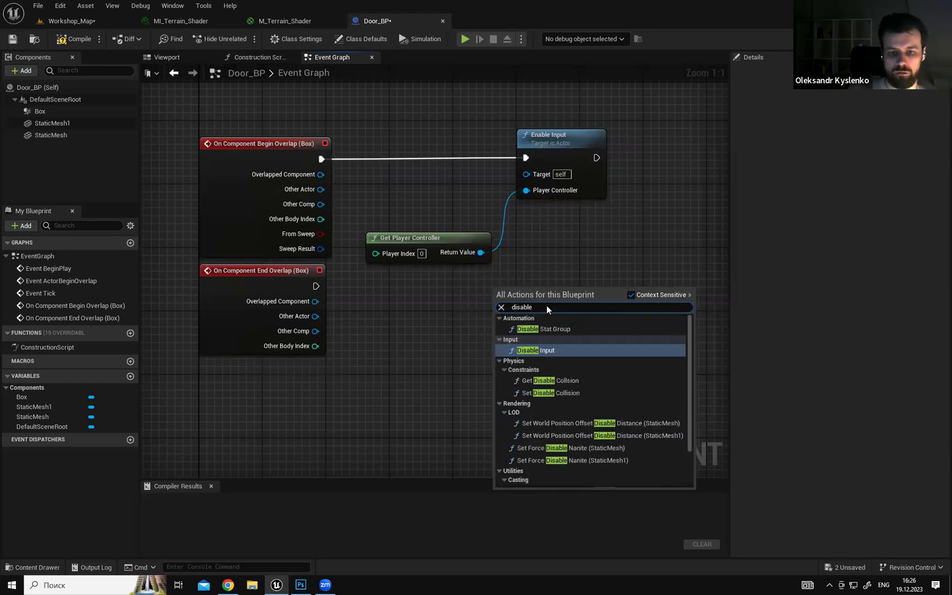
key(Return)
Wire the End Overlap event's execution and Get Player Controller's Return Value into Disable Input, and align the node with the event.
drag(316, 286, 537, 270)
drag(481, 252, 510, 325)
drag(533, 270, 557, 261)
Add a keyboard event for the E key beside the Enable Input and Disable Input nodes.
right_drag(546, 302, 515, 311)
right_drag(649, 222, 523, 243)
right_click(457, 253)
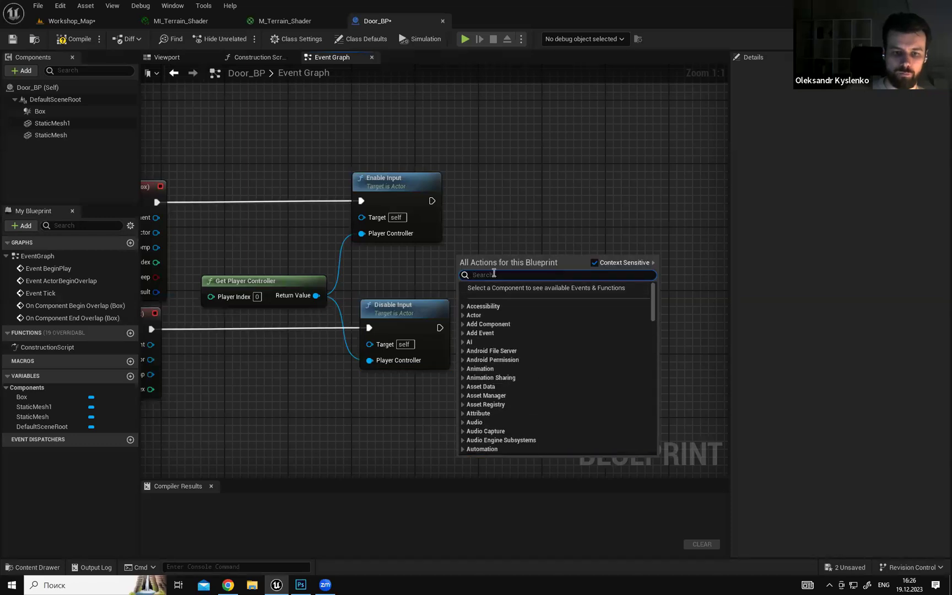
text(key)
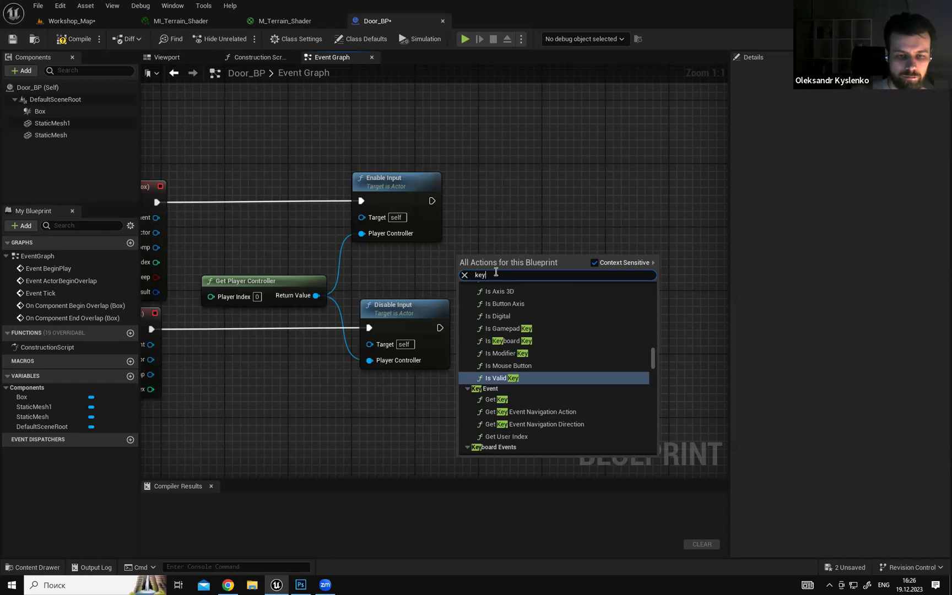
text(board)
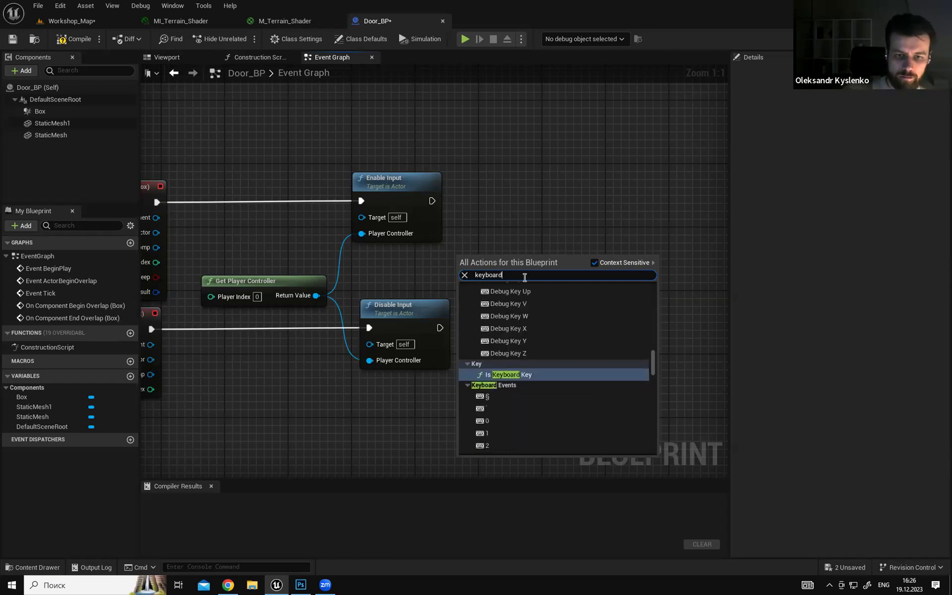
scroll(506, 386, down, 2)
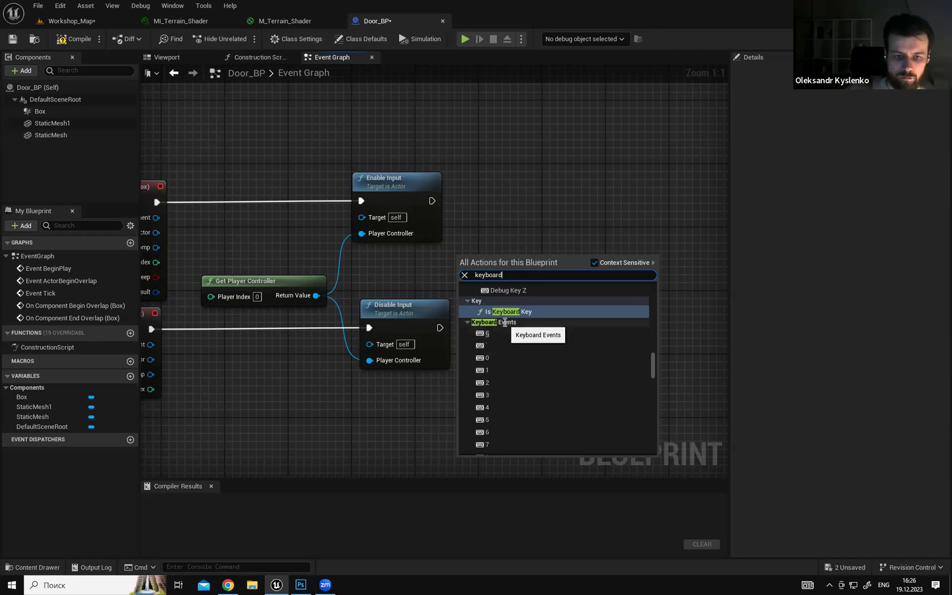
scroll(512, 332, down, 5)
scroll(511, 347, down, 5)
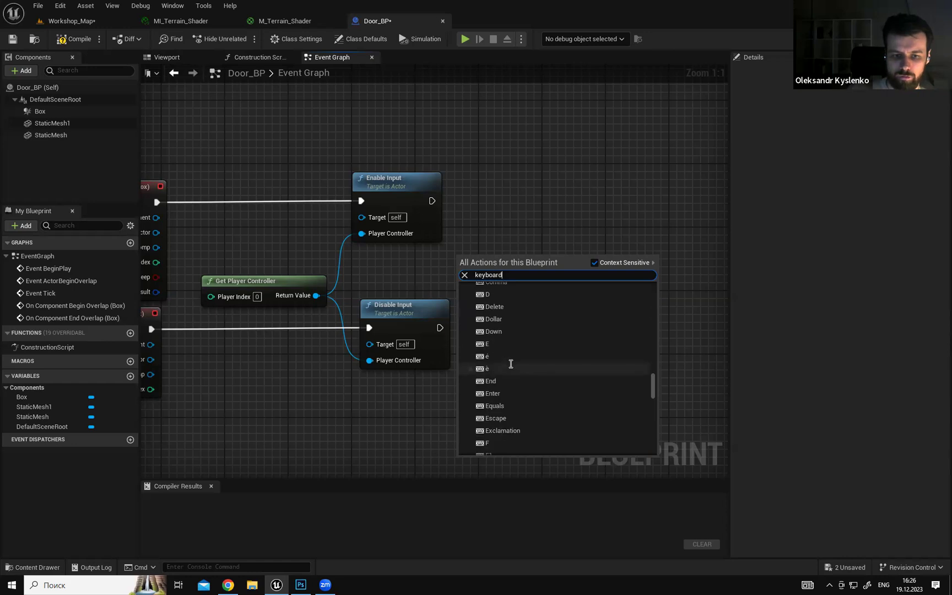
click(499, 343)
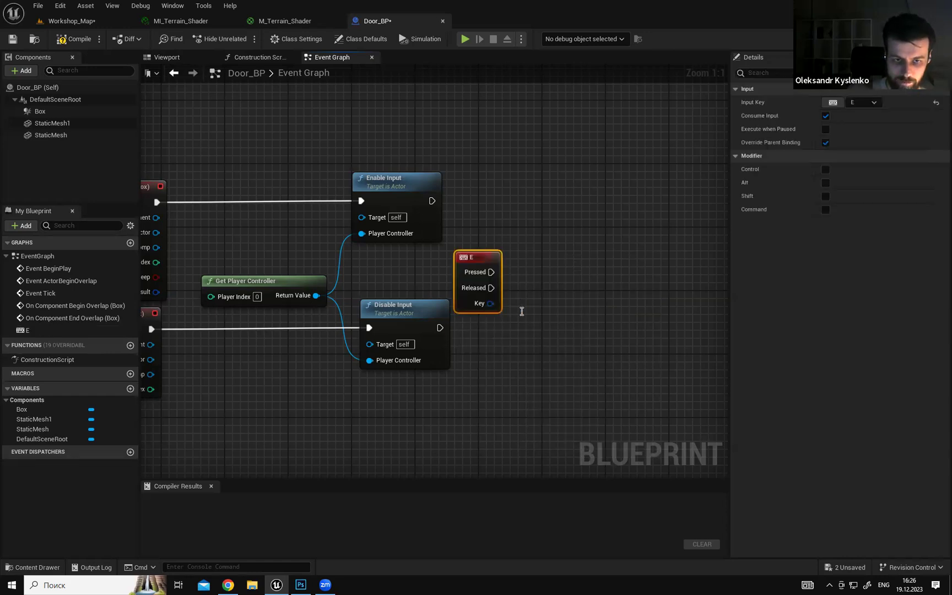
Move the E key event farther away from the Enable Input and Disable Input nodes.
drag(480, 255, 528, 241)
click(529, 224)
right_drag(550, 210, 529, 224)
drag(518, 256, 541, 255)
right_drag(512, 241, 559, 228)
click(372, 181)
right_drag(523, 148, 510, 151)
click(520, 246)
right_drag(559, 238, 535, 247)
click(494, 249)
click(532, 248)
click(461, 254)
click(494, 240)
click(461, 255)
right_drag(469, 248, 539, 262)
Add a Flip Flop node level with the E key event and connect the event's Pressed pin to its execution input.
right_drag(623, 247, 493, 245)
click(492, 246)
right_drag(492, 246, 344, 239)
right_click(324, 272)
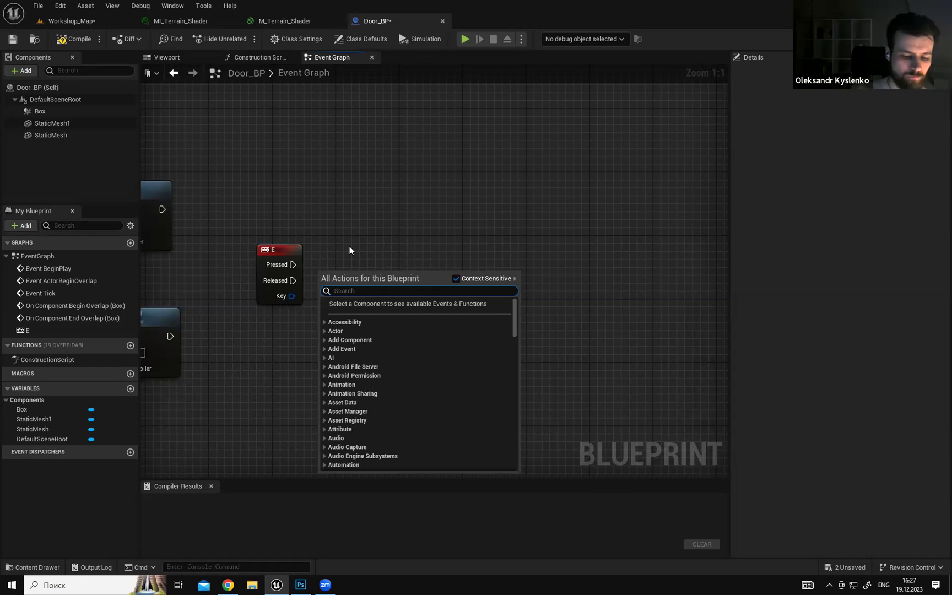
text(flip)
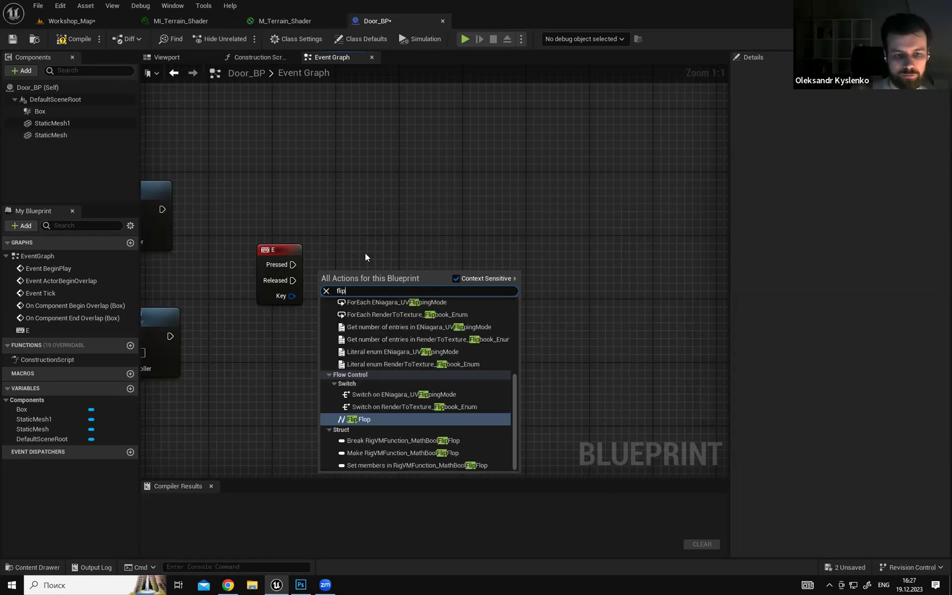
click(361, 419)
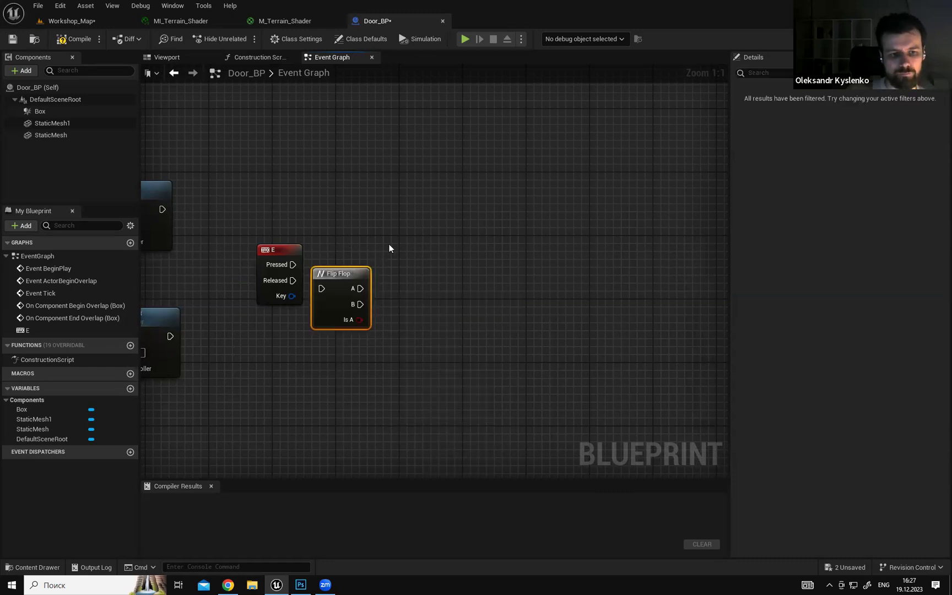
drag(340, 274, 379, 250)
drag(281, 267, 366, 267)
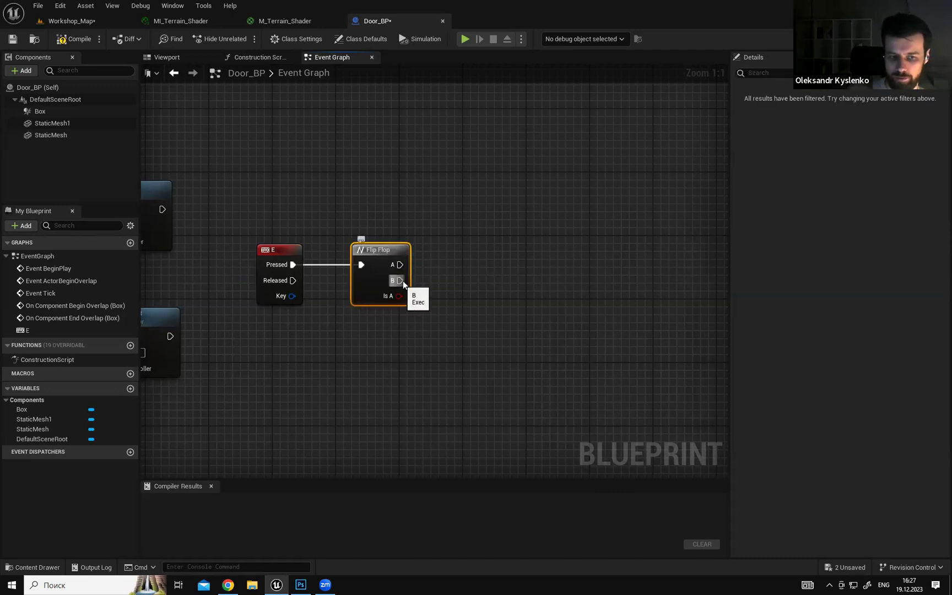
Move the E key event slightly closer to the Flip Flop node.
click(382, 213)
click(386, 247)
click(330, 231)
right_drag(298, 241, 354, 231)
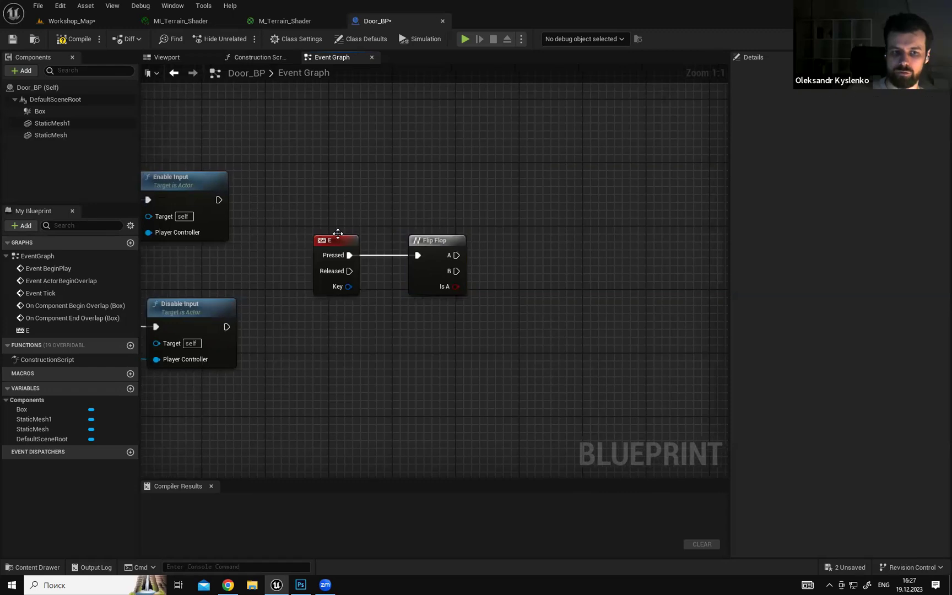
drag(333, 242, 352, 243)
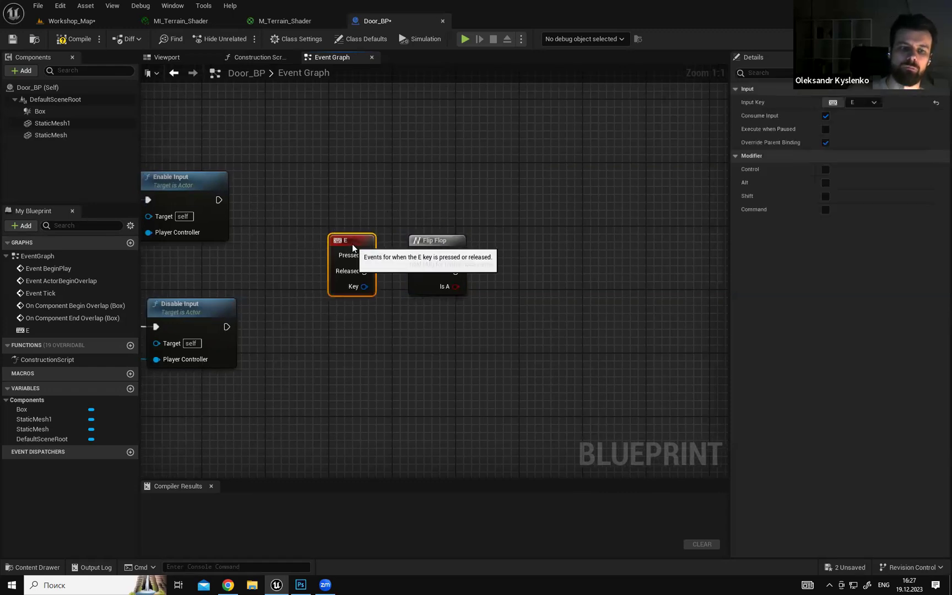
click(360, 215)
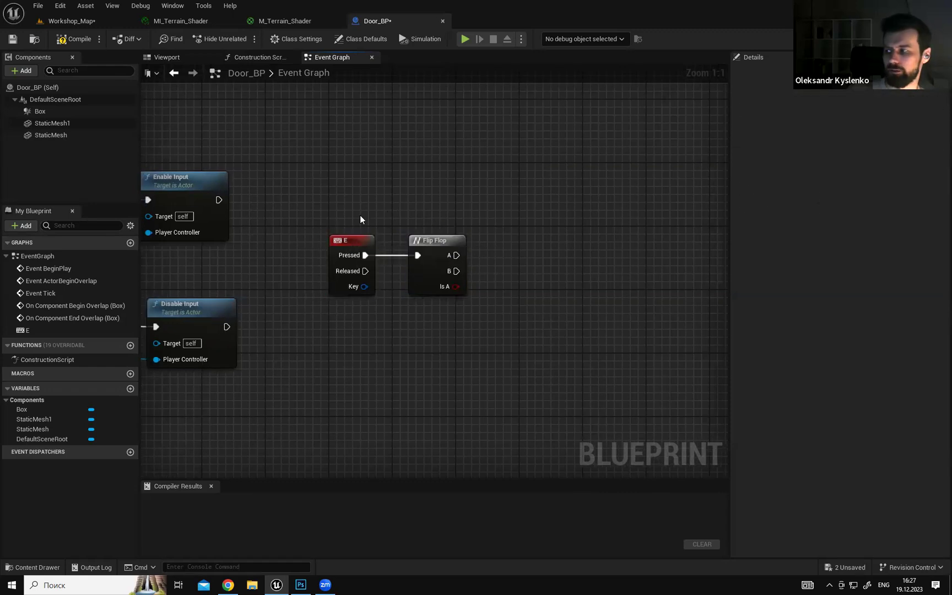
right_drag(374, 214, 394, 225)
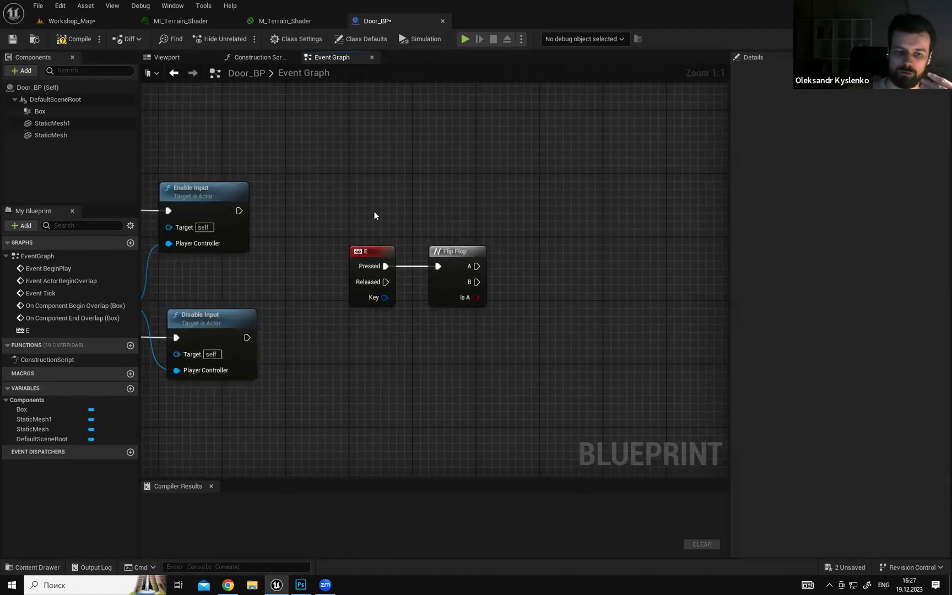
right_drag(419, 235, 312, 226)
drag(252, 214, 368, 275)
click(399, 232)
right_drag(398, 232, 433, 223)
scroll(424, 221, down, 1)
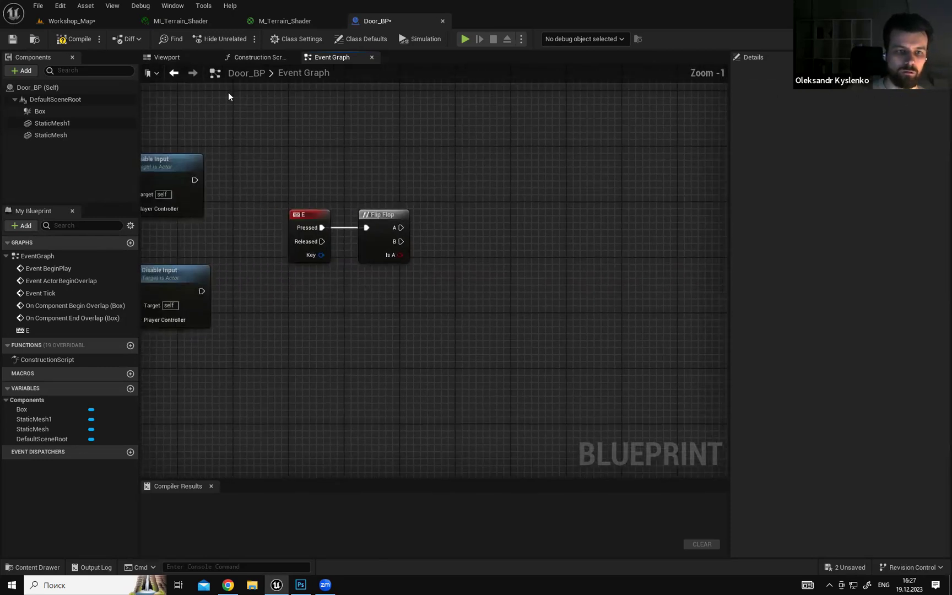
click(176, 56)
click(325, 55)
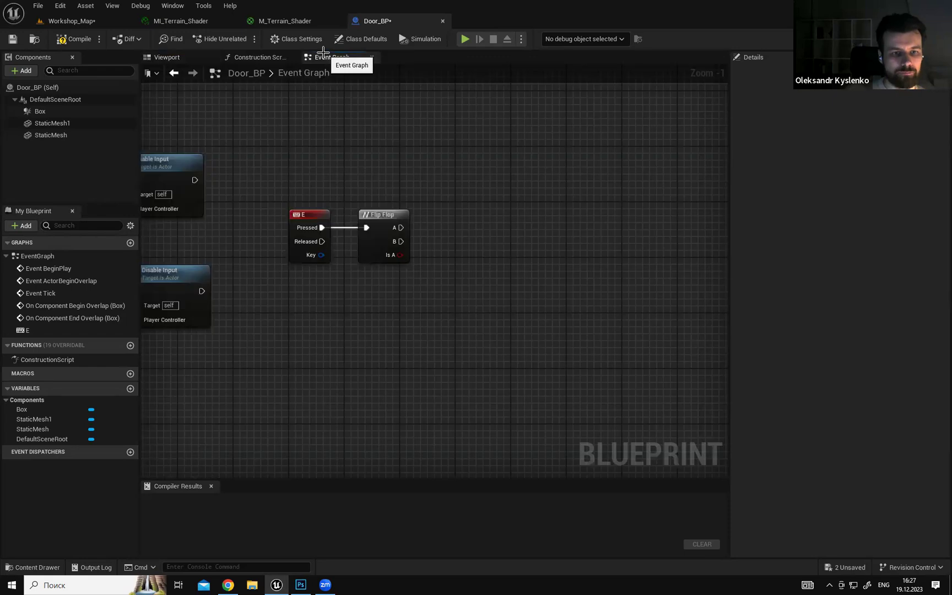
Open the Sun_BP Blueprint from the Workshop content folder and select the Timeline node driven by its Begin Overlap event.
click(84, 21)
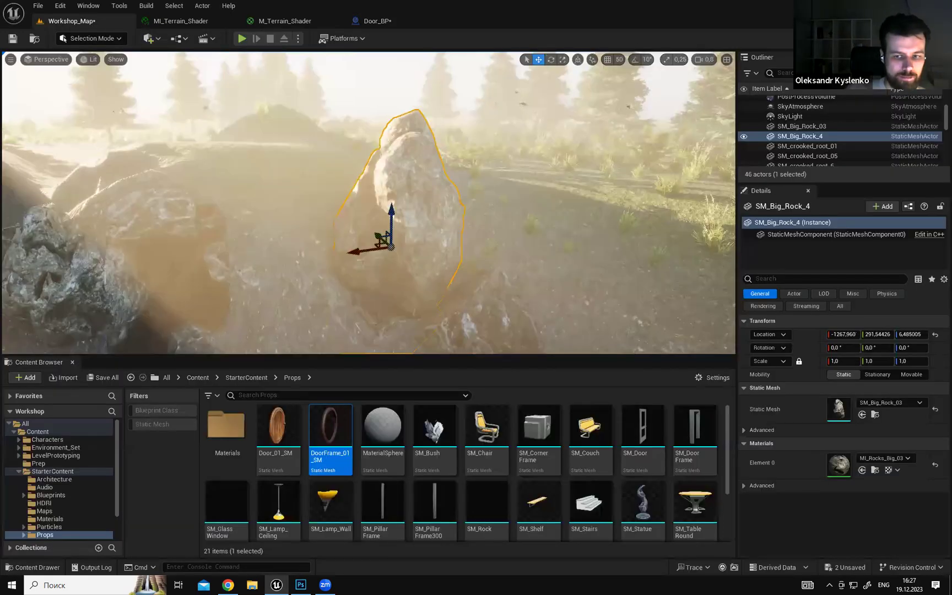
right_drag(369, 202, 353, 217)
key(Escape)
drag(118, 478, 115, 503)
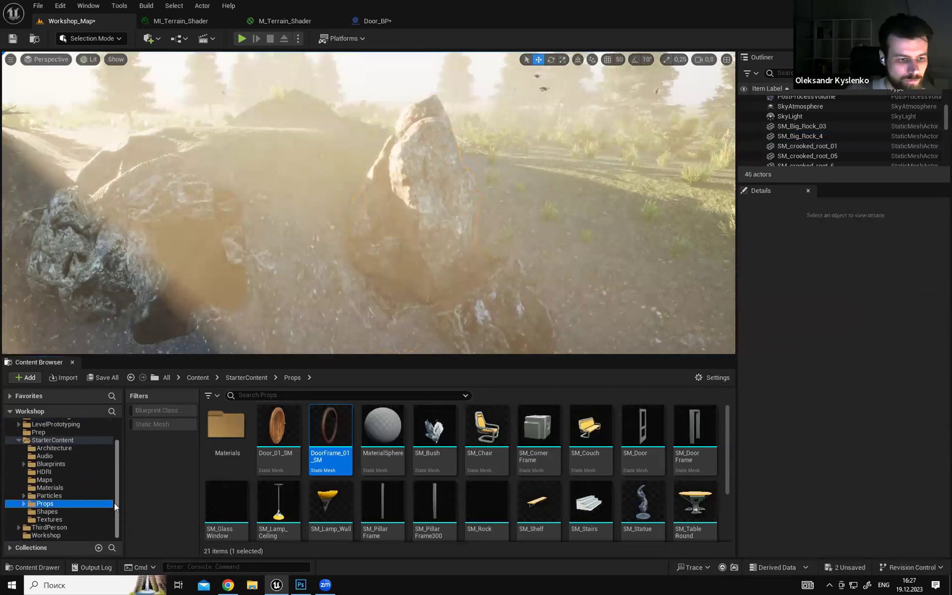
click(46, 536)
click(284, 442)
double_click(285, 442)
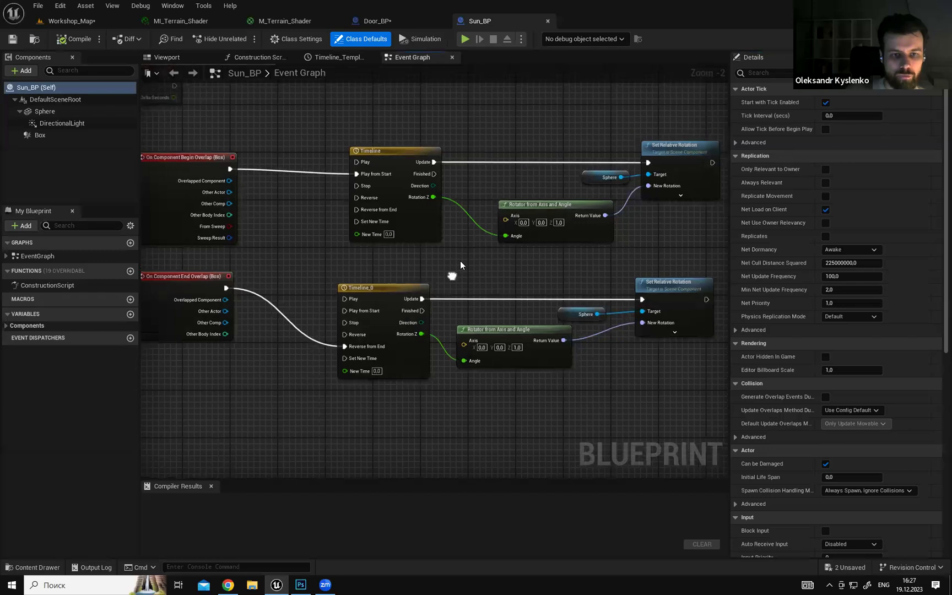
click(395, 163)
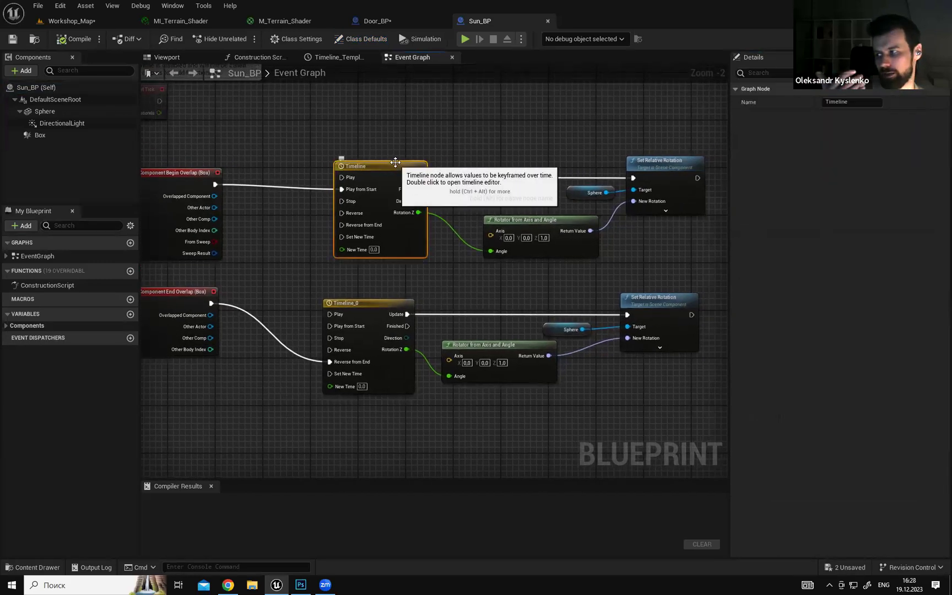
Copy the upper Timeline, Rotator from Axis and Angle and Set Relative Rotation nodes from Sun_BP into Door_BP's event graph.
right_drag(558, 142, 523, 146)
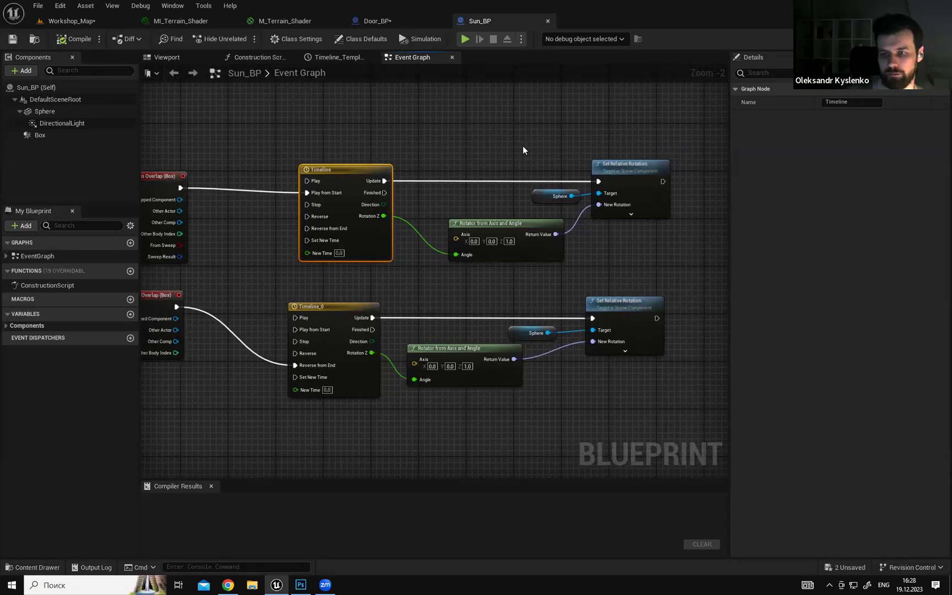
right_drag(522, 148, 539, 148)
right_drag(646, 145, 604, 165)
click(539, 265)
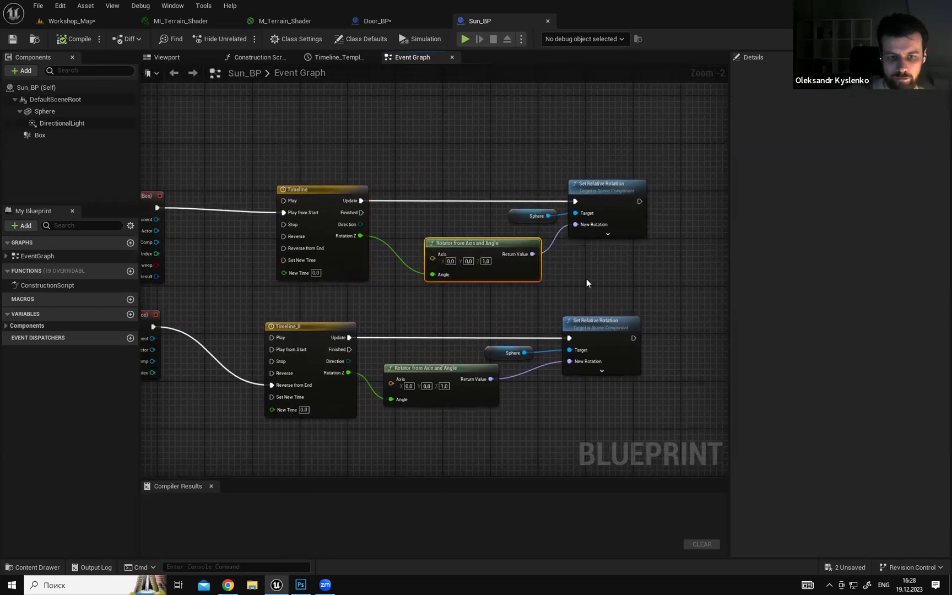
click(610, 187)
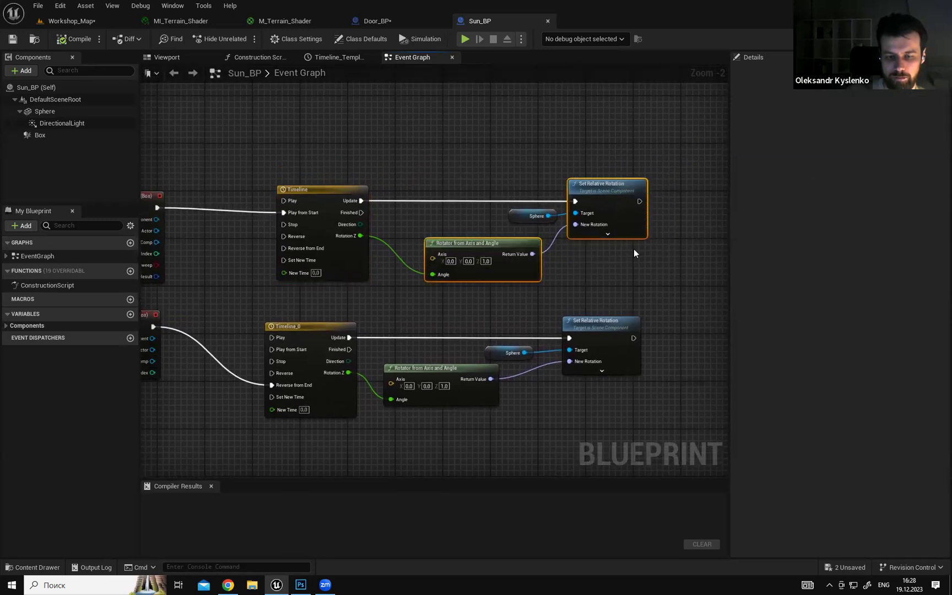
ctrl+click(365, 190)
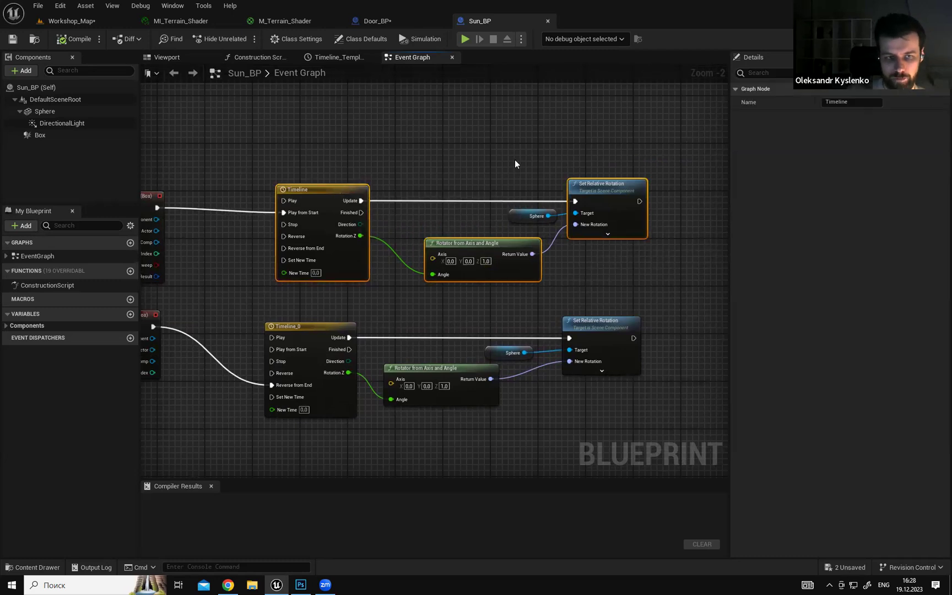
click(396, 21)
right_drag(452, 234, 416, 216)
key(ctrl+v)
Position the pasted node group just after the Flip Flop node in Door_BP's event graph.
drag(306, 206, 460, 221)
right_drag(499, 194, 361, 185)
drag(299, 211, 337, 209)
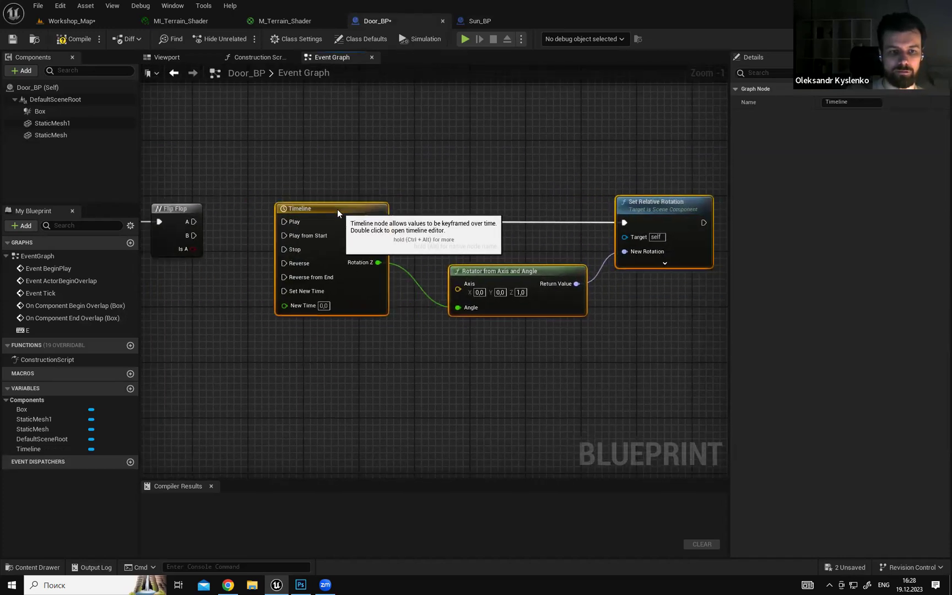
click(336, 156)
right_drag(335, 155, 395, 149)
Set the final key of the Timeline's RotationZ curve at time 2.0 to a value of 90.
click(423, 285)
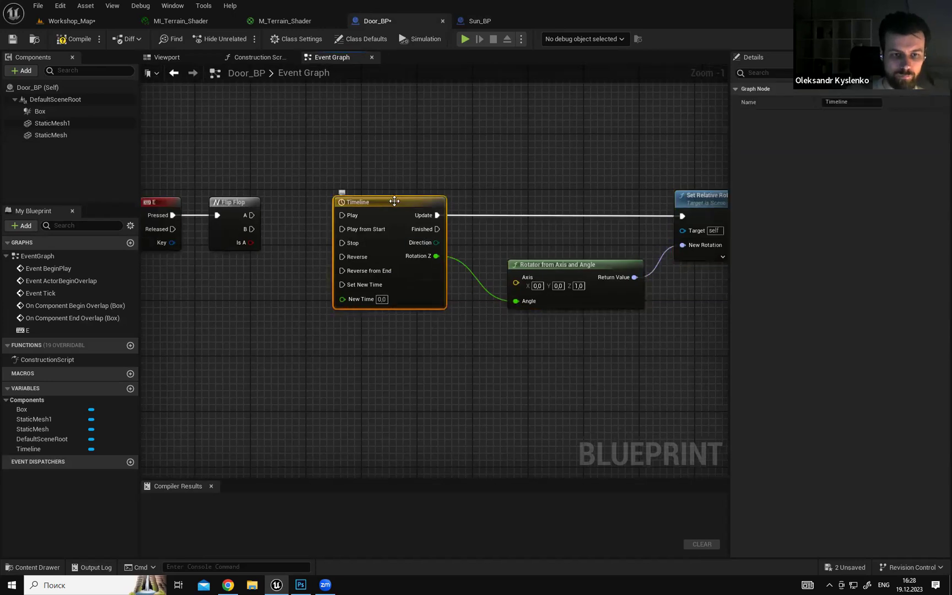
right_drag(394, 200, 408, 191)
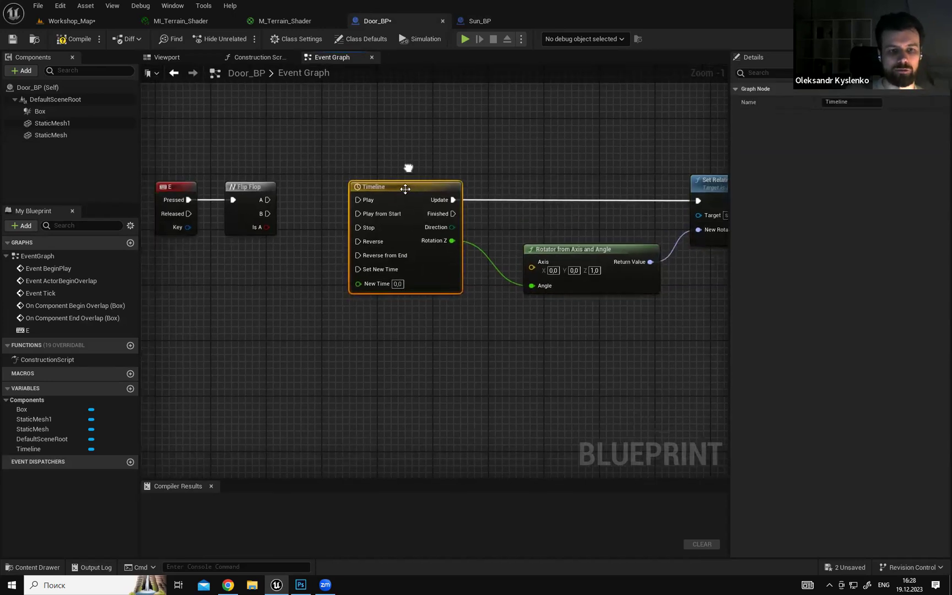
double_click(407, 190)
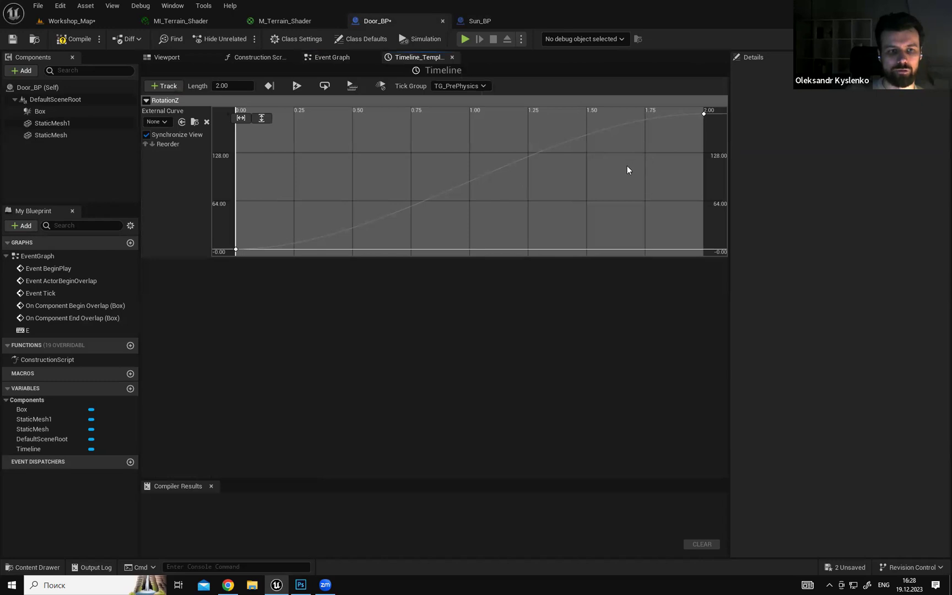
click(703, 113)
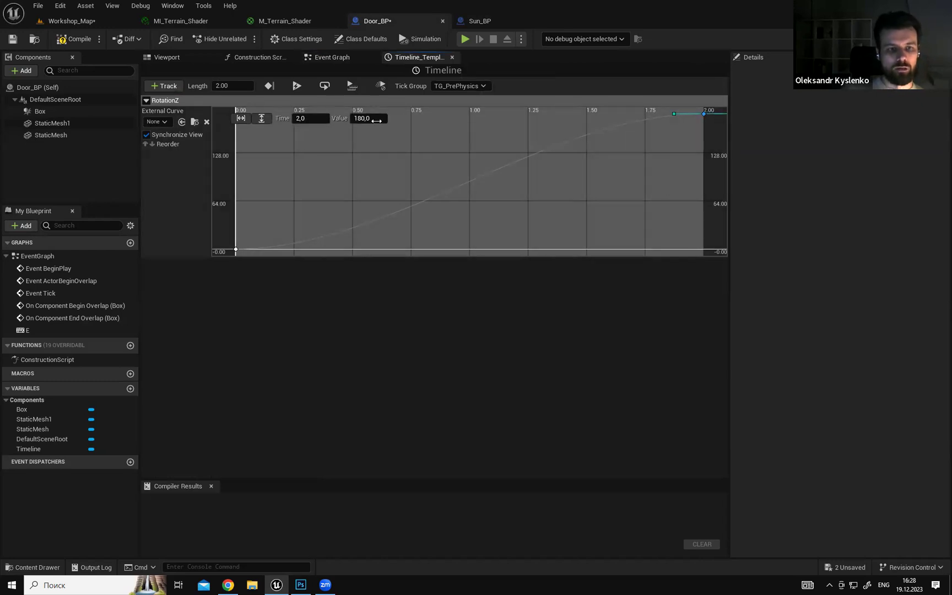
click(335, 55)
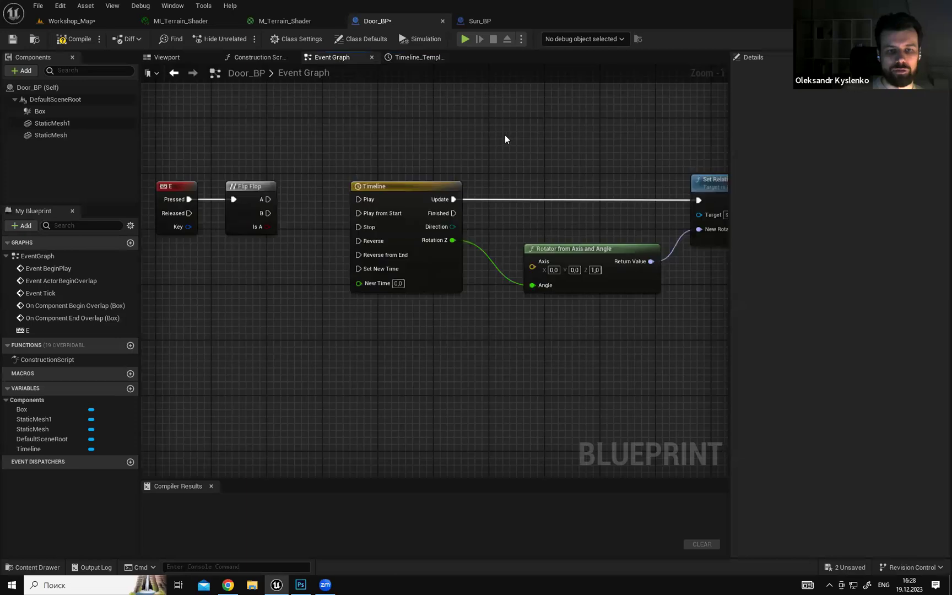
click(416, 57)
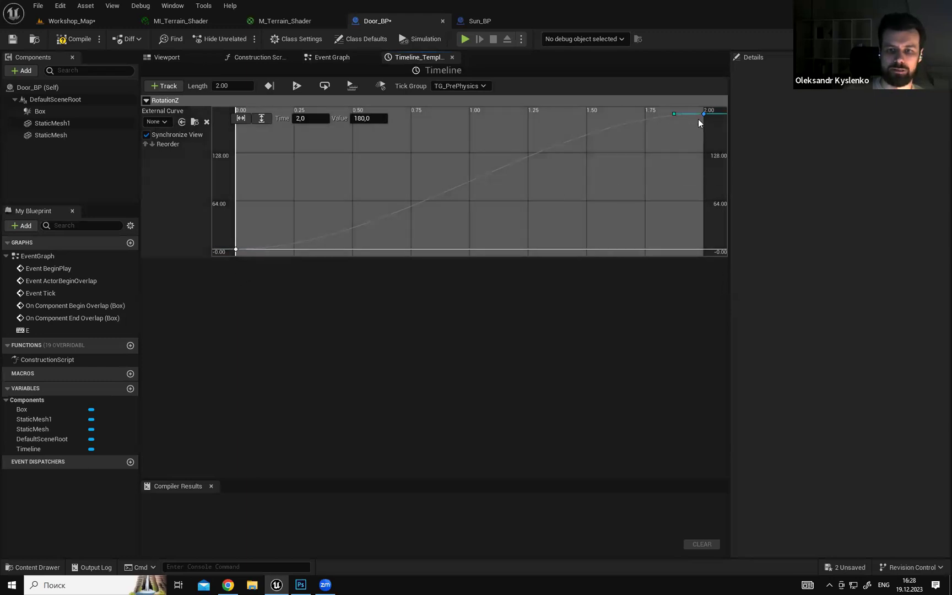
mouse_move(704, 114)
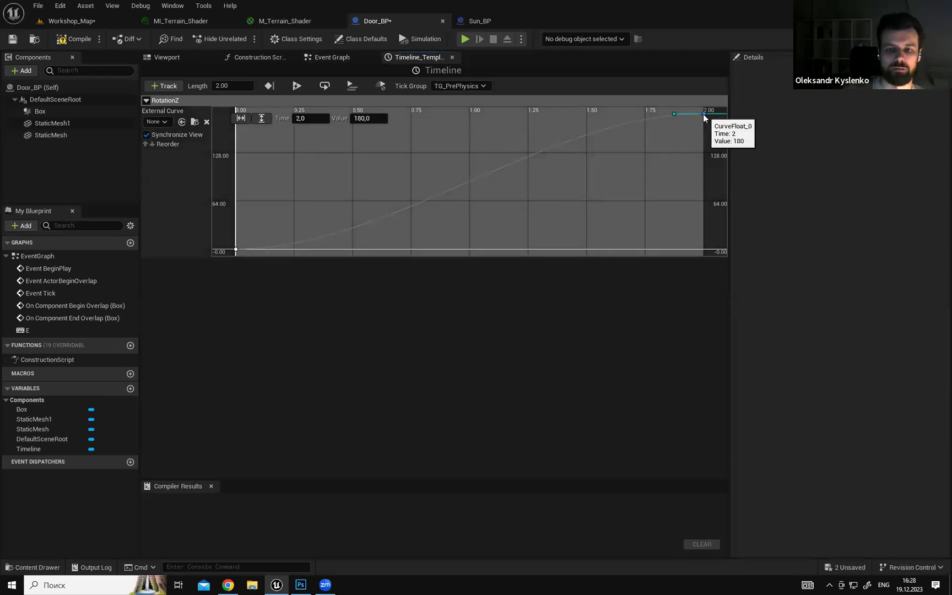
text(90)
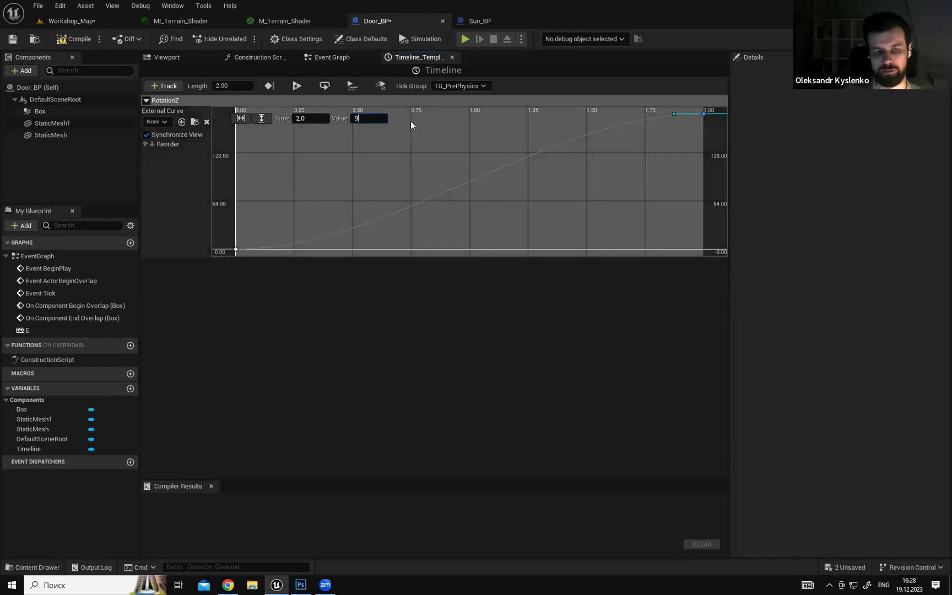
key(Return)
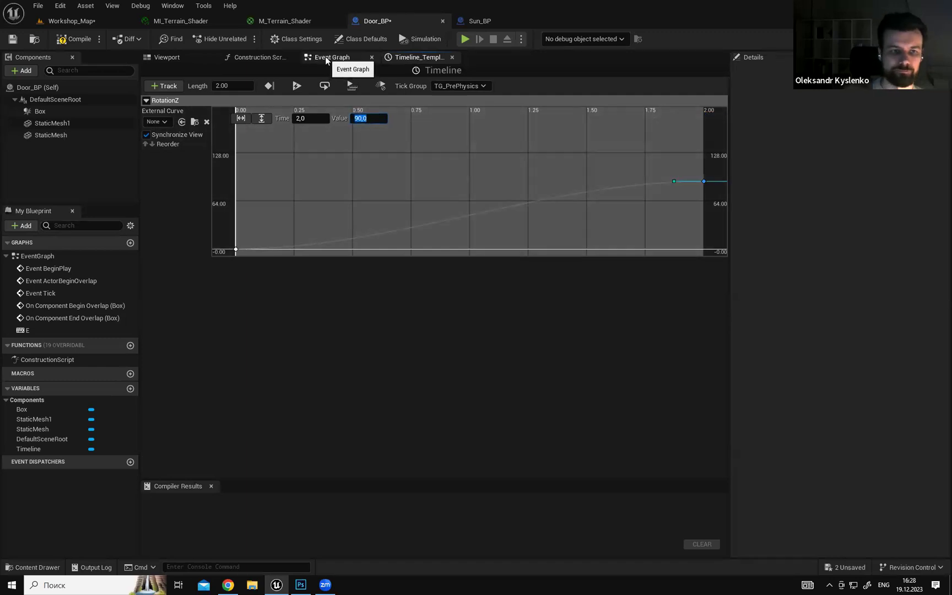
Connect Flip Flop output A to the Timeline's Play input and move the Timeline node group closer to the Flip Flop.
click(325, 57)
right_drag(252, 198, 256, 182)
drag(240, 187, 335, 189)
mouse_move(391, 133)
right_down()
mouse_move(398, 123)
mouse_move(390, 129)
right_up()
drag(377, 131, 701, 266)
drag(399, 172, 368, 175)
click(363, 127)
right_drag(355, 130, 379, 122)
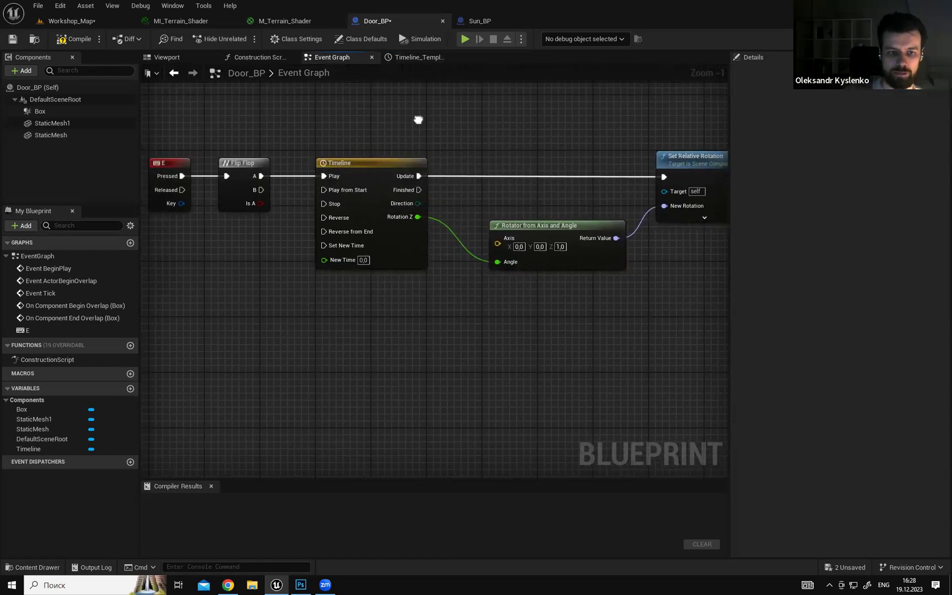
Connect Flip Flop output B to the Timeline's Reverse input.
right_drag(249, 201, 288, 197)
click(288, 161)
right_drag(317, 105, 326, 104)
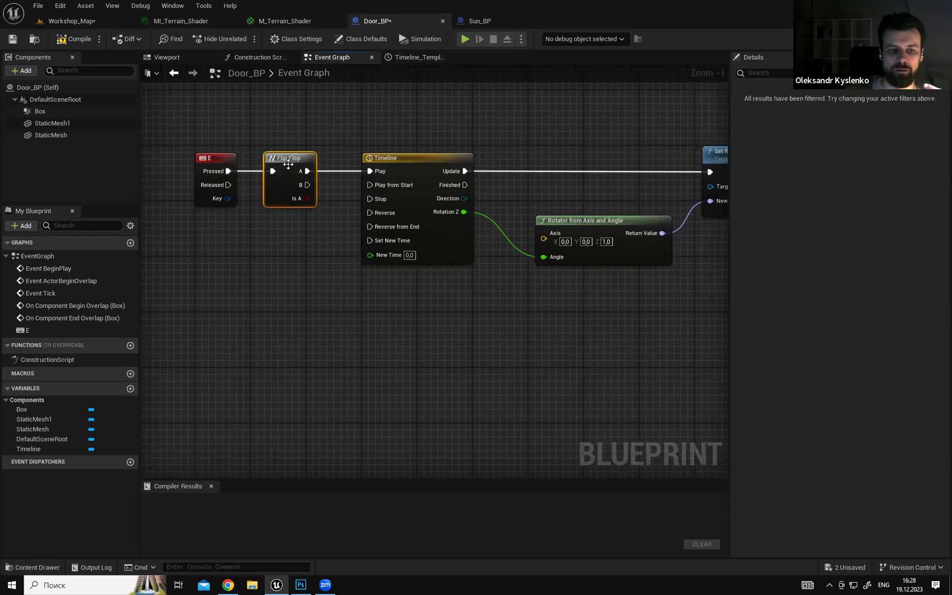
drag(307, 185, 372, 216)
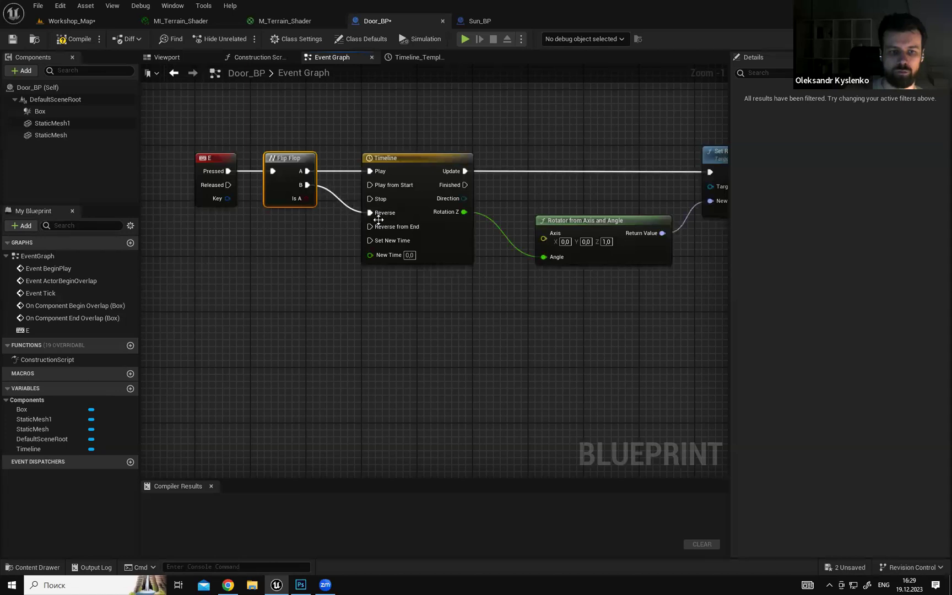
right_drag(482, 119, 418, 123)
click(417, 124)
click(347, 166)
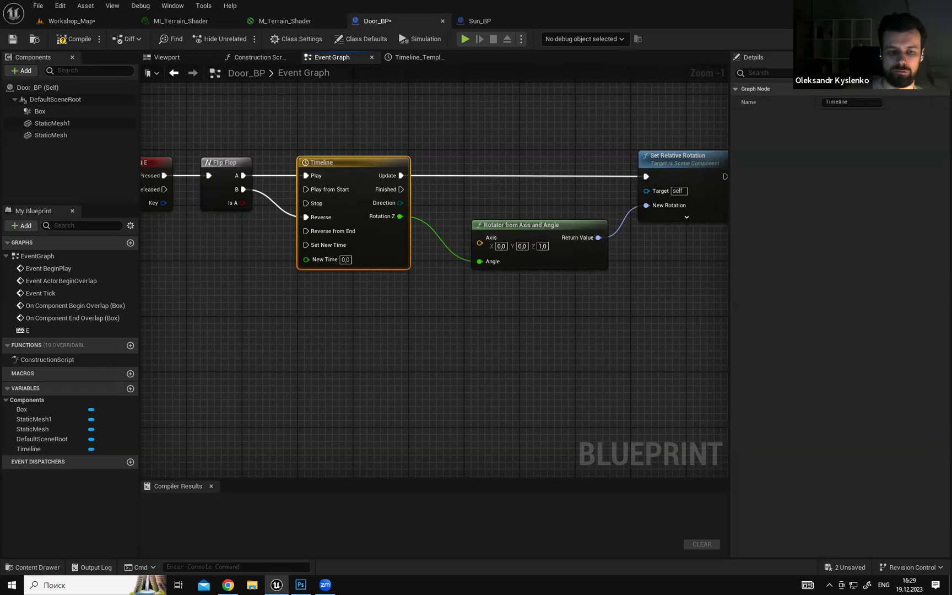
right_drag(444, 125, 362, 141)
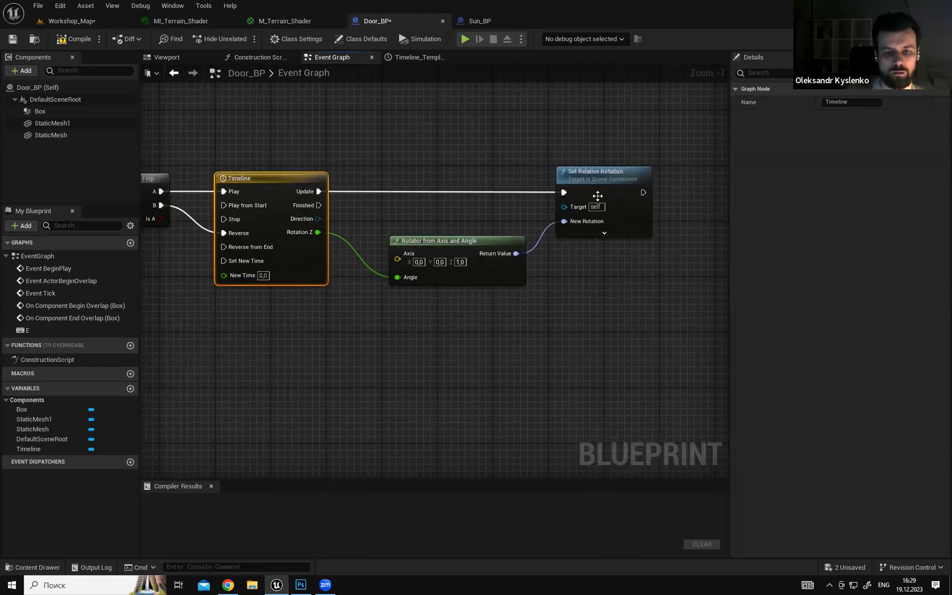
click(576, 219)
mouse_move(400, 142)
right_down()
mouse_move(410, 144)
mouse_move(402, 143)
right_up()
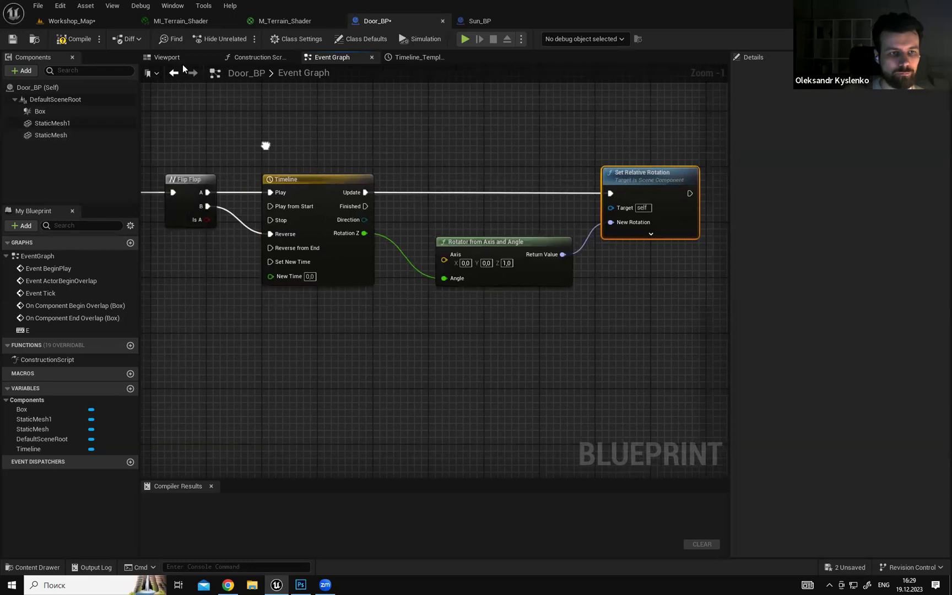
Rename the StaticMesh component that holds the round door as Door.
click(166, 57)
click(57, 137)
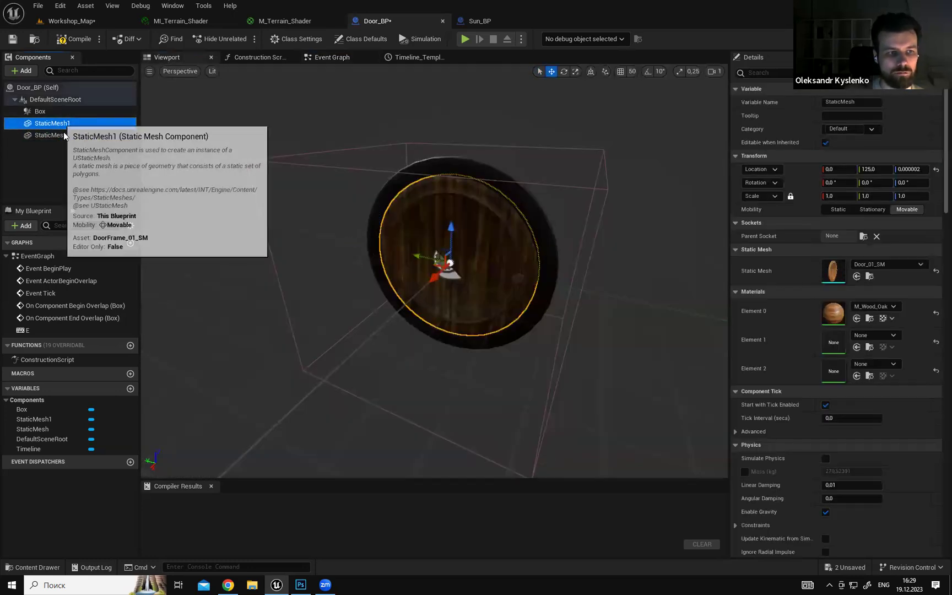
key(F2)
text(Door)
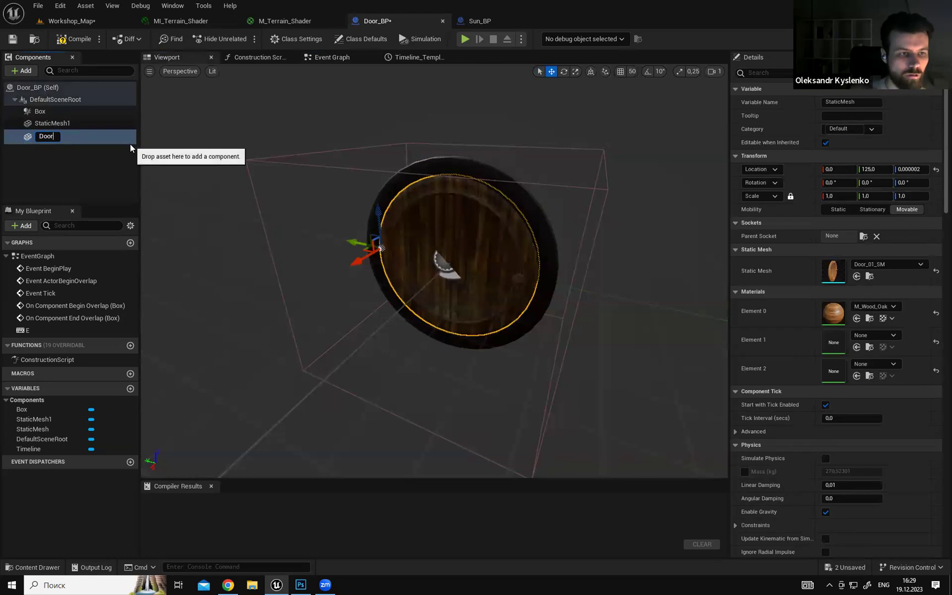
key(Return)
Rename the StaticMesh1 component as DoorFrame and save Door_BP.
click(61, 124)
key(F2)
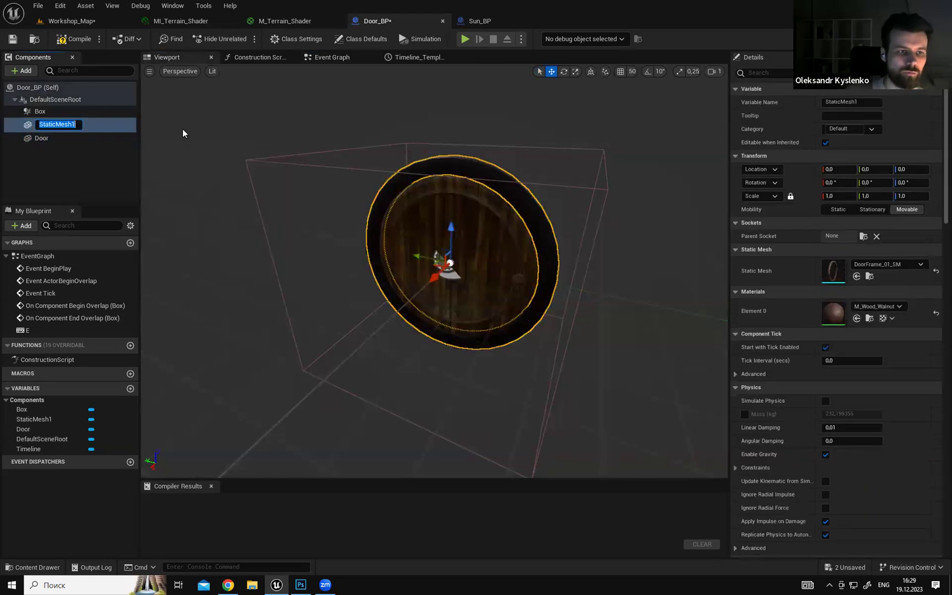
text(Do)
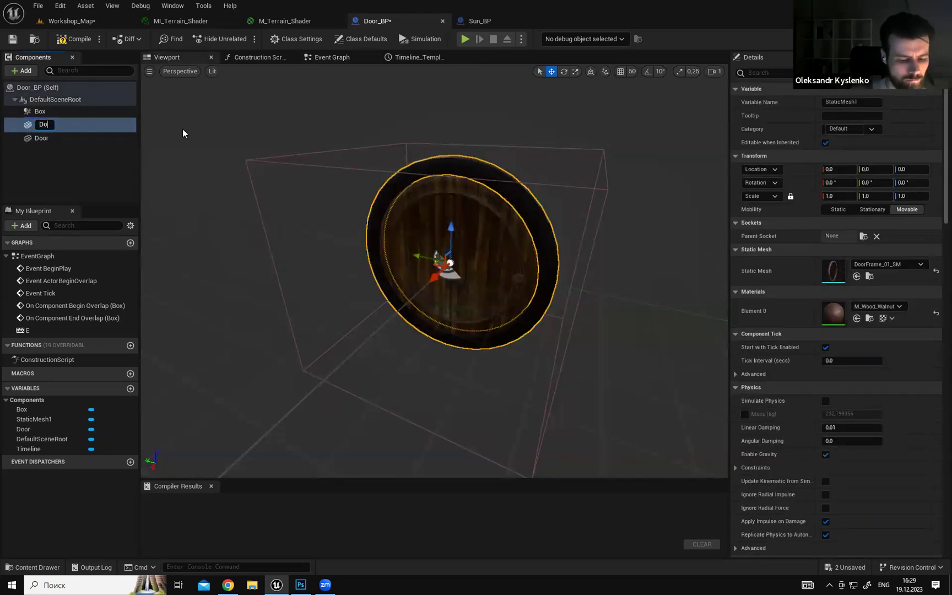
text(orFrame)
key(Return)
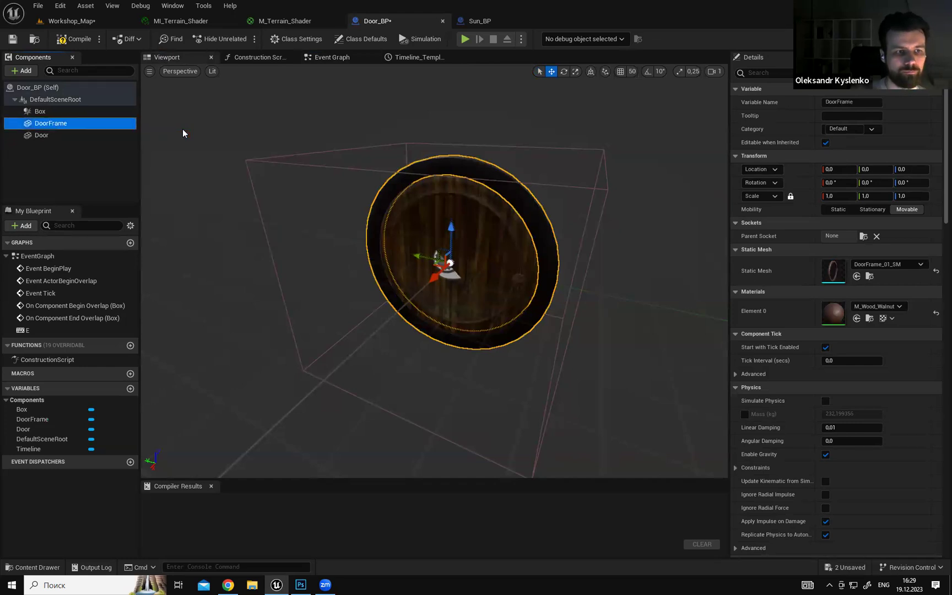
click(12, 43)
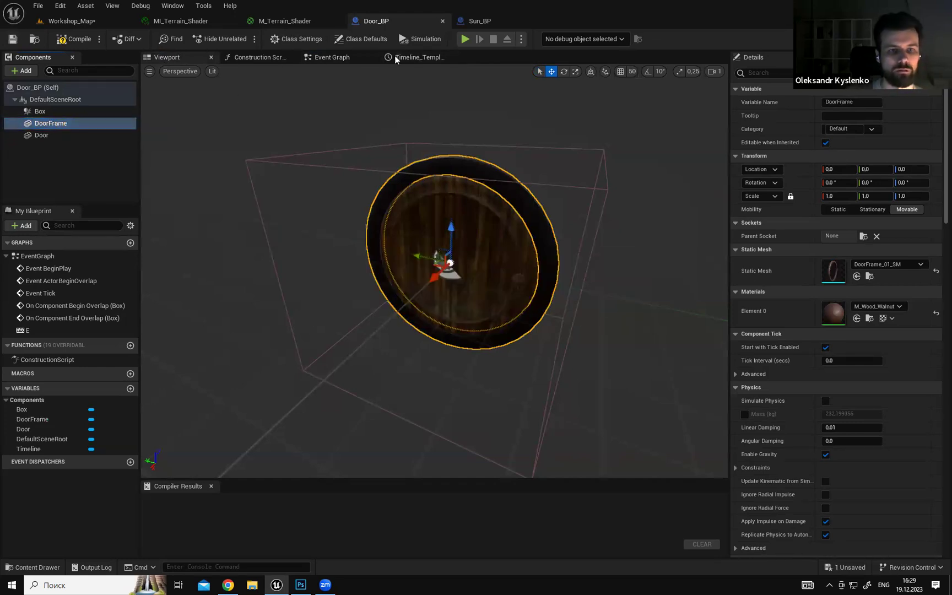
Add a reference to the Door component in the event graph and connect it as the Target of Set Relative Rotation.
click(396, 55)
click(332, 57)
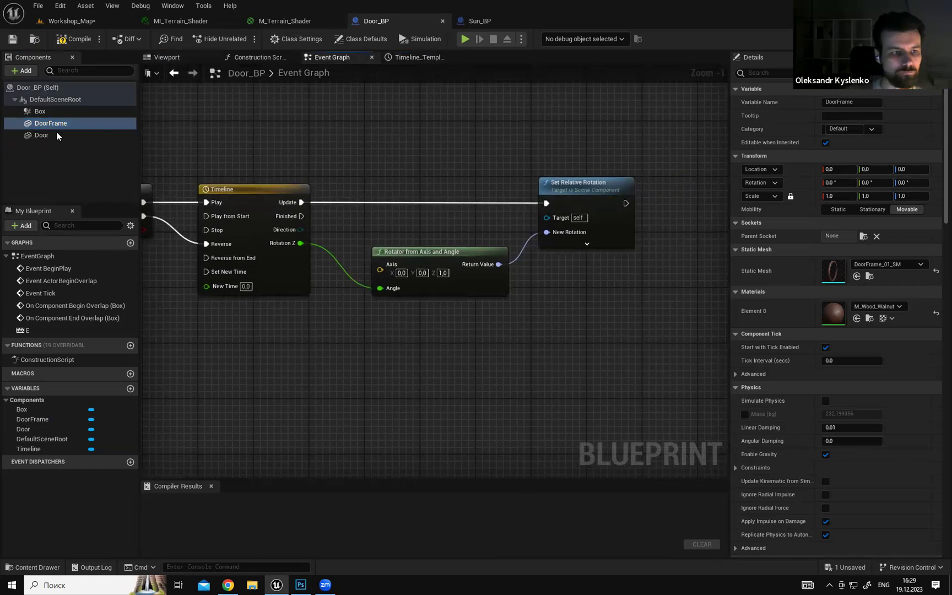
click(59, 135)
drag(47, 135, 555, 218)
click(397, 330)
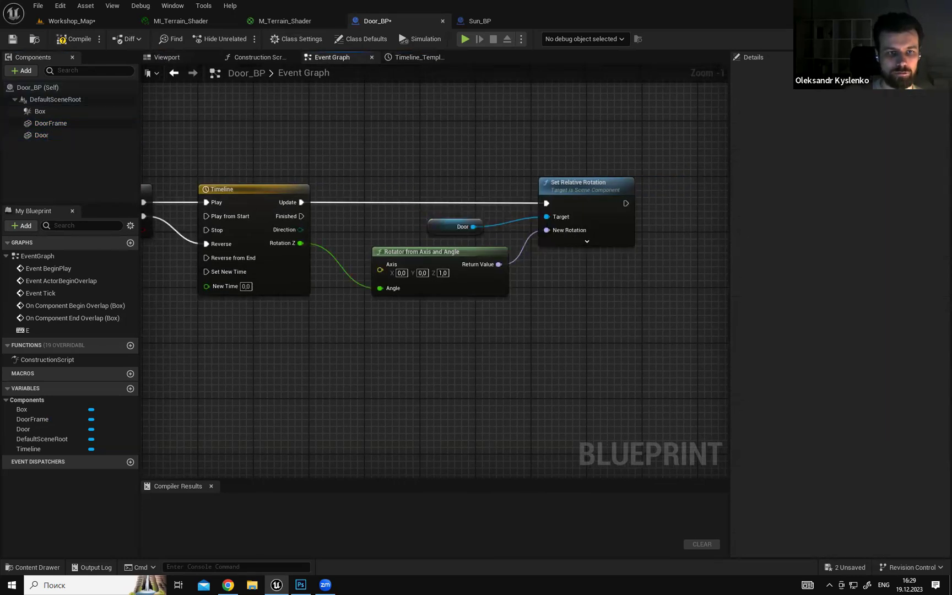
Compile and save the Door_BP blueprint.
right_drag(396, 331, 503, 318)
click(74, 42)
click(15, 42)
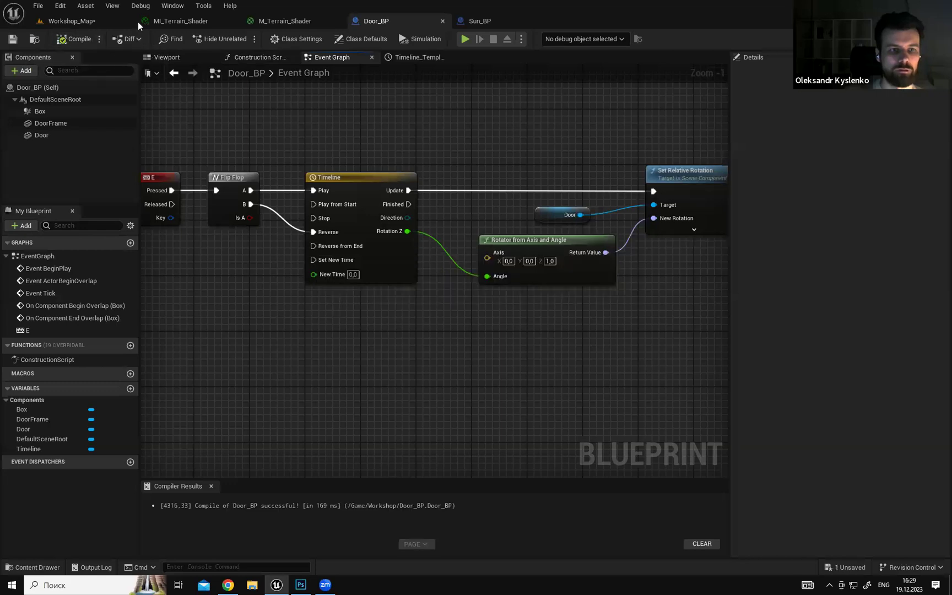
Place an instance of Door_BP in the Workshop_Map level near the rocks and focus the view on it.
click(88, 25)
right_drag(380, 161, 367, 288)
click(223, 450)
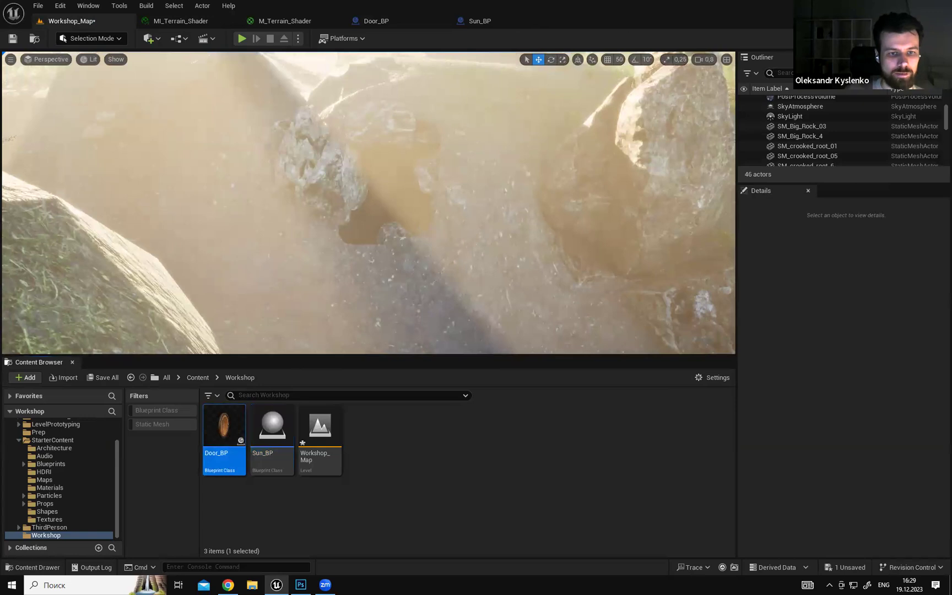
scroll(367, 270, up, 3)
drag(242, 435, 277, 275)
key(f)
Rotate the placed Door_BP actor about the Z axis to about -87.5 degrees.
alt+drag(408, 200, 381, 122)
right_drag(381, 122, 358, 130)
mouse_move(419, 134)
right_down()
mouse_move(429, 121)
mouse_move(436, 151)
mouse_move(427, 143)
right_up()
key(e)
drag(442, 191, 377, 188)
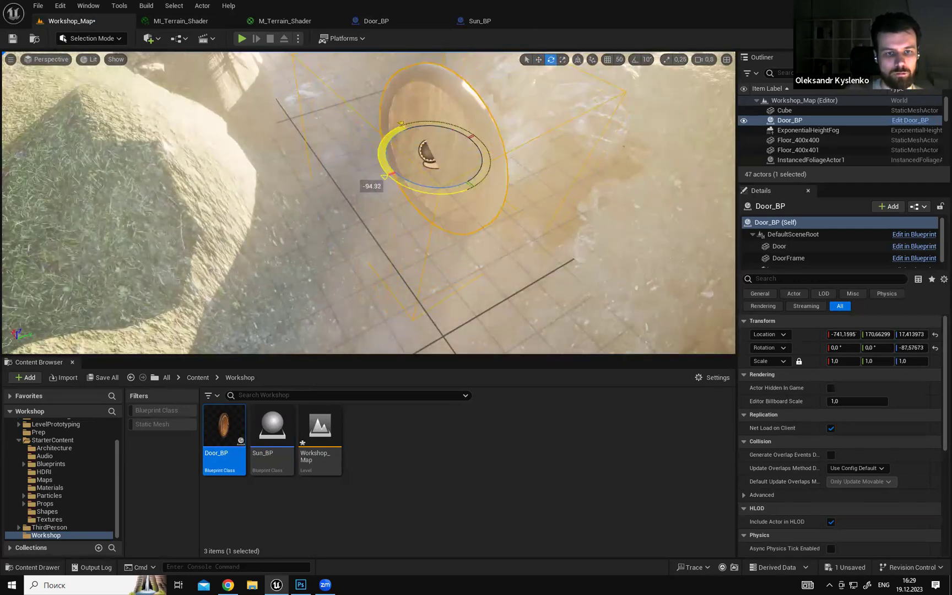
Move the Door_BP actor into the rock opening at about X -866, Y 264, Z 44.
right_drag(377, 187, 418, 165)
mouse_move(463, 139)
right_down()
mouse_move(473, 135)
mouse_move(462, 139)
right_up()
key(w)
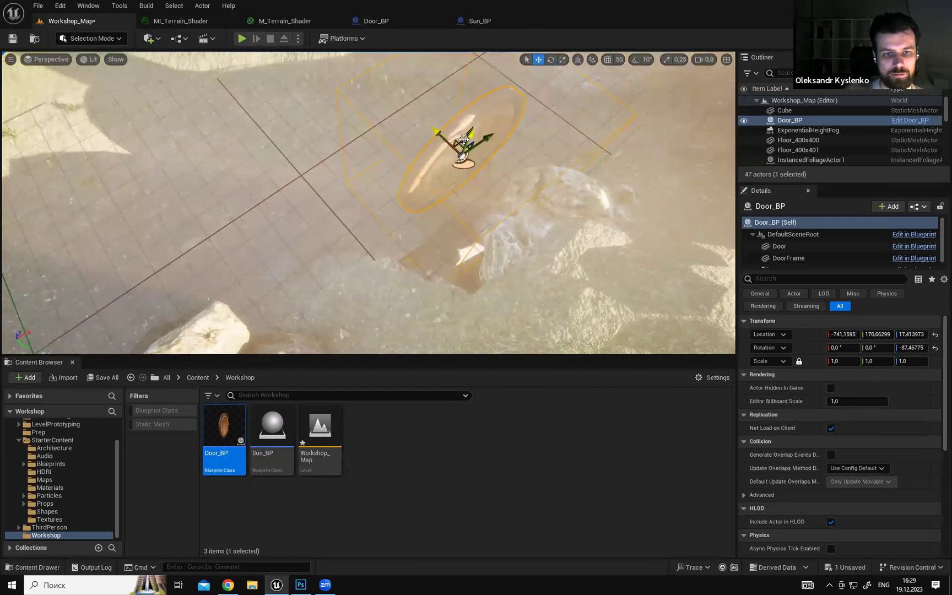
drag(462, 140, 458, 205)
right_drag(459, 205, 485, 176)
drag(458, 136, 459, 112)
right_drag(492, 134, 499, 132)
drag(412, 152, 422, 152)
Play-test the level in full screen, run the character around the door and try the doorway, ending with the play session stopped.
right_drag(471, 159, 342, 243)
key(g)
right_drag(534, 226, 431, 186)
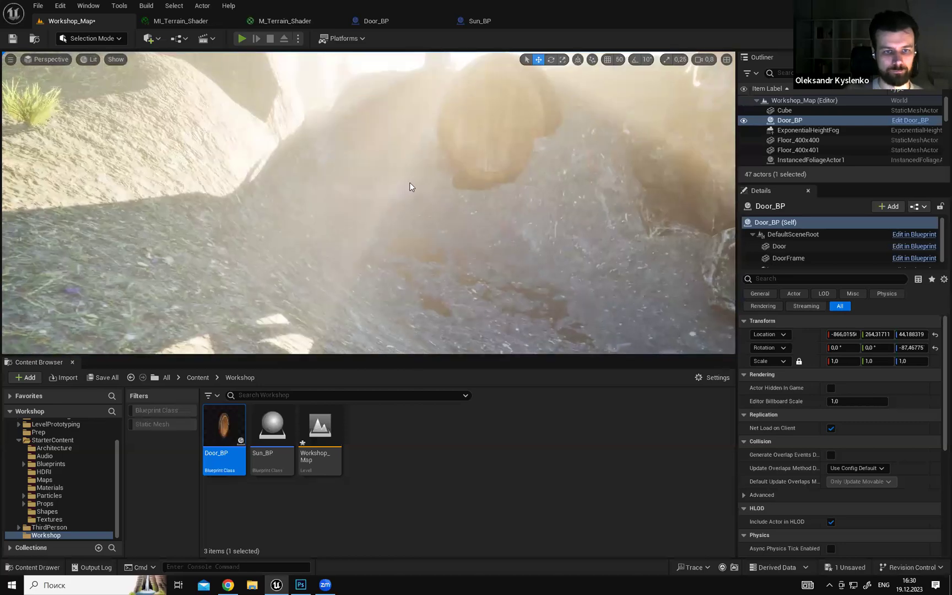
key(alt+p)
click(397, 211)
key(F11)
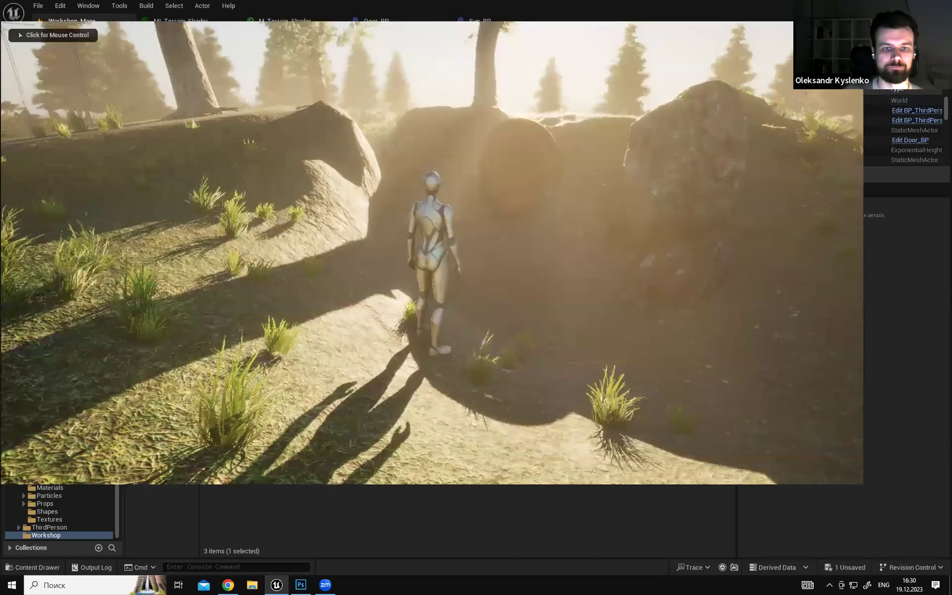
click(431, 186)
key(w)
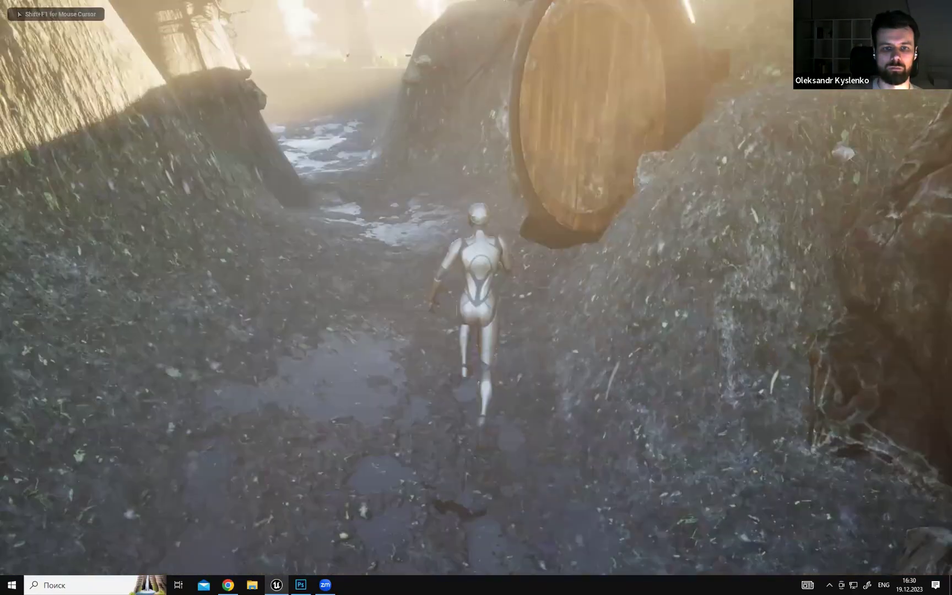
key(s)
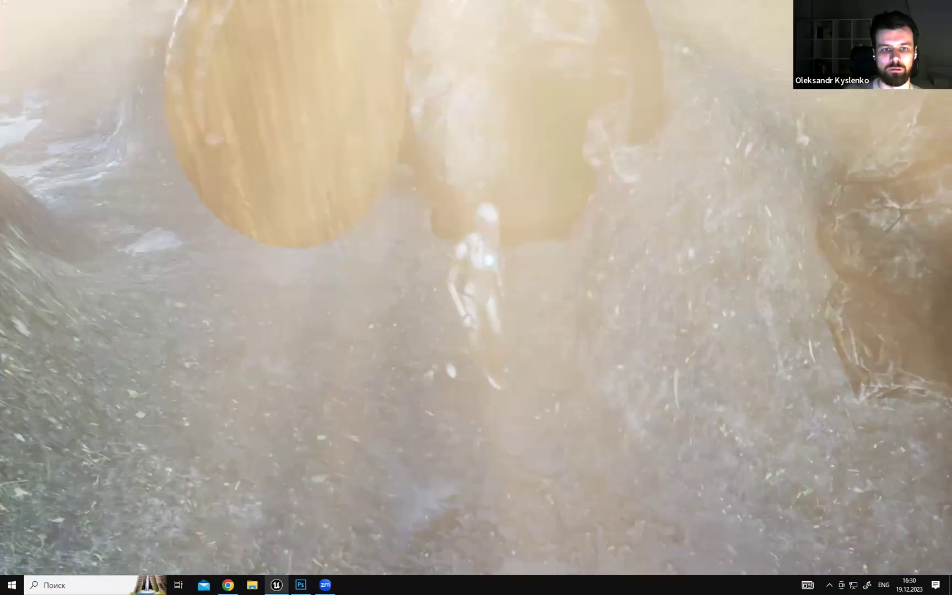
key(w)
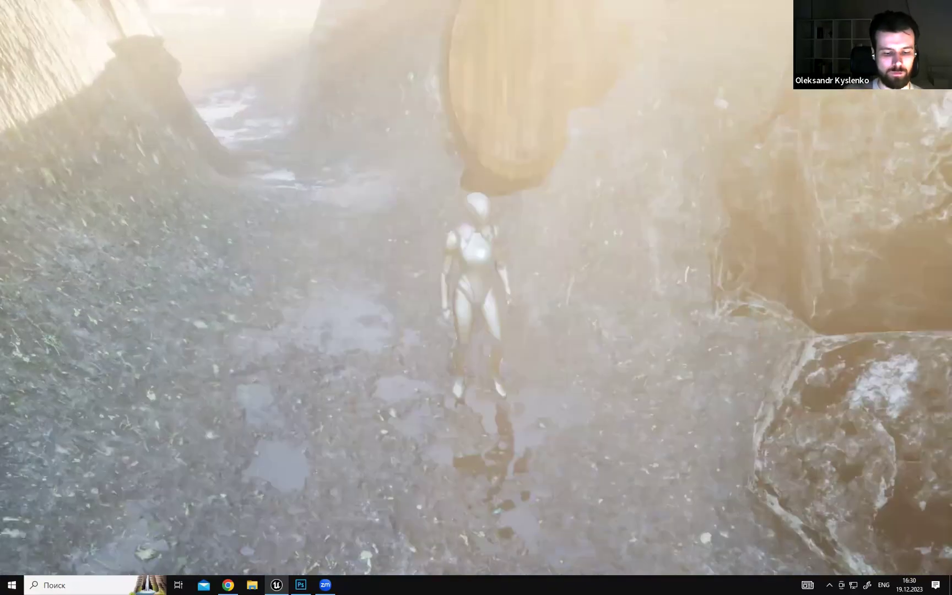
key(F11)
click(427, 182)
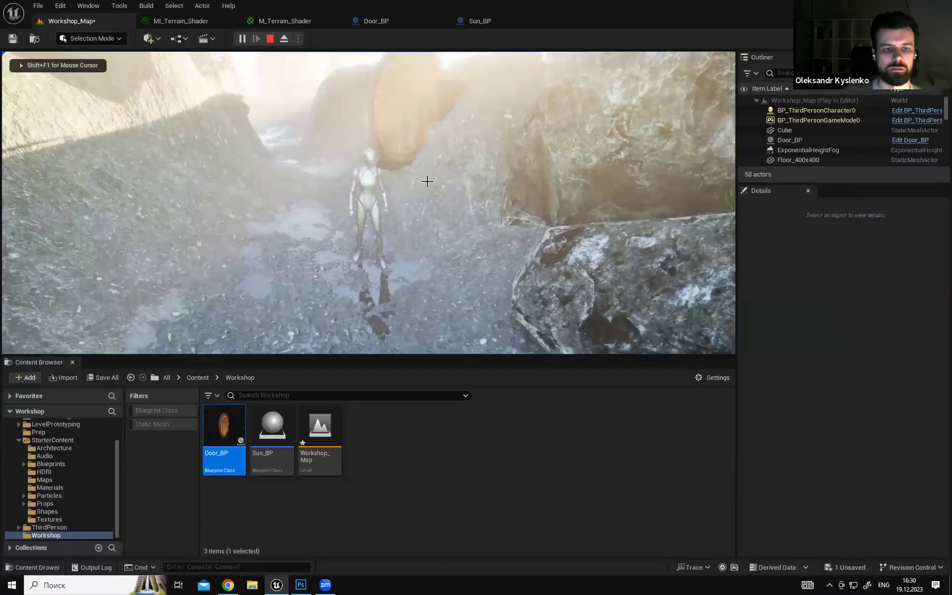
key(Escape)
Open the Door_BP blueprint from the Workshop folder and show its 3D component view.
right_drag(397, 165, 358, 206)
click(397, 187)
mouse_move(421, 250)
right_down()
mouse_move(405, 220)
mouse_move(421, 251)
right_up()
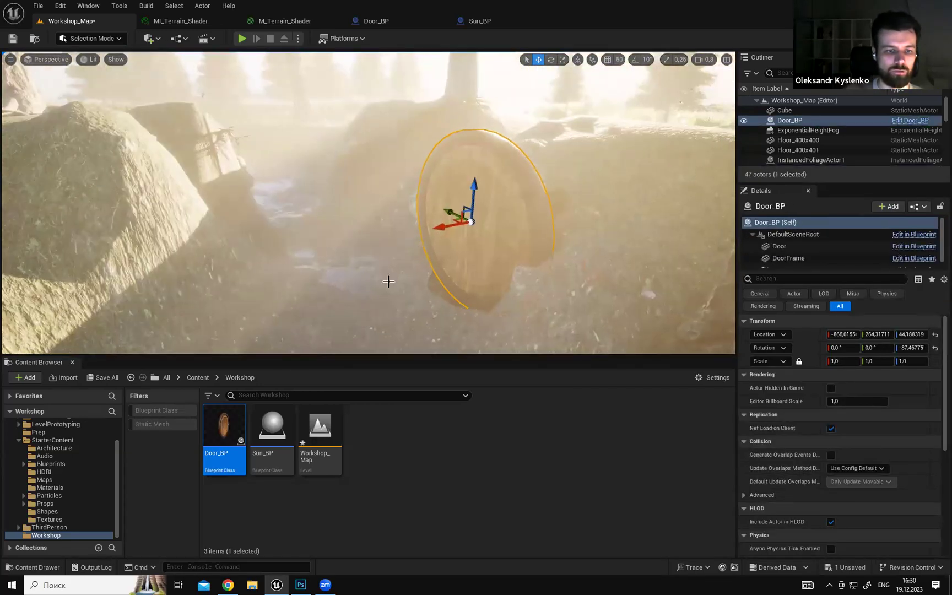
double_click(217, 430)
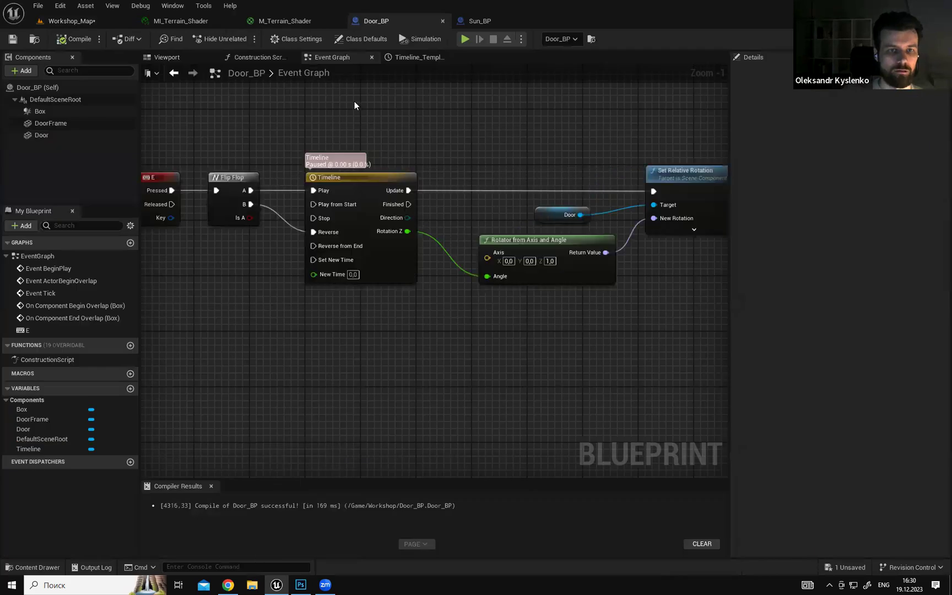
click(165, 57)
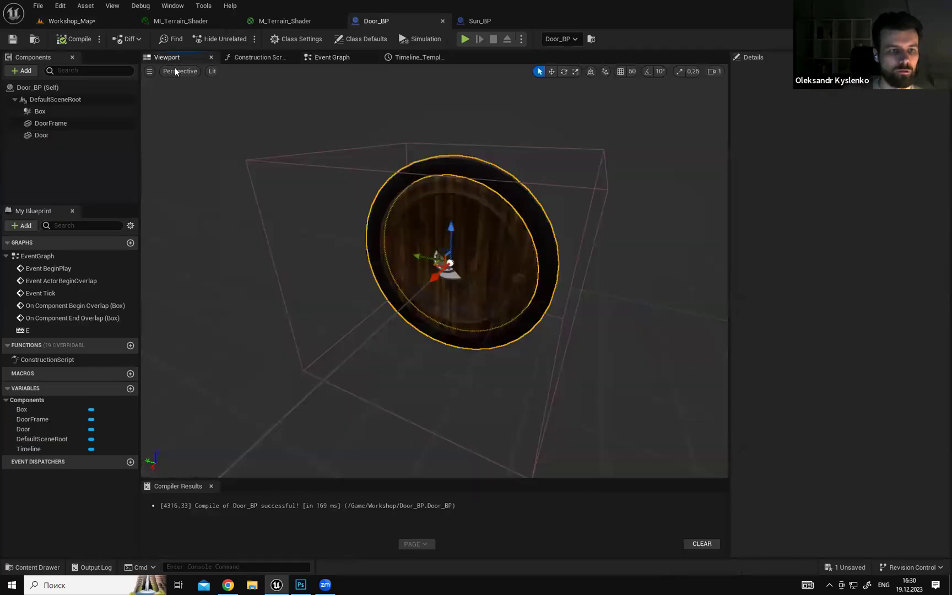
Move the DoorFrame component away from the door along Y to about 377 units.
click(35, 125)
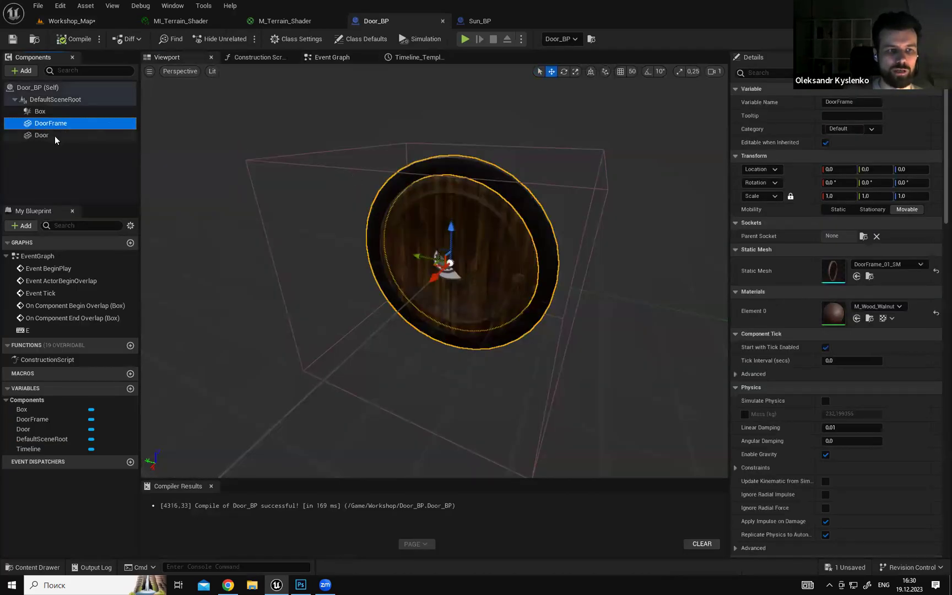
click(58, 137)
click(384, 210)
right_drag(384, 209, 463, 280)
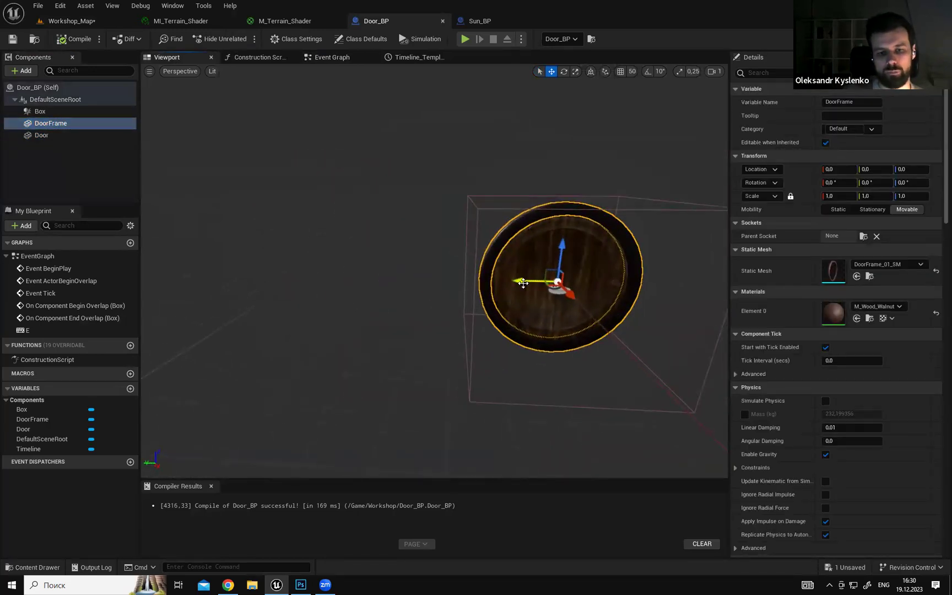
drag(521, 281, 328, 272)
right_drag(421, 278, 437, 265)
key(w)
right_drag(639, 327, 672, 322)
key(s)
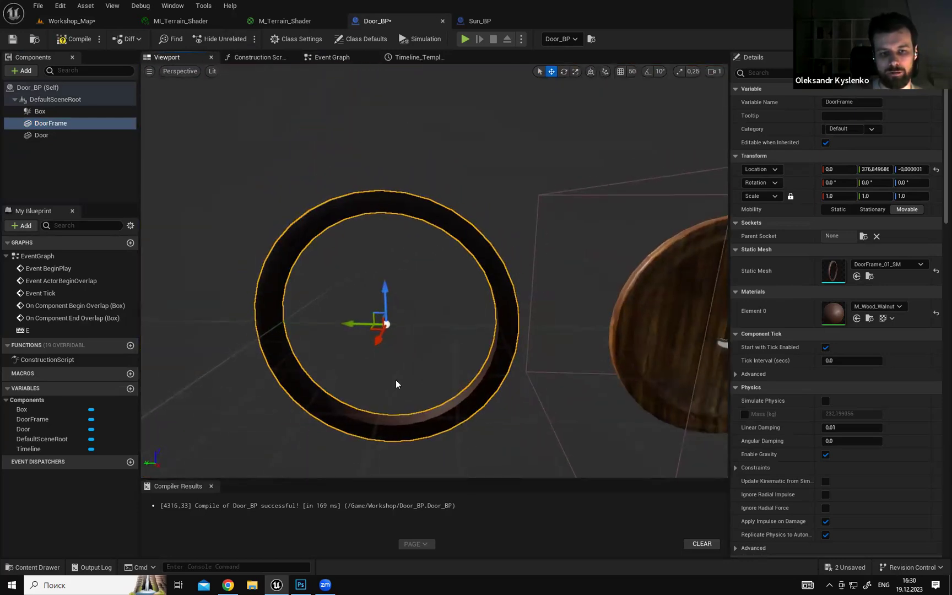
right_drag(530, 348, 536, 347)
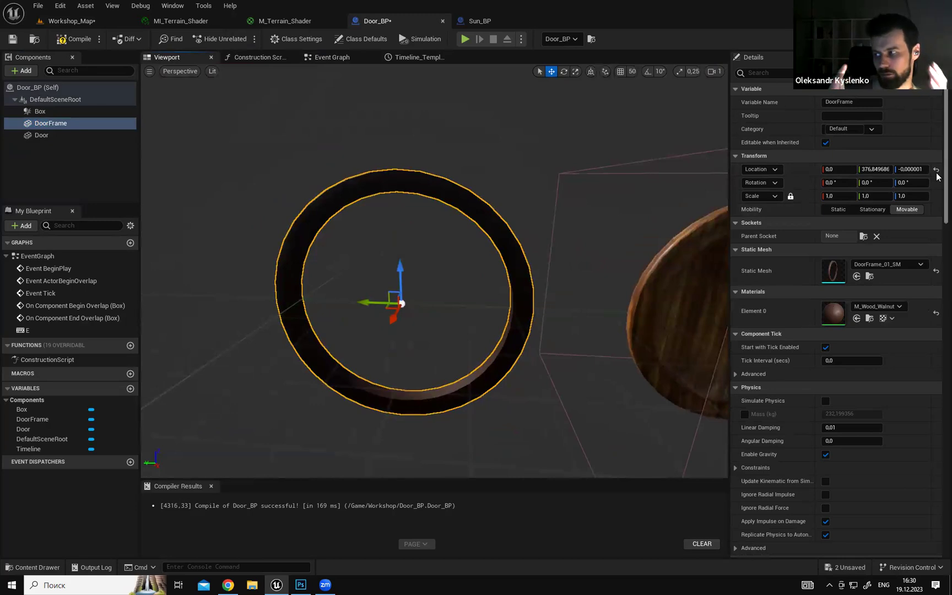
Examine the isolated DoorFrame and its collision settings, and undo the frame's move.
drag(936, 180, 936, 257)
mouse_move(466, 257)
right_down()
mouse_move(352, 256)
mouse_move(467, 257)
right_up()
scroll(468, 259, up, 5)
scroll(485, 270, down, 4)
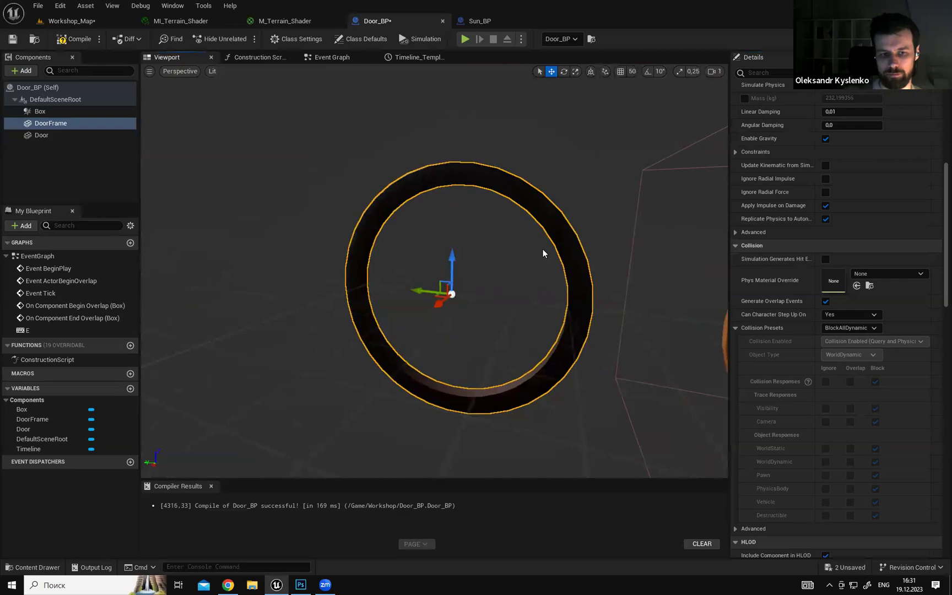
right_drag(395, 282, 678, 257)
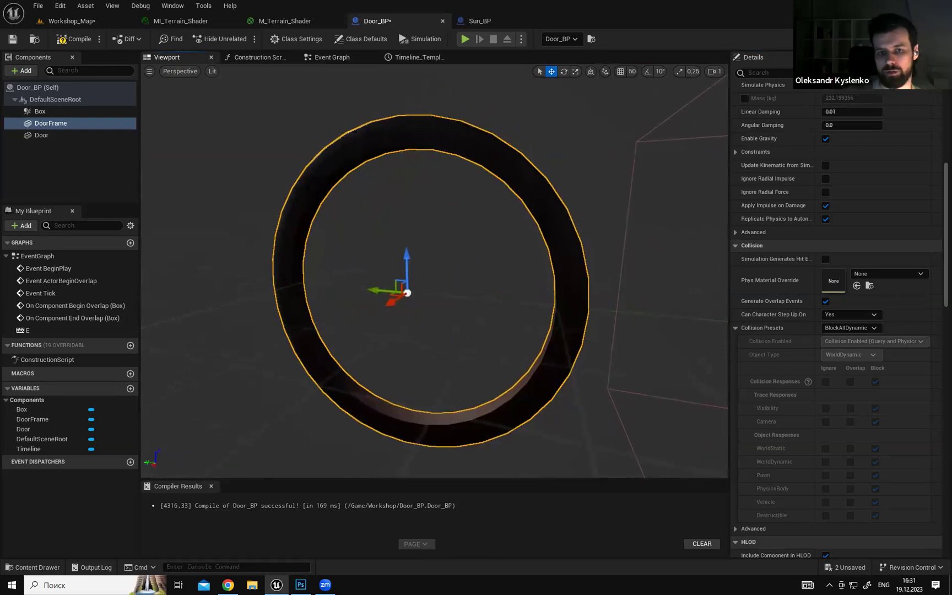
right_drag(515, 288, 515, 288)
right_drag(592, 290, 597, 289)
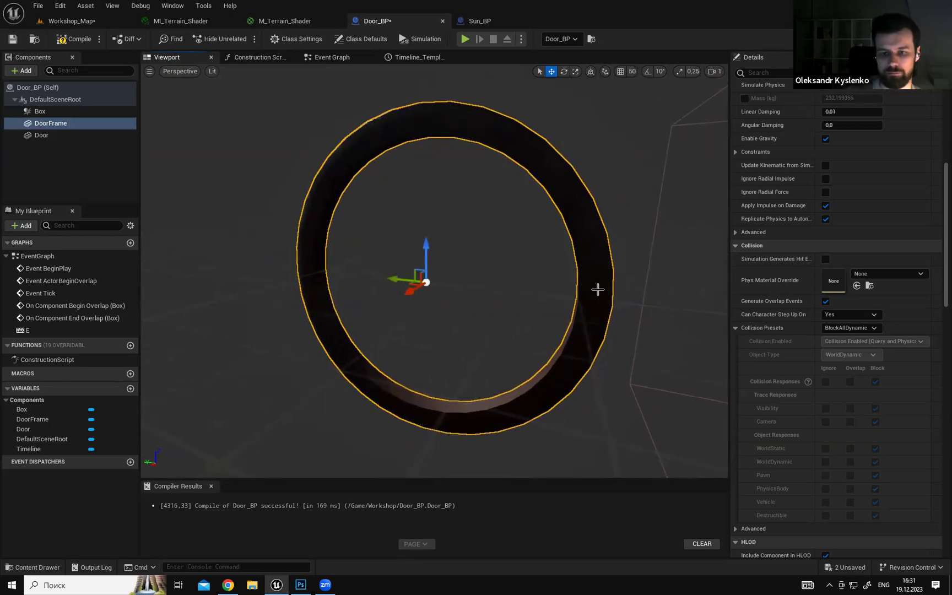
right_drag(300, 156, 468, 167)
key(ctrl+z)
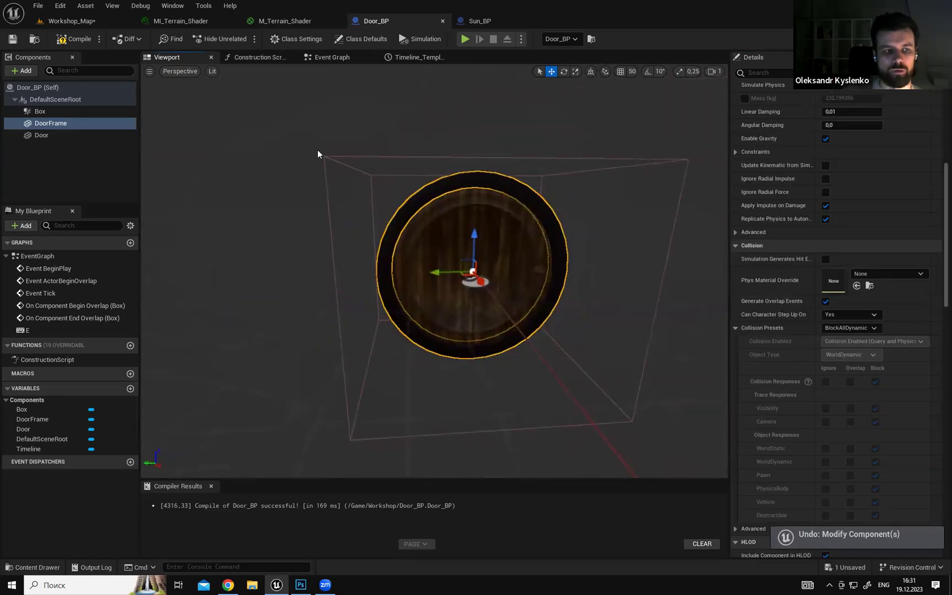
Set the DoorFrame component's collision preset to NoCollision, and compile and save Door_BP.
click(44, 136)
click(49, 122)
right_drag(294, 220, 237, 226)
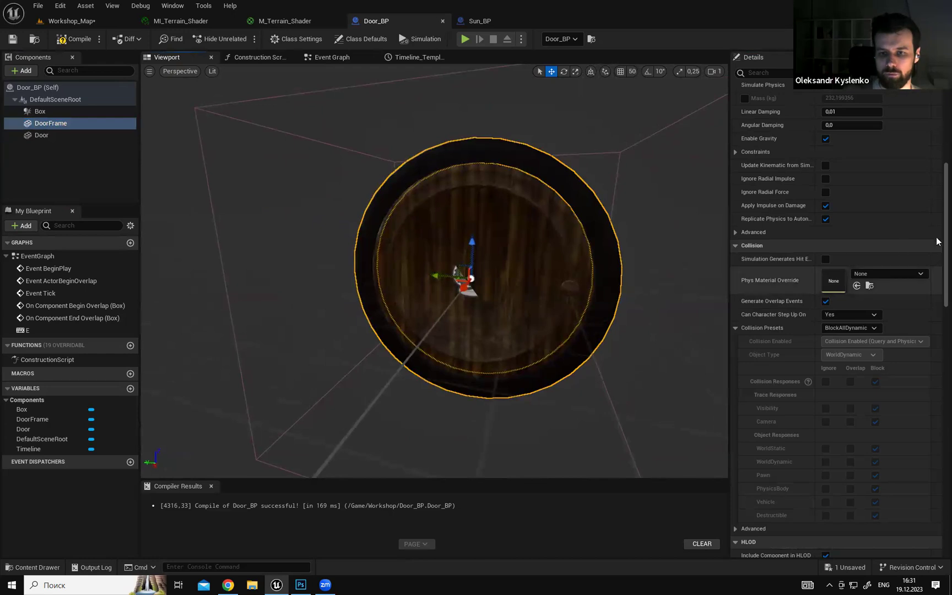
drag(945, 203, 944, 113)
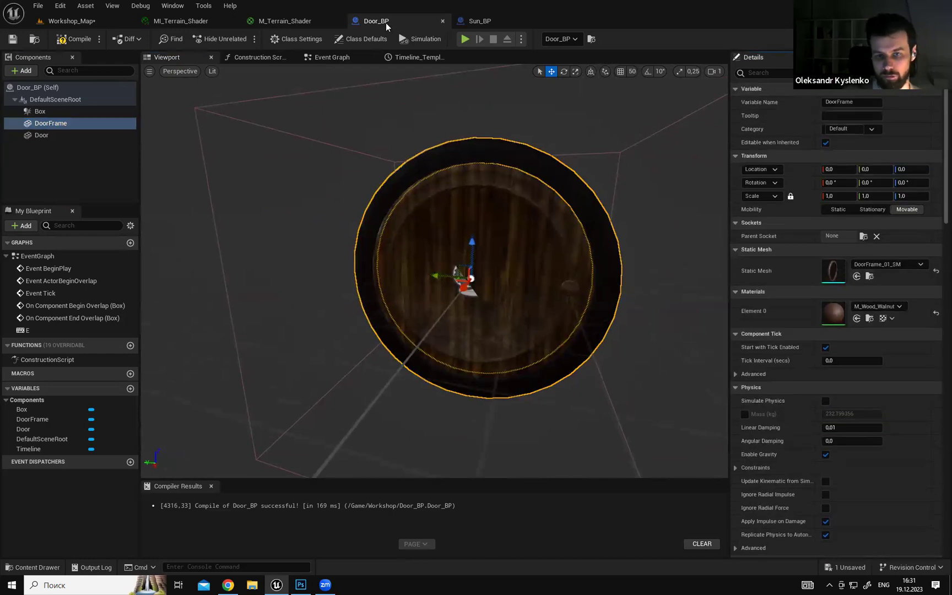
scroll(937, 190, down, 10)
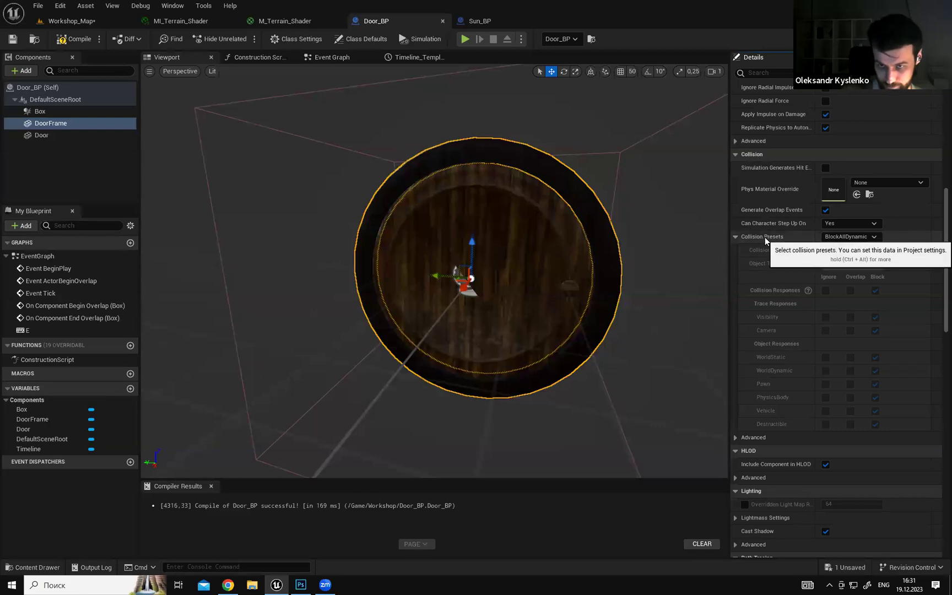
click(860, 237)
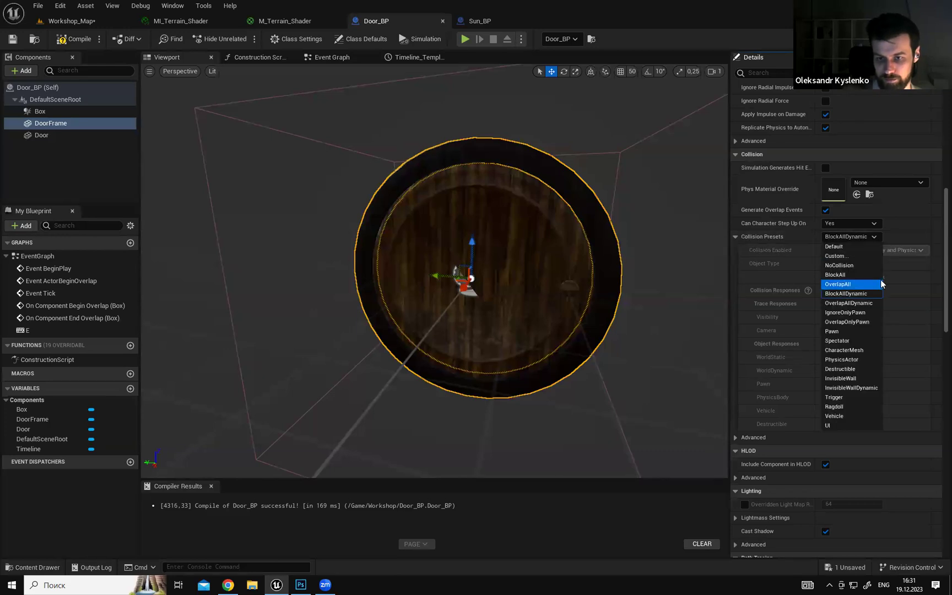
click(851, 266)
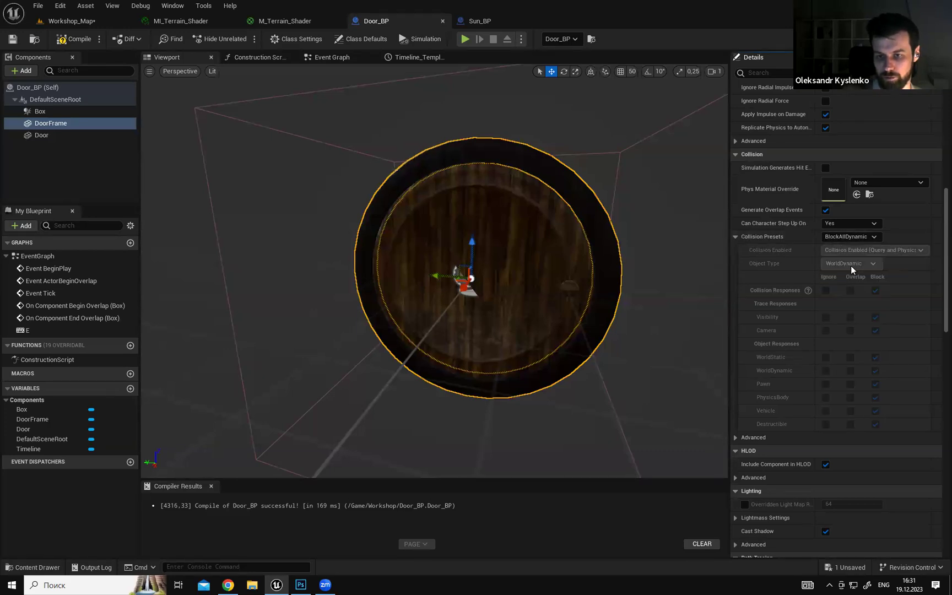
click(735, 236)
drag(568, 274, 606, 284)
click(13, 38)
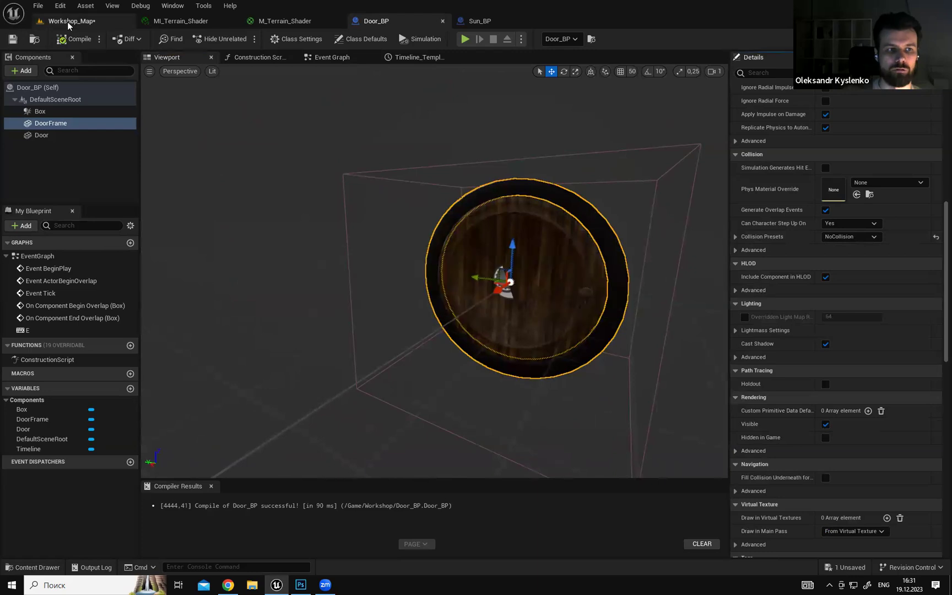
Return to the Workshop_Map level and start a play test of the door.
click(72, 21)
right_drag(469, 222, 468, 300)
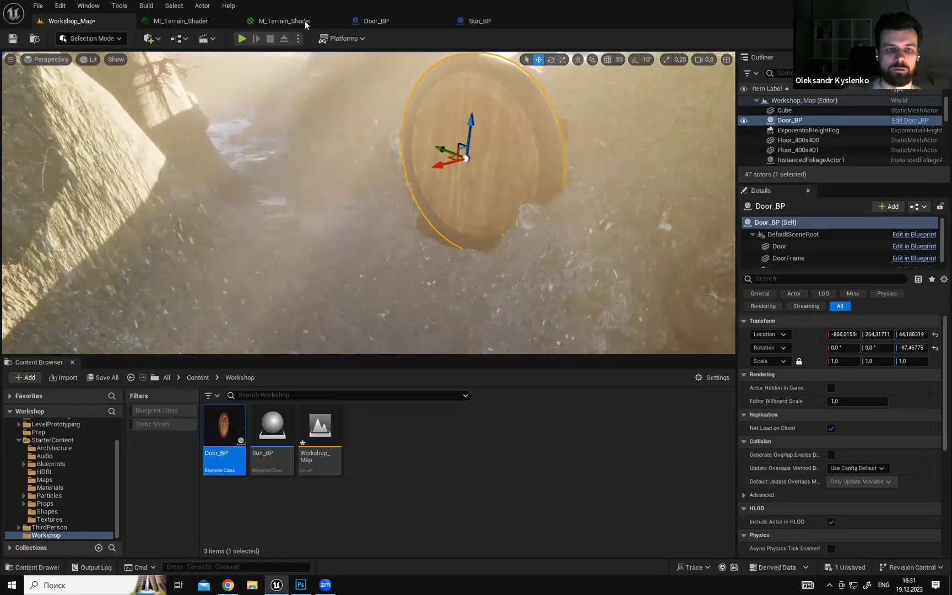
click(241, 40)
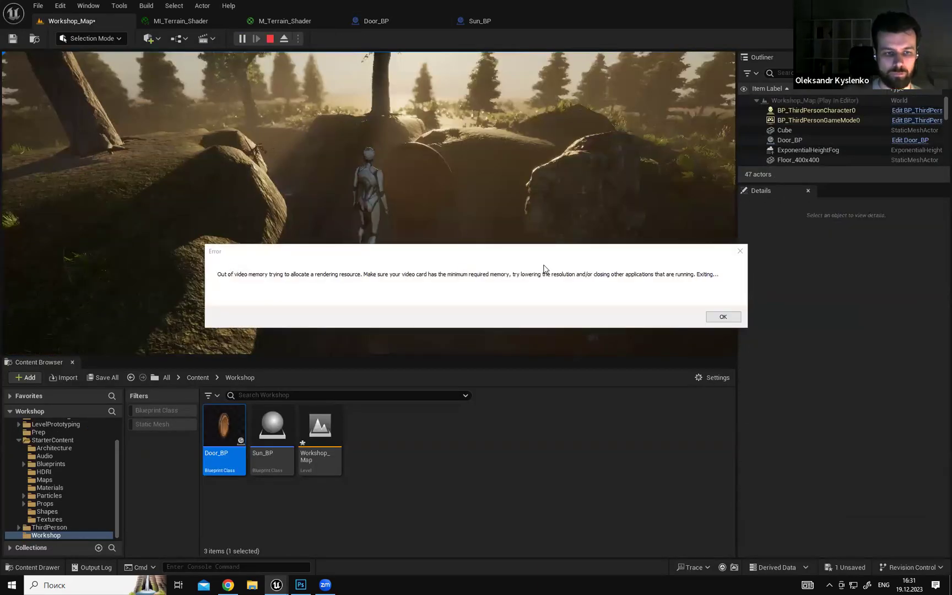
Dismiss the error dialog and quit Photoshop without saving Shapes_BigToSmall.psd.
click(723, 317)
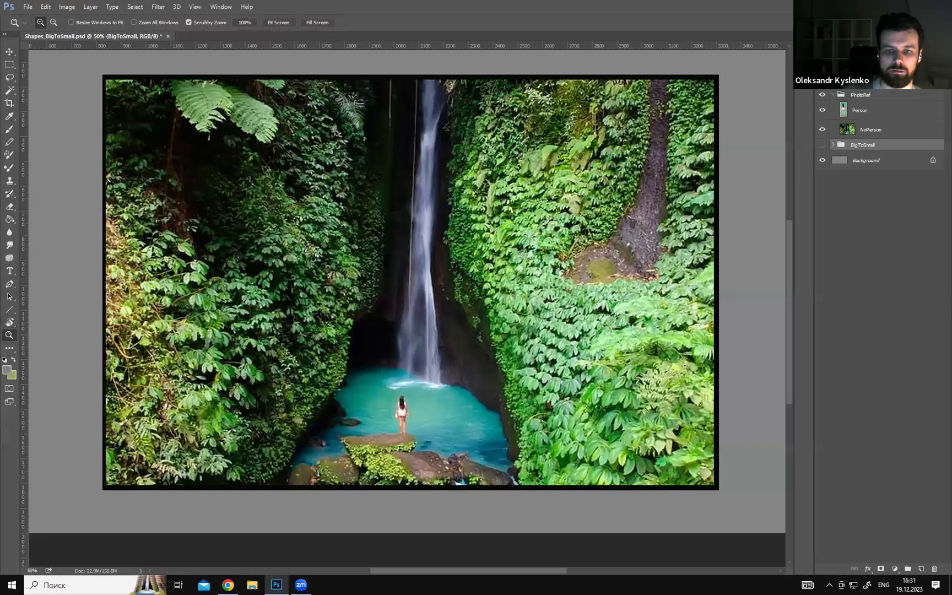
click(940, 6)
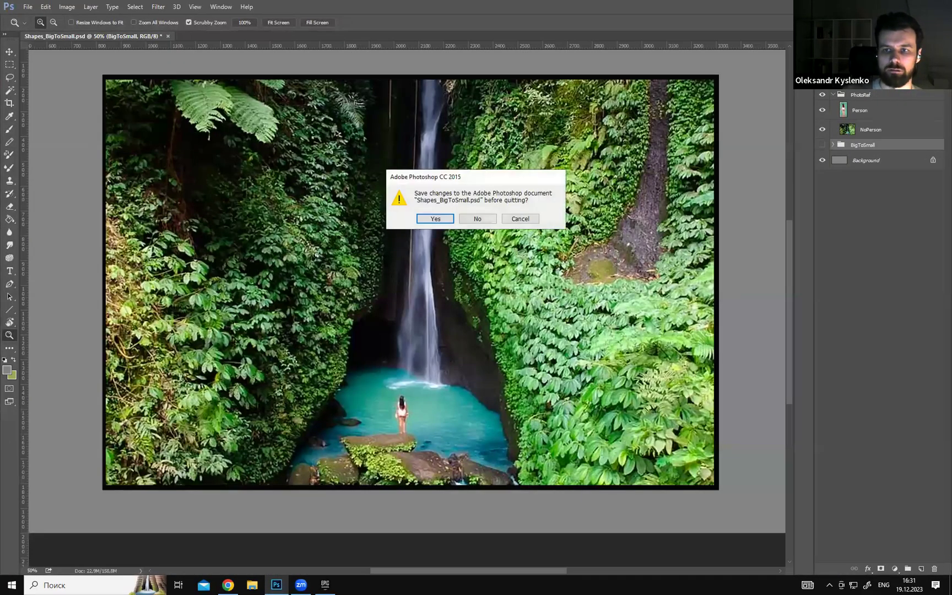
click(477, 218)
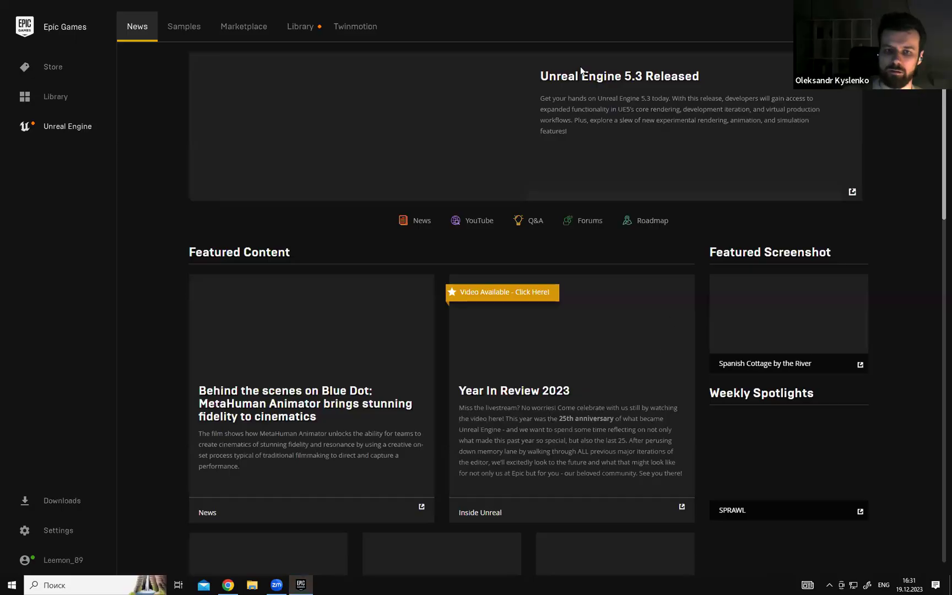
Launch the Workshop project from the Epic Games Launcher library and try to restore the auto-saved Workshop_Map package.
click(308, 33)
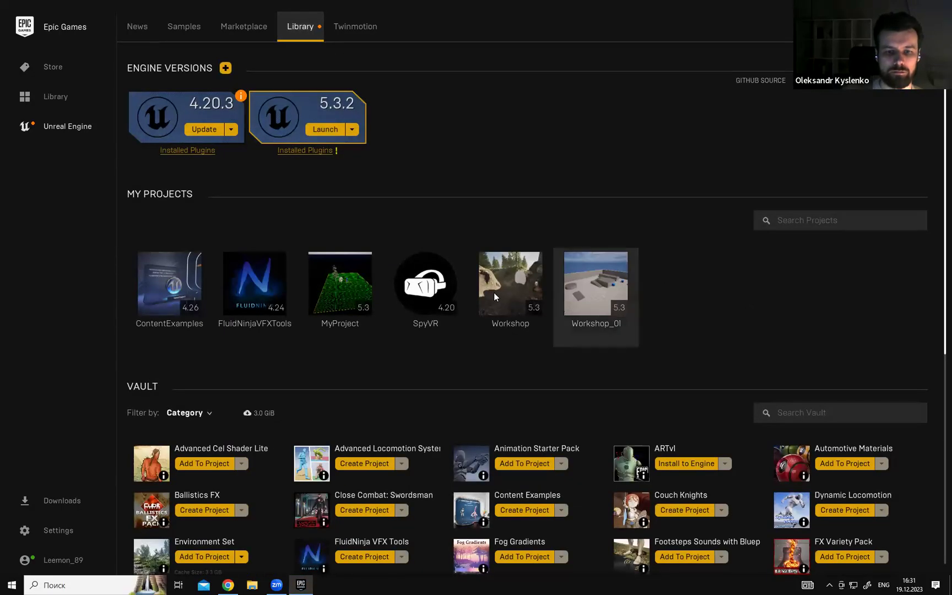
click(509, 292)
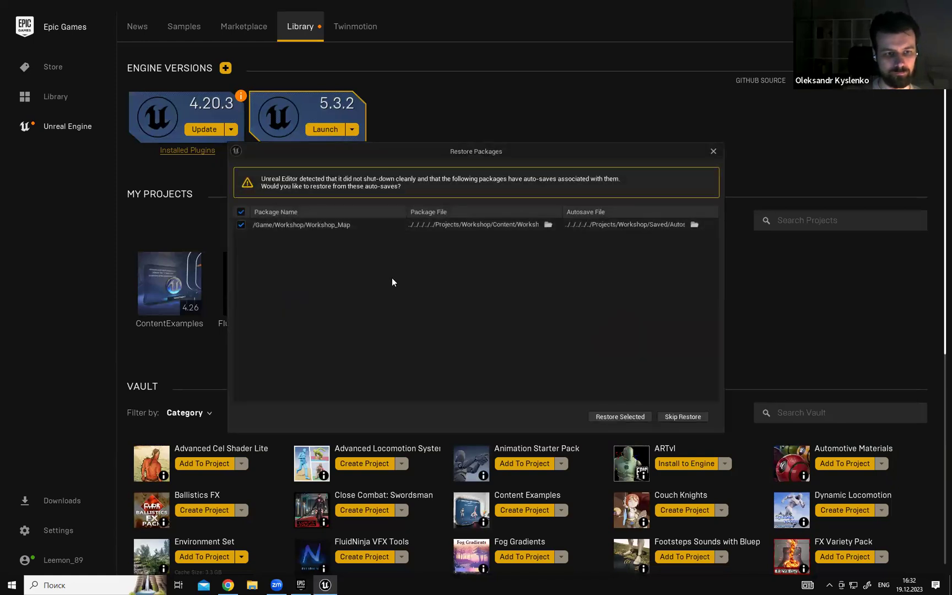
click(620, 416)
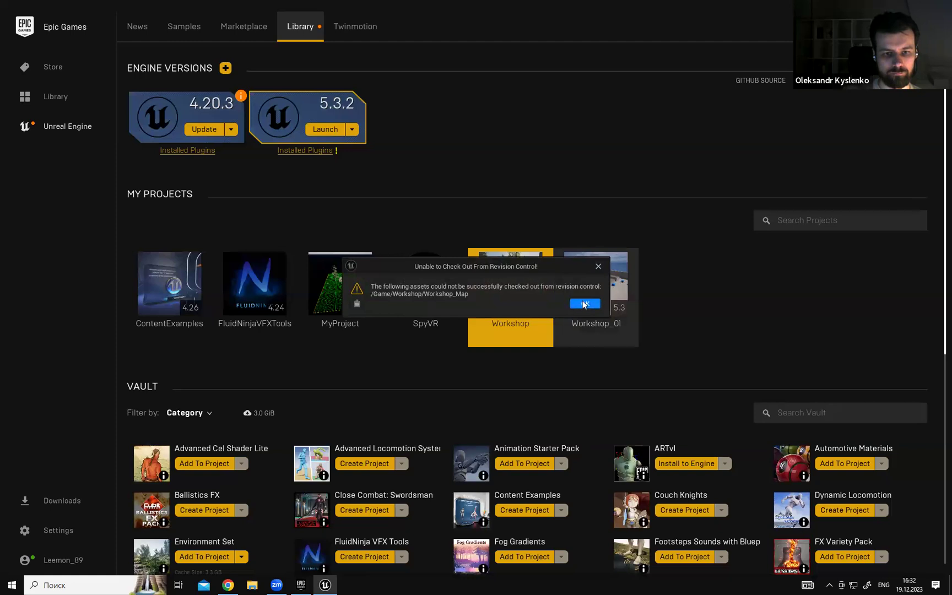
click(584, 304)
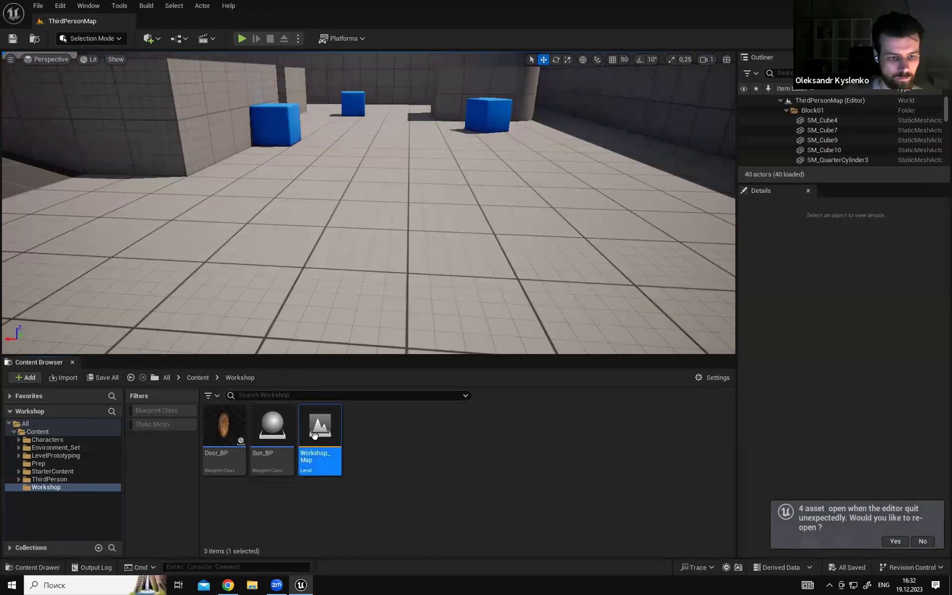
Open the Workshop_Map level, enlarge its viewport and frame the area around the rock opening.
click(215, 436)
double_click(313, 430)
right_drag(550, 268, 463, 287)
key(w)
key(w)
scroll(656, 256, down, 3)
key(w)
key(s)
right_drag(393, 351, 393, 350)
drag(390, 358, 396, 492)
right_drag(444, 323, 418, 308)
right_drag(425, 166, 564, 330)
right_drag(418, 308, 419, 308)
right_drag(552, 335, 552, 335)
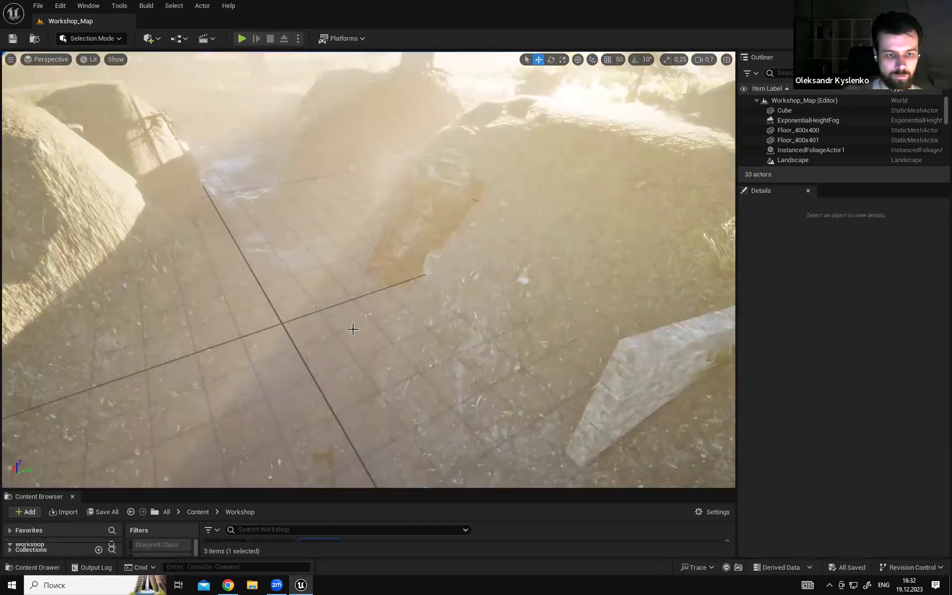
Place a new instance of Door_BP on the ground beside the rock opening and focus on it.
key(F11)
key(F11)
right_drag(427, 312, 427, 312)
drag(275, 372, 264, 351)
drag(218, 437, 327, 243)
key(f)
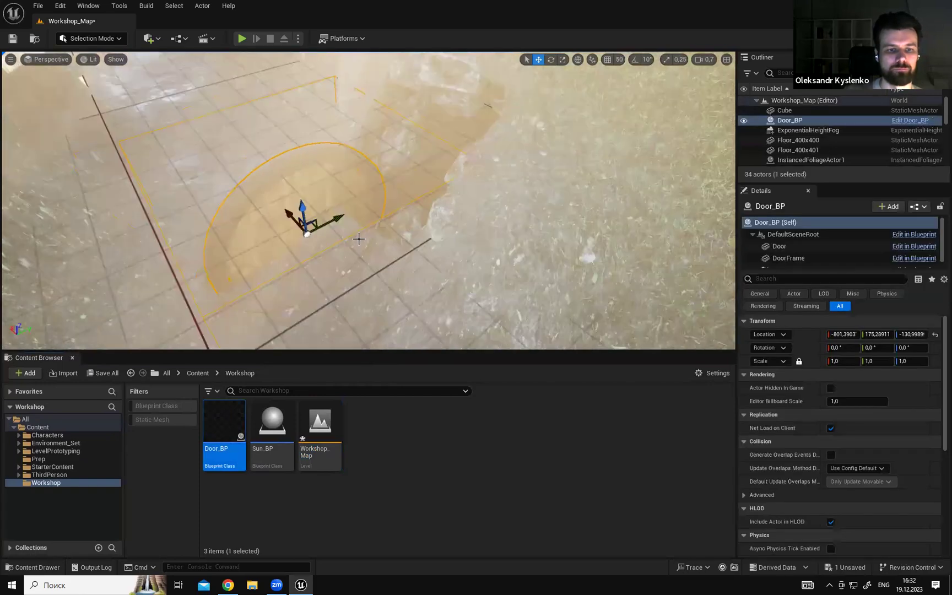
Raise the Door_BP actor to about Z 39 and rotate it about the Z axis to about -89.8 degrees.
drag(349, 123, 350, 104)
right_drag(355, 193, 328, 193)
key(s)
key(e)
drag(355, 197, 327, 194)
right_drag(327, 194, 245, 216)
right_drag(308, 232, 452, 167)
key(w)
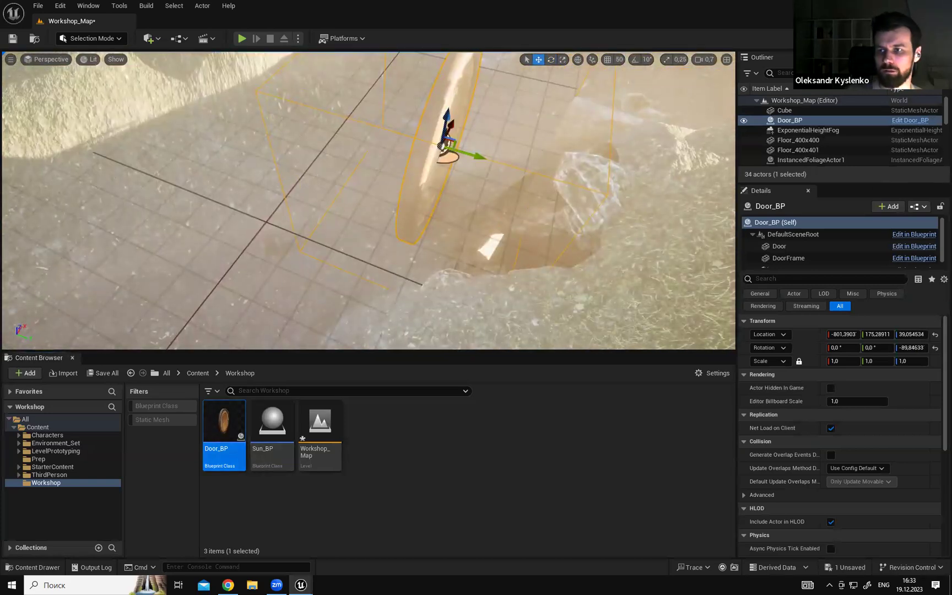
Check the DoorFrame component's collision settings in the Door_BP blueprint, then return to the Workshop_Map level.
drag(618, 118, 216, 24)
click(178, 57)
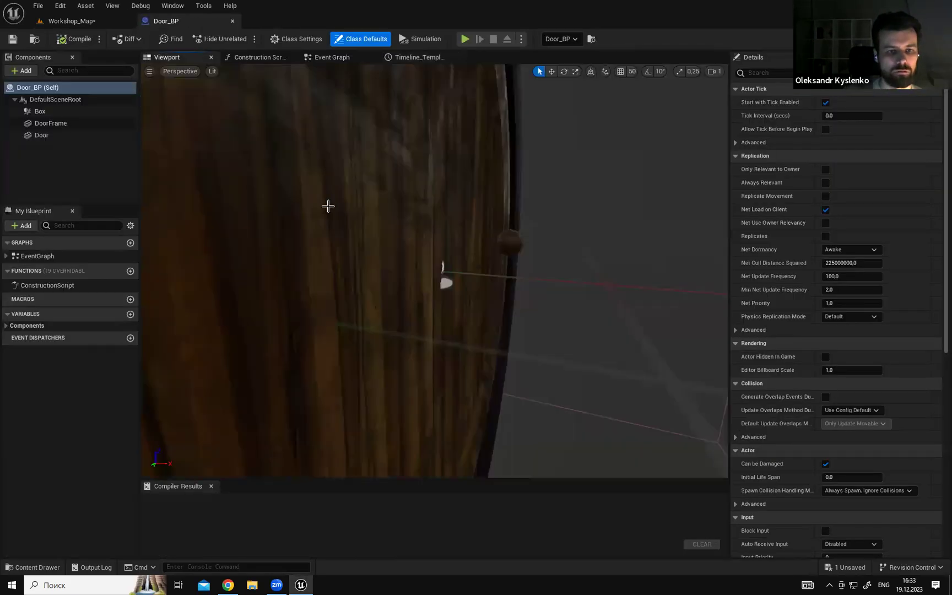
click(69, 125)
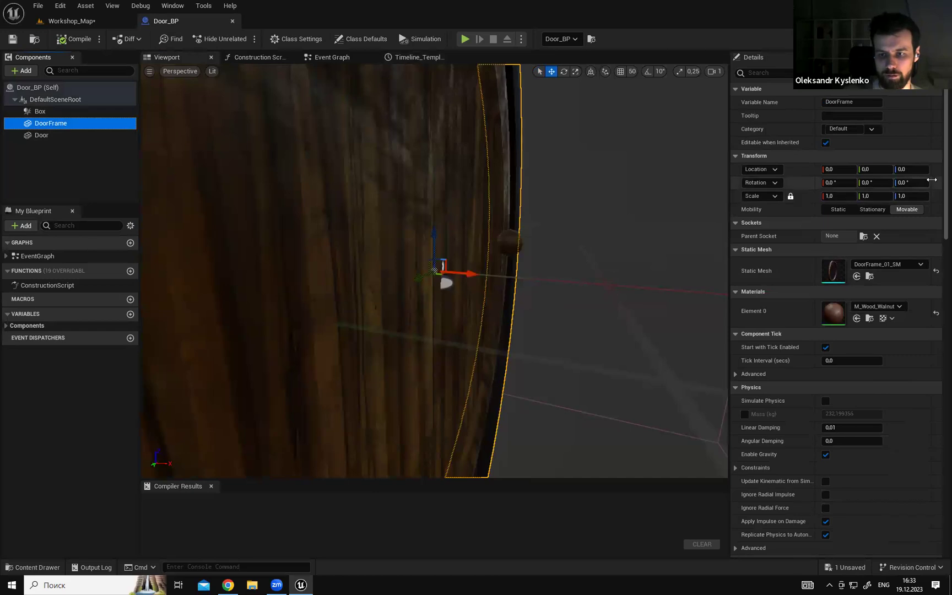
scroll(847, 227, down, 10)
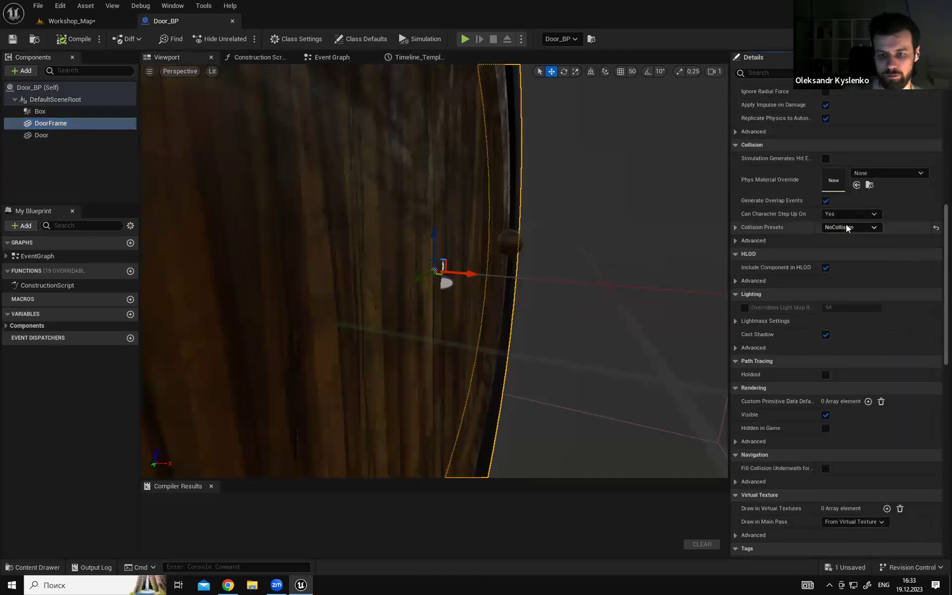
click(66, 21)
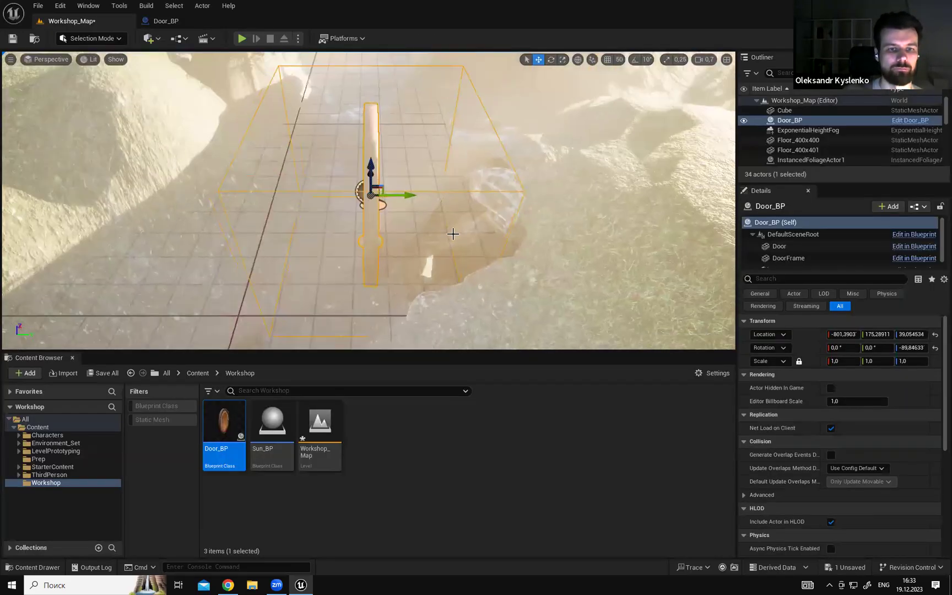
Move the Door_BP actor closer to the rock opening, to about X -858, Y 257, Z 55.
right_drag(370, 187, 440, 187)
drag(418, 181, 518, 219)
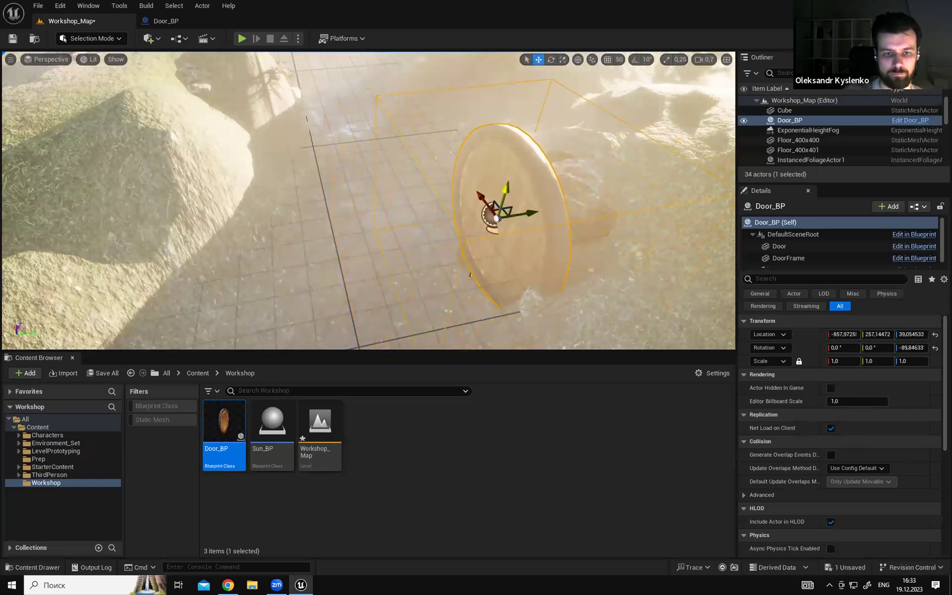
drag(509, 183, 510, 182)
right_drag(509, 182, 441, 220)
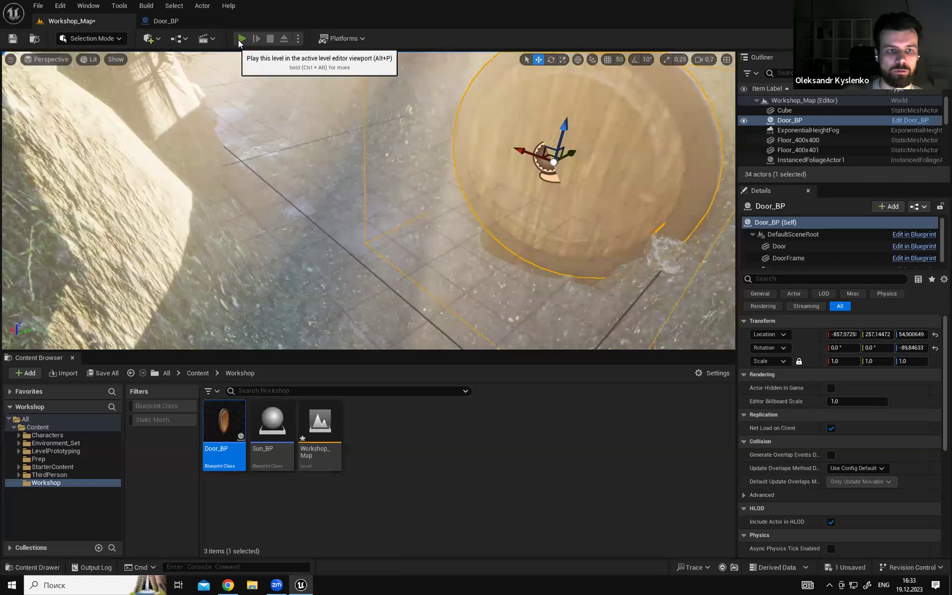
Play the level full screen, walk the character through the round door frame and around the underground room, and end the test.
click(241, 39)
click(323, 160)
key(w)
key(F11)
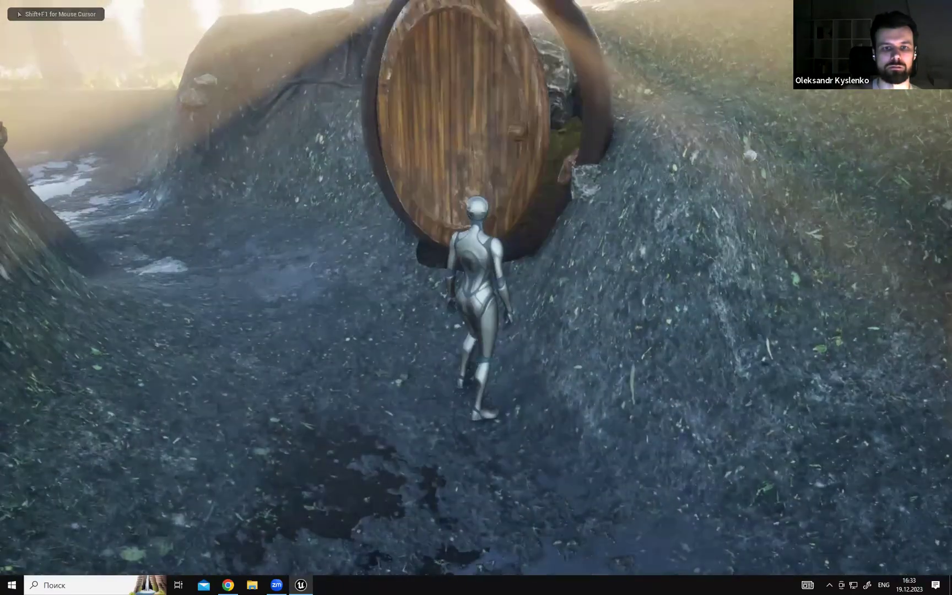
key(s)
key(w)
key(space)
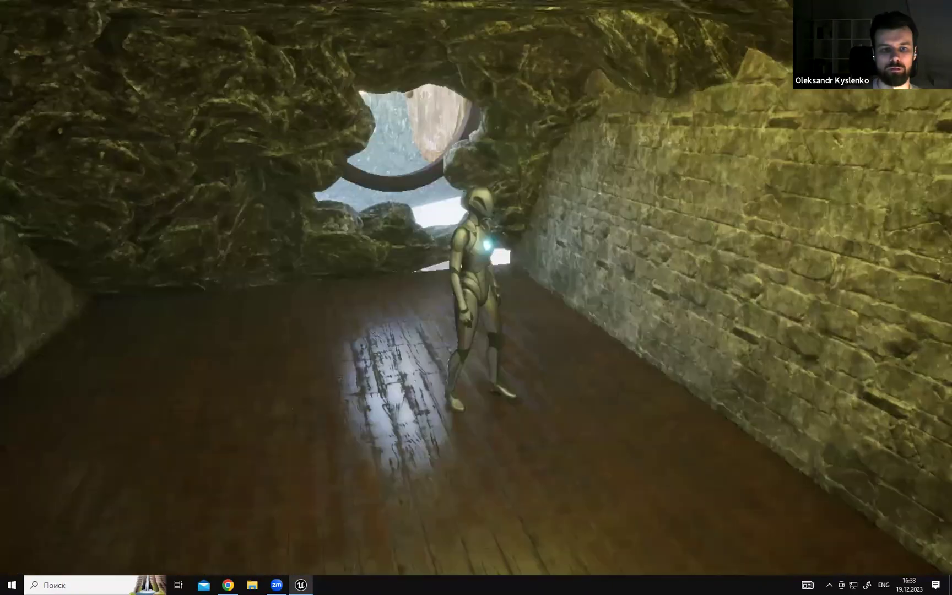
key(w)
key(s)
key(a)
key(d)
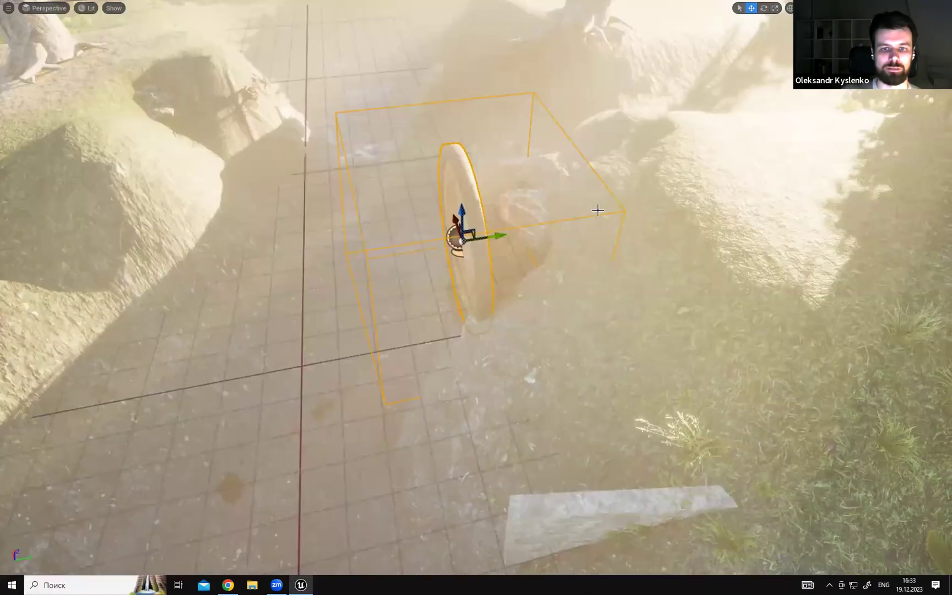
Survey the clearing and door from above, select the existing PostProcessVolume and enlarge the Outliner area.
right_drag(598, 210, 727, 204)
key(g)
key(w)
right_drag(600, 232, 600, 232)
key(F11)
key(F11)
right_drag(532, 253, 532, 253)
right_drag(578, 227, 578, 228)
key(g)
right_drag(534, 203, 534, 204)
click(510, 237)
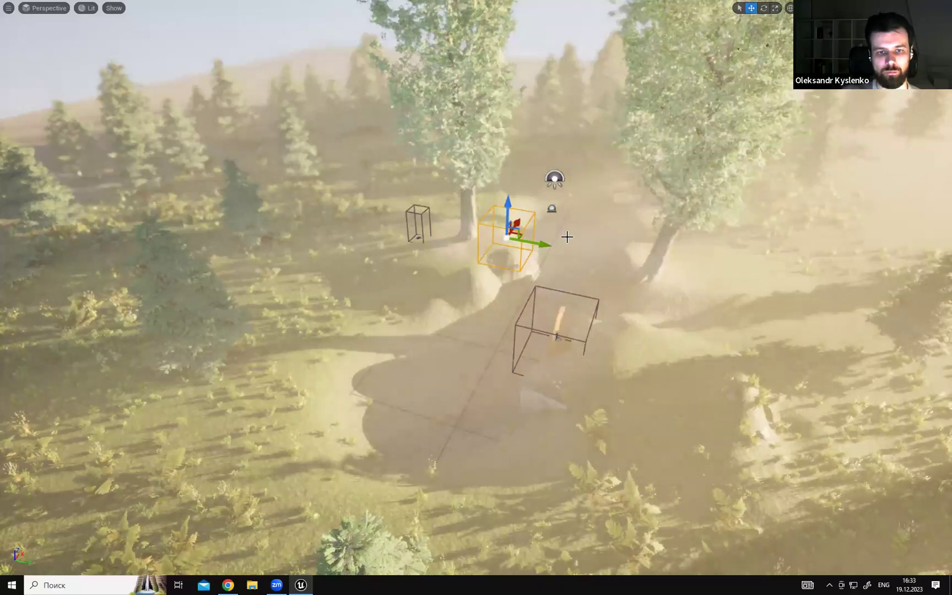
key(F11)
key(f)
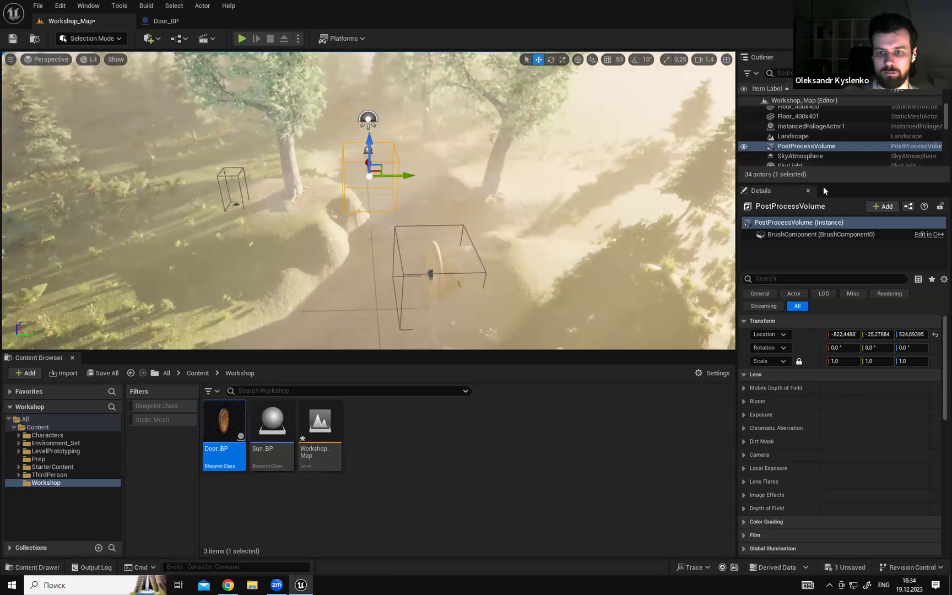
drag(823, 184, 823, 319)
key(w)
right_drag(622, 237, 674, 243)
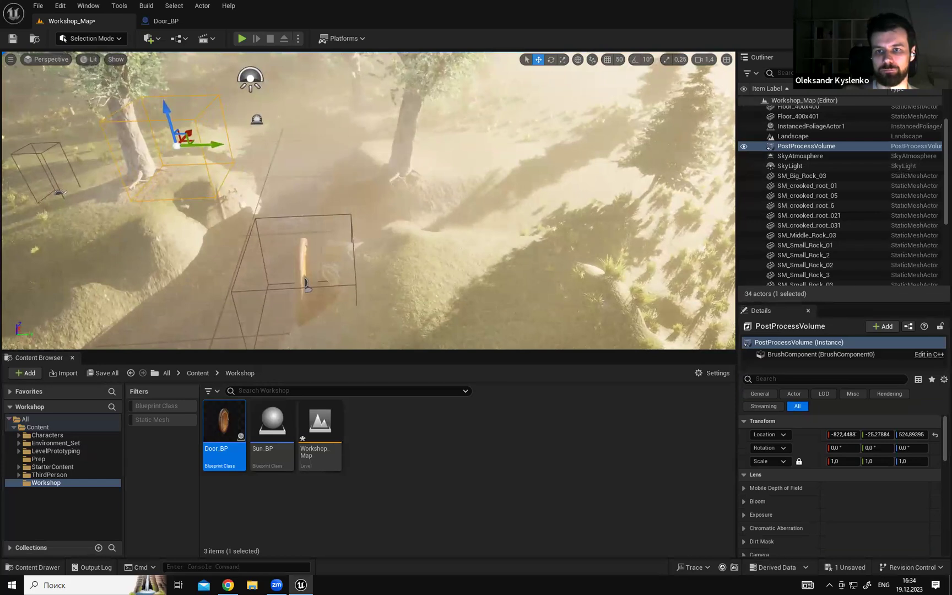
Place a second Post Process Volume in the level and position it at about X -774, Y 293, Z 800.
click(842, 57)
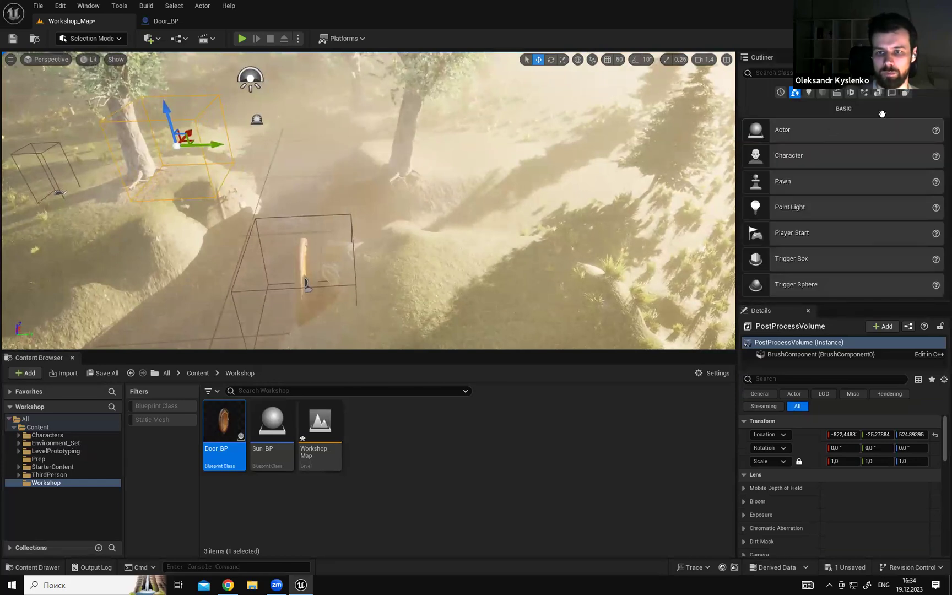
click(891, 93)
scroll(936, 170, down, 6)
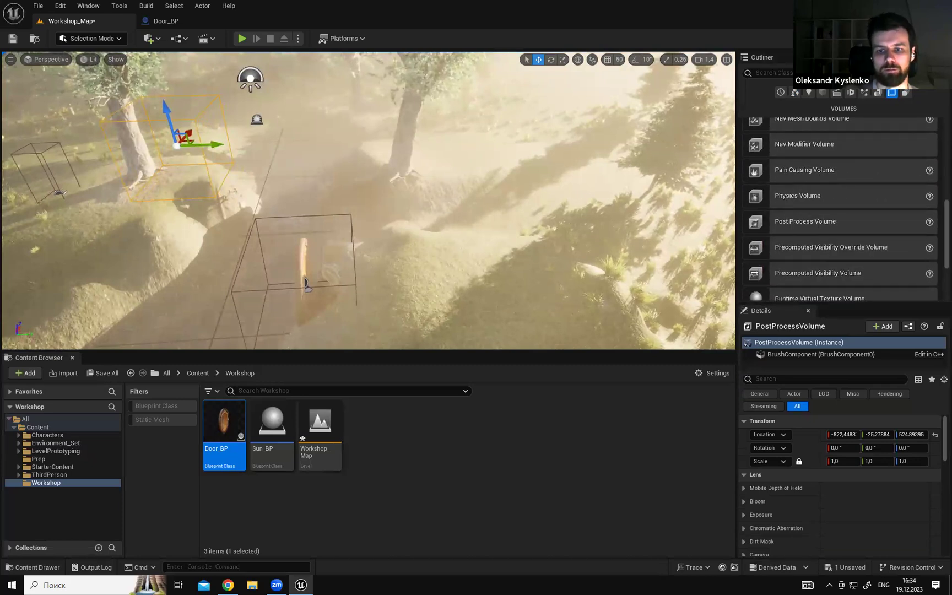
right_drag(658, 193, 593, 336)
drag(815, 217, 378, 269)
mouse_move(370, 267)
right_down()
mouse_move(323, 259)
mouse_move(369, 267)
right_up()
drag(369, 267, 375, 96)
right_drag(375, 96, 221, 88)
drag(399, 156, 569, 183)
right_drag(570, 183, 570, 183)
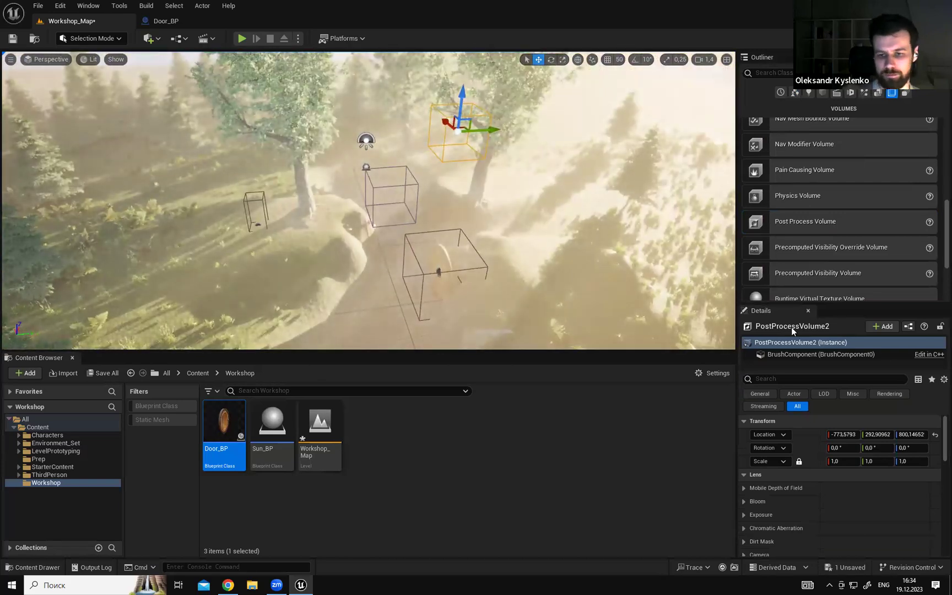
Select the two underground floor pieces and raise a duplicate of both to about Z 582 as a sizing guide.
mouse_move(487, 198)
right_down()
mouse_move(477, 202)
mouse_move(493, 208)
right_up()
key(w)
key(w)
click(477, 203)
ctrl+click(443, 166)
right_drag(442, 166, 443, 166)
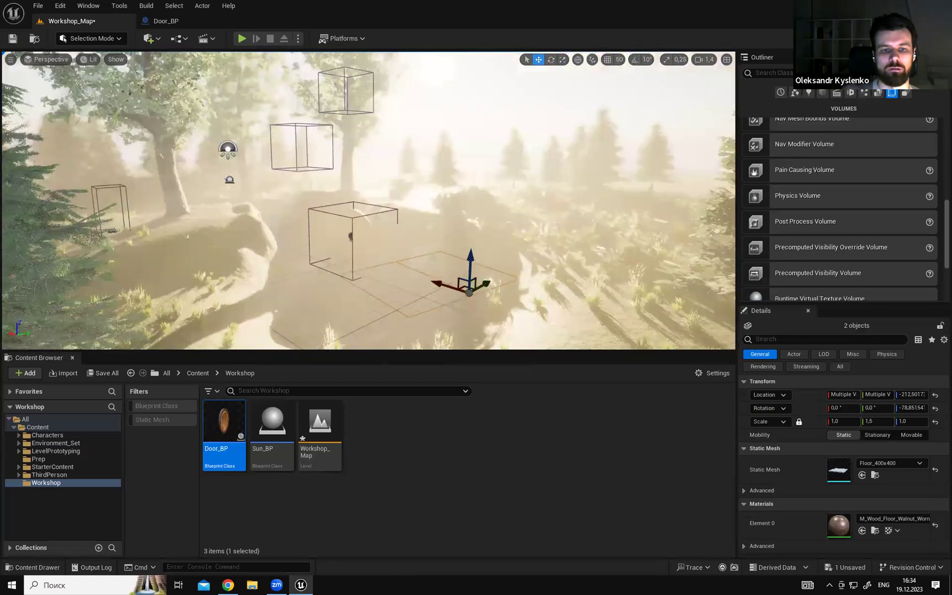
right_drag(357, 273, 357, 273)
right_drag(443, 263, 442, 263)
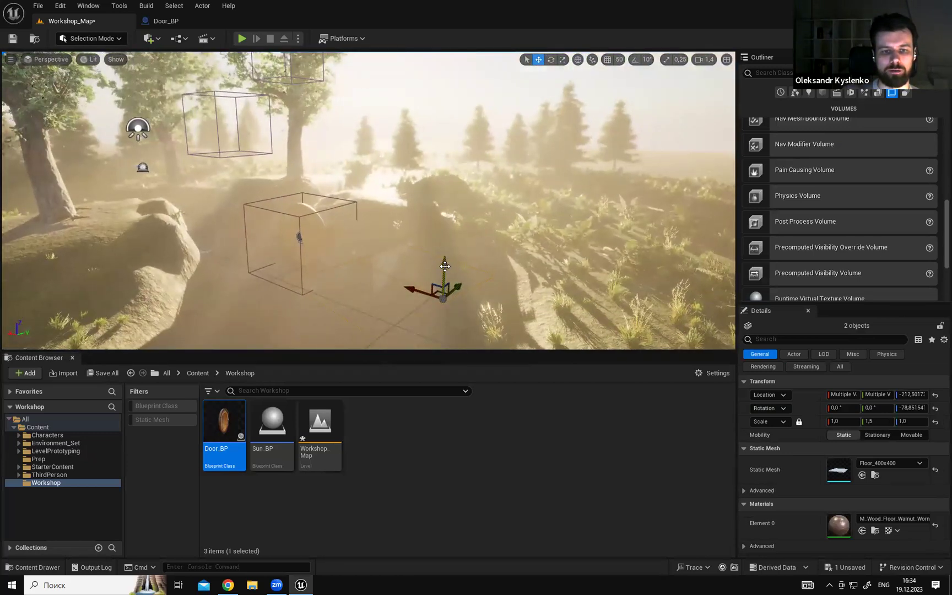
drag(446, 238, 461, 93)
Move PostProcessVolume2 over the raised floor copies and rotate it about the Z axis to about 11.3 degrees.
right_drag(464, 268, 411, 132)
click(412, 132)
drag(483, 81, 340, 245)
key(e)
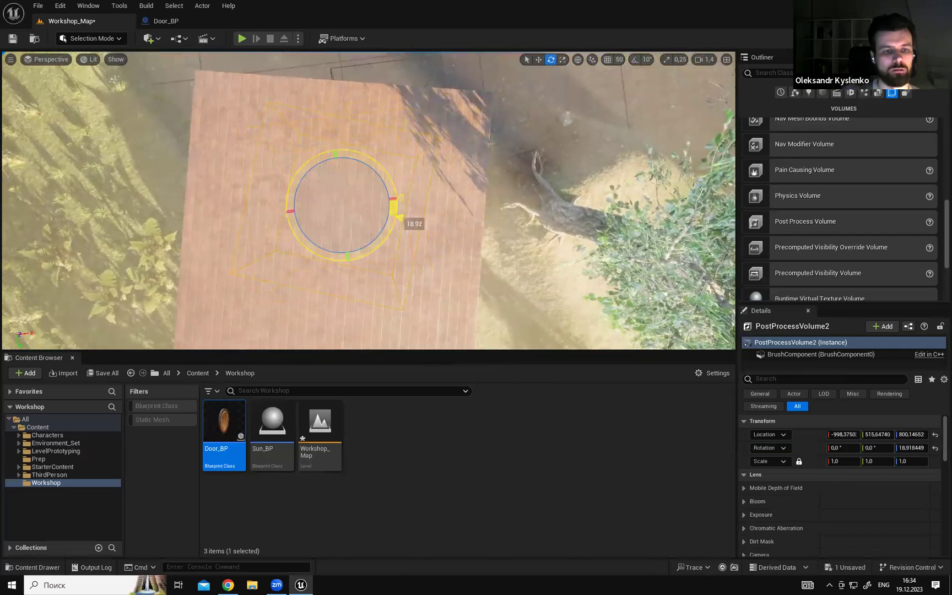
right_drag(337, 247, 365, 205)
Switch the transform to local space and align PostProcessVolume2 with the floor copies at about X -1086, Y 694, Z 679.
key(w)
click(579, 60)
drag(464, 212, 462, 215)
right_drag(461, 215, 461, 218)
right_drag(405, 190, 406, 190)
drag(328, 139, 330, 140)
right_drag(330, 140, 329, 141)
scroll(329, 141, down, 2)
Scale PostProcessVolume2 to about 3.87 along Y and shift it to about X -1079, Y 657 to match the floor's length.
key(r)
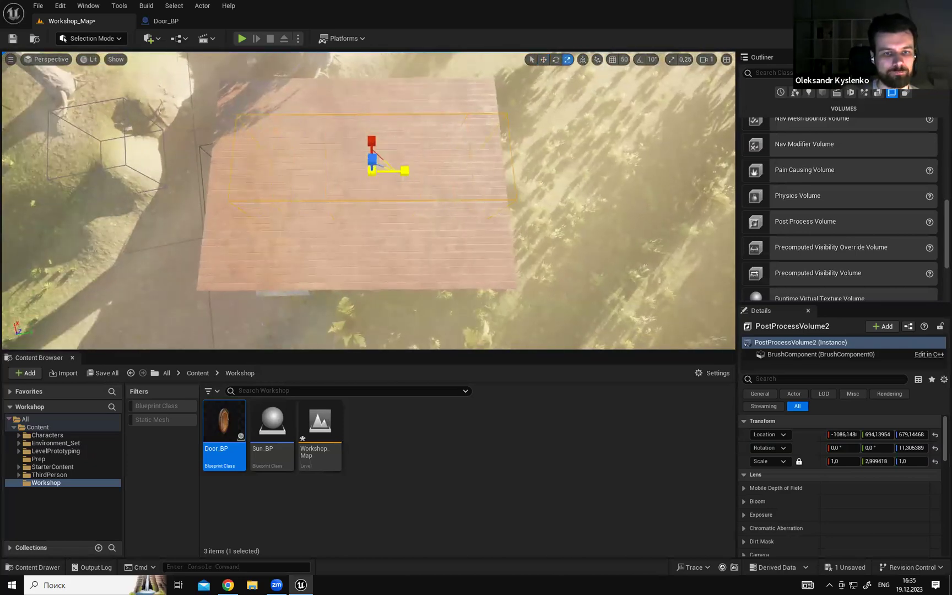
key(w)
drag(406, 173, 389, 174)
key(r)
key(w)
right_drag(390, 173, 390, 174)
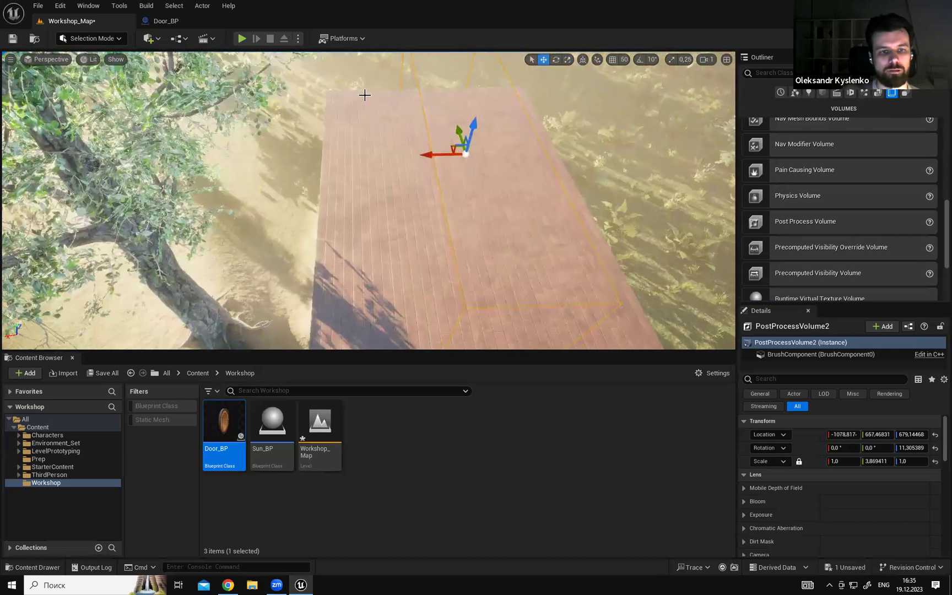
Scale PostProcessVolume2 to about 2.96 along X and shift it to about X -1056, Y 662 to cover the floor's width.
right_drag(388, 126, 330, 117)
key(r)
mouse_move(346, 117)
mouse_down()
mouse_move(316, 117)
mouse_move(337, 115)
mouse_up()
key(w)
key(r)
key(w)
Scale PostProcessVolume2 to about 1.52 in height and raise it to about Z 720 so it sits on the floor copies.
right_drag(255, 288, 88, 264)
right_drag(425, 132, 420, 127)
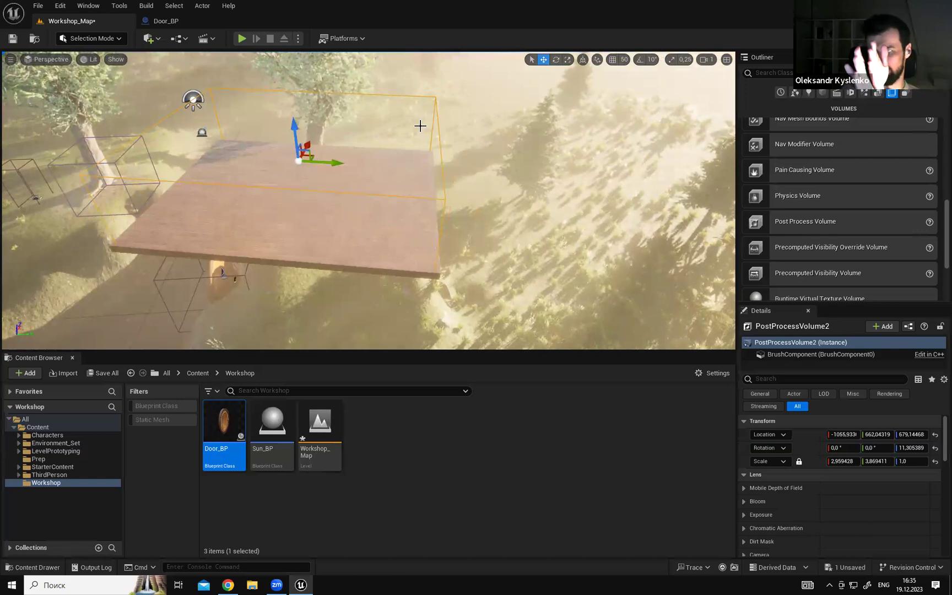
mouse_move(441, 187)
right_down()
mouse_move(430, 190)
mouse_move(456, 178)
right_up()
key(r)
mouse_move(458, 147)
mouse_down()
mouse_move(458, 117)
mouse_move(460, 132)
mouse_up()
key(w)
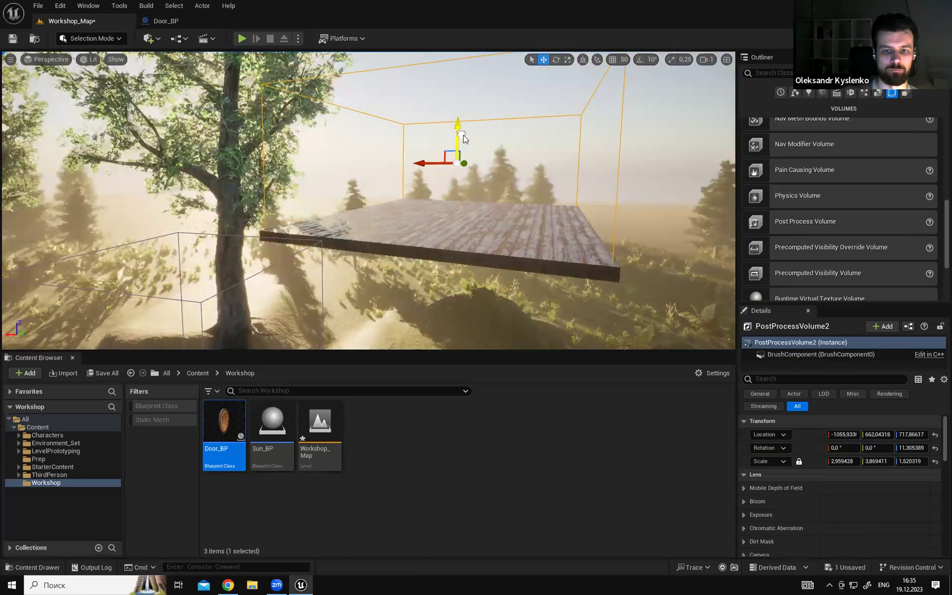
mouse_move(588, 259)
right_down()
mouse_move(561, 261)
mouse_move(587, 258)
right_up()
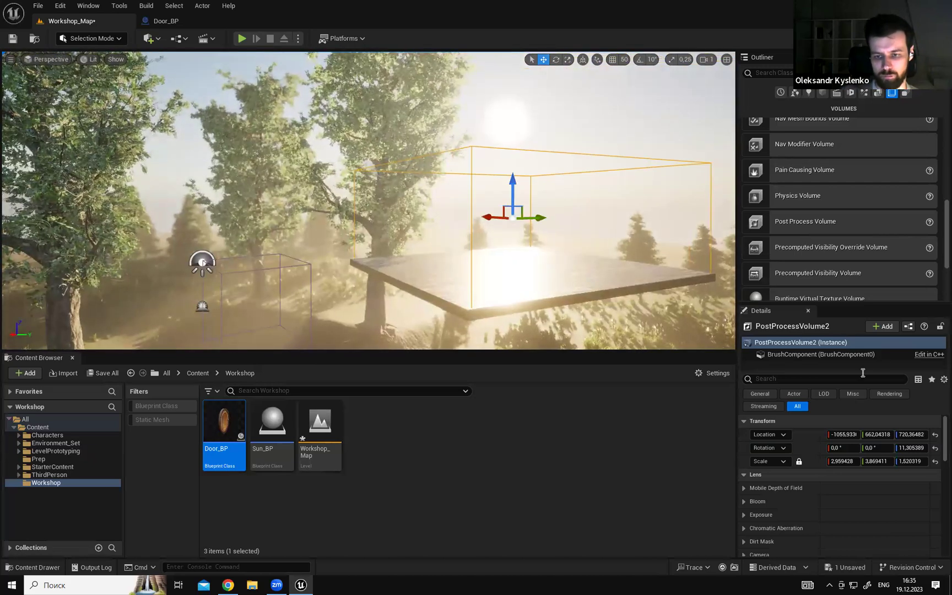
Enlarge the Details area, compare the two post process volumes and set the priority of PostProcessVolume2 to 1.
drag(821, 304, 830, 166)
mouse_move(312, 215)
right_down()
mouse_move(305, 227)
mouse_move(312, 215)
right_up()
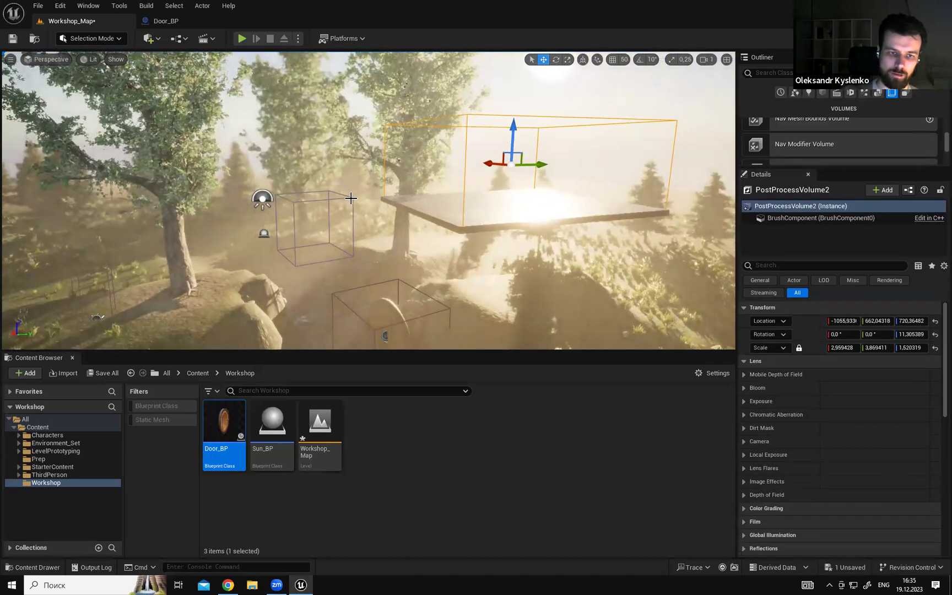
click(351, 197)
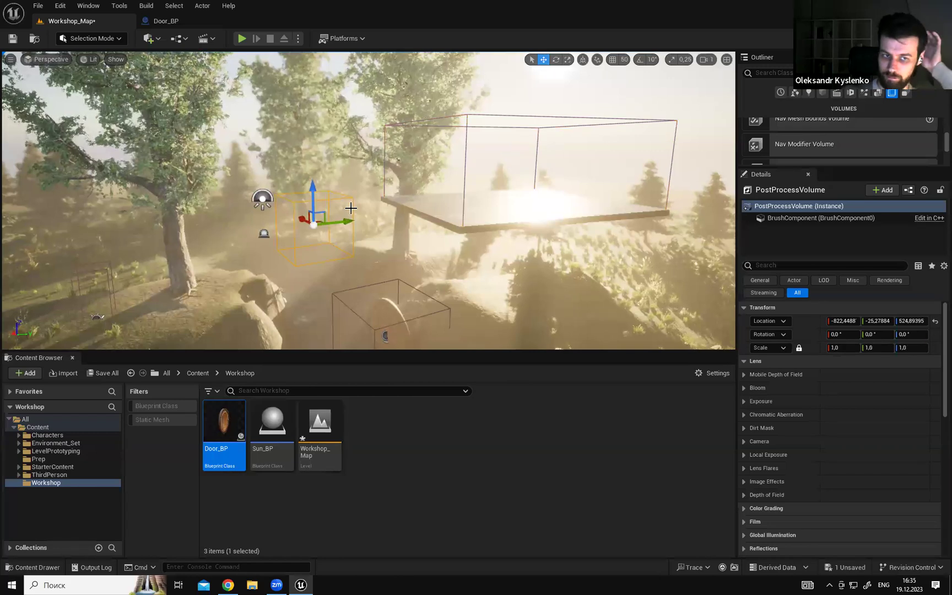
click(527, 115)
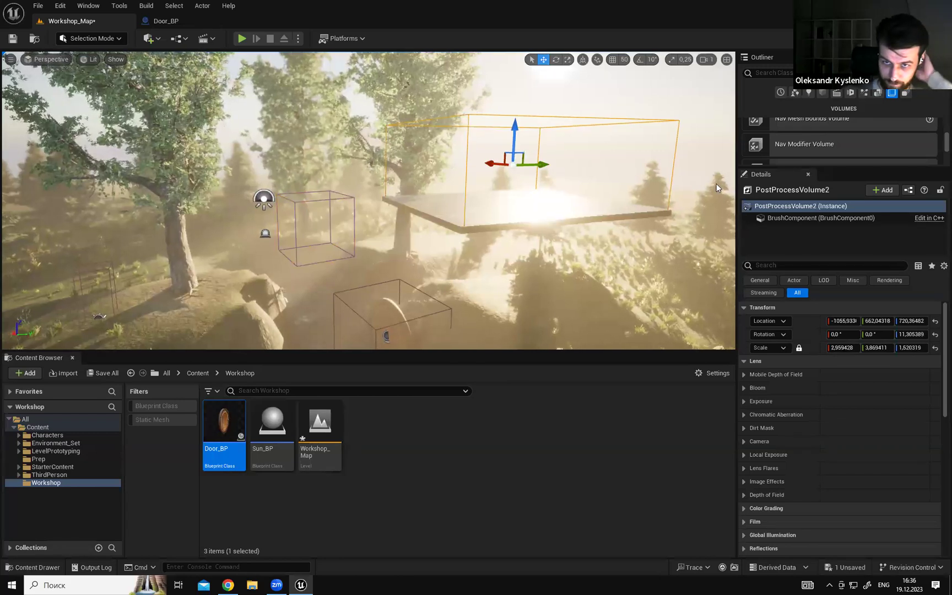
drag(937, 336, 937, 439)
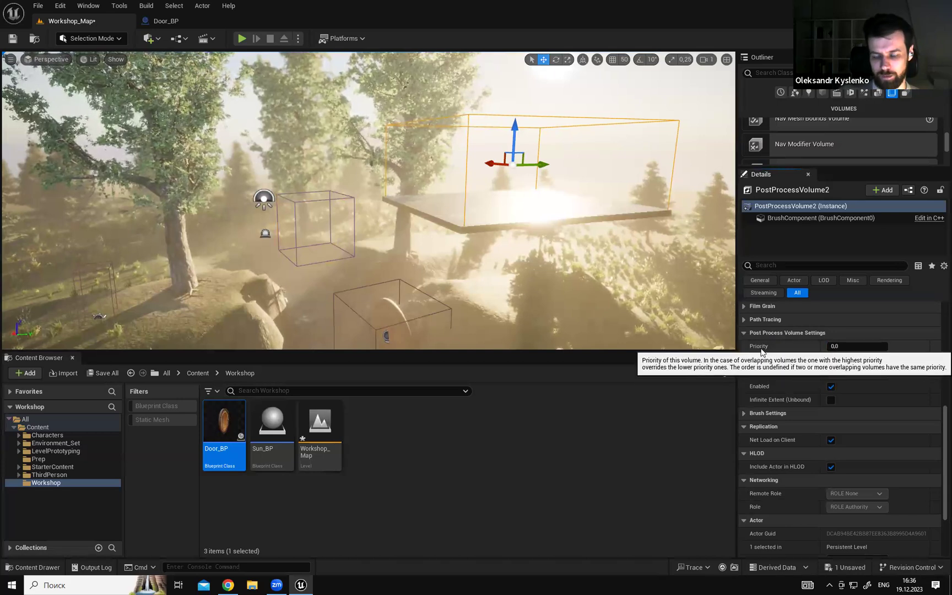
click(841, 347)
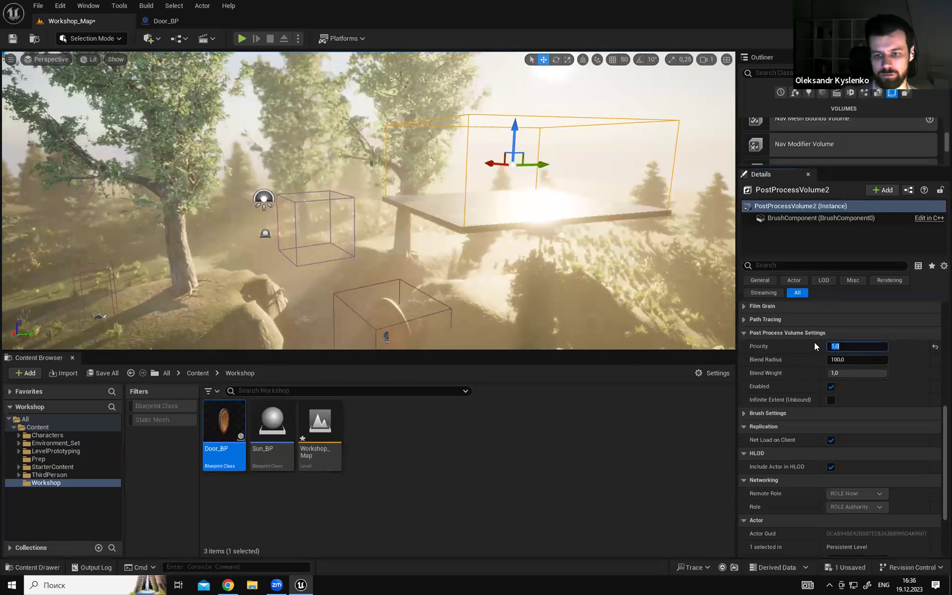
Delete the two duplicated floor pieces beneath PostProcessVolume2.
right_drag(555, 201, 555, 144)
key(w)
key(s)
key(s)
key(d)
right_drag(608, 227, 620, 220)
key(w)
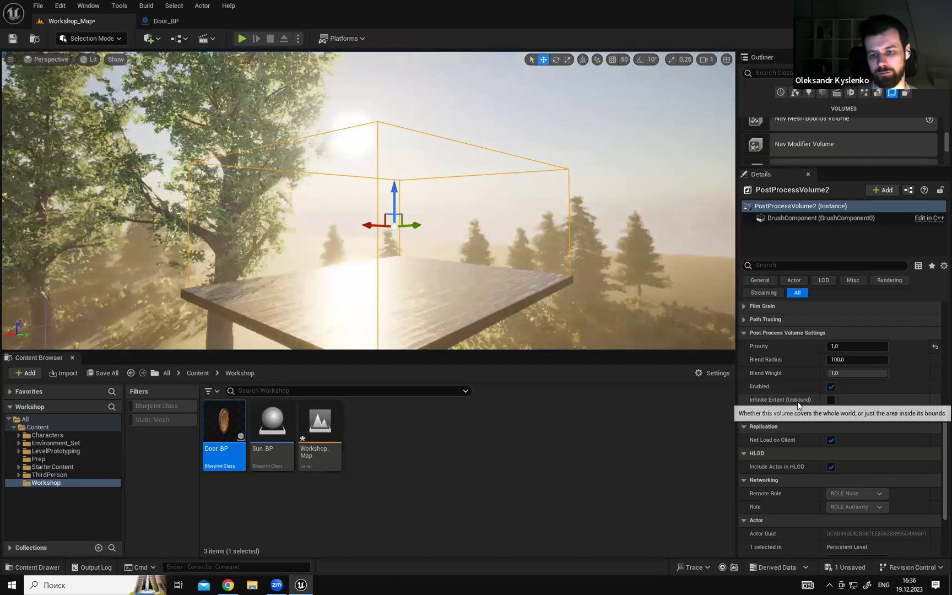
right_drag(518, 268, 584, 280)
key(a)
click(439, 270)
ctrl+click(457, 248)
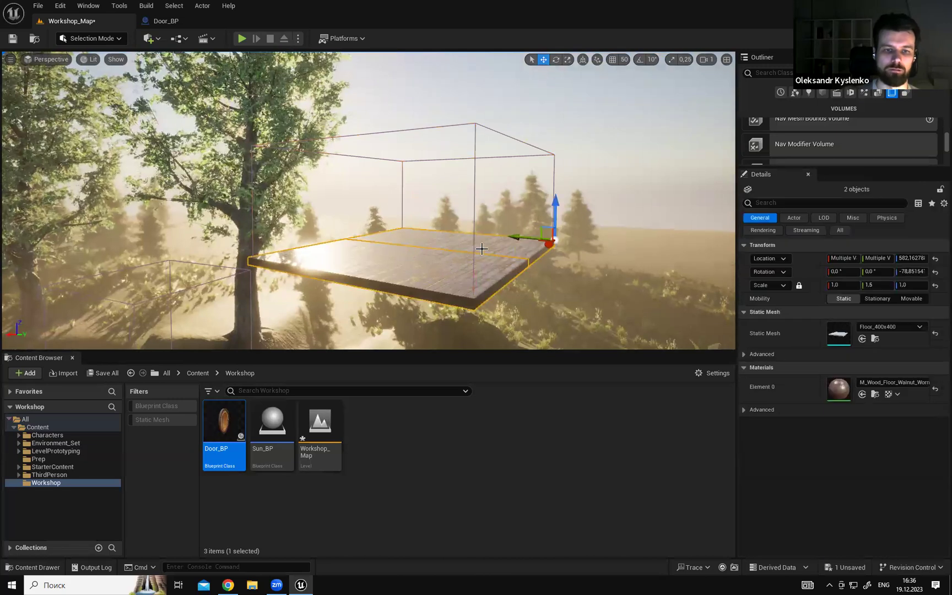
key(Delete)
Lower PostProcessVolume2 into the underground room, to about Z -66.
click(554, 169)
right_drag(554, 169, 526, 192)
drag(542, 72, 520, 255)
key(w)
mouse_move(520, 255)
right_down()
mouse_move(523, 292)
mouse_move(520, 243)
mouse_move(514, 263)
right_up()
key(s)
mouse_move(512, 190)
right_down()
mouse_move(509, 181)
mouse_move(504, 190)
right_up()
drag(457, 65, 457, 163)
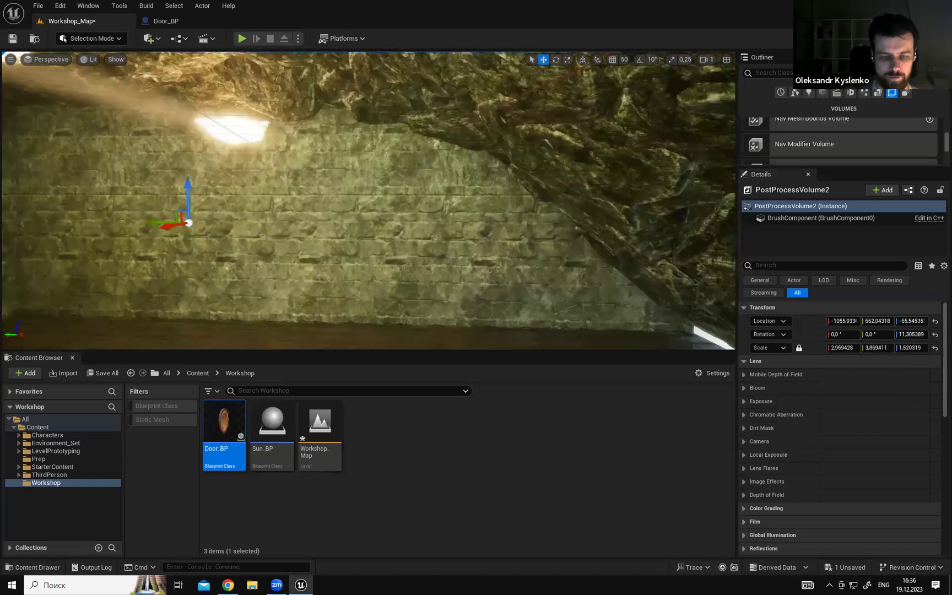
Enlarge the viewport inside the underground room and expand the Exposure settings of PostProcessVolume2.
drag(449, 444, 450, 467)
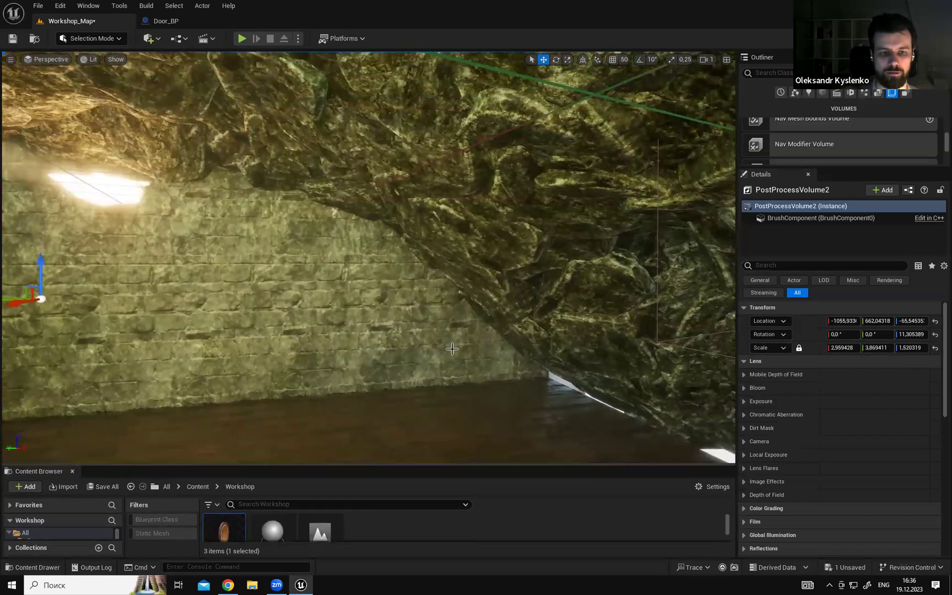
right_drag(416, 133, 782, 135)
key(s)
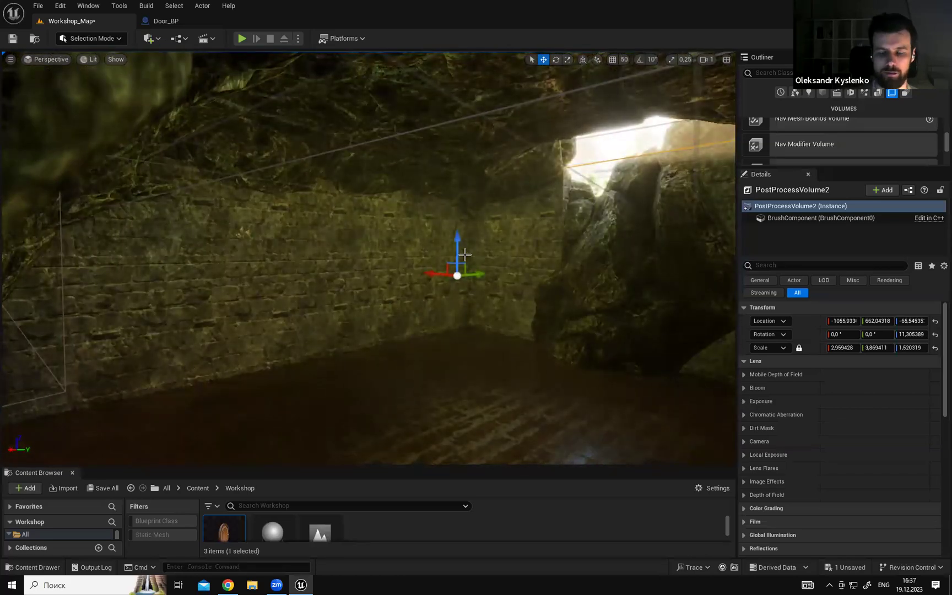
right_drag(500, 258, 407, 249)
scroll(937, 380, down, 5)
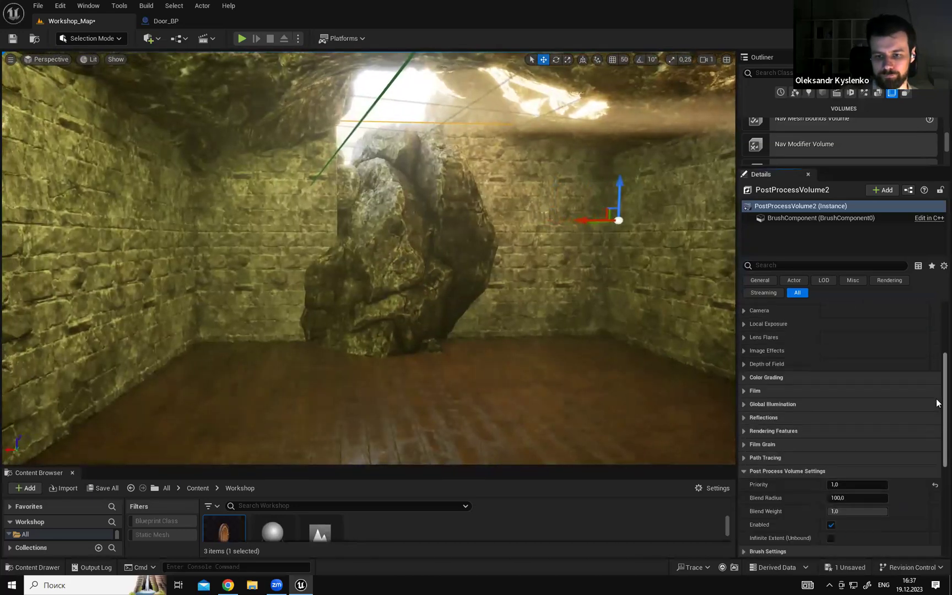
scroll(936, 375, up, 3)
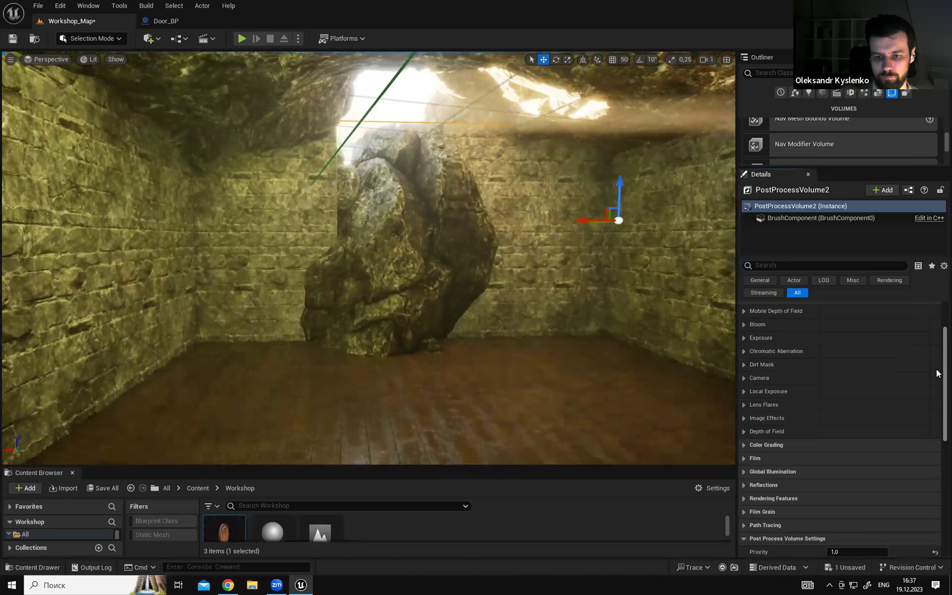
scroll(936, 369, up, 1)
right_drag(495, 286, 622, 284)
scroll(622, 284, down, 1)
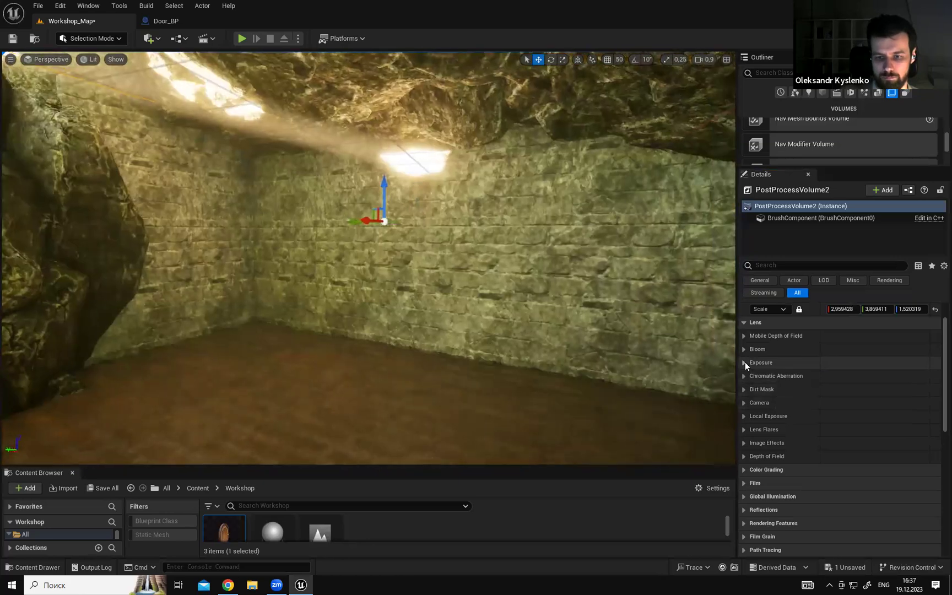
click(744, 362)
Examine how the exposure adapts on leaving the underground room and viewing the round door from outside.
right_drag(550, 264, 524, 267)
right_drag(606, 322, 7, 323)
key(d)
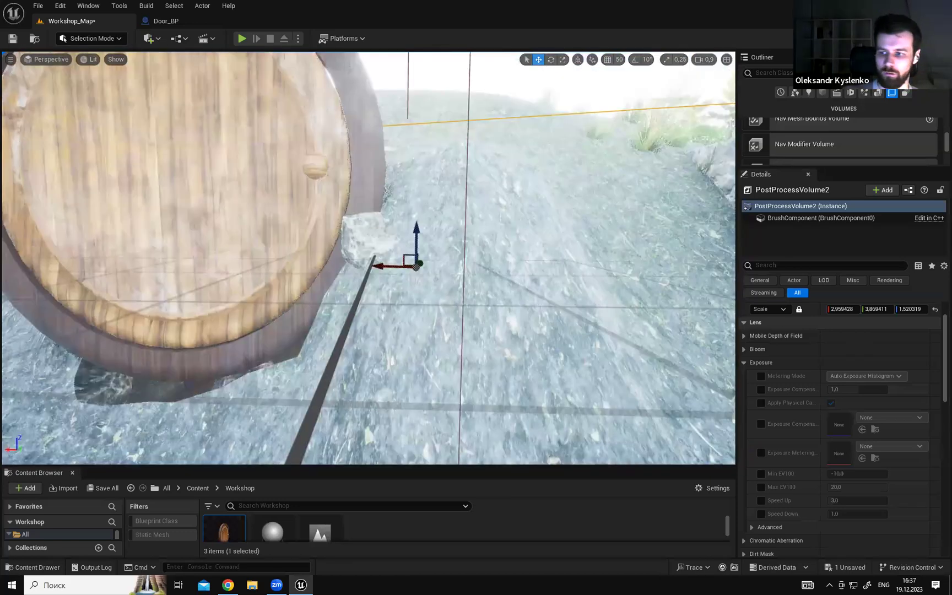
scroll(164, 241, down, 5)
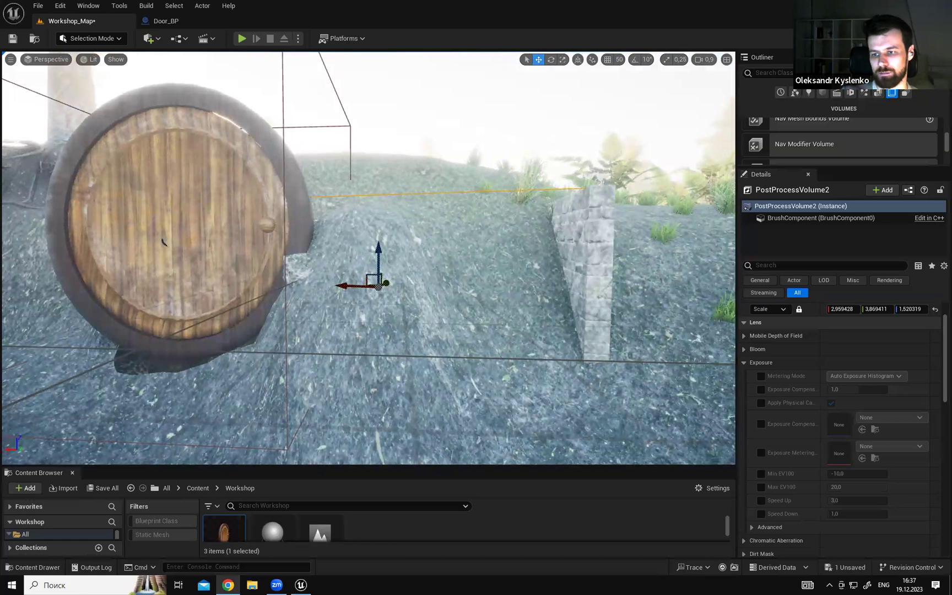
mouse_move(606, 282)
right_down()
mouse_move(586, 284)
mouse_move(589, 320)
mouse_move(607, 282)
mouse_move(626, 285)
mouse_move(607, 284)
right_up()
key(g)
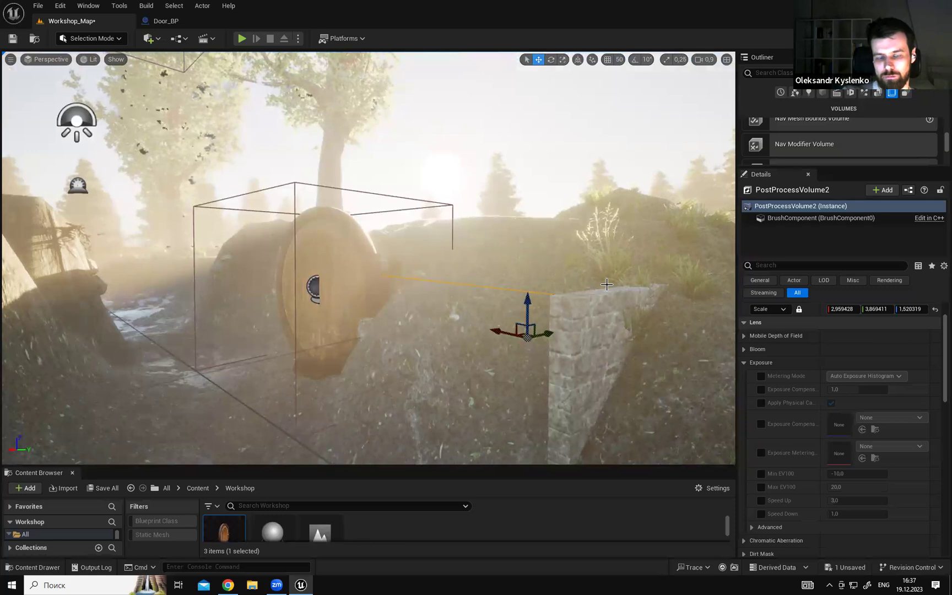
Examine the outdoor brightness with editor icons hidden, comparing the sunlit sky, the shaded ground and the grassy slope.
right_drag(541, 225, 588, 199)
key(w)
key(w)
key(s)
key(a)
key(g)
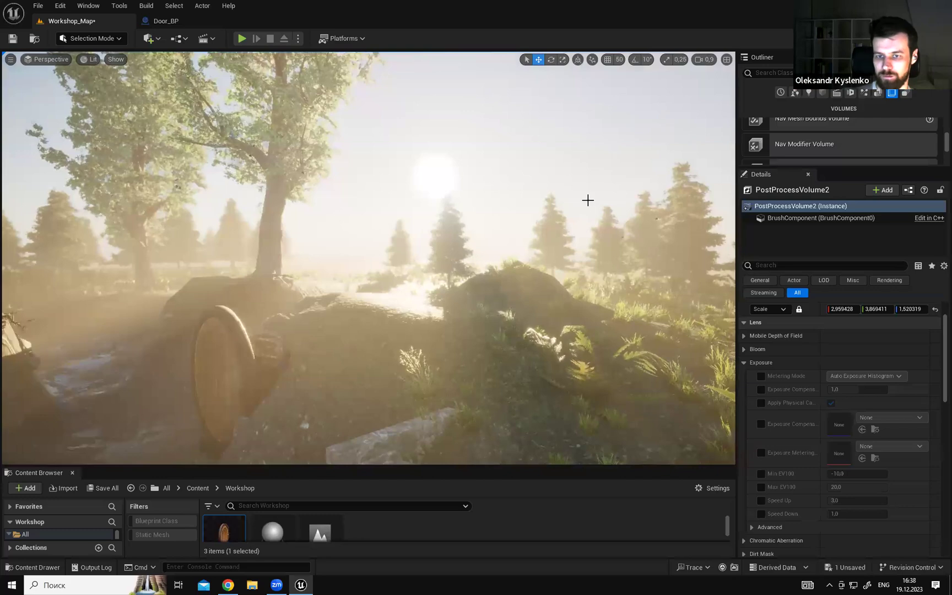
key(s)
right_drag(584, 244, 375, 260)
key(d)
right_drag(529, 246, 584, 243)
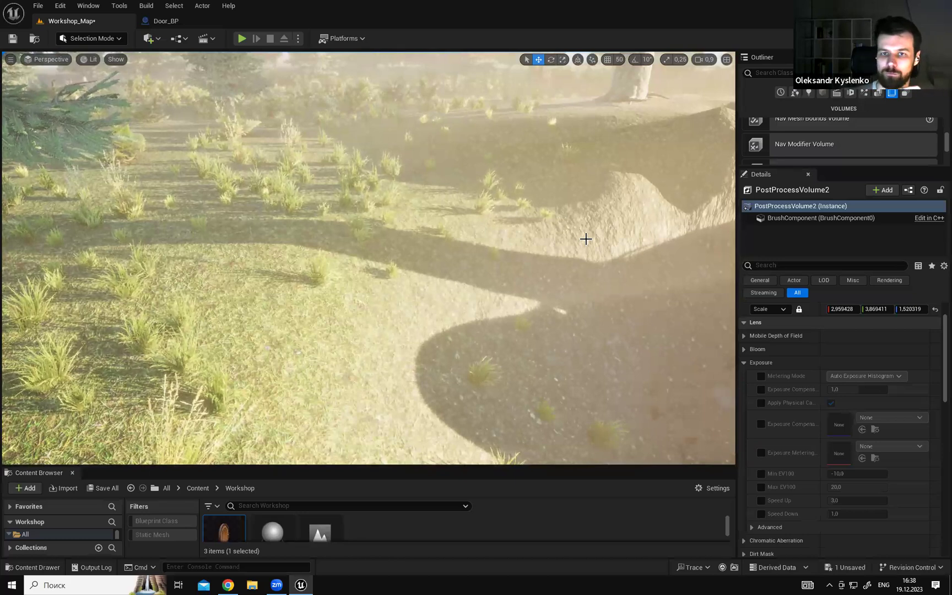
right_drag(368, 258, 471, 202)
right_drag(300, 182, 479, 247)
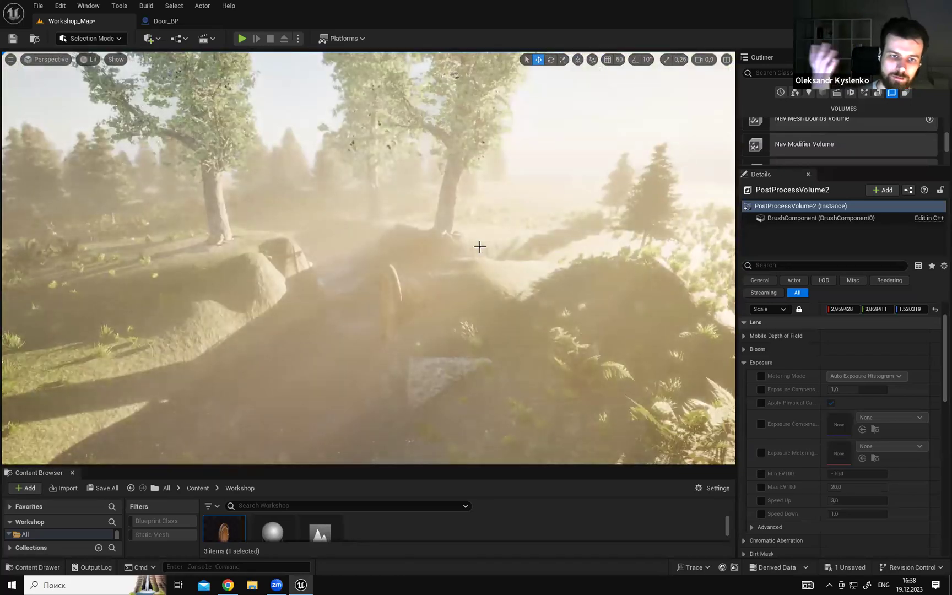
right_drag(479, 247, 571, 251)
Enlarge the actor placement list and show its Lights category.
drag(815, 167, 823, 396)
drag(938, 319, 938, 159)
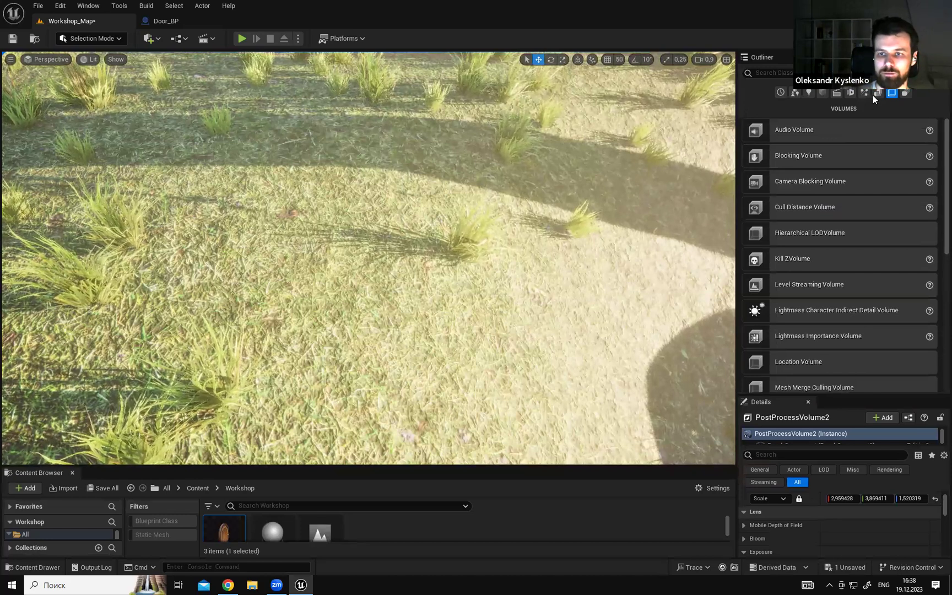
click(808, 92)
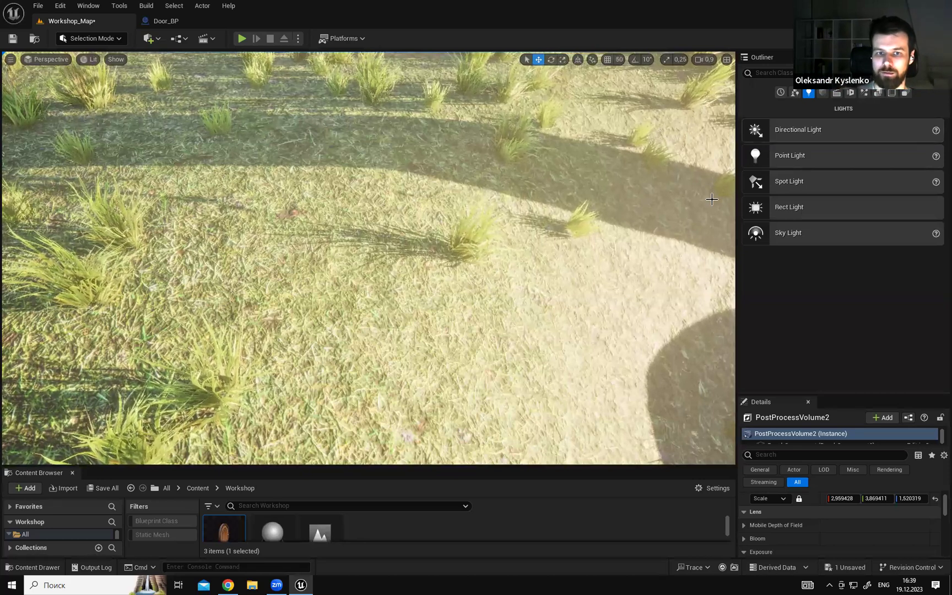
Place a Spot Light on the sunlit grass near the slope and switch the transform gizmo to world space.
right_drag(605, 252, 683, 222)
key(s)
key(w)
key(a)
key(s)
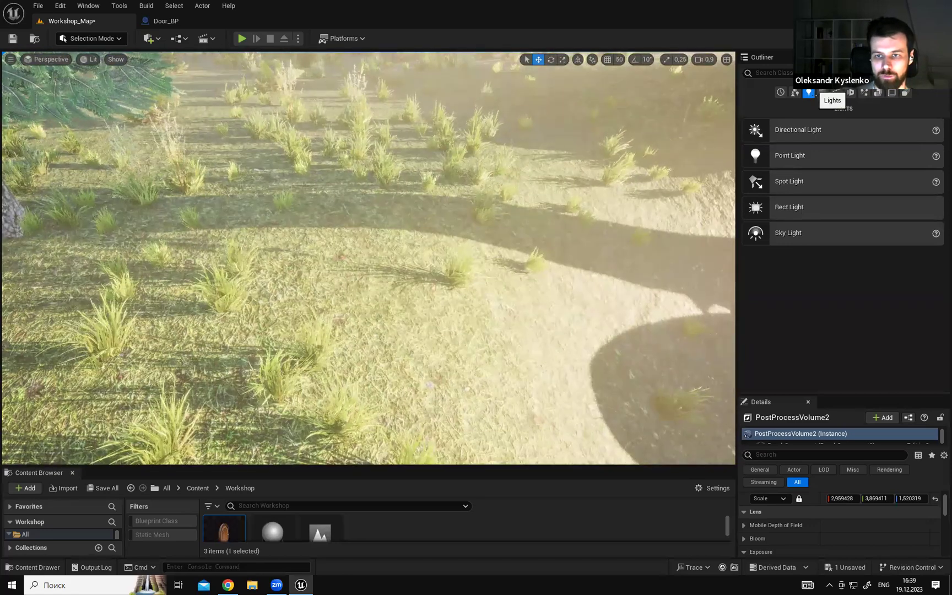
key(w)
right_drag(610, 266, 614, 267)
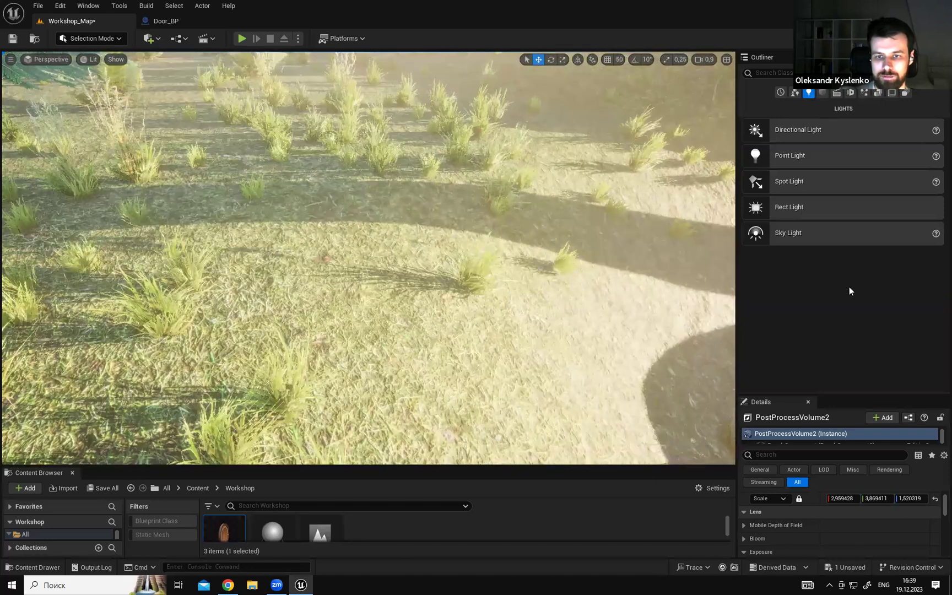
drag(789, 181, 380, 238)
right_drag(383, 214, 331, 193)
click(577, 60)
right_drag(465, 223, 469, 208)
key(g)
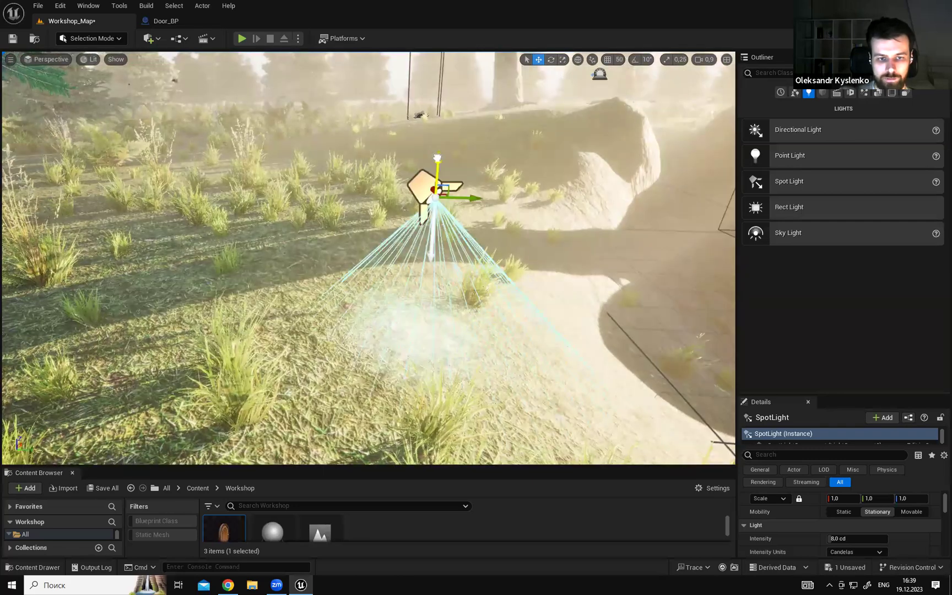
Raise the spot light above the grass, checking its light patch with the editor icons hidden and shown.
drag(441, 164, 441, 154)
key(g)
mouse_move(442, 154)
right_down()
mouse_move(468, 179)
mouse_move(441, 152)
right_up()
key(g)
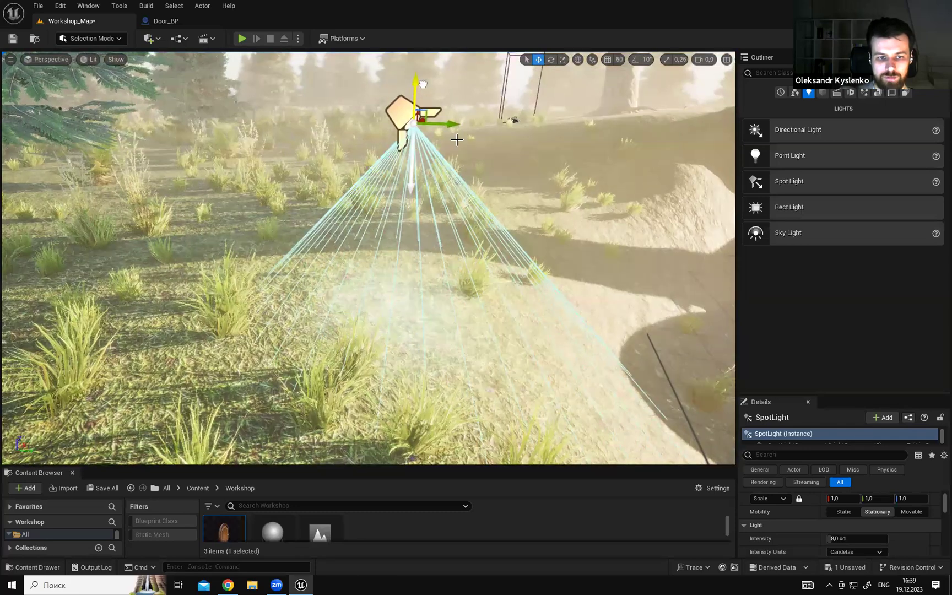
key(g)
right_drag(497, 183, 380, 149)
key(g)
drag(394, 129, 394, 105)
right_drag(452, 192, 396, 247)
key(g)
Compare the spot light's brightness on the sunlit grass with the darker lighting of the underground room.
right_drag(452, 255, 479, 251)
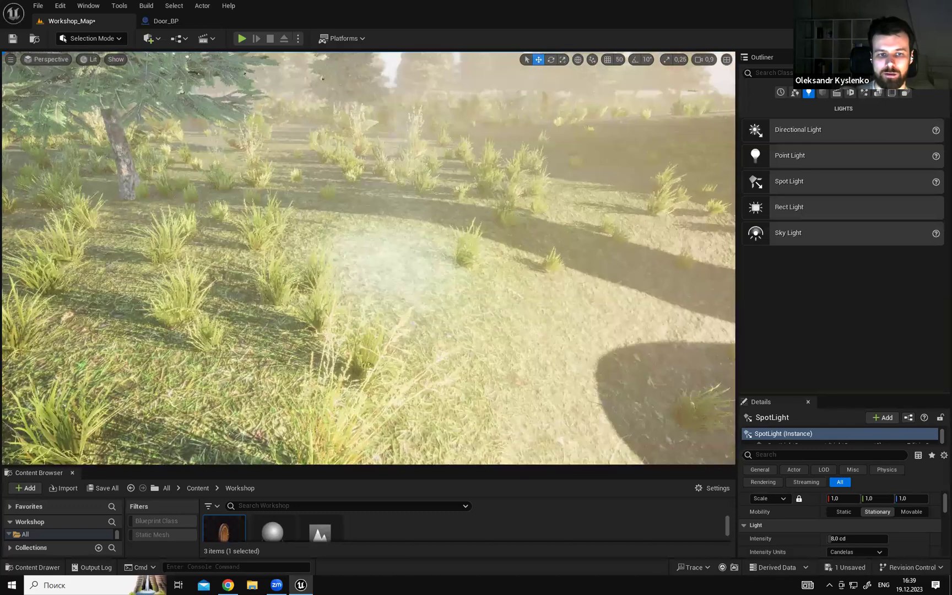
right_drag(408, 297, 380, 302)
key(g)
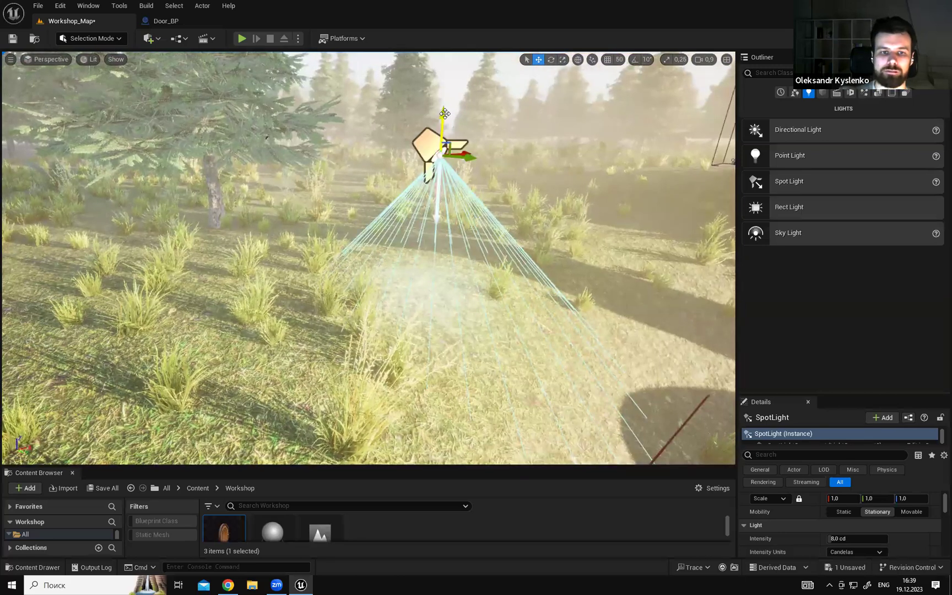
right_drag(444, 279, 517, 278)
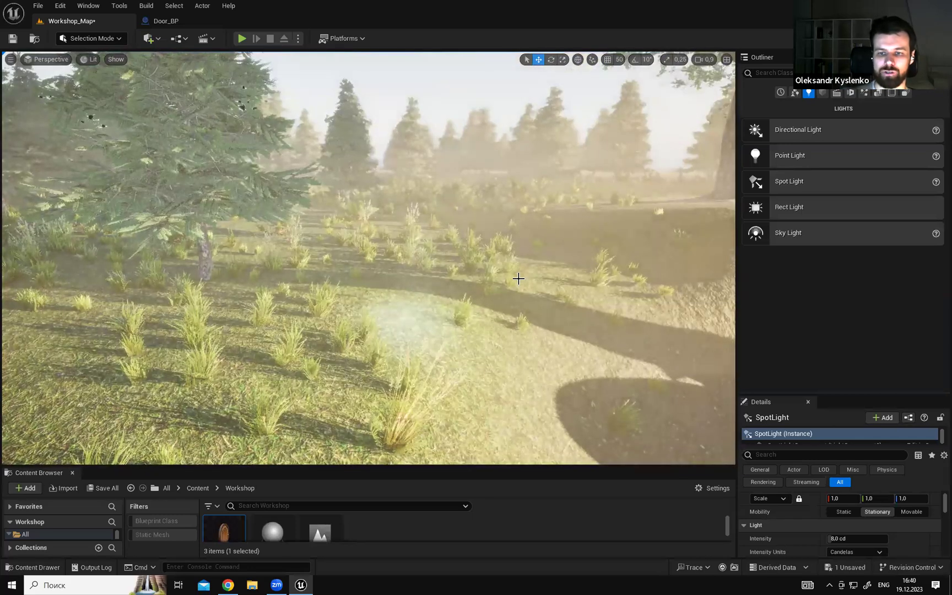
right_drag(517, 279, 497, 233)
scroll(556, 278, down, 1)
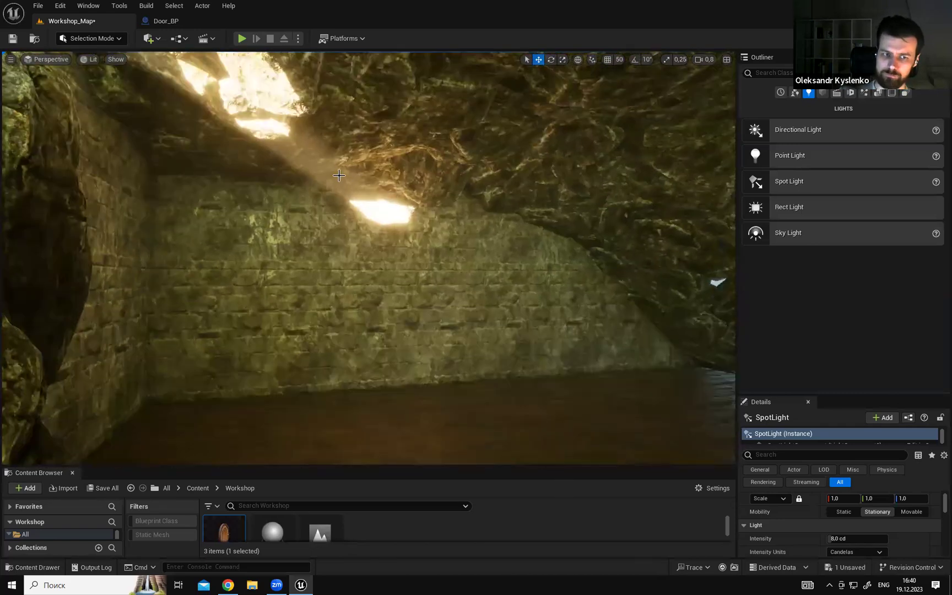
mouse_move(438, 226)
right_down()
mouse_move(326, 197)
mouse_move(374, 213)
mouse_move(404, 204)
mouse_move(439, 226)
right_up()
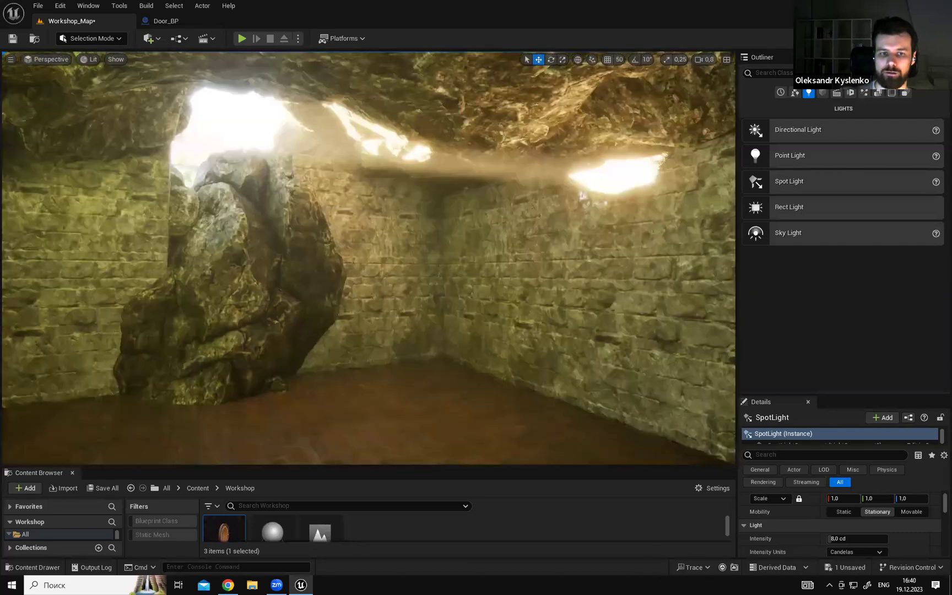
Move the spot light into the underground room, just below the rock ceiling and close to the brick wall.
right_drag(368, 257, 370, 352)
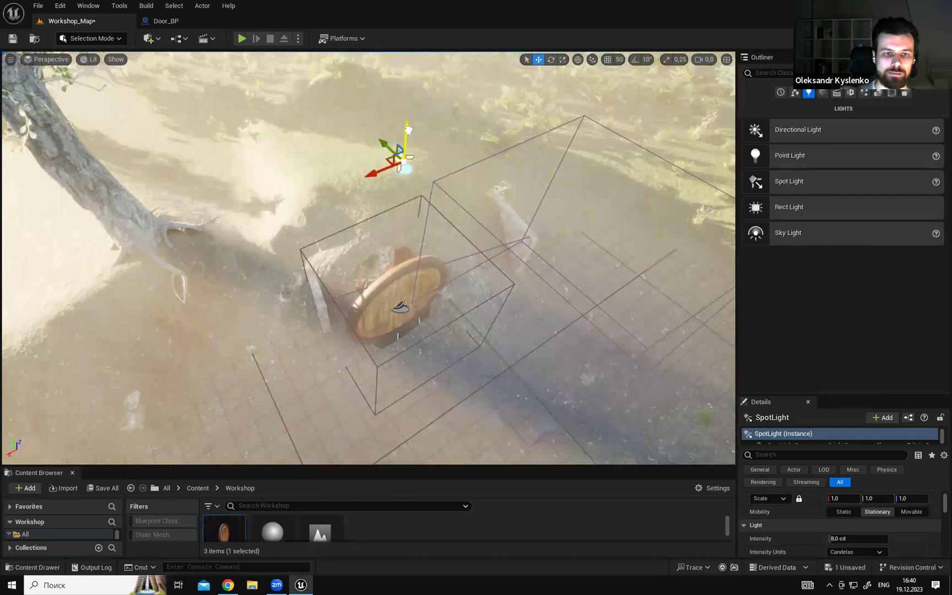
key(w)
scroll(369, 257, up, 3)
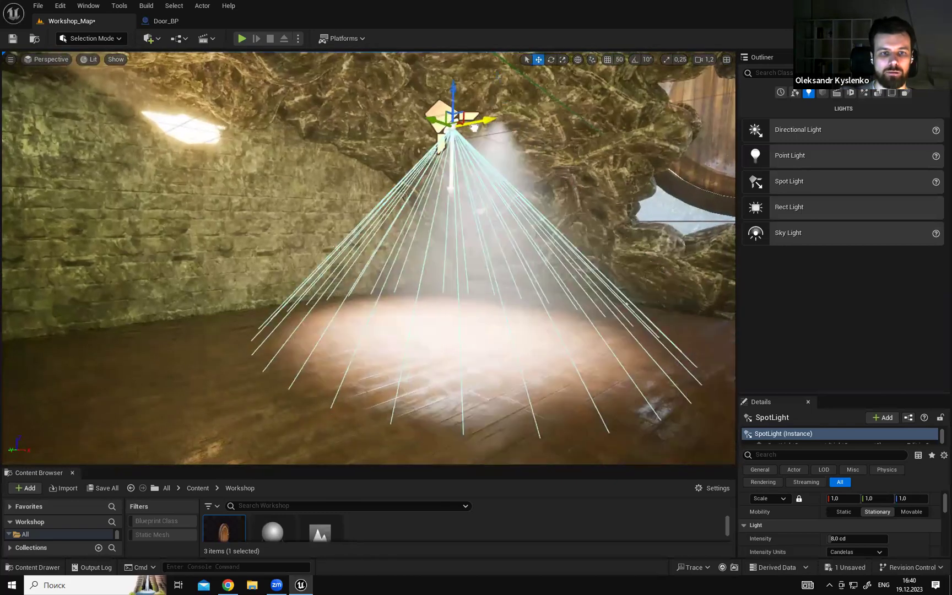
right_drag(369, 258, 396, 242)
key(w)
drag(305, 174, 300, 173)
right_drag(301, 173, 229, 172)
drag(454, 177, 386, 182)
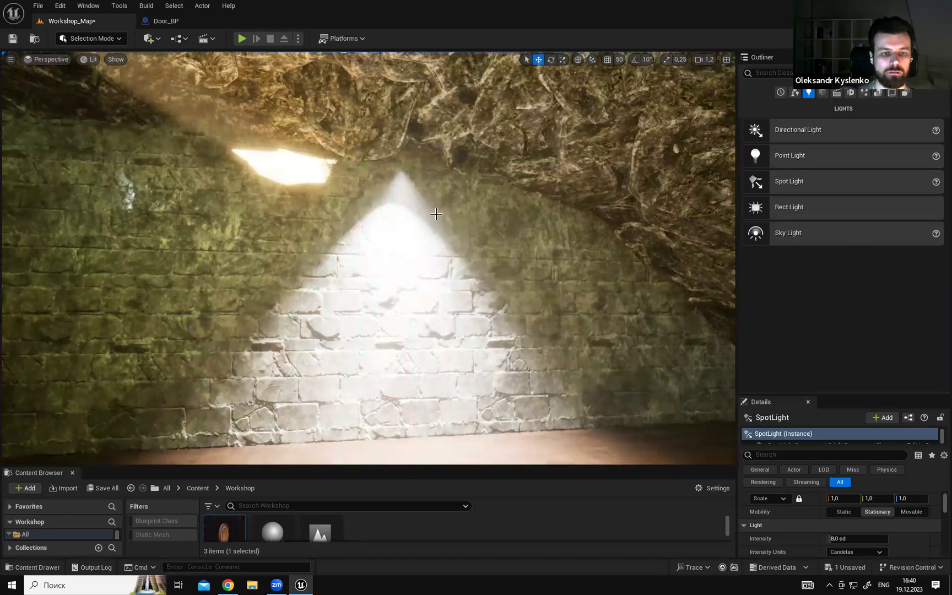
Show the viewport full screen and reselect the spot light beside the brick wall.
key(F11)
click(459, 218)
mouse_move(459, 218)
right_down()
mouse_move(408, 242)
mouse_move(460, 214)
right_up()
key(g)
mouse_move(506, 277)
right_down()
mouse_move(490, 277)
mouse_move(506, 278)
right_up()
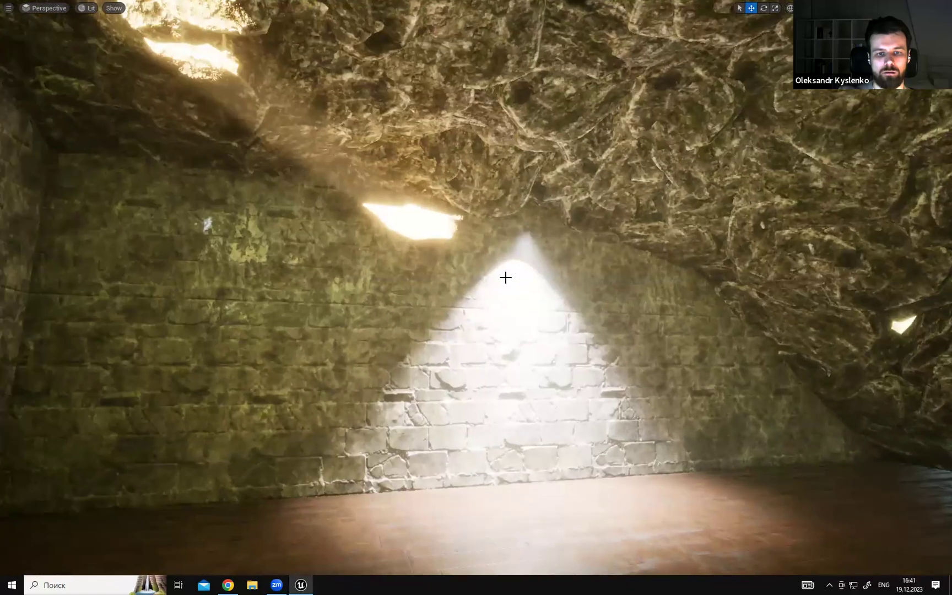
key(g)
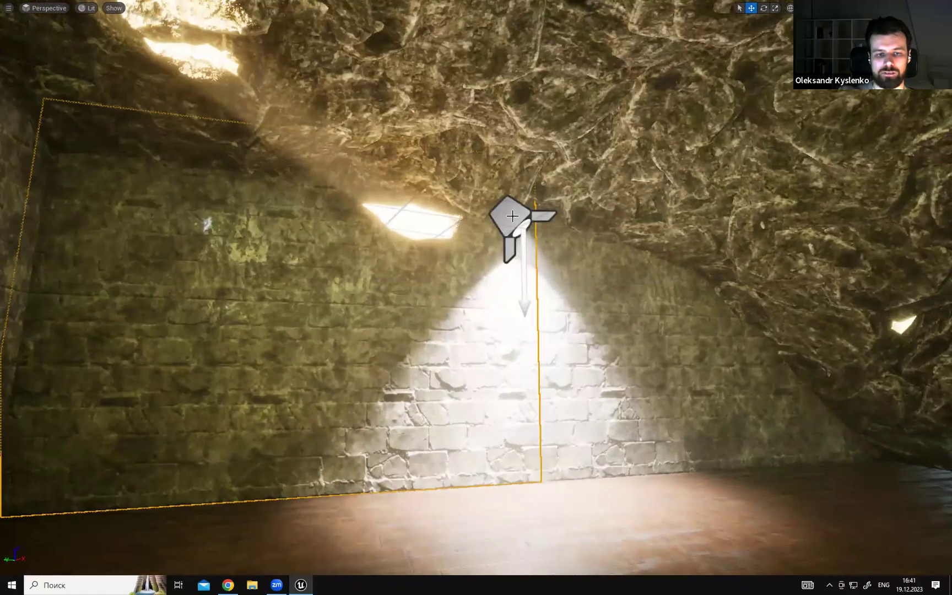
key(g)
right_drag(476, 297, 442, 222)
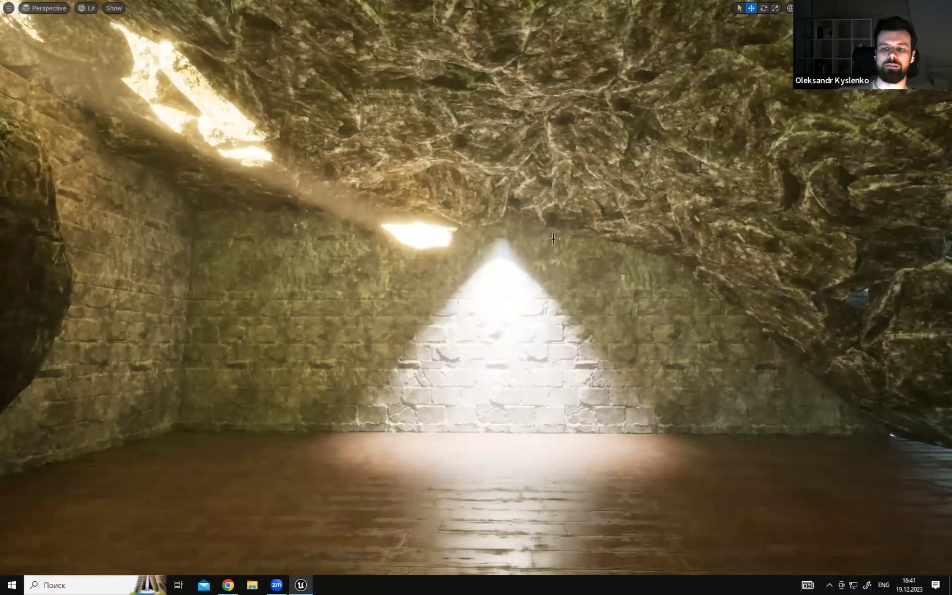
Examine the spot light's cone on the brick wall and floor from several viewpoints, with editor icons hidden and shown.
right_drag(529, 240, 573, 239)
key(g)
key(g)
key(g)
key(g)
key(g)
key(g)
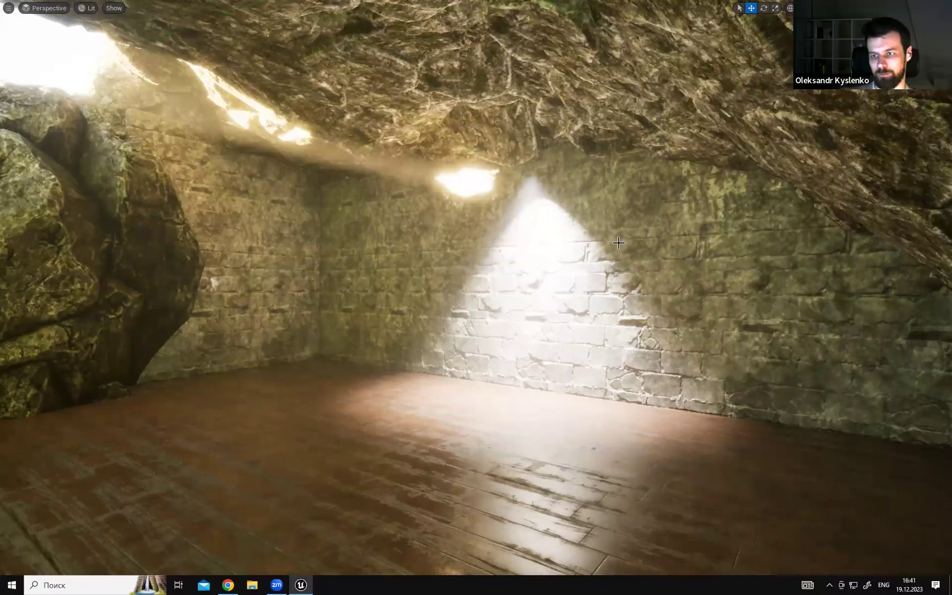
right_drag(599, 226, 639, 227)
scroll(600, 226, up, 2)
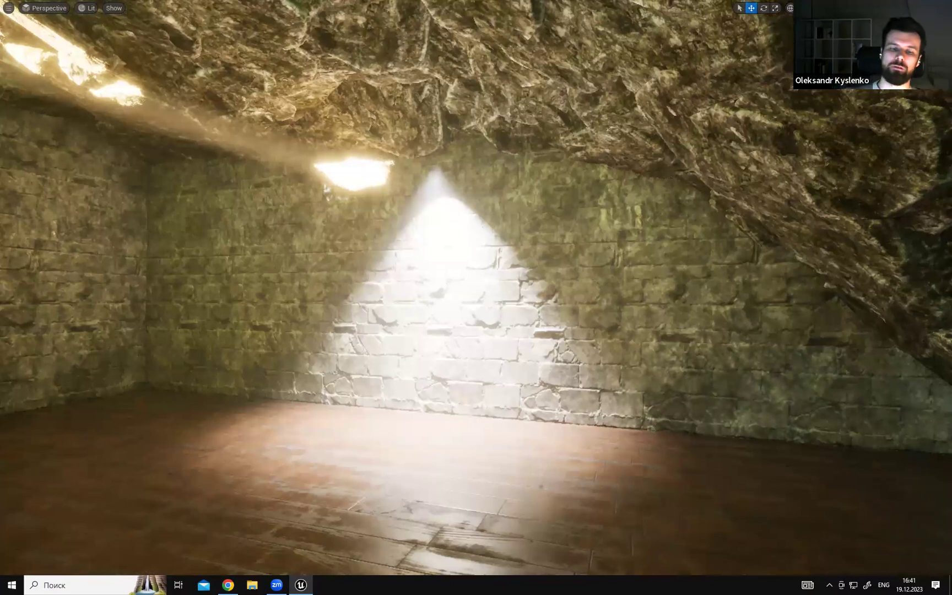
scroll(584, 226, up, 1)
mouse_move(584, 226)
right_down()
mouse_move(562, 224)
mouse_move(594, 222)
mouse_move(590, 214)
right_up()
key(g)
key(g)
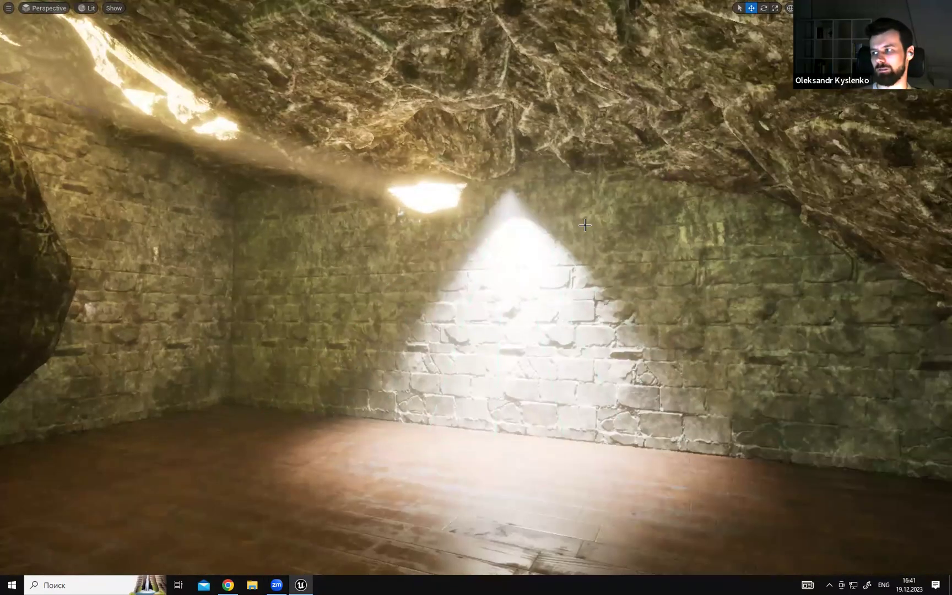
key(g)
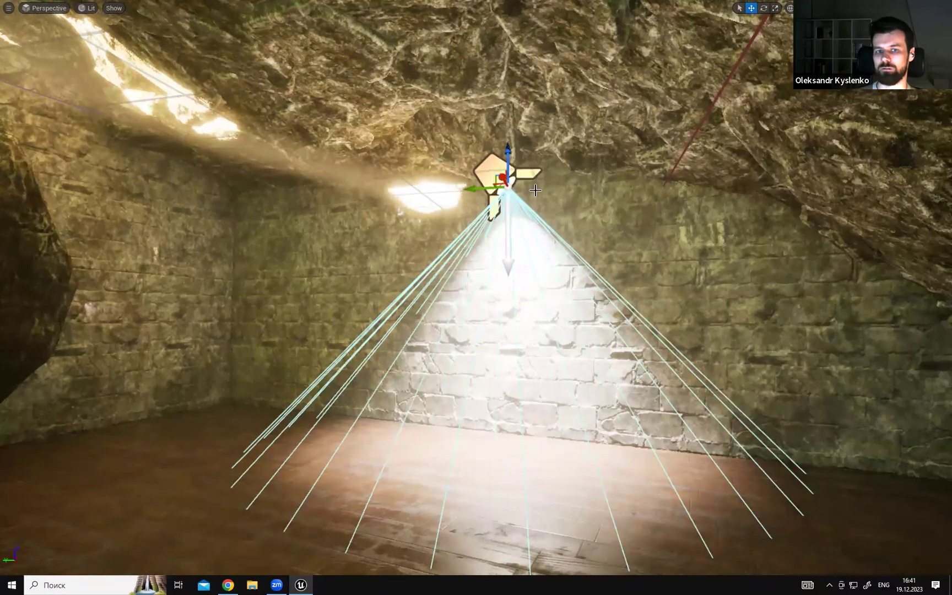
scroll(535, 190, down, 3)
key(g)
key(g)
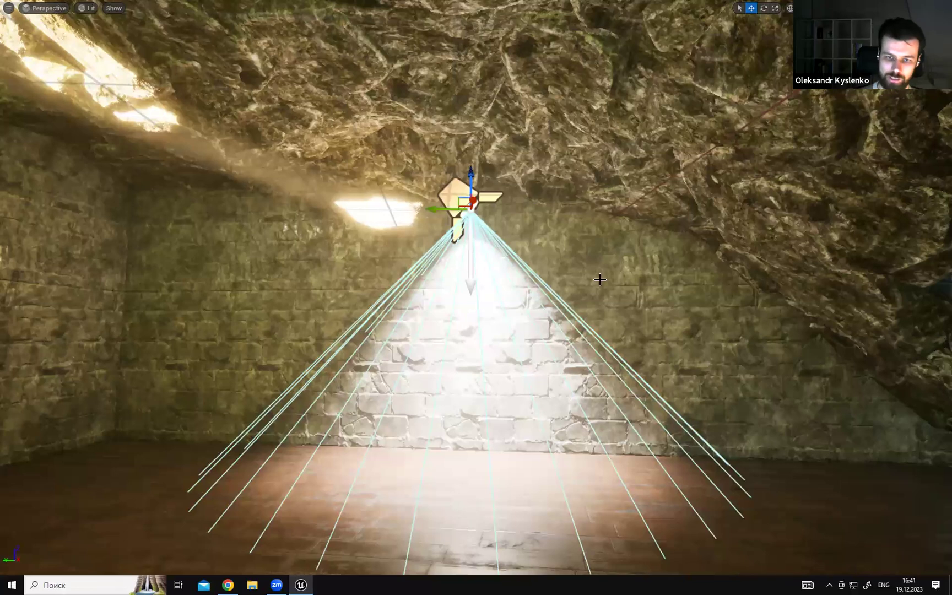
mouse_move(614, 278)
right_down()
mouse_move(618, 265)
mouse_move(609, 266)
mouse_move(624, 270)
right_up()
key(g)
key(g)
key(w)
key(s)
key(g)
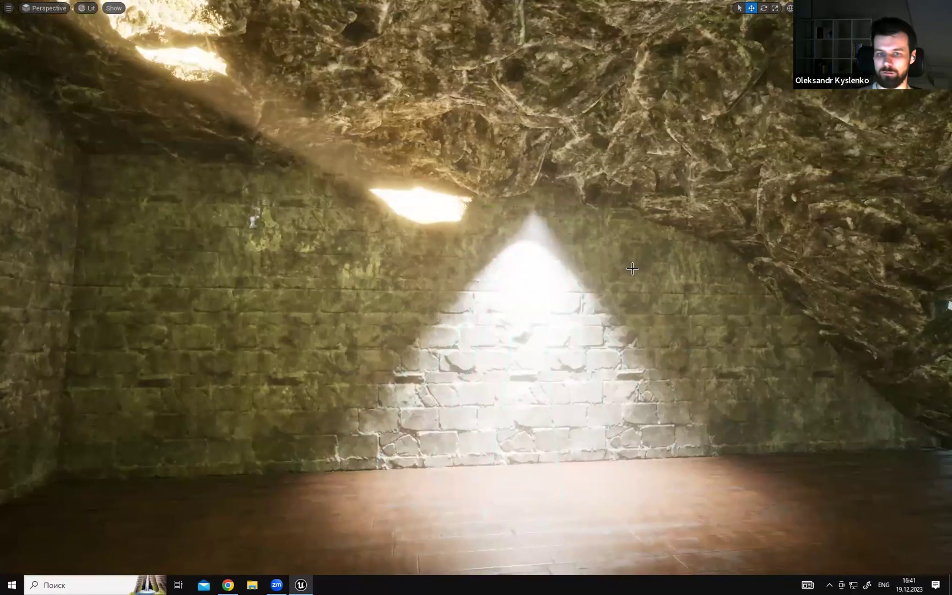
key(g)
Leave the full-screen view and face the spot light with its icon and cone lines shown.
key(F11)
right_drag(526, 236, 526, 236)
key(d)
key(g)
key(g)
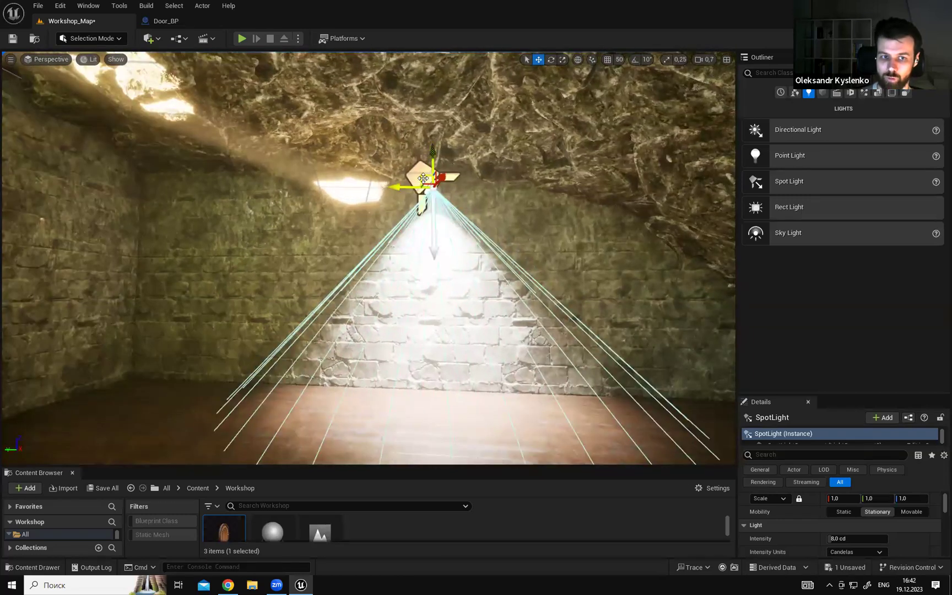
Enlarge the Details area so that more of the selected spot light's settings are in view.
right_drag(423, 178, 415, 178)
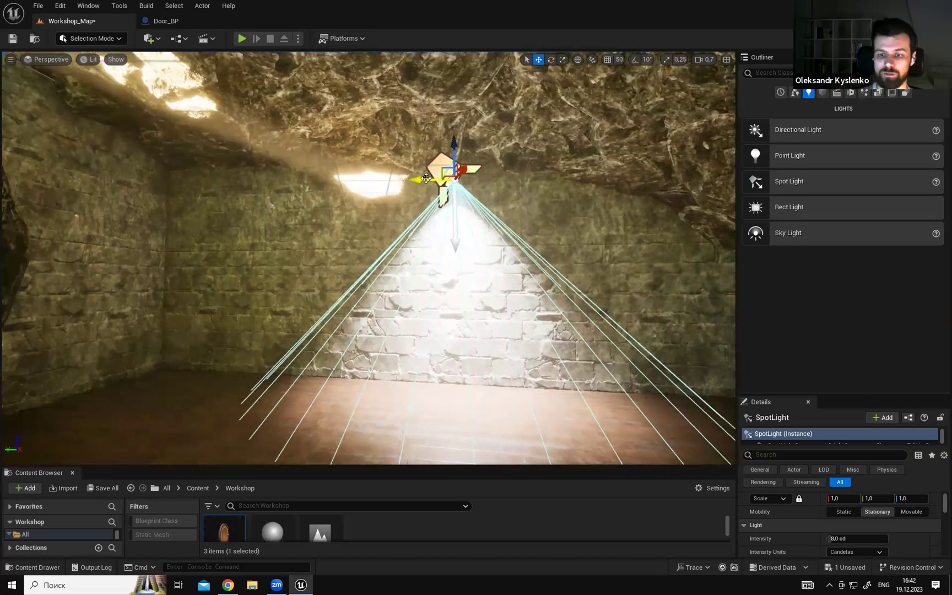
drag(819, 392, 781, 253)
right_drag(470, 231, 557, 233)
key(g)
key(g)
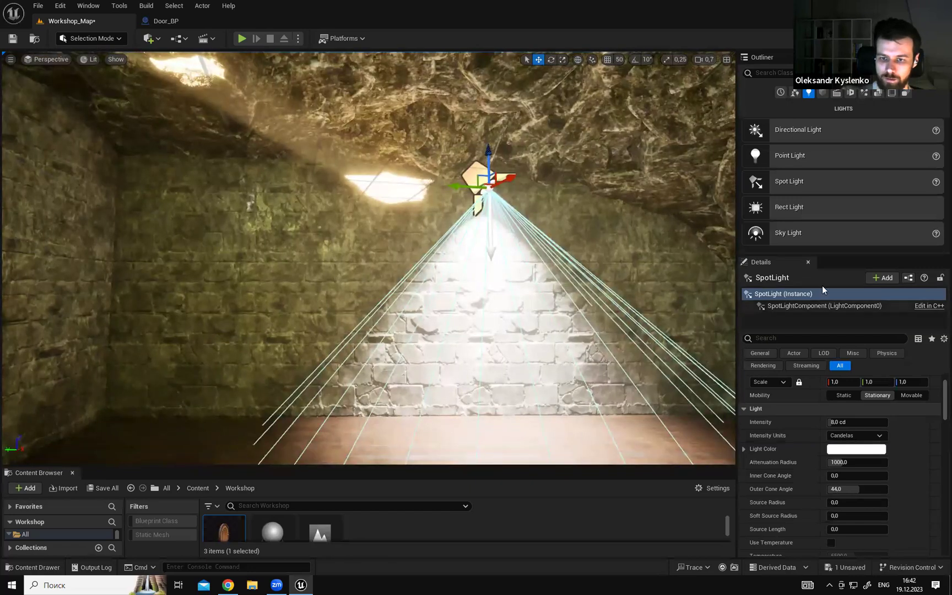
drag(811, 256, 813, 199)
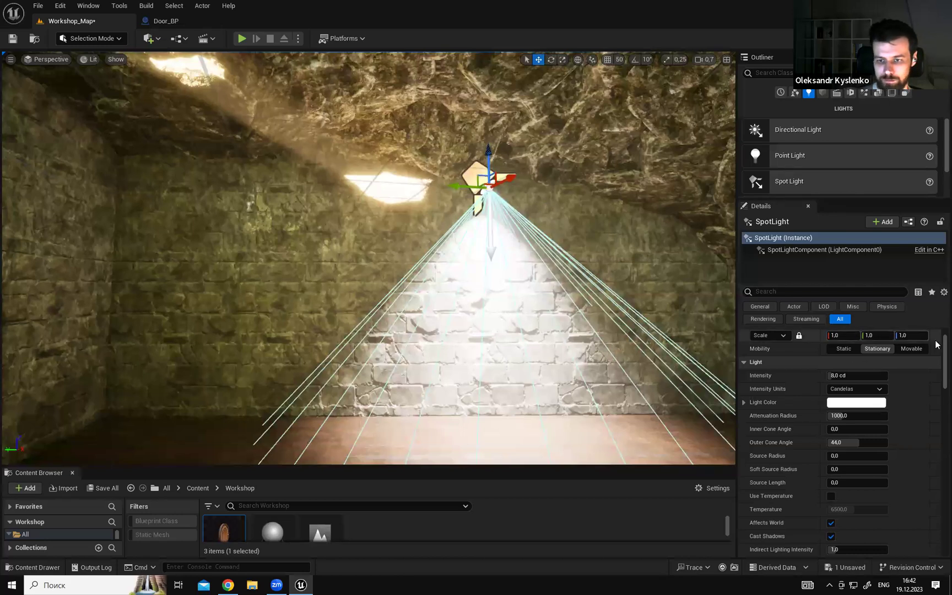
Look through the spot light's Light settings, including the advanced Use Inverse Squared Falloff option, and compare with its cone in the room.
scroll(936, 352, up, 1)
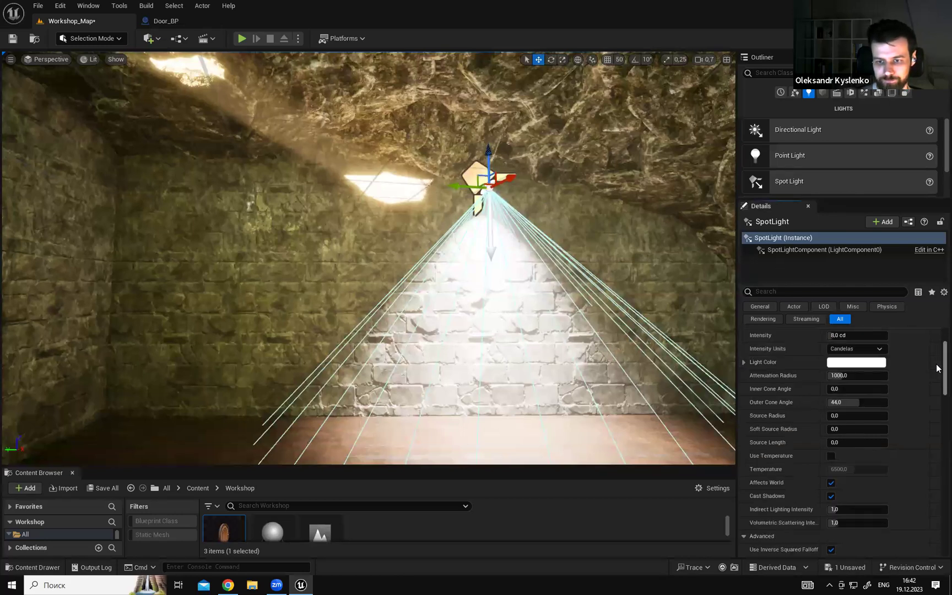
scroll(936, 353, down, 2)
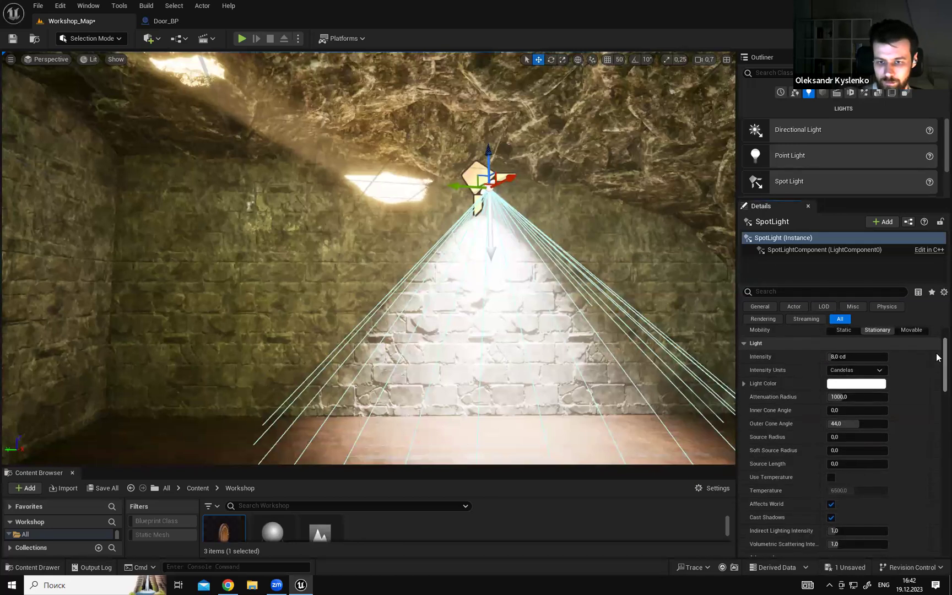
scroll(936, 364, down, 10)
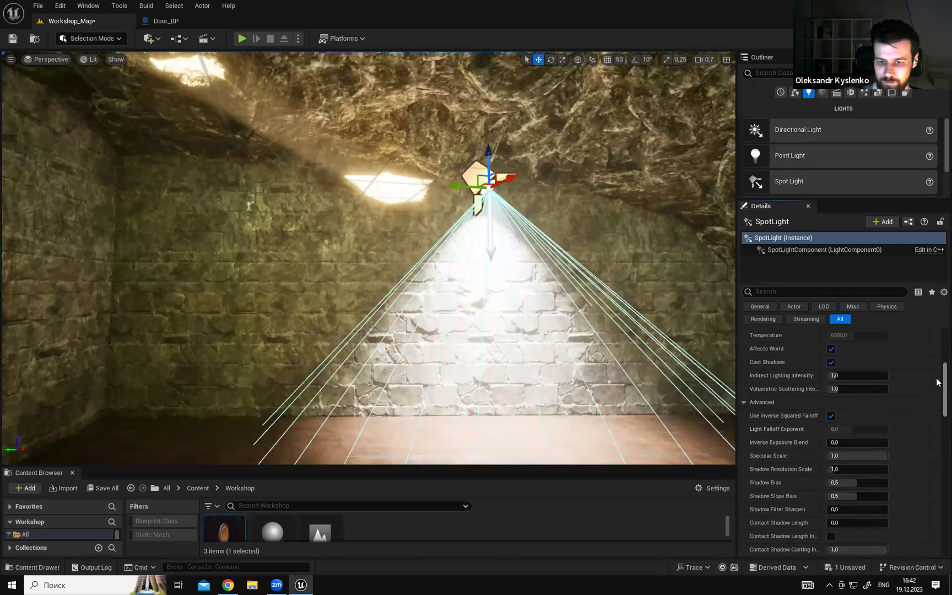
click(740, 402)
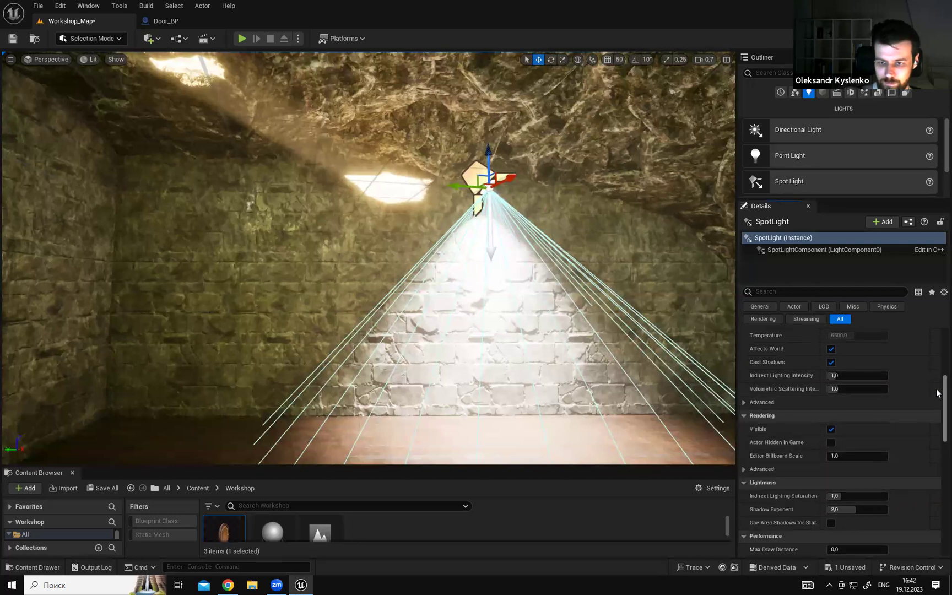
scroll(936, 366, up, 9)
scroll(936, 366, up, 3)
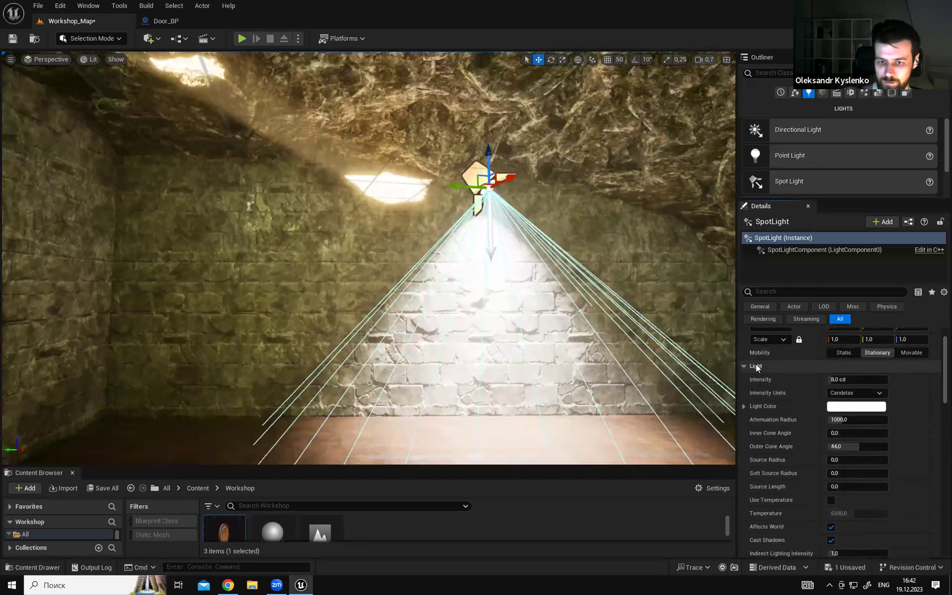
scroll(937, 366, down, 6)
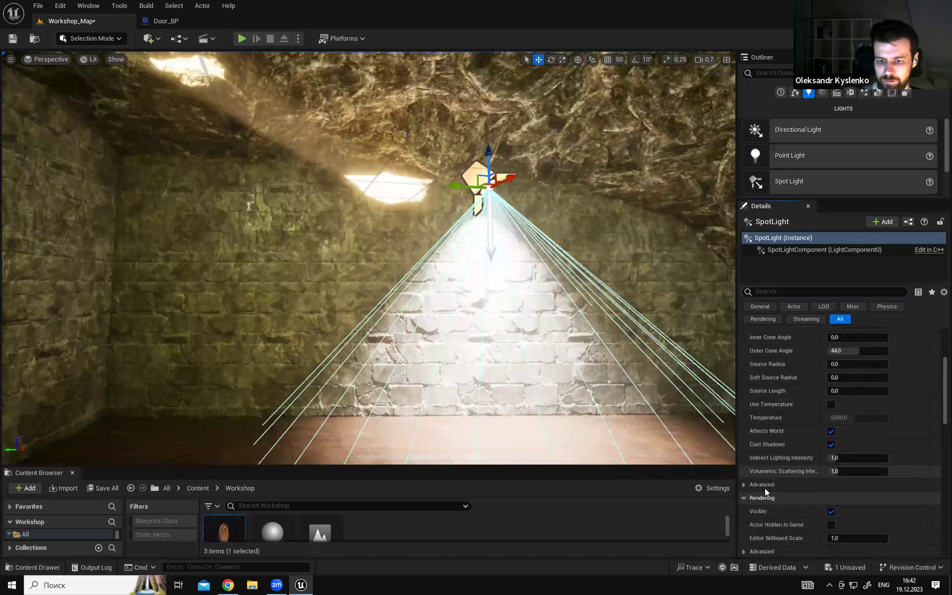
click(743, 485)
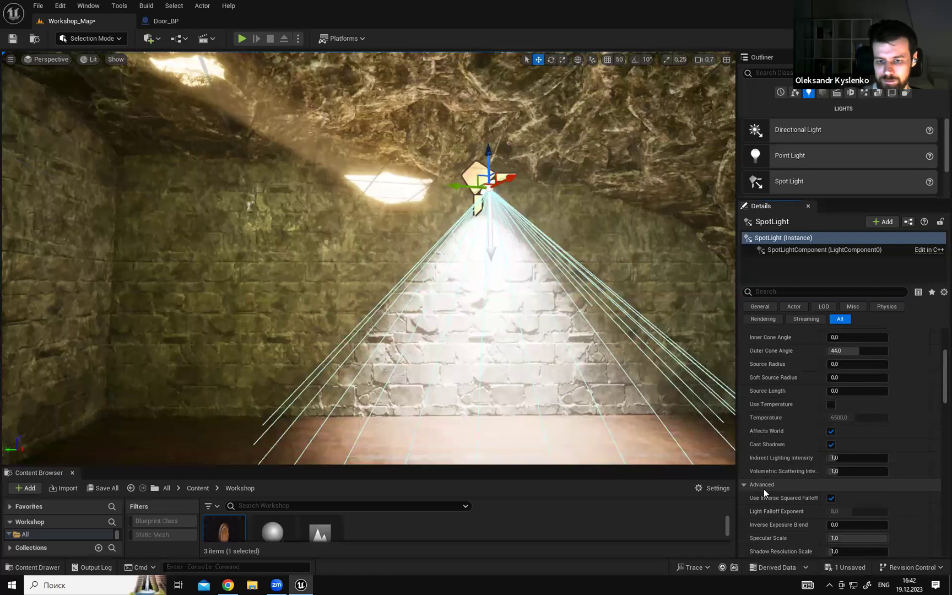
scroll(936, 384, down, 3)
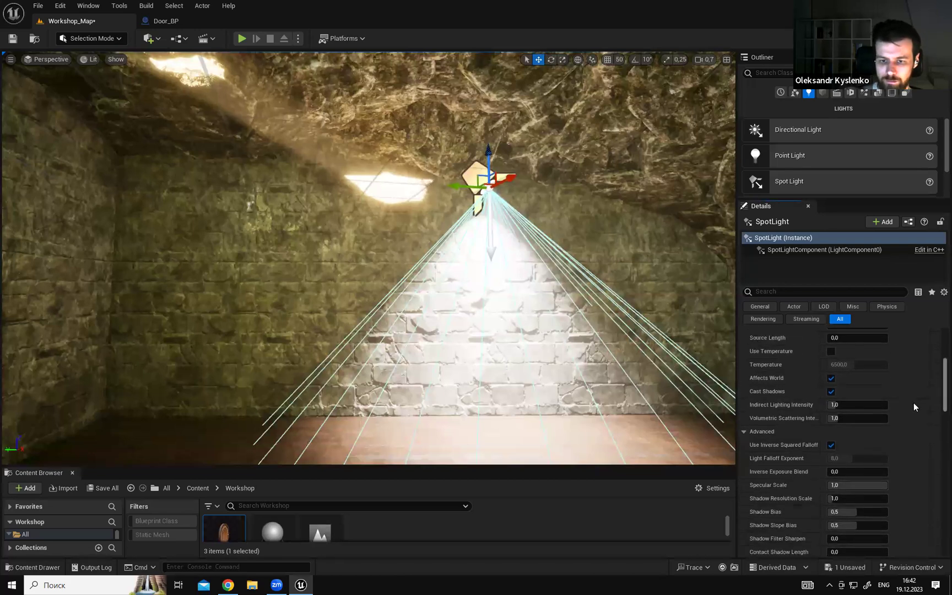
mouse_move(794, 450)
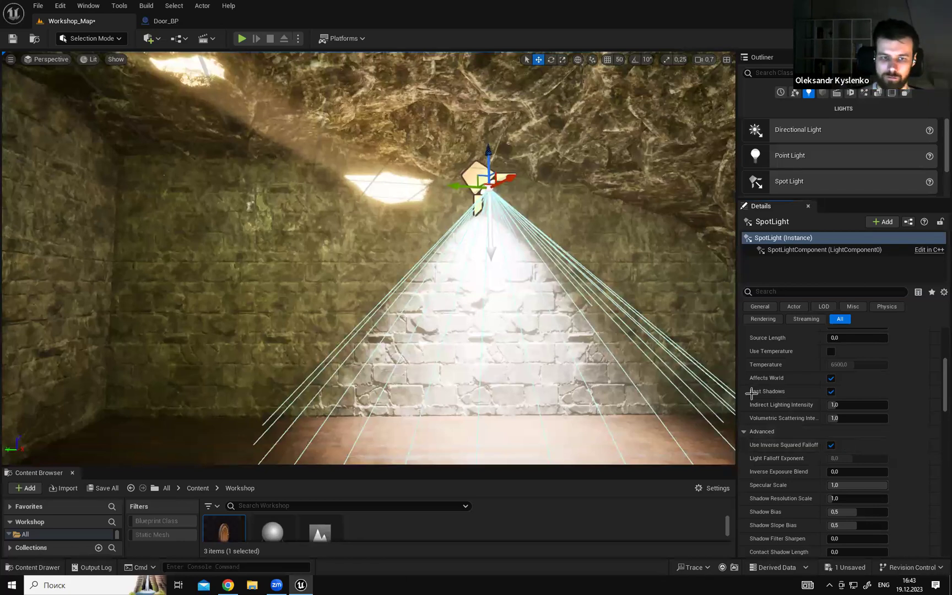
mouse_move(623, 283)
right_down()
mouse_move(608, 290)
mouse_move(627, 289)
right_up()
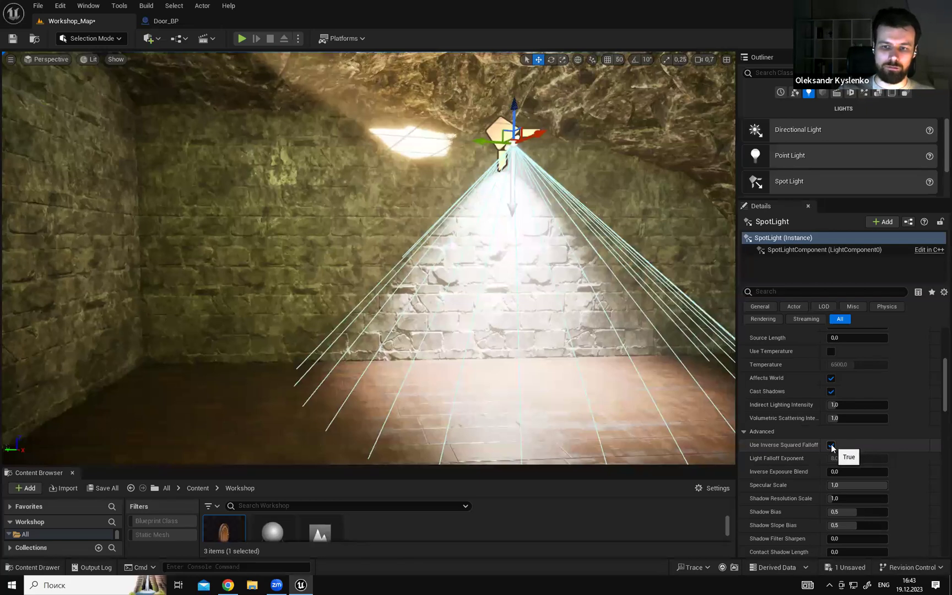
Set the spot light's intensity to 1 cd and its attenuation radius to about 266.
scroll(936, 356, up, 1)
scroll(936, 357, up, 5)
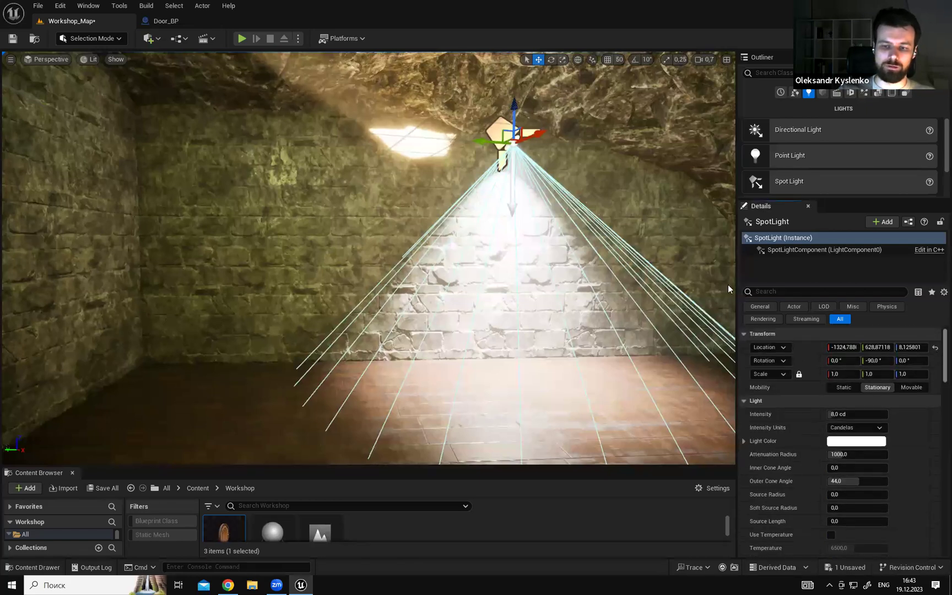
mouse_move(492, 178)
right_down()
mouse_move(467, 164)
mouse_move(495, 164)
right_up()
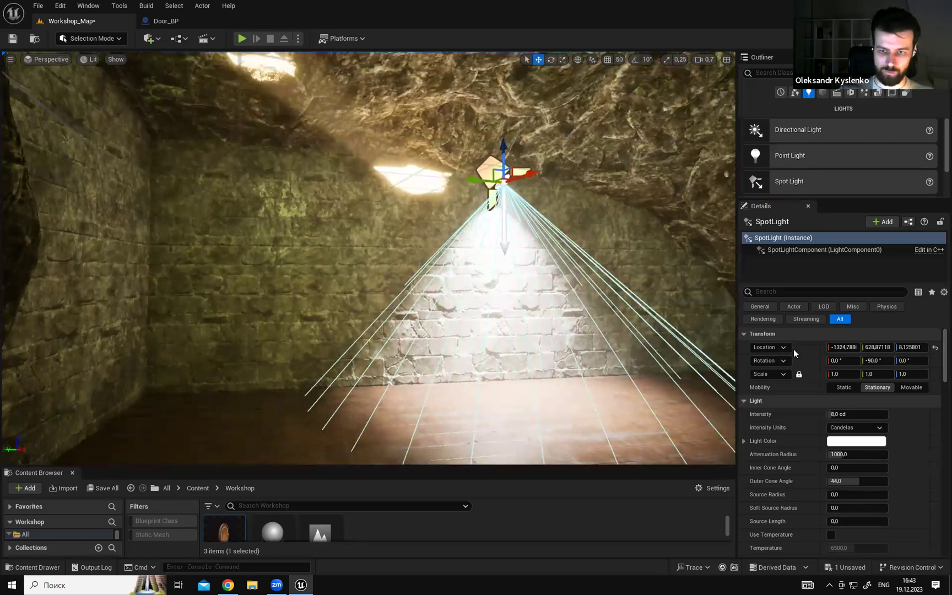
click(837, 414)
text(1)
key(Return)
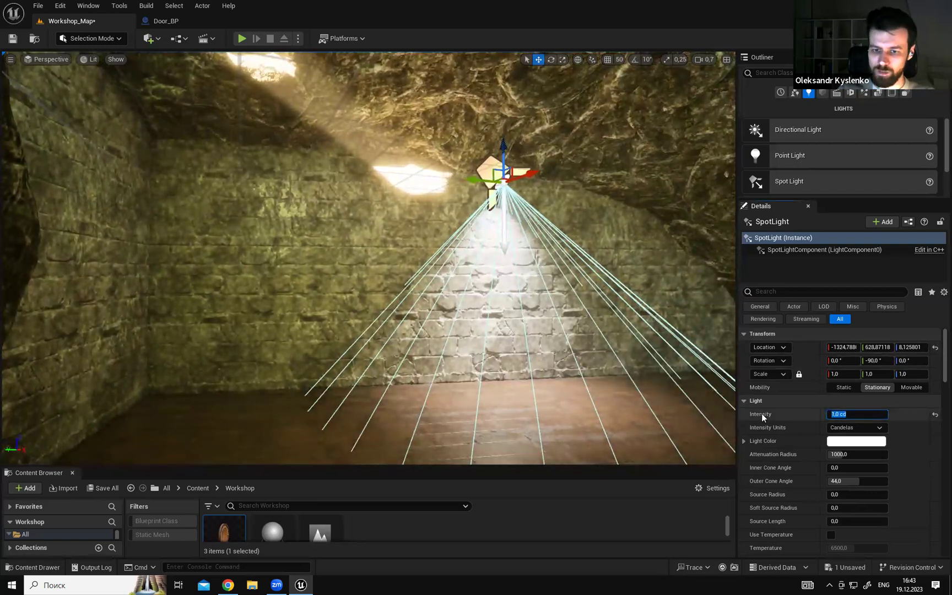
drag(850, 453, 804, 453)
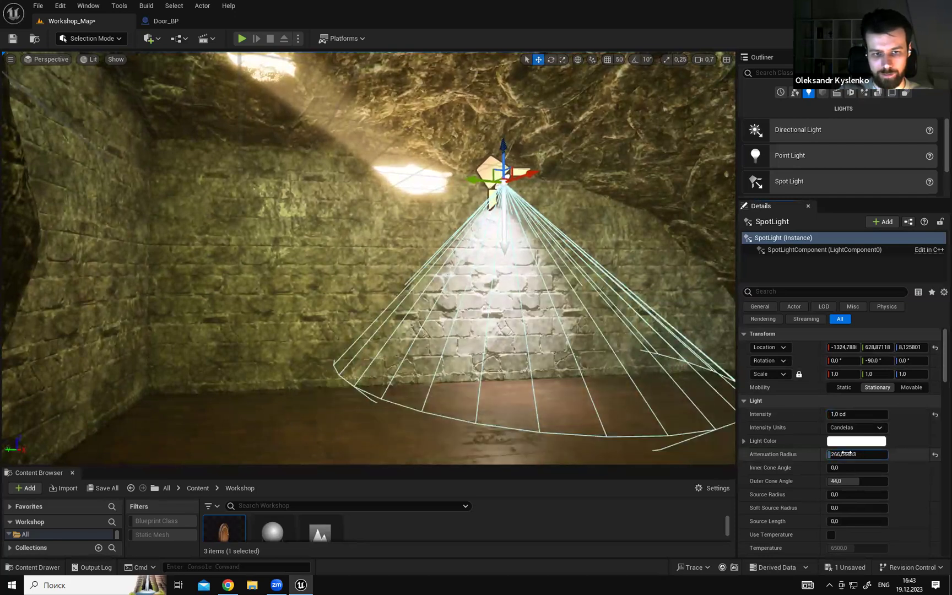
Hide the editor icons and try spot light intensities of 0.2 cd and 0.1 cd.
right_drag(510, 193, 527, 168)
key(g)
click(853, 416)
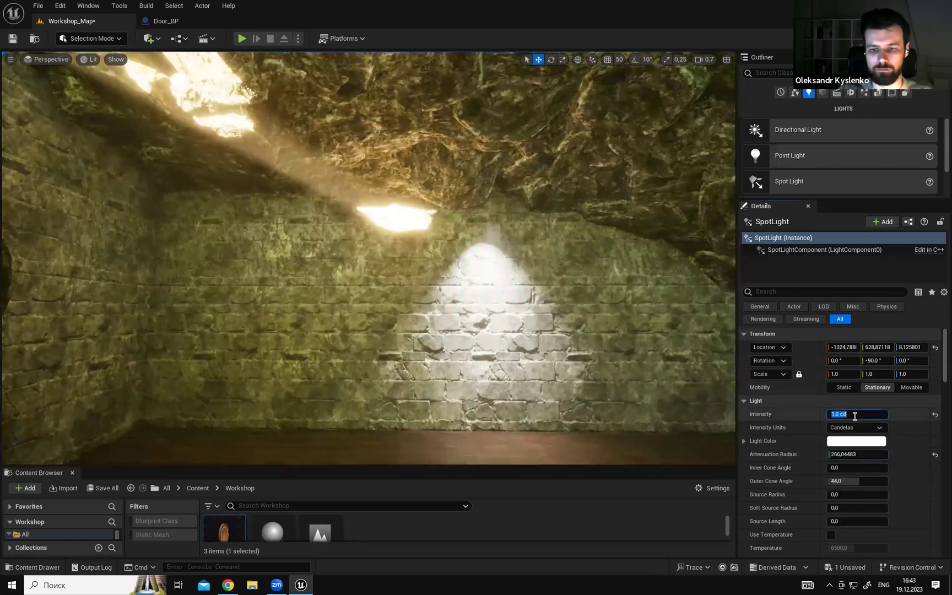
click(855, 415)
text(.2)
key(Return)
text(.1)
key(Return)
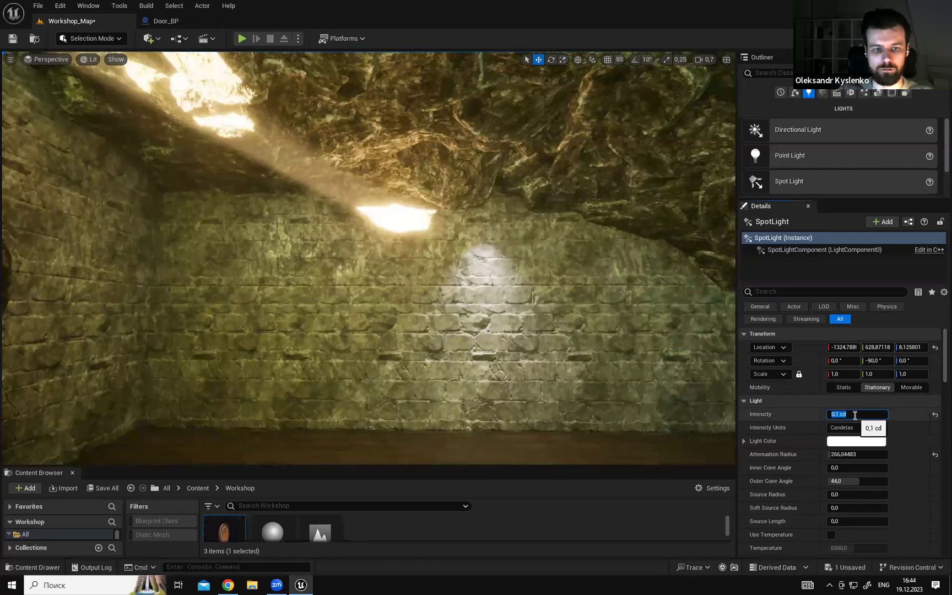
Examine the dimmed spot on the brick wall with the light's icon and cone lines alternately shown and hidden.
right_drag(556, 274, 597, 288)
key(g)
right_drag(508, 242, 455, 207)
key(g)
key(g)
key(g)
key(g)
key(g)
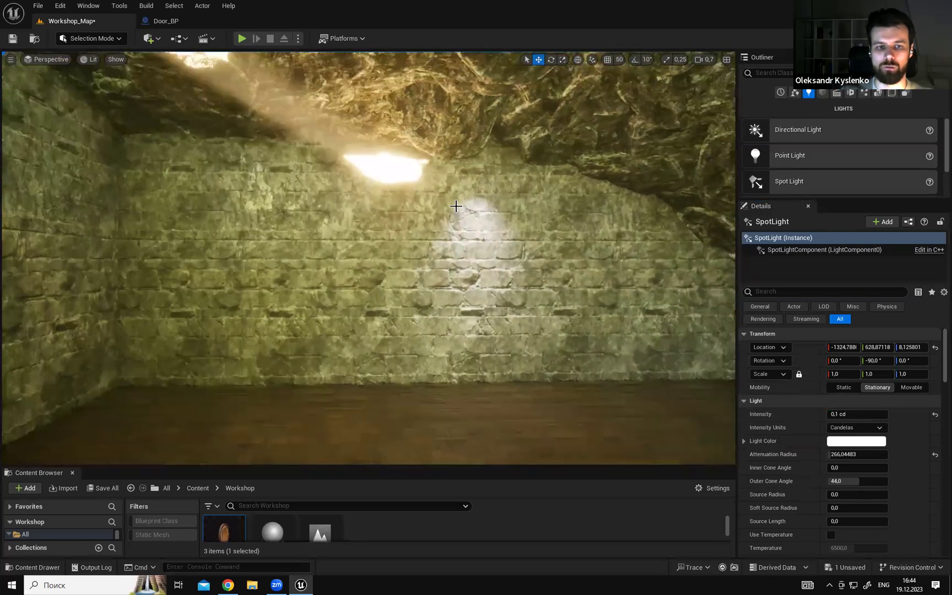
right_drag(409, 178, 436, 208)
key(g)
mouse_move(555, 247)
right_down()
mouse_move(548, 240)
mouse_move(556, 247)
right_up()
key(g)
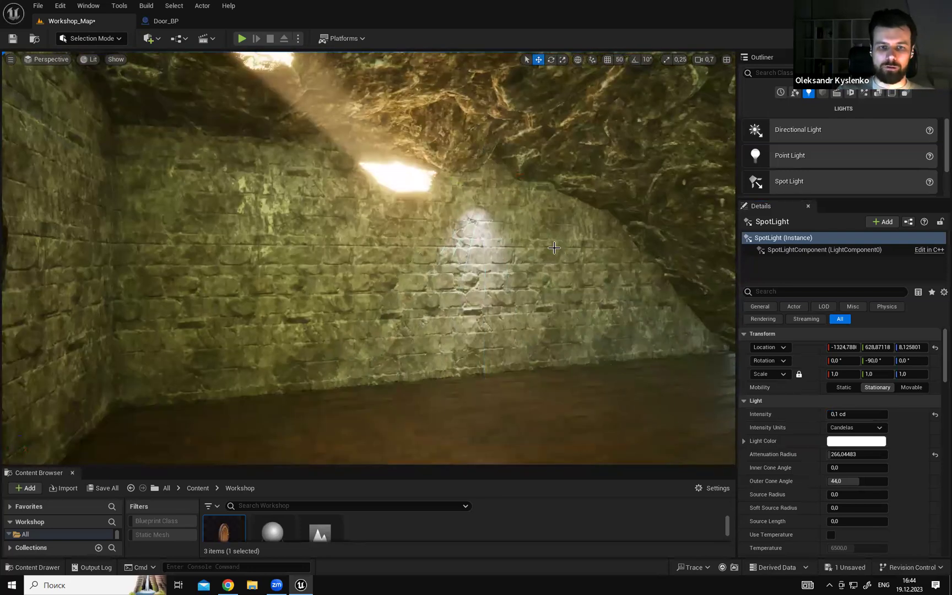
Find Use Inverse Squared Falloff and examine how the light fades inside its cone on the wall and floor from several viewpoints.
scroll(936, 401, down, 6)
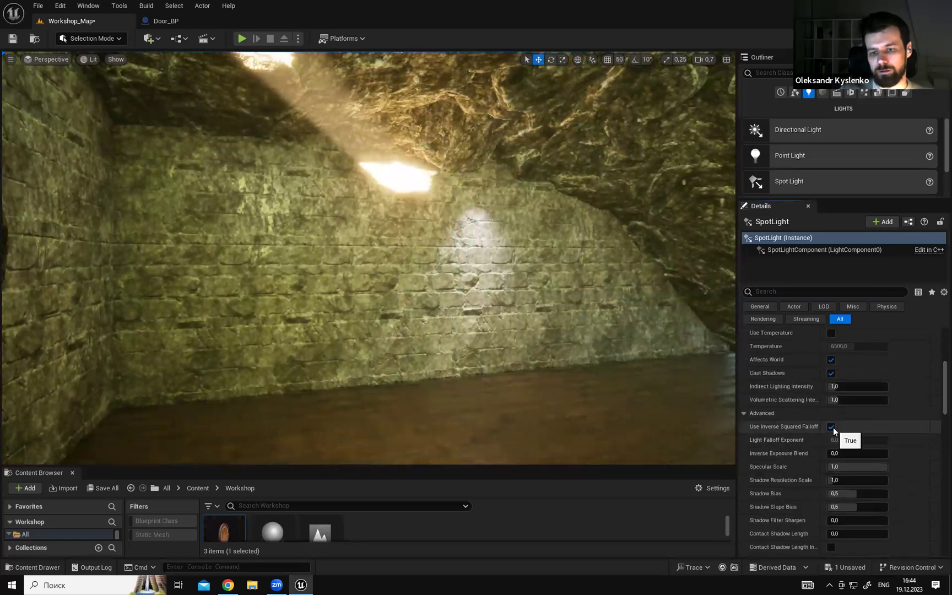
right_drag(537, 293, 540, 292)
key(g)
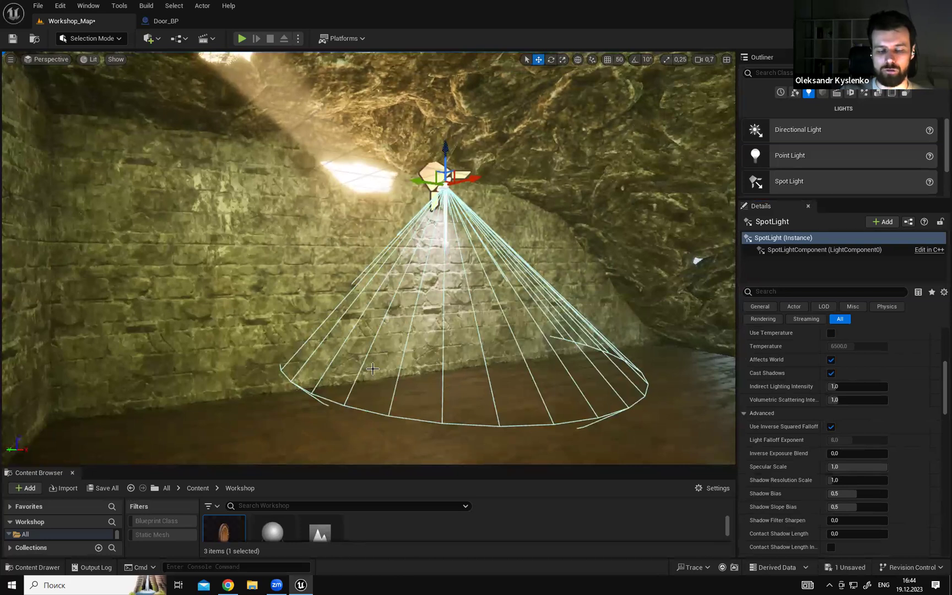
right_drag(552, 401, 552, 402)
key(g)
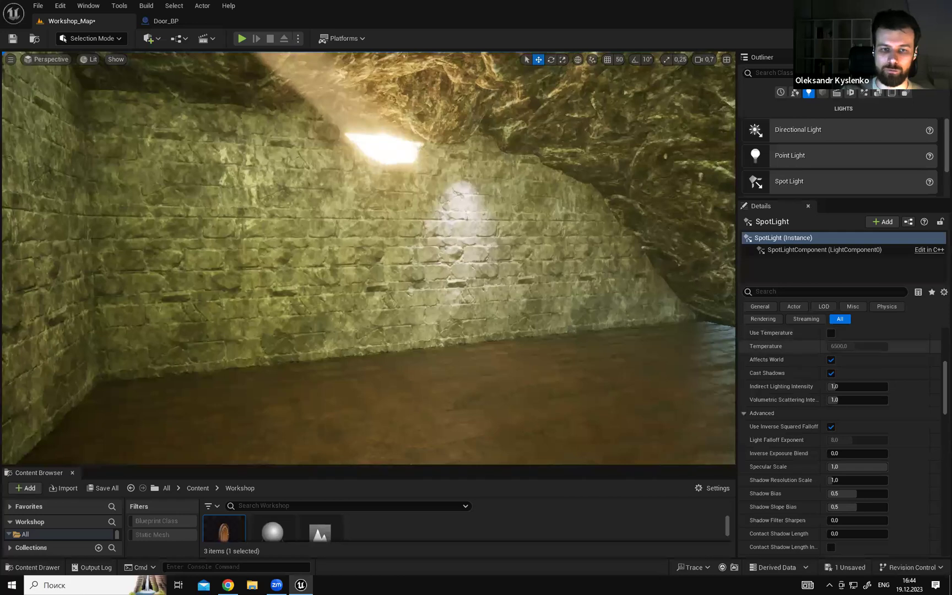
right_drag(597, 319, 612, 320)
key(g)
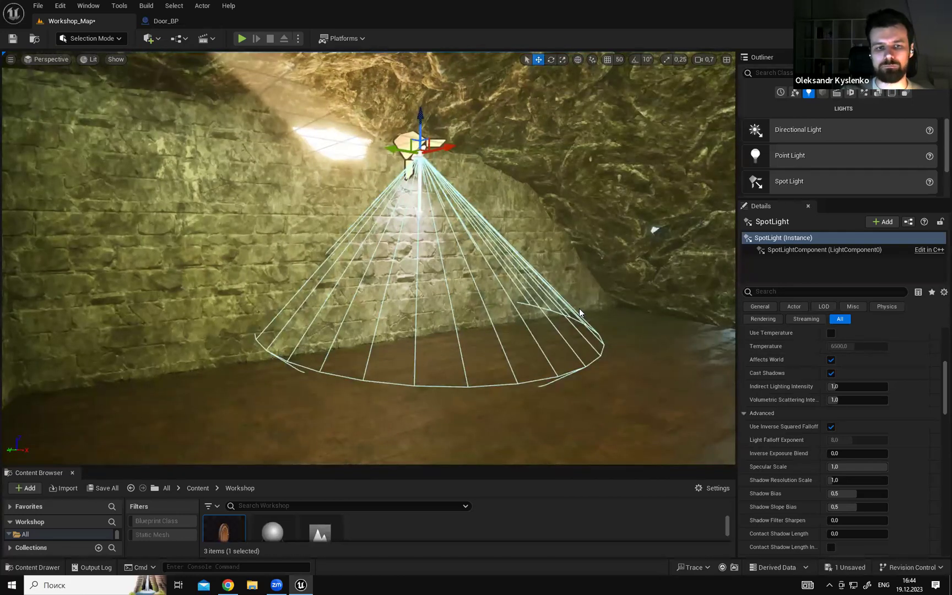
right_drag(534, 283, 539, 276)
key(g)
key(g)
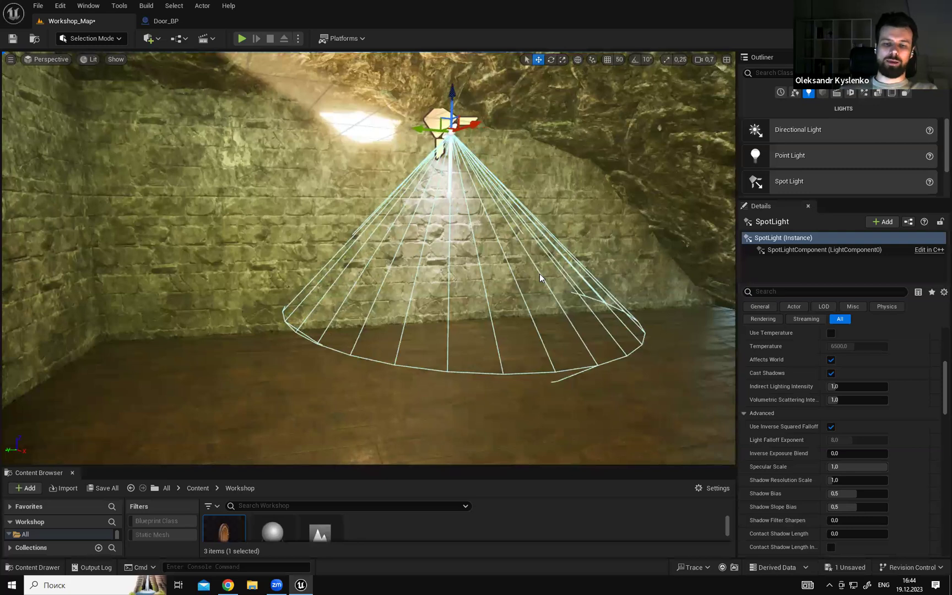
right_drag(528, 256, 527, 241)
key(w)
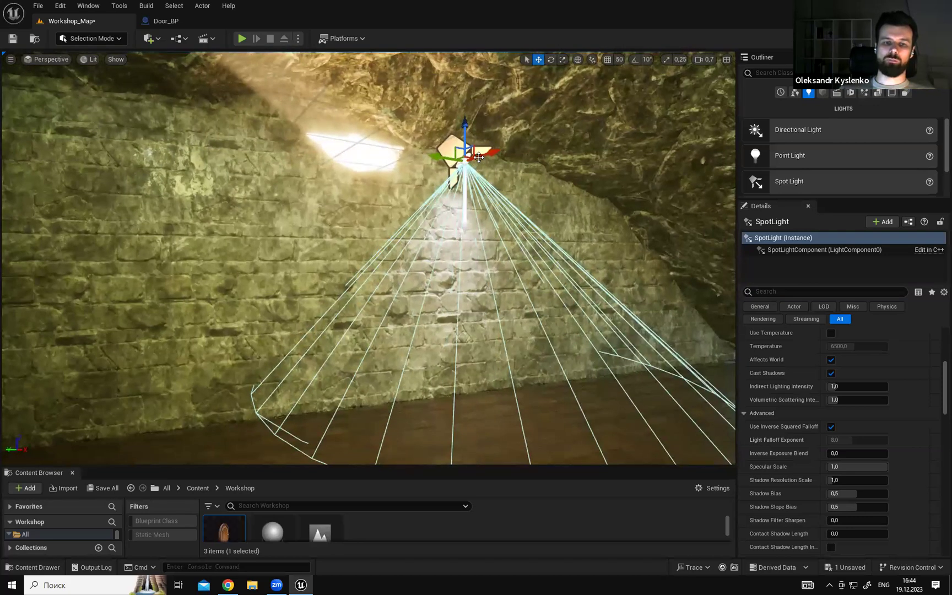
key(a)
right_drag(437, 259, 442, 256)
key(g)
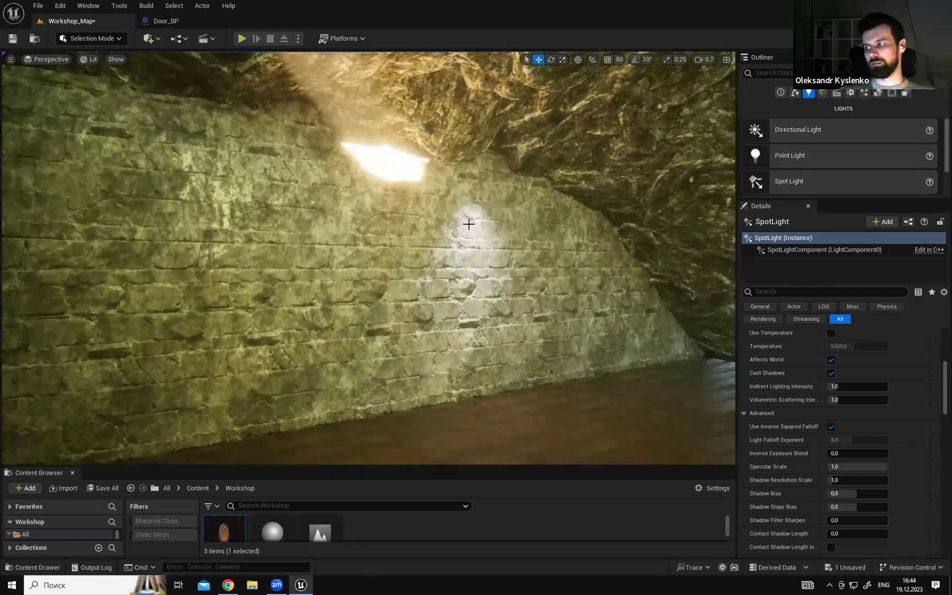
right_drag(473, 231, 506, 245)
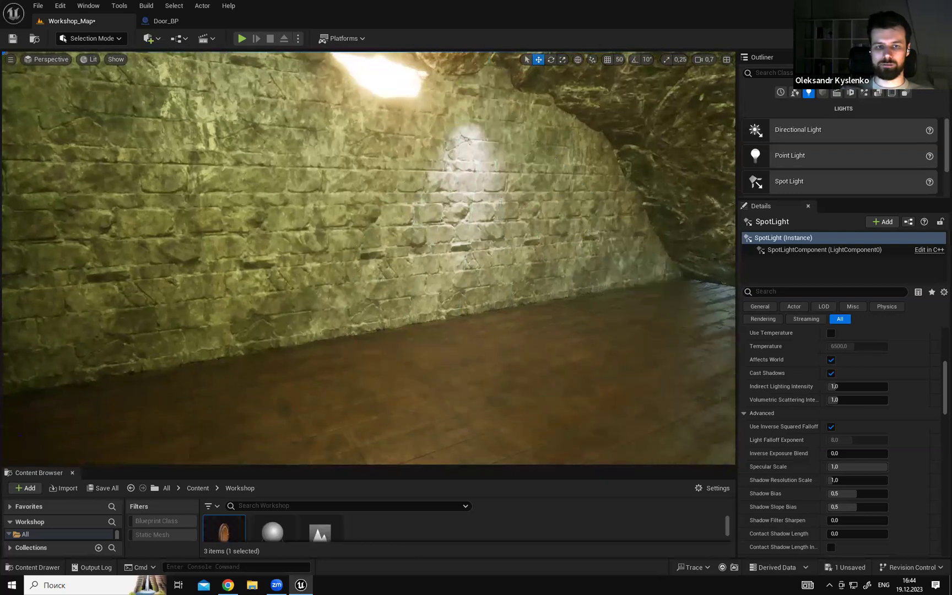
right_drag(524, 343, 524, 344)
key(g)
key(g)
key(g)
key(g)
key(g)
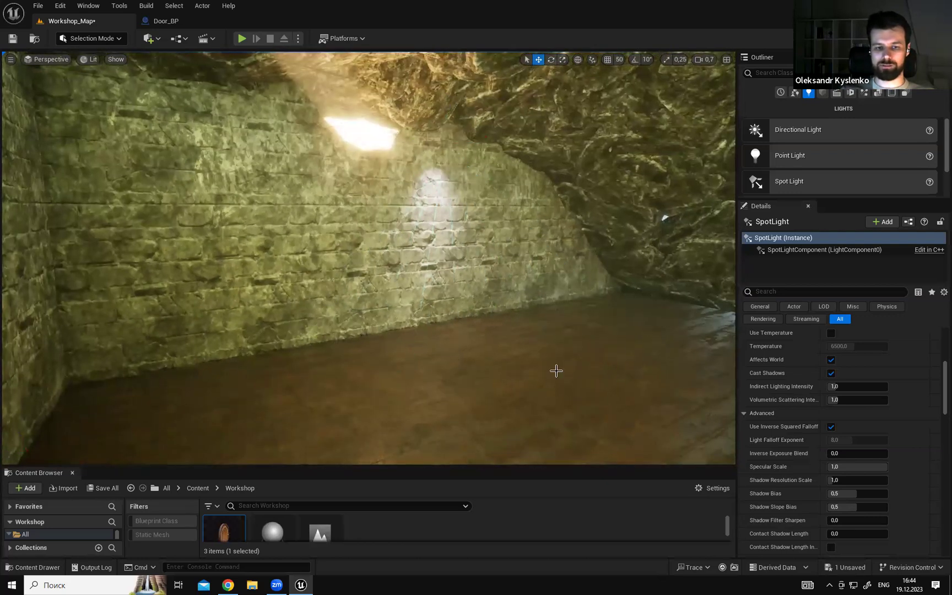
Turn off the spot light's inverse squared falloff and set its intensity to about 1.29 and attenuation radius to about 408.
click(830, 427)
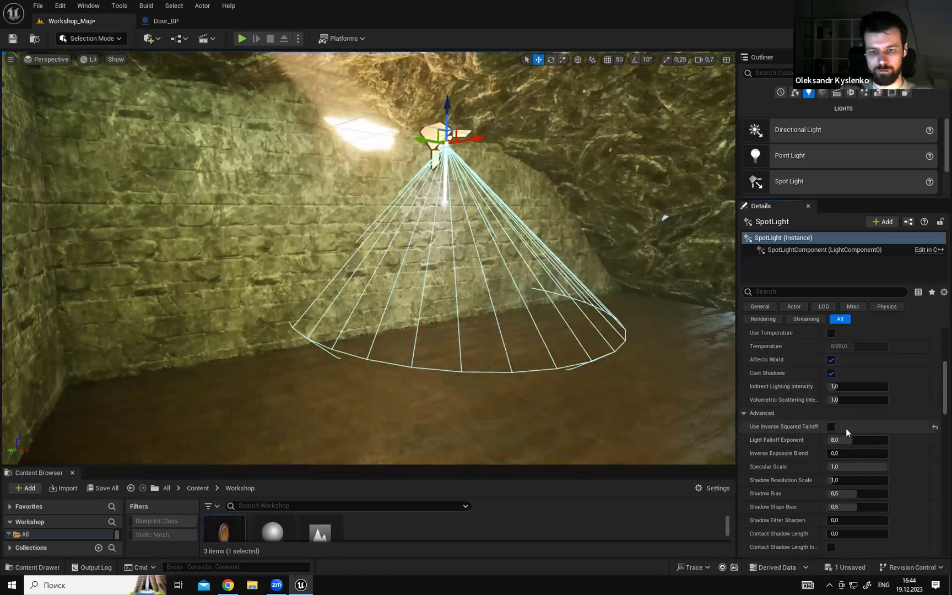
scroll(938, 376, up, 5)
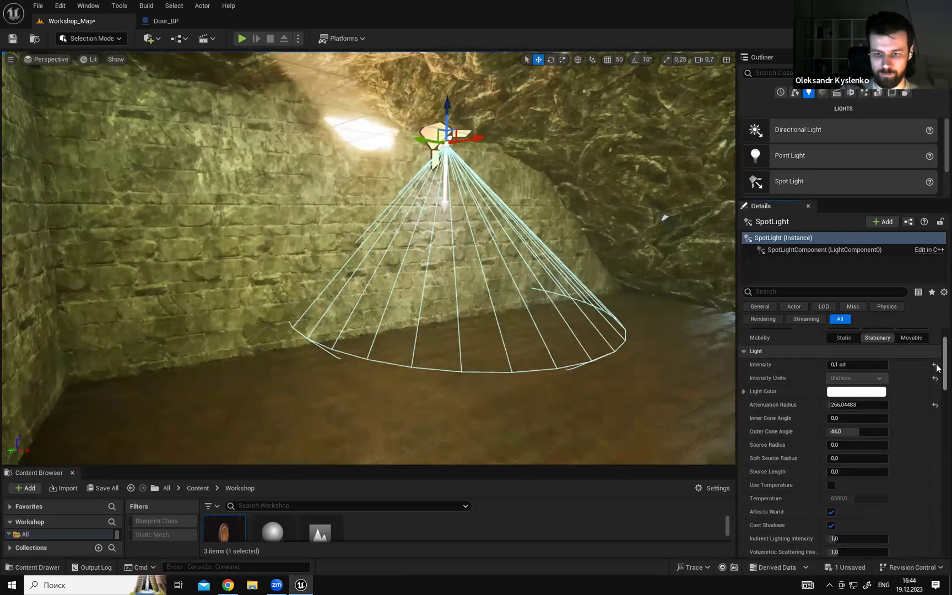
drag(852, 367, 889, 366)
drag(840, 406, 845, 365)
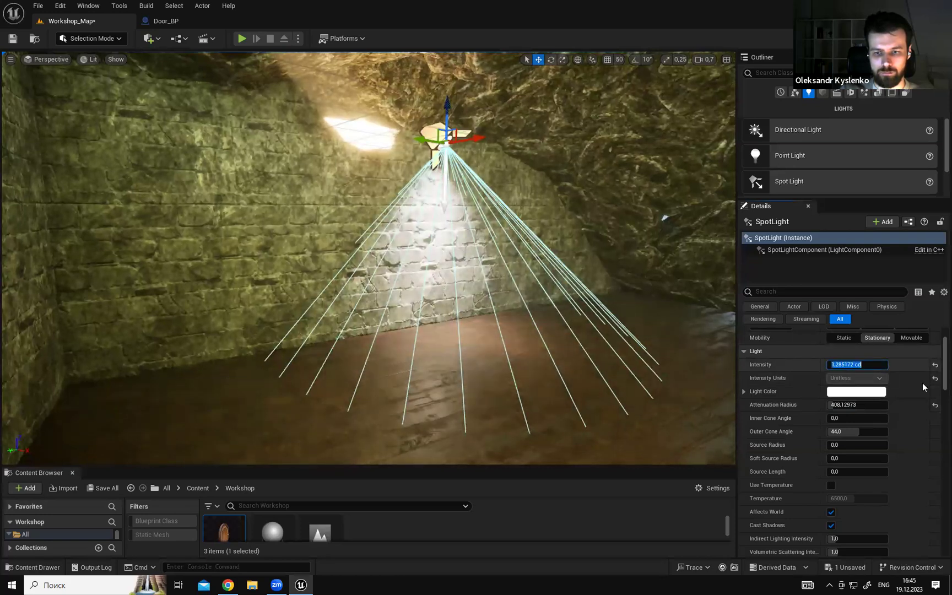
Set the spot light's Light Falloff Exponent to 2 in its advanced light settings.
scroll(936, 401, down, 5)
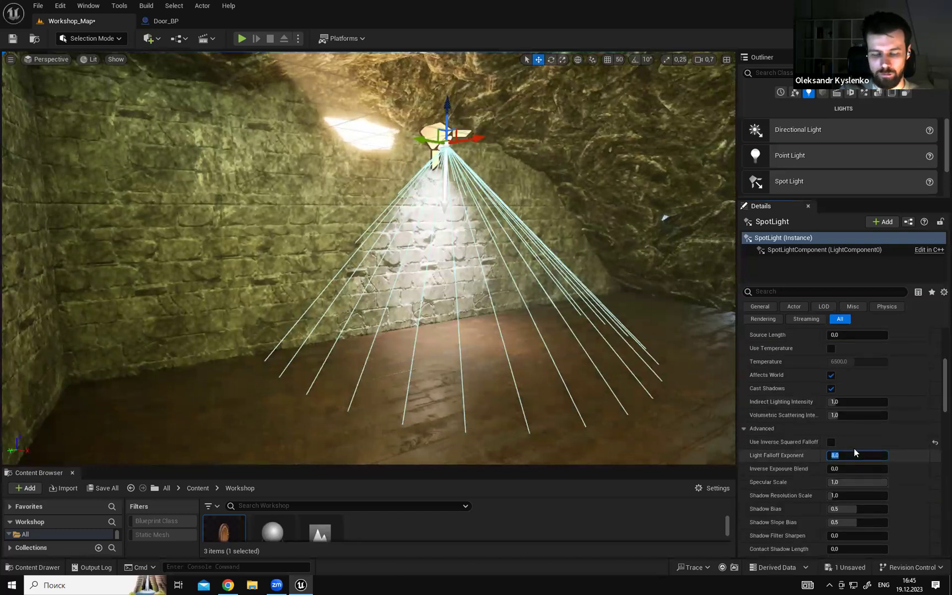
text(2)
key(Return)
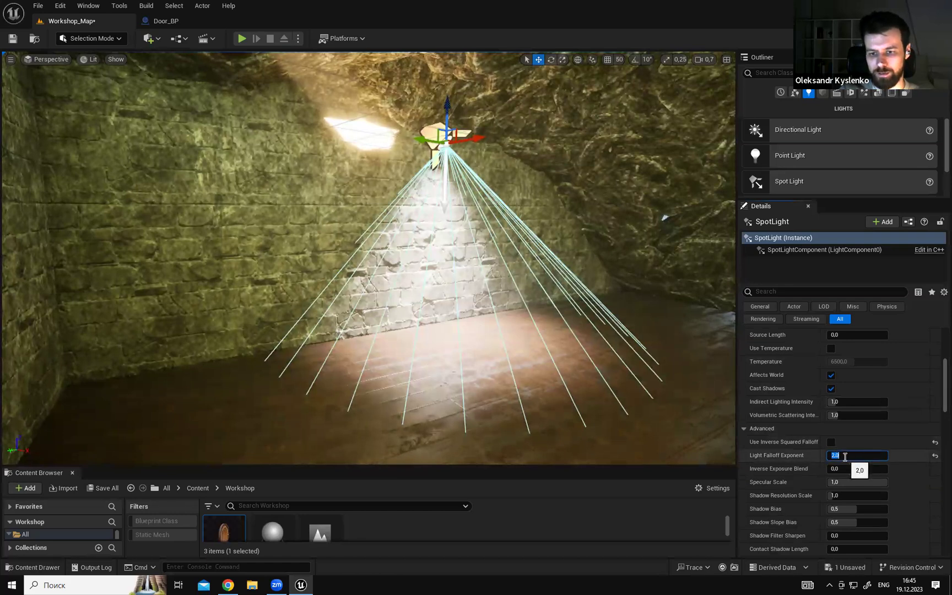
Try a Light Falloff Exponent of 8 on the spot light, then set it back to 2.
text(8)
key(Return)
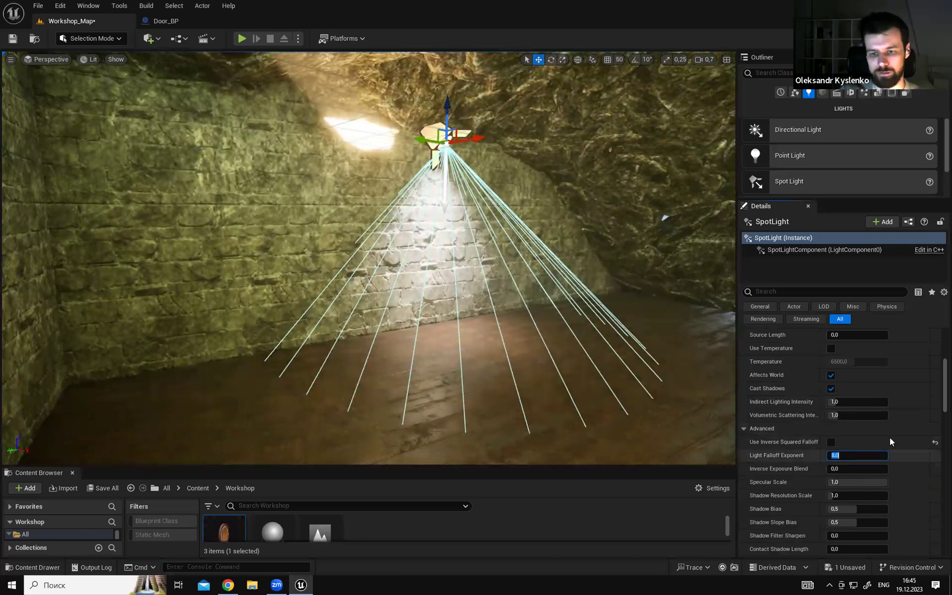
text(2)
key(Return)
Set the spot light's intensity to 0.1.
scroll(936, 380, up, 2)
scroll(936, 374, up, 3)
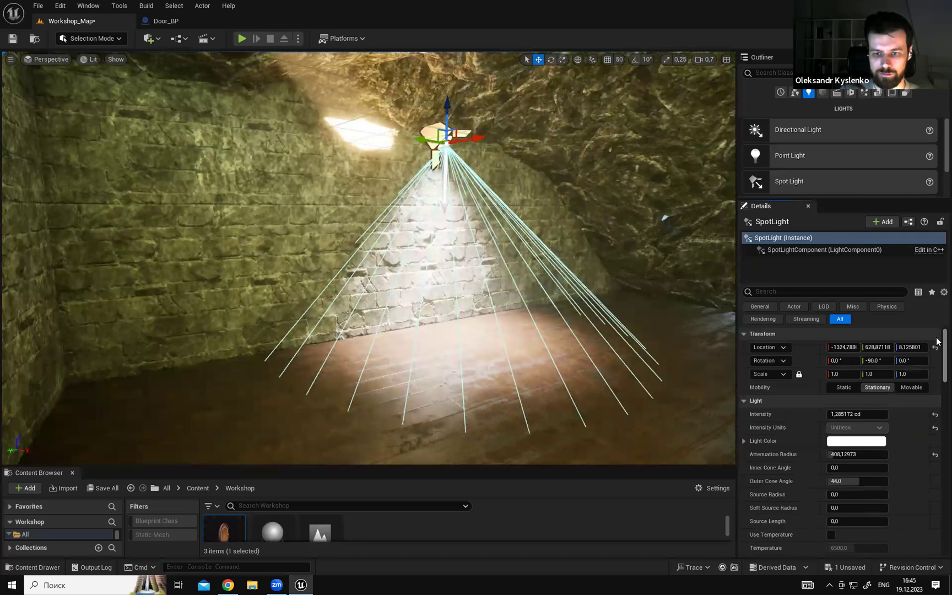
click(854, 414)
text(0,1)
key(Return)
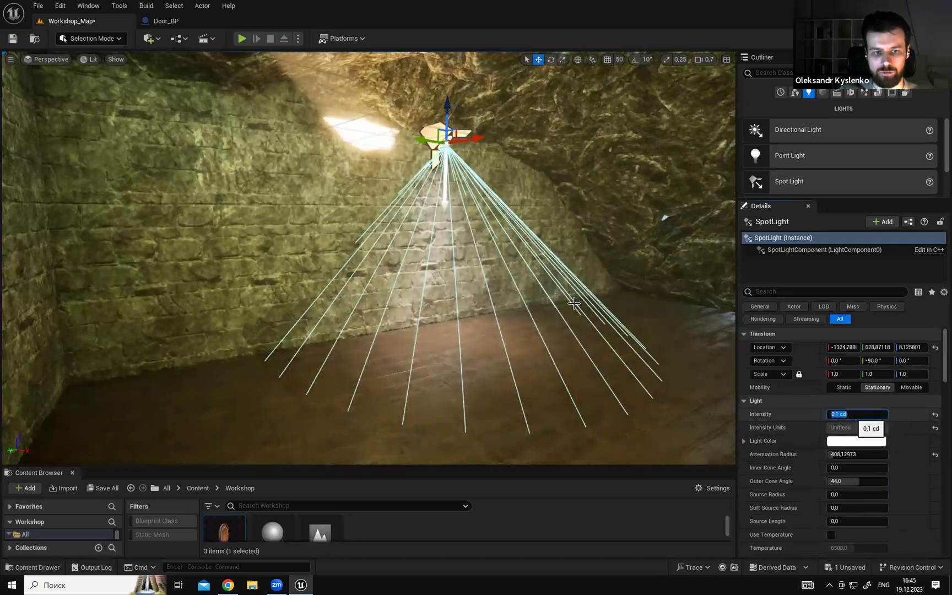
Examine the fainter spot on the brick wall and floor from several viewpoints, with the light's icon and cone lines hidden.
right_drag(562, 290, 578, 298)
right_click(562, 290)
text(dw)
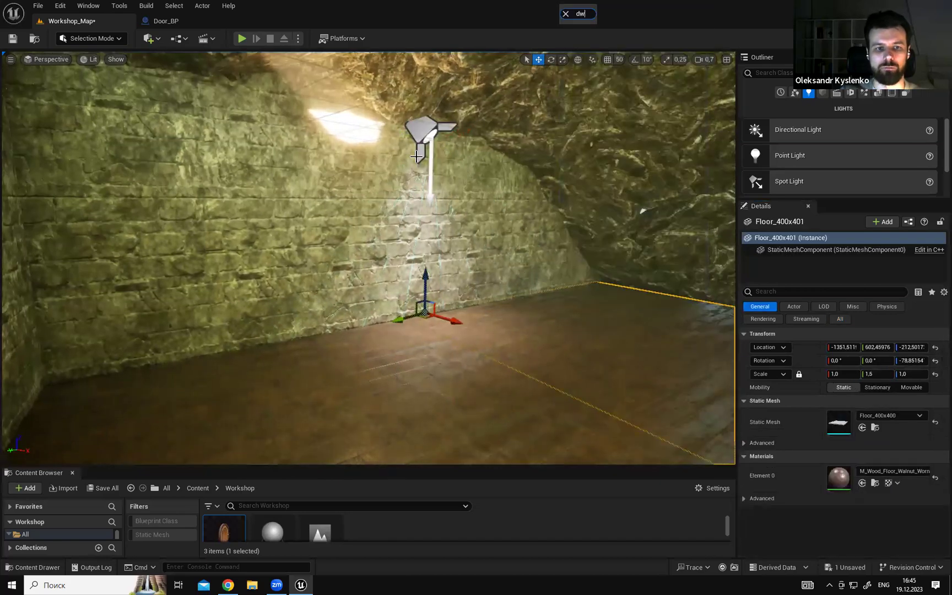
click(417, 157)
right_drag(417, 156, 391, 147)
key(w)
right_drag(481, 189, 451, 186)
key(s)
key(g)
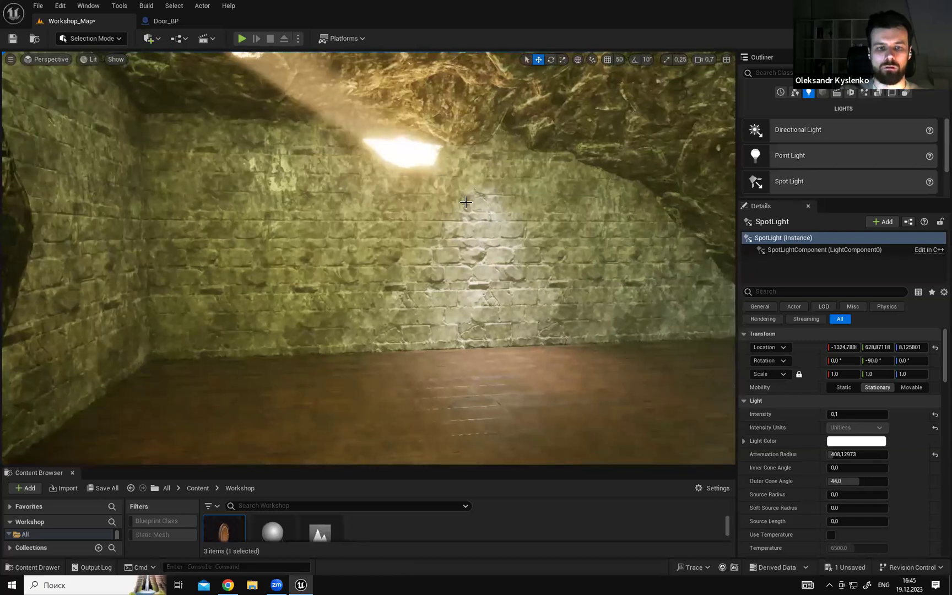
key(d)
mouse_move(541, 226)
right_down()
mouse_move(520, 183)
mouse_move(546, 217)
mouse_move(509, 199)
mouse_move(546, 211)
right_up()
key(g)
key(g)
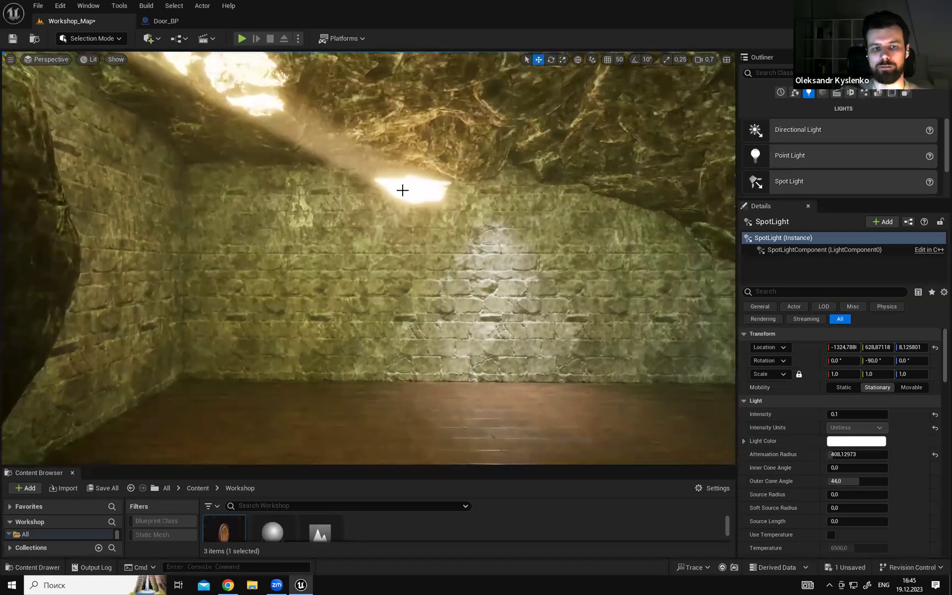
Move the spot light along the underground room to about X -770, Y 608.
right_drag(481, 302, 628, 325)
drag(265, 168, 686, 167)
right_drag(686, 168, 721, 158)
drag(597, 182, 673, 183)
right_drag(673, 183, 729, 185)
mouse_move(394, 206)
mouse_down()
mouse_move(617, 213)
mouse_move(387, 215)
mouse_up()
right_drag(543, 252, 262, 237)
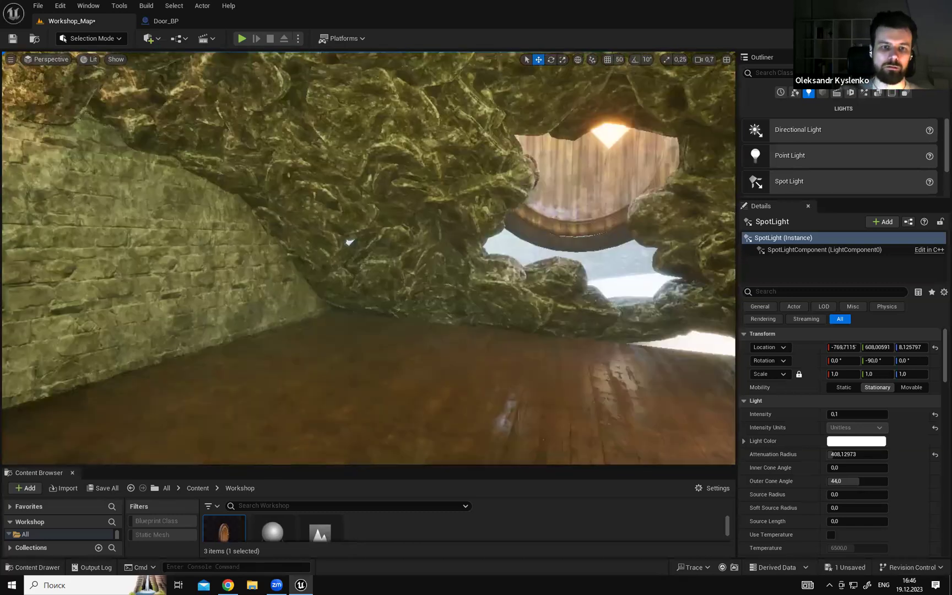
Select the post process volume at the underground room's opening and expand its Exposure settings.
right_drag(578, 246, 672, 245)
key(w)
scroll(579, 245, down, 2)
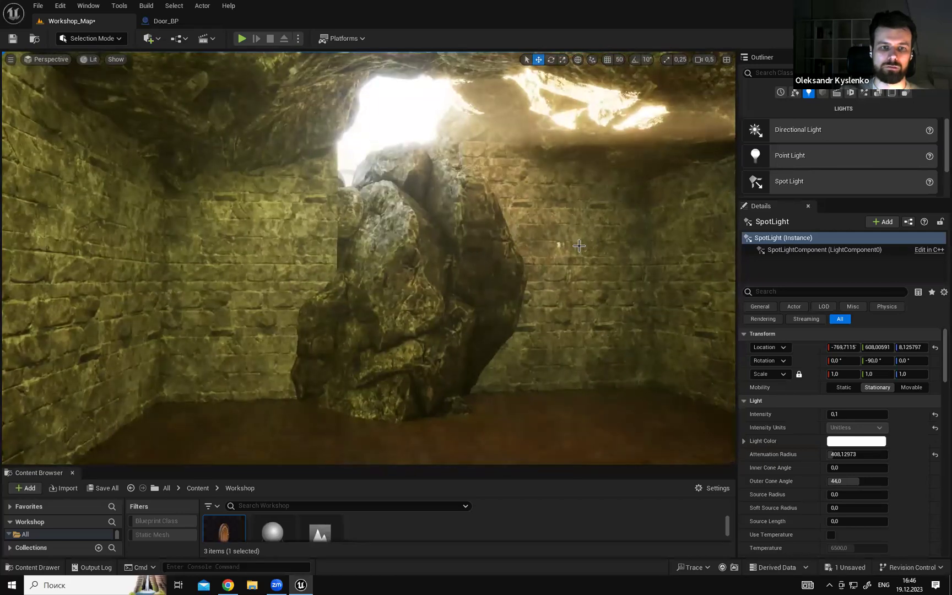
right_drag(579, 246, 557, 233)
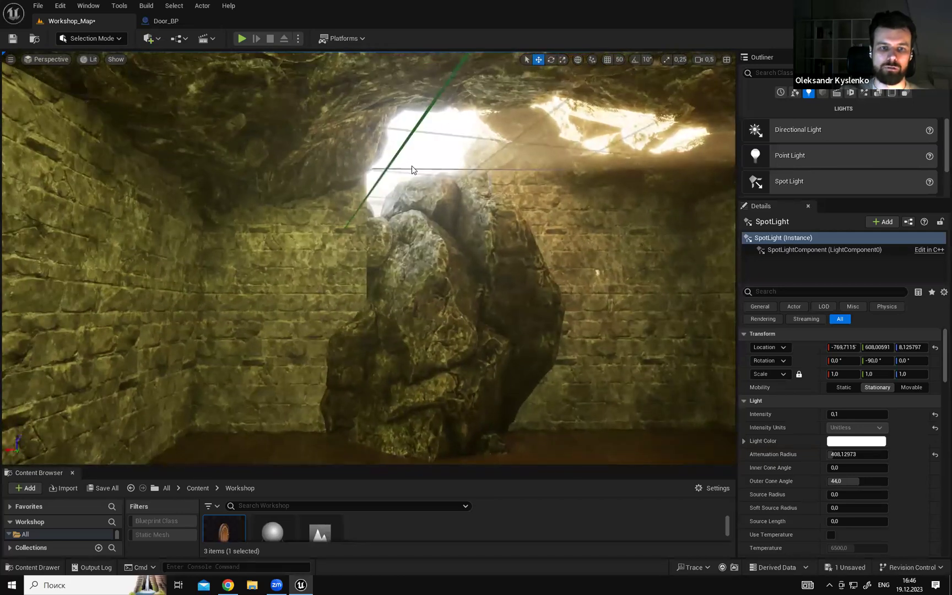
click(412, 169)
right_drag(412, 169, 700, 175)
mouse_move(319, 251)
right_down()
mouse_move(330, 251)
mouse_move(308, 254)
mouse_move(311, 242)
right_up()
right_drag(410, 138, 543, 197)
click(411, 137)
click(426, 207)
click(744, 429)
click(742, 430)
Examine the post process volume's boundary beside the round wooden door in the full-screen view.
right_drag(667, 358, 754, 373)
right_drag(735, 423, 765, 423)
right_drag(368, 258, 286, 275)
key(F11)
right_drag(475, 297, 651, 272)
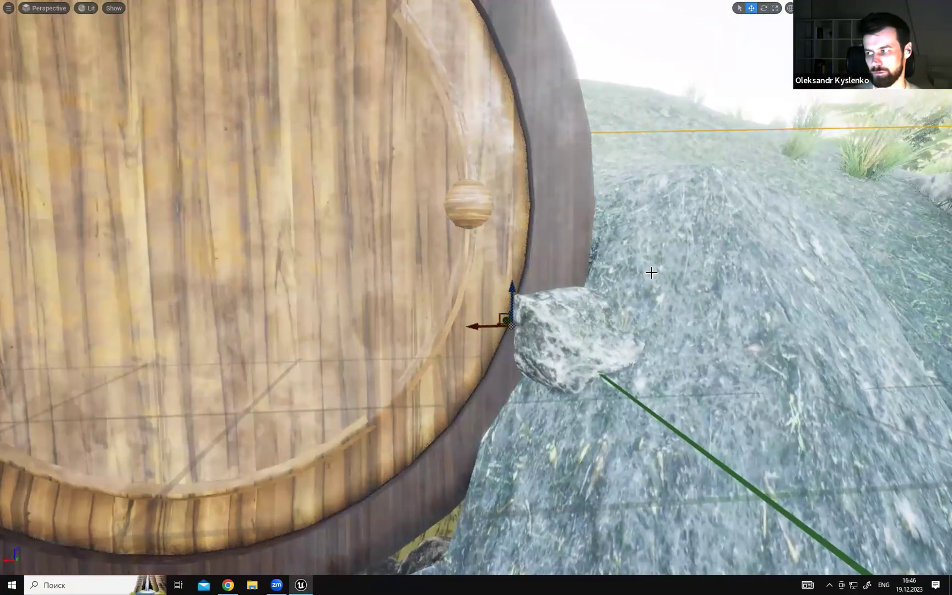
right_drag(650, 272, 645, 262)
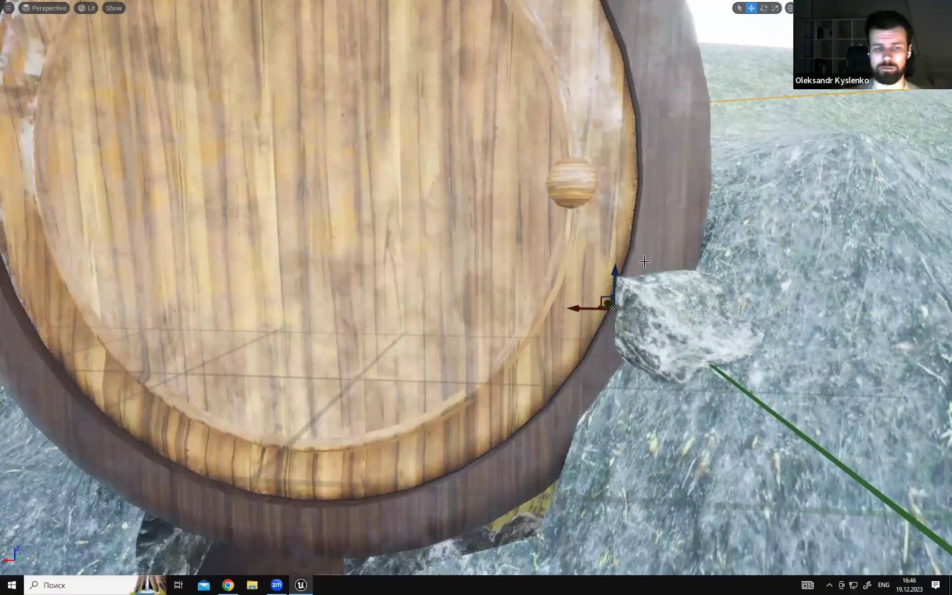
key(w)
mouse_move(645, 261)
right_down()
mouse_move(628, 248)
mouse_move(675, 257)
mouse_move(676, 287)
mouse_move(634, 300)
mouse_move(647, 270)
right_up()
Override Min EV100 at -10 and Max EV100 at 20 for the room's PostProcessVolume2.
key(F11)
key(s)
key(w)
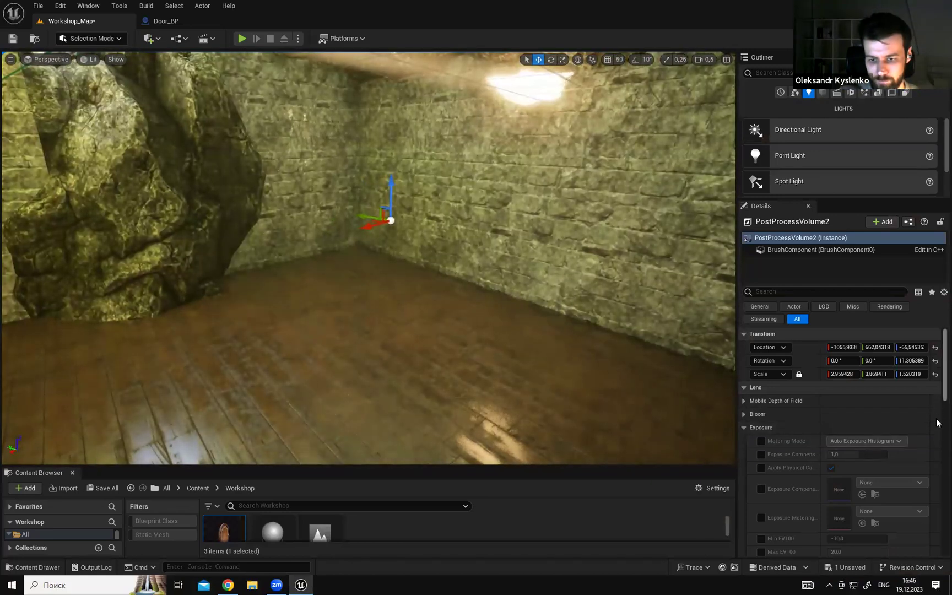
scroll(936, 416, down, 4)
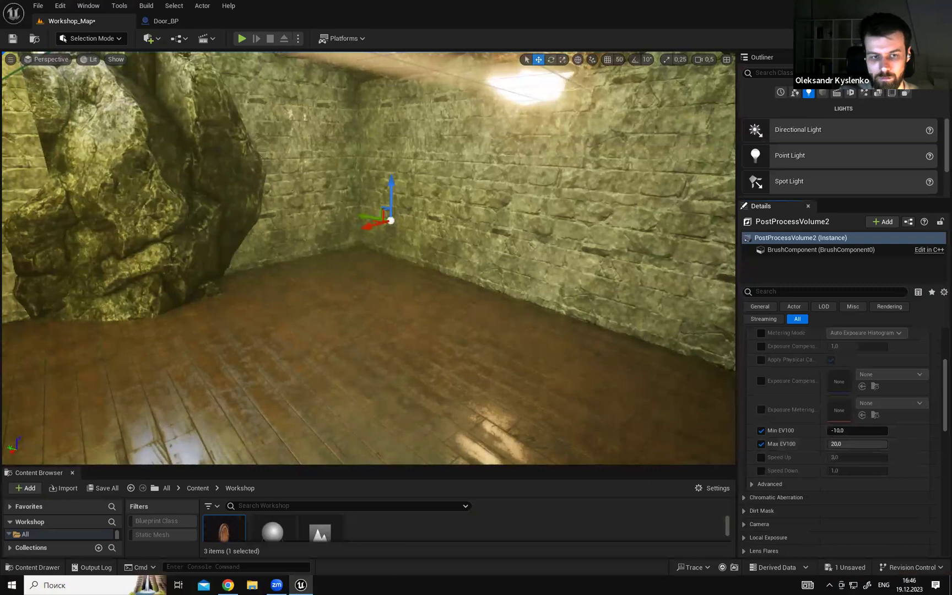
right_drag(573, 347, 578, 243)
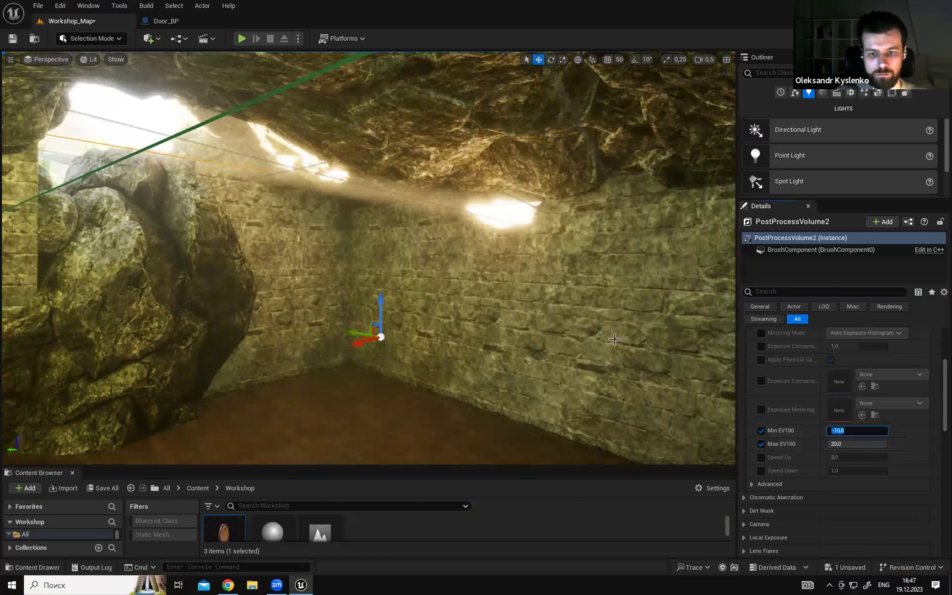
Select the neighbouring PostProcessVolume and enable its Min EV100 and Max EV100 overrides at -1 and 20.
right_drag(369, 258, 521, 138)
key(s)
click(386, 123)
click(760, 430)
click(760, 443)
Move in and out of the underground room in the full-screen view and examine how the exposure adapts.
right_drag(610, 297, 601, 331)
key(w)
key(s)
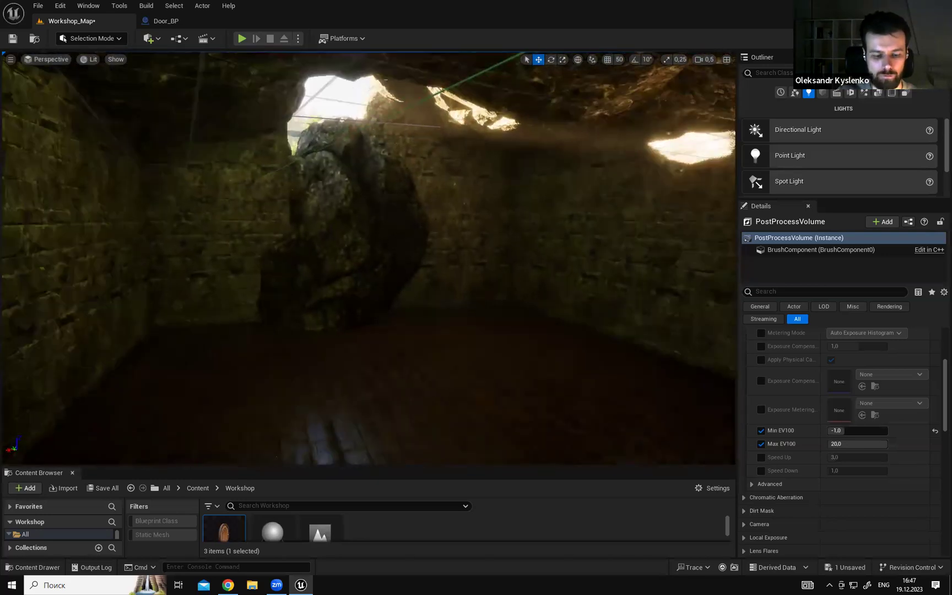
key(F11)
right_drag(456, 191, 533, 135)
key(s)
key(w)
right_drag(757, 240, 722, 238)
key(s)
key(w)
key(s)
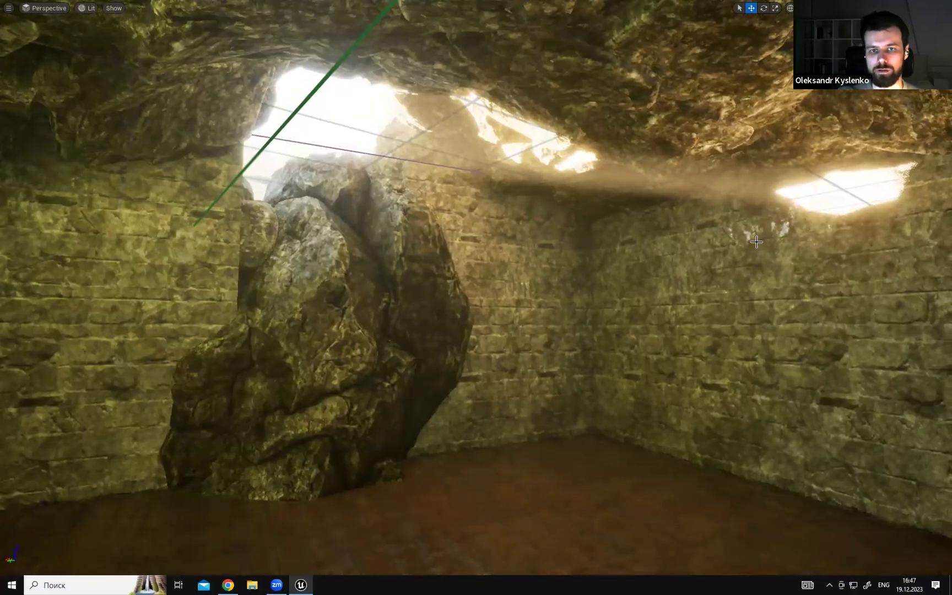
right_drag(718, 260, 737, 260)
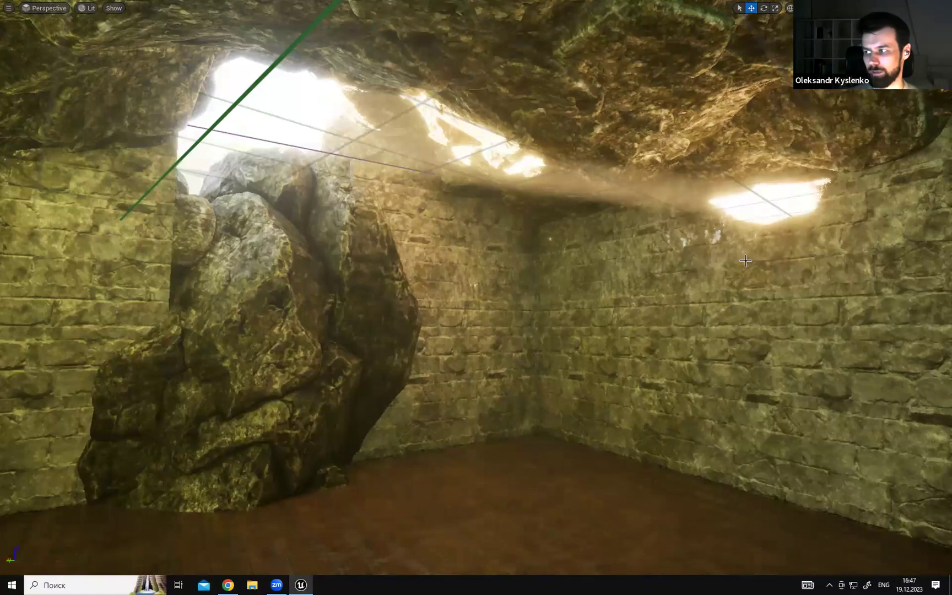
key(s)
right_drag(476, 297, 443, 314)
key(s)
key(w)
key(w)
right_drag(498, 272, 537, 286)
key(s)
key(F11)
Select PostProcessVolume2 and turn off its Max EV100 override, keeping the Min EV100 override on.
mouse_move(660, 229)
right_down()
mouse_move(603, 240)
mouse_move(658, 220)
right_up()
right_drag(357, 180, 308, 159)
key(s)
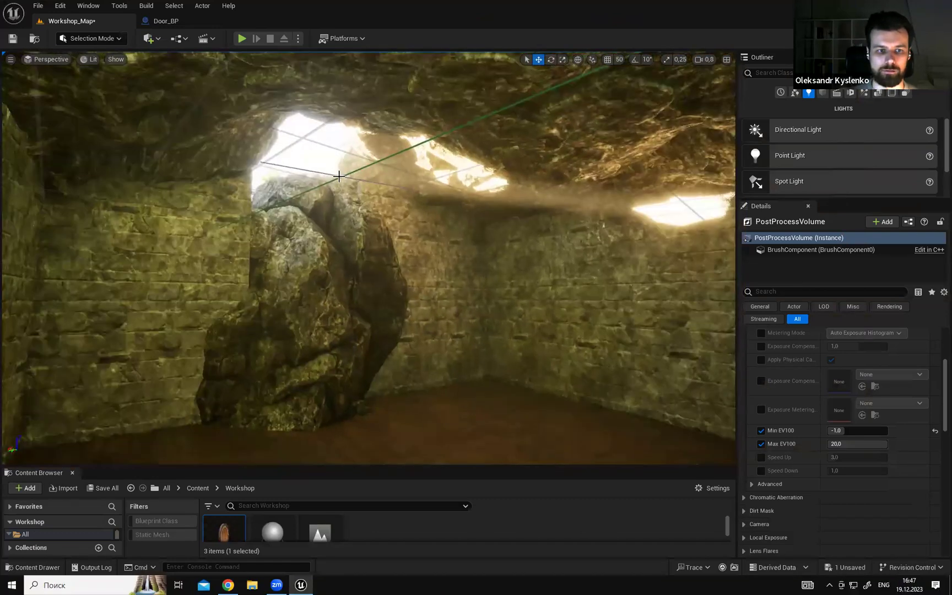
click(412, 190)
key(w)
right_drag(412, 190, 610, 357)
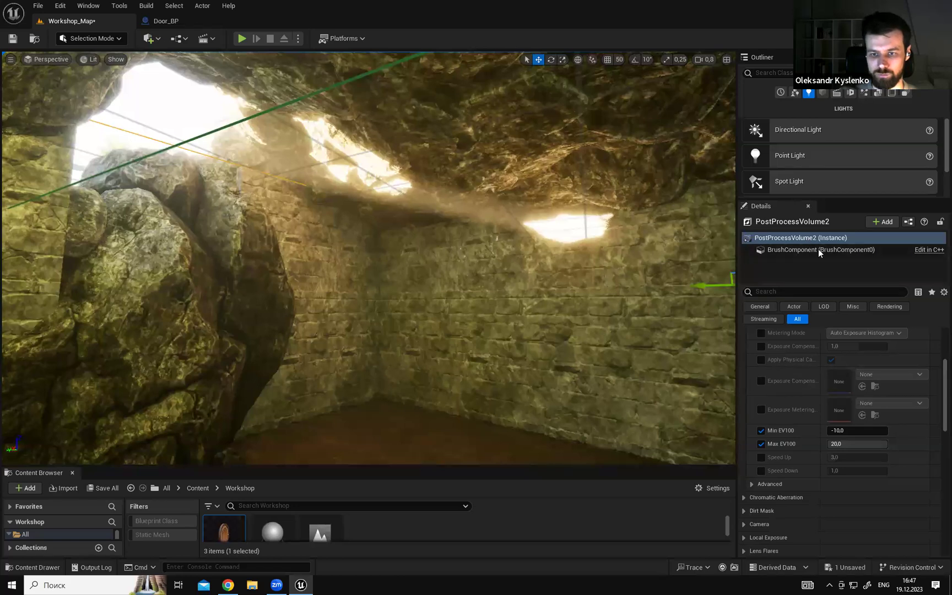
scroll(937, 380, up, 4)
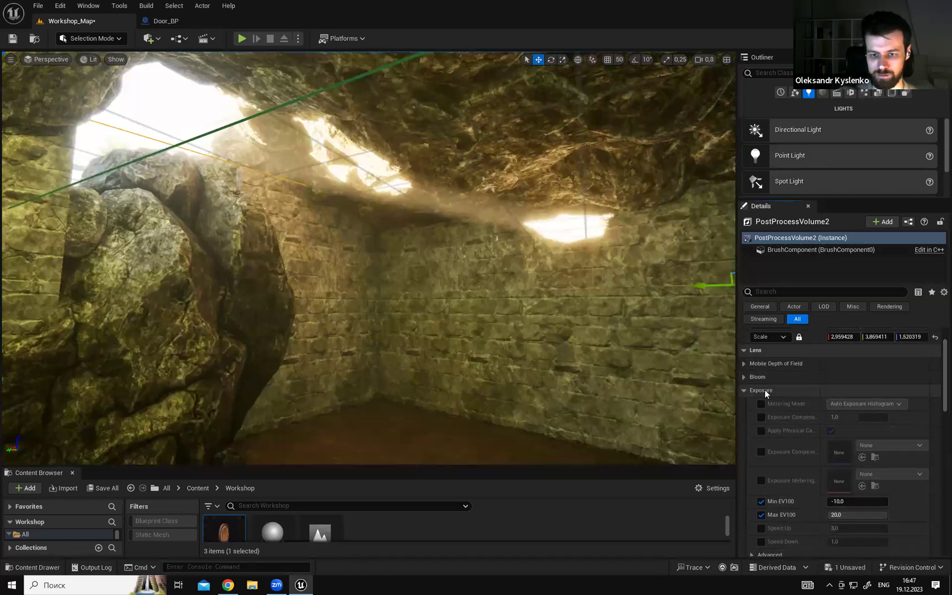
scroll(936, 373, down, 5)
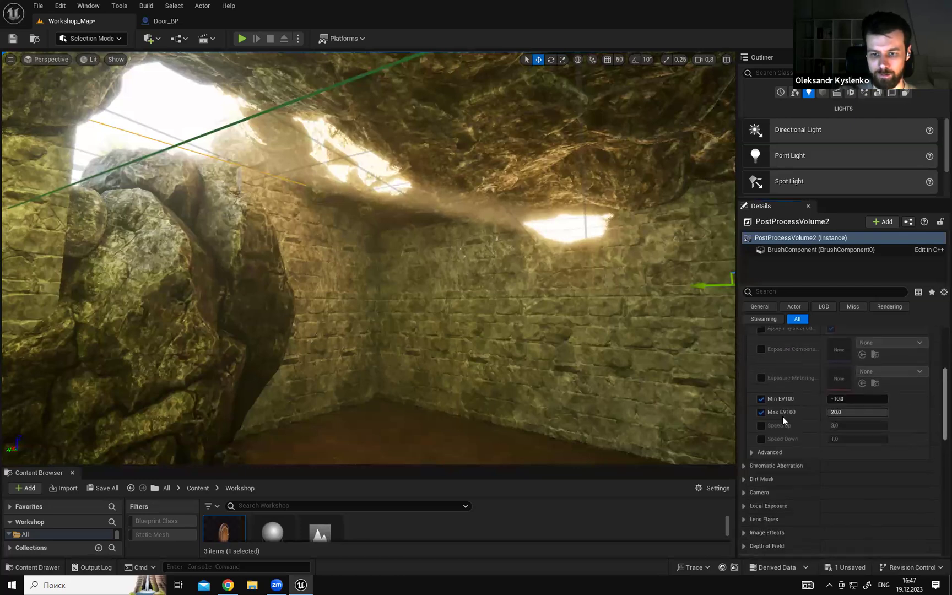
mouse_move(774, 401)
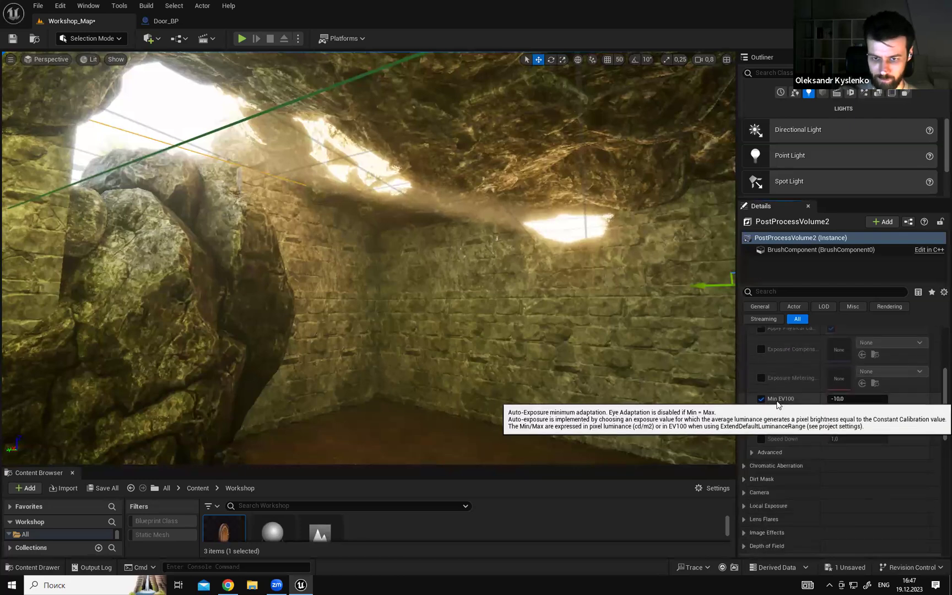
scroll(936, 391, up, 2)
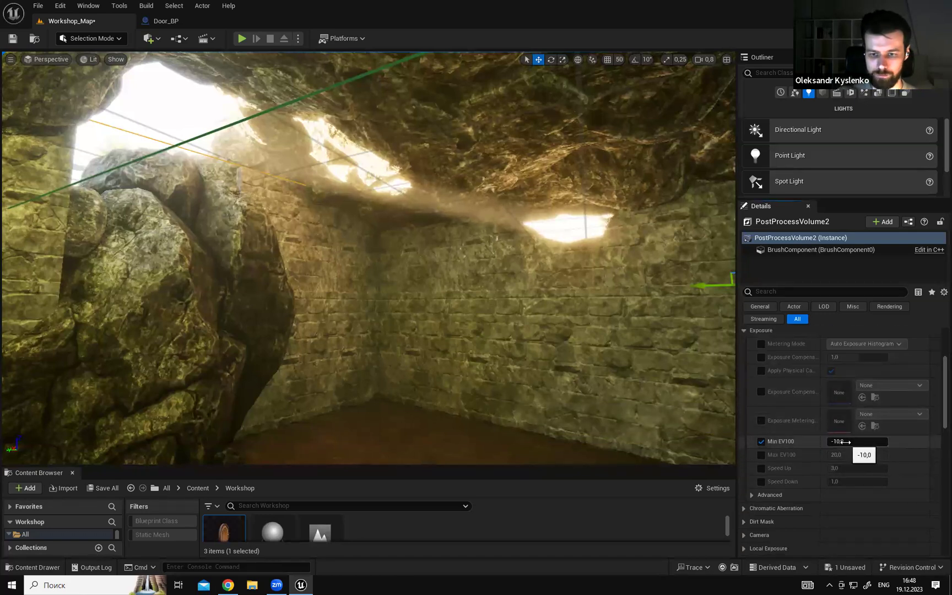
click(905, 451)
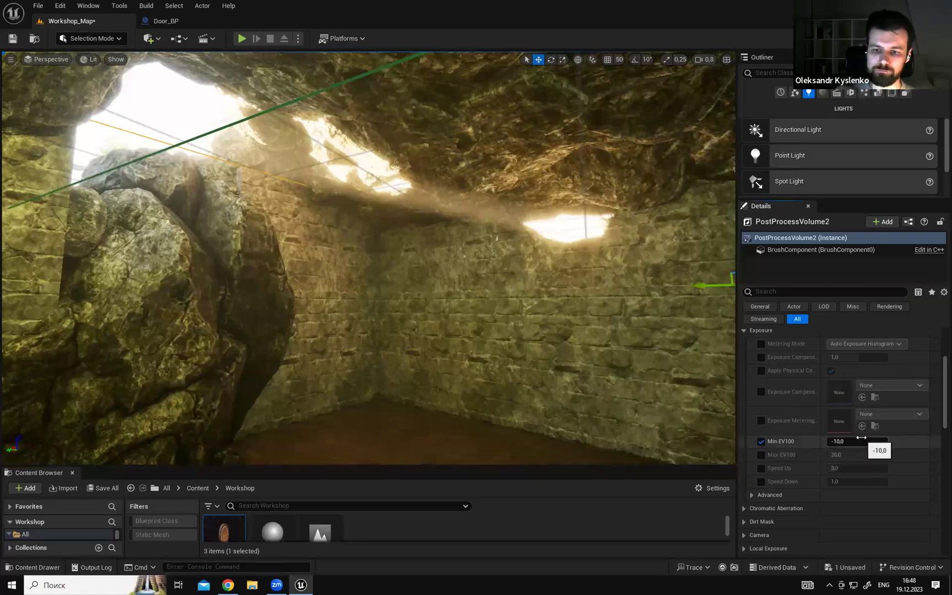
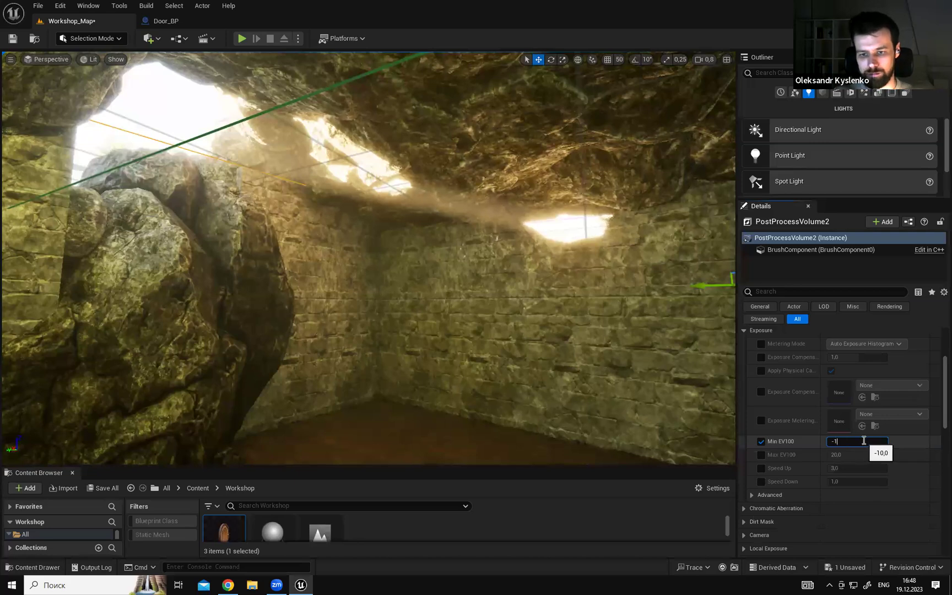
Try Min EV100 values of -1, -2 and -3 on PostProcessVolume2, comparing the room's darkness after each.
key(Return)
right_drag(642, 351, 630, 376)
mouse_move(598, 334)
right_down()
mouse_move(531, 333)
mouse_move(599, 335)
right_up()
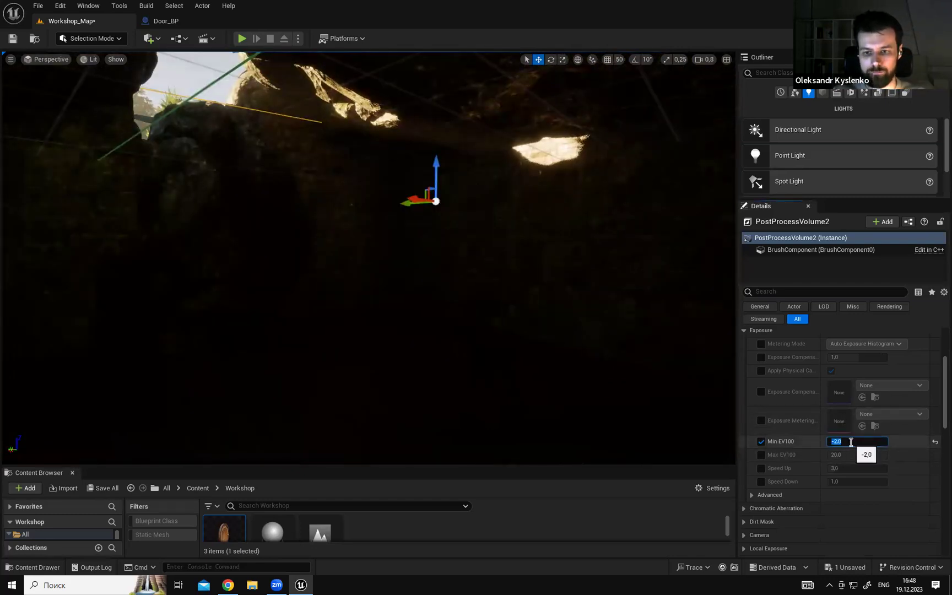
right_drag(605, 314, 556, 287)
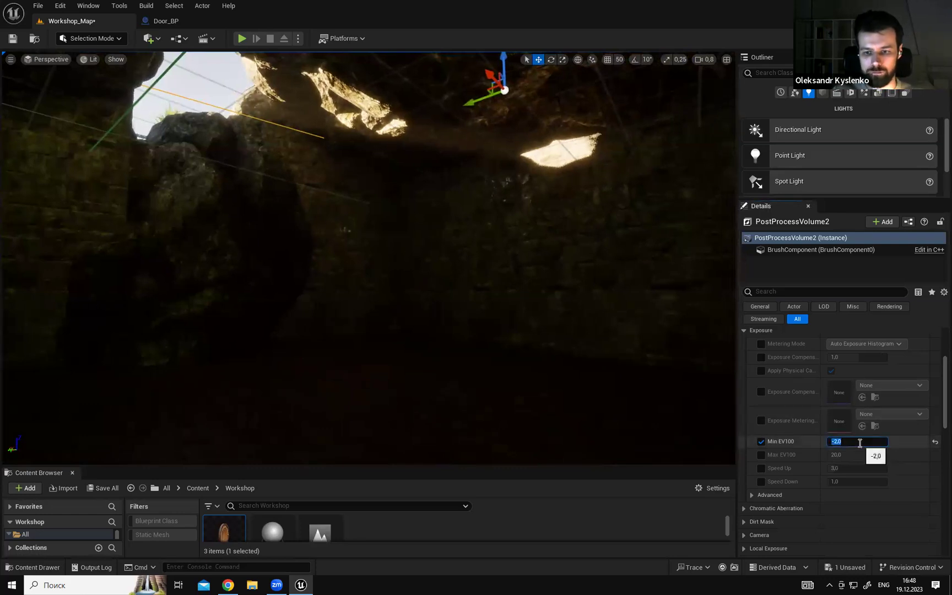
right_drag(604, 333, 600, 312)
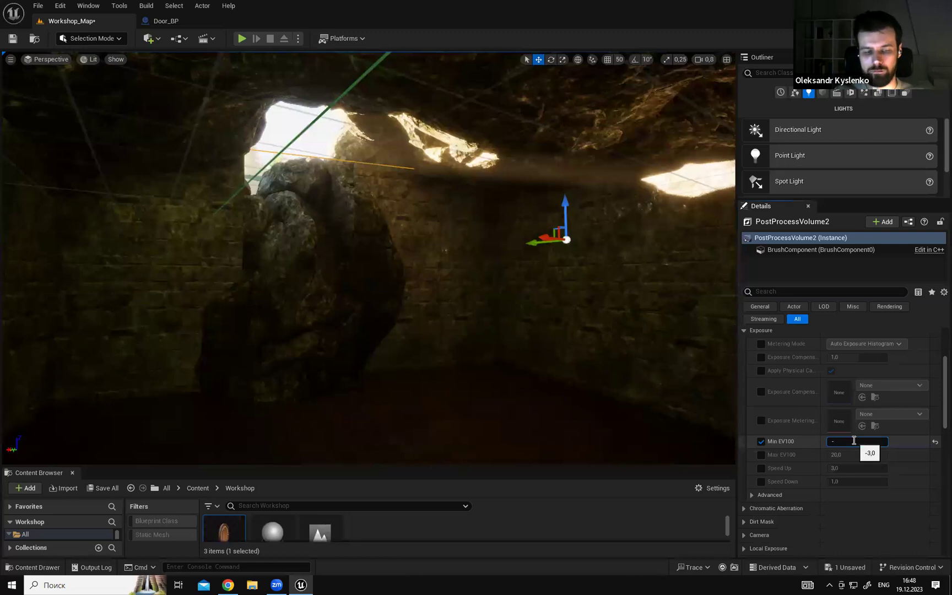
Select PostProcessVolume and set its Min EV100 to -5.
right_drag(573, 325, 61, 317)
key(w)
right_drag(540, 311, 382, 325)
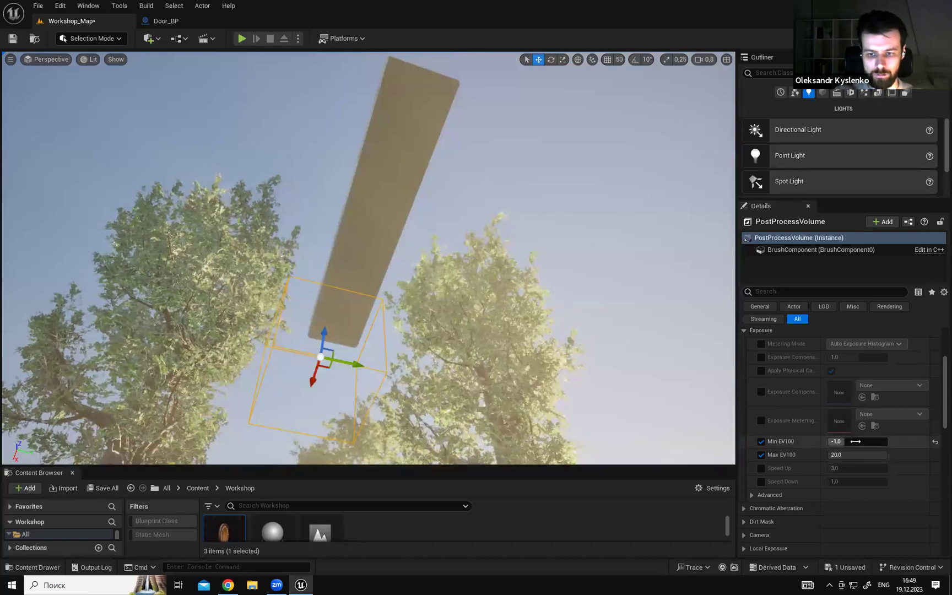
right_drag(382, 325, 380, 352)
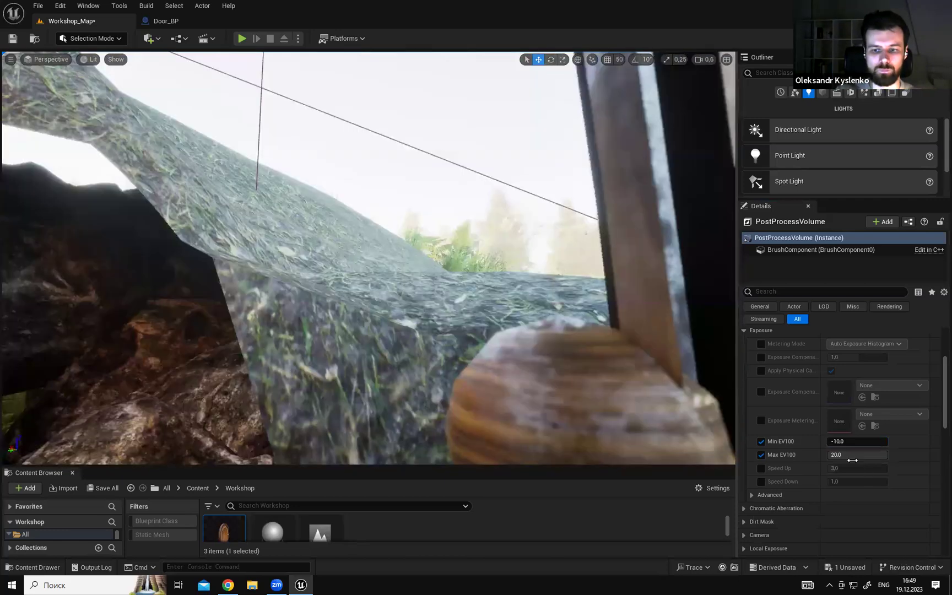
click(847, 440)
text(-5)
Play the level full screen and run the character through the round door into the underground room to check the exposure change.
right_drag(397, 248, 352, 248)
scroll(446, 245, up, 1)
click(370, 185)
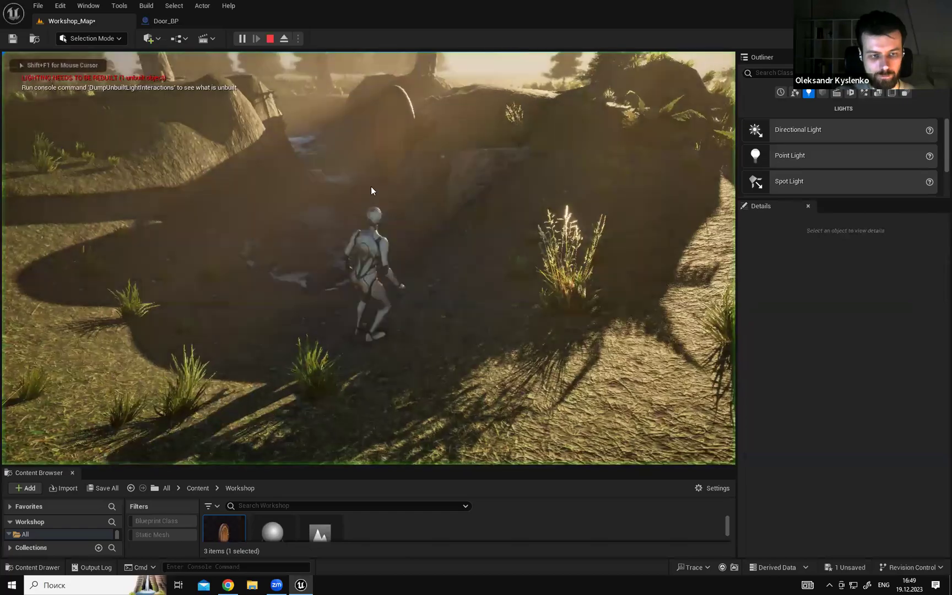
key(F11)
click(476, 288)
key(w)
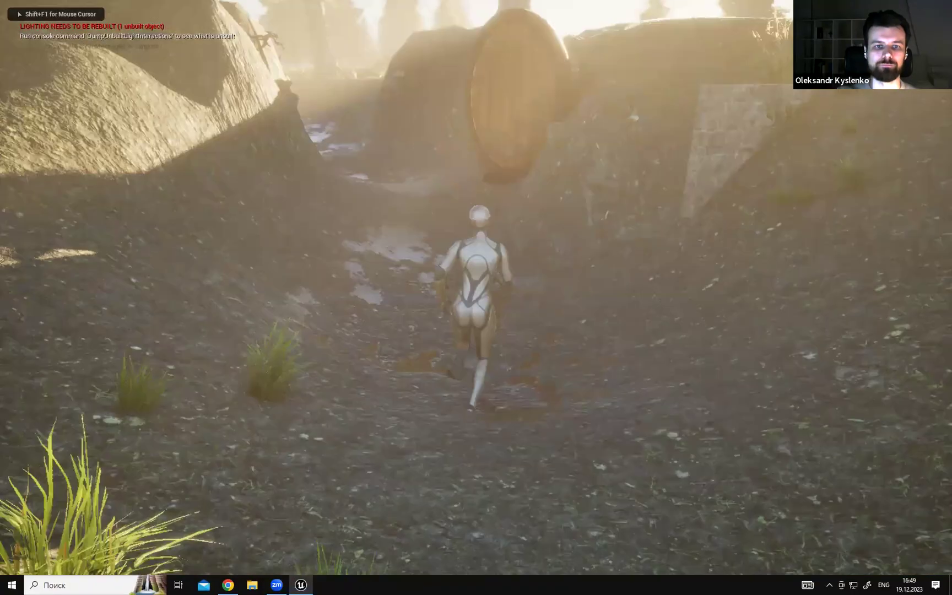
key(w)
key(s)
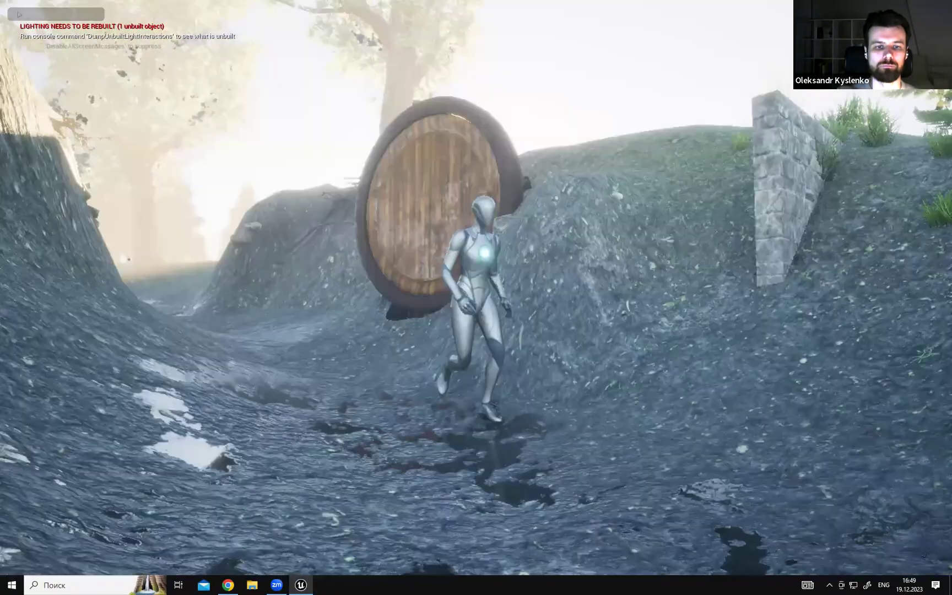
key(w)
key(w)
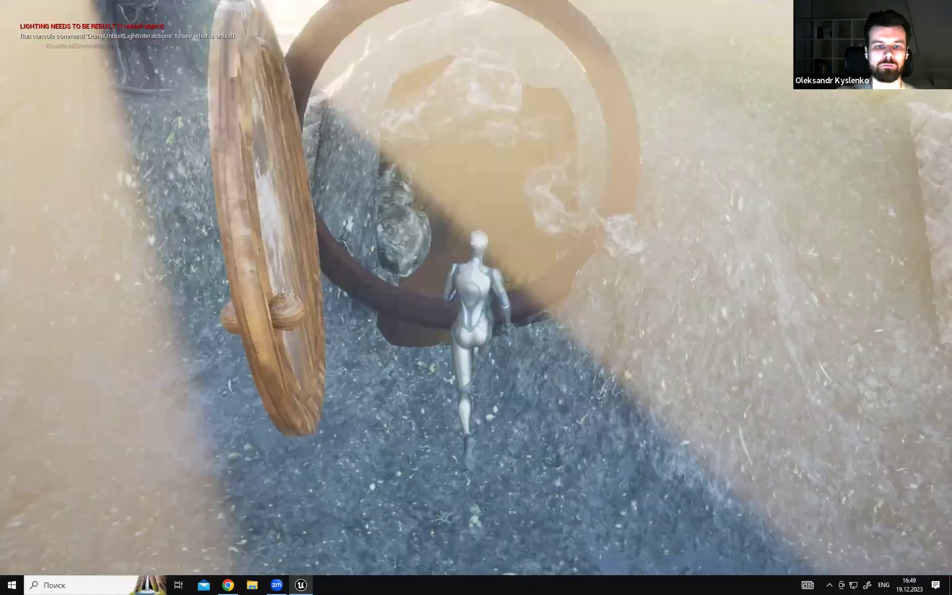
key(space)
key(w)
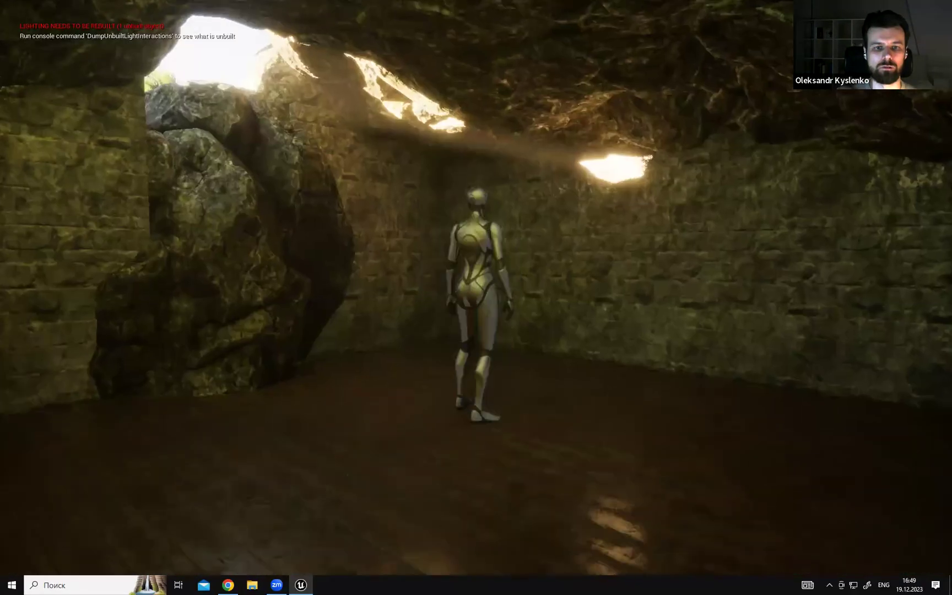
Leave full screen, stop the play session and focus the viewport on the selected PostProcessVolume.
key(F11)
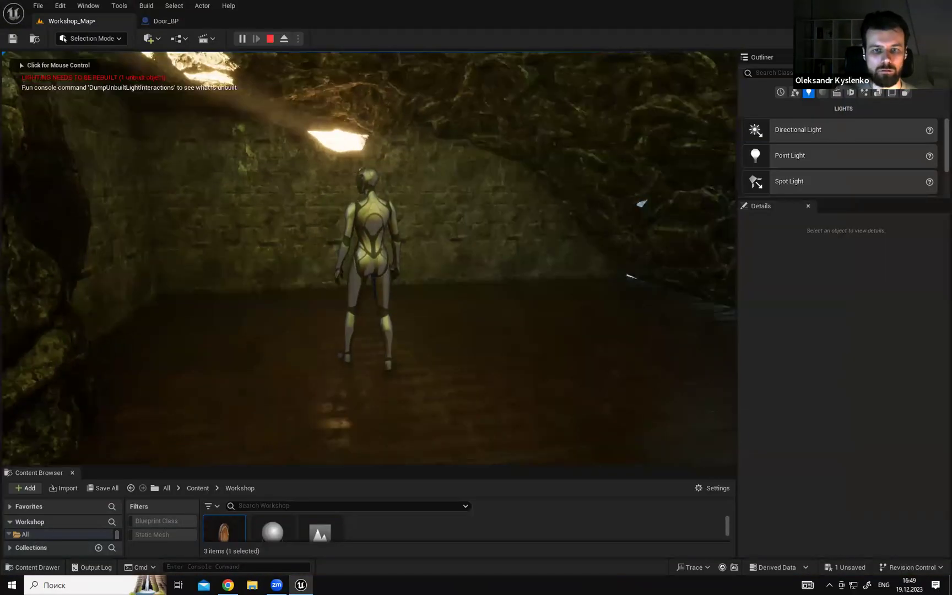
key(Escape)
right_drag(540, 171, 543, 264)
key(w)
key(f)
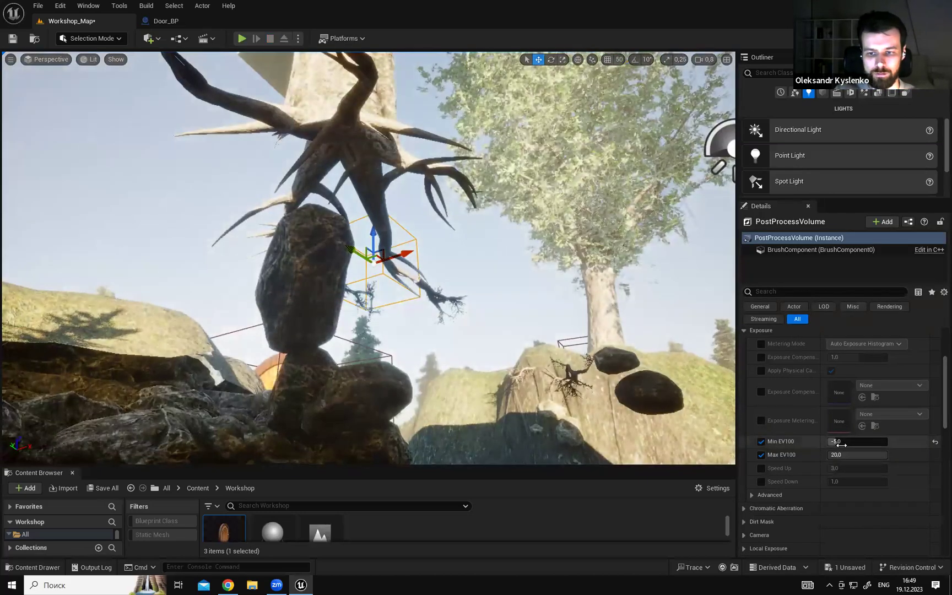
Play the level full screen again and run the character through the round door into the underground room to check its exposure.
right_drag(635, 286, 413, 342)
key(w)
scroll(635, 286, down, 2)
key(s)
scroll(539, 314, up, 1)
click(240, 37)
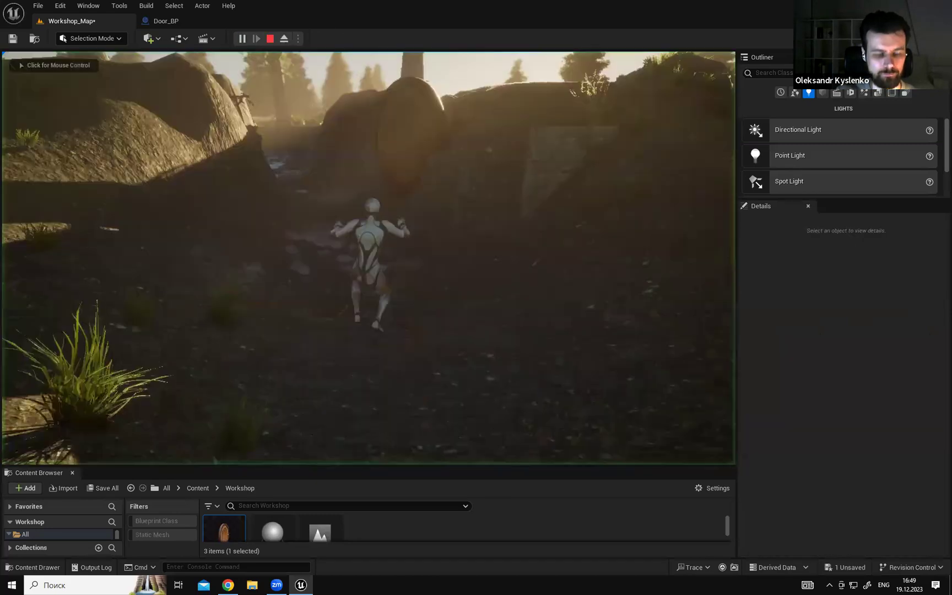
key(F11)
click(475, 297)
key(w)
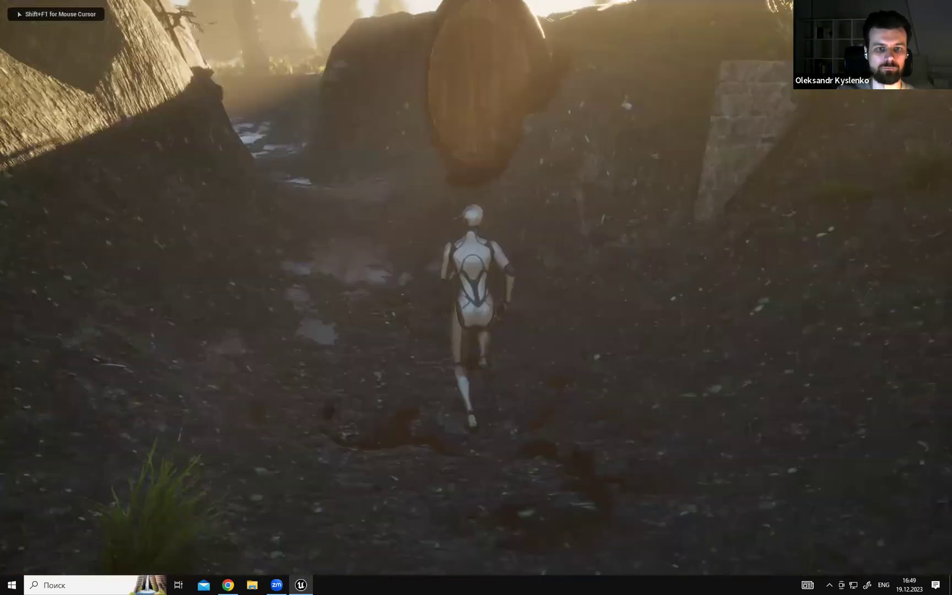
key(s)
key(w)
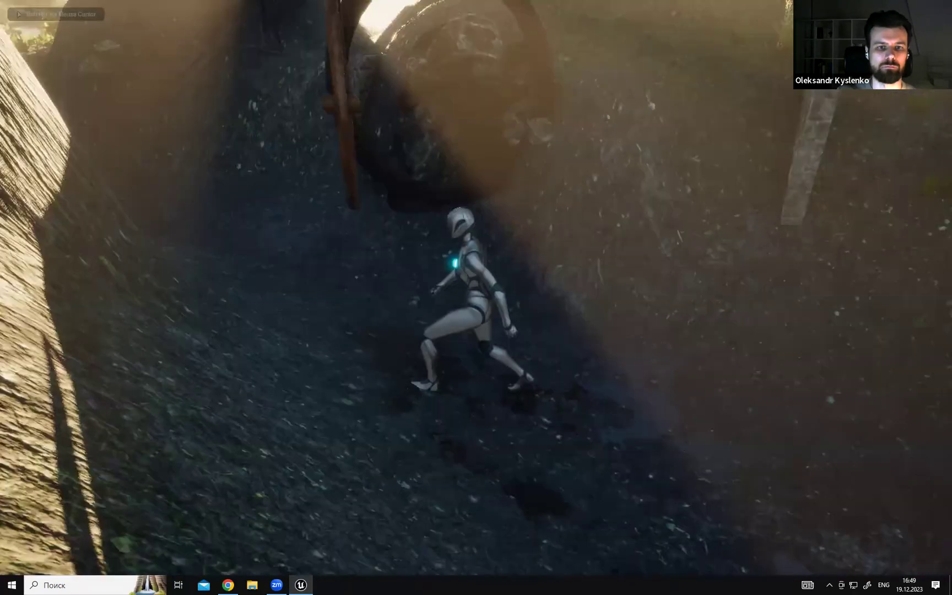
key(w)
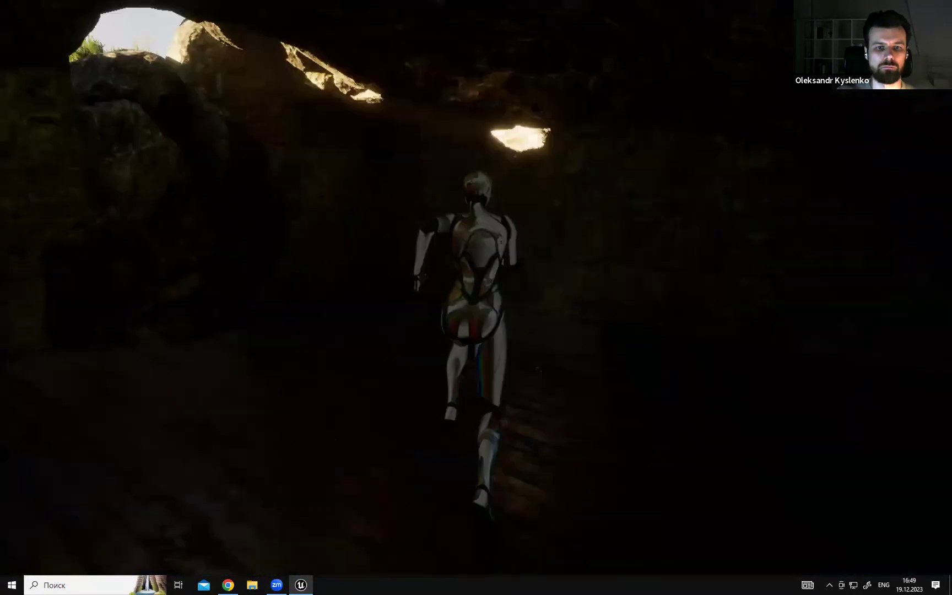
key(w)
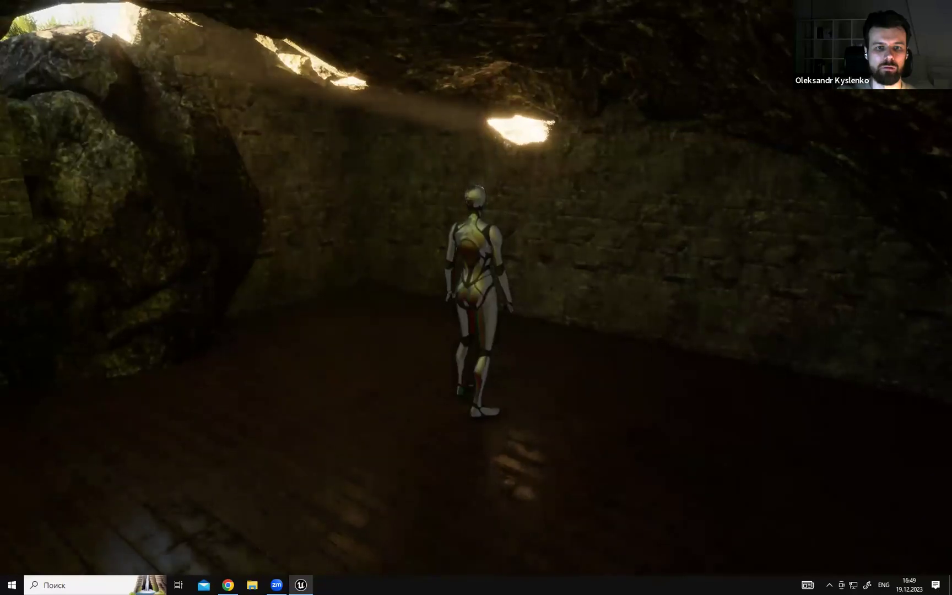
key(w)
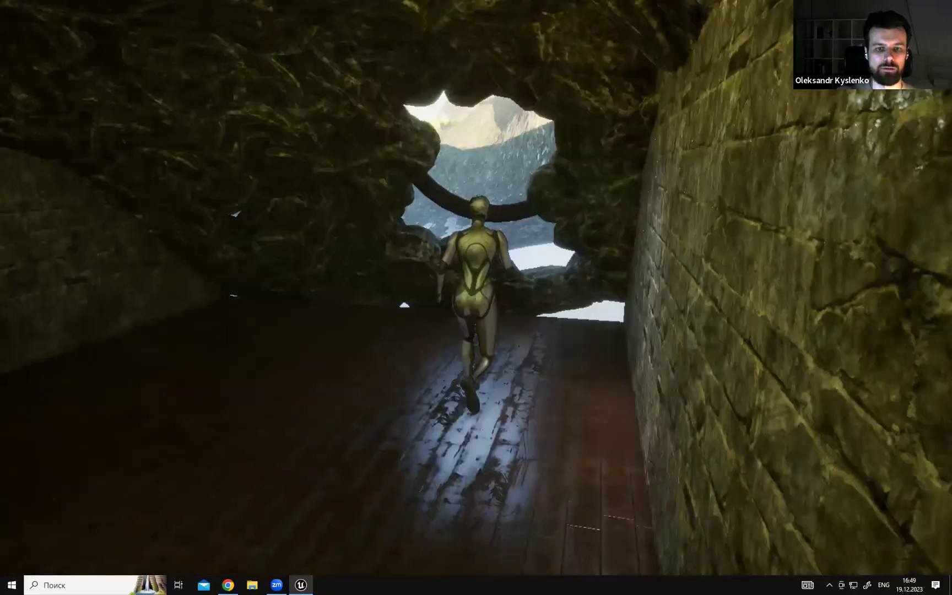
Run the character around the underground room and its entrance to check the lighting, and end the play session.
key(a)
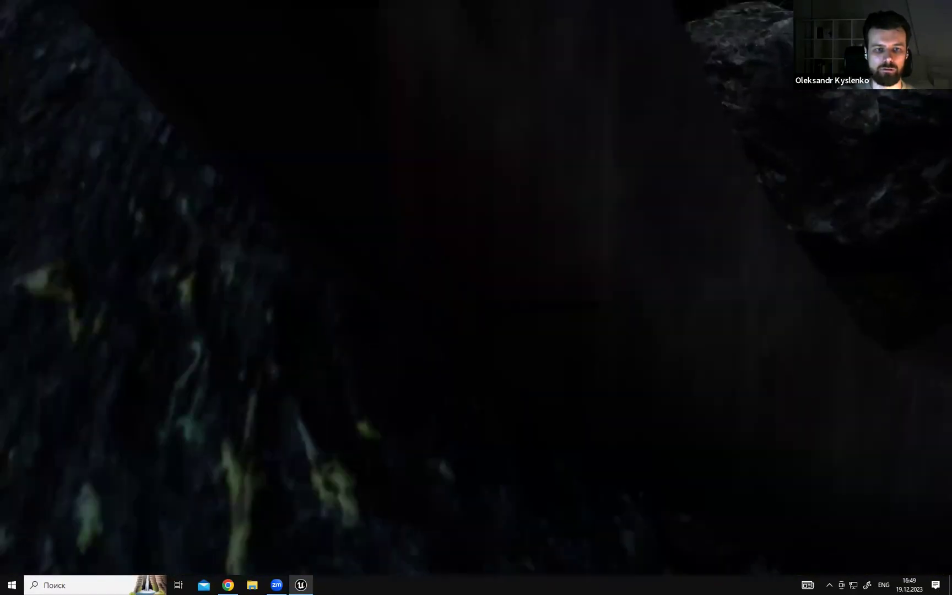
key(w)
key(d)
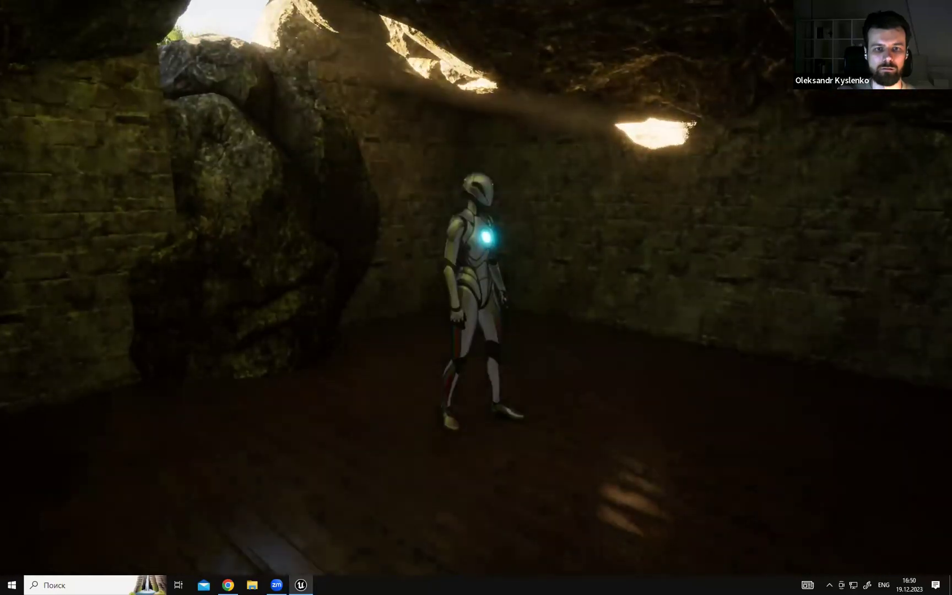
key(s)
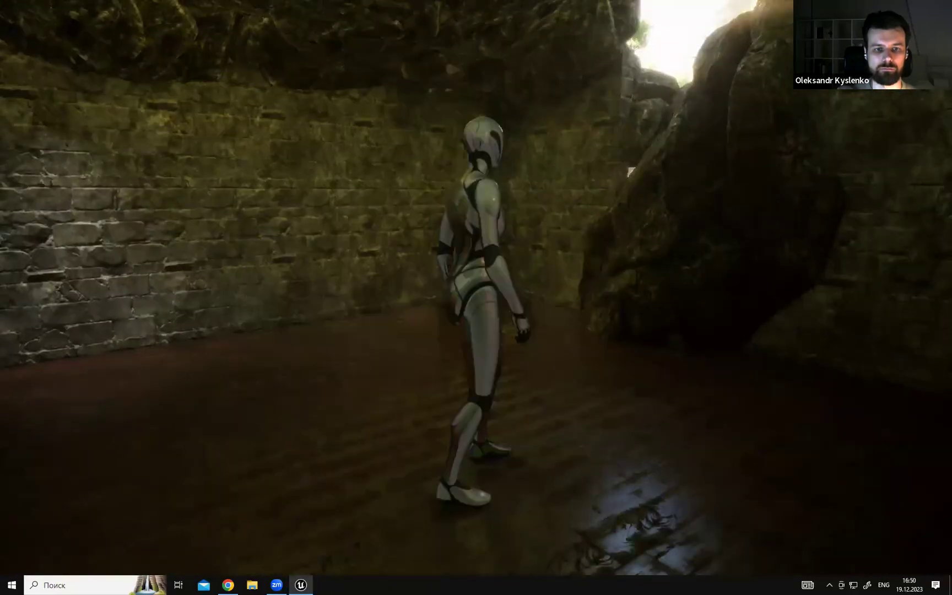
key(w)
key(d)
key(w)
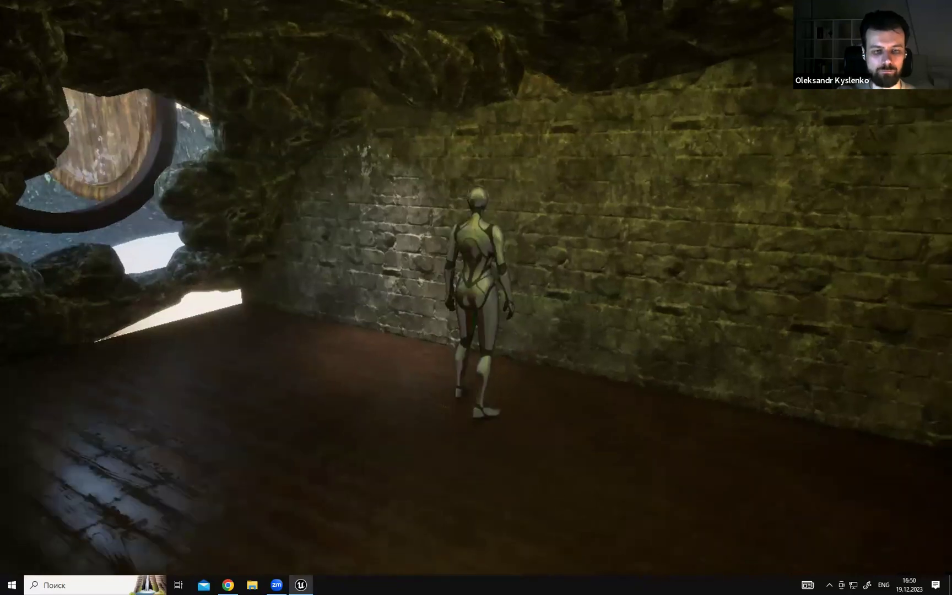
key(F11)
key(Escape)
Collapse the PostProcessVolume's Exposure settings and select the spot light in the underground room.
key(s)
right_drag(369, 259, 512, 259)
key(w)
click(744, 330)
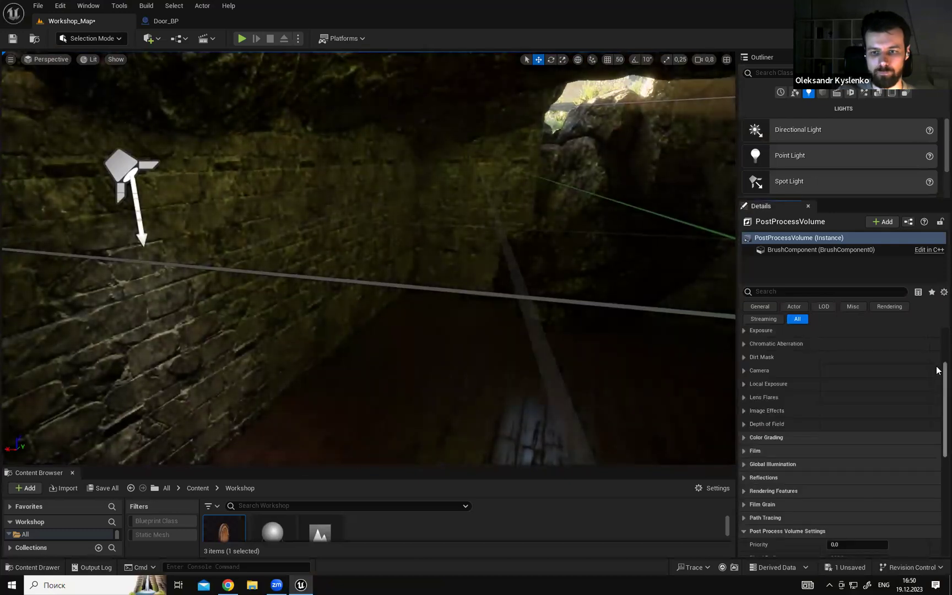
scroll(936, 380, up, 5)
right_drag(528, 257, 411, 262)
click(356, 207)
mouse_move(368, 258)
right_down()
mouse_move(275, 193)
mouse_move(221, 214)
mouse_move(231, 247)
mouse_move(418, 286)
mouse_move(352, 270)
right_up()
right_drag(472, 315, 408, 297)
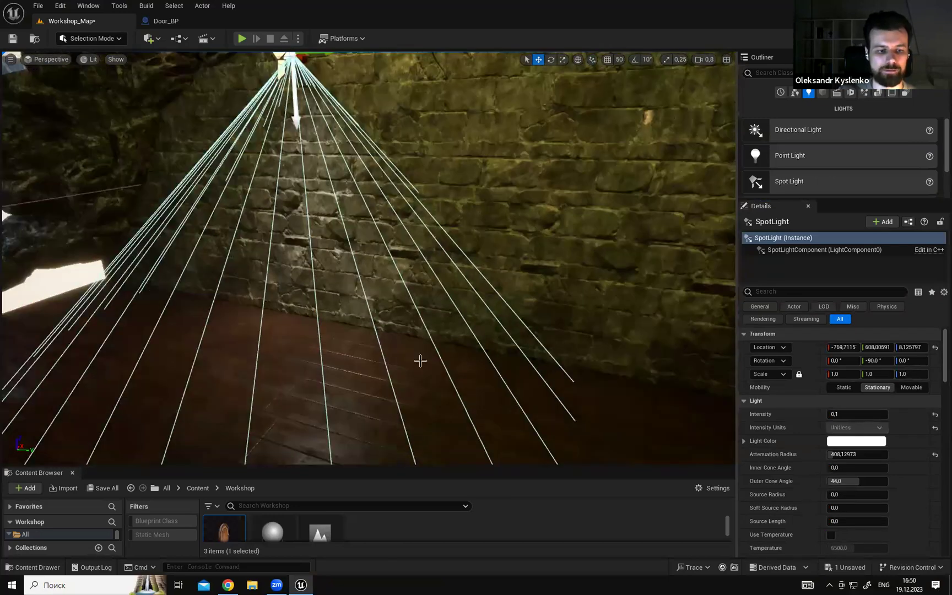
Create an Actor Blueprint Class named Spotlight_BP in the Workshop folder and open it for editing.
drag(255, 465, 266, 351)
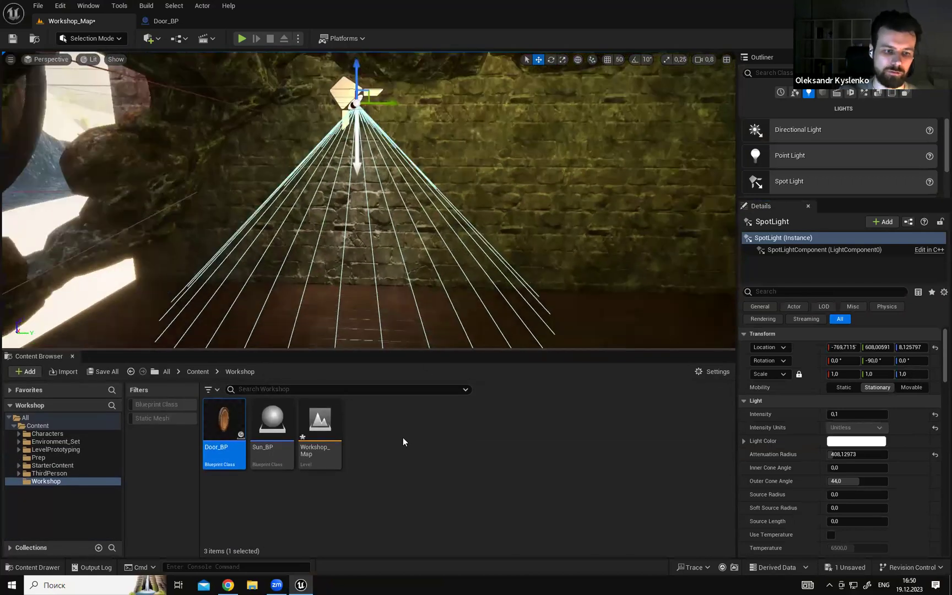
right_click(402, 436)
click(381, 444)
right_click(390, 444)
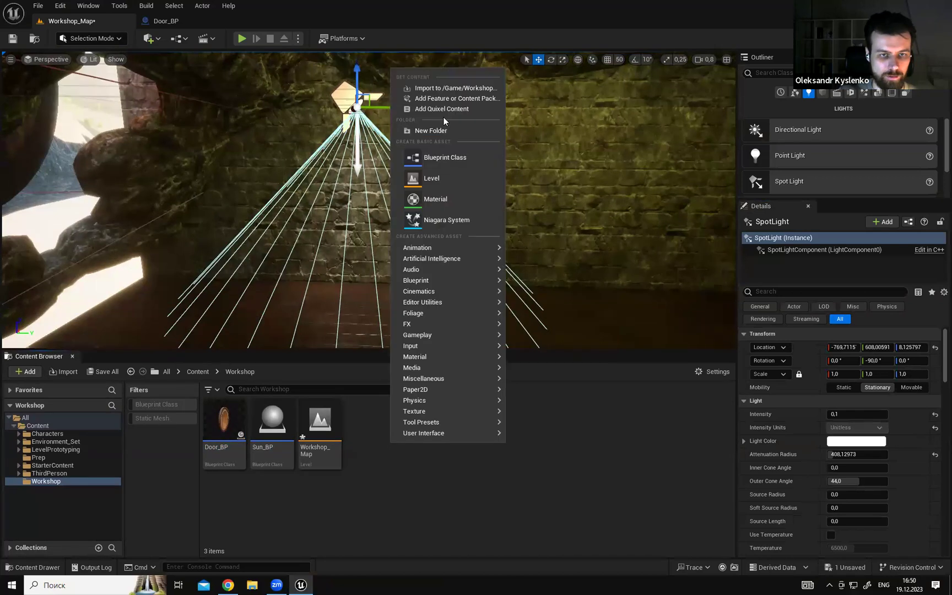
click(447, 157)
click(361, 219)
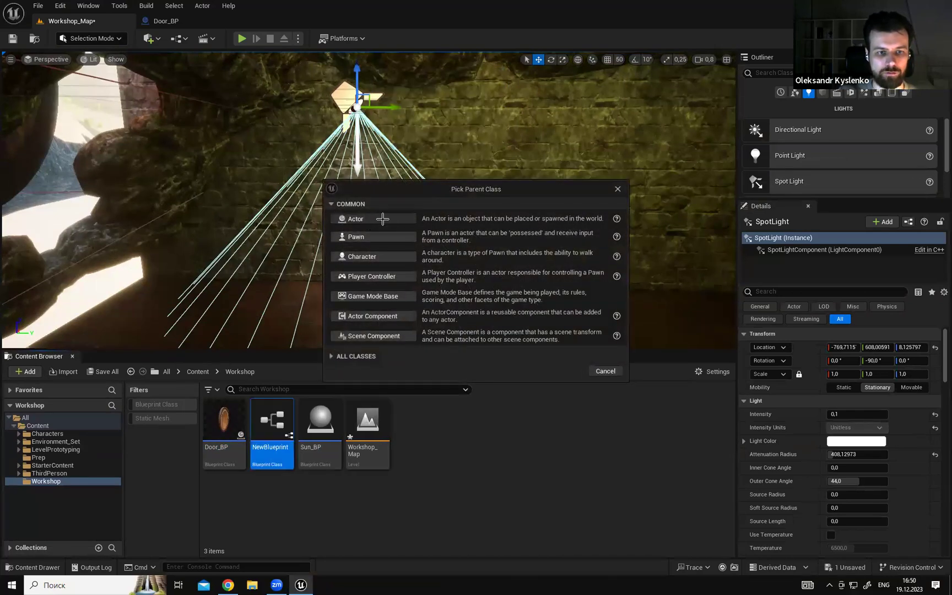
text(Spotlight_)
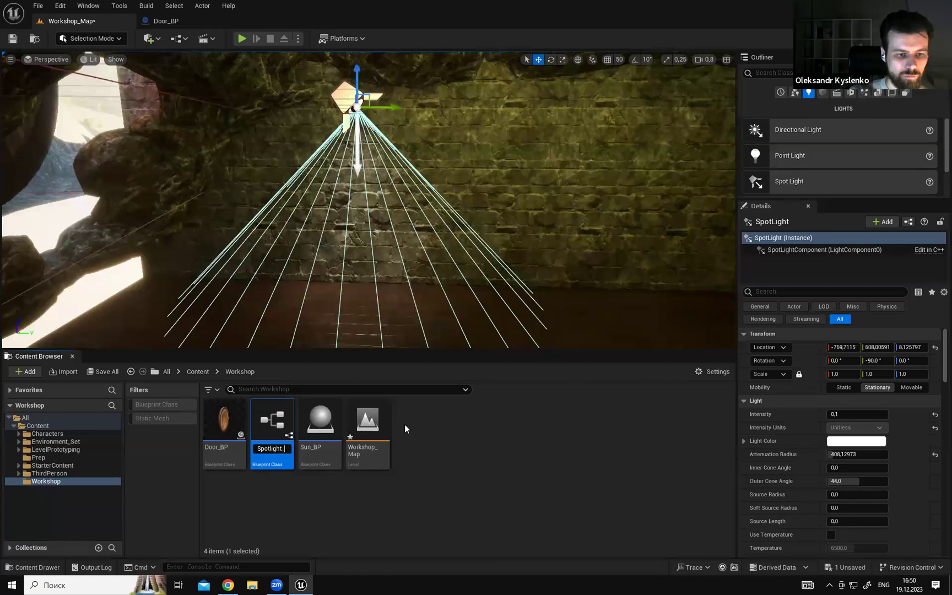
text(BP)
key(Return)
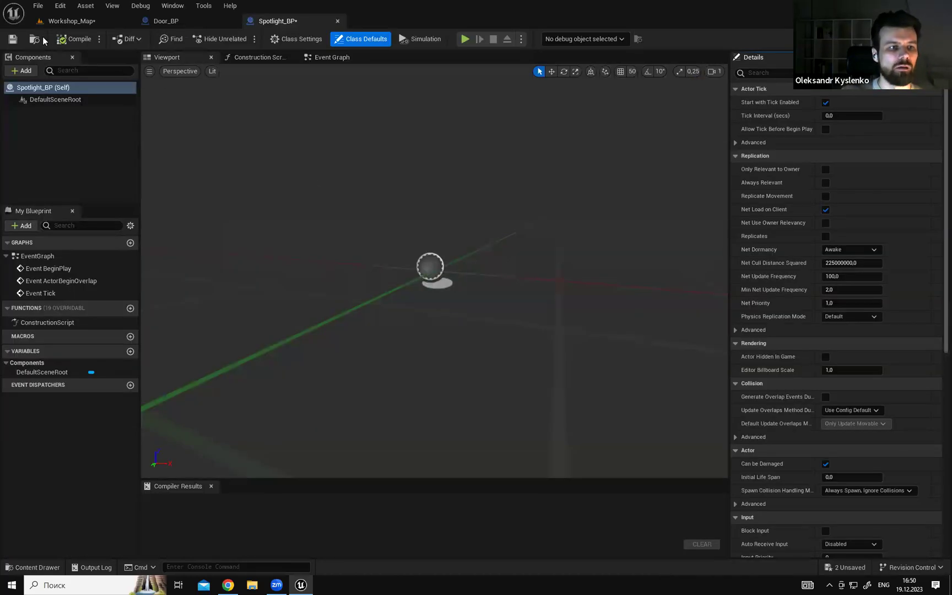
Save Workshop_Map and add a SpotLight component to Spotlight_BP.
click(72, 20)
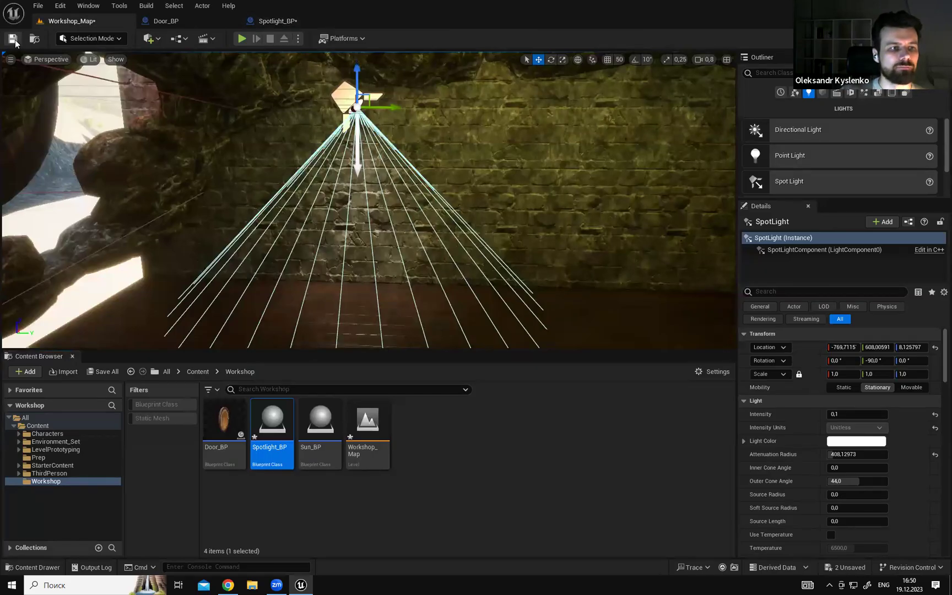
click(273, 21)
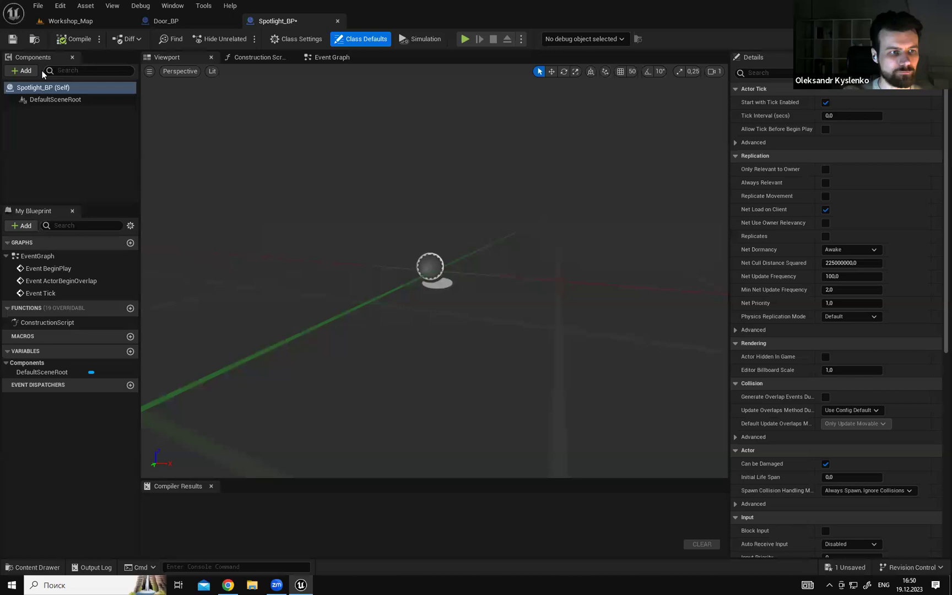
click(25, 70)
text(spot)
click(34, 101)
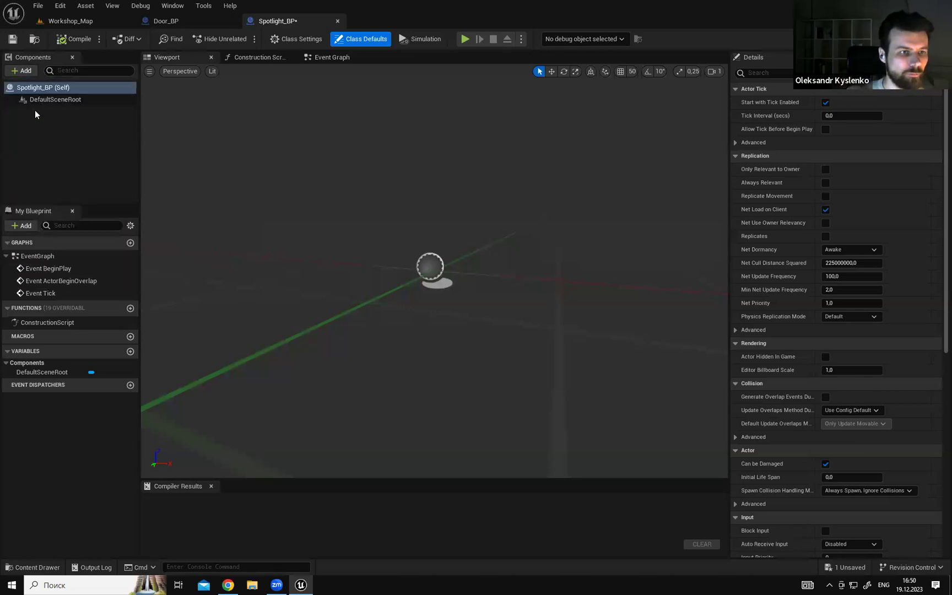
click(65, 157)
click(55, 112)
right_drag(434, 270, 386, 270)
scroll(434, 270, down, 1)
scroll(433, 270, up, 1)
Add a Static Mesh component under DefaultSceneRoot in Spotlight_BP and keep its default name.
click(8, 128)
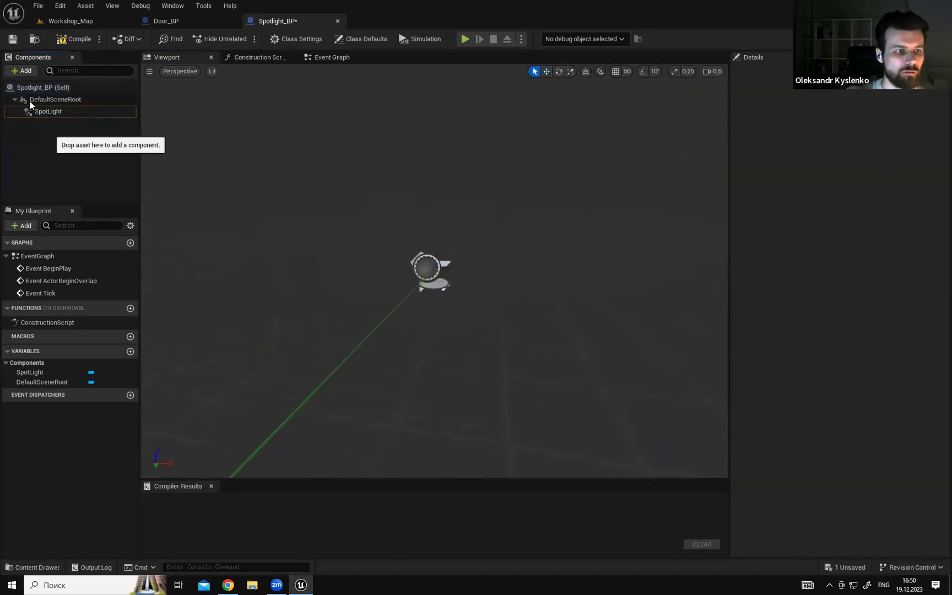
click(26, 71)
text(static)
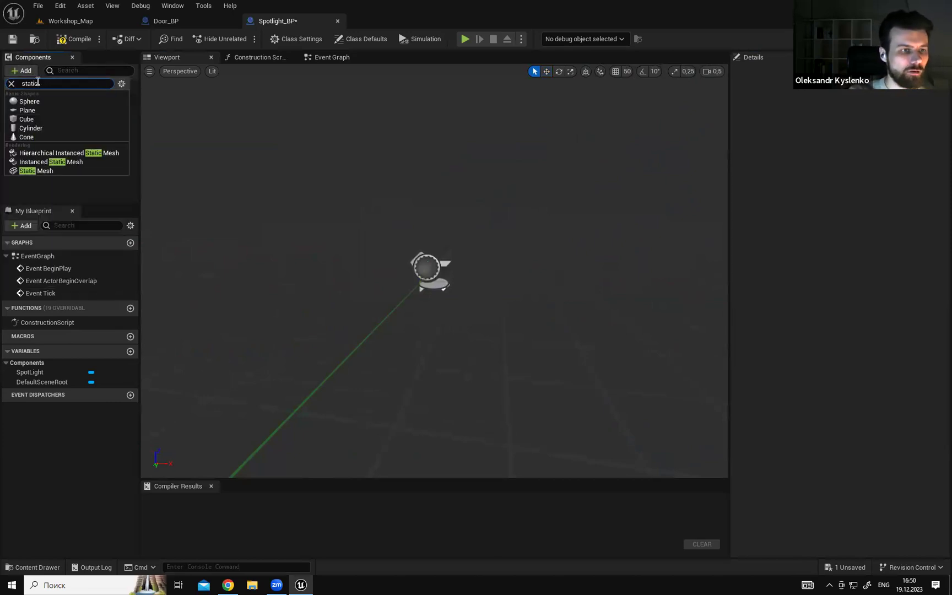
click(42, 174)
click(60, 157)
click(65, 112)
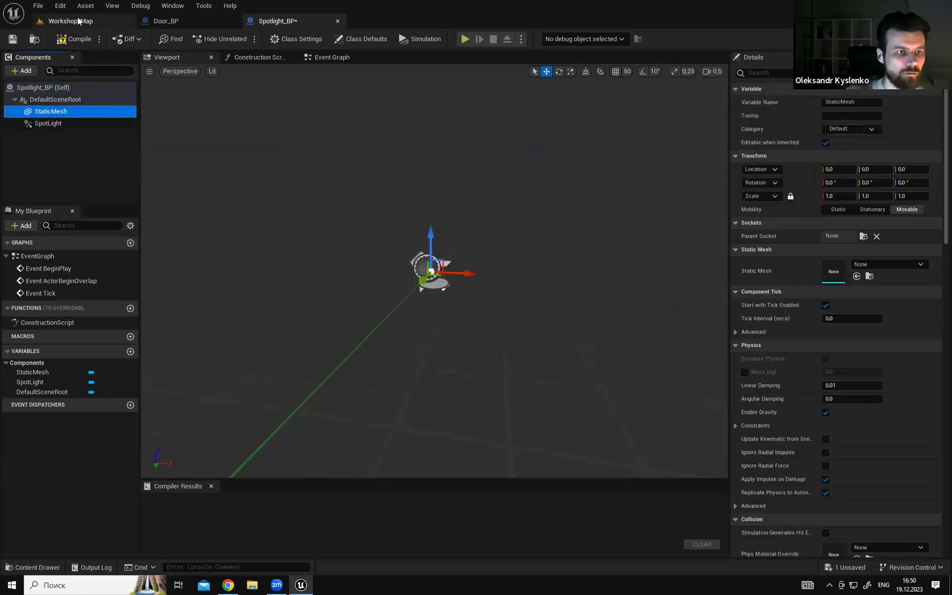
Find SM_Lamp_Wall in the StarterContent Props folder and assign it to Spotlight_BP's StaticMesh component.
click(72, 21)
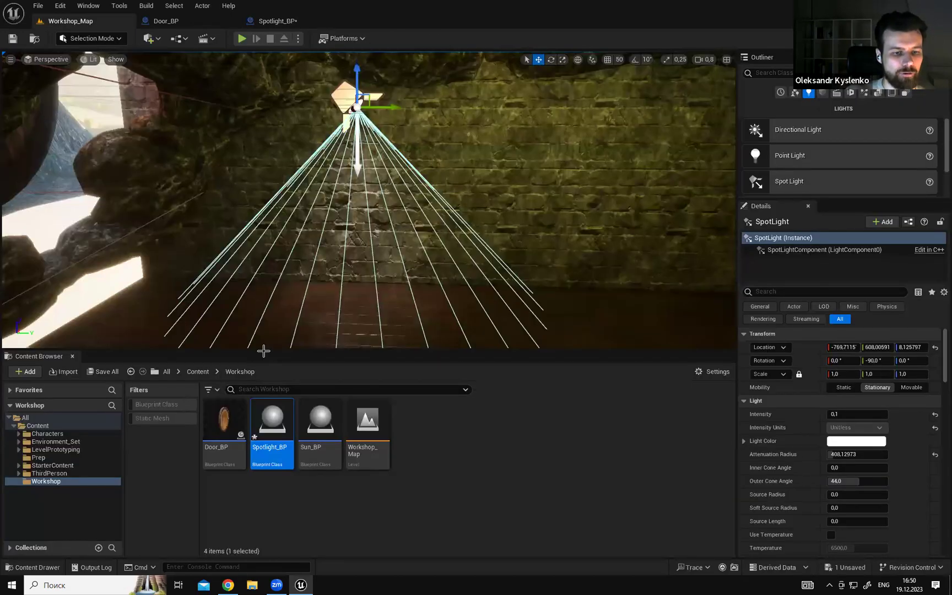
click(19, 449)
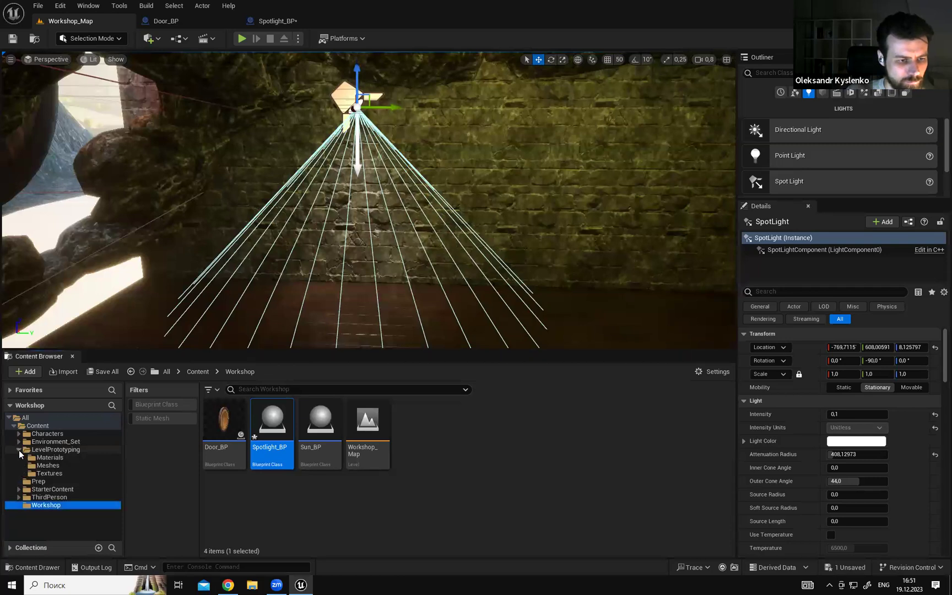
click(19, 450)
double_click(52, 466)
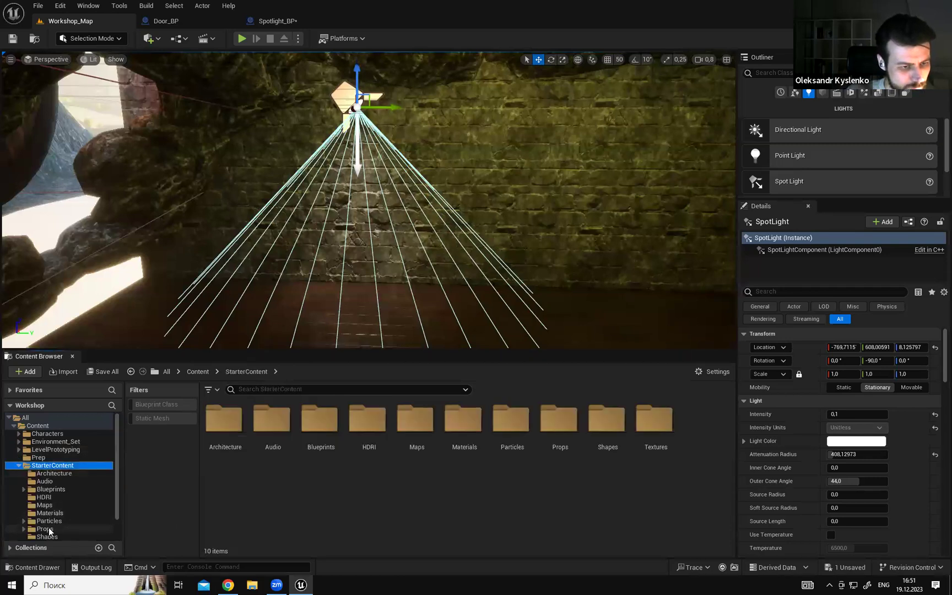
click(44, 528)
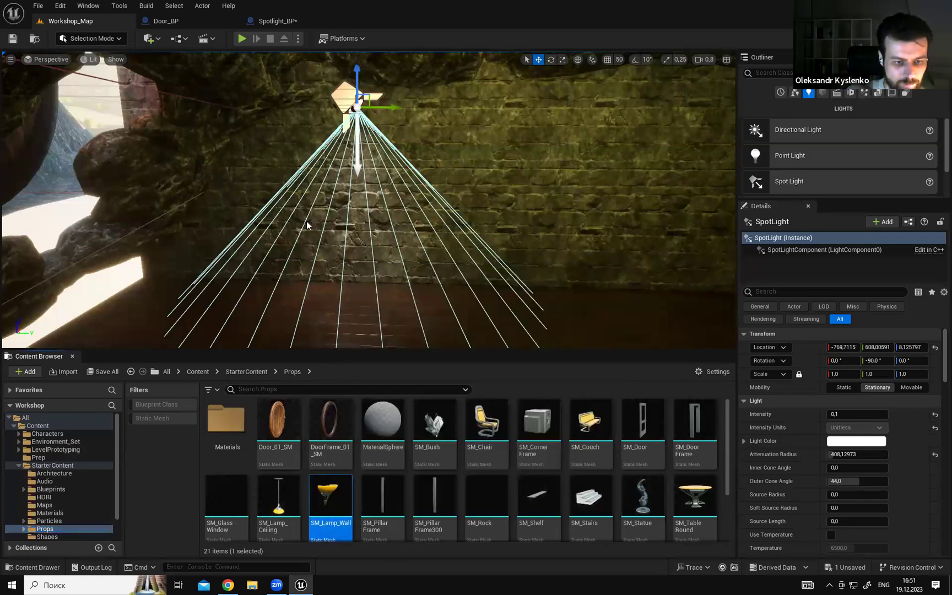
click(302, 20)
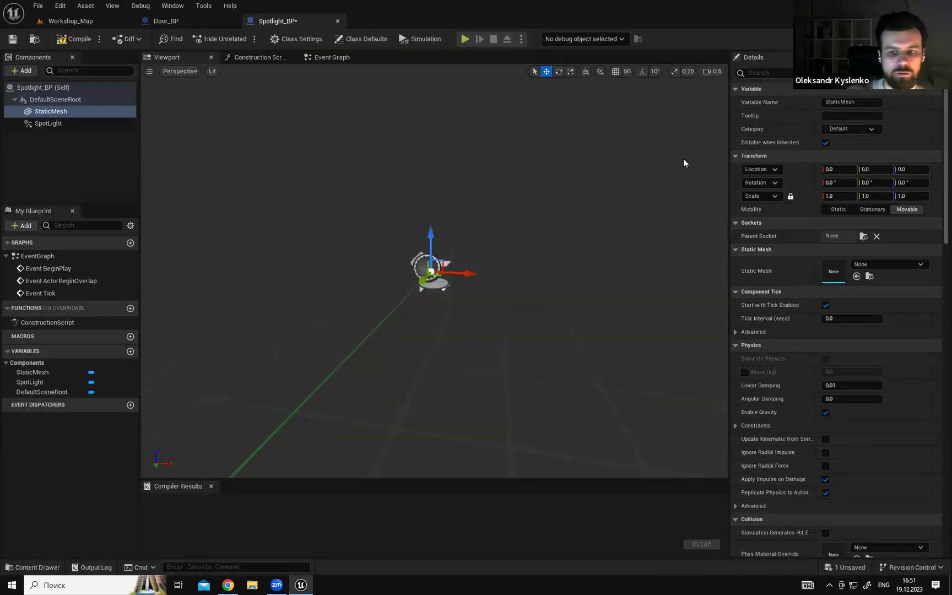
click(856, 276)
Enable 10° rotation snapping and rotate the lamp mesh 180° about X so its shade faces down.
right_drag(663, 267, 655, 262)
key(w)
key(d)
right_drag(434, 276, 286, 276)
scroll(331, 267, down, 1)
key(a)
key(d)
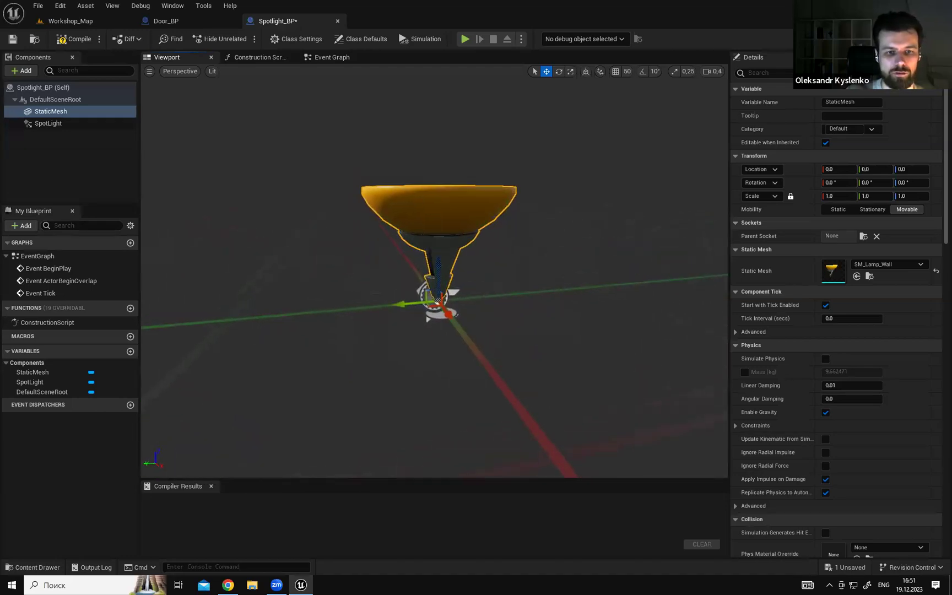
key(e)
drag(388, 259, 440, 300)
key(ctrl+z)
click(641, 72)
drag(385, 265, 440, 306)
right_drag(360, 273, 603, 255)
key(w)
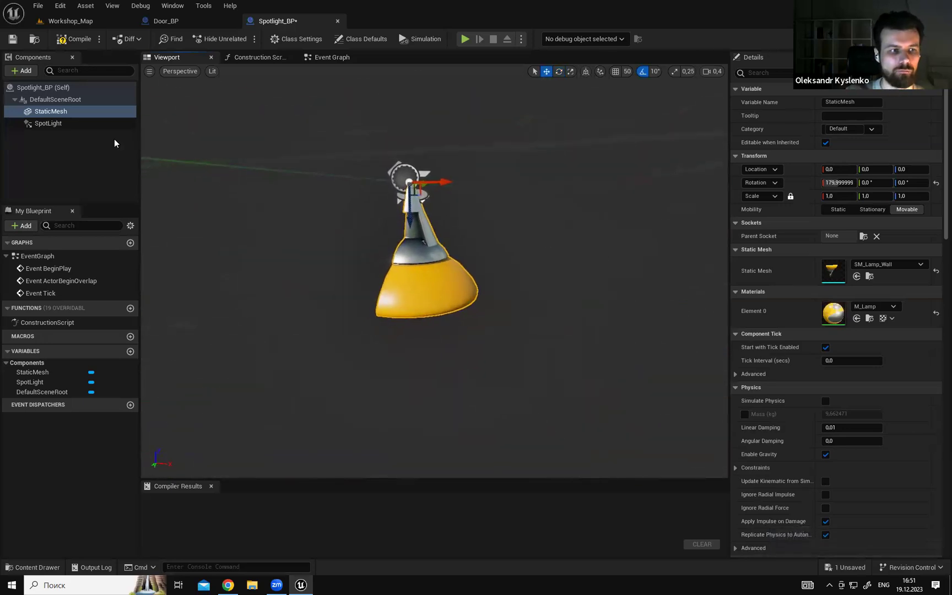
Rotate the SpotLight component to -90° about Y so its cone points straight down.
click(62, 127)
right_drag(424, 174, 540, 182)
scroll(424, 174, up, 2)
key(e)
drag(424, 173, 453, 211)
right_drag(453, 211, 543, 234)
Move the SpotLight component inside the lamp shade, to about X 6.77 and Z -23.47.
key(w)
drag(391, 184, 406, 210)
mouse_move(457, 238)
right_down()
mouse_move(358, 226)
mouse_move(463, 221)
right_up()
drag(487, 206, 502, 234)
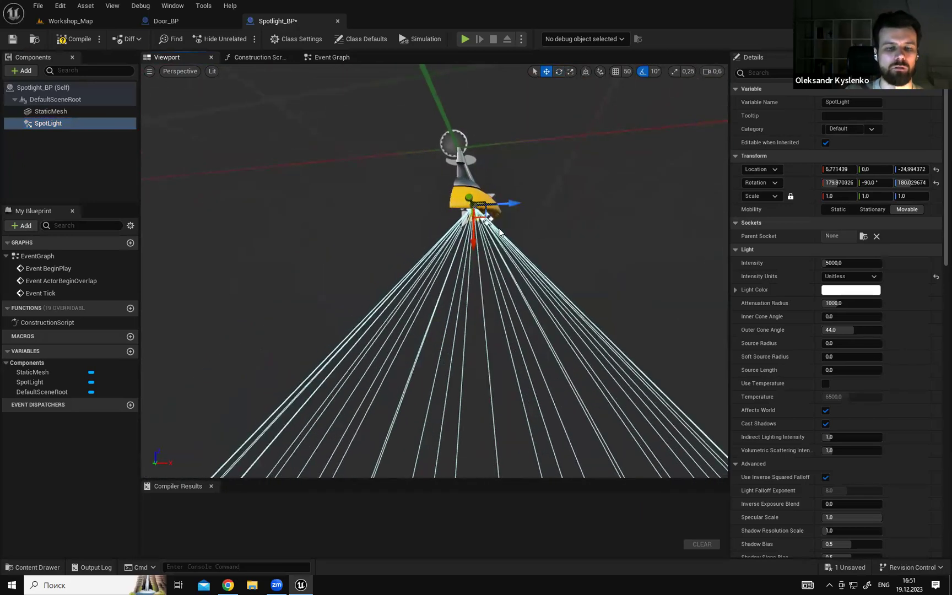
right_drag(536, 238, 486, 286)
scroll(496, 278, down, 2)
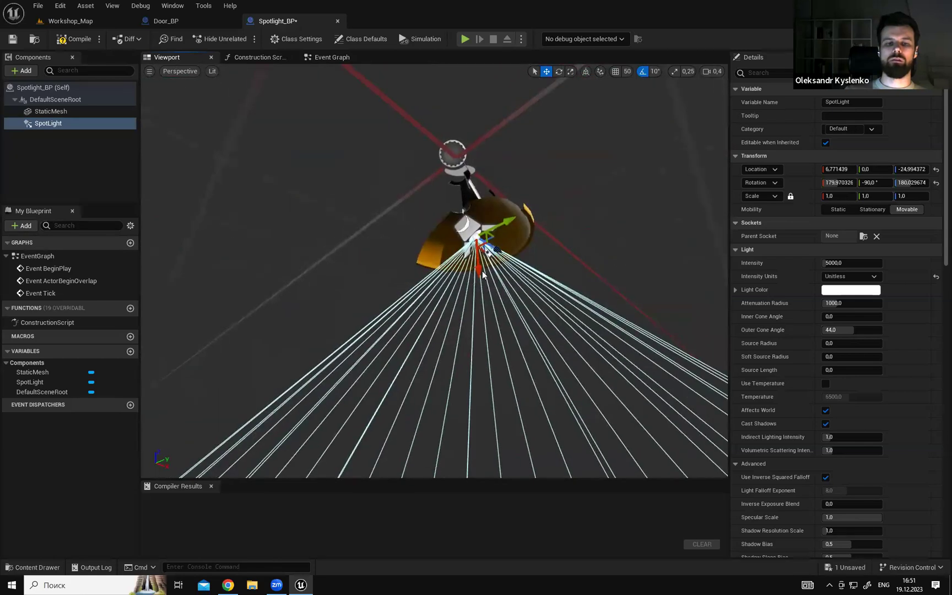
drag(478, 271, 477, 277)
right_drag(487, 267, 467, 123)
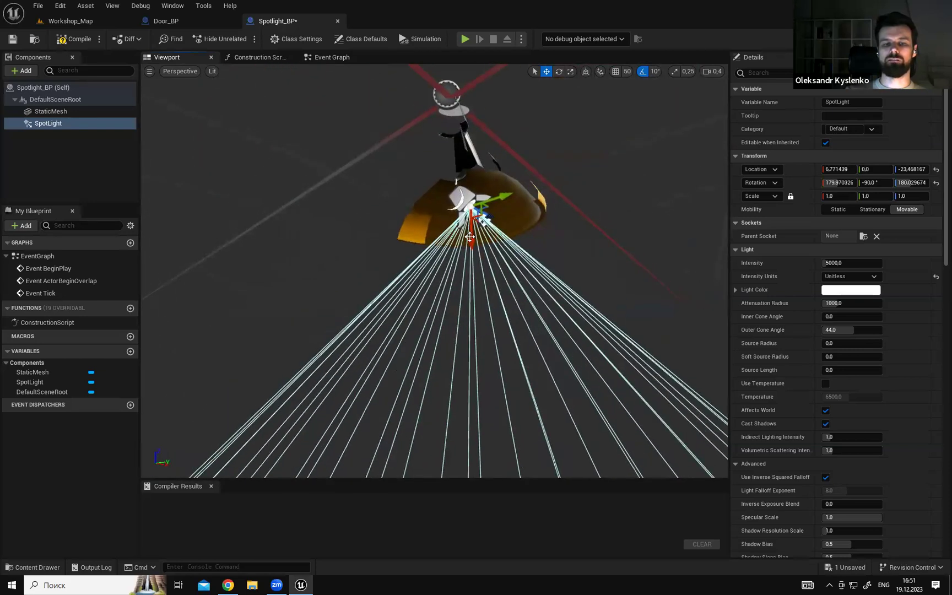
Raise the SpotLight component slightly inside the lamp shade, to about Z -23.14.
drag(473, 243, 477, 228)
right_drag(477, 229, 287, 221)
mouse_move(502, 185)
right_down()
mouse_move(468, 182)
mouse_move(514, 178)
right_up()
scroll(514, 178, down, 5)
mouse_move(550, 255)
right_down()
mouse_move(520, 276)
mouse_move(550, 255)
right_up()
Widen the SpotLight's outer cone angle to about 66.12, set its attenuation radius to 500, and compile the blueprint.
drag(843, 329, 884, 329)
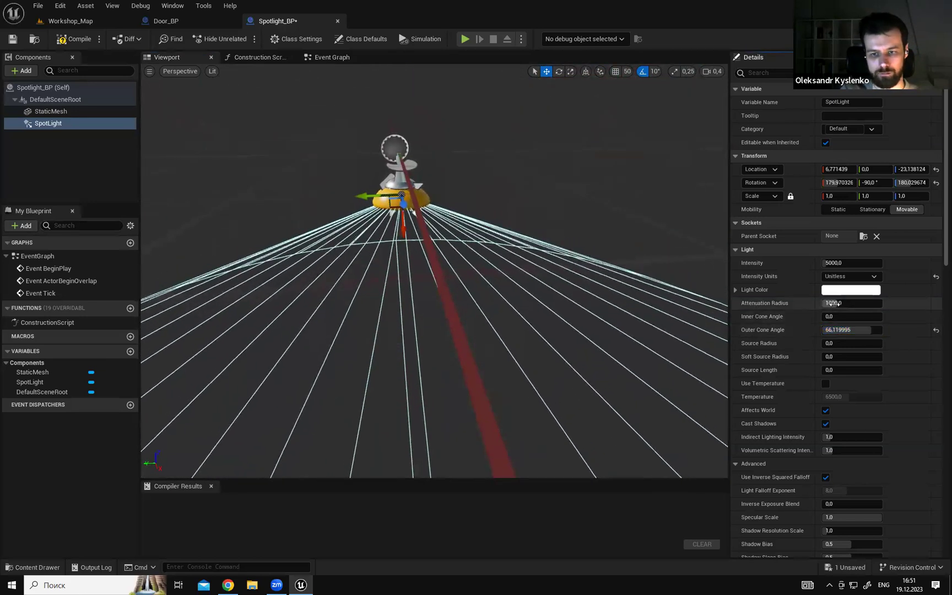
text(500)
key(Return)
right_drag(571, 234, 83, 41)
click(74, 39)
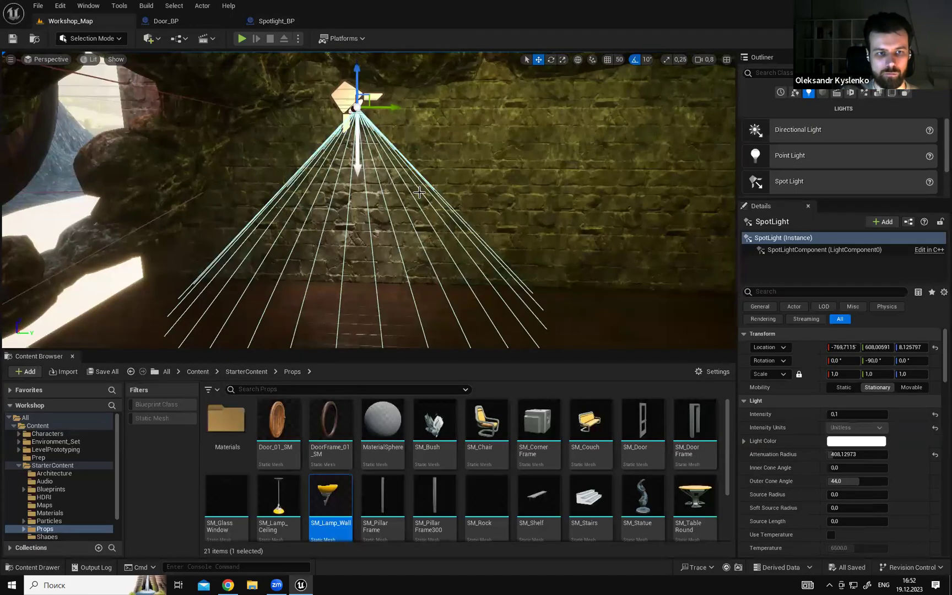
Disable inverse squared falloff on Spotlight_BP's SpotLight component and set its light falloff exponent to 2.
drag(273, 349, 272, 472)
right_drag(368, 262, 348, 190)
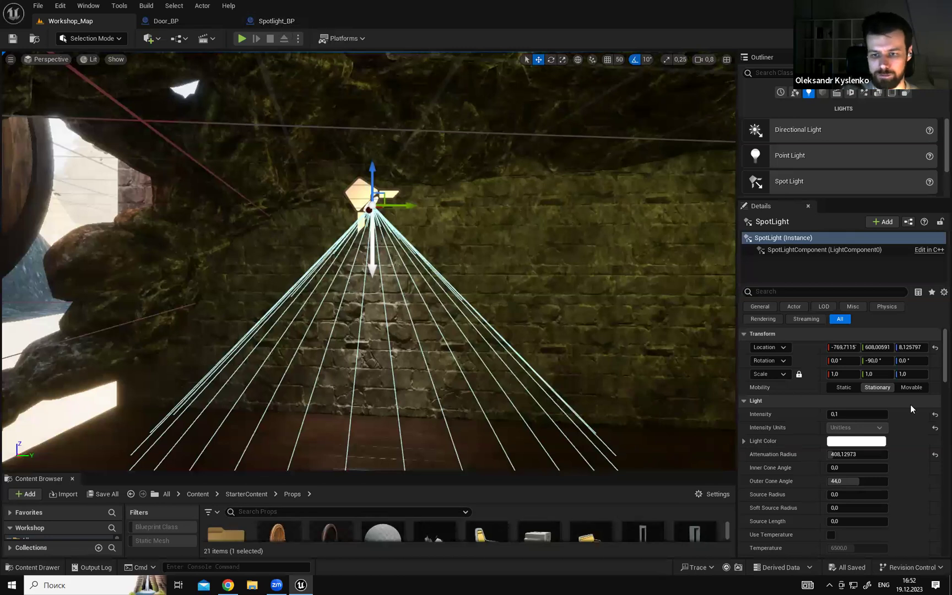
click(281, 21)
scroll(936, 318, down, 10)
scroll(936, 308, up, 3)
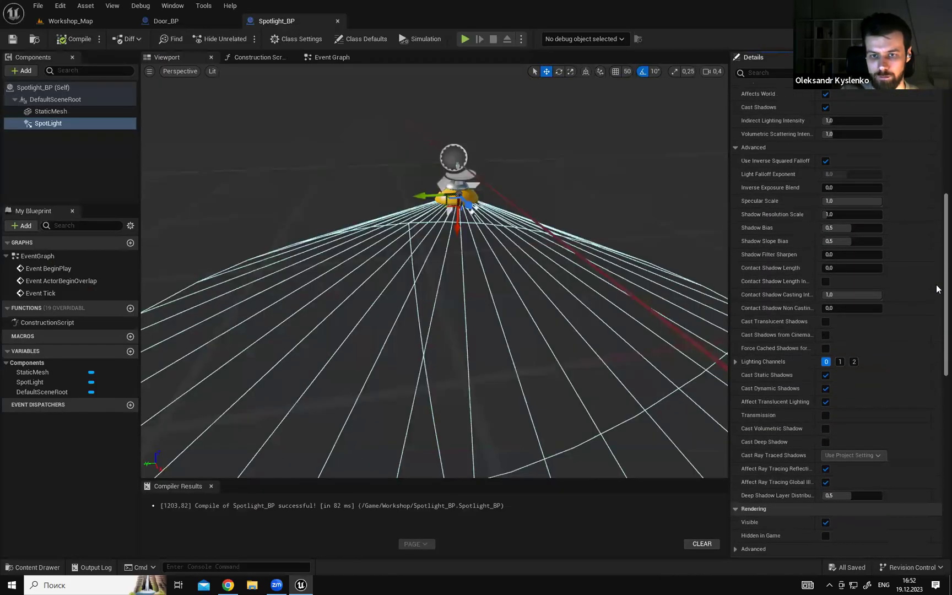
click(825, 161)
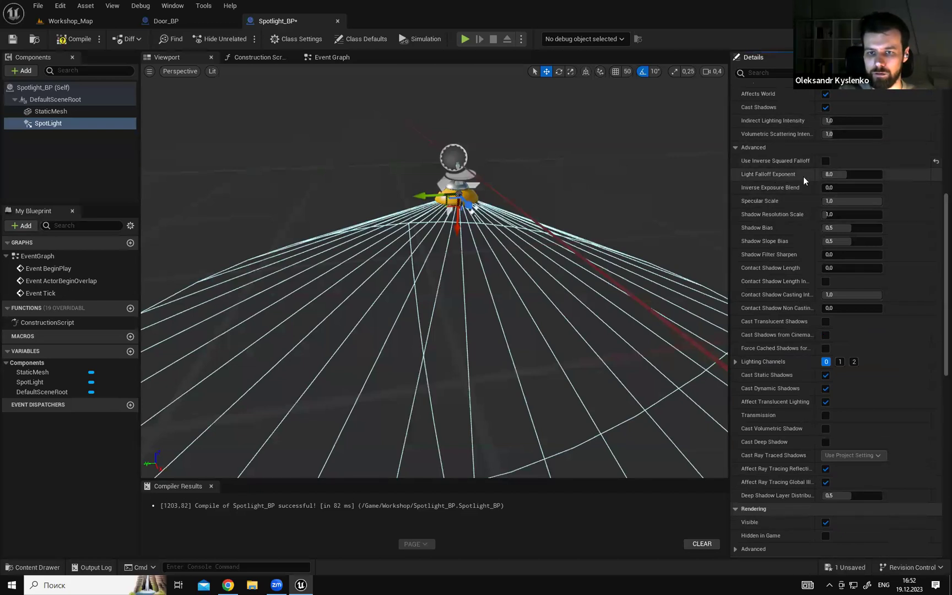
click(846, 175)
text(2)
key(Return)
drag(945, 238, 930, 147)
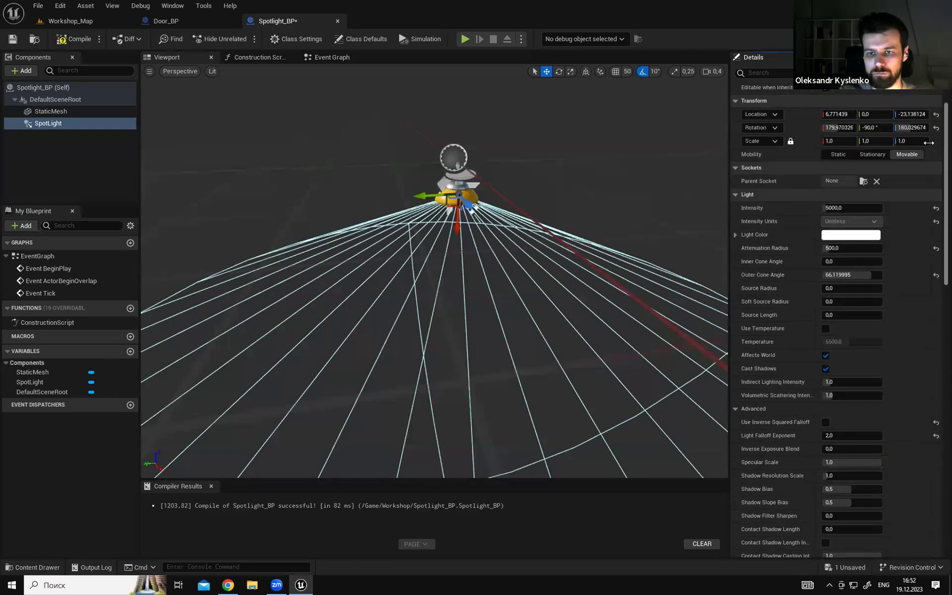
Set the Spotlight_BP SpotLight's intensity to 0.1, matching the level's spot light, then compile and save the blueprint.
click(87, 28)
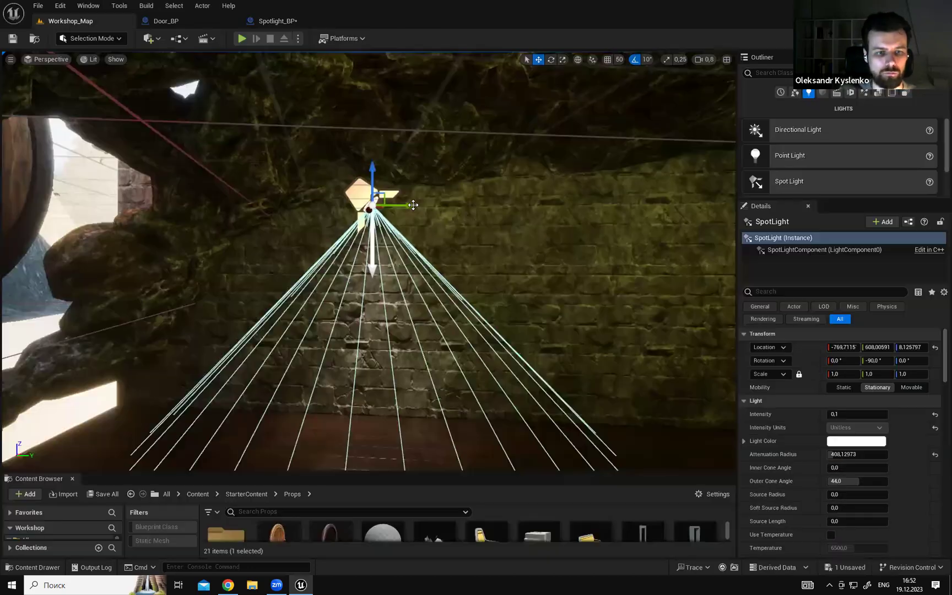
click(274, 21)
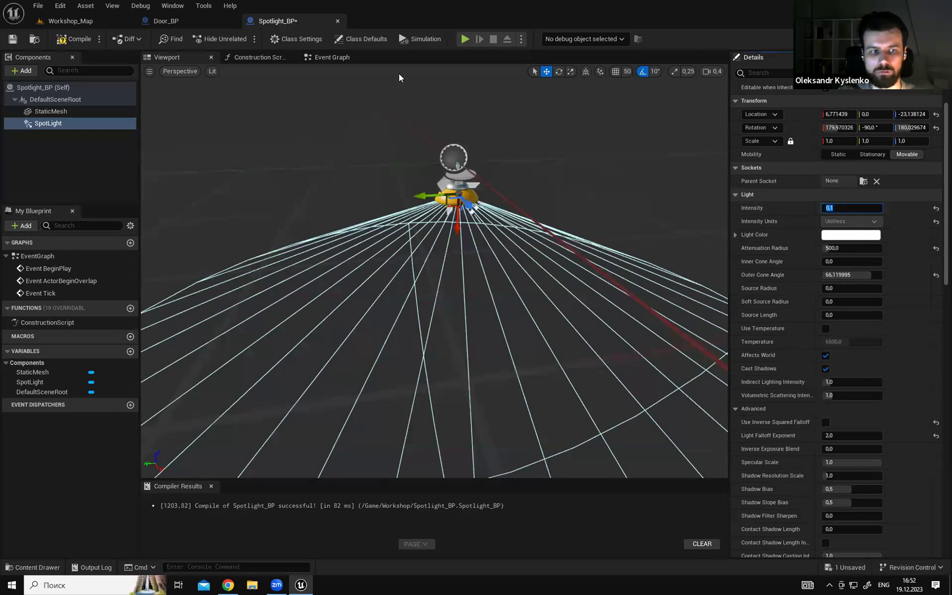
click(59, 39)
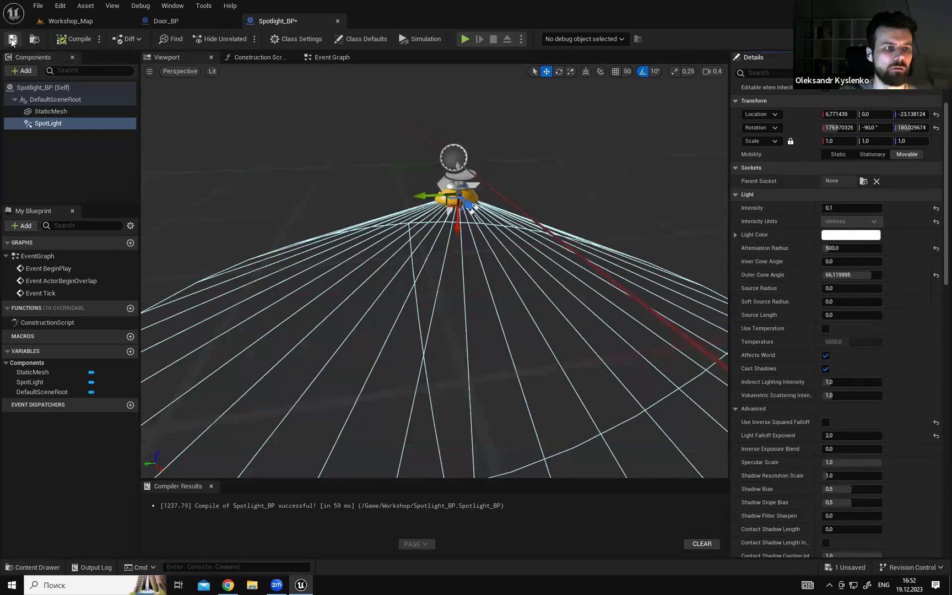
click(13, 39)
Place Spotlight_BP from the Workshop folder into Workshop_Map beside the underground room's brick wall.
click(70, 21)
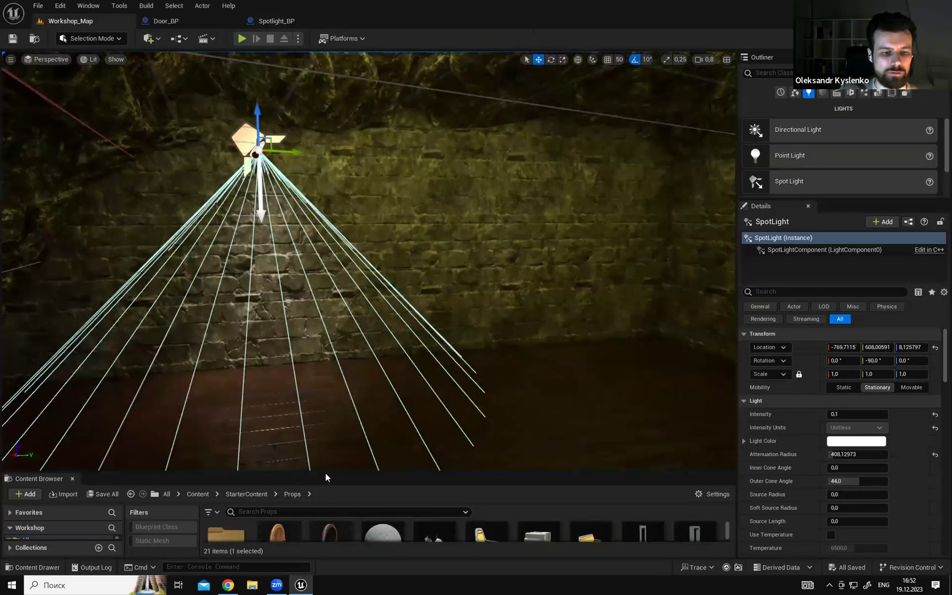
drag(325, 474, 320, 346)
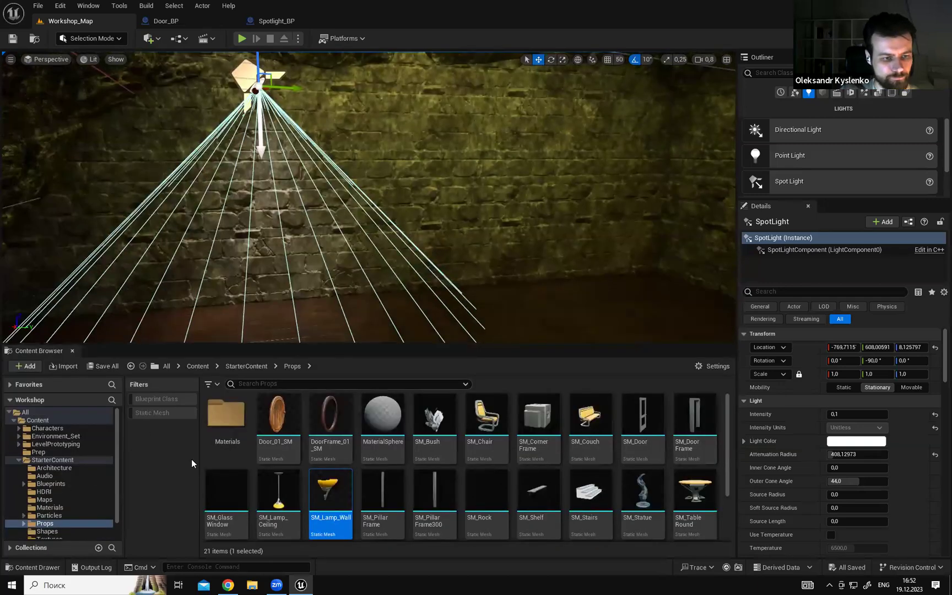
scroll(89, 520, down, 1)
click(46, 535)
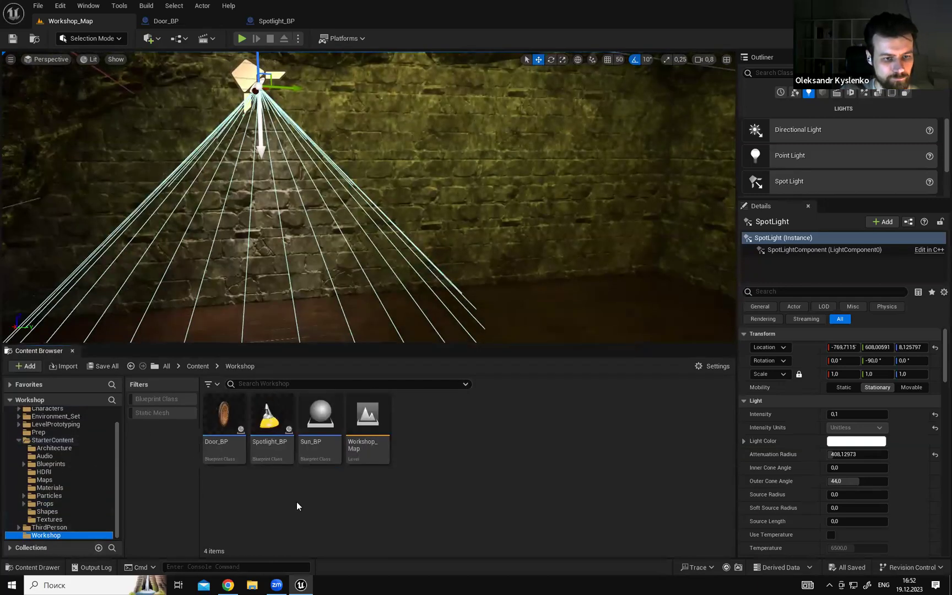
drag(272, 423, 525, 292)
right_drag(524, 292, 541, 289)
Rotate the placed lamp to about -170° about Z and position it on the brick wall near X -804, Y 874, Z 3.
drag(479, 269, 483, 227)
mouse_move(478, 94)
right_down()
mouse_move(435, 95)
mouse_move(478, 94)
mouse_move(463, 99)
right_up()
scroll(478, 94, down, 2)
key(e)
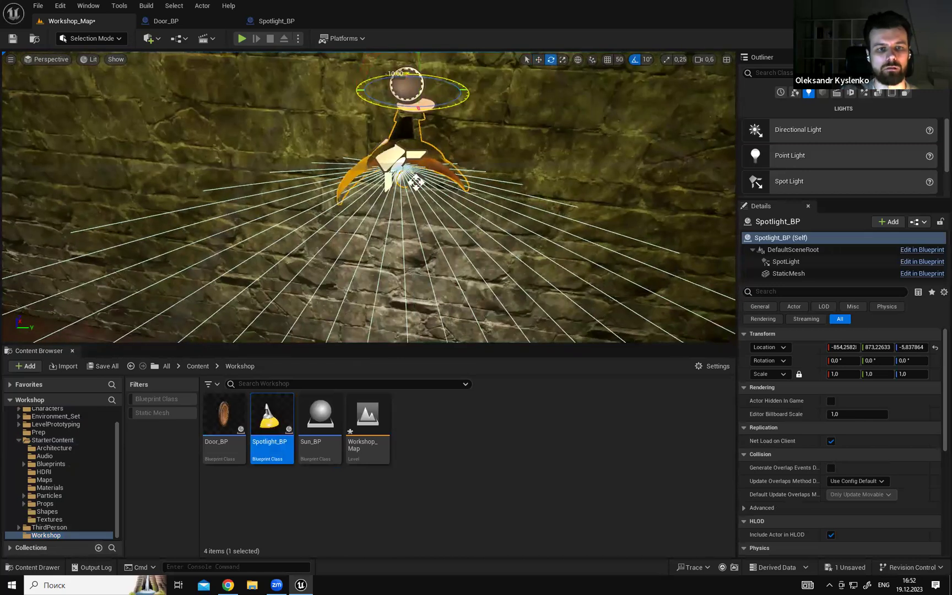
mouse_move(316, 153)
right_down()
mouse_move(292, 165)
mouse_move(330, 187)
mouse_move(316, 153)
right_up()
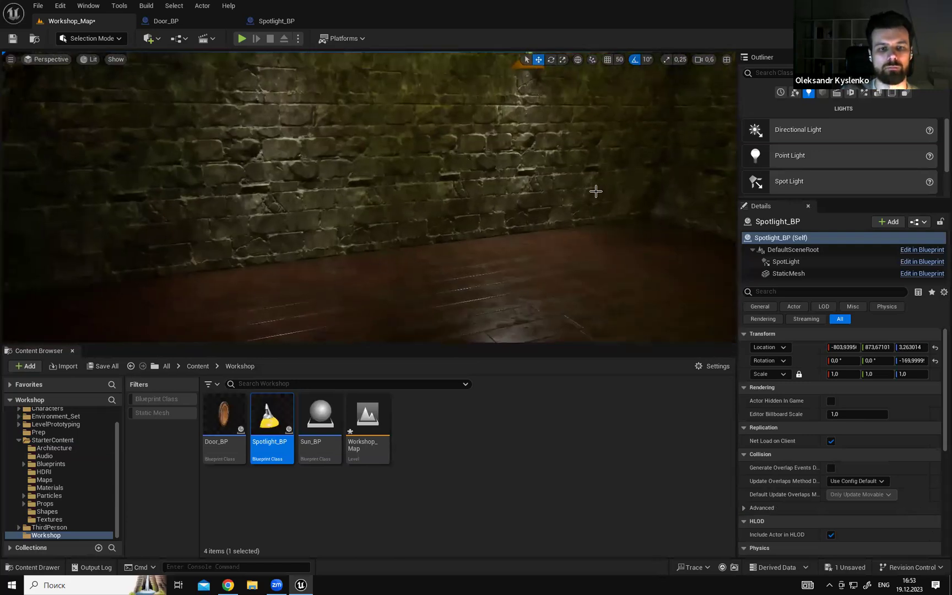
Delete the old standalone SpotLight actor from the brick wall.
right_drag(411, 157, 402, 120)
click(313, 128)
key(Delete)
Examine how the wall lamp lights the room in a full-screen viewport with editor overlays hidden.
right_drag(487, 198, 444, 207)
key(F11)
click(489, 204)
key(Escape)
right_drag(219, 194, 237, 181)
click(237, 174)
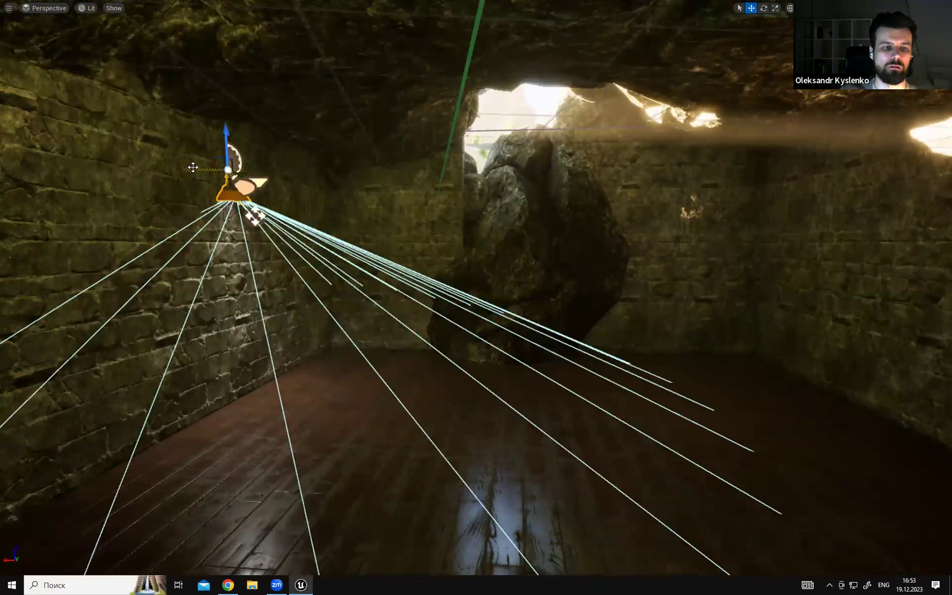
key(Escape)
key(g)
key(g)
key(F11)
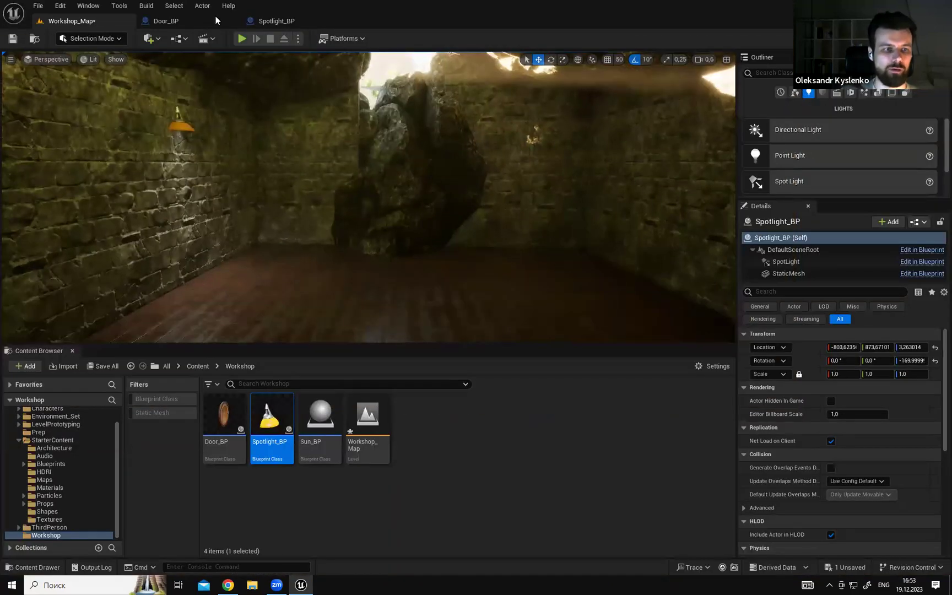
Increase the intensity of Spotlight_BP's SpotLight component to 0.3.
click(290, 20)
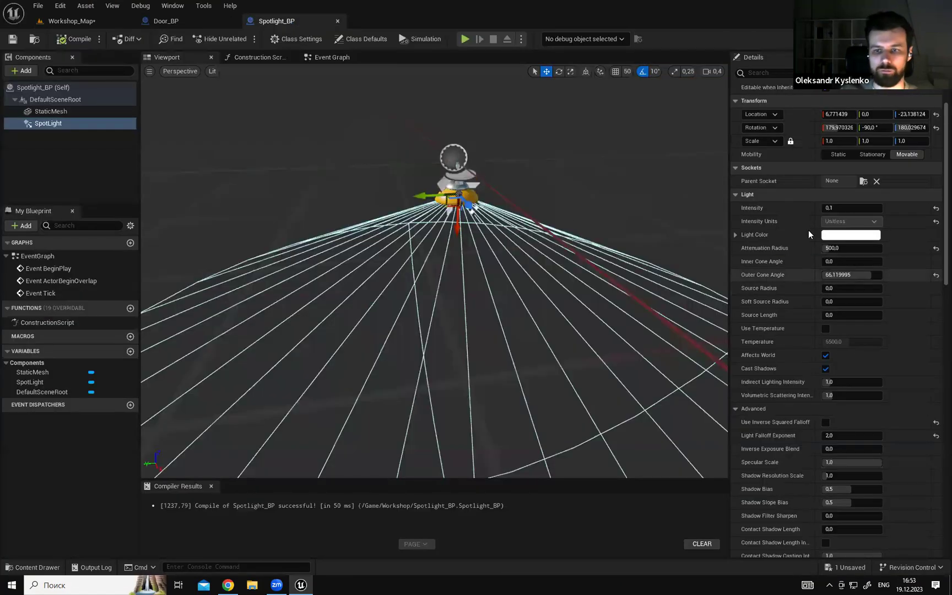
click(851, 207)
click(17, 40)
click(71, 23)
right_drag(347, 142, 305, 132)
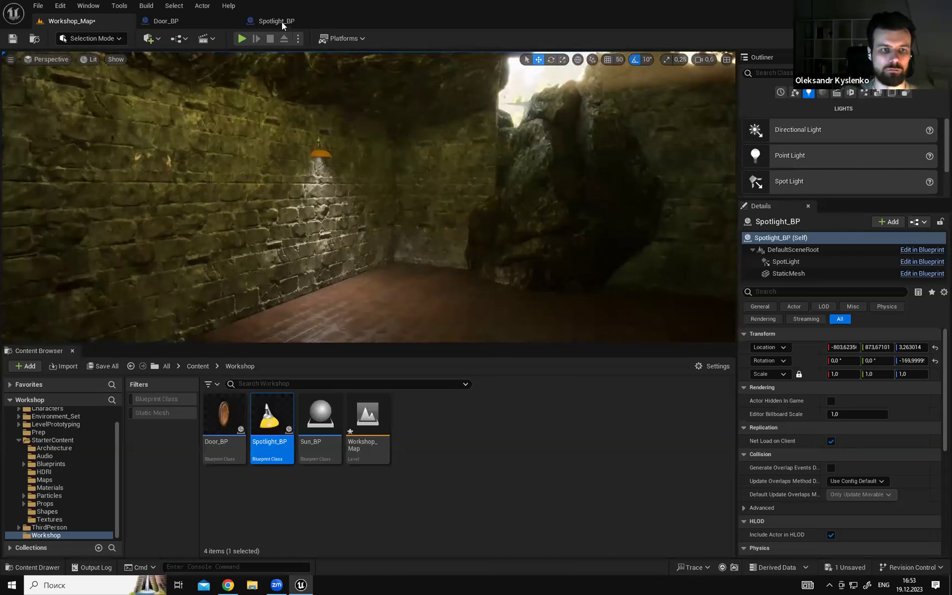
click(282, 22)
click(855, 207)
text(3)
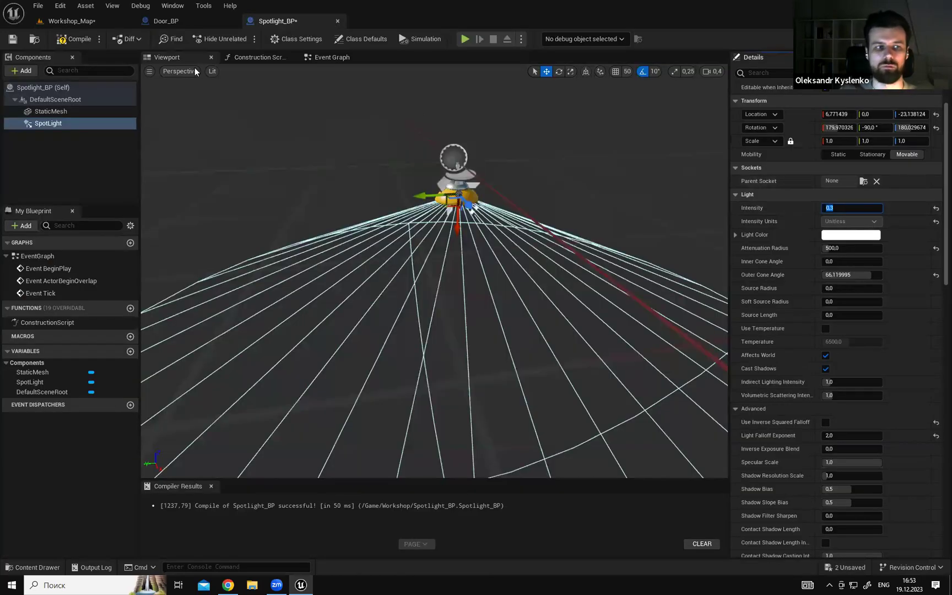
Move the lamp along the wall in Workshop_Map to about X -795.6, Y 804.8 and save the level.
click(72, 21)
right_drag(525, 153, 472, 154)
key(g)
right_drag(490, 161, 513, 147)
key(w)
drag(511, 148, 402, 147)
right_drag(404, 149, 515, 198)
key(s)
key(g)
scroll(515, 198, down, 2)
key(ctrl+s)
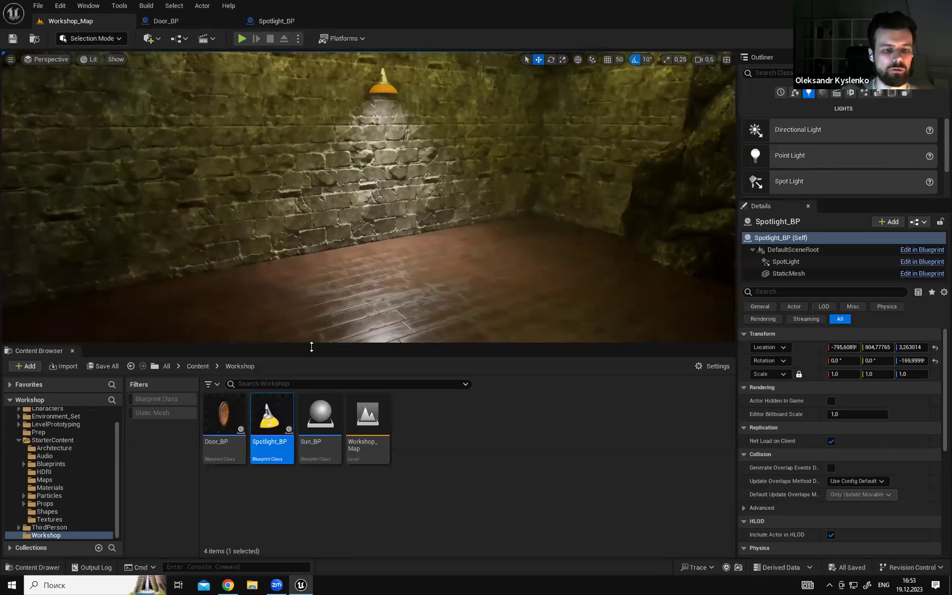
Add a Box Collision component to Spotlight_BP and attach it directly to DefaultSceneRoot.
drag(309, 346, 309, 410)
click(268, 20)
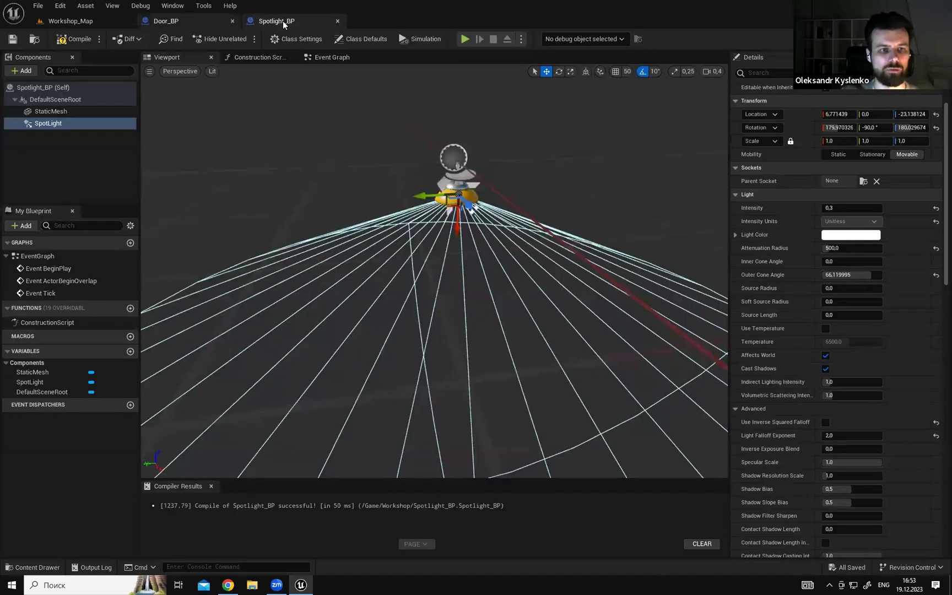
click(23, 71)
text(box)
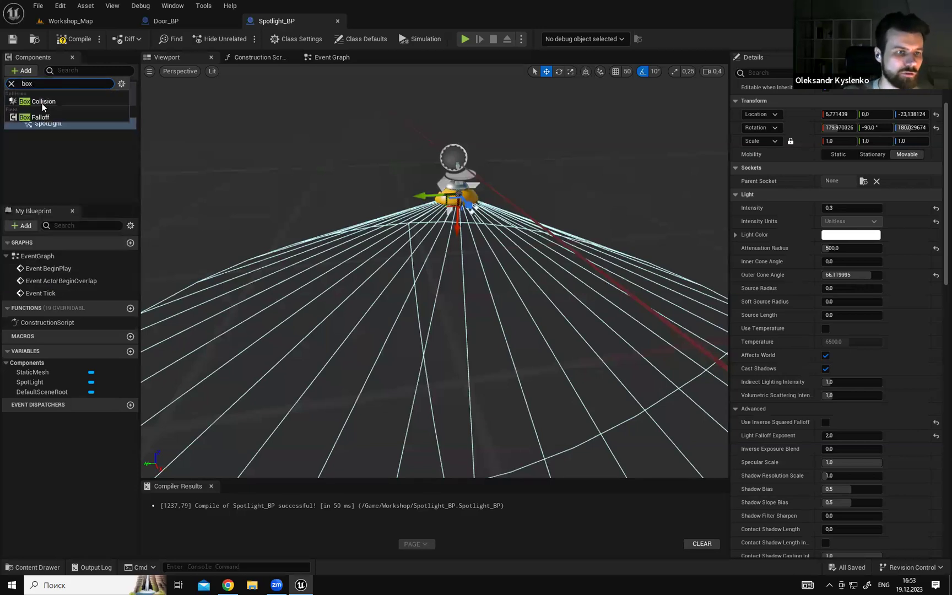
click(44, 103)
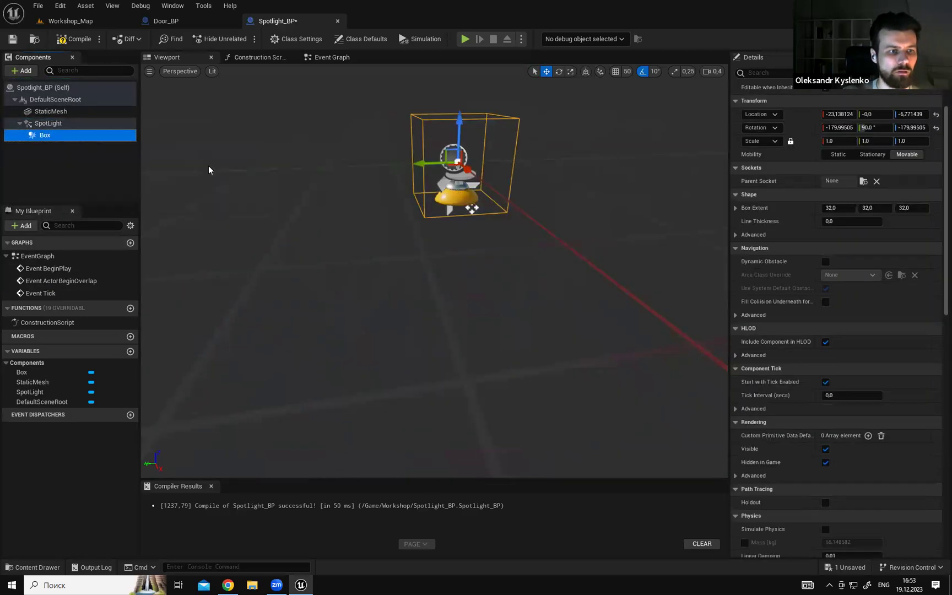
drag(46, 99, 47, 100)
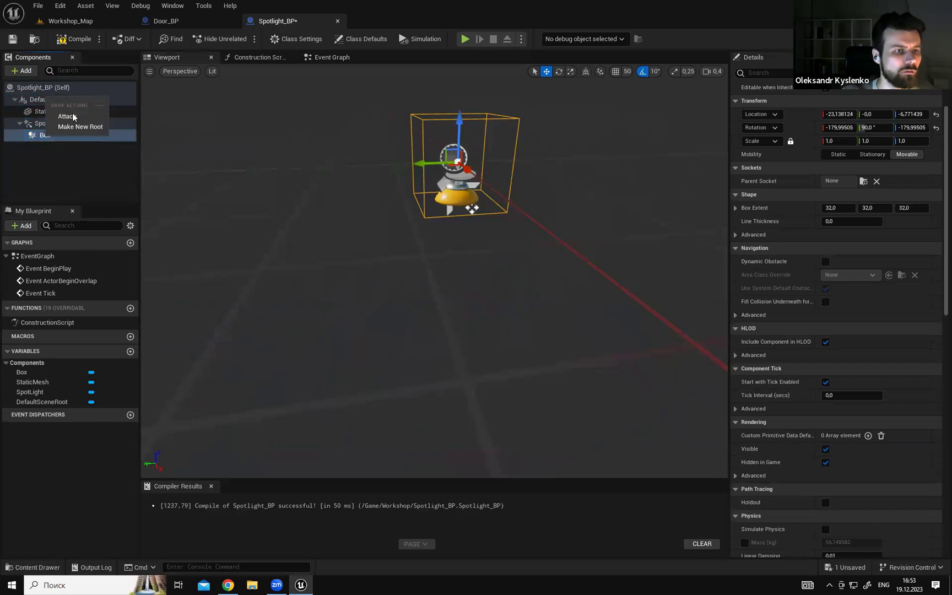
click(70, 116)
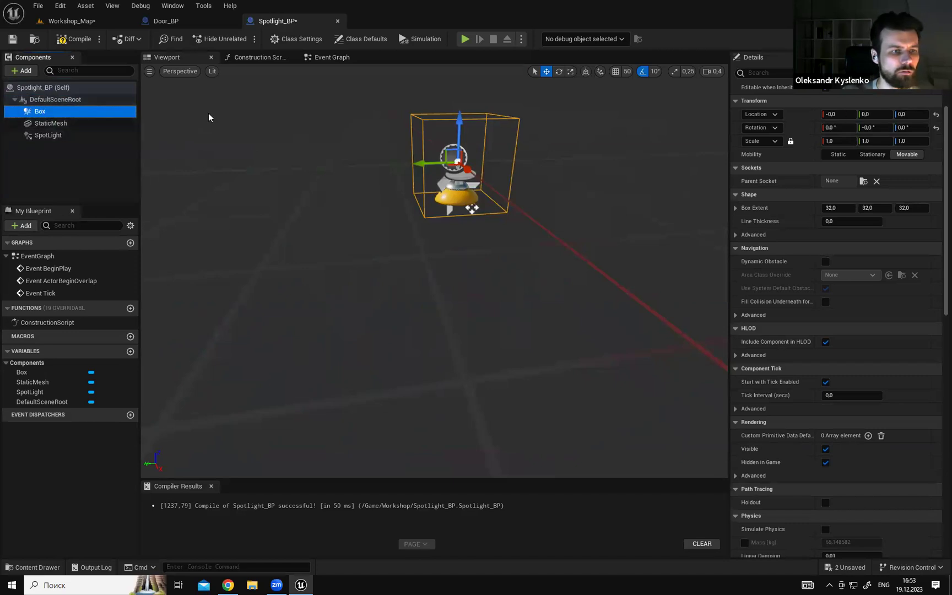
Add On Component Begin Overlap and On Component End Overlap events for the Box component, then save the blueprint.
click(330, 57)
scroll(936, 377, down, 10)
click(851, 364)
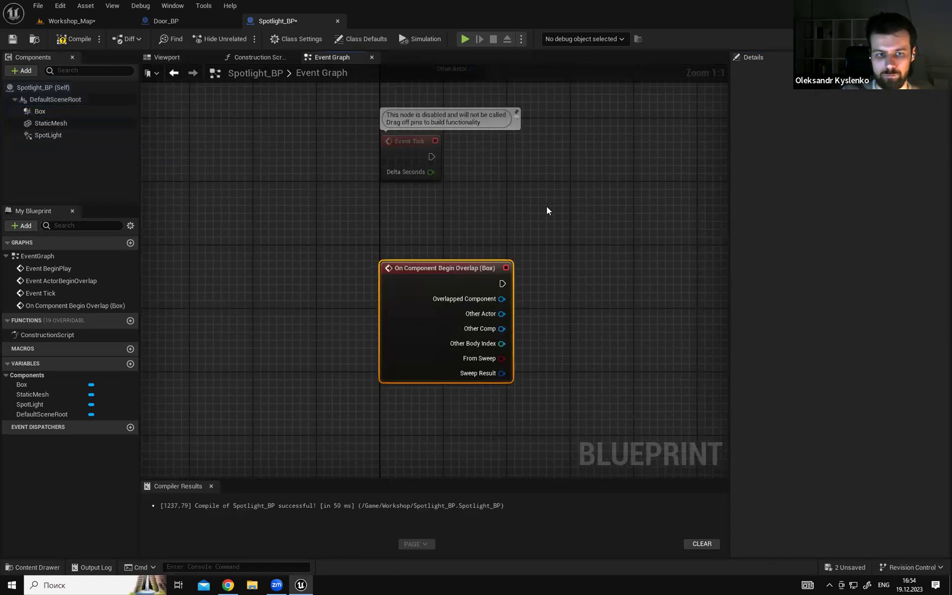
click(51, 113)
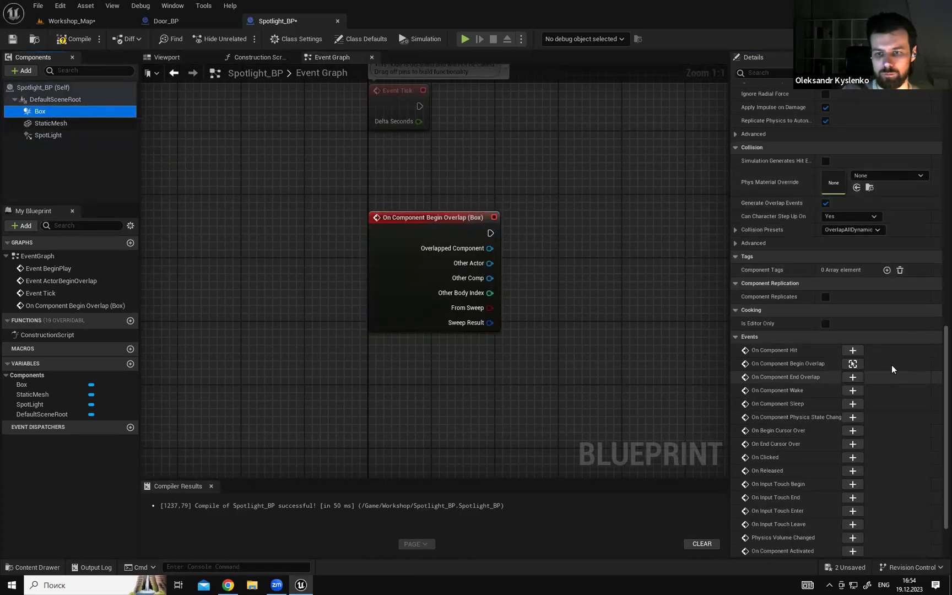
click(852, 376)
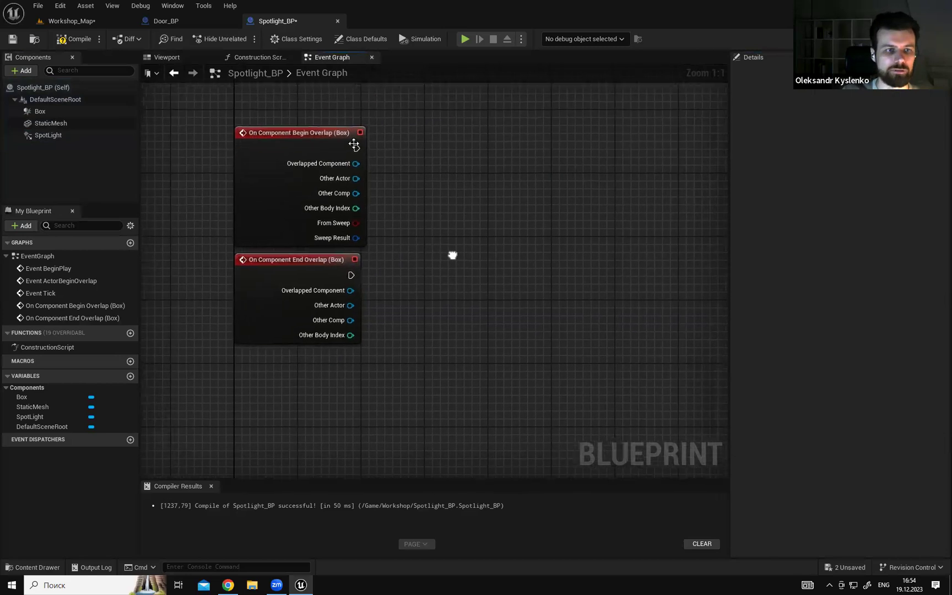
key(ctrl+s)
right_drag(421, 153, 461, 155)
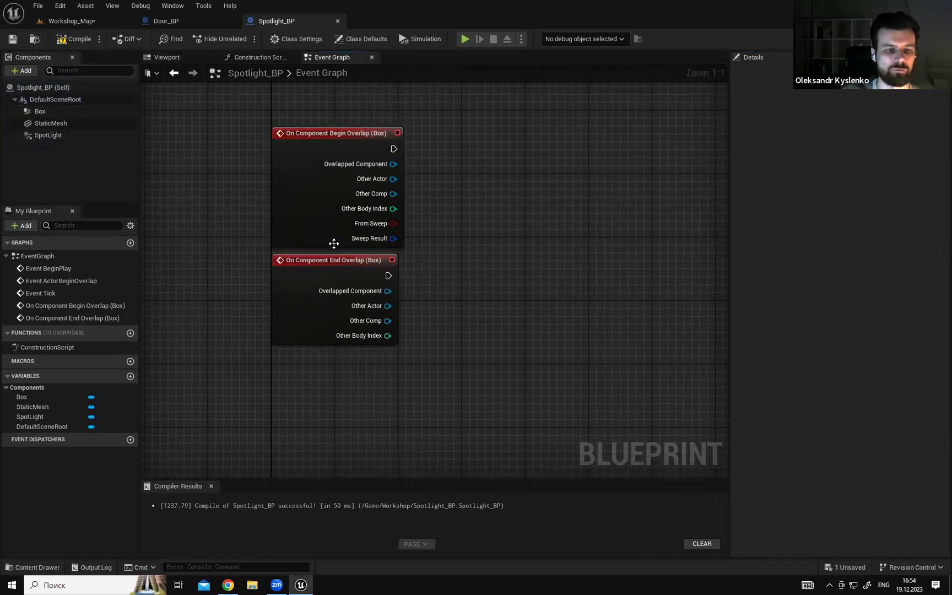
Copy the Get Player Controller, Enable Input and Disable Input nodes from Door_BP's event graph into Spotlight_BP's event graph.
click(165, 21)
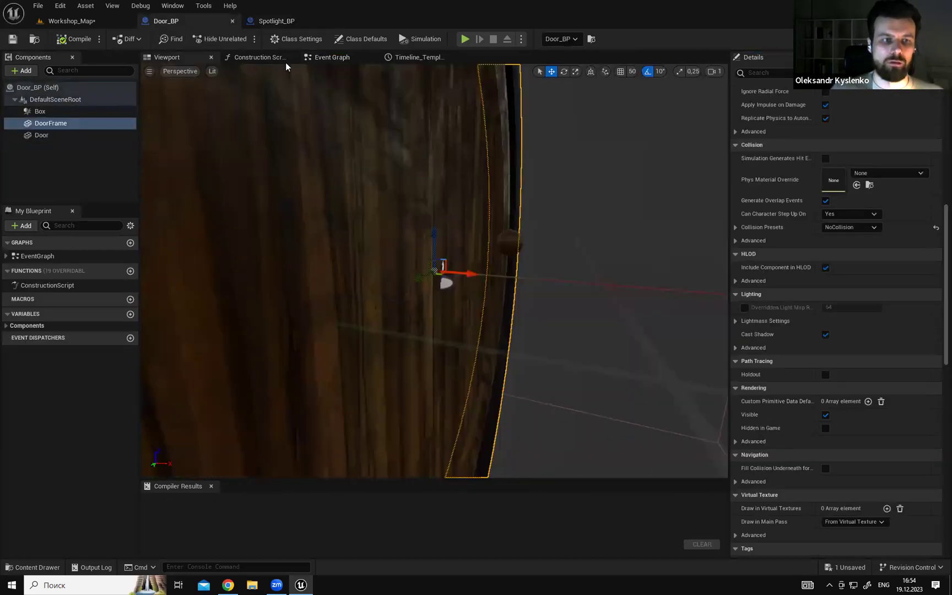
click(356, 60)
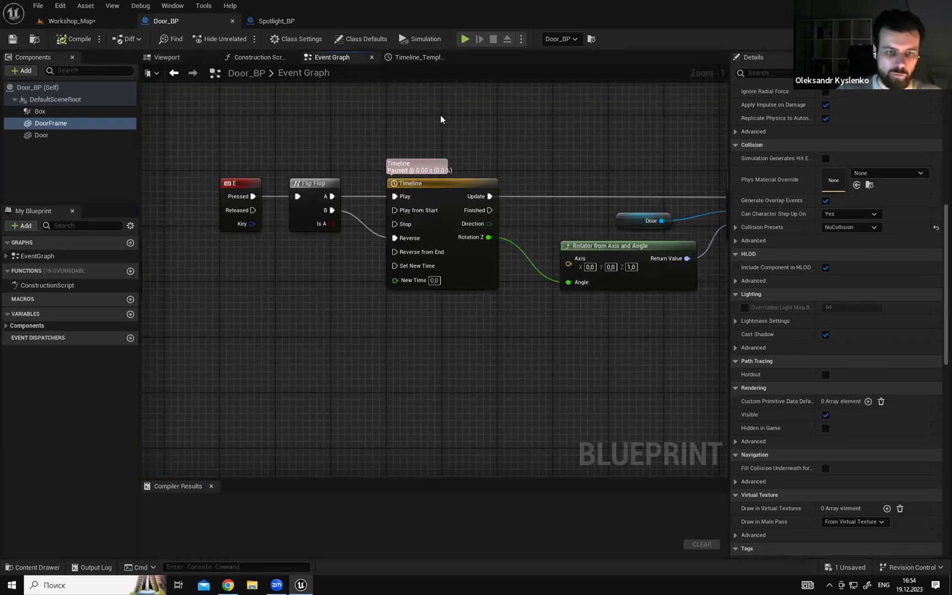
scroll(354, 137, down, 2)
right_drag(354, 137, 568, 144)
right_drag(579, 327, 720, 372)
drag(446, 348, 516, 128)
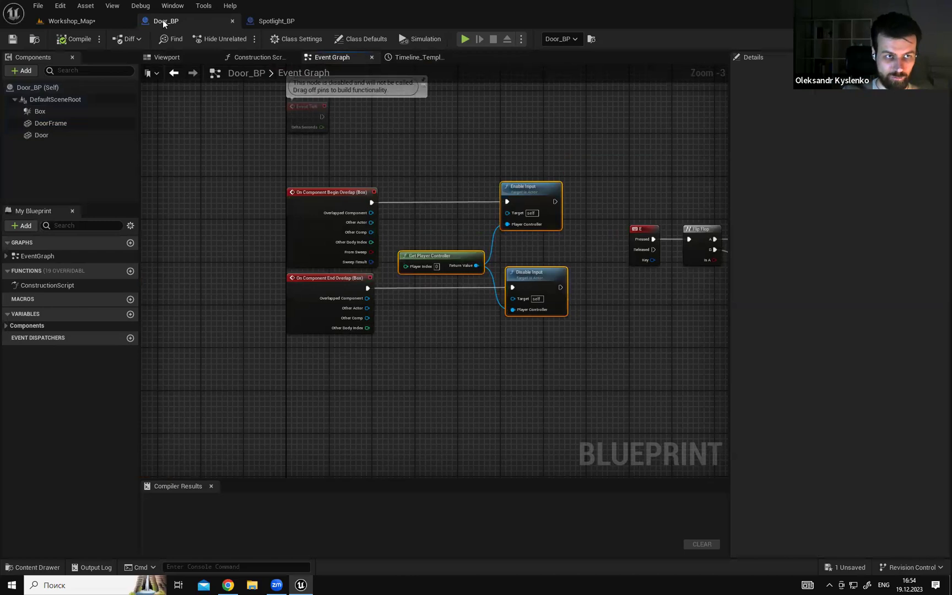
click(286, 23)
right_drag(416, 192, 312, 184)
key(ctrl+v)
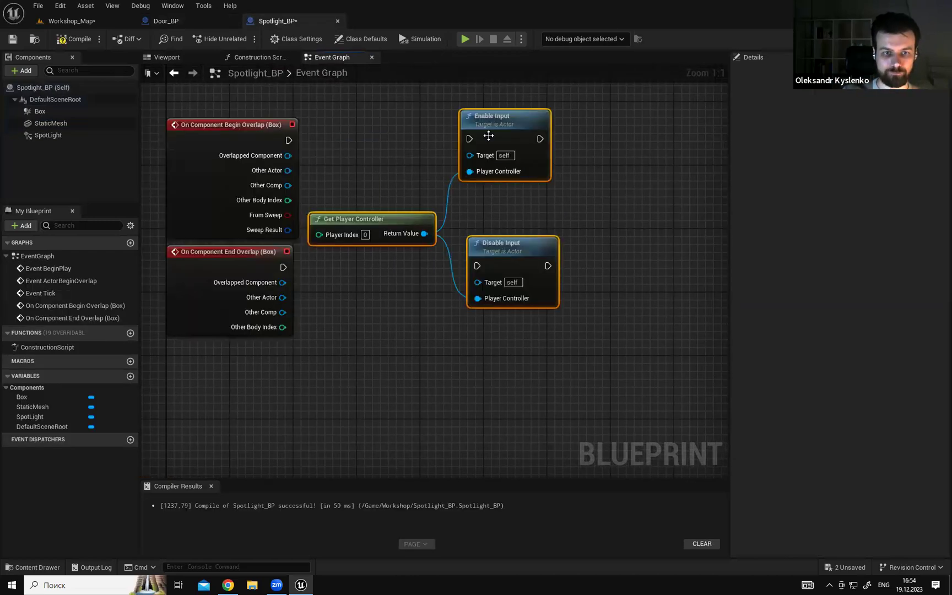
Connect Begin Overlap to Enable Input and End Overlap to Disable Input, and align the pasted nodes with the events.
drag(486, 115, 494, 138)
drag(289, 140, 472, 155)
drag(432, 181, 476, 163)
drag(485, 286, 485, 289)
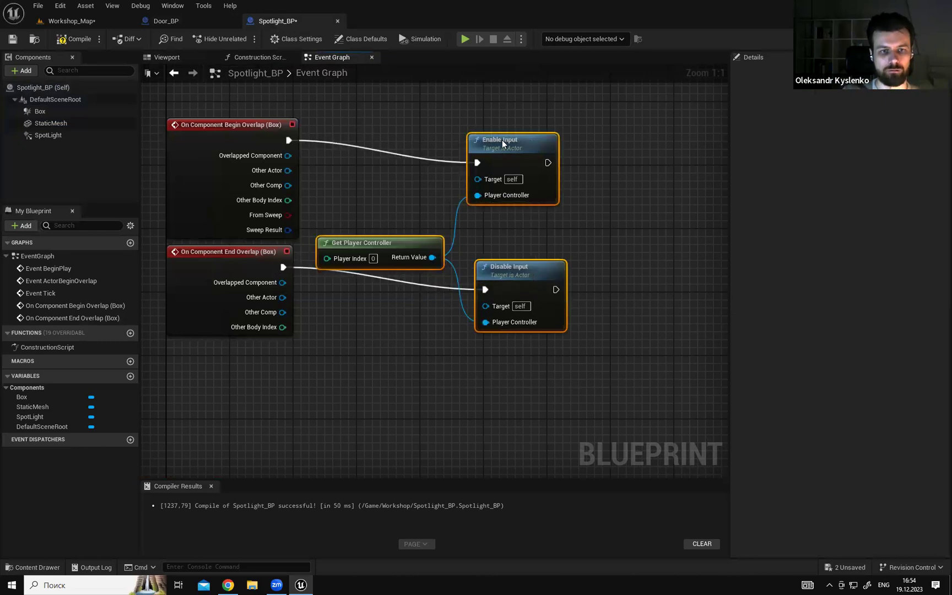
drag(505, 148, 497, 124)
click(580, 111)
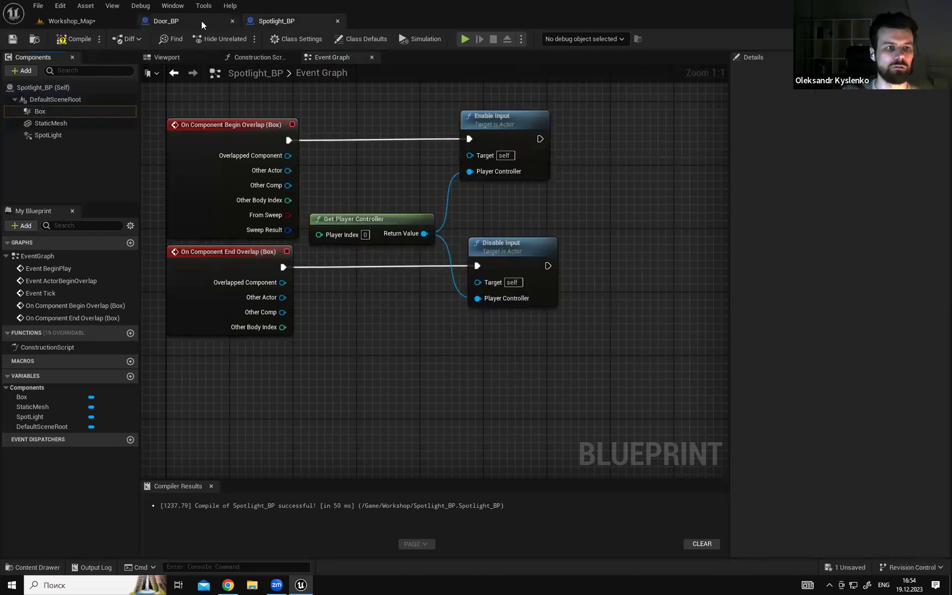
Reposition the Box collision component beneath the lamp mesh in Spotlight_BP's viewport.
click(166, 58)
mouse_move(467, 177)
right_down()
mouse_move(498, 183)
mouse_move(467, 178)
right_up()
click(467, 177)
click(44, 111)
right_drag(474, 96, 511, 99)
key(s)
drag(409, 216, 435, 305)
key(d)
right_drag(435, 305, 380, 306)
scroll(435, 305, up, 1)
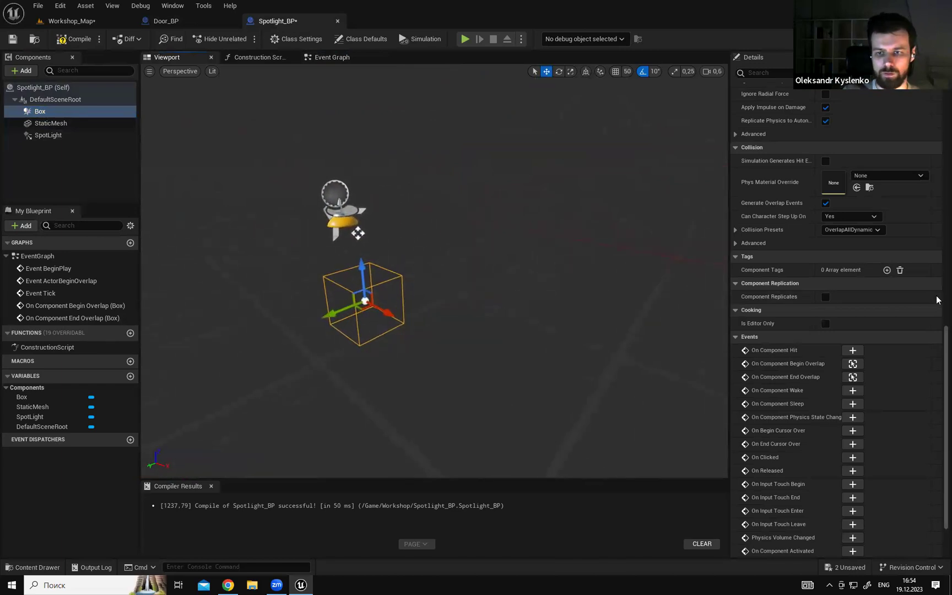
Set the Box component's Z extent to 100 and shift the box sideways to line up with the lamp.
scroll(936, 353, up, 10)
click(912, 262)
text(100)
key(Return)
key(d)
right_drag(529, 276, 474, 278)
mouse_move(413, 241)
mouse_down()
mouse_move(413, 210)
mouse_move(411, 223)
mouse_up()
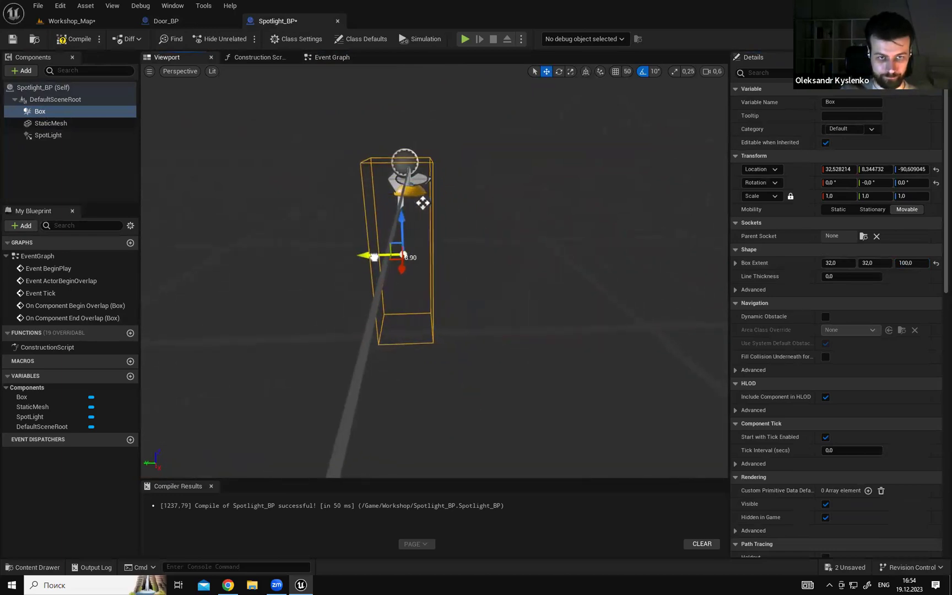
Widen the Box extent to about 77.6 in X and 90.8 in Y, and move the box out in front of the lamp.
drag(874, 262, 912, 262)
mouse_move(661, 292)
right_down()
mouse_move(617, 292)
mouse_move(661, 292)
right_up()
key(s)
scroll(644, 292, up, 2)
drag(837, 262, 876, 262)
drag(435, 281, 470, 281)
right_drag(470, 282, 385, 282)
key(w)
key(d)
right_drag(446, 270, 495, 278)
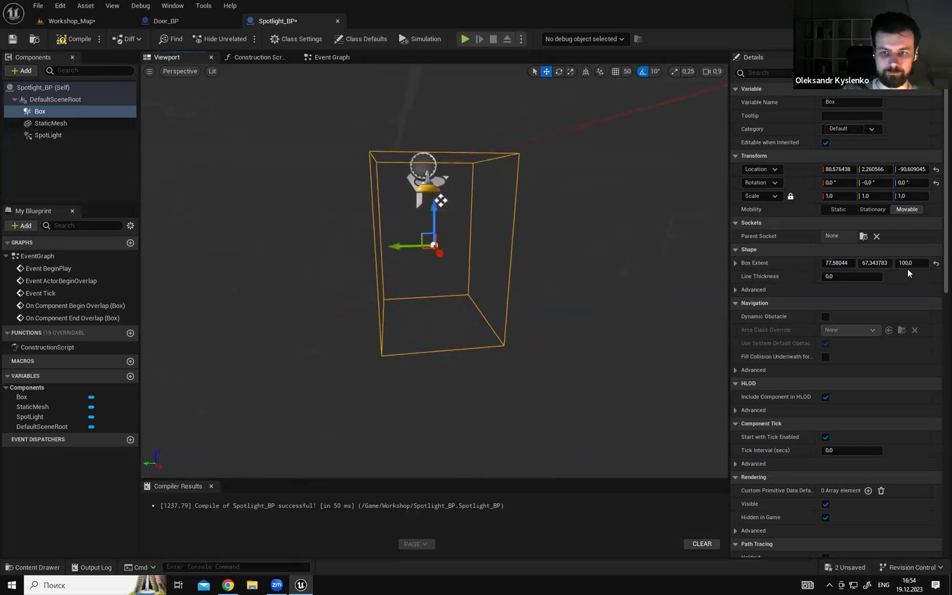
drag(876, 263, 900, 263)
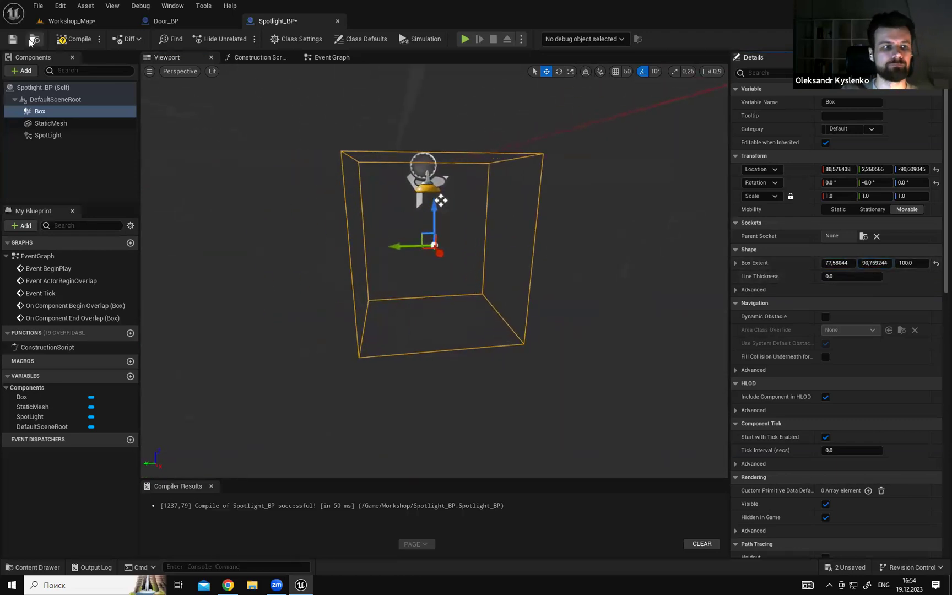
Copy the E key event and Flip Flop nodes from Door_BP into Spotlight_BP's event graph, beside the input nodes.
click(333, 57)
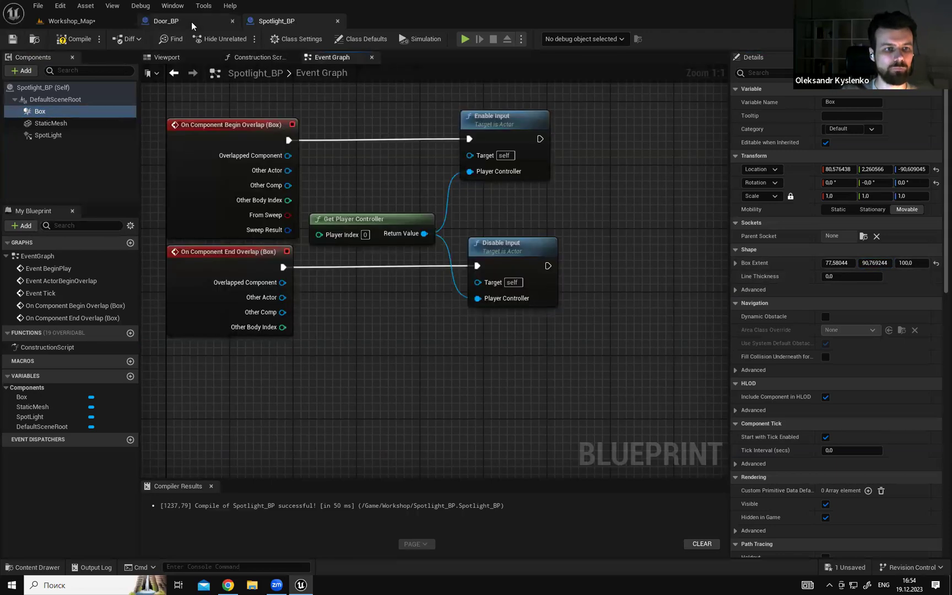
click(191, 22)
right_drag(619, 157, 376, 175)
drag(333, 190, 431, 297)
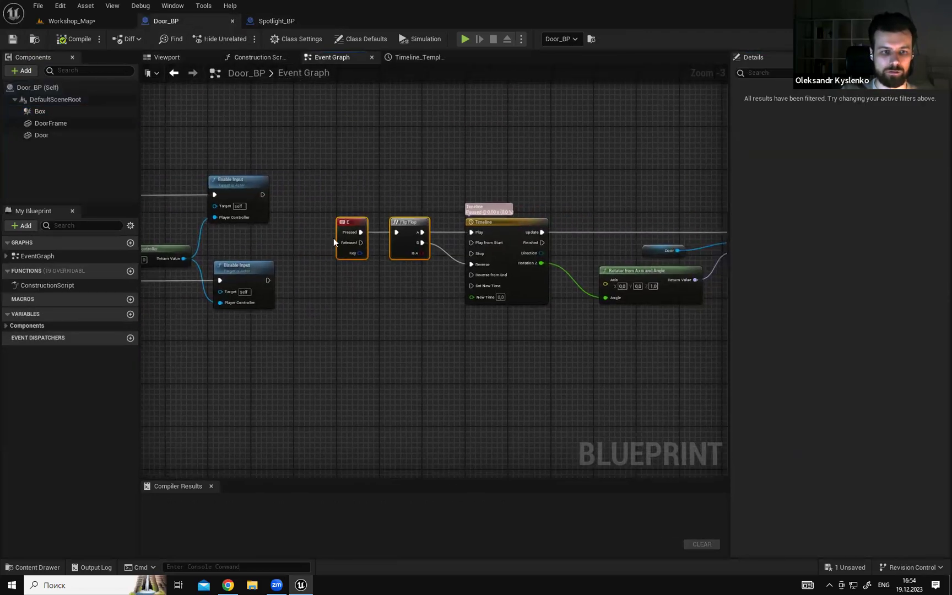
click(264, 23)
key(ctrl+v)
drag(426, 215, 458, 194)
click(617, 148)
right_drag(625, 151, 444, 169)
right_drag(283, 165, 407, 162)
right_drag(512, 165, 419, 157)
Add a SpotLight component reference to the event graph and create a Set Visibility node from it.
drag(36, 133, 476, 214)
right_drag(539, 182, 470, 197)
drag(414, 231, 403, 254)
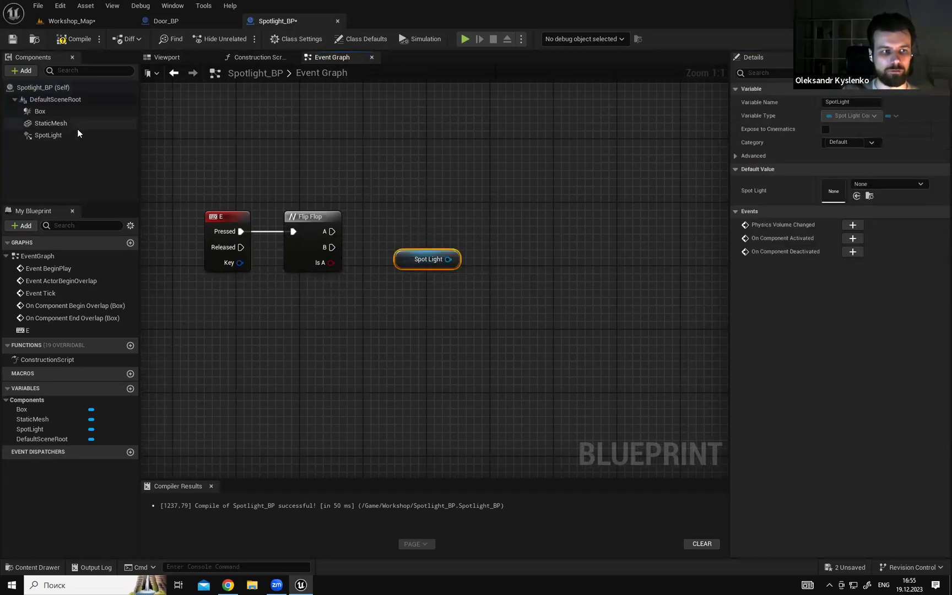
click(435, 212)
drag(448, 258, 500, 179)
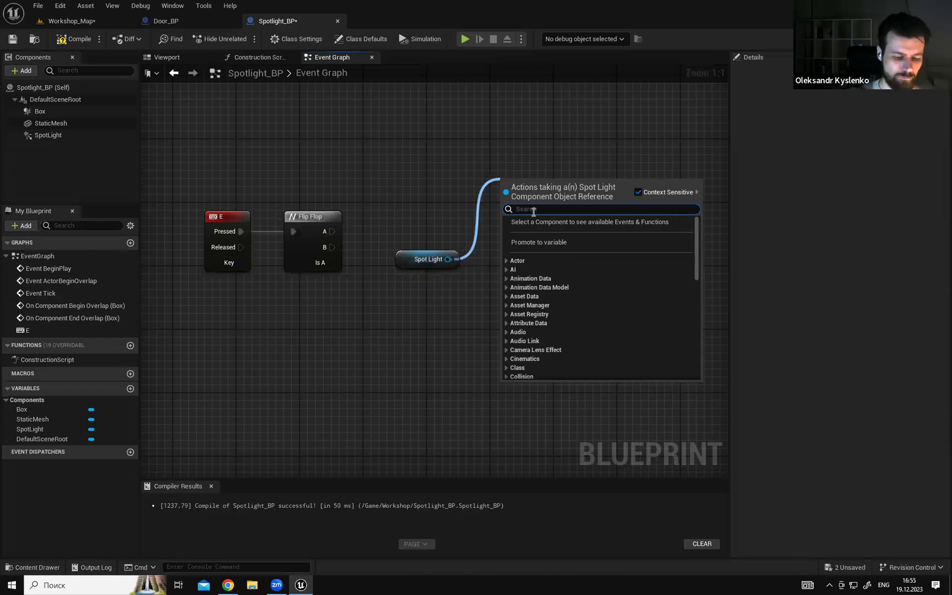
text(visib)
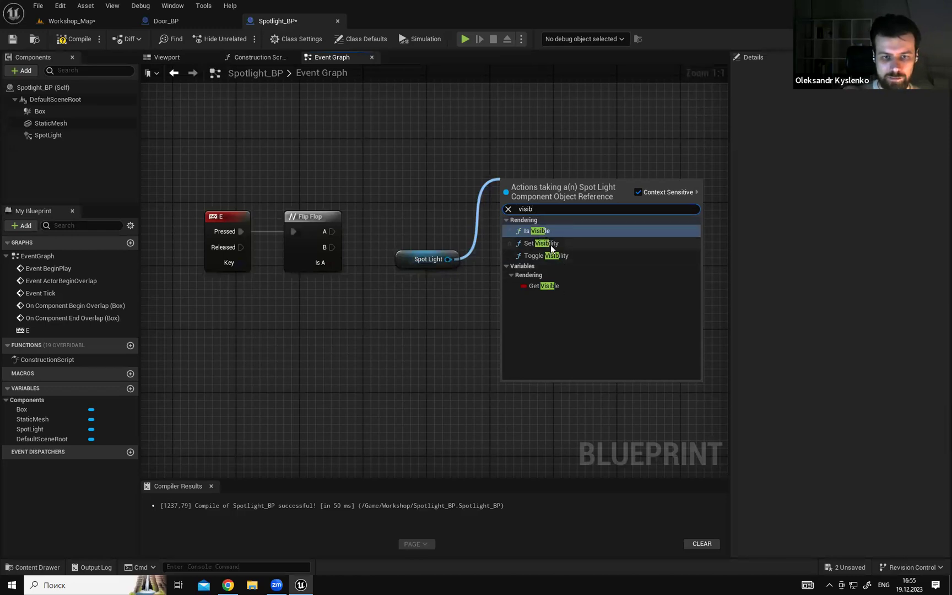
click(550, 243)
right_drag(371, 268, 424, 251)
click(425, 249)
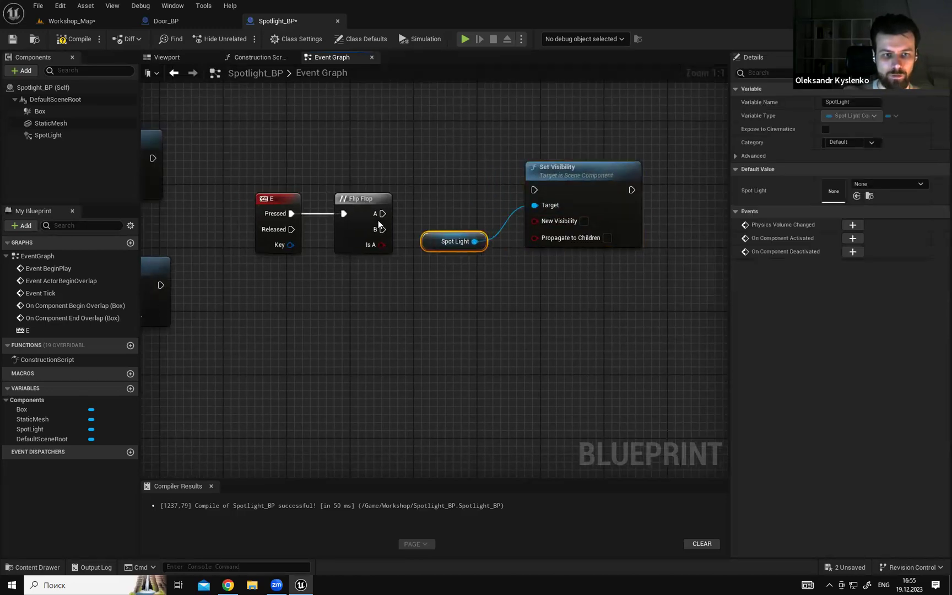
Connect Flip Flop output A to Set Visibility, enable New Visibility, and align the node with the Flip Flop.
drag(540, 208, 591, 200)
drag(440, 240, 471, 219)
click(572, 166)
click(583, 190)
right_drag(611, 256, 563, 233)
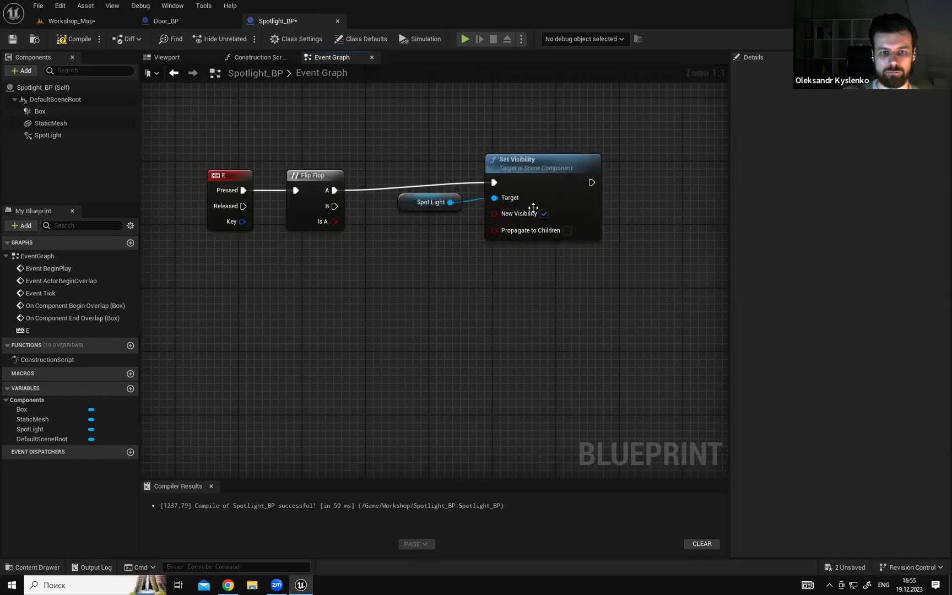
drag(542, 165, 536, 174)
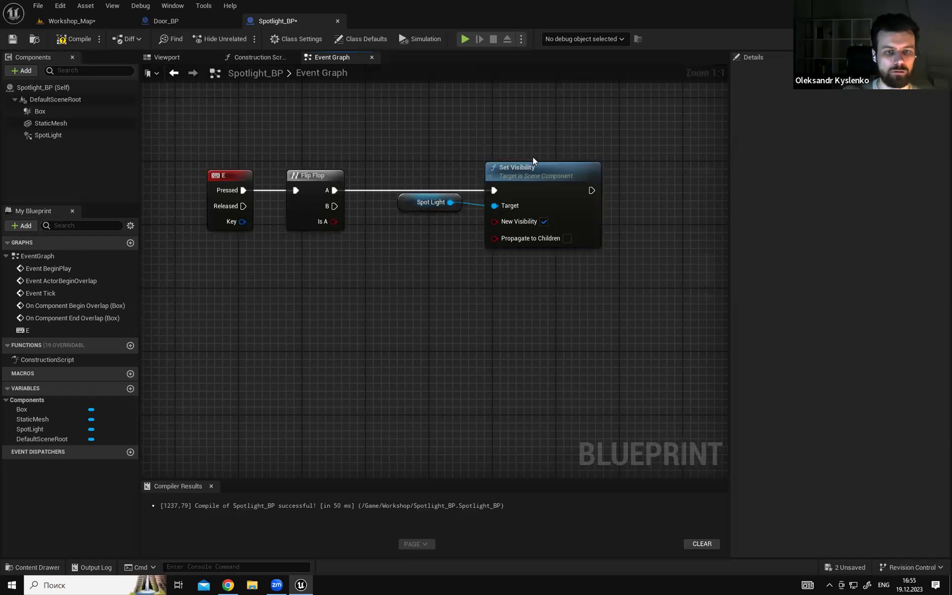
Duplicate Set Visibility with New Visibility off, connect it to the Spot Light reference and Flip Flop output B, and save the blueprint.
click(532, 168)
key(ctrl+c)
key(ctrl+v)
drag(556, 306, 532, 275)
drag(450, 202, 502, 310)
drag(409, 258, 501, 293)
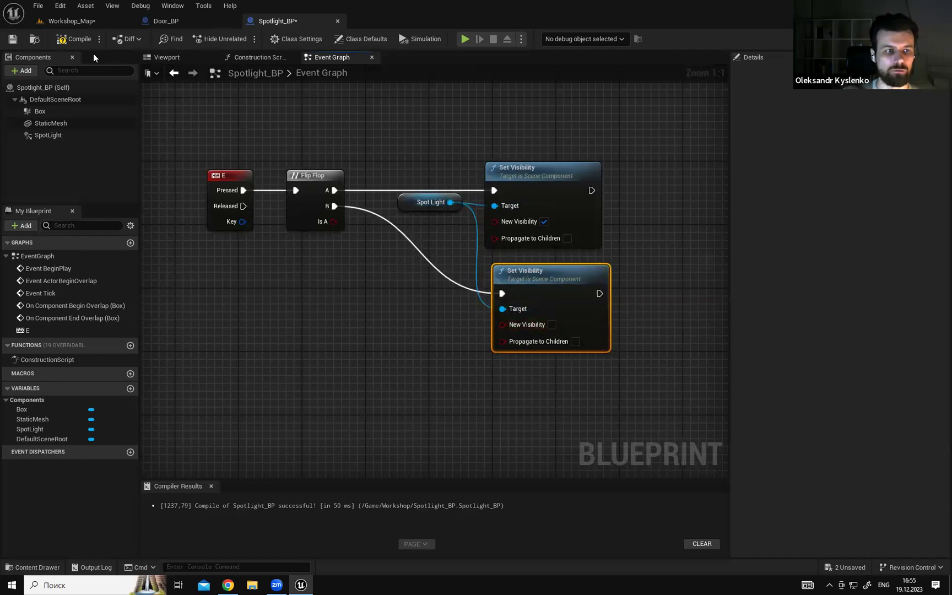
key(ctrl+s)
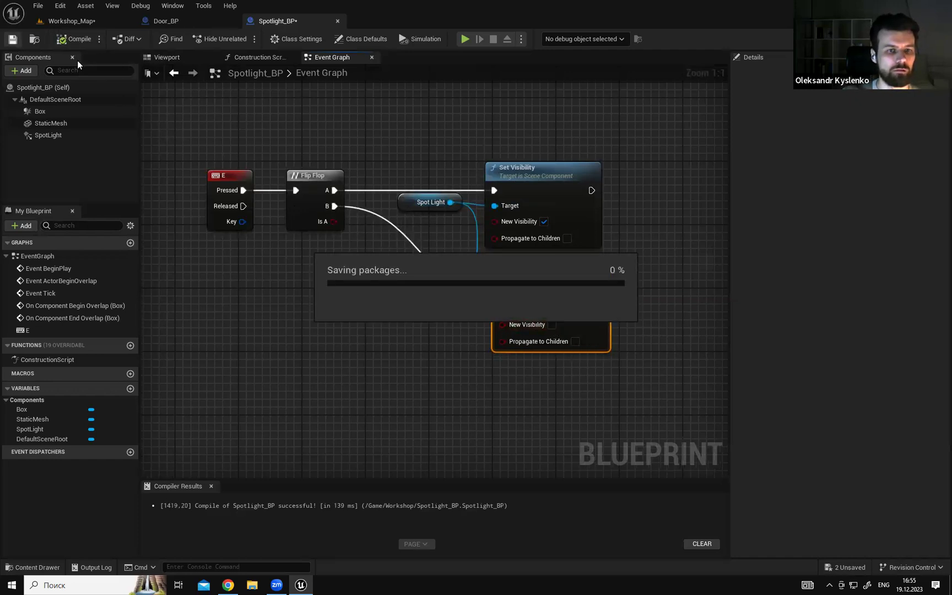
Turn off the SpotLight component's Visible option, then compile and save Spotlight_BP.
click(50, 138)
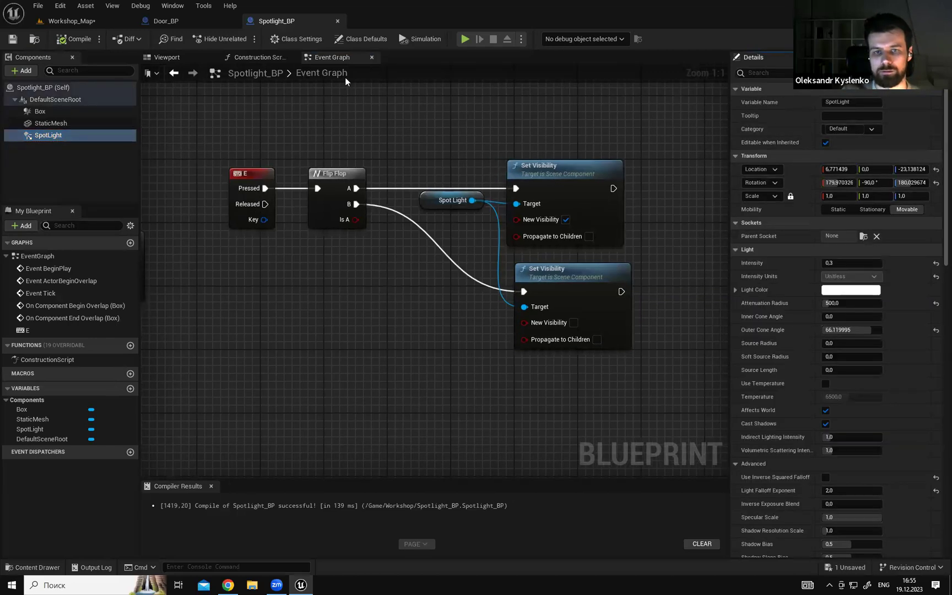
click(55, 137)
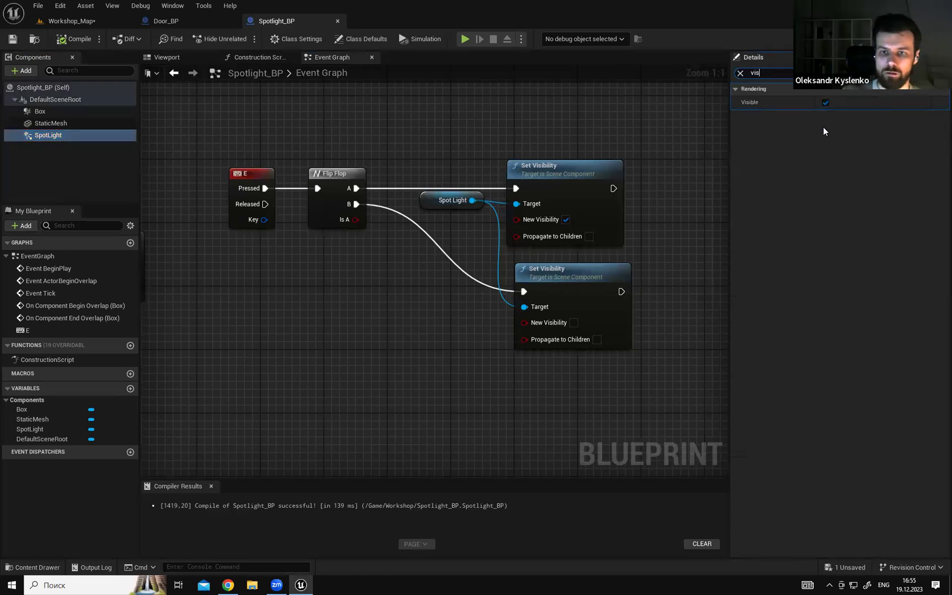
click(824, 103)
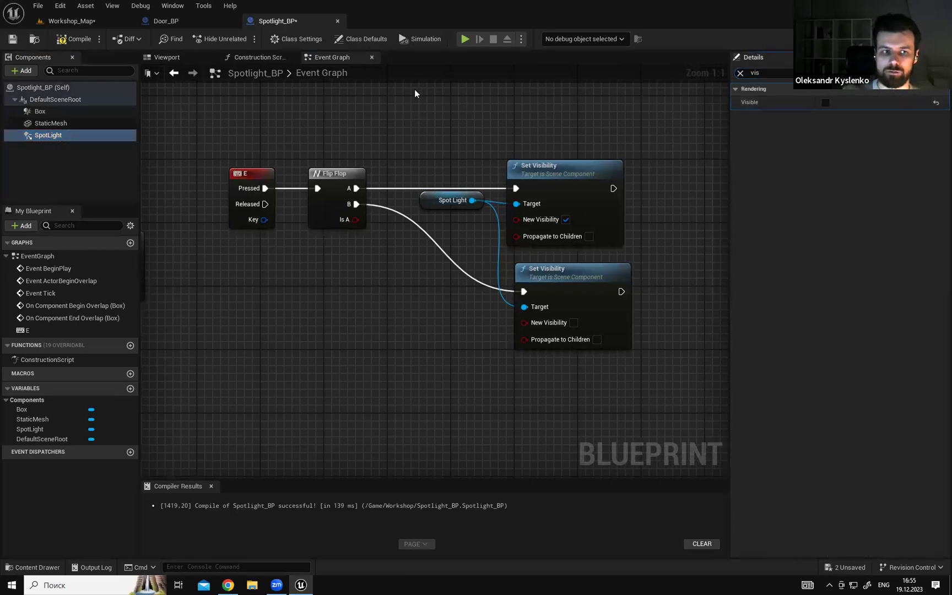
click(77, 40)
right_drag(232, 139, 282, 153)
drag(234, 128, 639, 215)
drag(533, 145, 602, 182)
click(565, 149)
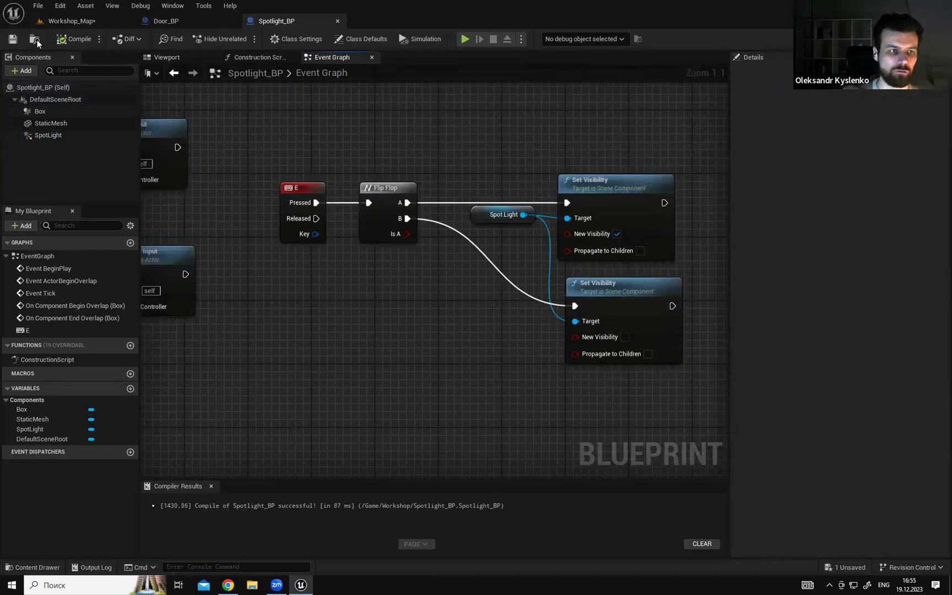
Play Workshop_Map full screen, walk the character through the round door, and switch on the wall lamp.
click(77, 21)
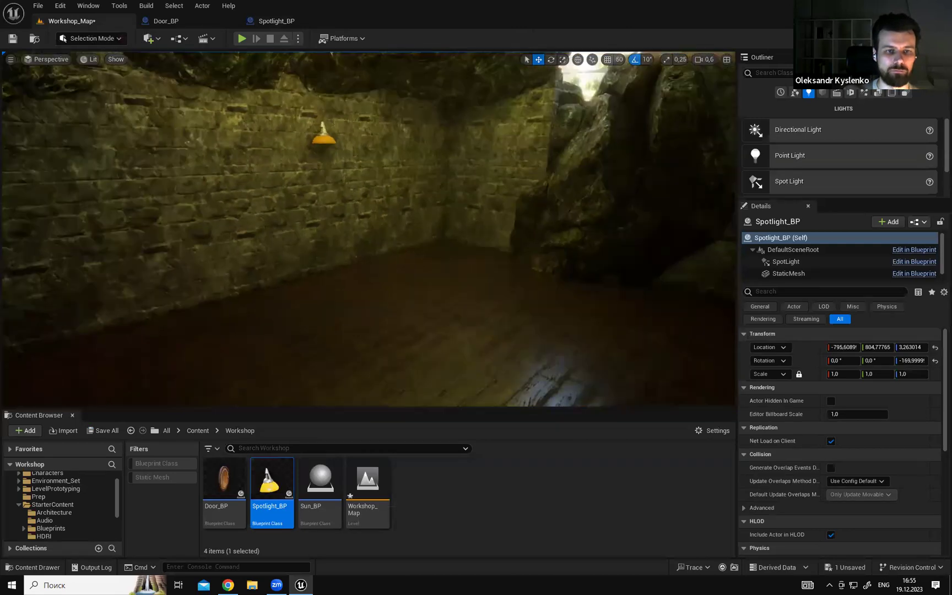
right_drag(369, 229, 385, 248)
click(240, 38)
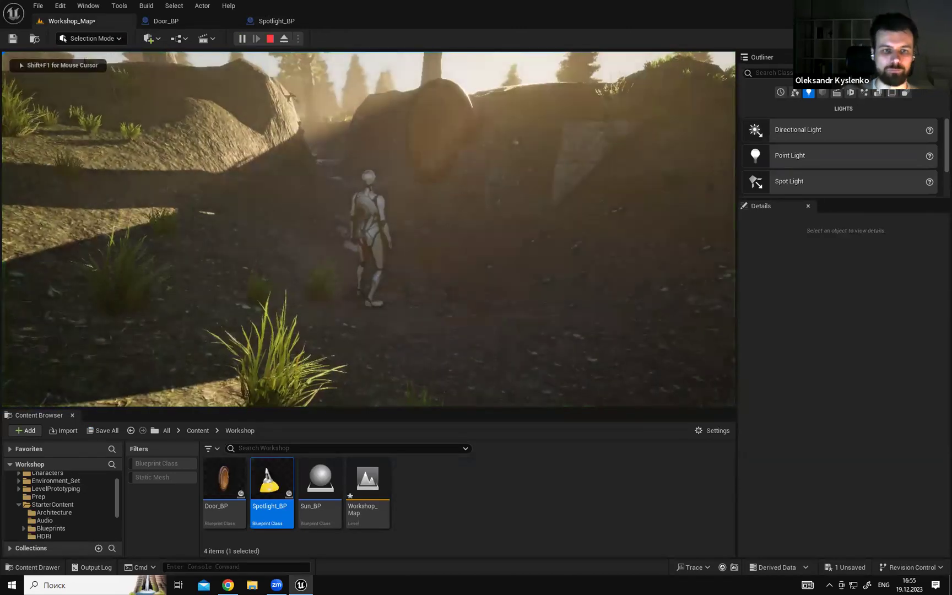
key(F11)
key(w)
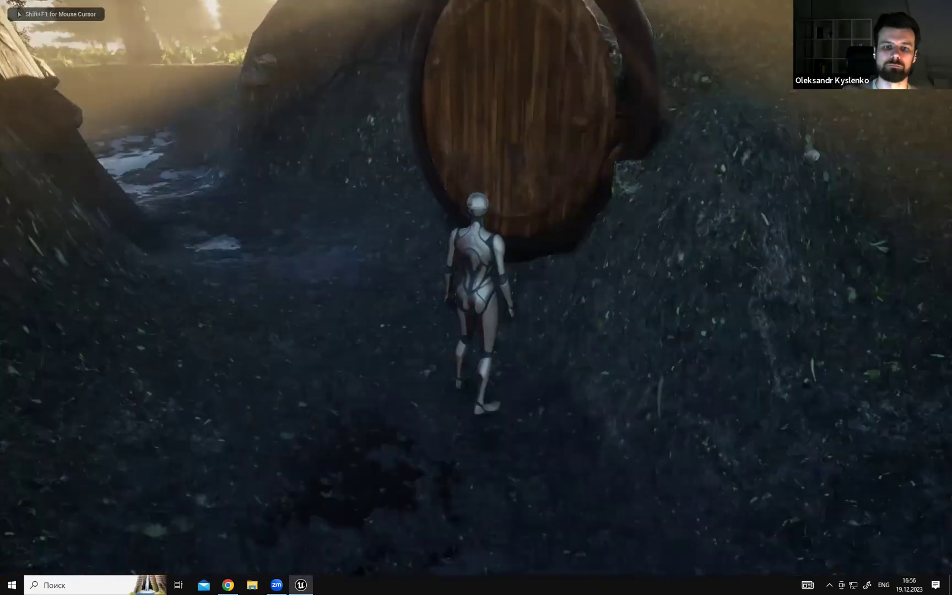
key(s)
key(w)
key(w)
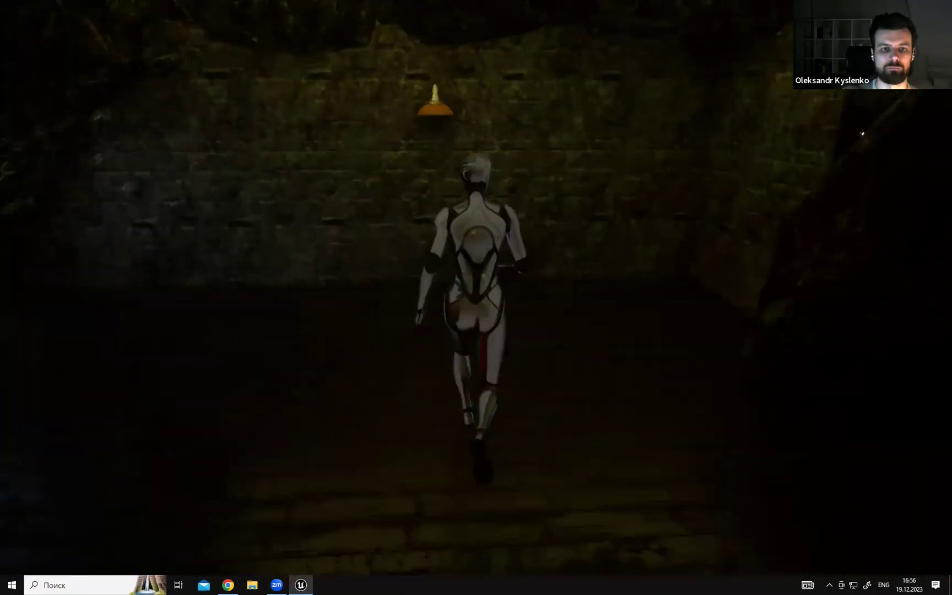
key(w)
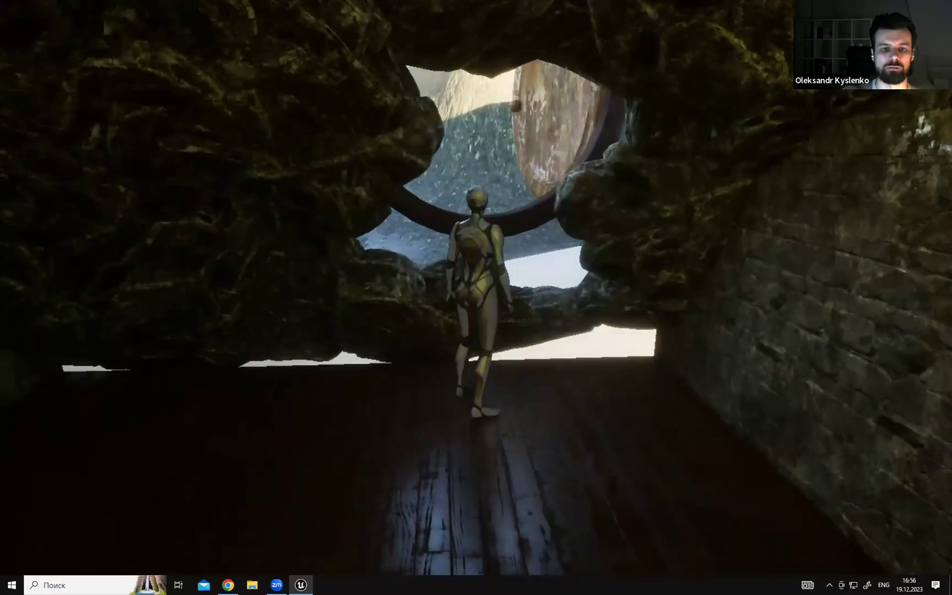
key(s)
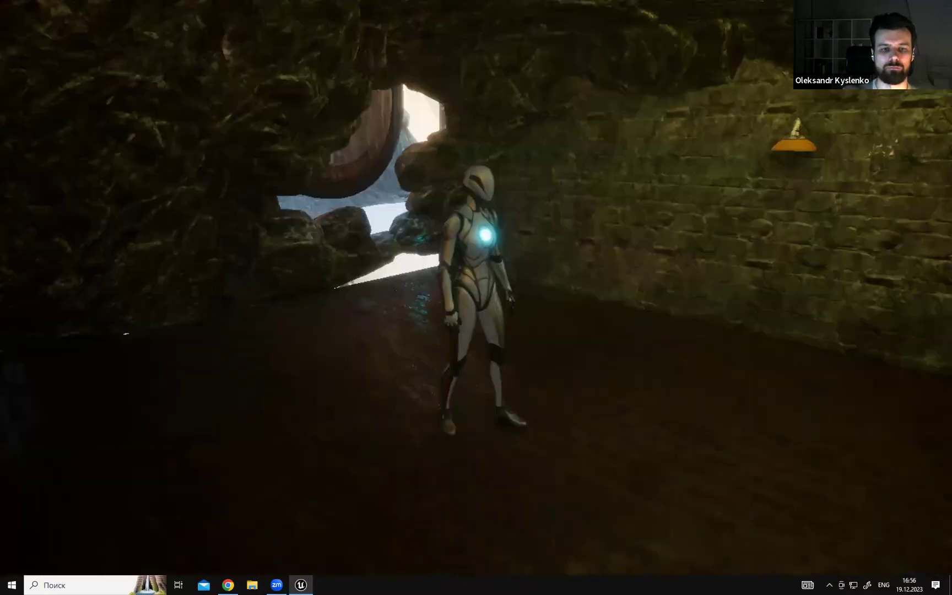
key(w)
key(d)
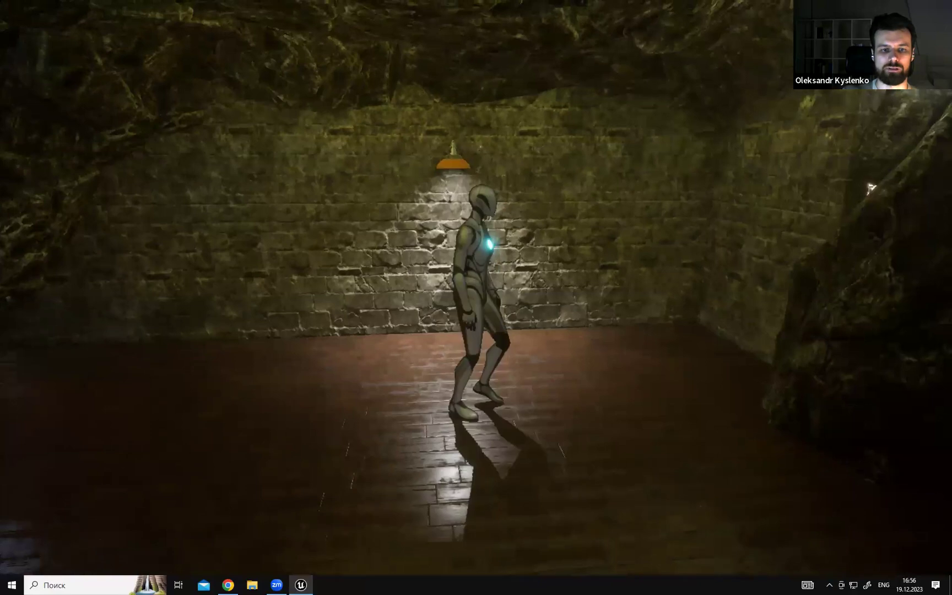
Walk the character away from the lamp and back, test toggling the light near the wall, and stop the play session.
key(w)
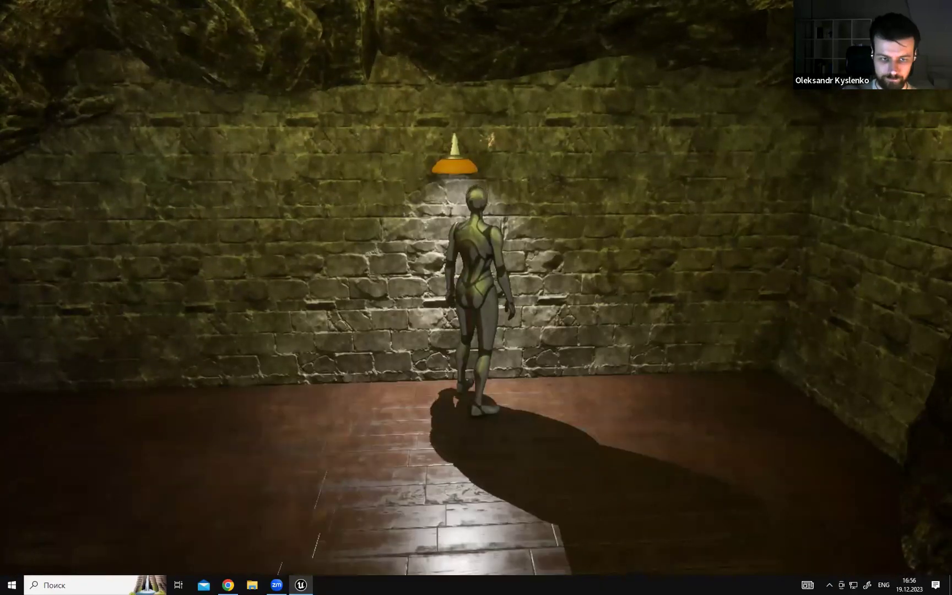
key(a)
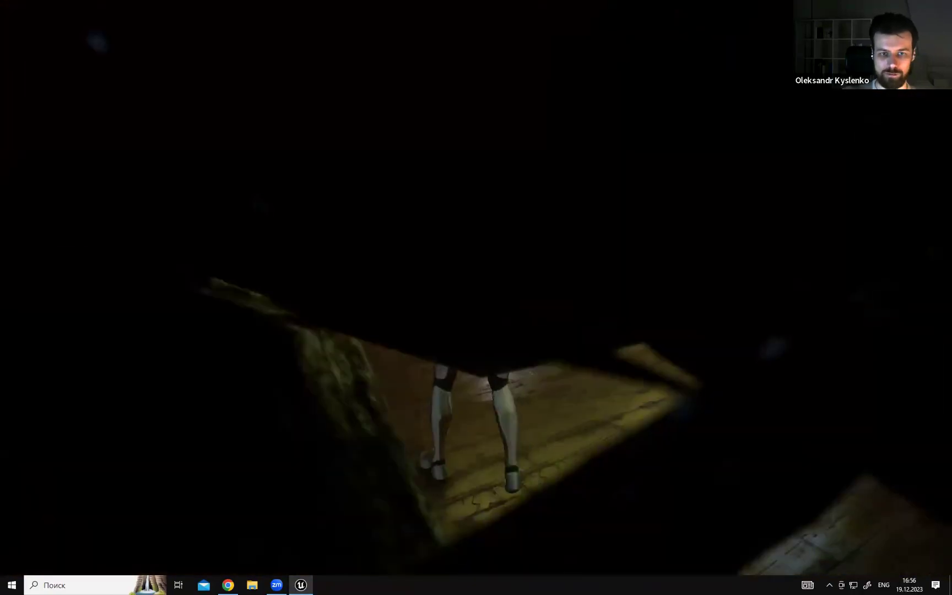
key(d)
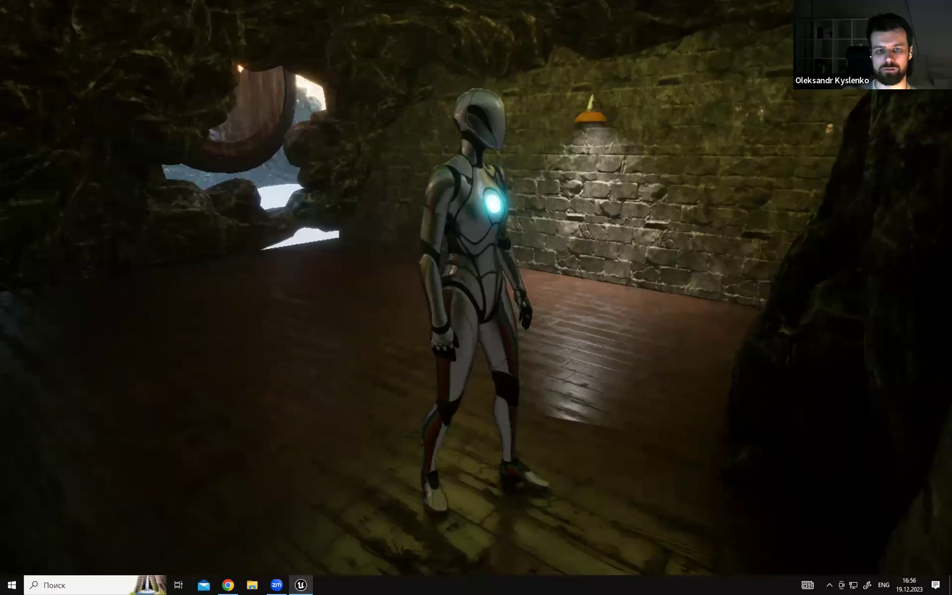
key(w)
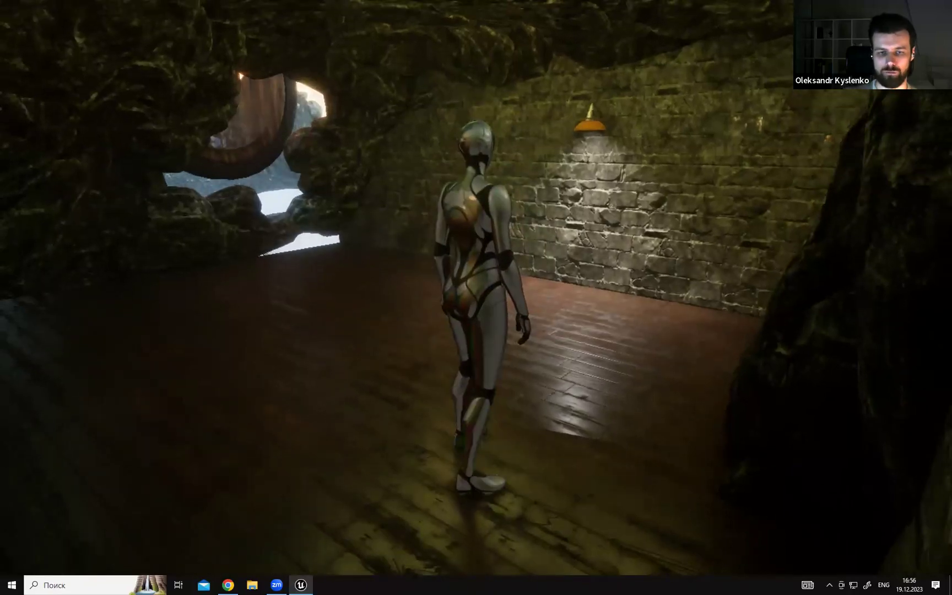
key(w)
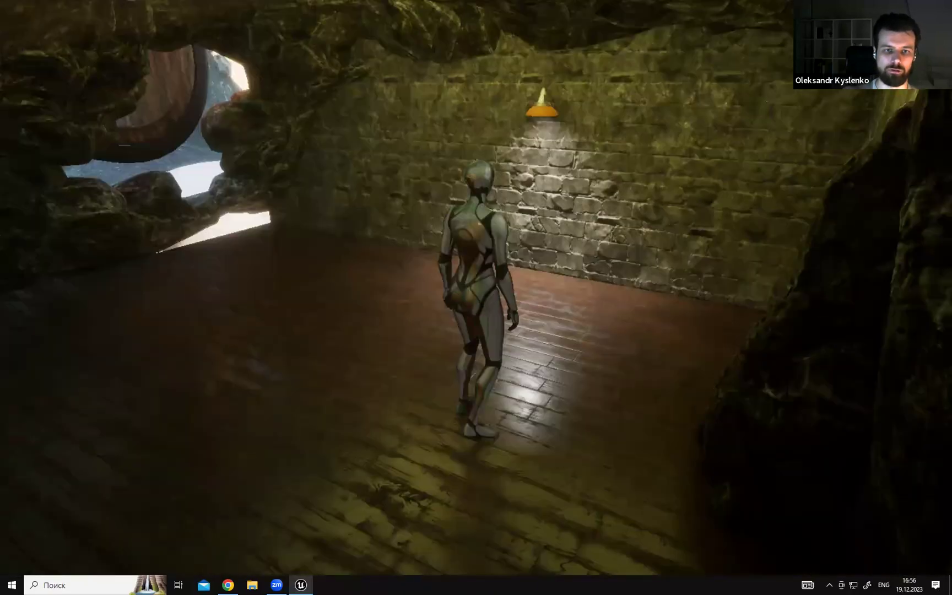
key(w)
key(w)
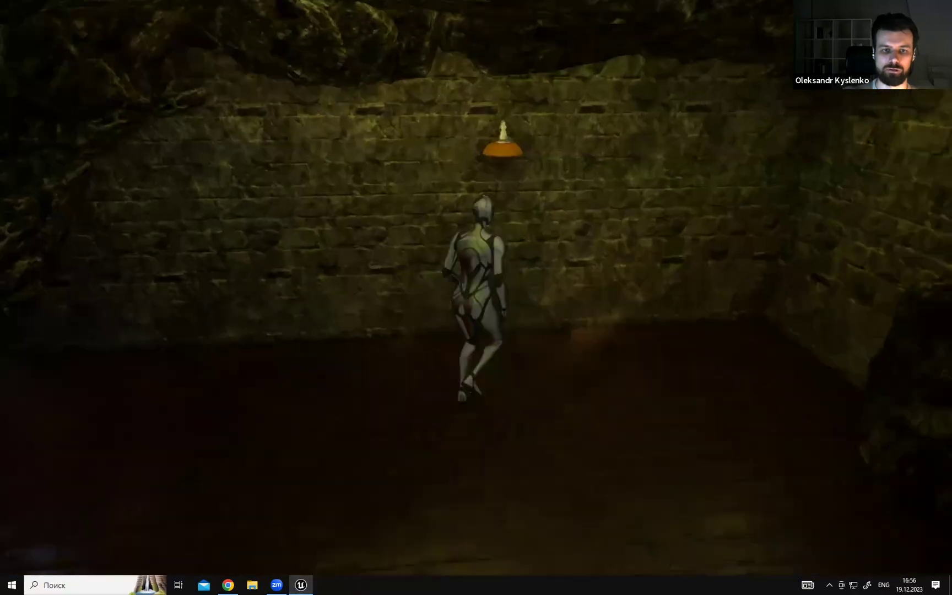
key(s)
key(w)
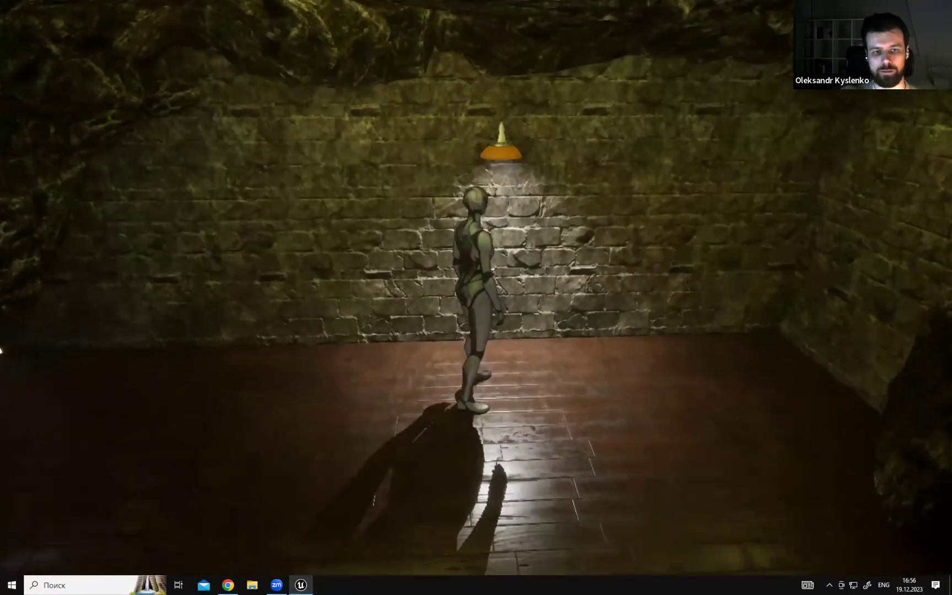
key(F11)
key(Escape)
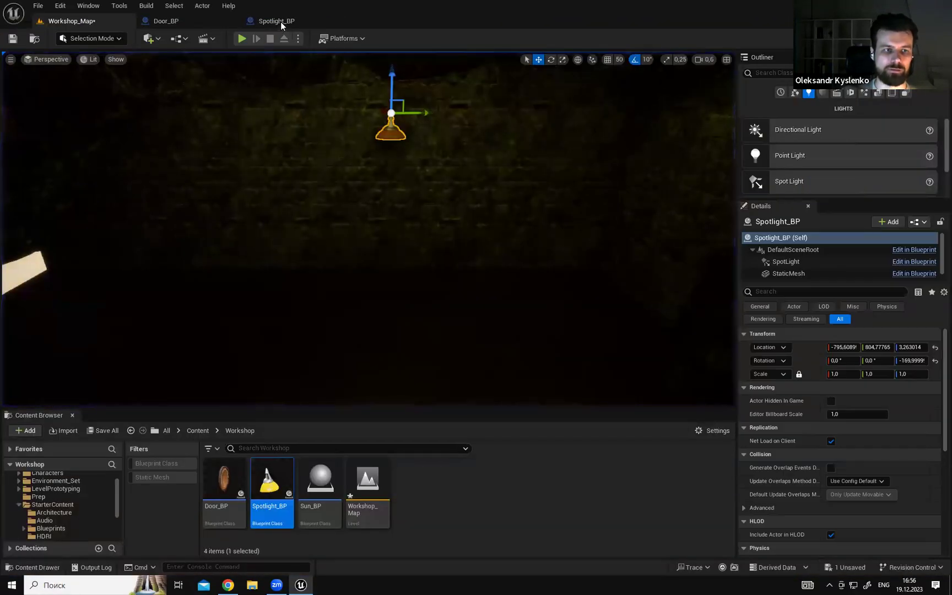
Move both Set Visibility nodes in Spotlight_BP's event graph up so they sit above and below the Spot Light reference.
click(280, 22)
right_drag(332, 130, 364, 138)
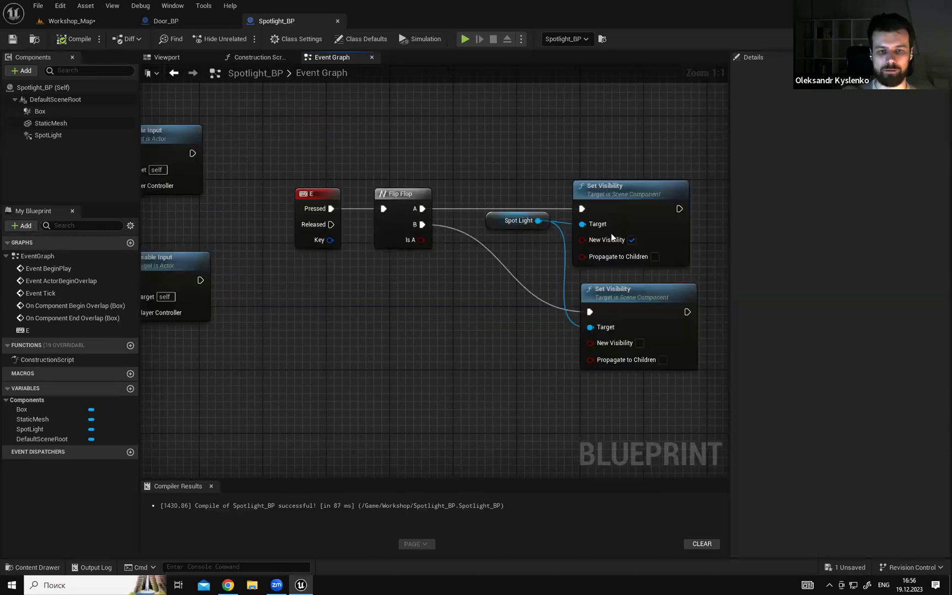
drag(464, 155, 715, 336)
click(629, 167)
drag(603, 193, 611, 147)
drag(615, 294, 612, 246)
click(528, 127)
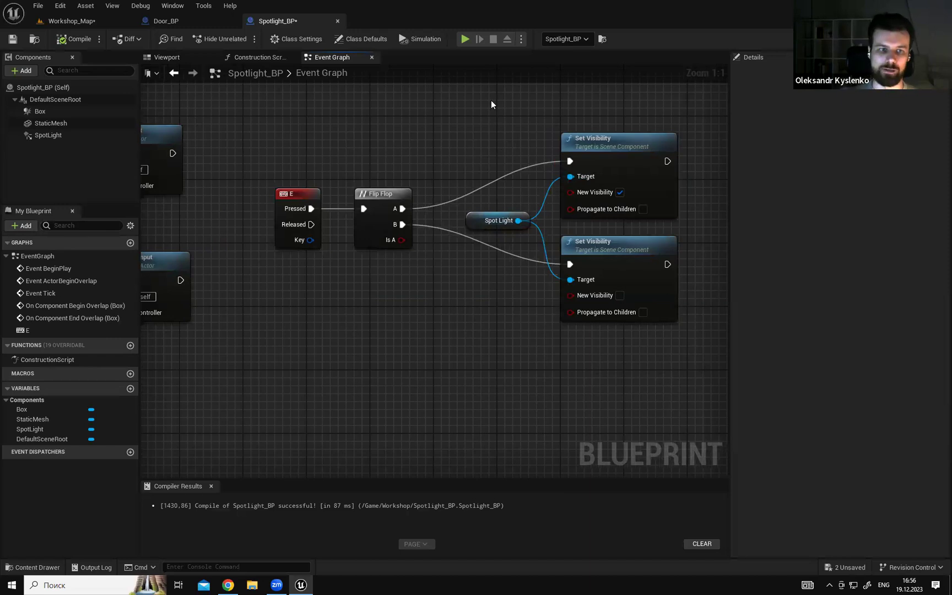
Move the Spot Light reference and both Set Visibility nodes together, slightly farther from the Flip Flop node.
right_drag(490, 104, 491, 108)
drag(645, 300, 647, 302)
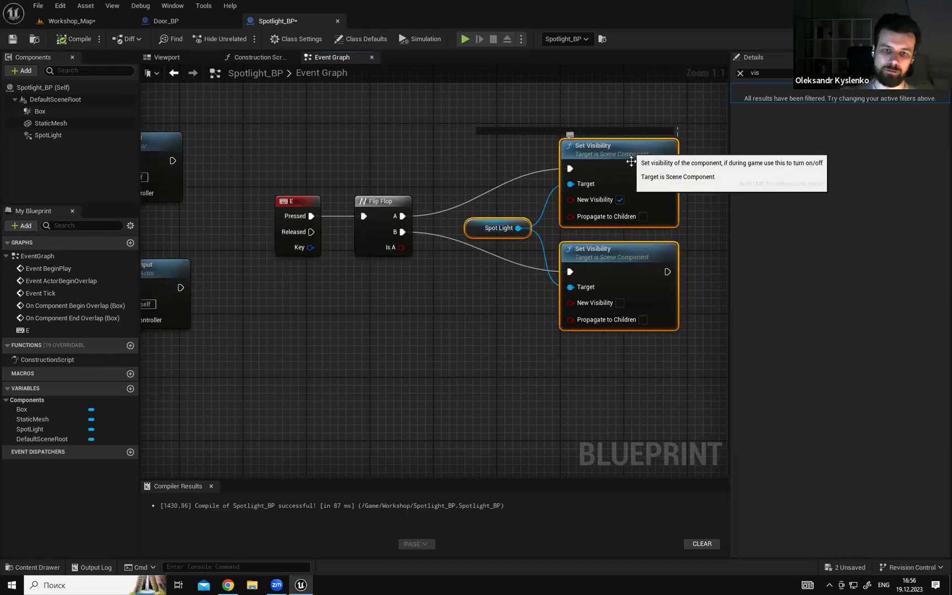
drag(633, 147, 636, 193)
drag(491, 183, 610, 330)
drag(641, 211, 631, 146)
click(578, 114)
right_drag(494, 117, 494, 121)
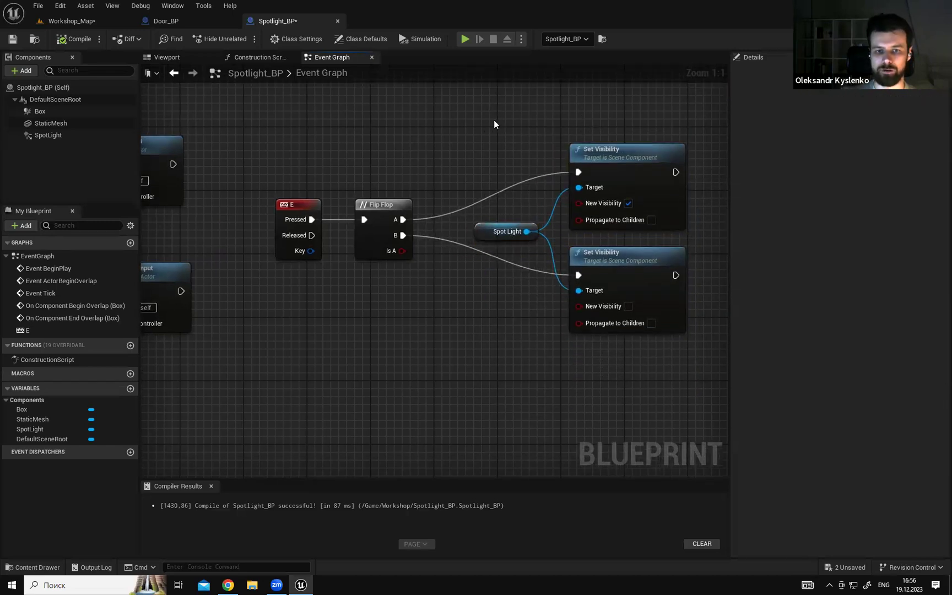
Save Spotlight_BP and compare its event graph with the one in Door_BP.
click(639, 148)
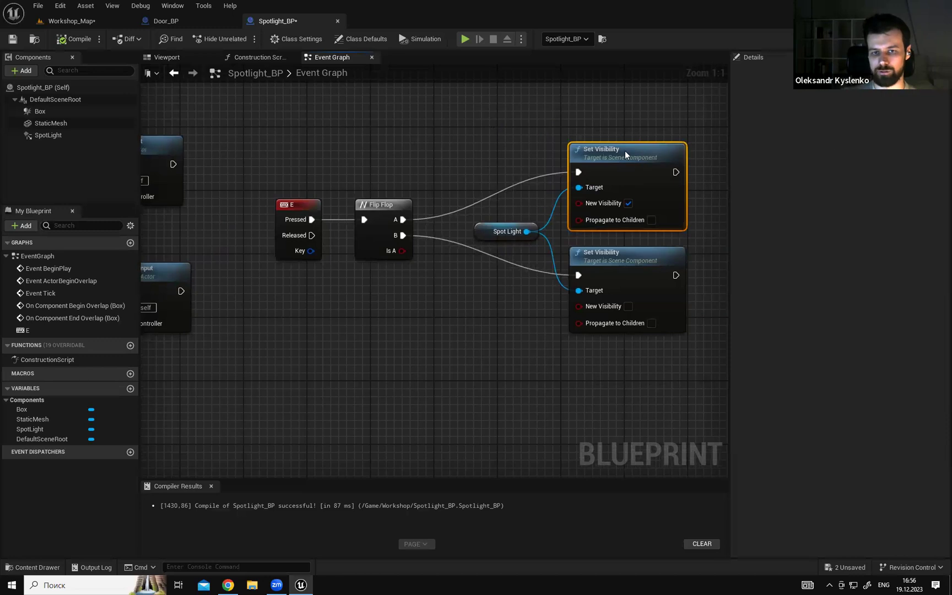
click(620, 128)
mouse_move(609, 128)
right_down()
mouse_move(576, 124)
mouse_move(621, 125)
right_up()
mouse_move(545, 119)
mouse_down()
mouse_move(689, 354)
mouse_move(697, 386)
mouse_move(505, 131)
mouse_move(478, 118)
mouse_move(674, 334)
mouse_move(681, 359)
mouse_up()
click(660, 368)
scroll(545, 152, down, 4)
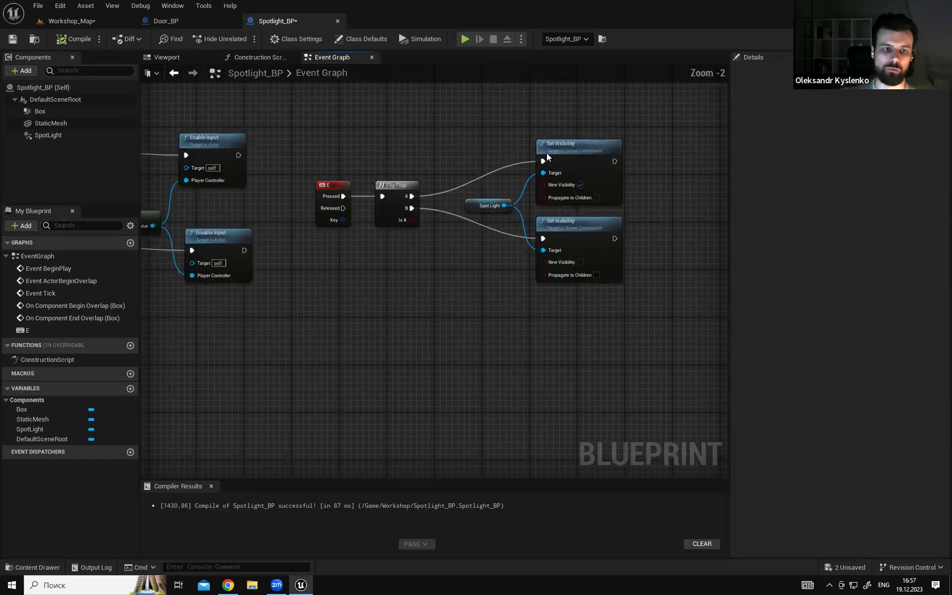
right_drag(545, 153, 463, 191)
click(13, 39)
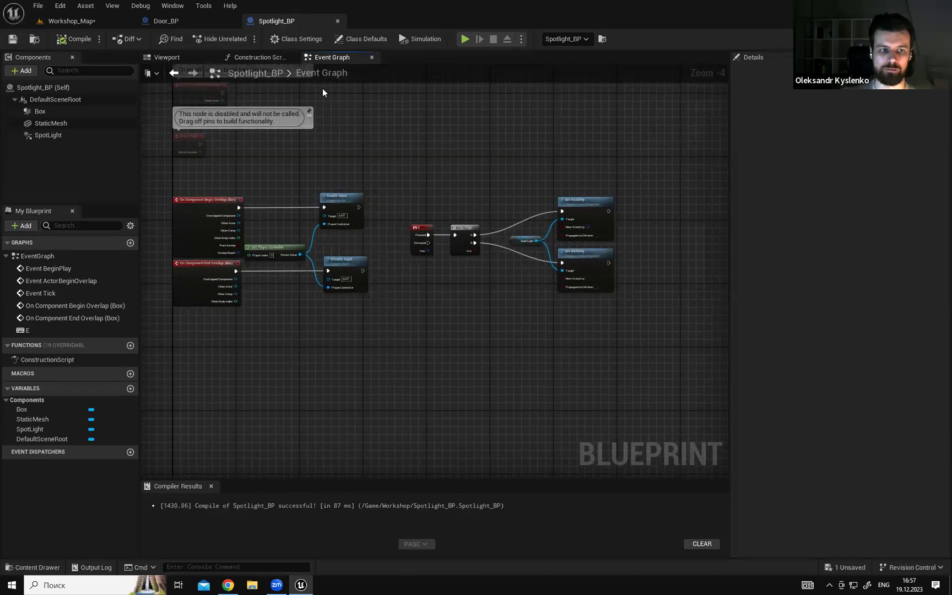
click(199, 21)
click(306, 19)
Move the E event and Flip Flop nodes closer to the Spot Light and Set Visibility nodes, and save Spotlight_BP.
right_drag(468, 155, 443, 144)
drag(348, 153, 618, 307)
click(619, 307)
right_drag(596, 281, 629, 275)
drag(430, 218, 484, 210)
ctrl+click(473, 222)
click(480, 195)
click(483, 200)
click(486, 204)
click(490, 203)
scroll(490, 202, up, 4)
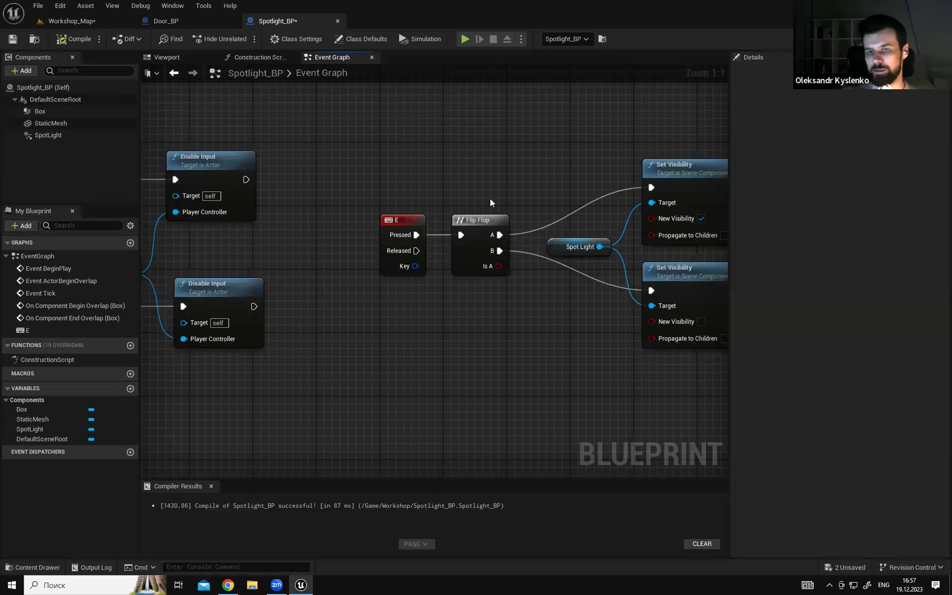
click(13, 38)
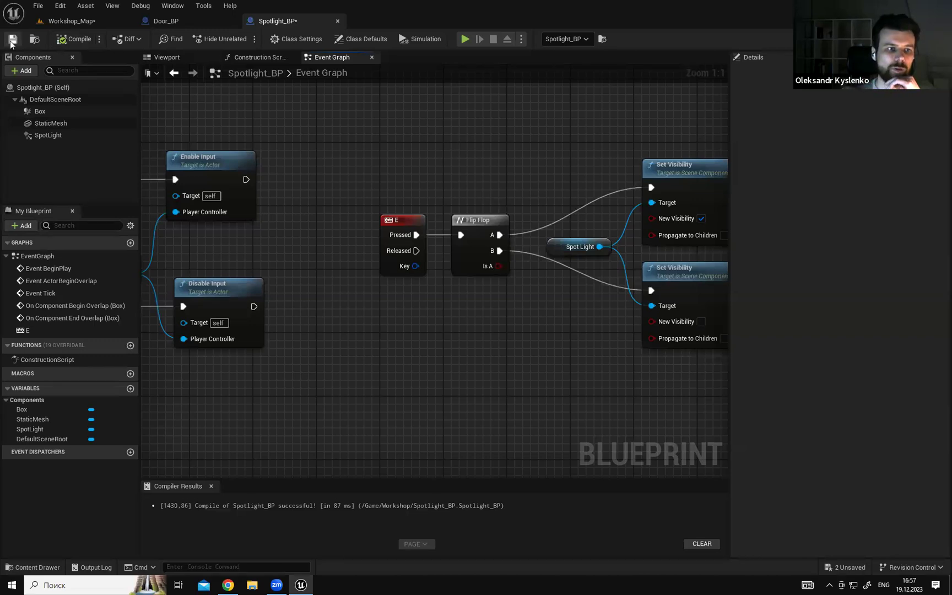
Save the Workshop_Map level and return to Spotlight_BP's event graph.
click(200, 26)
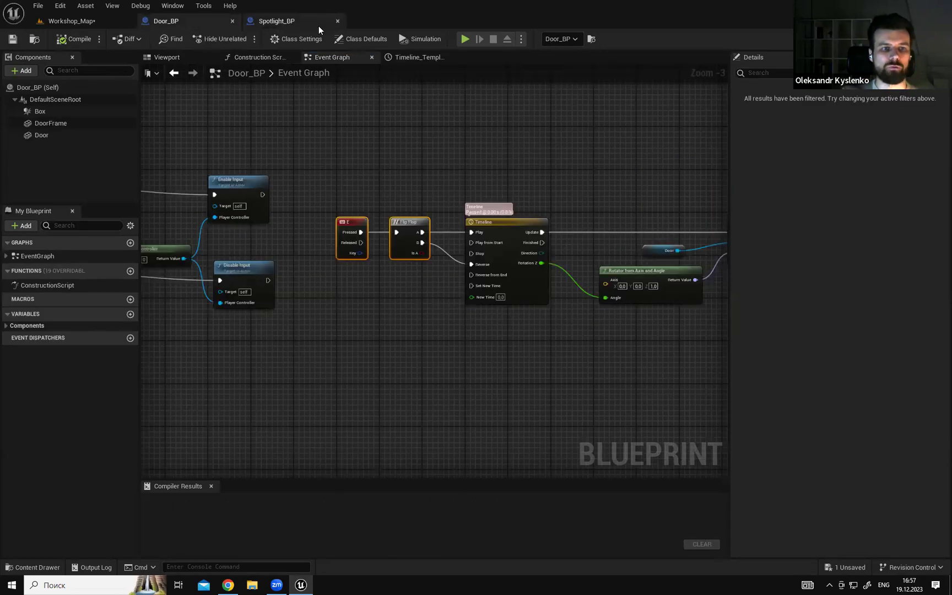
click(298, 19)
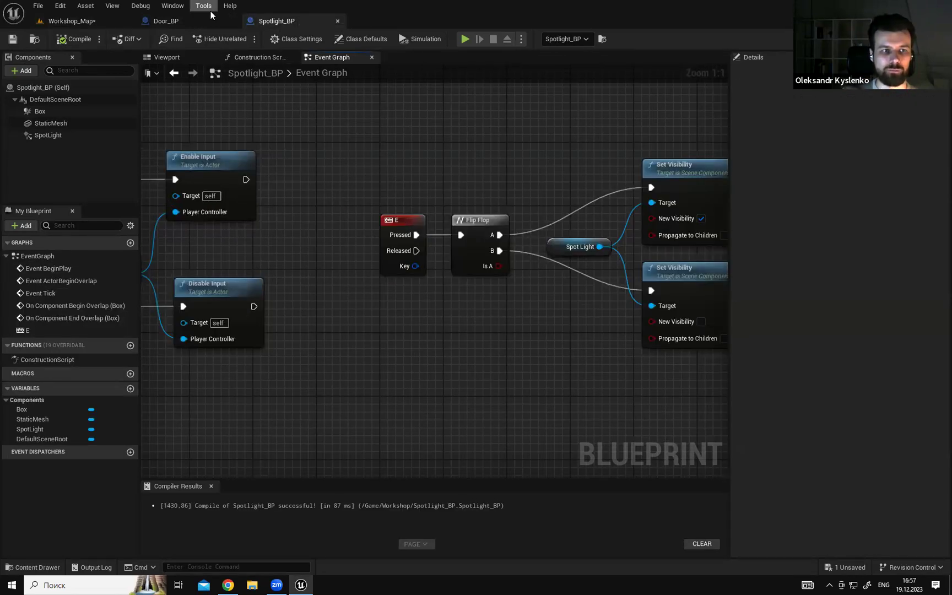
click(179, 21)
click(92, 24)
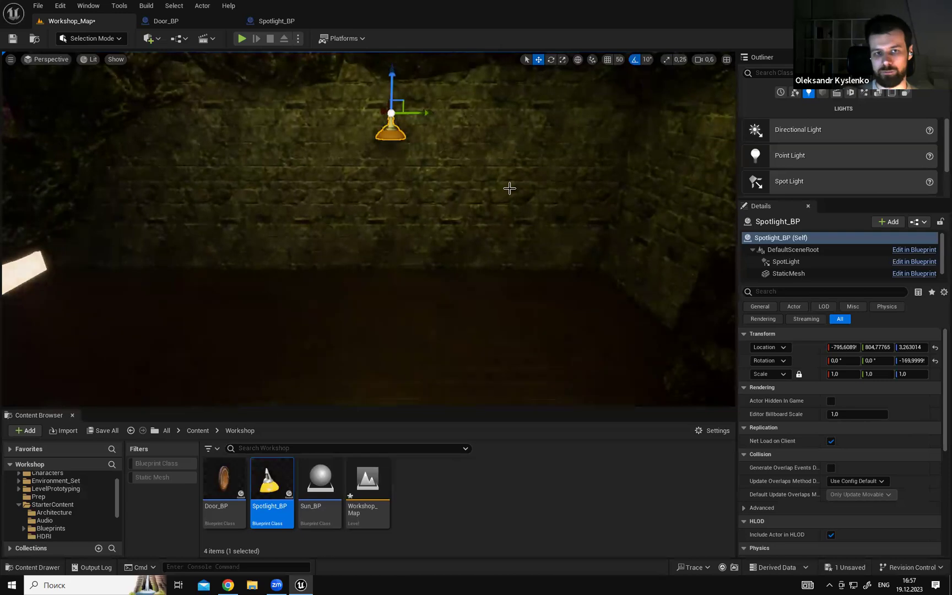
click(16, 40)
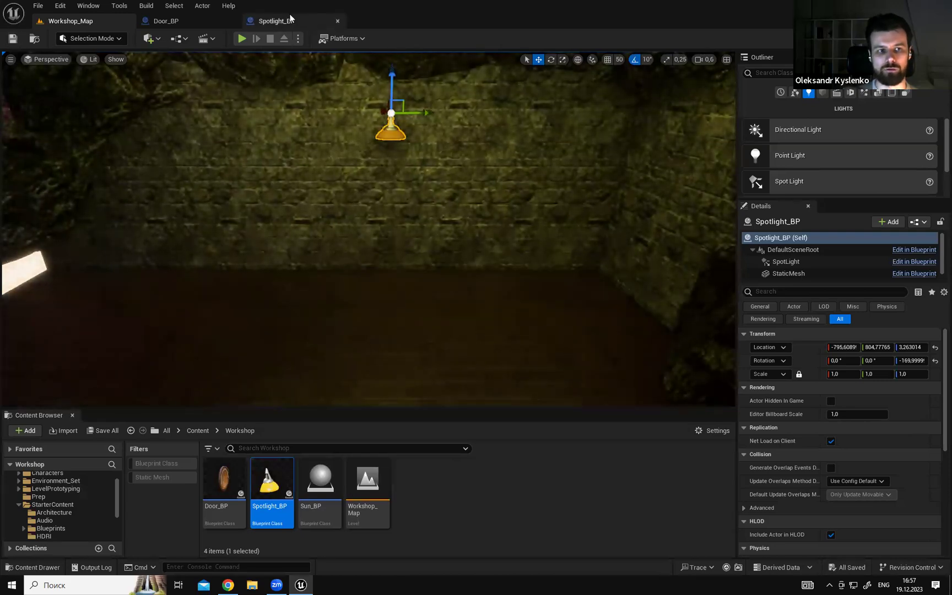
click(277, 21)
Examine the overlap events, Enable and Disable Input nodes, and the light toggle chain in Spotlight_BP's event graph.
right_drag(435, 151, 408, 161)
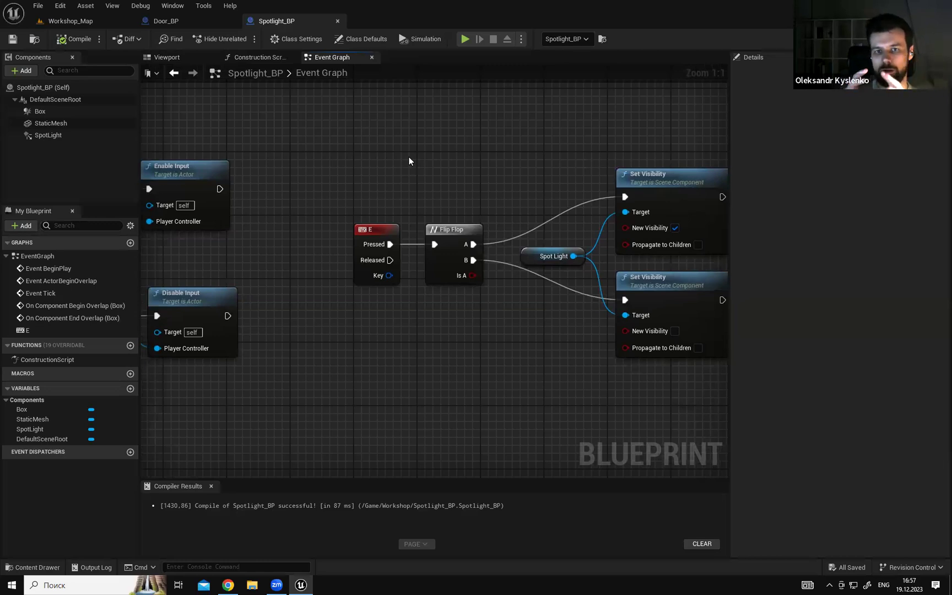
right_drag(422, 160, 492, 174)
scroll(394, 144, down, 3)
drag(702, 352, 263, 163)
click(394, 152)
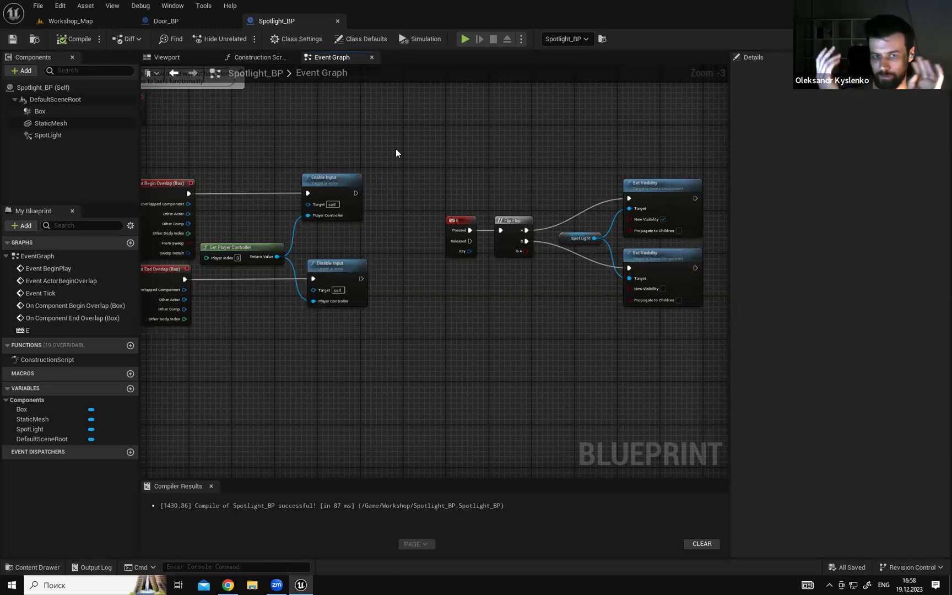
right_drag(451, 174, 451, 181)
drag(442, 177, 669, 333)
click(426, 213)
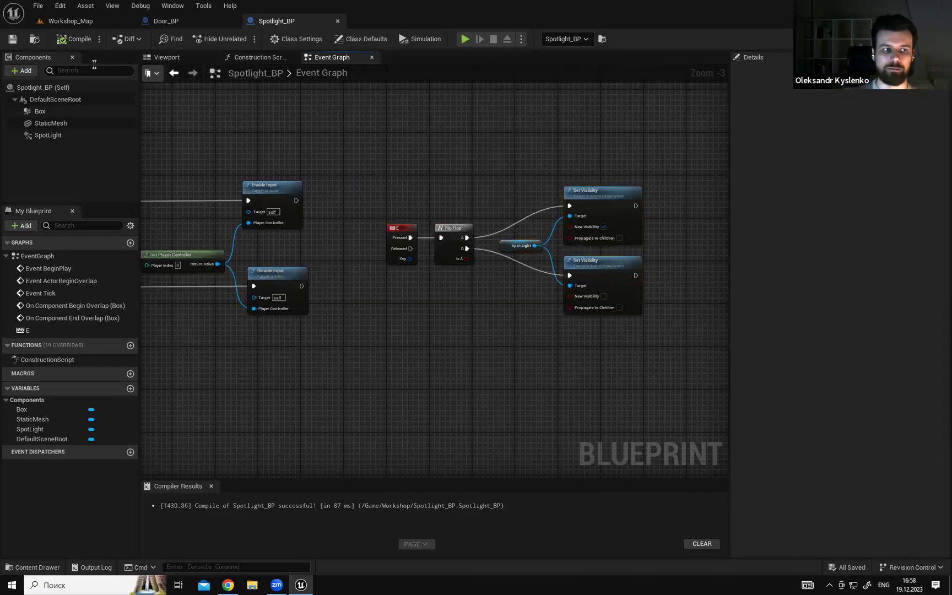
Examine how the E event and Flip Flop nodes feed the two Set Visibility nodes.
drag(382, 219, 479, 278)
click(399, 192)
right_drag(399, 191, 431, 196)
drag(435, 219, 536, 298)
click(536, 298)
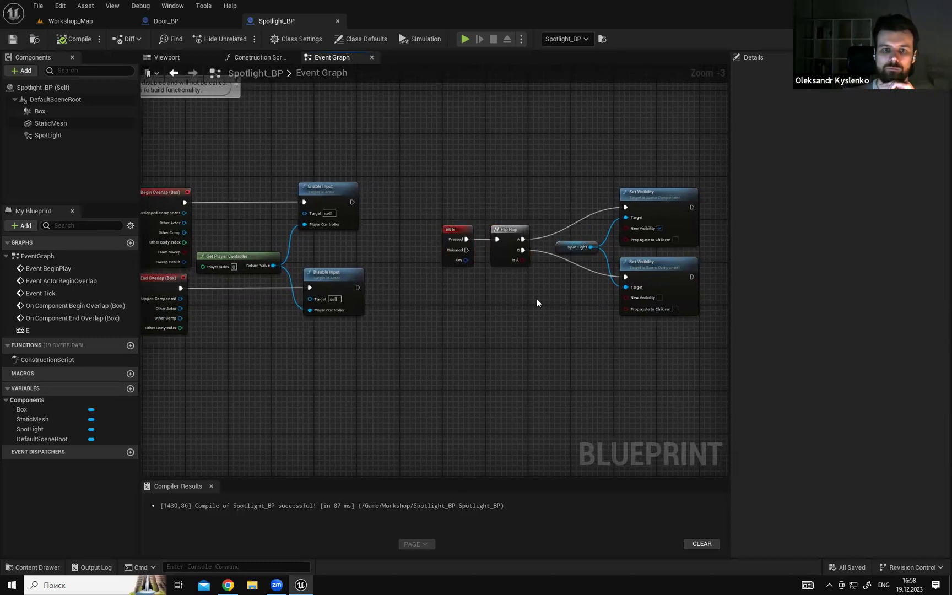
drag(552, 299, 550, 306)
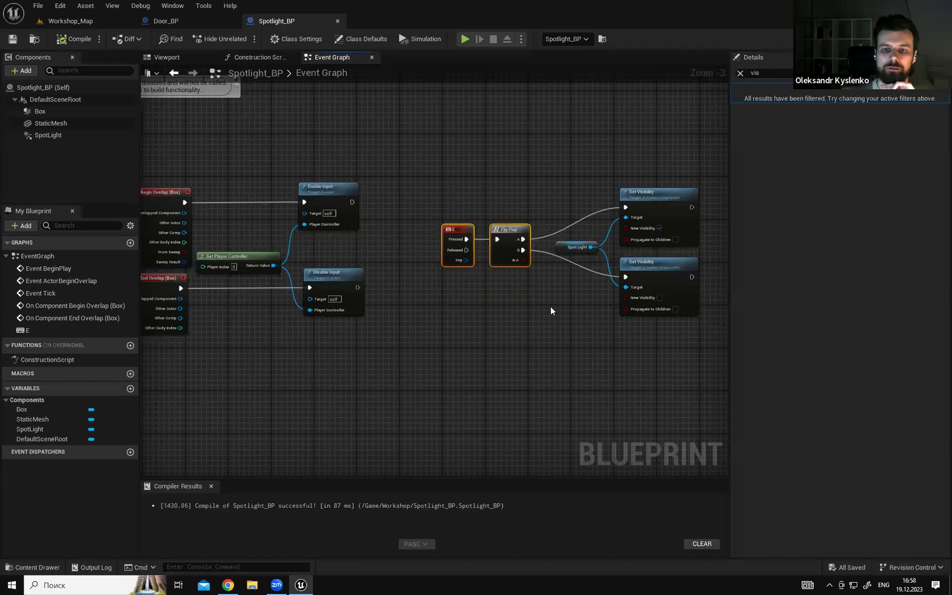
click(518, 170)
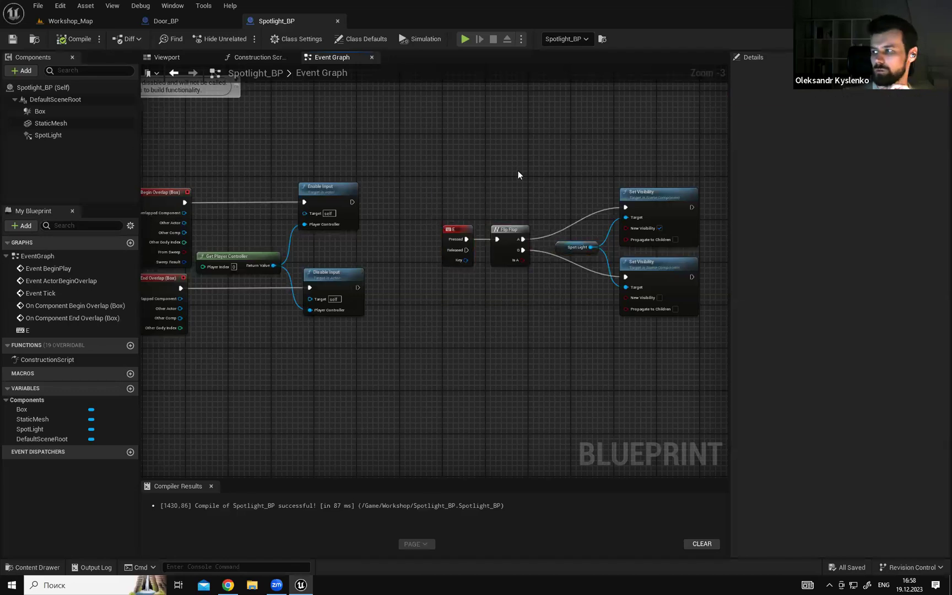
right_drag(517, 171, 513, 181)
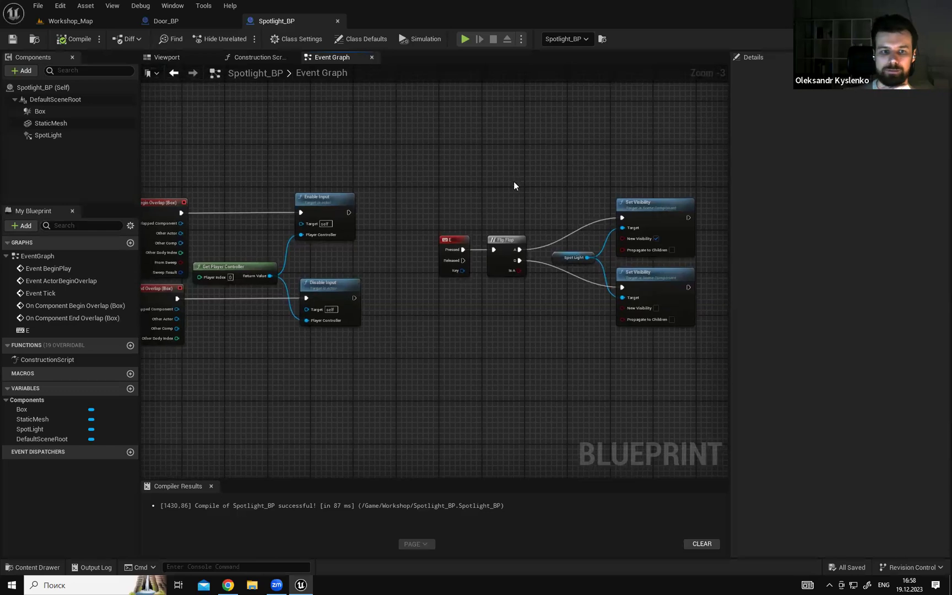
right_drag(419, 184, 431, 178)
drag(431, 174, 556, 312)
click(556, 312)
drag(453, 216, 538, 296)
click(538, 296)
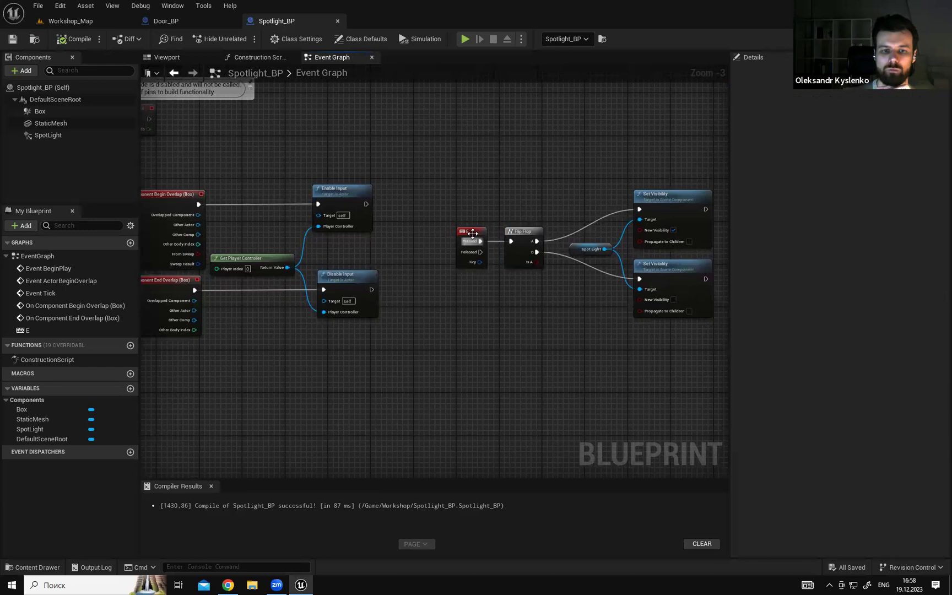
Move the E event and Flip Flop nodes up slightly together and save Spotlight_BP.
drag(453, 213, 542, 277)
drag(473, 234, 473, 229)
click(477, 199)
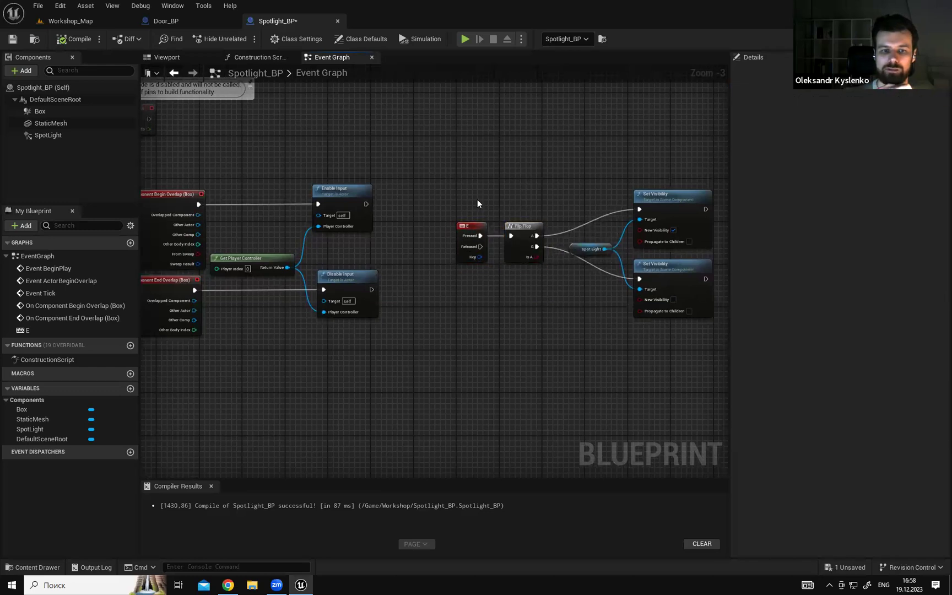
right_drag(477, 199, 462, 200)
click(13, 38)
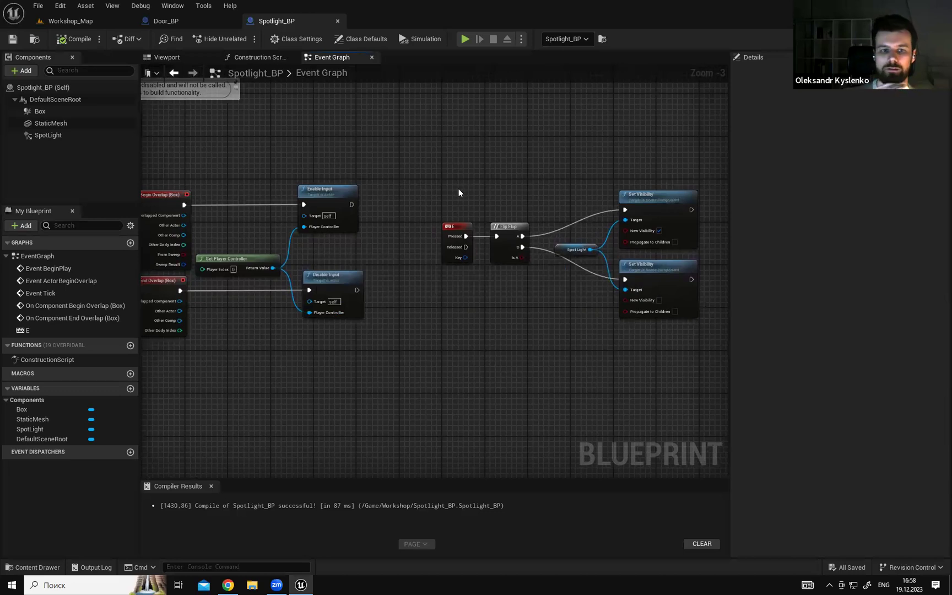
Review the E toggle chain from the Flip Flop to the Spot Light and Set Visibility nodes.
right_drag(459, 188, 420, 182)
drag(398, 164, 571, 309)
click(571, 314)
drag(392, 164, 366, 131)
click(365, 131)
mouse_move(402, 174)
right_down()
mouse_move(383, 165)
mouse_move(494, 164)
mouse_move(411, 165)
right_up()
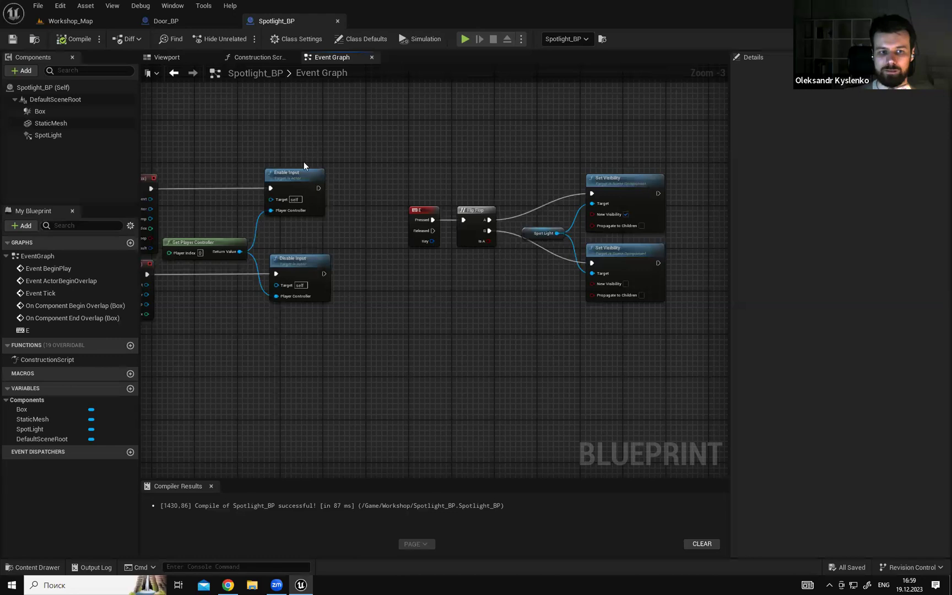
right_drag(457, 173, 479, 179)
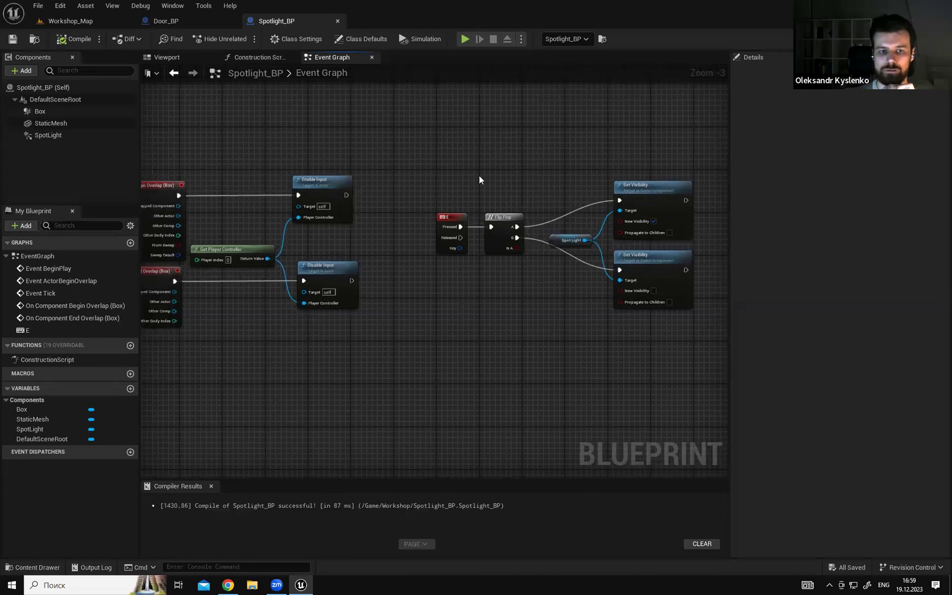
right_drag(478, 180, 470, 186)
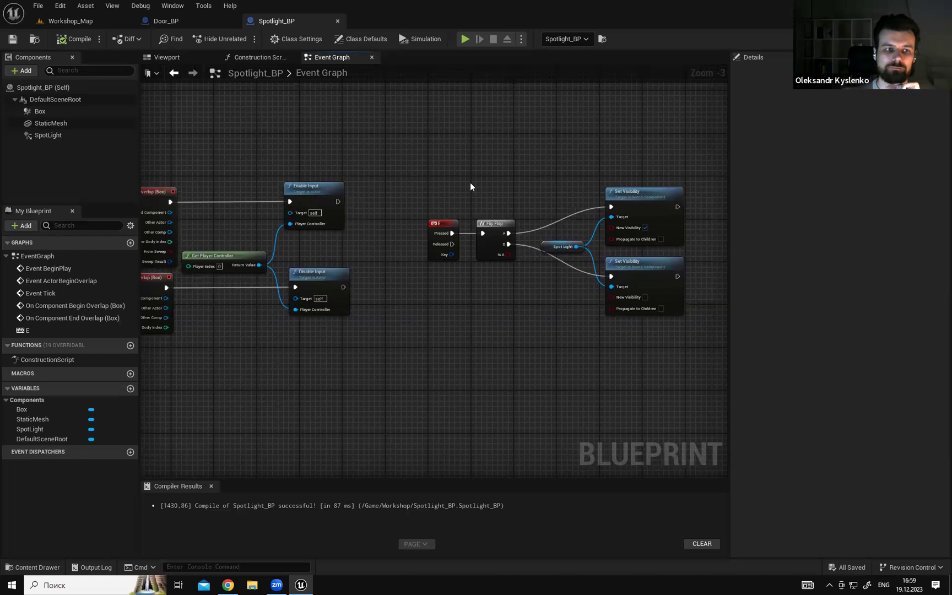
scroll(465, 187, up, 3)
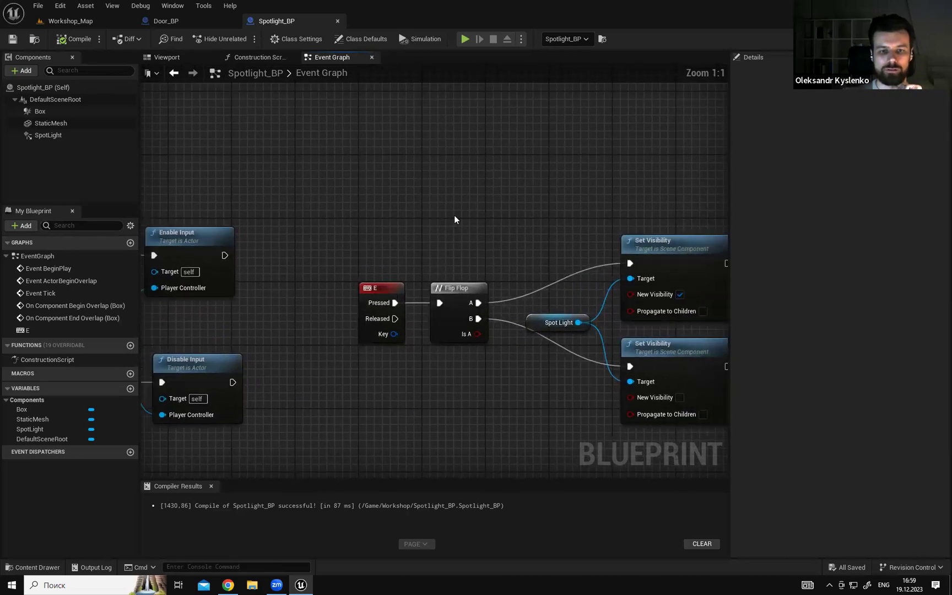
right_drag(490, 241, 355, 209)
Move the Spot Light reference up slightly between the Flip Flop and Set Visibility nodes.
click(508, 212)
right_drag(502, 175, 558, 266)
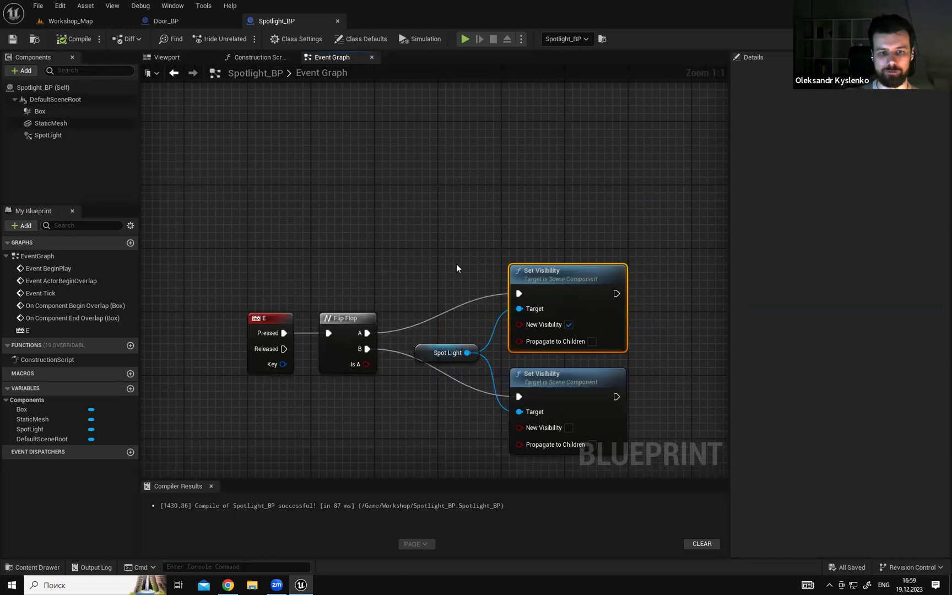
right_drag(476, 335, 471, 304)
drag(420, 322, 421, 314)
click(419, 301)
click(419, 309)
click(289, 161)
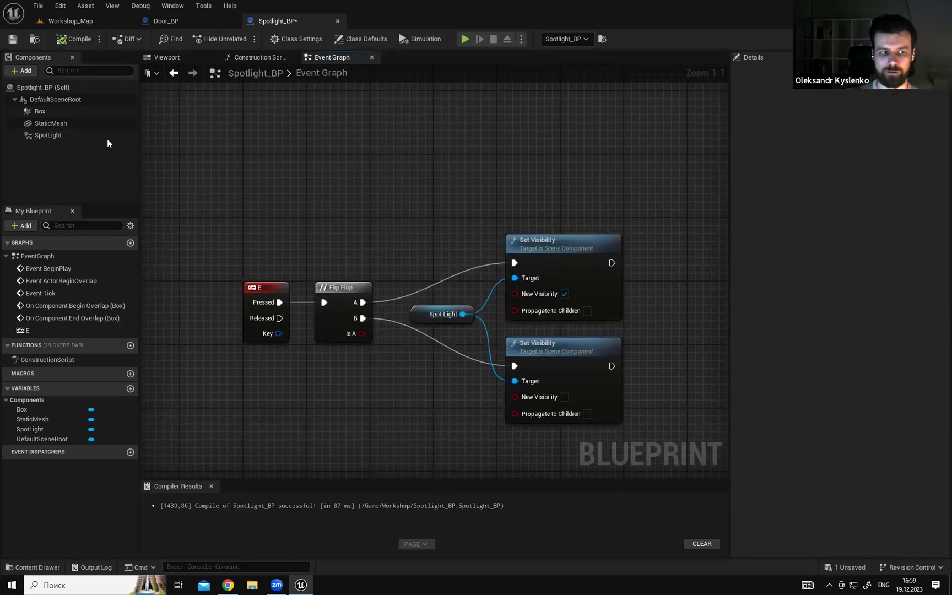
Add a temporary Spot Light reference above the toggle chain to browse its available actions, and delete it.
drag(45, 136, 325, 190)
right_drag(364, 196, 359, 253)
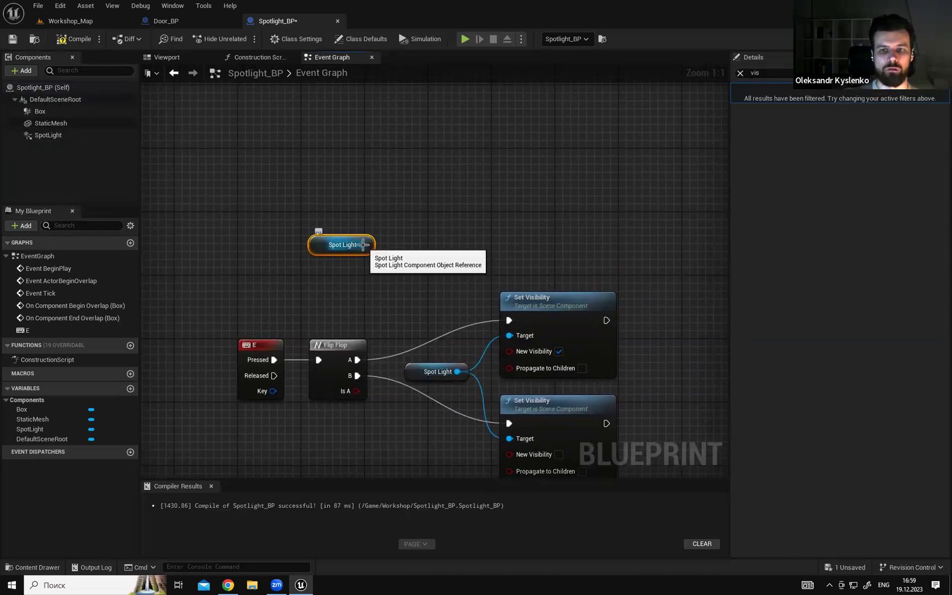
drag(363, 245, 429, 197)
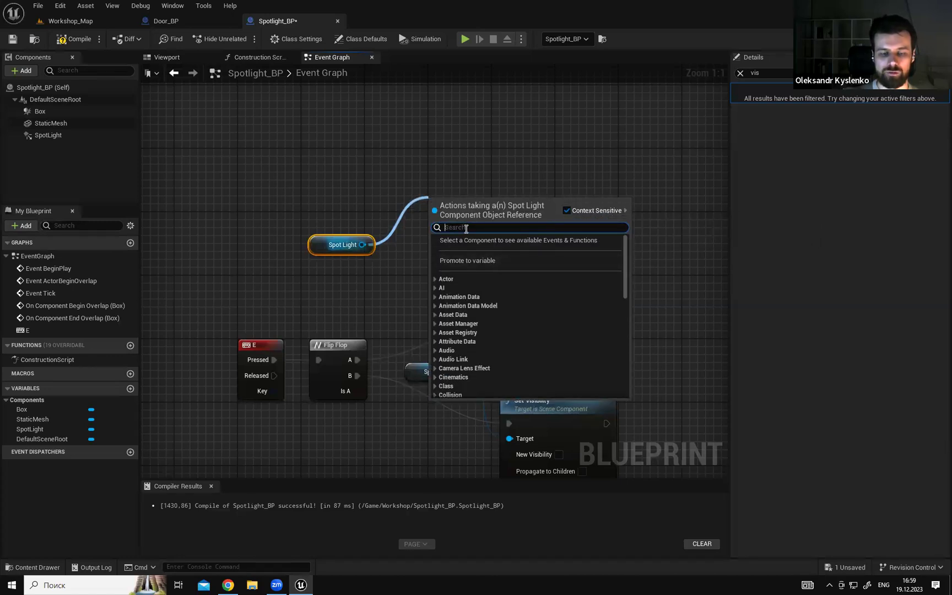
click(349, 222)
drag(324, 246, 353, 216)
drag(279, 204, 434, 179)
click(383, 248)
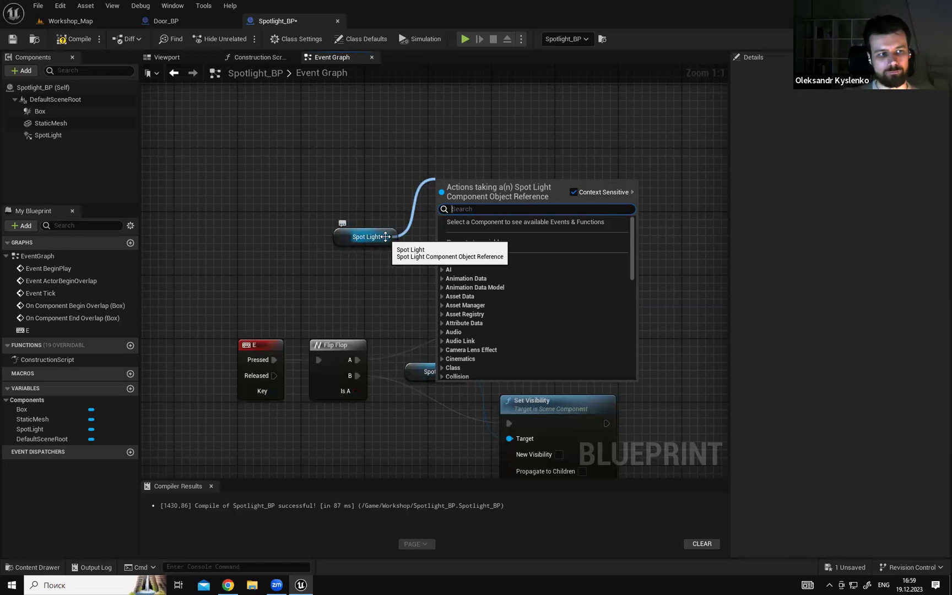
drag(339, 230, 422, 190)
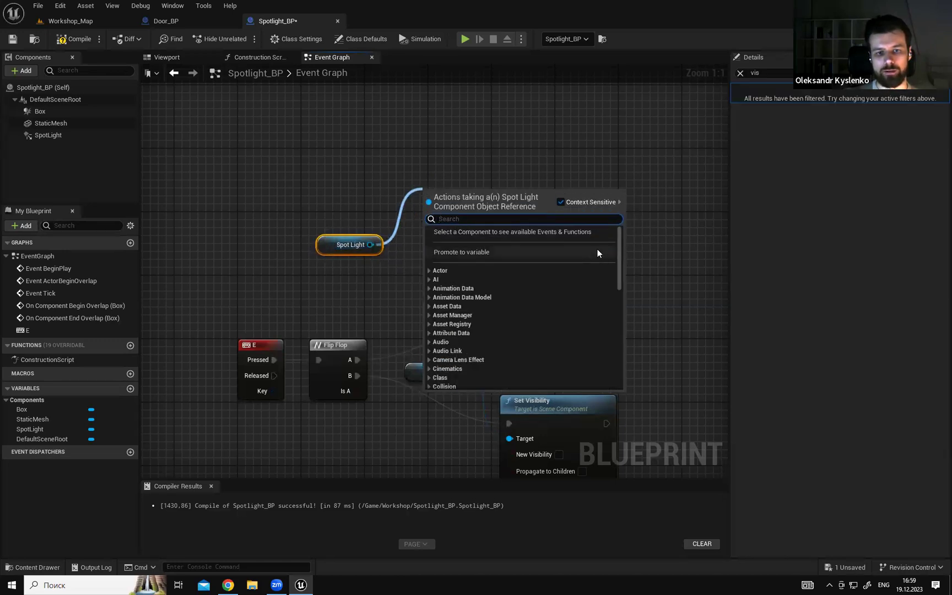
mouse_move(620, 244)
mouse_down()
mouse_move(619, 253)
mouse_move(618, 231)
mouse_up()
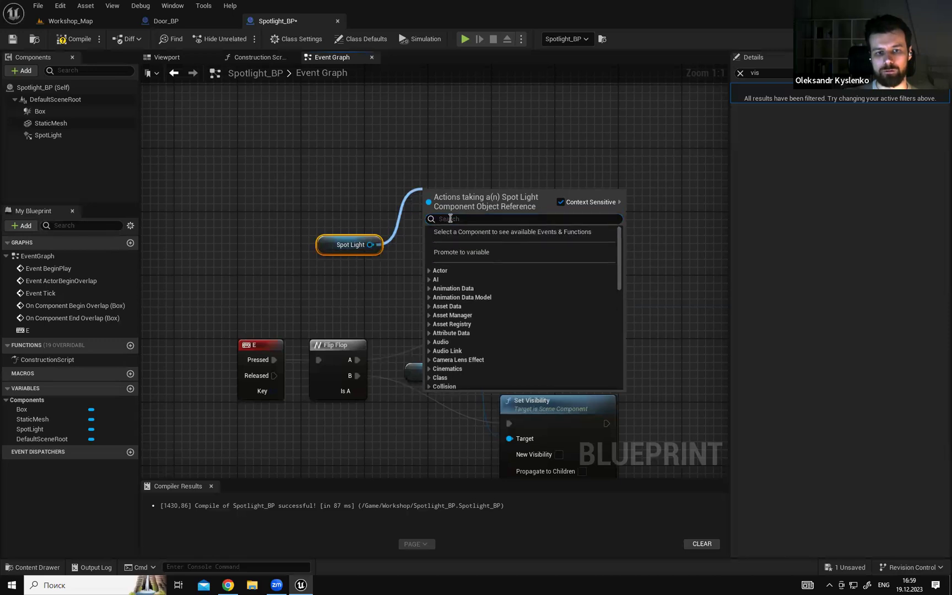
mouse_move(305, 209)
mouse_down()
mouse_move(404, 287)
mouse_move(415, 282)
mouse_up()
key(Delete)
Save Spotlight_BP and switch to Door_BP's event graph.
right_drag(357, 223, 385, 170)
click(13, 39)
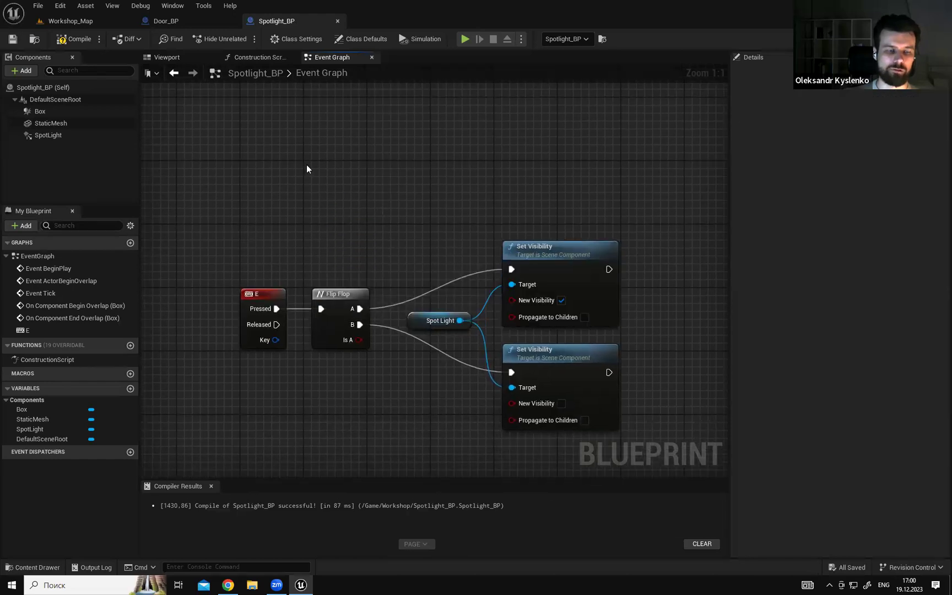
click(182, 22)
click(285, 21)
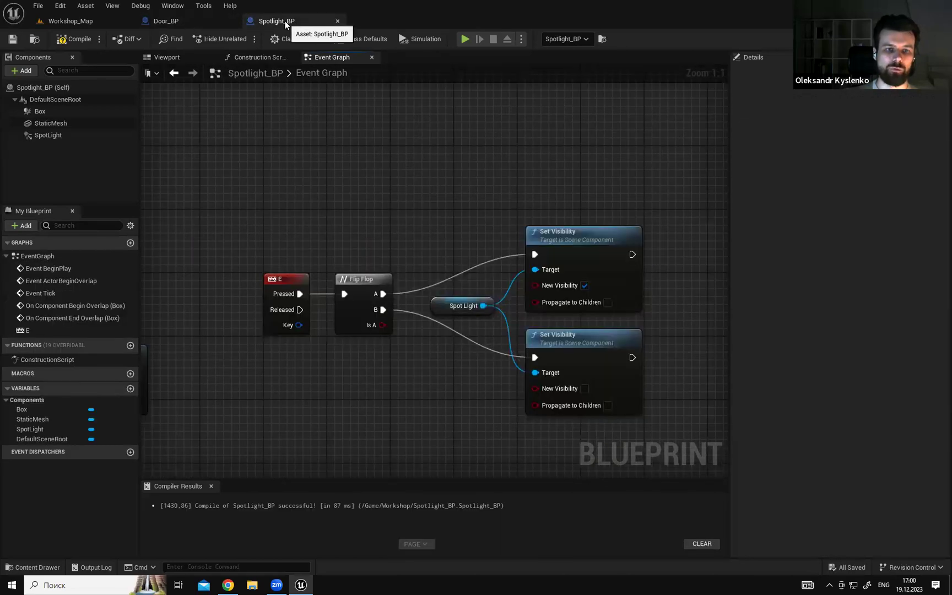
click(170, 23)
click(280, 22)
click(183, 21)
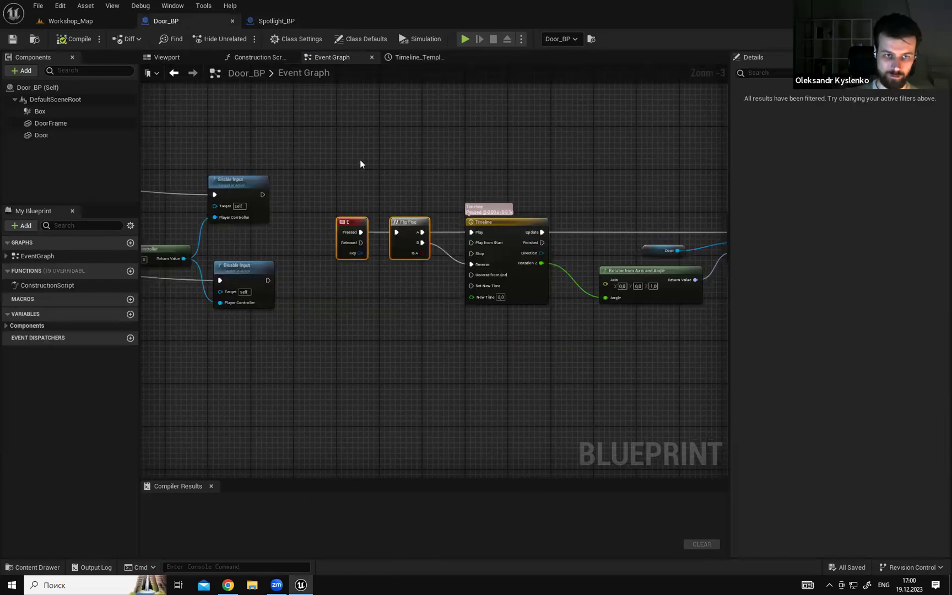
Review the E key toggle chain from the Flip Flop to the Timeline's Play and Reverse inputs.
right_drag(368, 158, 298, 153)
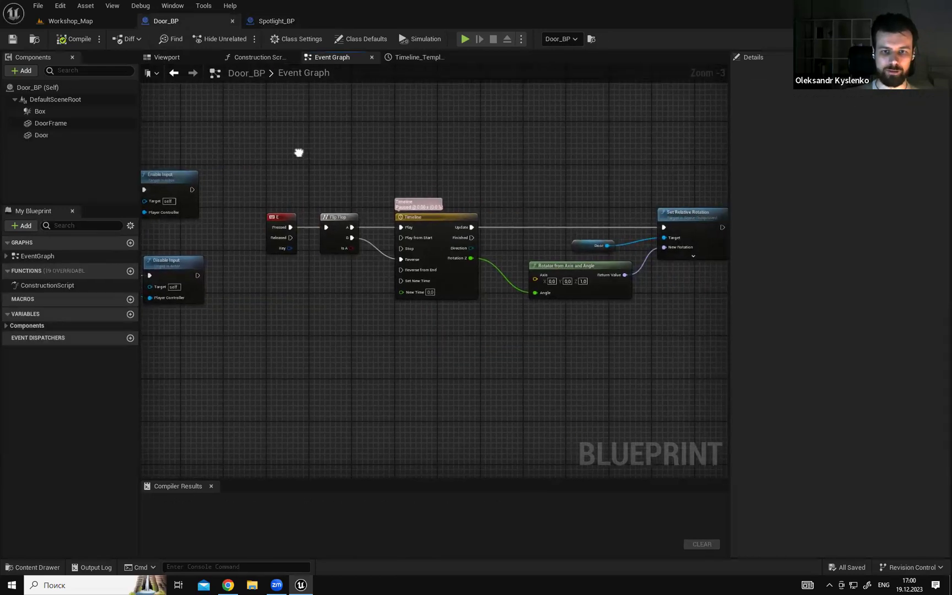
drag(257, 159, 502, 337)
click(372, 186)
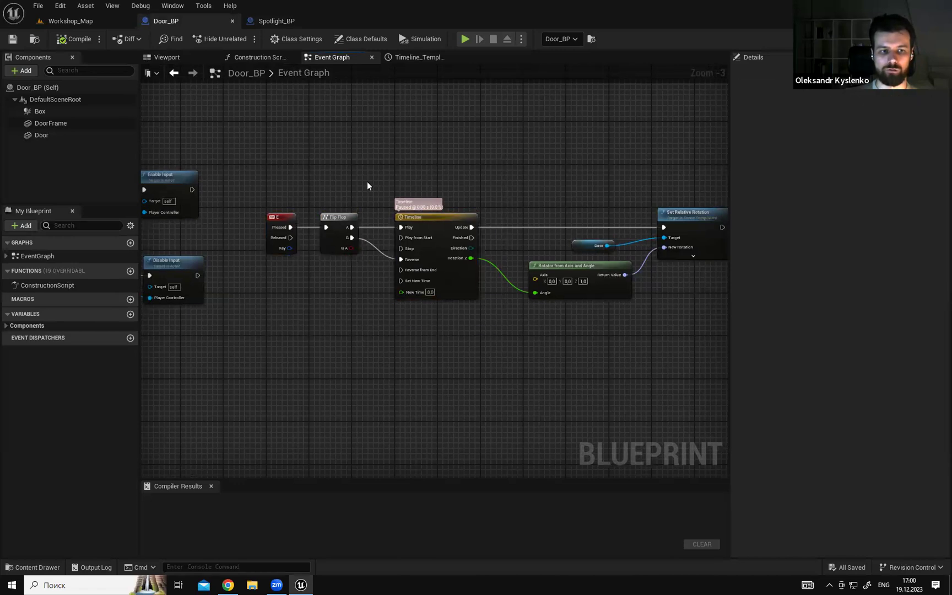
drag(249, 186, 471, 318)
click(487, 336)
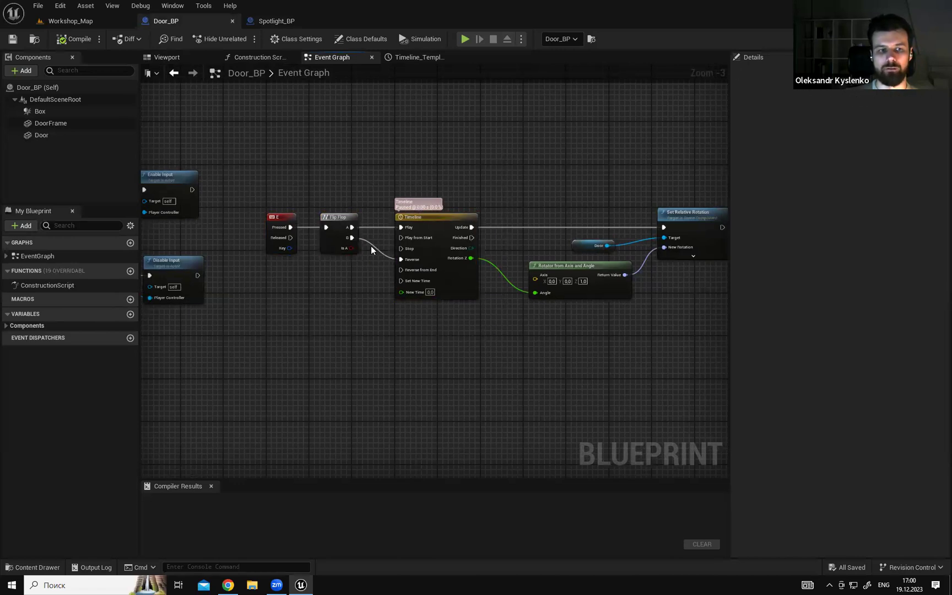
drag(291, 190, 468, 304)
click(449, 180)
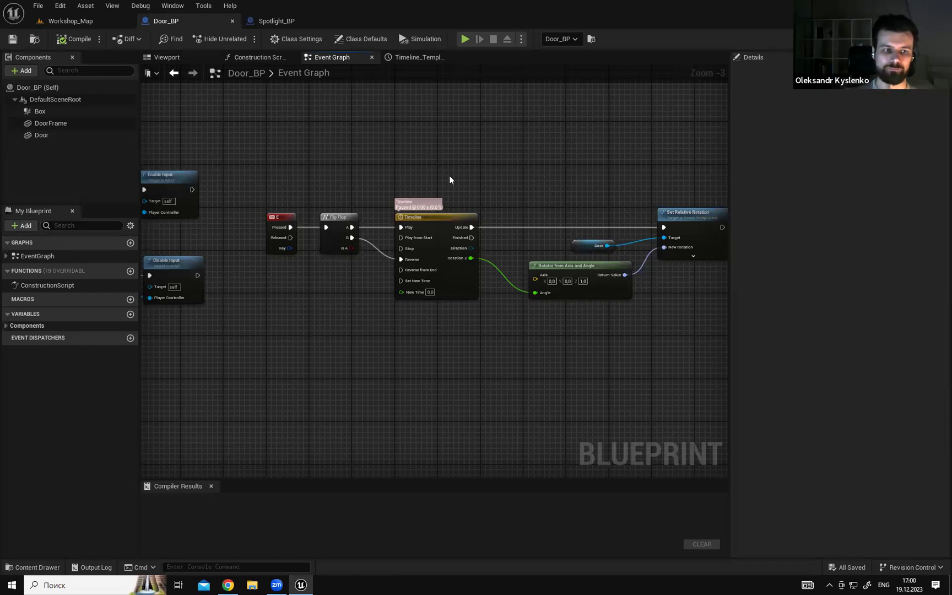
right_drag(455, 178, 487, 175)
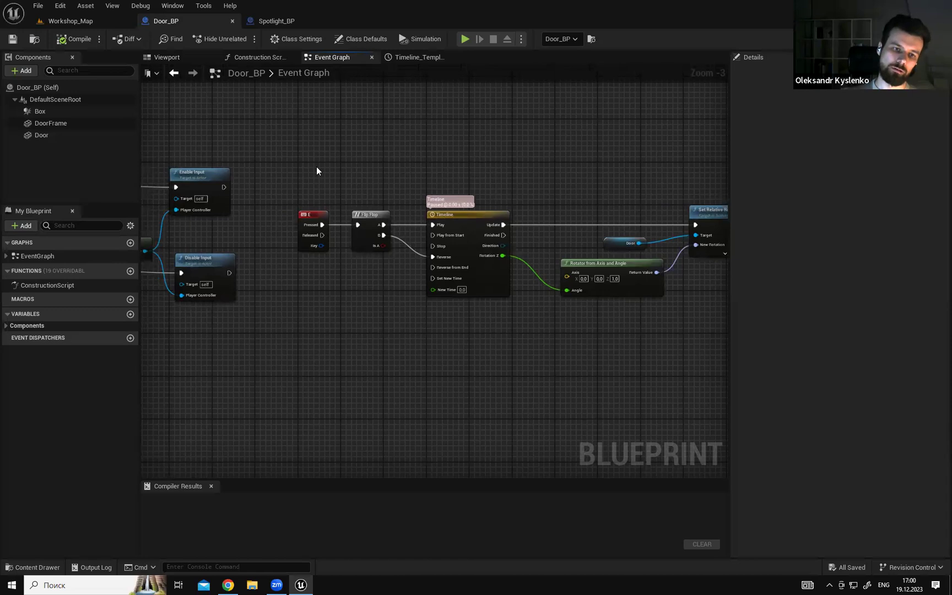
drag(306, 172, 508, 305)
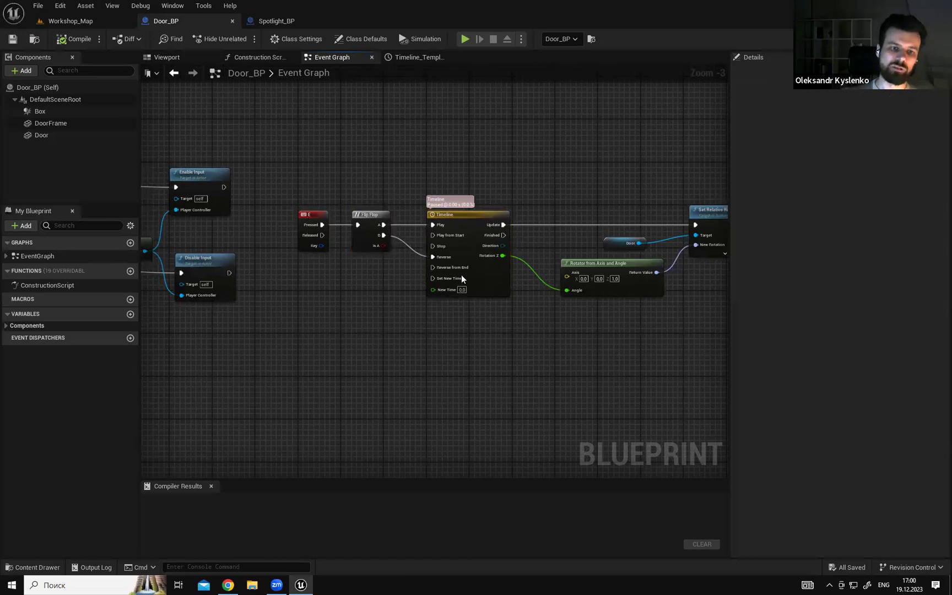
drag(289, 183, 535, 354)
click(535, 354)
Tidy the Door reference and Rotator from Axis and Angle nodes between the Timeline and Set Relative Rotation.
right_drag(535, 358, 456, 346)
drag(523, 255, 554, 231)
click(525, 187)
Re-examine the E, Flip Flop and Timeline nodes beside the rearranged rotation nodes.
right_drag(469, 180, 533, 187)
drag(280, 177, 500, 332)
click(500, 331)
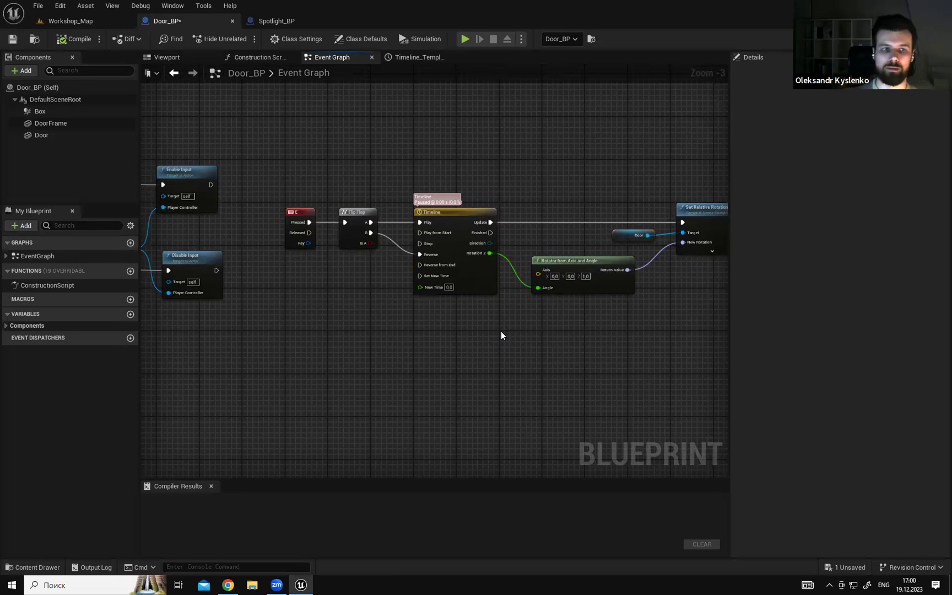
drag(289, 199, 569, 335)
click(522, 346)
drag(251, 205, 483, 328)
mouse_move(267, 189)
mouse_down()
mouse_move(471, 286)
mouse_move(502, 331)
mouse_move(275, 191)
mouse_move(264, 194)
mouse_up()
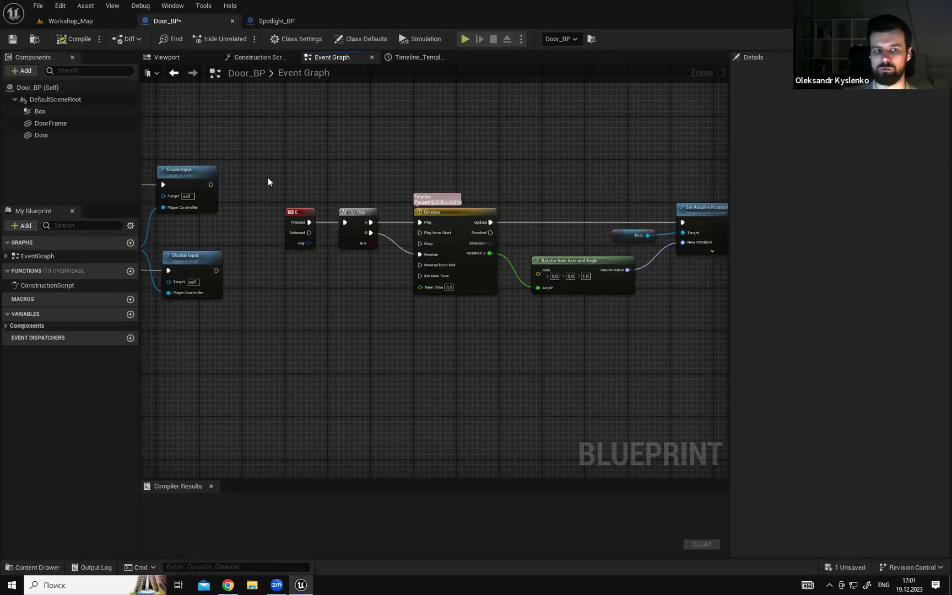
Save Door_BP and compare its event graph with Spotlight_BP's toggle chain.
key(ctrl+s)
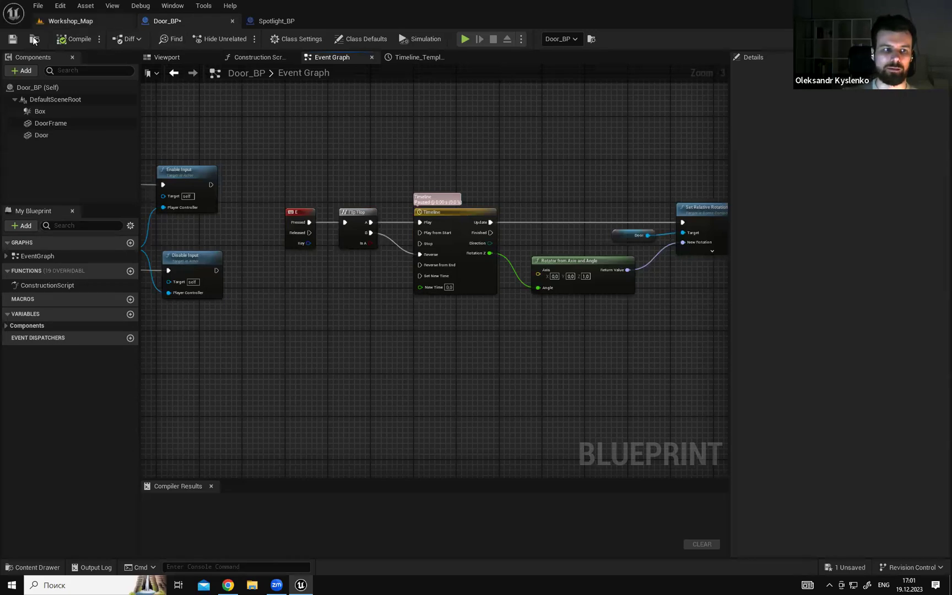
click(273, 21)
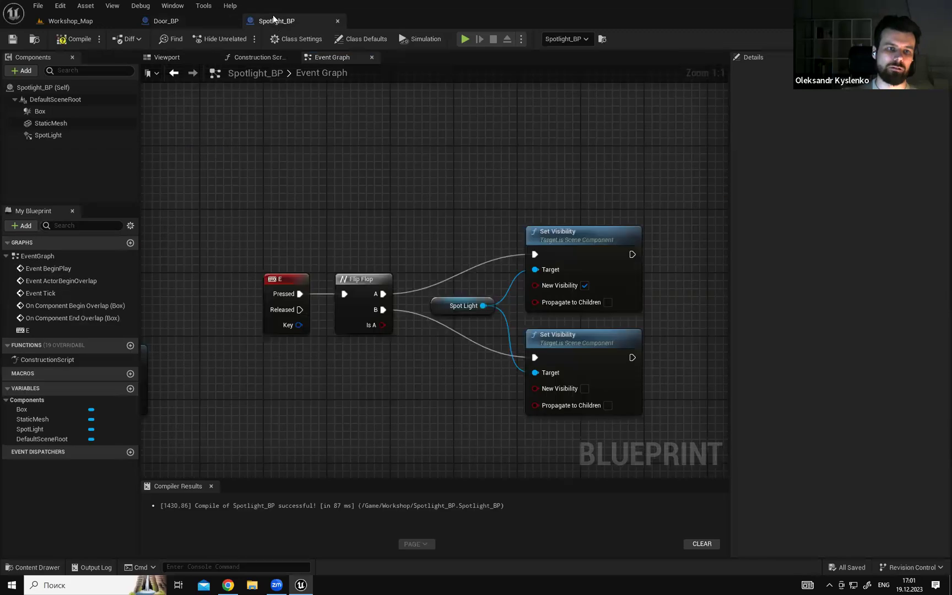
click(201, 22)
Align the Disable Input node under Enable Input and save Door_BP.
right_drag(368, 146, 433, 162)
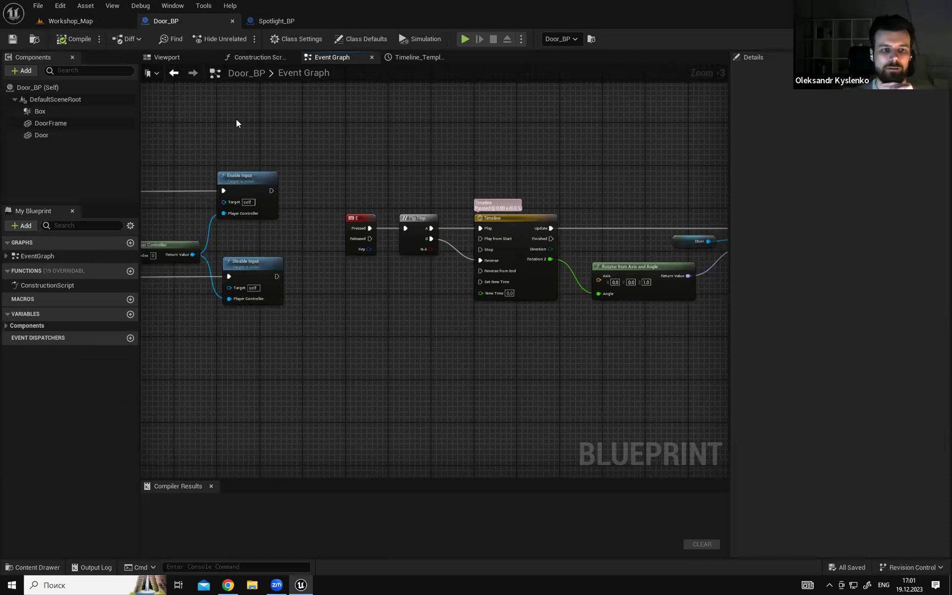
right_drag(323, 148, 494, 157)
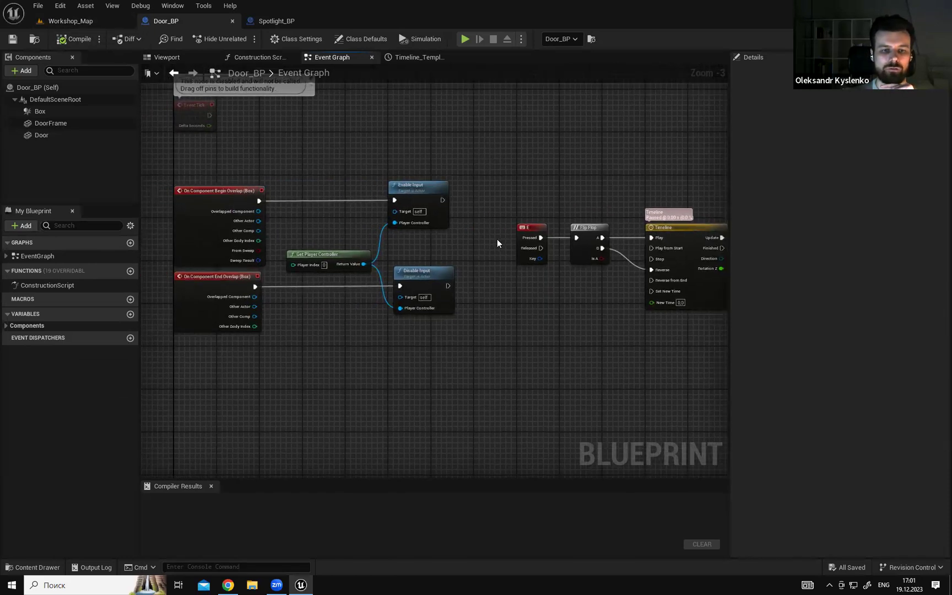
drag(426, 280, 420, 280)
click(479, 207)
click(12, 38)
Switch to Workshop_Map and examine the wall lamp's light in the underground room.
right_drag(464, 159, 181, 154)
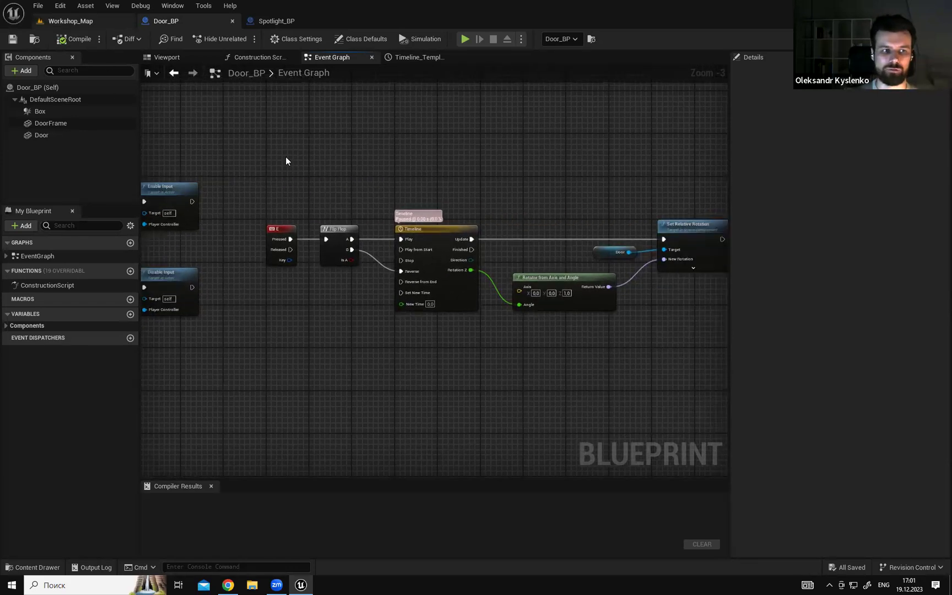
click(49, 20)
right_drag(425, 212, 447, 212)
scroll(425, 213, up, 5)
key(g)
key(g)
scroll(501, 233, down, 3)
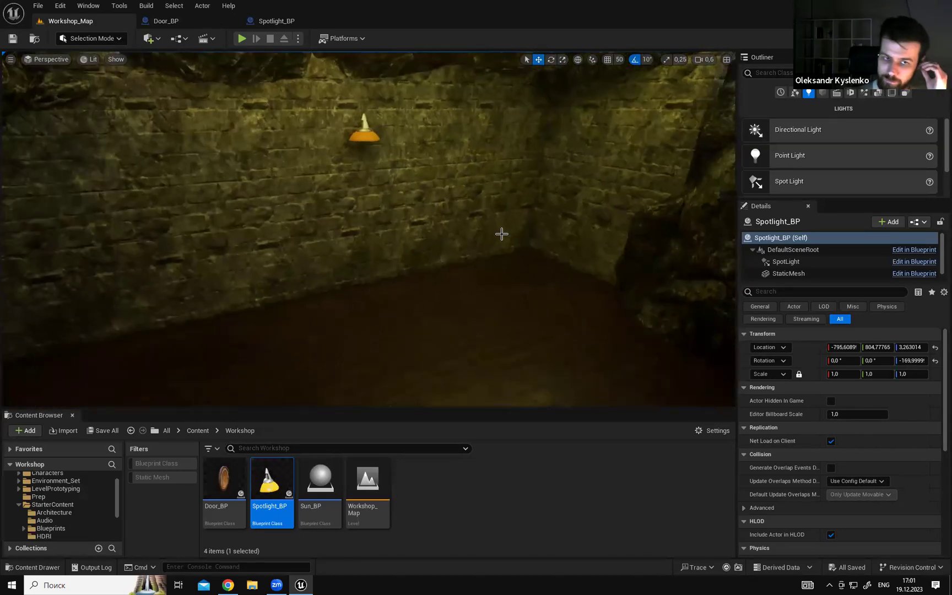
right_drag(530, 234, 473, 248)
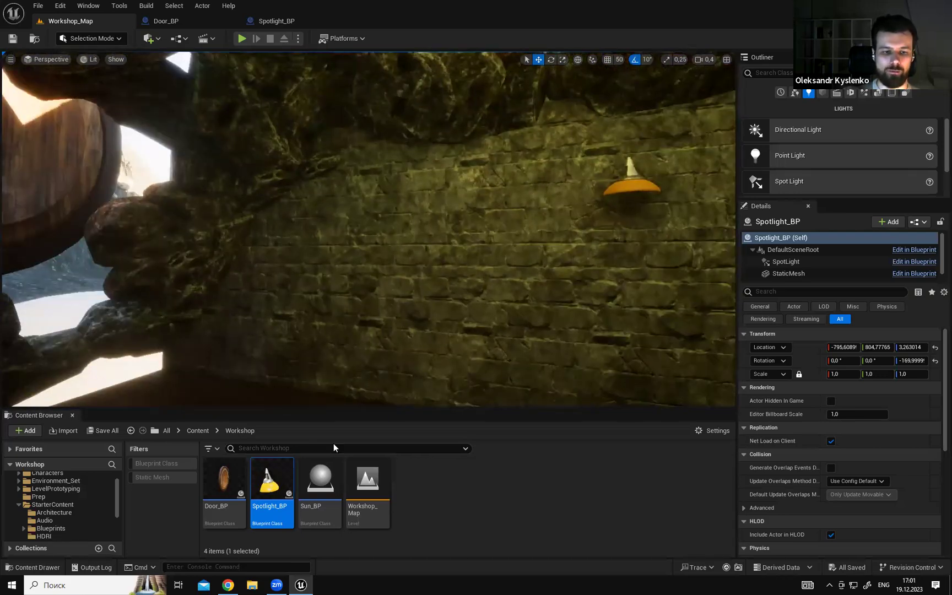
Enlarge the level viewport by shrinking the Content Browser and the Outliner and Details area, and view the room.
drag(358, 406, 358, 512)
right_drag(639, 307, 736, 295)
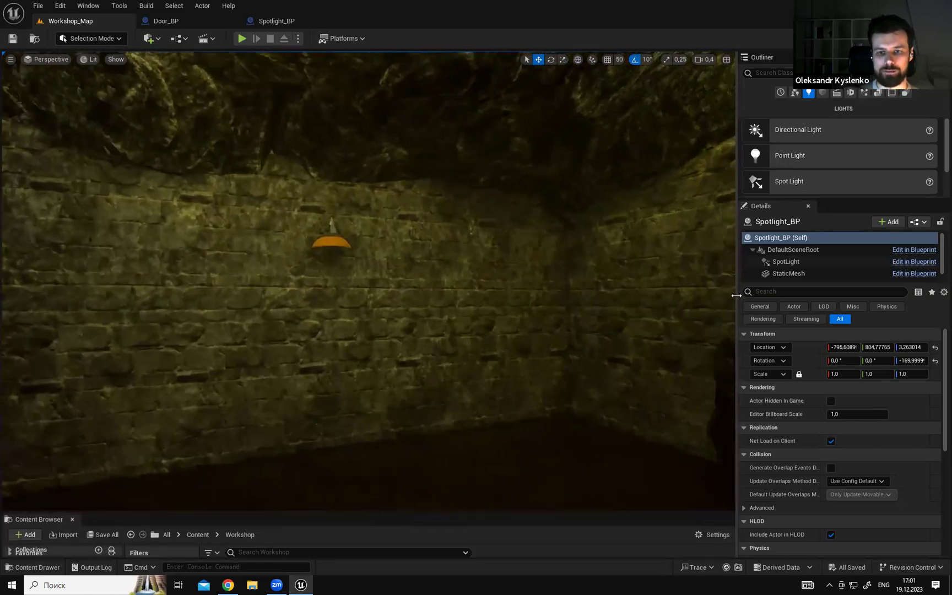
drag(737, 296, 794, 289)
right_drag(780, 288, 881, 288)
mouse_move(564, 253)
right_down()
mouse_move(635, 248)
mouse_move(564, 251)
mouse_move(575, 251)
right_up()
Make the Lights list taller above Details and adjust the width of both panels.
drag(795, 214, 728, 215)
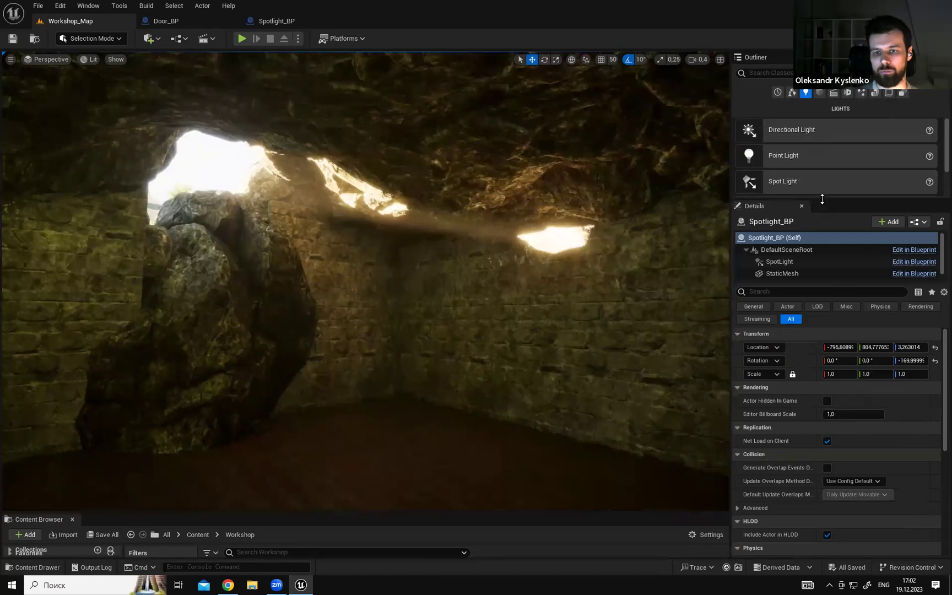
mouse_move(821, 261)
mouse_down()
mouse_move(830, 259)
mouse_move(825, 232)
mouse_move(827, 271)
mouse_up()
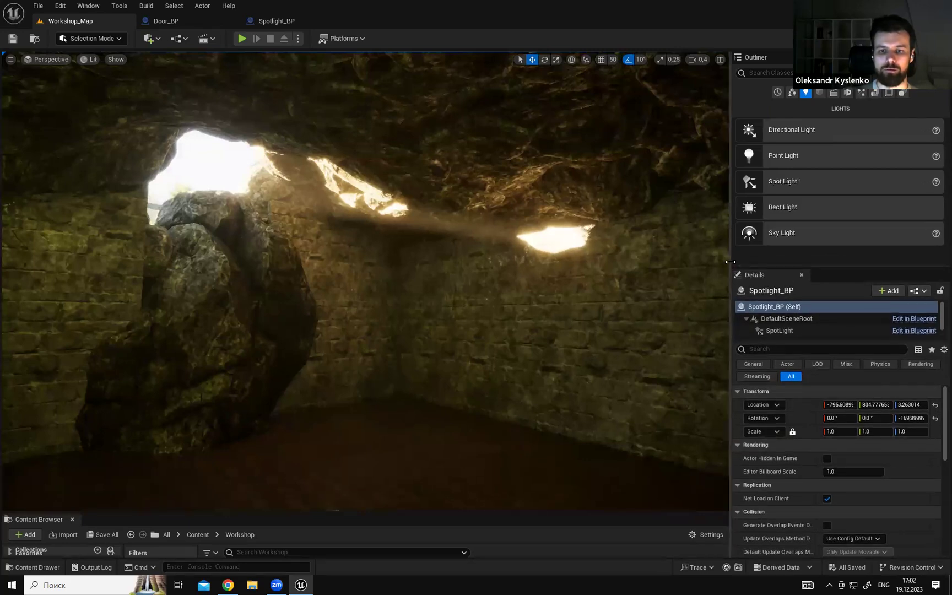
drag(728, 264, 775, 263)
Widen the Lights and Details panels slightly and maximize the editor window.
right_drag(631, 260, 587, 256)
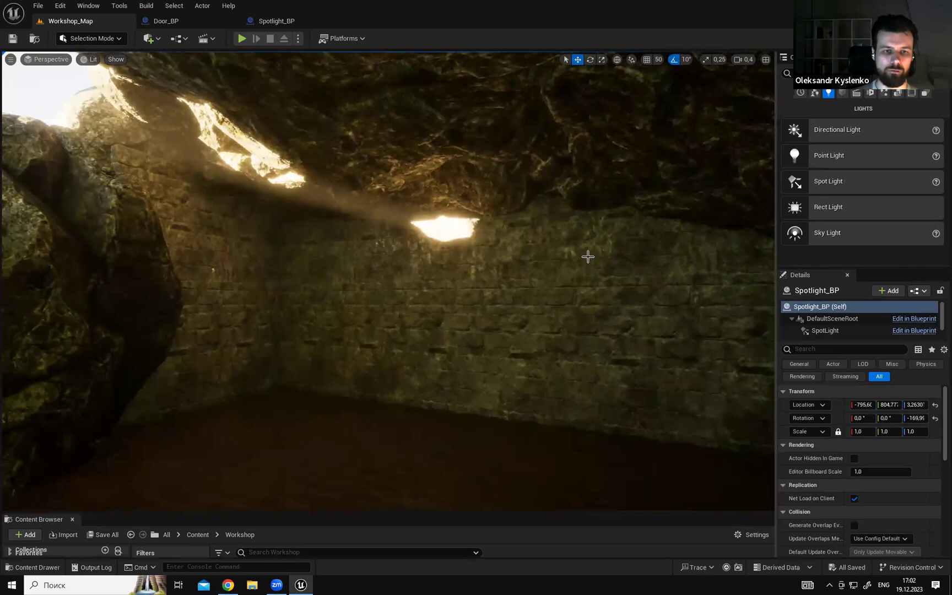
right_drag(588, 264, 611, 242)
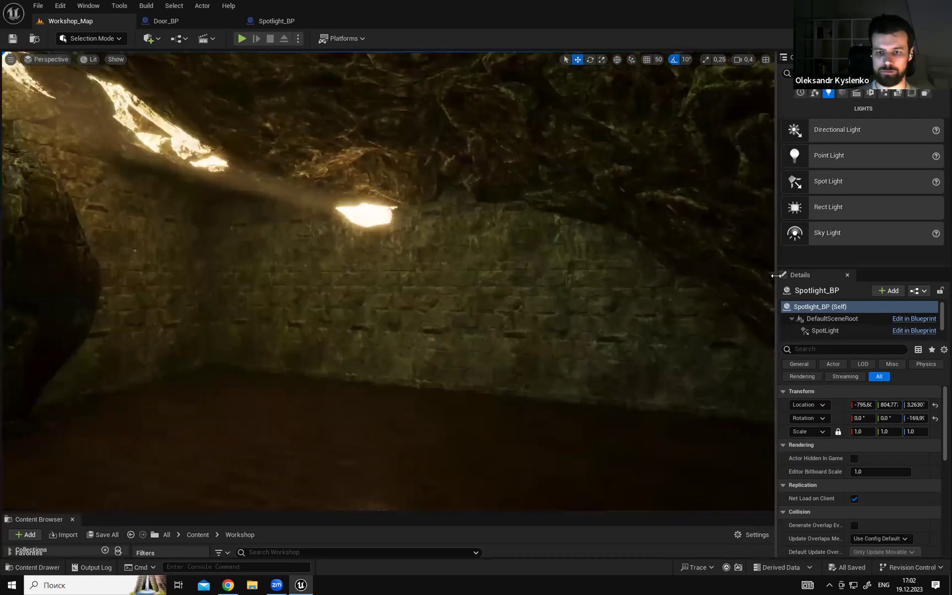
drag(775, 275, 758, 275)
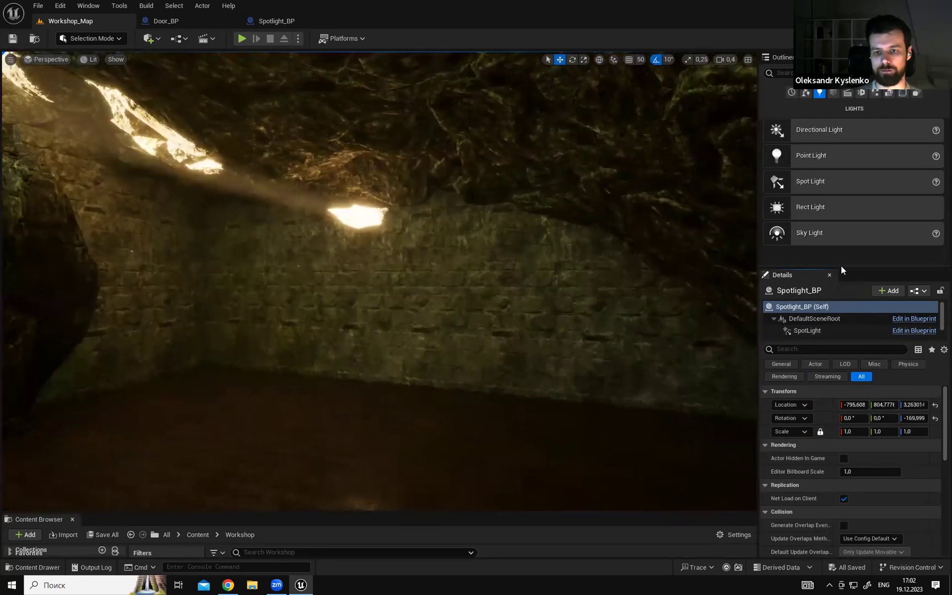
drag(844, 268, 846, 270)
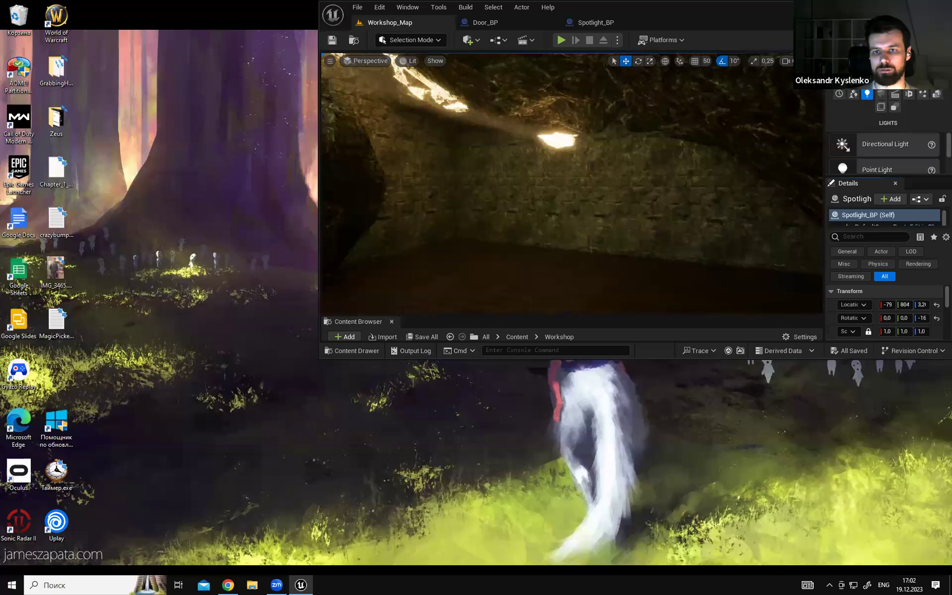
click(924, 8)
Leave the underground room and view the forest clearing with the round door from above.
right_drag(380, 281, 19, 357)
scroll(292, 270, up, 5)
key(s)
key(s)
key(w)
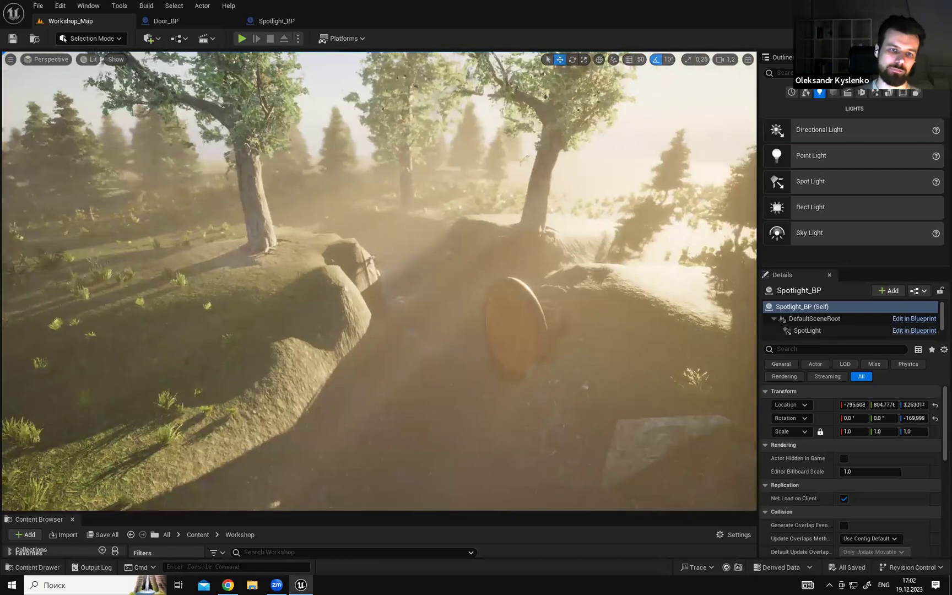
right_drag(569, 229, 540, 249)
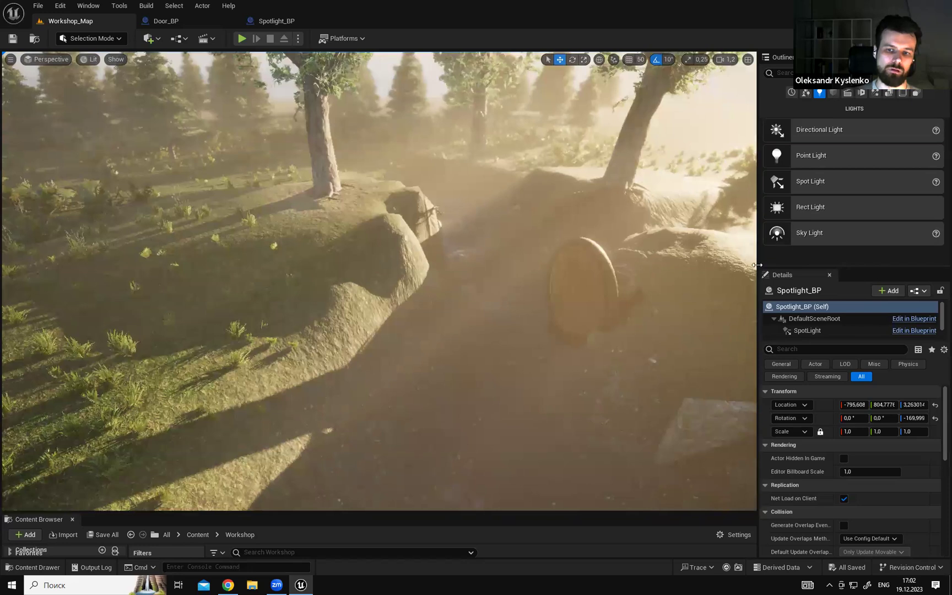
Narrow the Details area and examine the mounds, trees and round door in the wider viewport.
drag(757, 263, 810, 263)
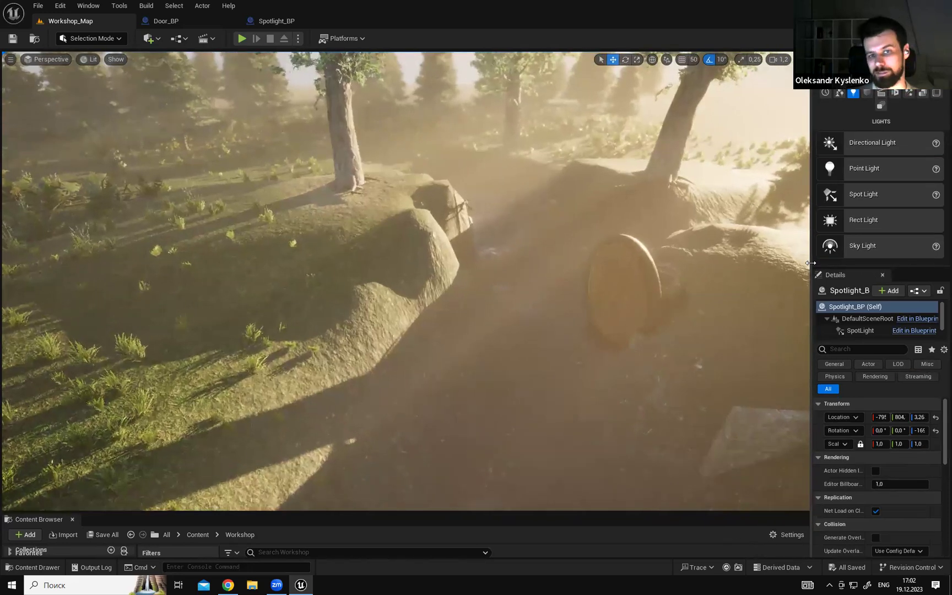
right_drag(406, 280, 590, 279)
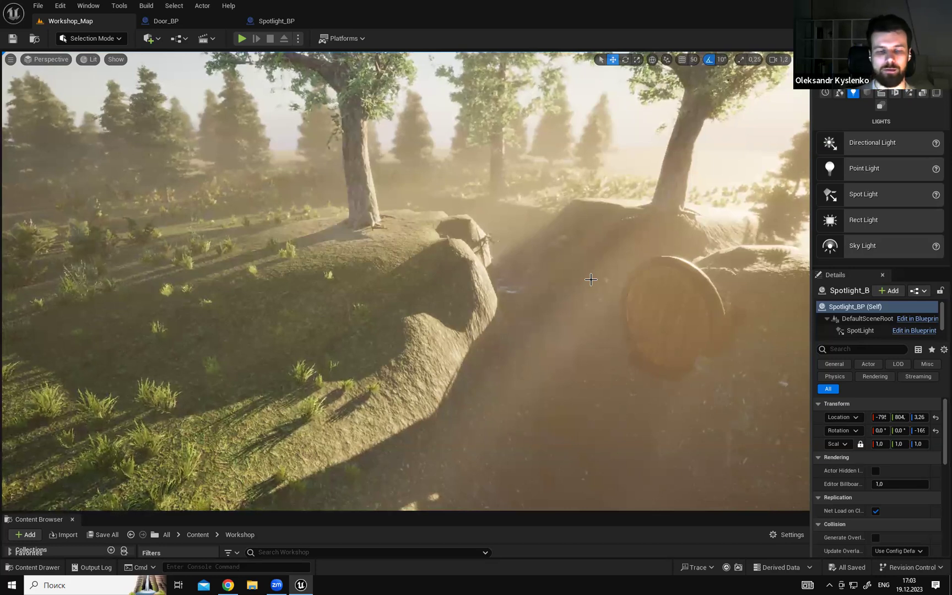
mouse_move(509, 270)
right_down()
mouse_move(475, 279)
mouse_move(481, 267)
mouse_move(525, 268)
right_up()
key(s)
key(w)
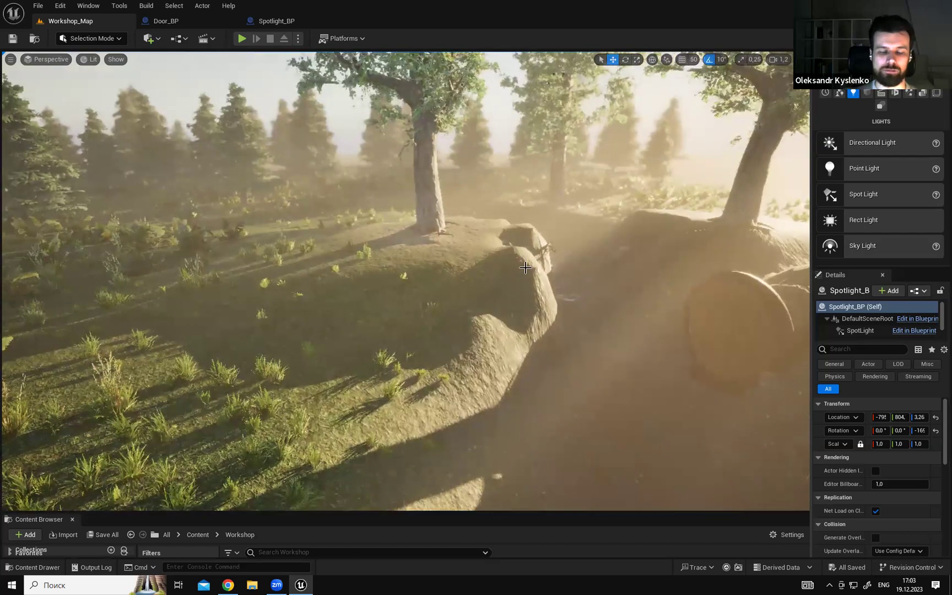
right_drag(551, 271, 468, 245)
key(d)
key(w)
Inspect the foggy forest scene in the full-screen viewport and return to the normal editor layout.
key(F11)
mouse_move(493, 235)
right_down()
mouse_move(407, 220)
mouse_move(342, 254)
mouse_move(493, 235)
right_up()
right_drag(411, 338, 428, 330)
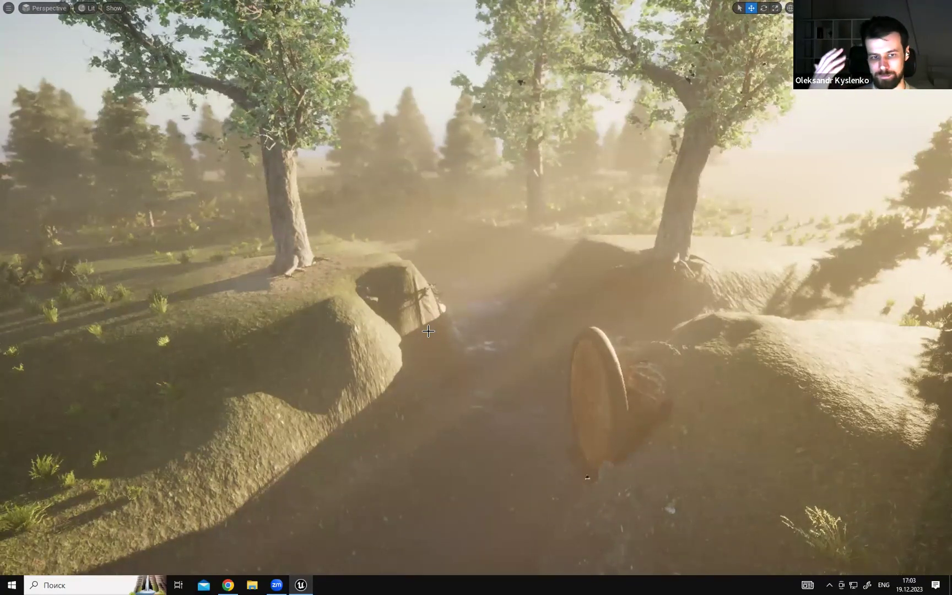
right_drag(428, 331, 487, 315)
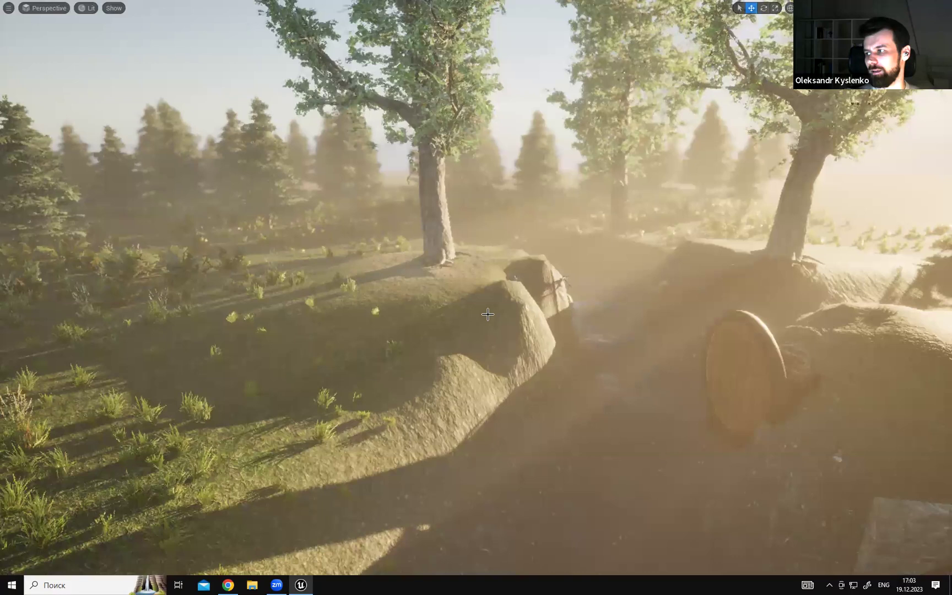
right_drag(562, 309, 530, 295)
key(F11)
key(F11)
scroll(530, 295, down, 5)
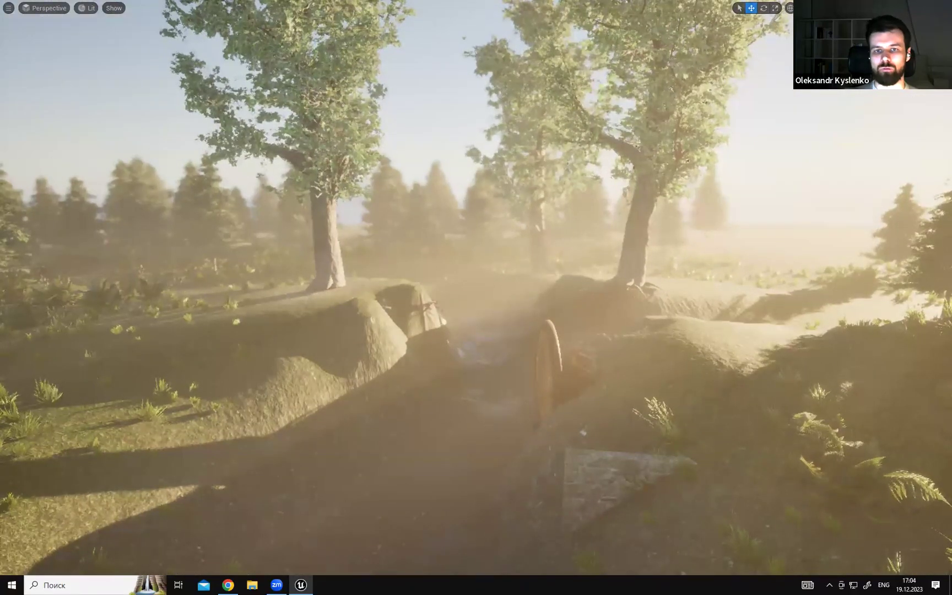
right_drag(529, 295, 505, 312)
key(F11)
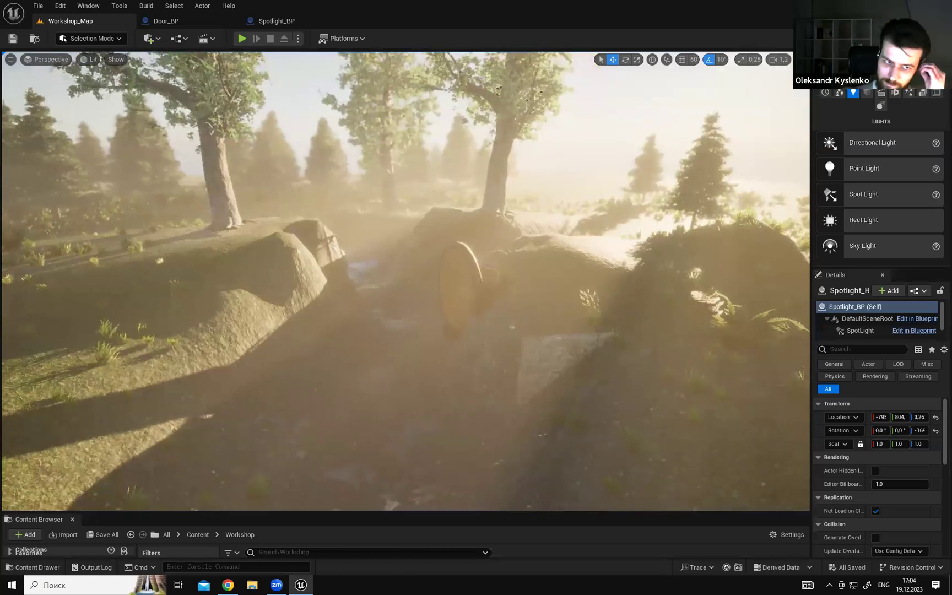
Widen the Outliner and Details area and give Details more height.
drag(811, 290, 752, 290)
drag(847, 274, 852, 253)
Examine the round door and the surrounding mounds and path from several angles.
mouse_move(535, 163)
right_down()
mouse_move(518, 162)
mouse_move(535, 162)
mouse_move(530, 182)
right_up()
key(w)
scroll(535, 162, down, 3)
key(s)
key(s)
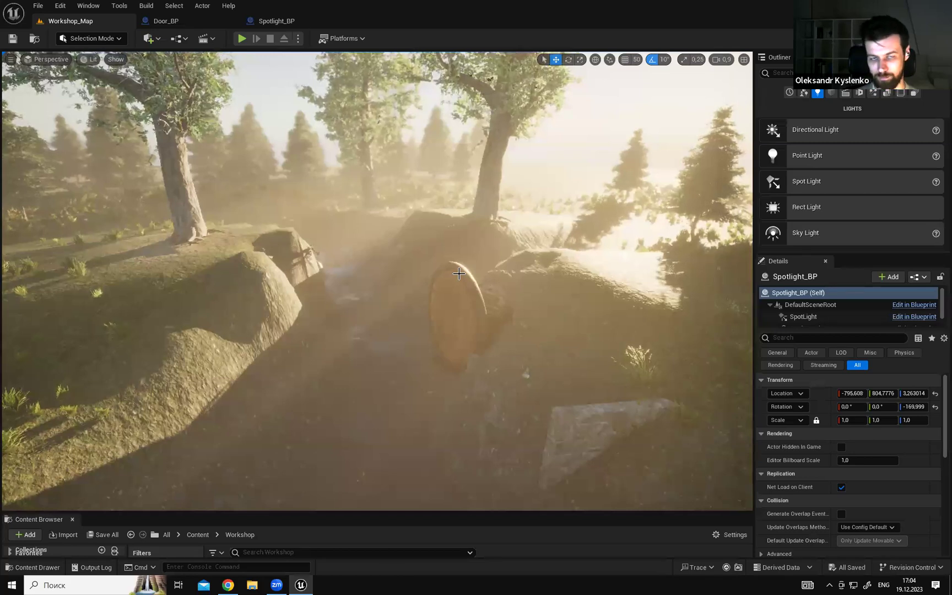
right_drag(459, 274, 421, 265)
key(d)
key(s)
right_drag(529, 276, 647, 306)
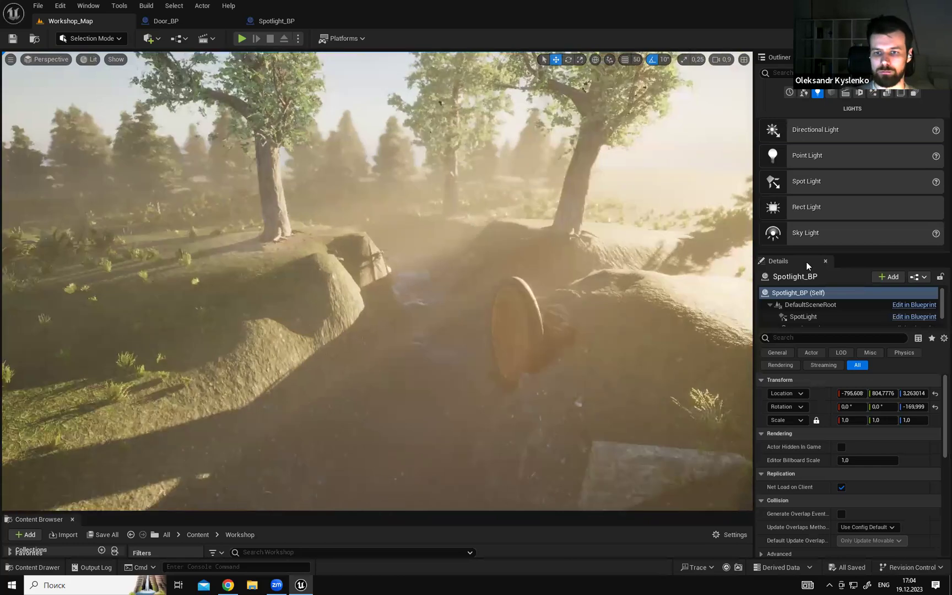
Enlarge the Content Browser to show the assets of the Workshop folder.
mouse_move(538, 270)
right_down()
mouse_move(529, 271)
mouse_move(537, 270)
right_up()
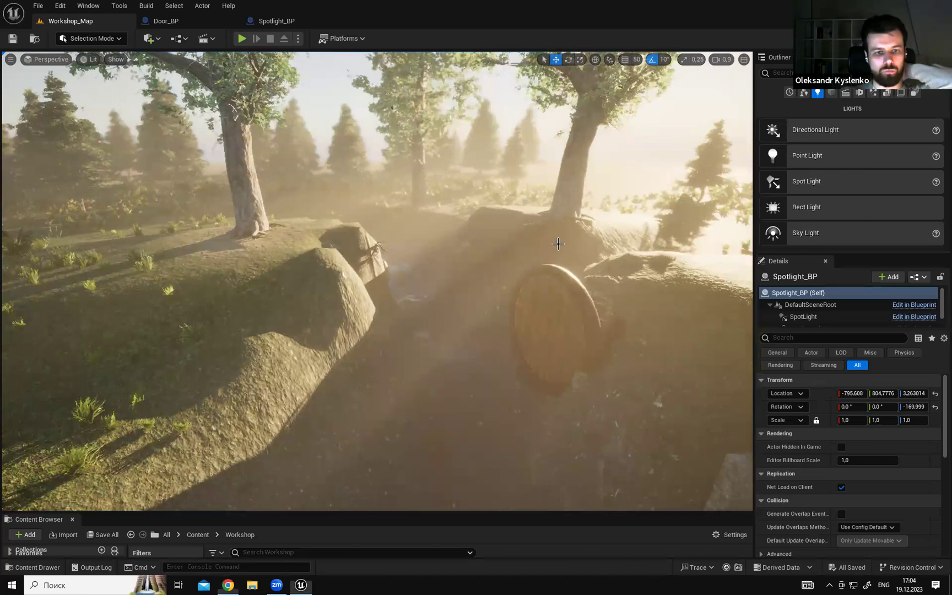
right_drag(549, 243, 603, 244)
drag(407, 511, 411, 379)
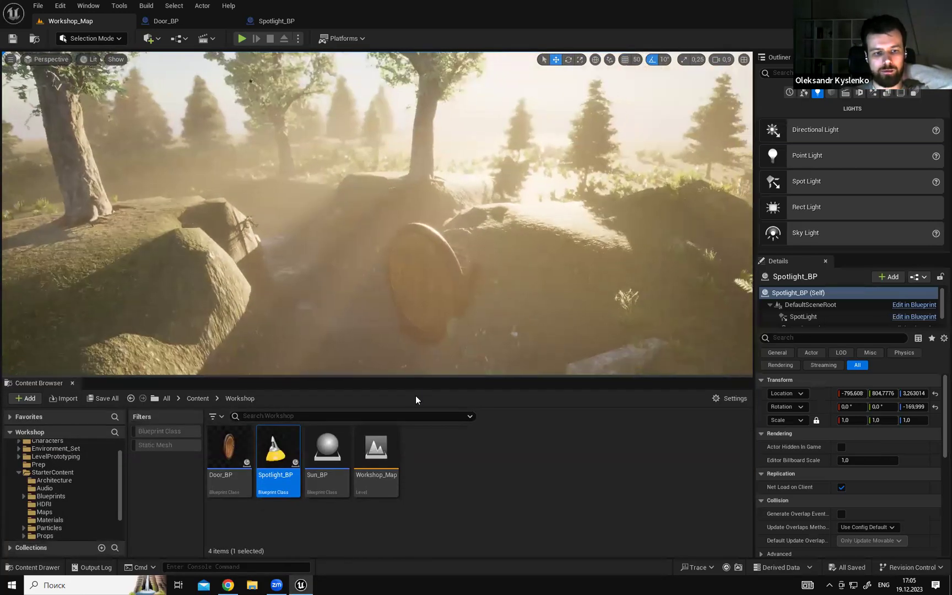
Inspect the underground brick room and the forest clearing around the round door, including in the full-screen viewport, and return to the normal layout.
drag(394, 376, 418, 396)
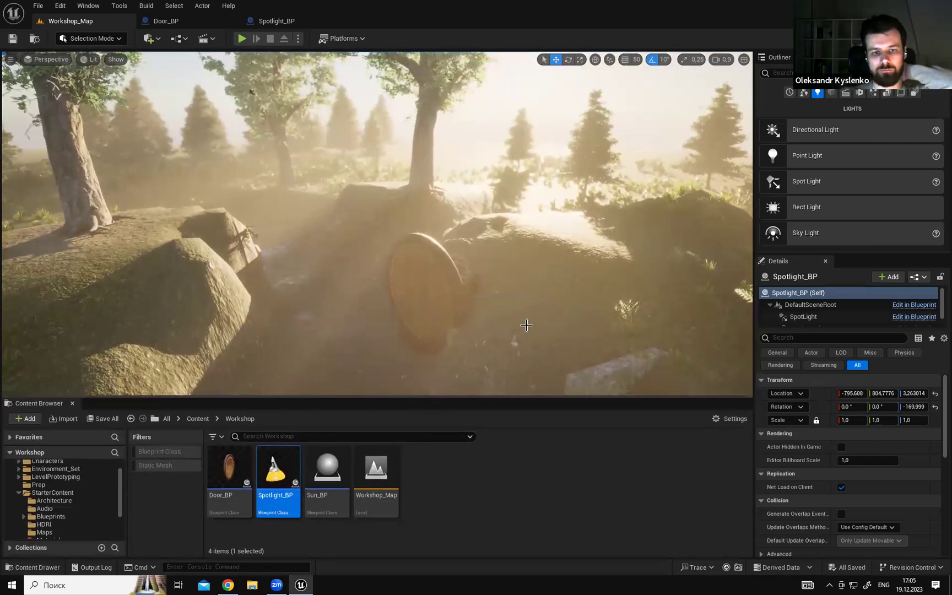
right_drag(546, 286, 546, 263)
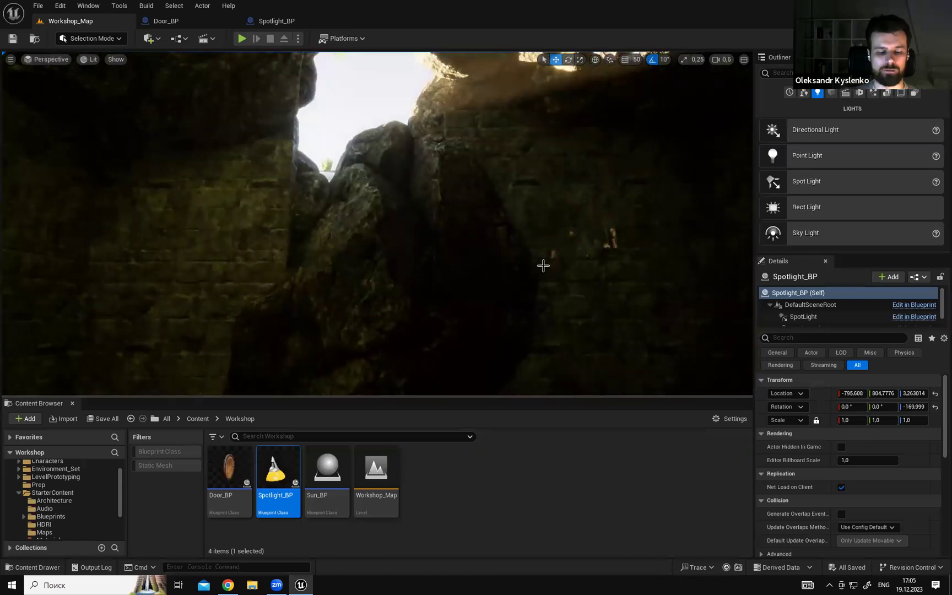
key(F11)
right_drag(505, 234, 732, 176)
key(w)
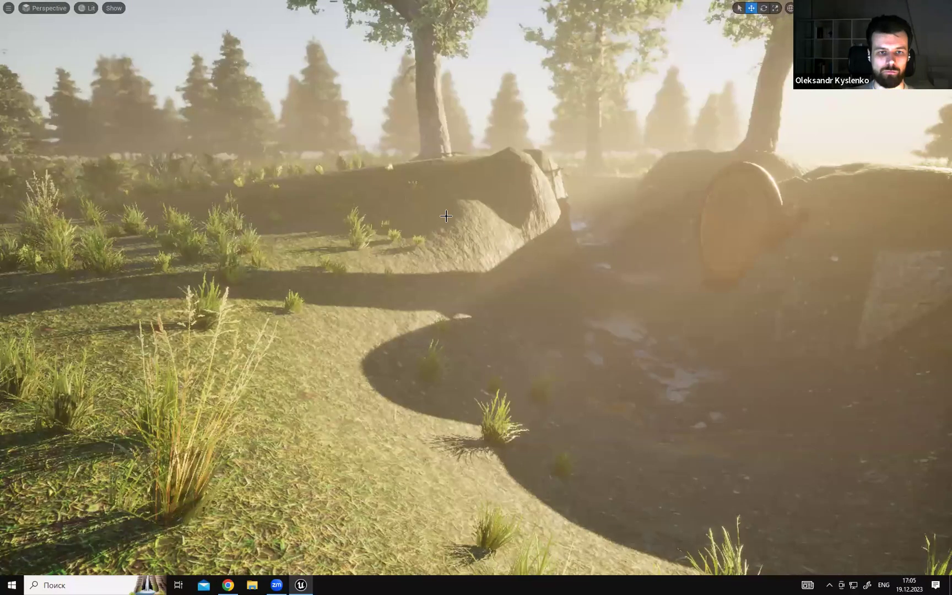
key(F11)
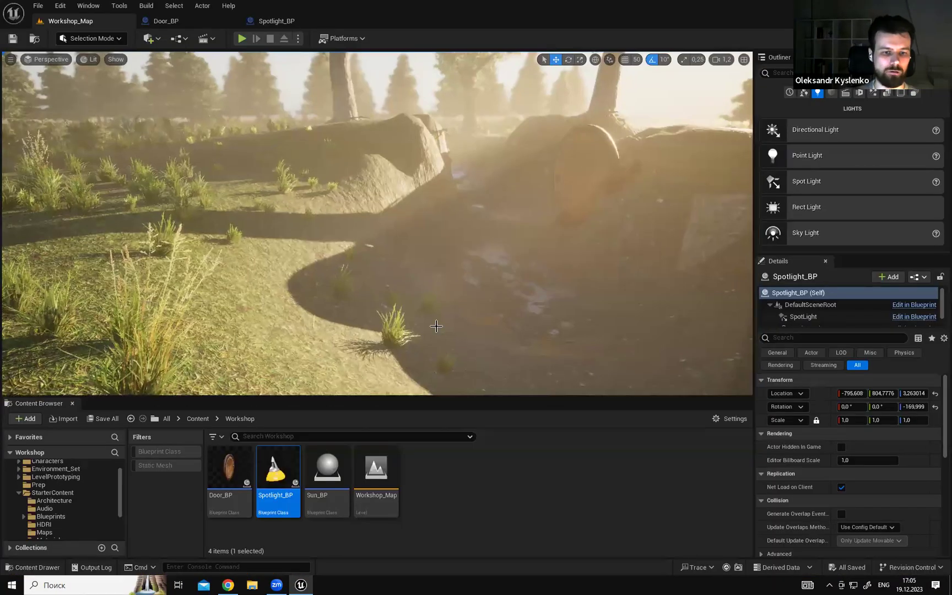
Reduce the Content Browser's height to enlarge the viewport and keep the round door and path in view.
drag(424, 397, 440, 428)
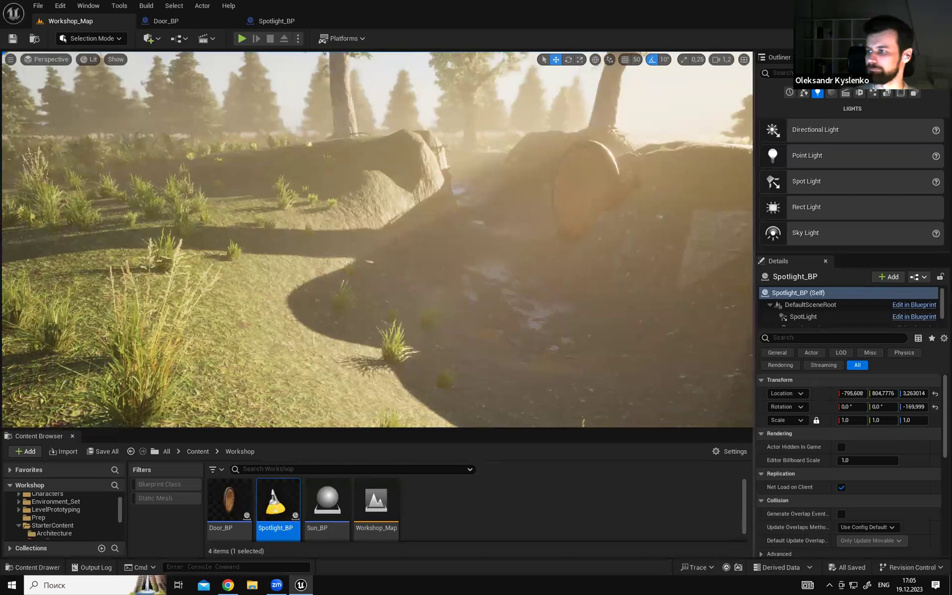
right_drag(579, 188, 600, 186)
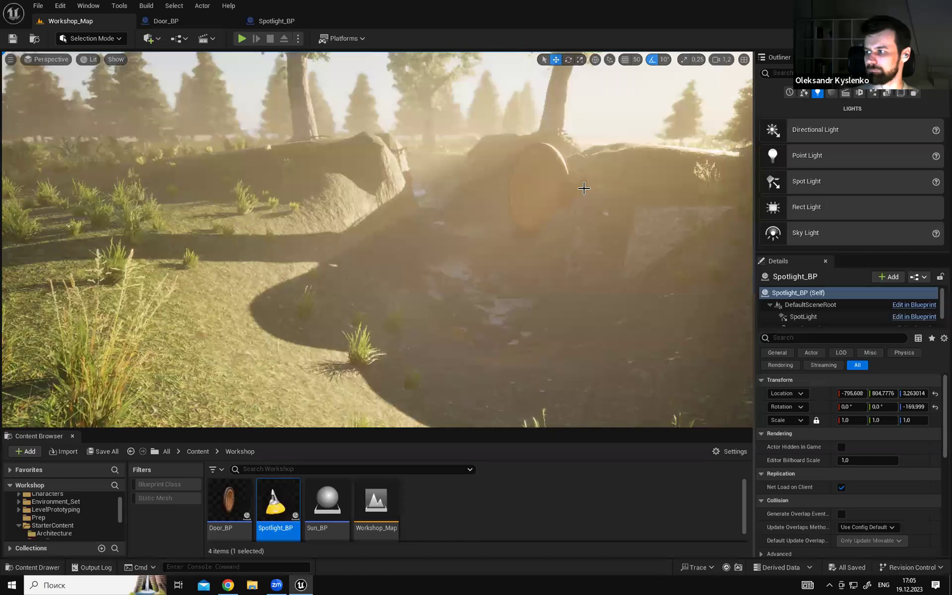